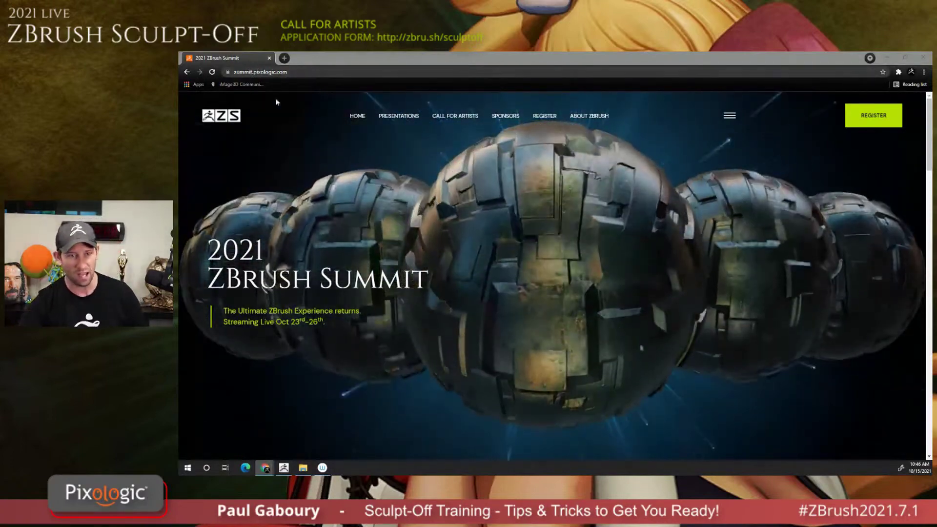
# Open the Call for Artists page and review the 2021 Live ZBrush Sculpt-Off introduction and application form.
pyautogui.click(457, 117)
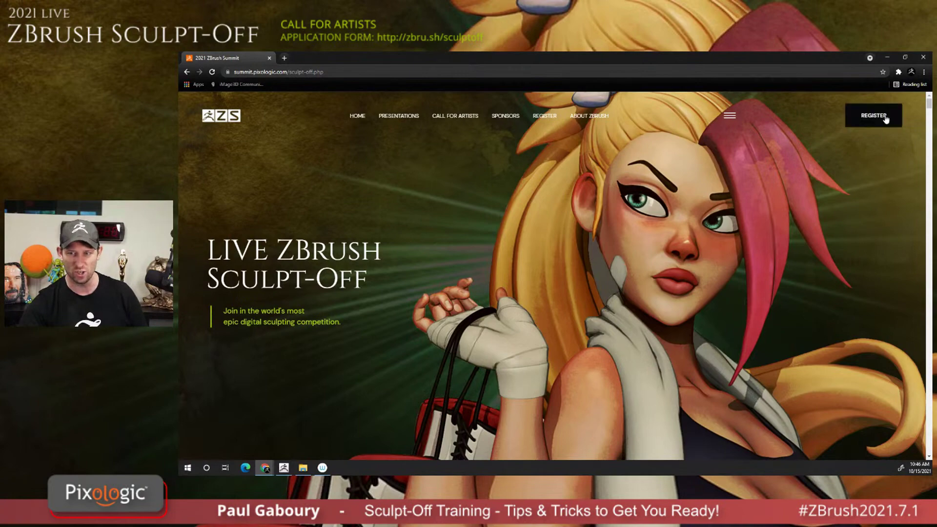
pyautogui.scroll(-9, 579, 311)
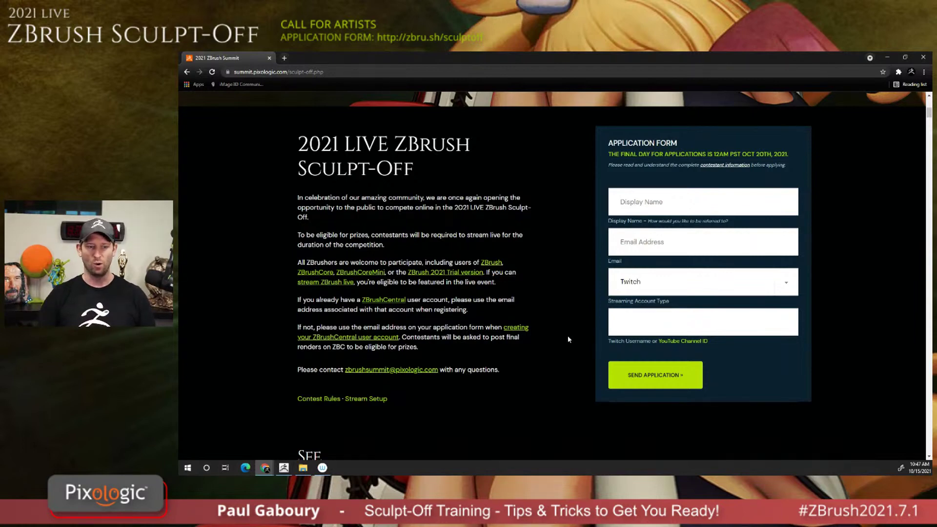
pyautogui.scroll(-3, 576, 223)
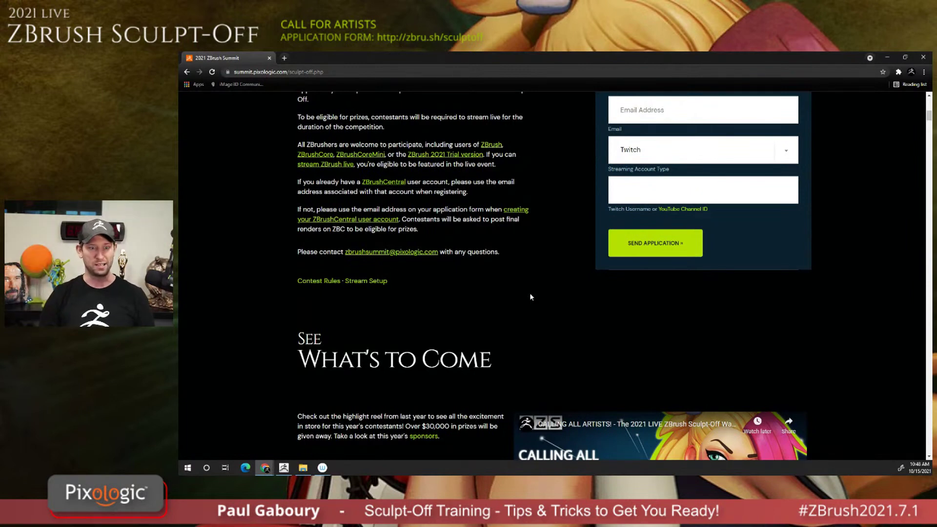
# Open the Contest Rules page in a new tab and switch to it.
pyautogui.rightClick(319, 281)
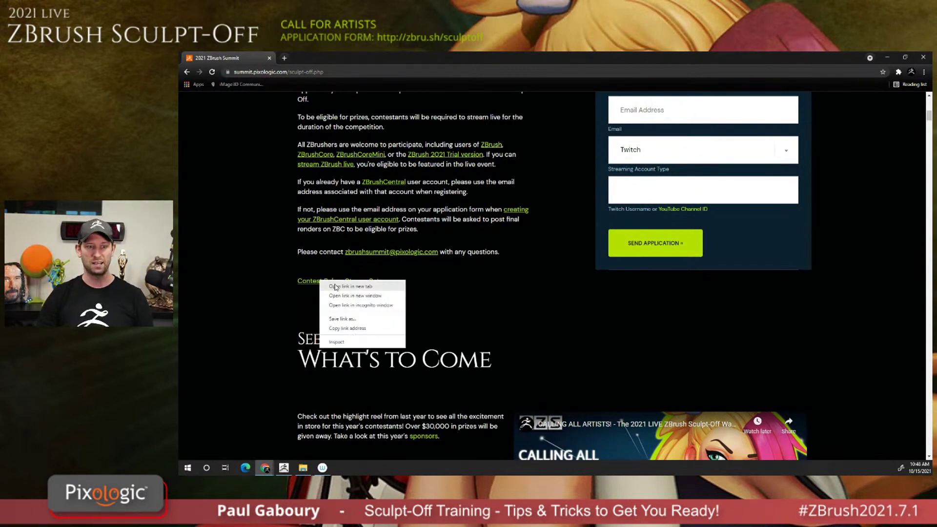
pyautogui.click(341, 285)
pyautogui.click(320, 59)
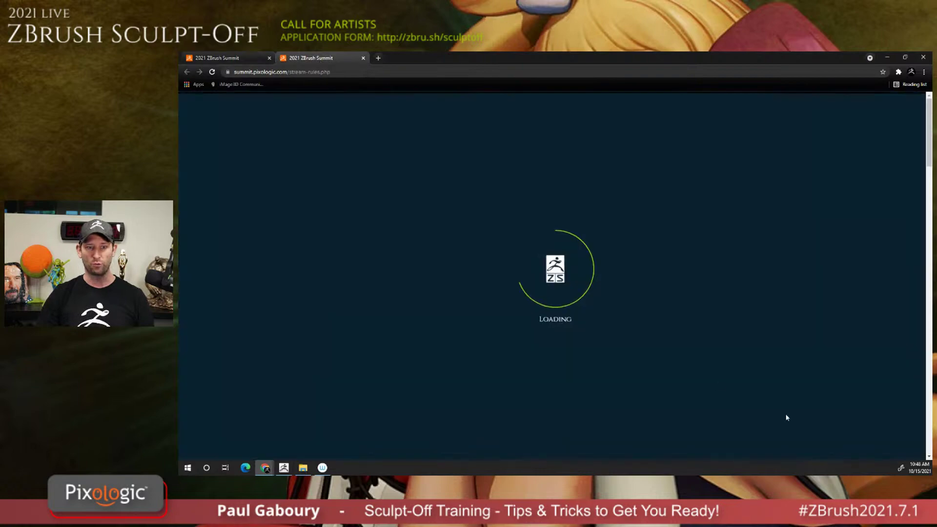
# Read the contest schedule, hardware and first rules, highlighting the required stream title hashtag #LIVEZBrushSculptOff2021 in rule 4.
pyautogui.scroll(-8, 557, 252)
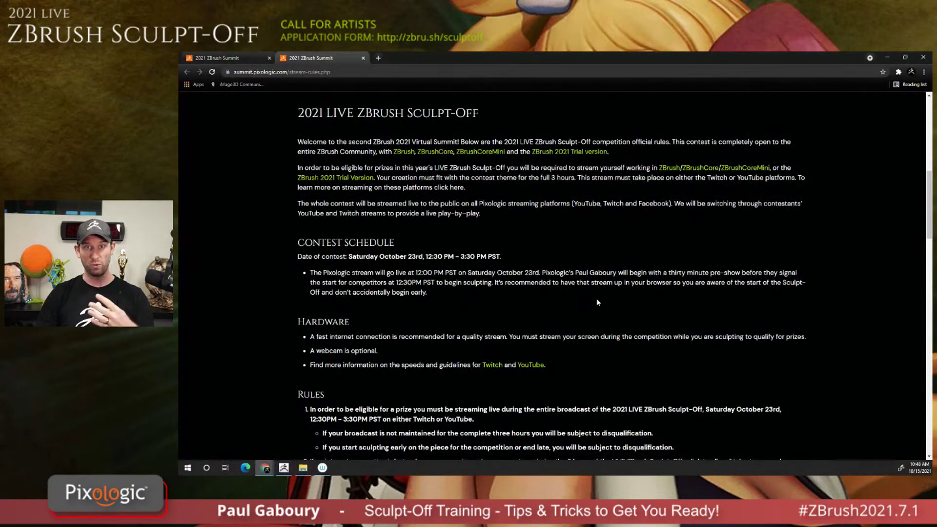
pyautogui.scroll(-1, 607, 300)
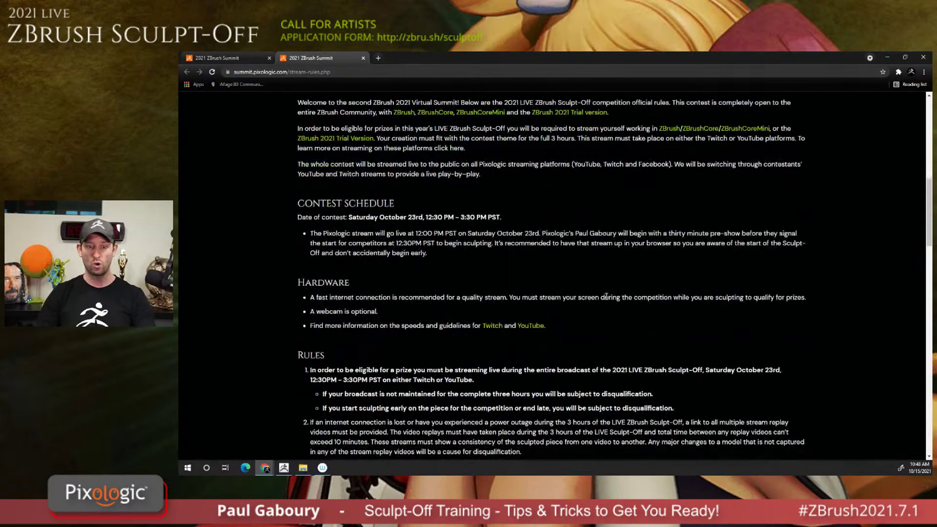
pyautogui.scroll(-1, 606, 297)
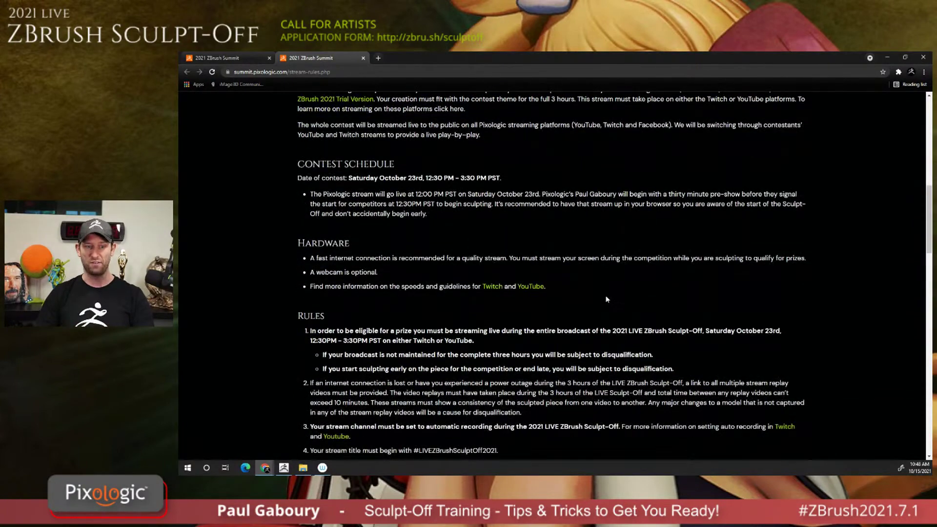
pyautogui.scroll(-5, 606, 299)
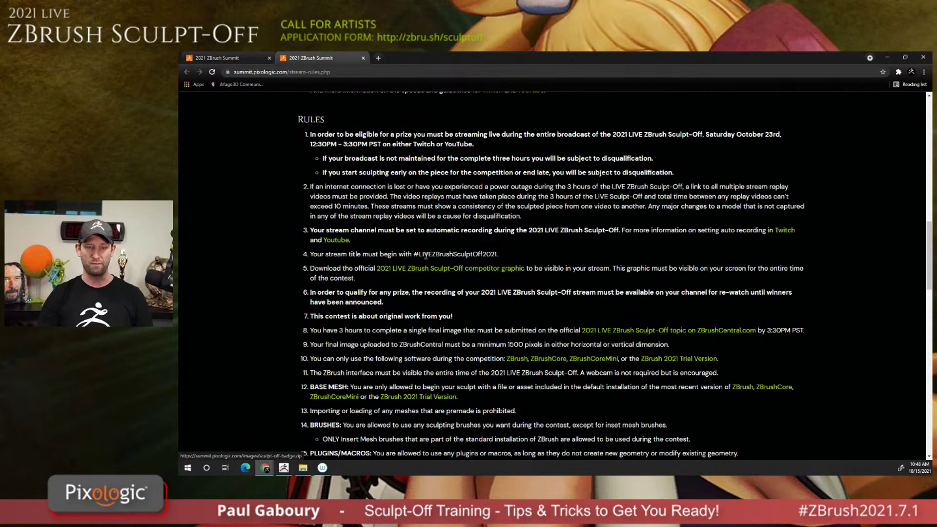
pyautogui.moveTo(413, 252); pyautogui.dragTo(497, 257)
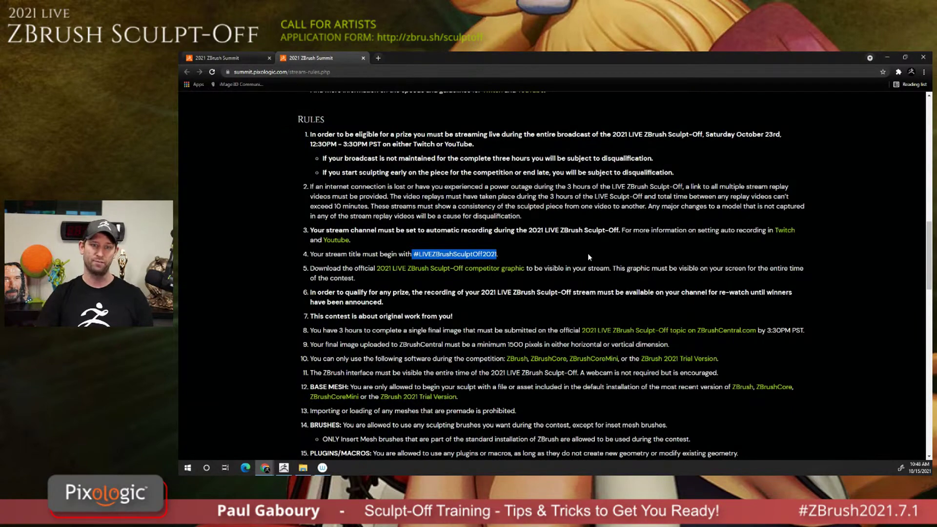
# Read the remaining contest rules and the prize, image submission and judging sections.
pyautogui.scroll(-5, 603, 266)
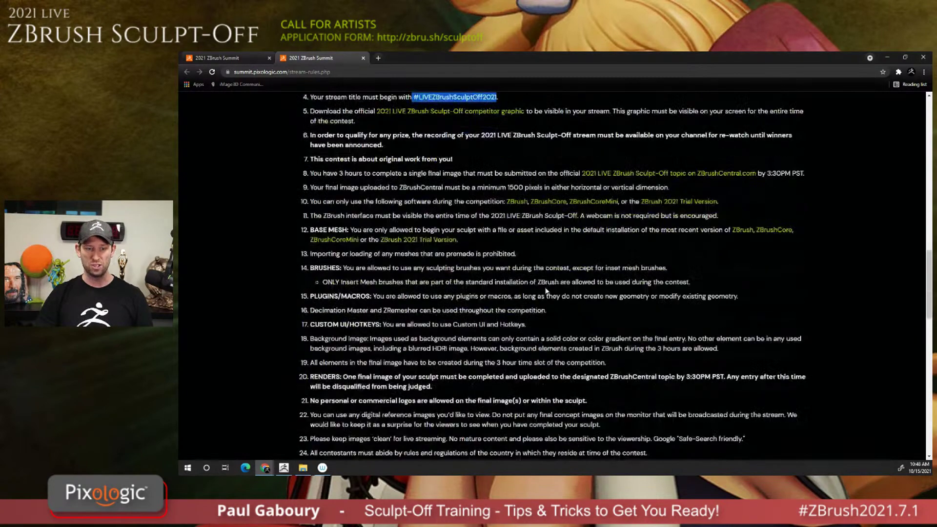
pyautogui.scroll(-4, 562, 295)
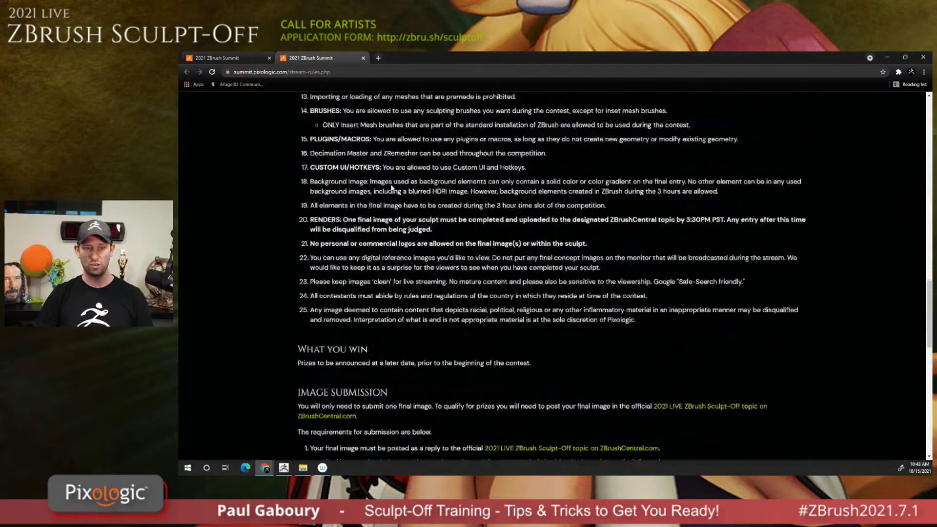
pyautogui.scroll(-2, 499, 290)
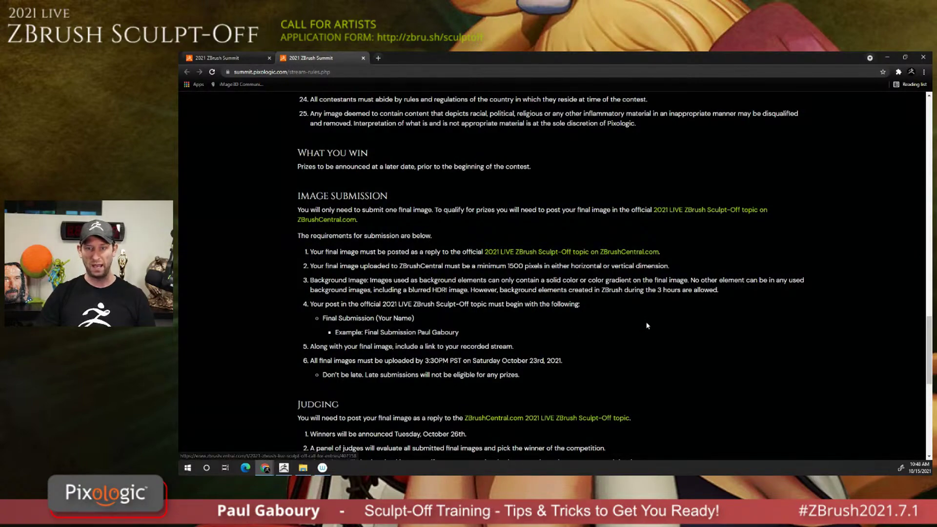
pyautogui.scroll(-3, 640, 332)
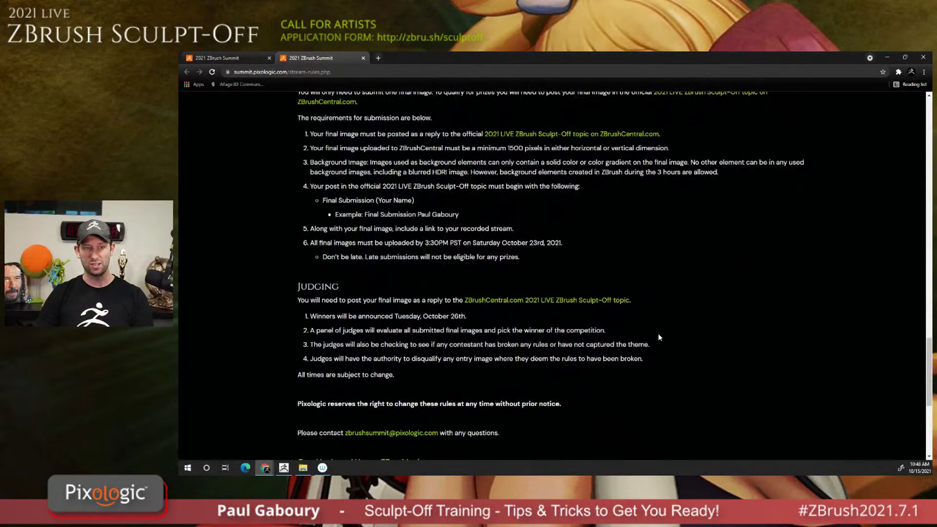
# Return to the Sculpt-Off page and view the judges section.
pyautogui.click(246, 61)
pyautogui.scroll(3, 646, 349)
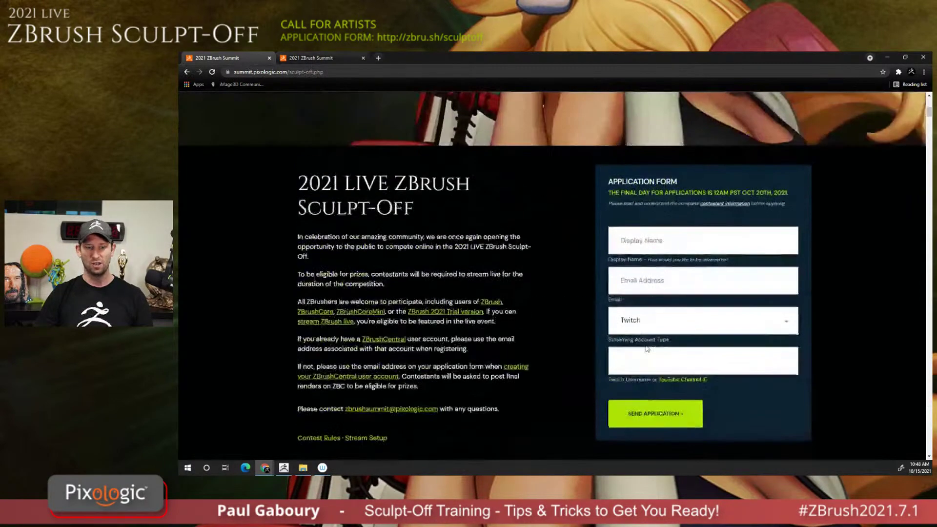
pyautogui.scroll(-20, 646, 349)
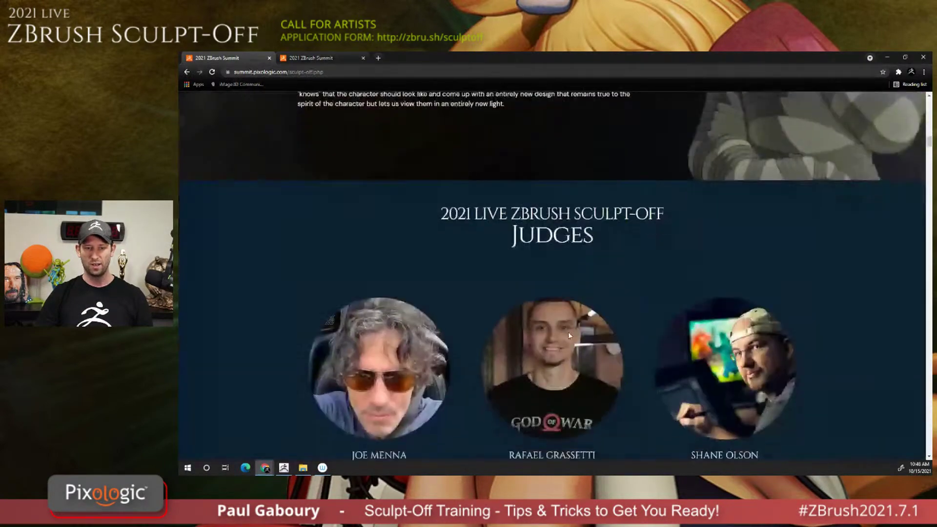
pyautogui.scroll(-5, 568, 332)
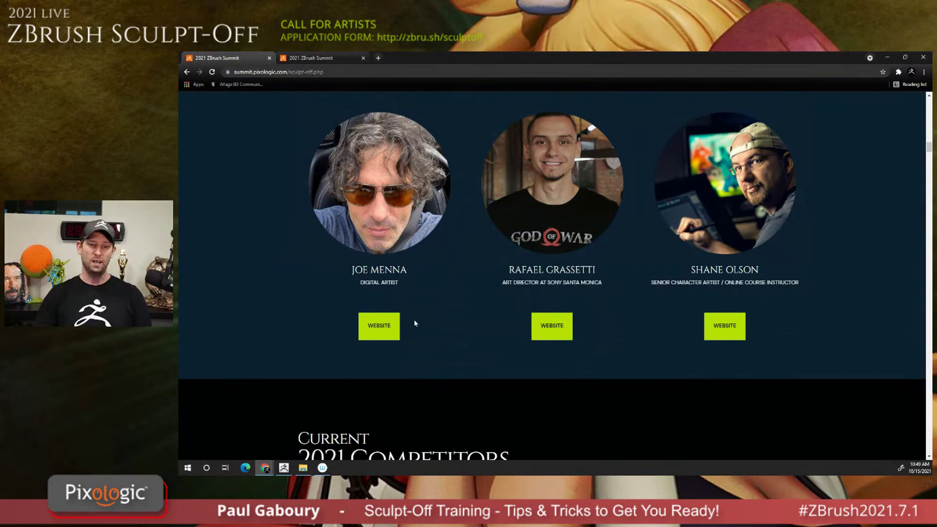
# Examine the Reimagine! theme section, briefly highlighting its description.
pyautogui.scroll(10, 449, 323)
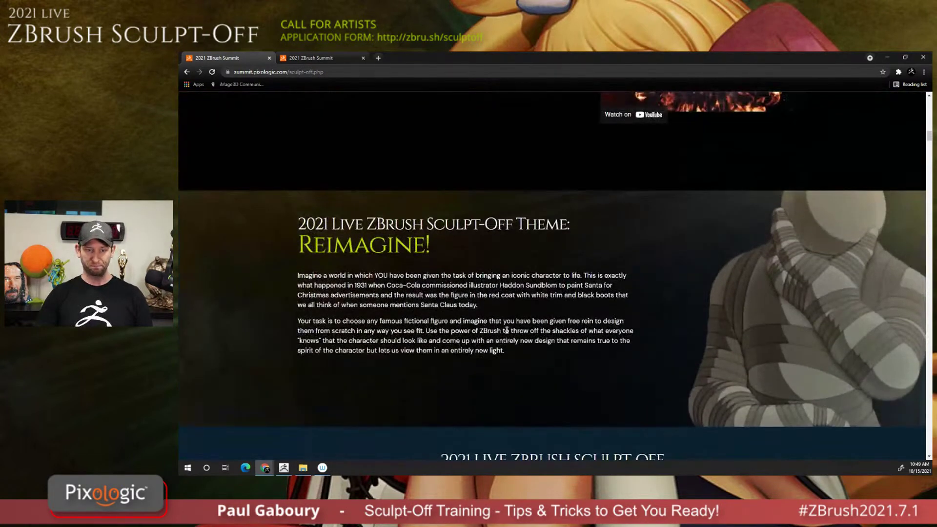
pyautogui.moveTo(518, 358); pyautogui.dragTo(291, 215)
pyautogui.click(552, 358)
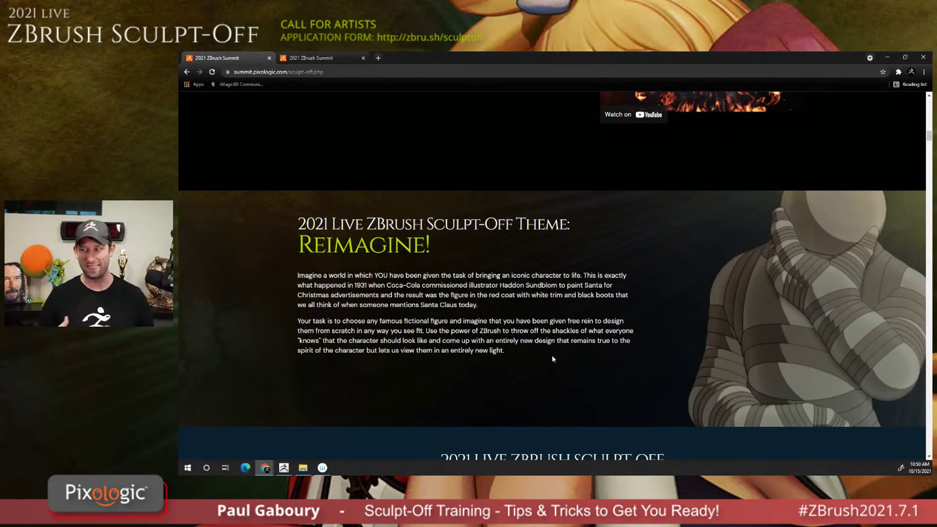
pyautogui.scroll(-1, 565, 359)
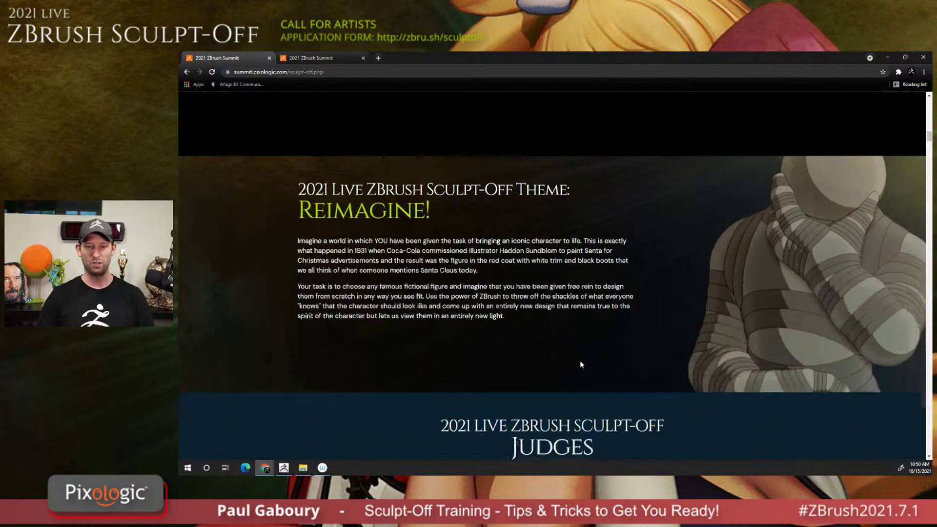
# Review the prize sponsors and the reward for every eligible participant above the theme section.
pyautogui.scroll(2, 610, 355)
pyautogui.scroll(3, 519, 348)
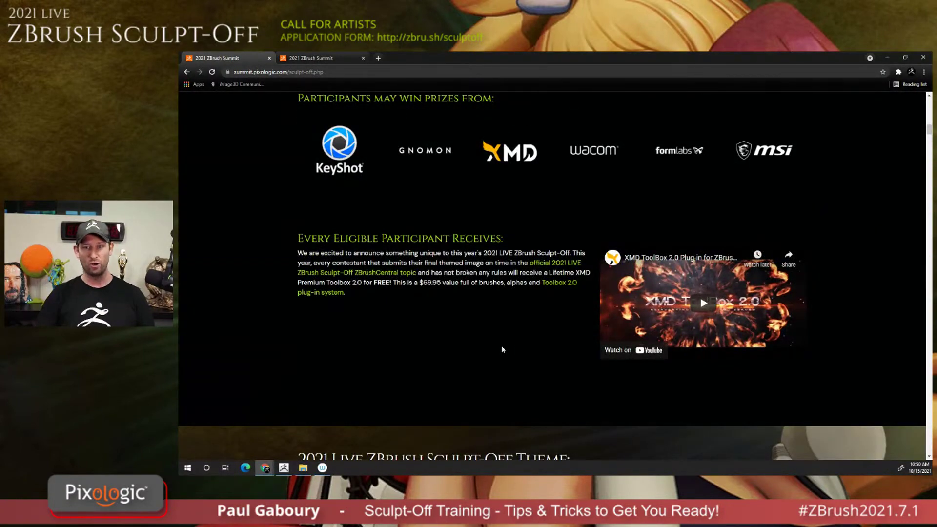
pyautogui.scroll(1, 488, 348)
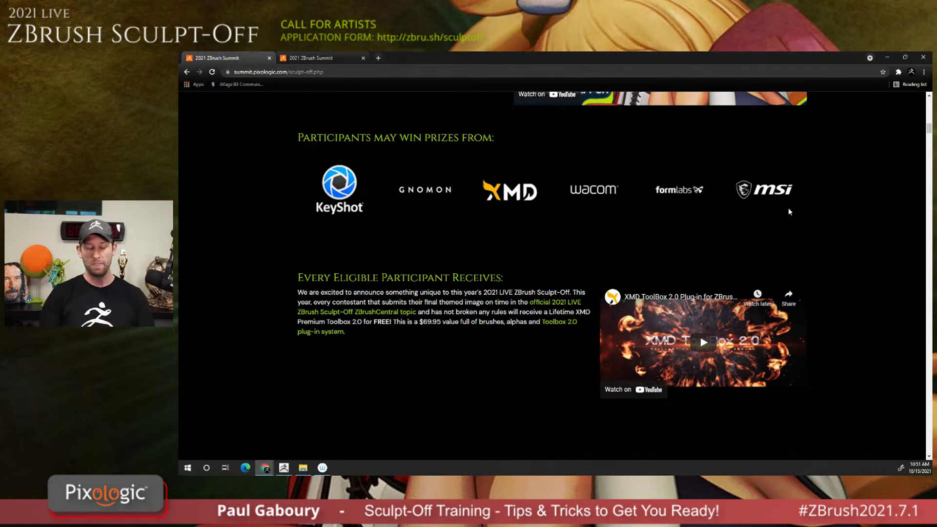
# Open the Stream Setup page and read its instructions from the sign-up section through Start Streaming.
pyautogui.scroll(10, 549, 221)
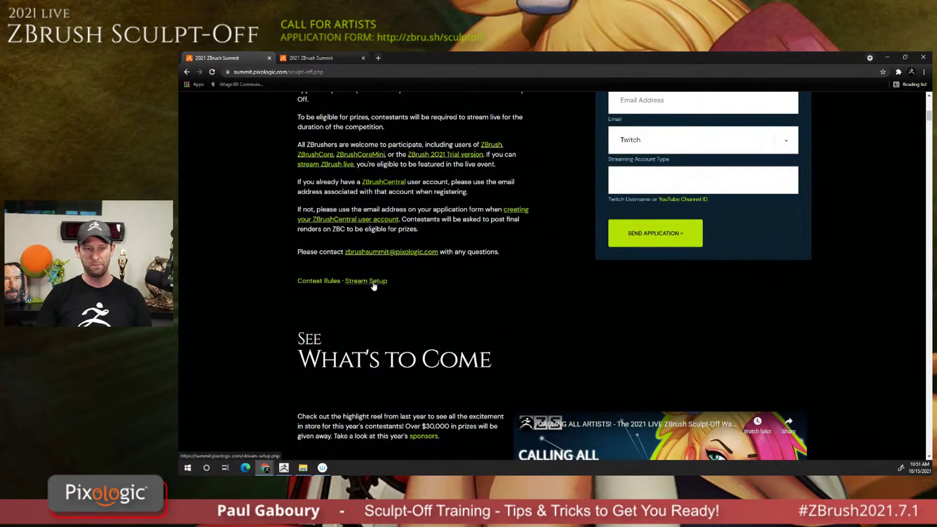
pyautogui.click(373, 282)
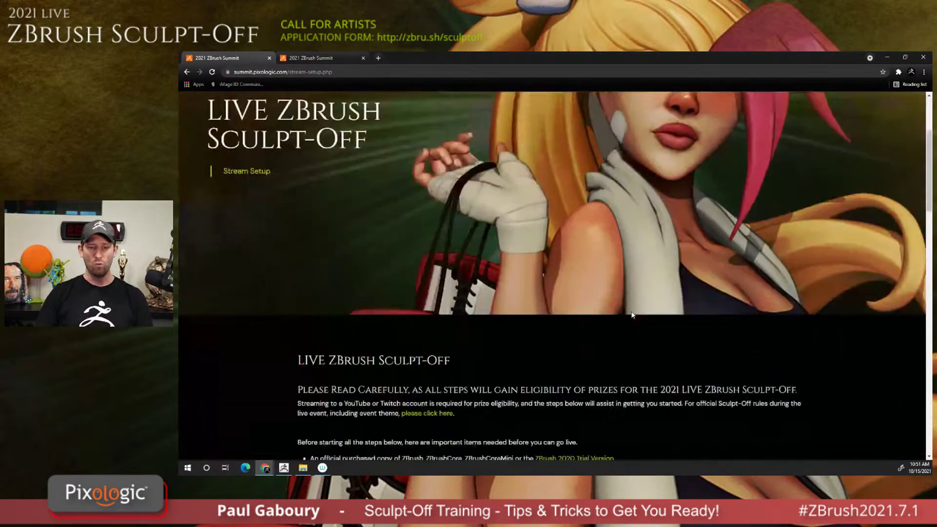
pyautogui.scroll(-6, 632, 315)
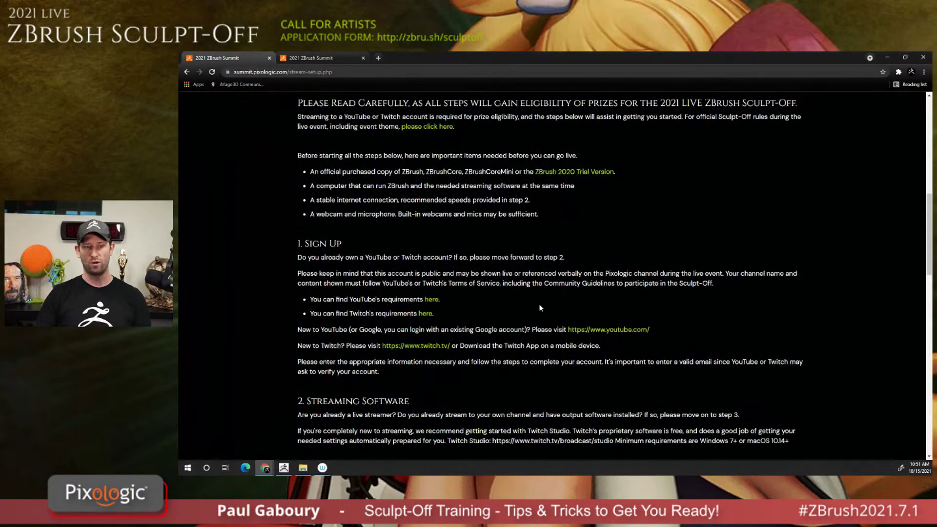
pyautogui.scroll(-9, 539, 307)
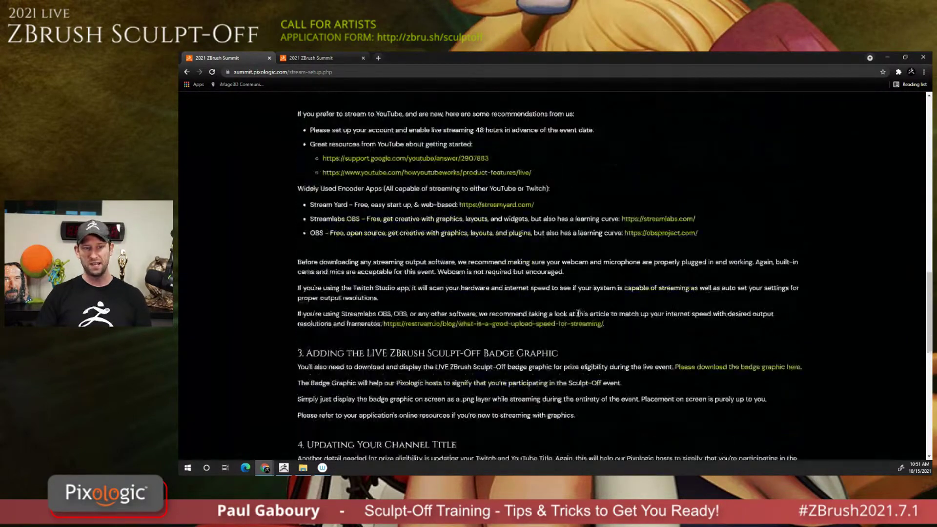
pyautogui.scroll(-5, 578, 313)
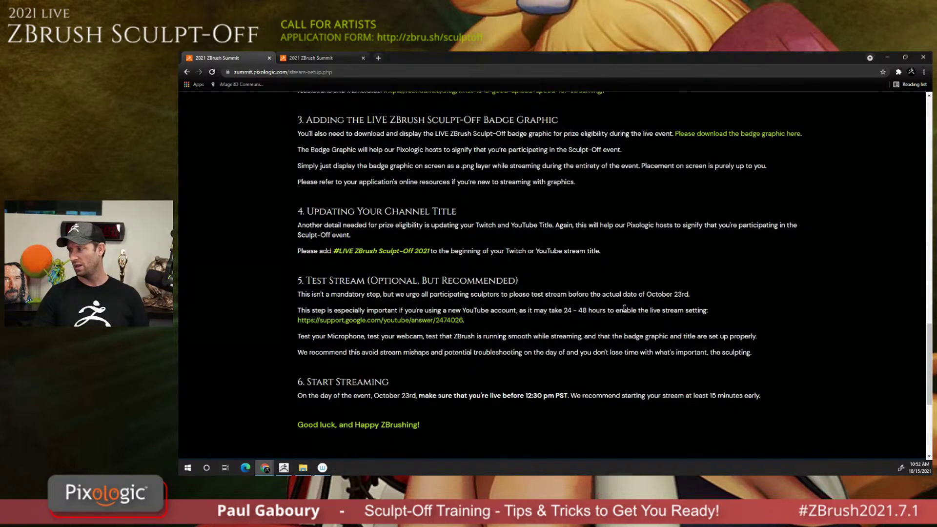
# Look back over the stream setup steps and the list of items needed before going live.
pyautogui.scroll(8, 525, 285)
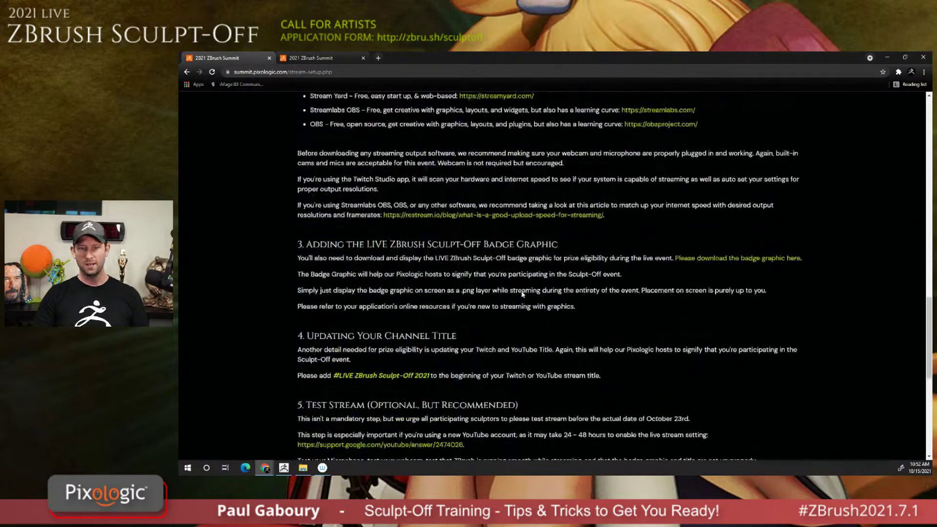
pyautogui.scroll(8, 525, 284)
pyautogui.scroll(-5, 525, 288)
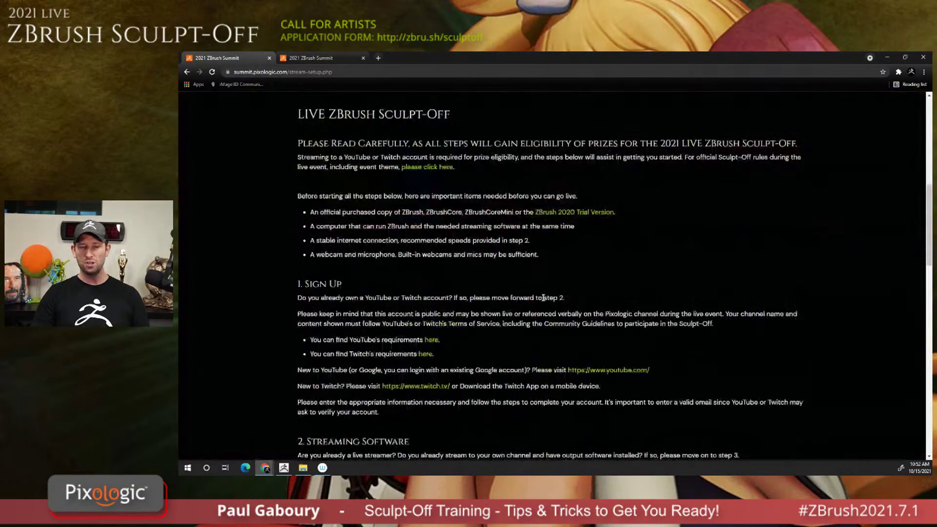
pyautogui.scroll(1, 523, 291)
pyautogui.scroll(5, 523, 290)
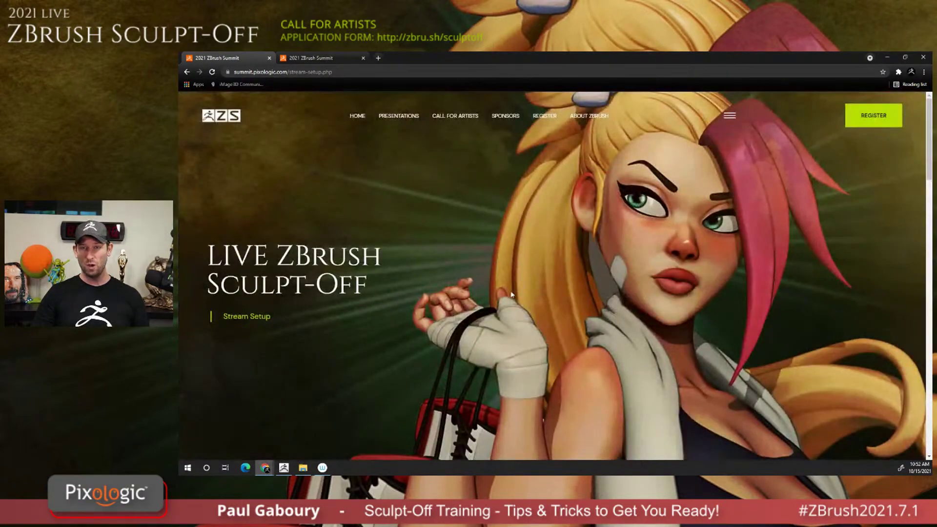
pyautogui.scroll(-5, 508, 293)
pyautogui.scroll(3, 509, 293)
pyautogui.scroll(-2, 477, 295)
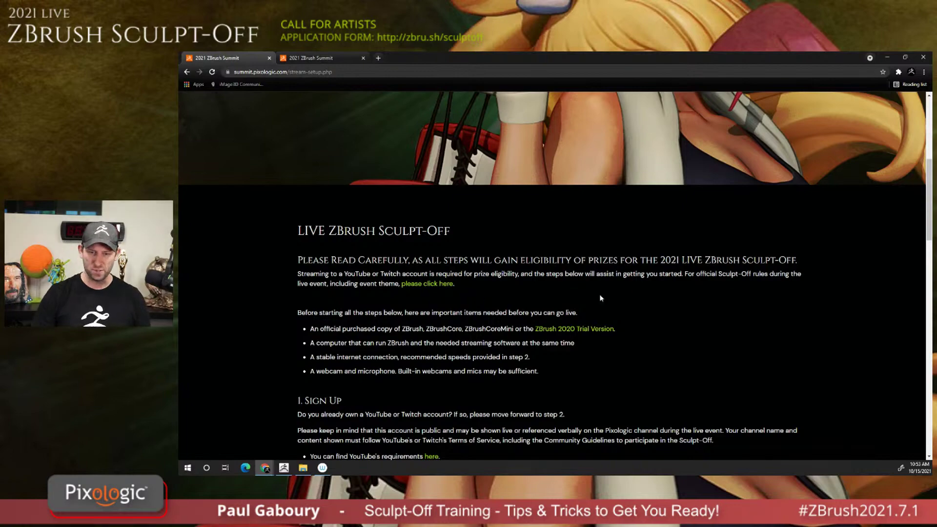
pyautogui.scroll(6, 731, 397)
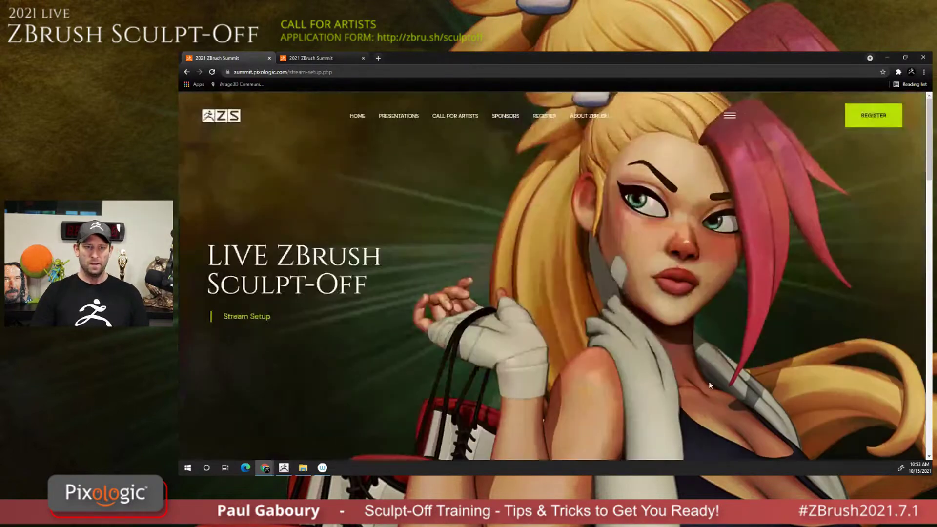
# Reopen the Call for Artists page and review the application form and the participant prizes section.
pyautogui.click(455, 115)
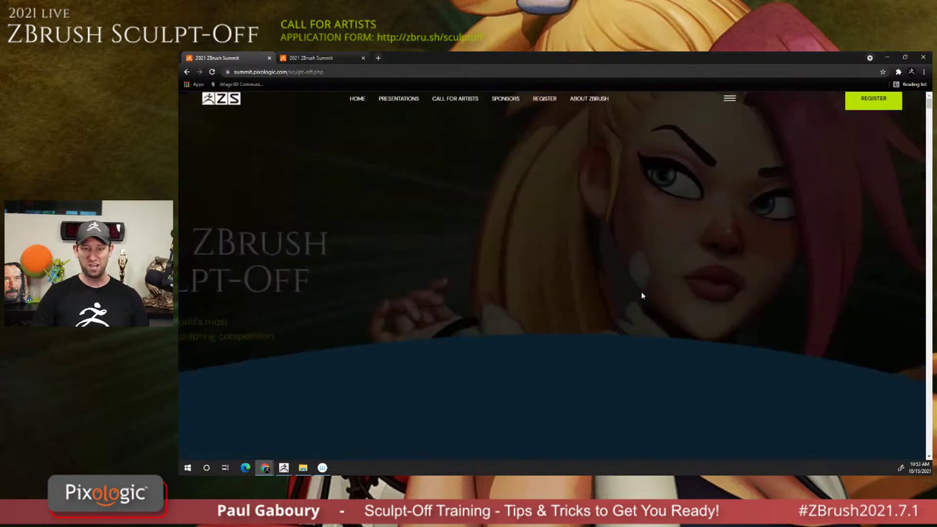
pyautogui.scroll(-6, 537, 300)
pyautogui.scroll(-5, 534, 301)
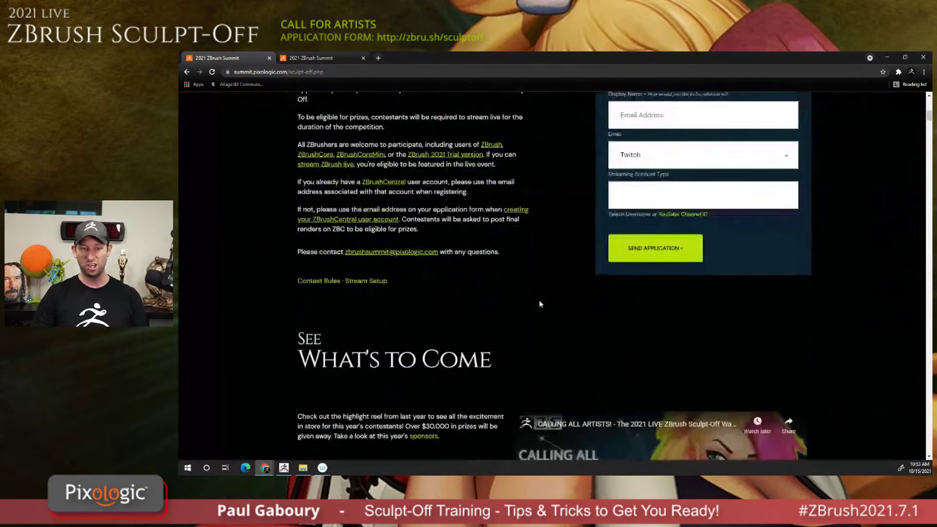
pyautogui.scroll(3, 542, 301)
pyautogui.scroll(-7, 531, 303)
pyautogui.scroll(-6, 474, 315)
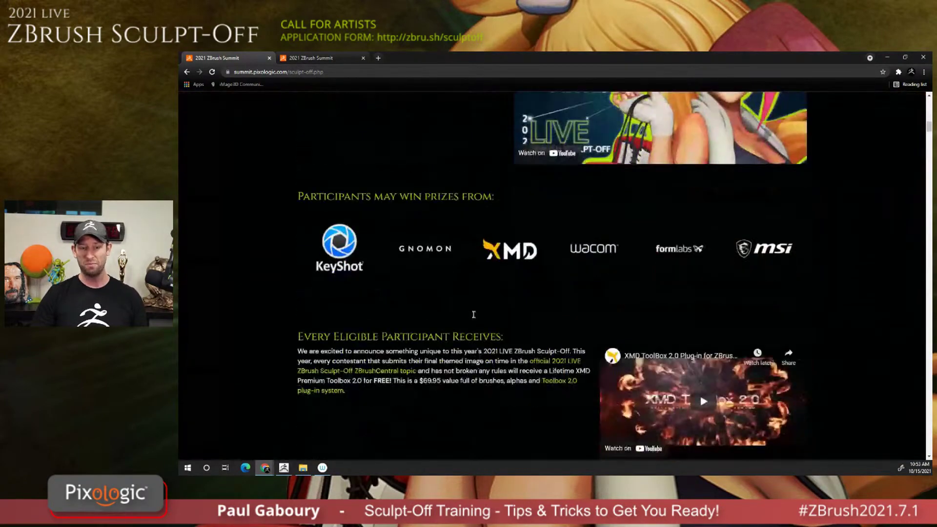
# Review the Reimagine! theme section and the judges section of the Sculpt-Off page.
pyautogui.scroll(1, 487, 307)
pyautogui.scroll(-4, 507, 307)
pyautogui.scroll(-12, 516, 308)
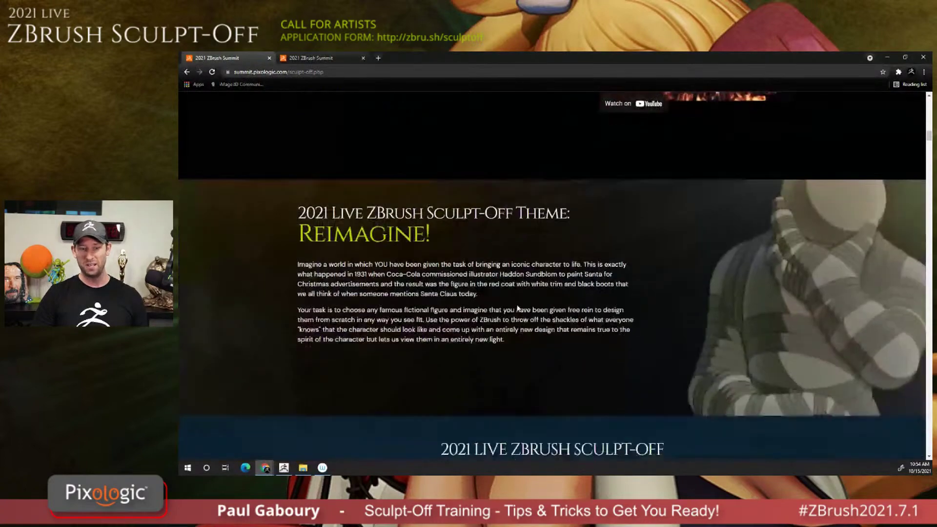
pyautogui.scroll(4, 469, 319)
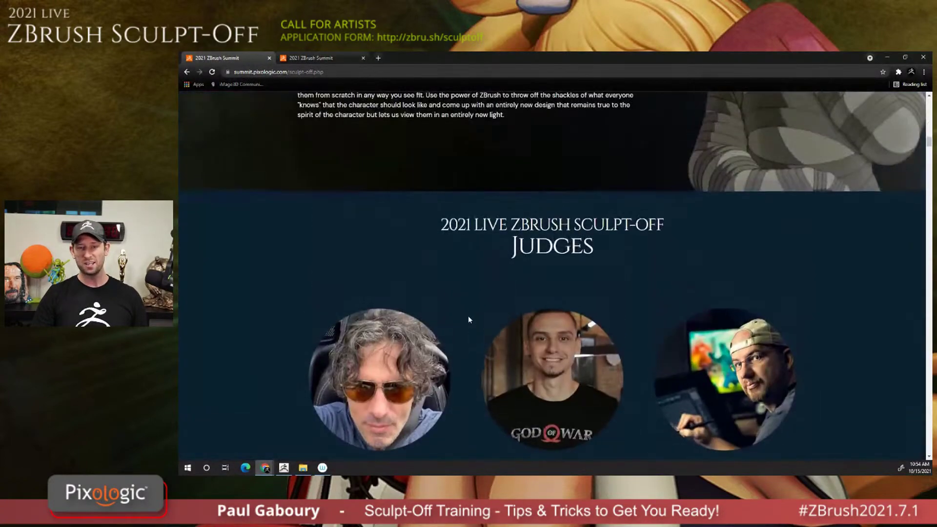
pyautogui.scroll(-5, 463, 315)
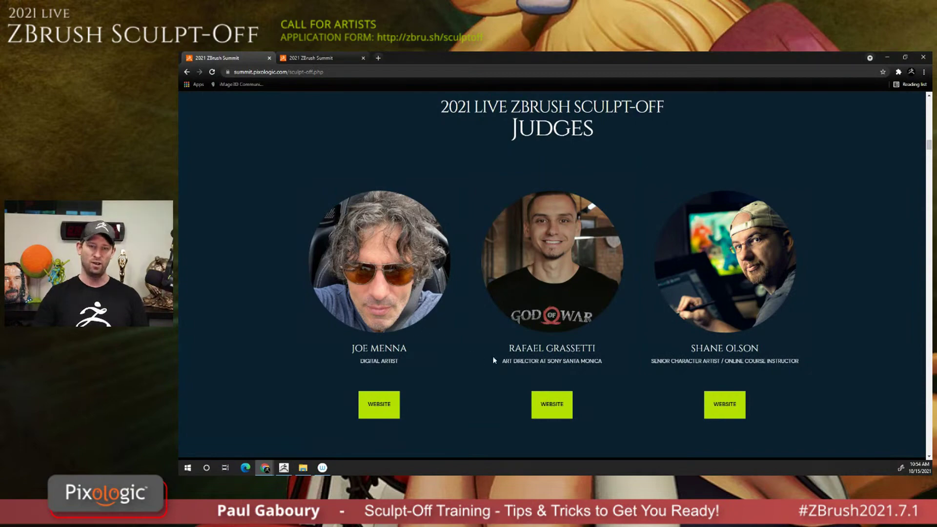
# Look through the Current 2021 Competitors list, including its registration note, and return to the start of the Sculpt-Off page.
pyautogui.scroll(3, 473, 351)
pyautogui.scroll(-12, 460, 355)
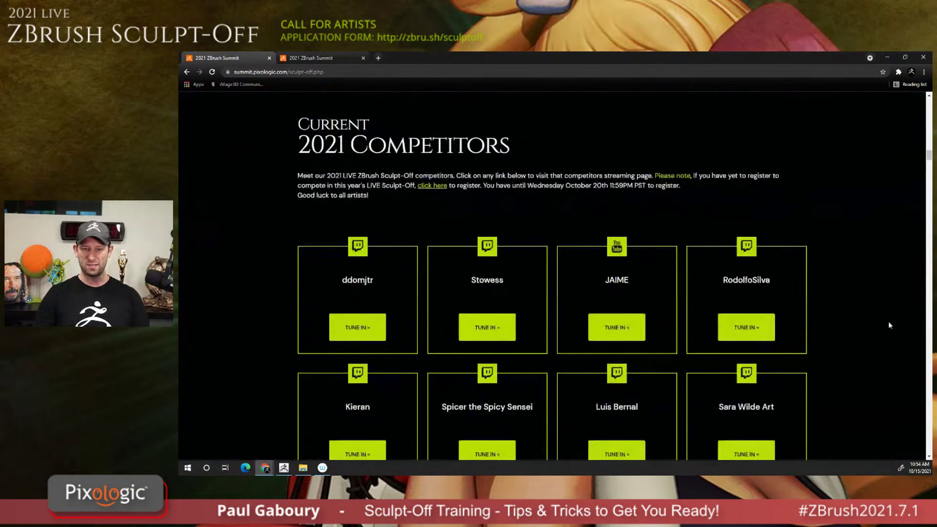
pyautogui.scroll(-4, 761, 273)
pyautogui.scroll(-12, 782, 288)
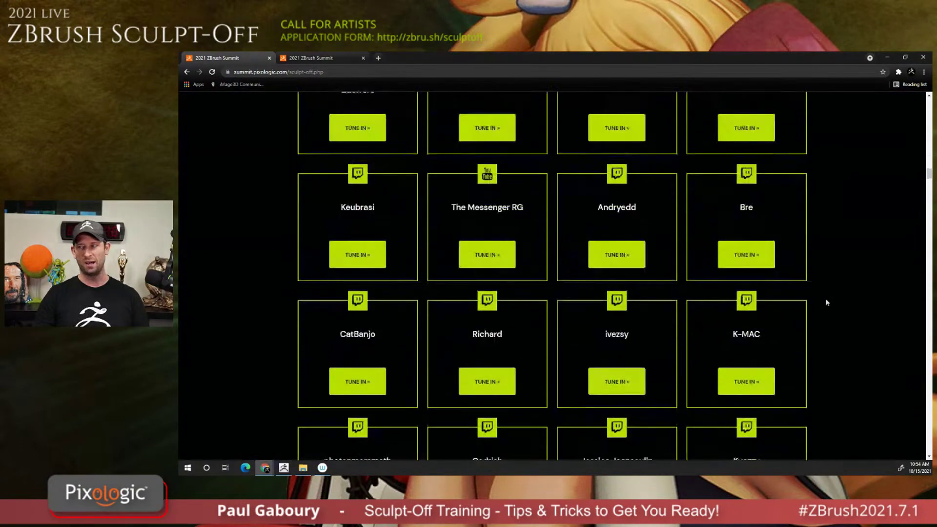
pyautogui.scroll(3, 820, 291)
pyautogui.scroll(10, 818, 287)
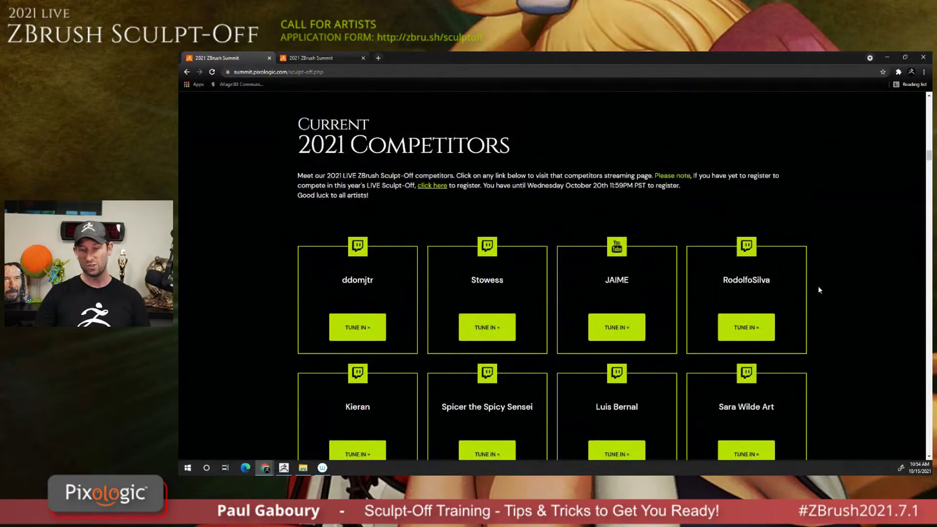
pyautogui.scroll(-9, 837, 296)
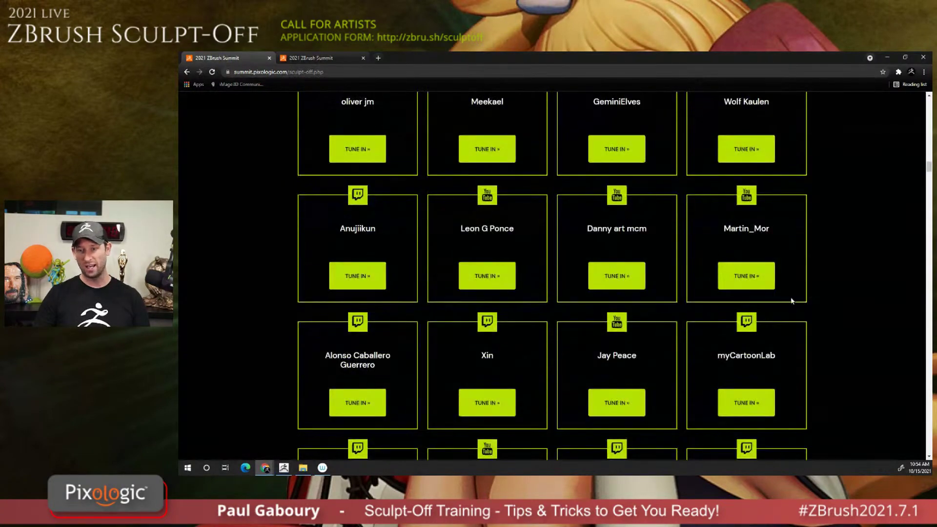
pyautogui.scroll(-8, 839, 307)
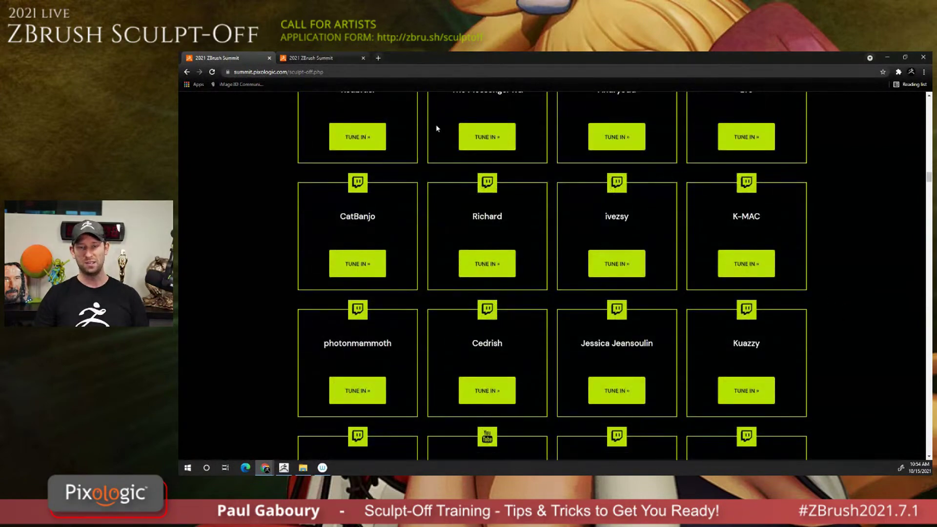
pyautogui.scroll(-3, 852, 299)
pyautogui.scroll(-1, 854, 301)
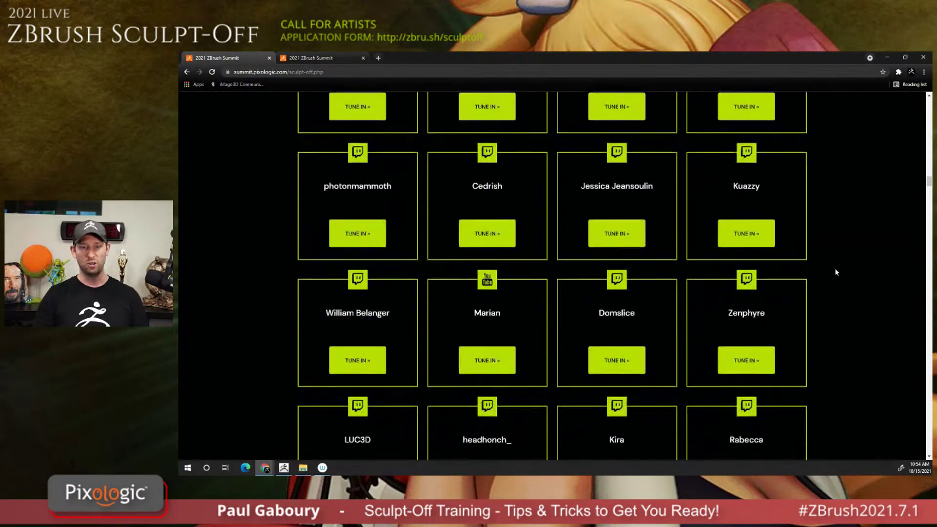
pyautogui.scroll(15, 846, 277)
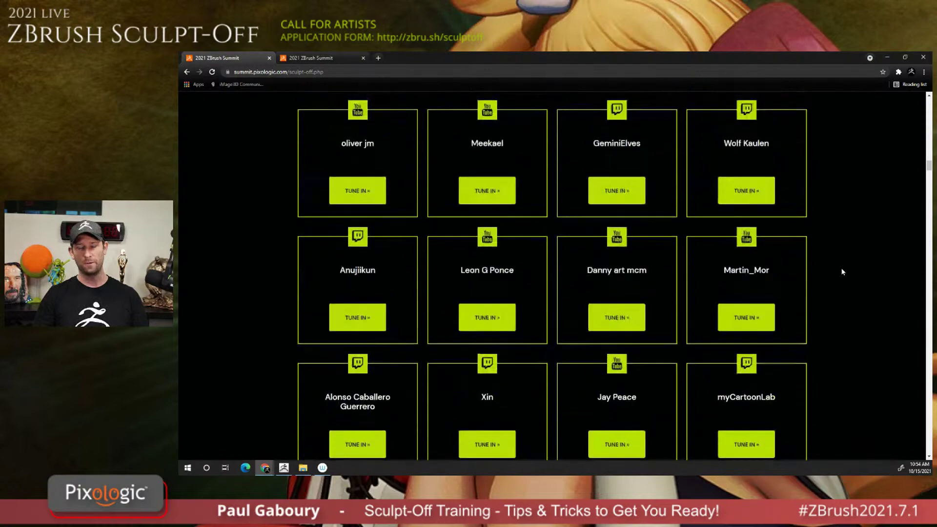
pyautogui.scroll(20, 841, 271)
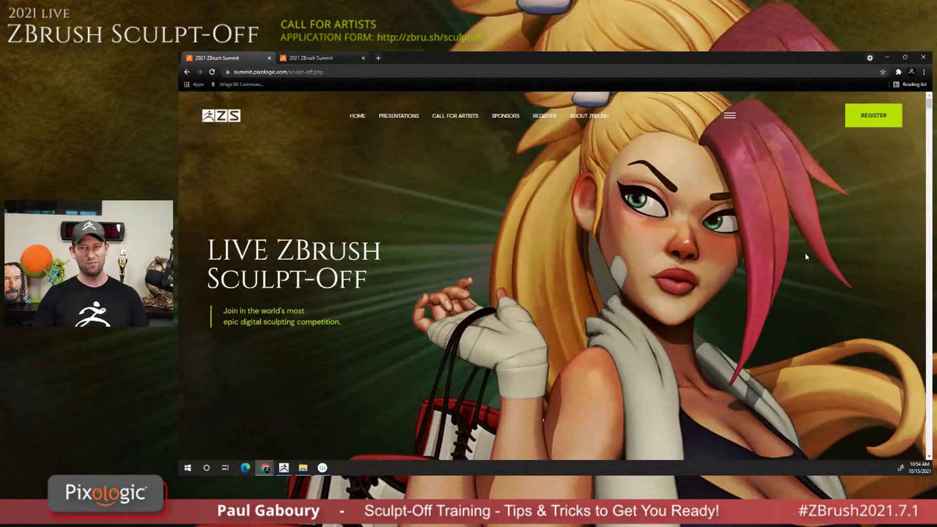
# Close the browser to switch to ZBrush, enable perspective for the lightsaber view, and run a BPR render.
pyautogui.click(923, 57)
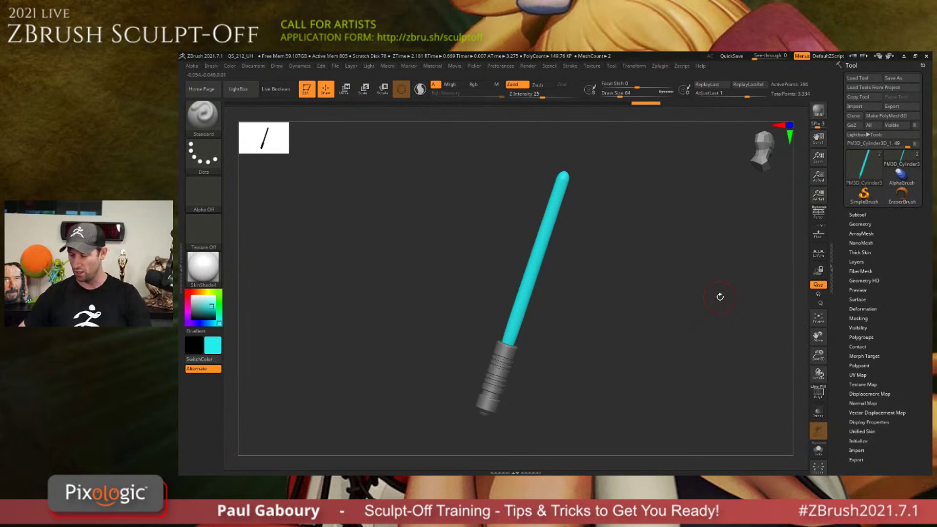
pyautogui.moveTo(605, 285); pyautogui.dragTo(642, 278)
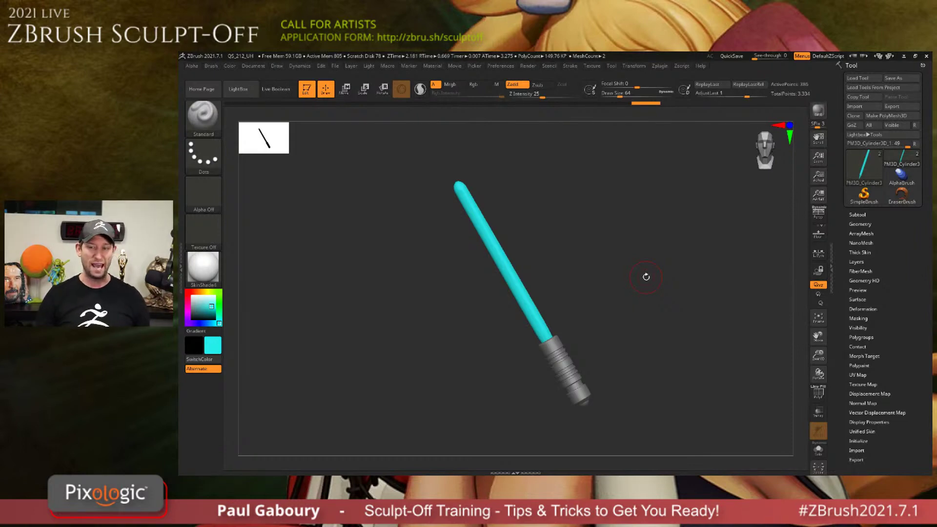
pyautogui.click(818, 213)
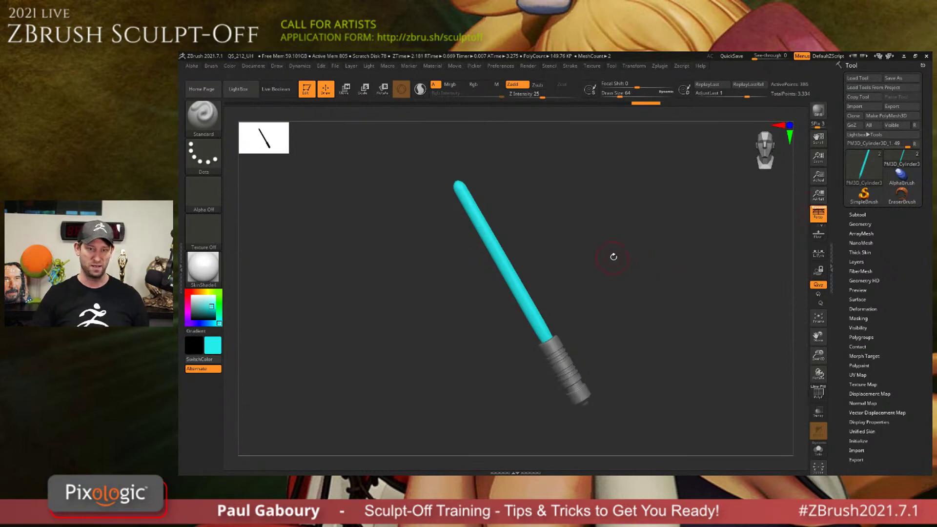
pyautogui.moveTo(619, 253)
pyautogui.mouseDown()
pyautogui.moveTo(624, 266)
pyautogui.moveTo(611, 251)
pyautogui.mouseUp()
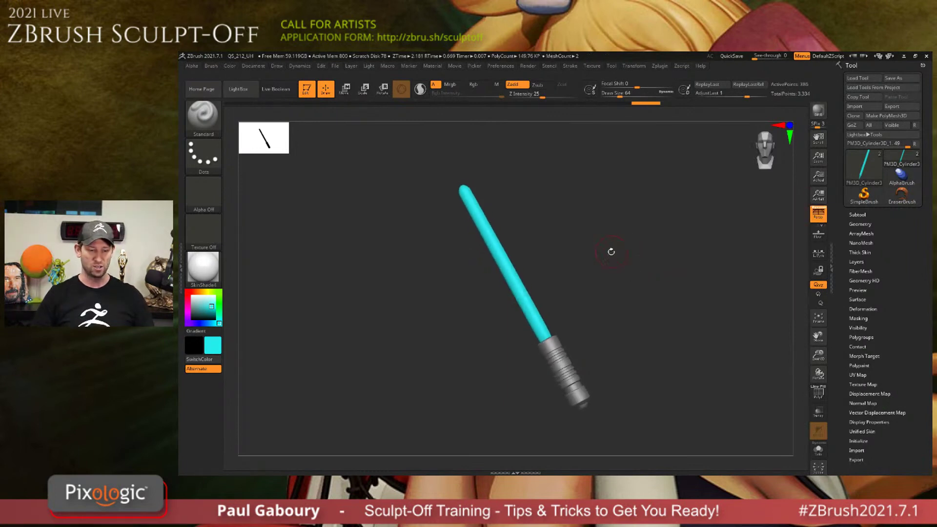
pyautogui.hotkey('shift', 'r')
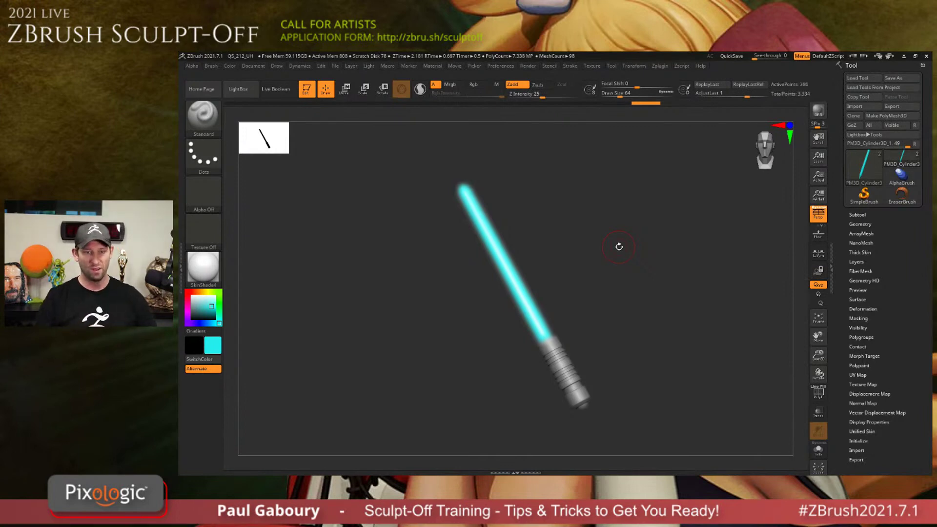
# Display the BPR Filters settings beside the canvas and render the lightsaber again from its mirrored angle.
pyautogui.moveTo(464, 288); pyautogui.dragTo(305, 278)
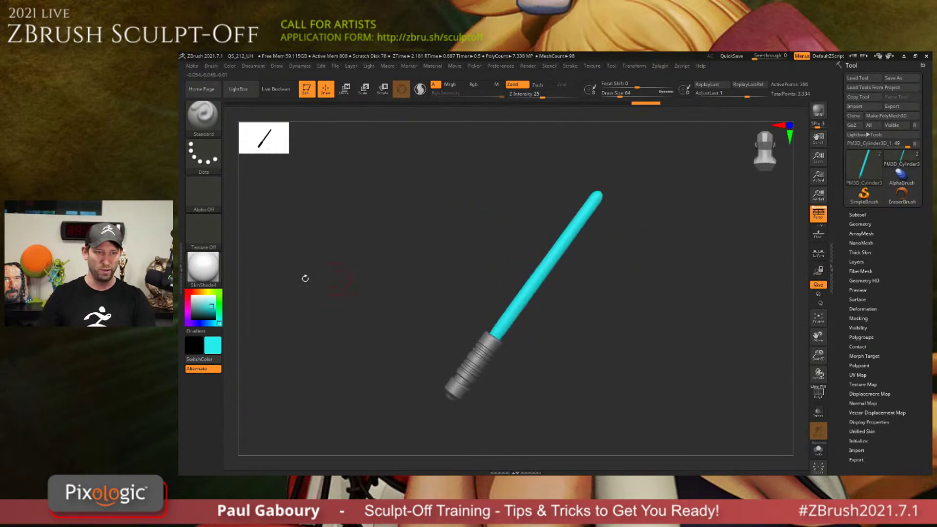
pyautogui.click(184, 268)
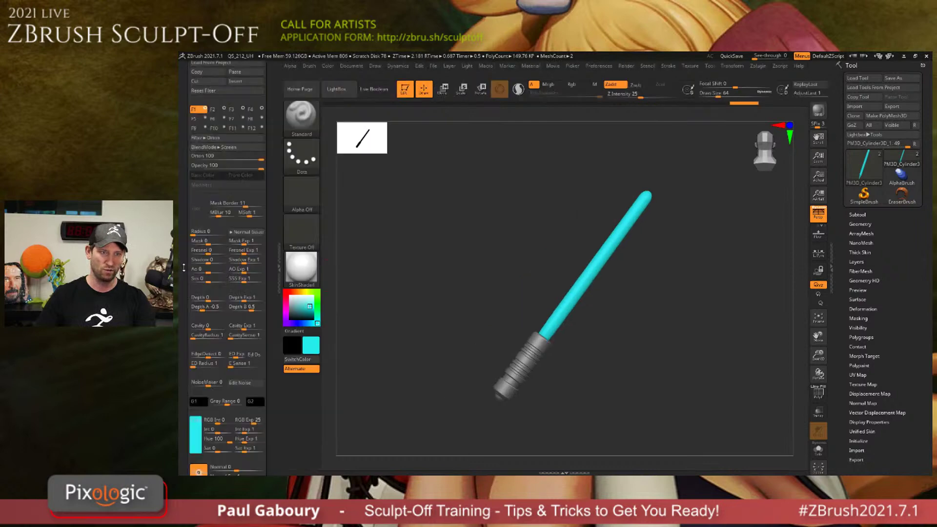
pyautogui.scroll(5, 209, 195)
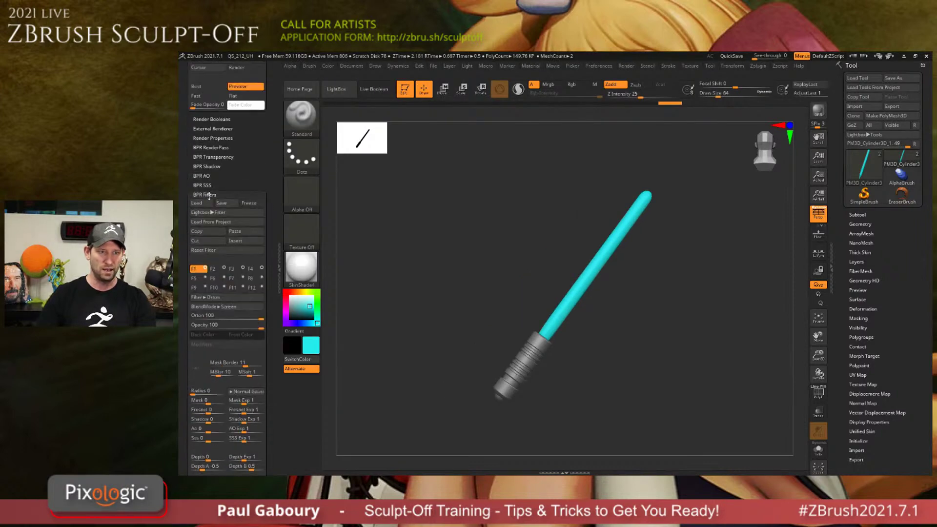
pyautogui.scroll(2, 247, 219)
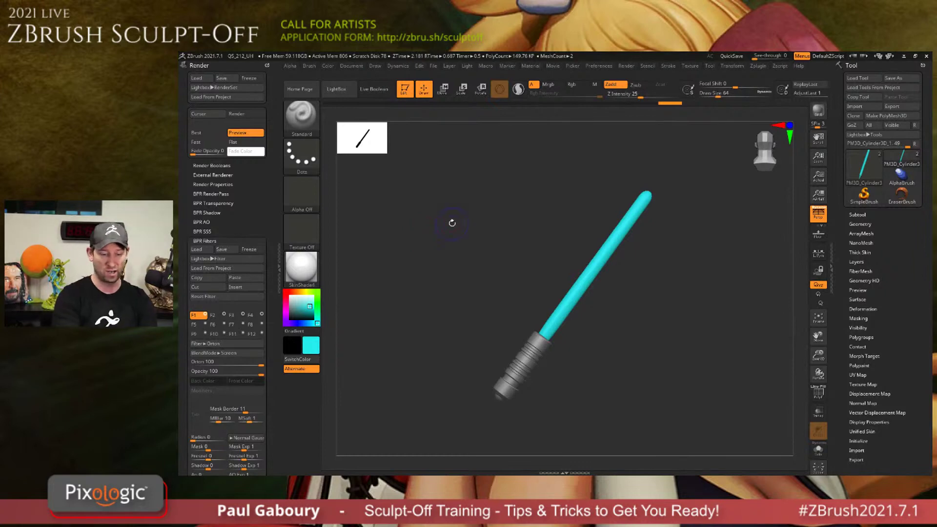
pyautogui.hotkey('shift', 'r')
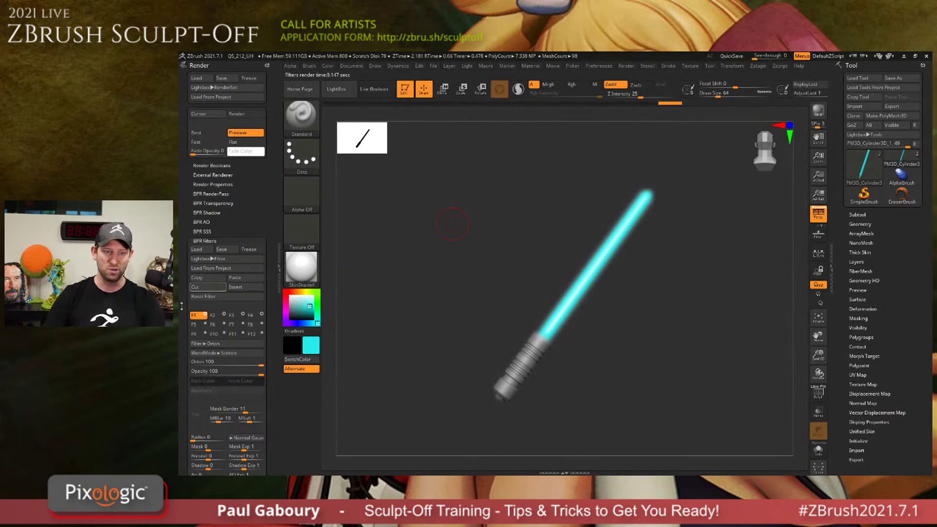
# Examine the settings of the active BPR filters F1 to F4 that create the blade's glow.
pyautogui.moveTo(278, 333); pyautogui.dragTo(279, 247)
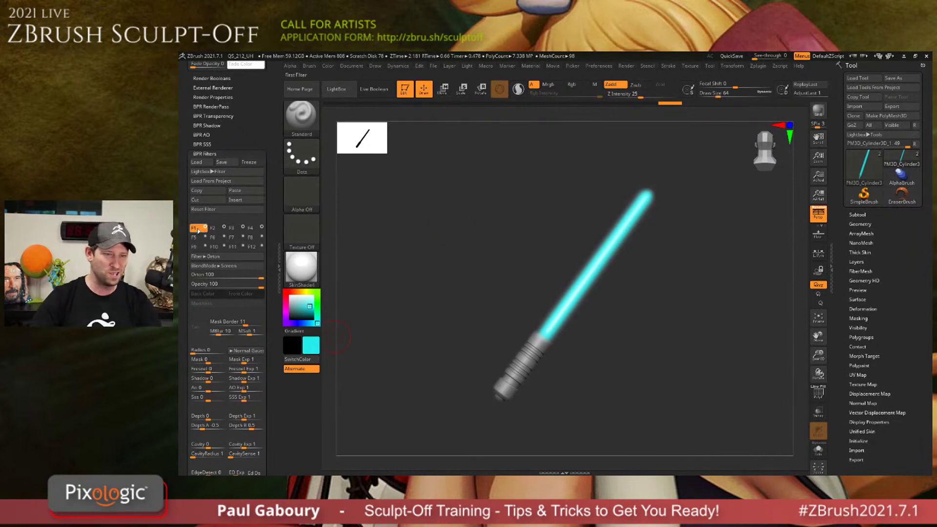
pyautogui.click(232, 228)
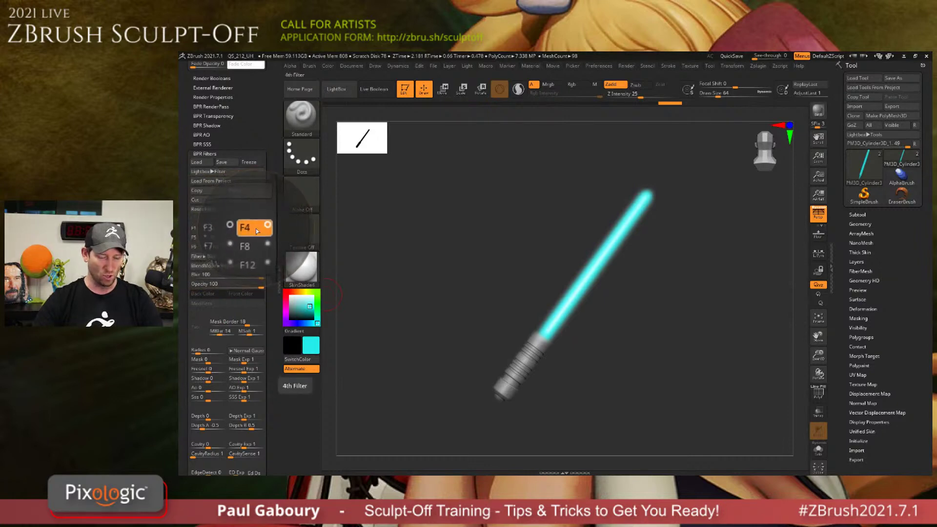
pyautogui.click(256, 228)
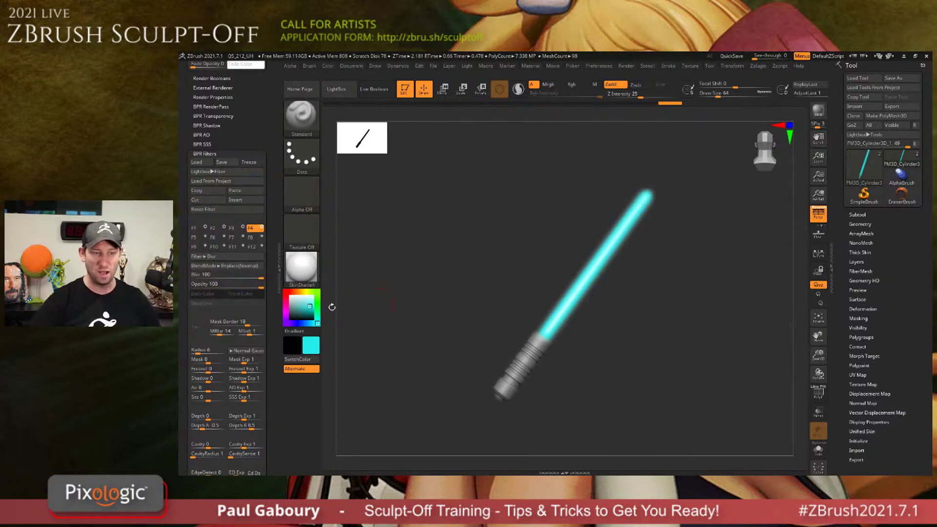
pyautogui.click(235, 229)
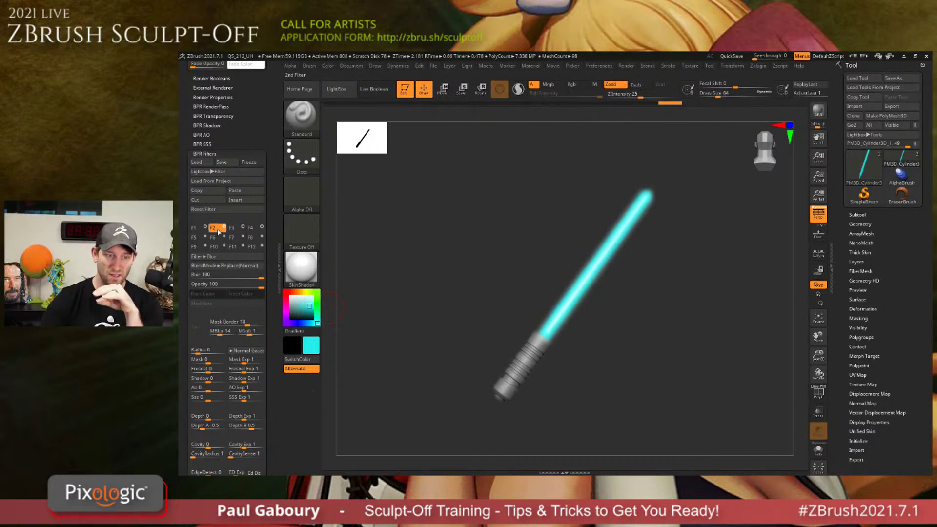
# Switch off all four active BPR filters, from F4 back to F1.
pyautogui.click(194, 228)
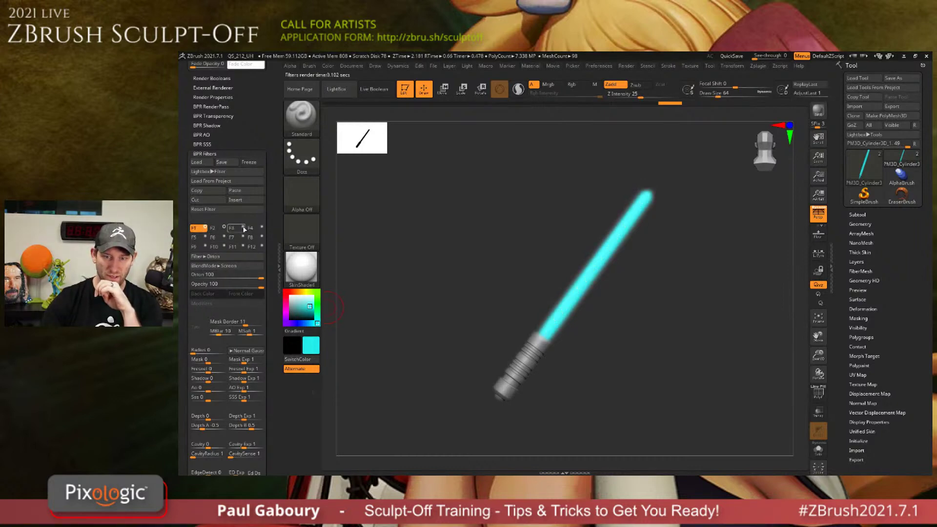
pyautogui.click(242, 228)
pyautogui.click(224, 228)
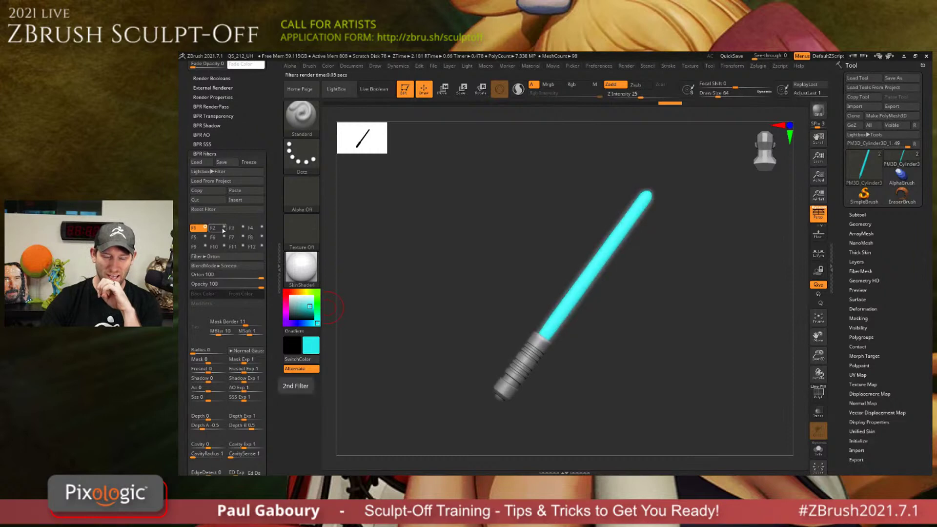
pyautogui.click(205, 227)
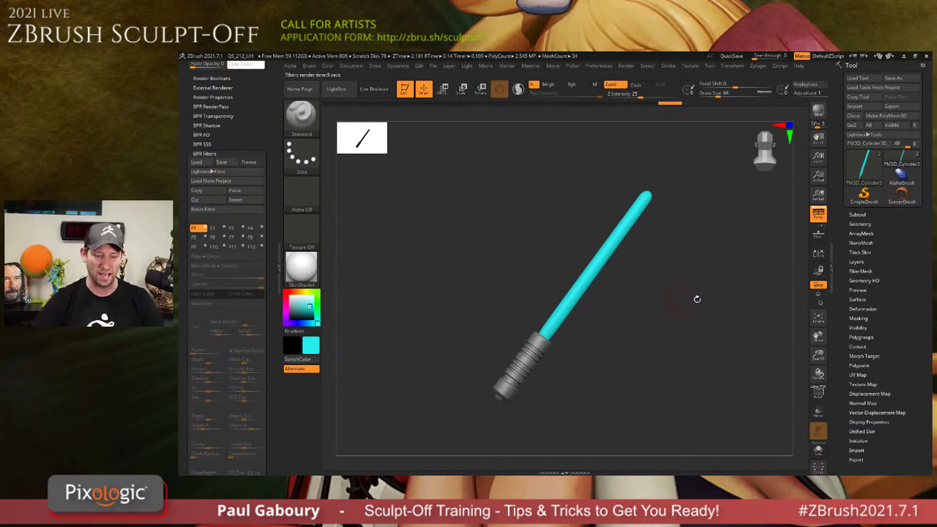
# Render the lightsaber without filters and browse the Fibers and Filters categories in LightBox.
pyautogui.moveTo(678, 305); pyautogui.dragTo(682, 297)
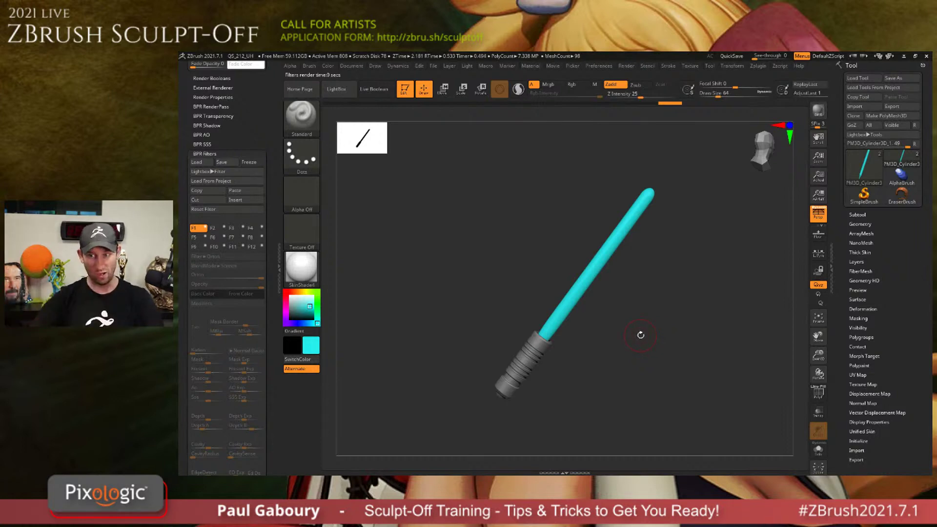
pyautogui.click(818, 112)
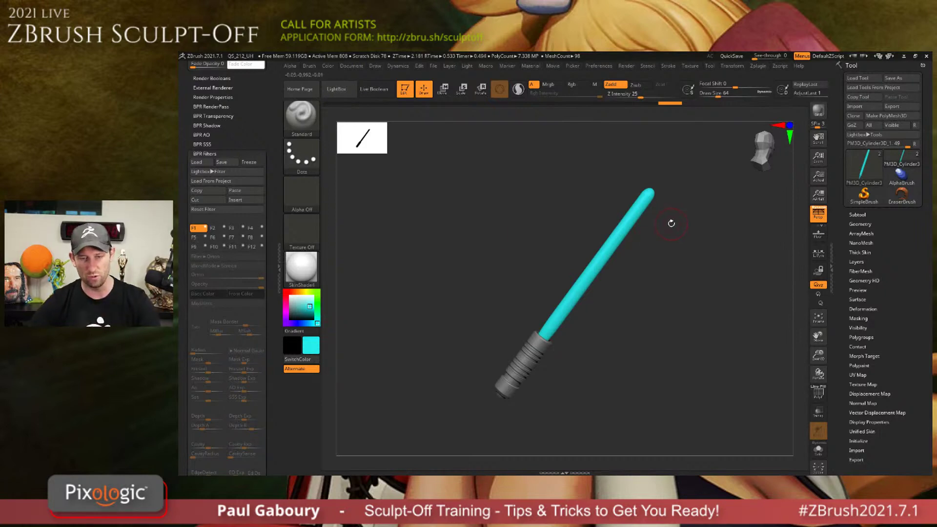
pyautogui.press(',')
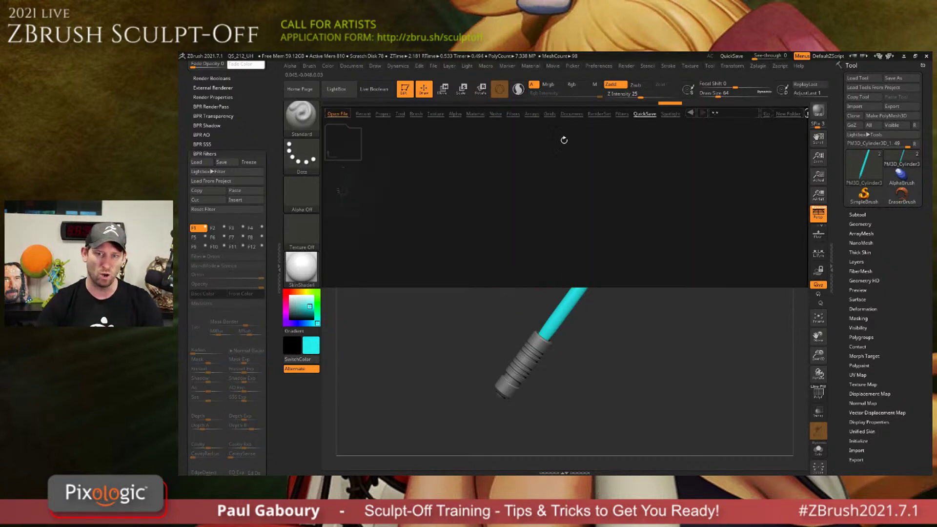
pyautogui.click(512, 114)
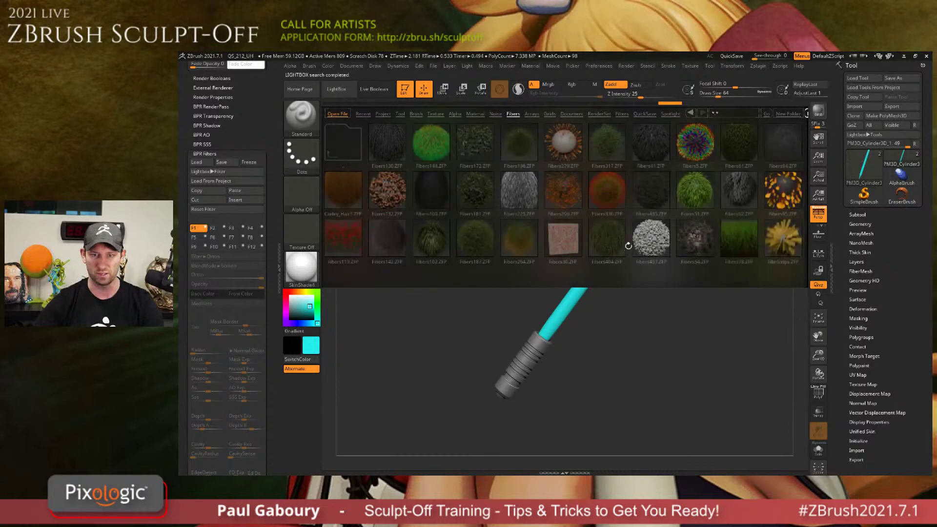
pyautogui.click(622, 114)
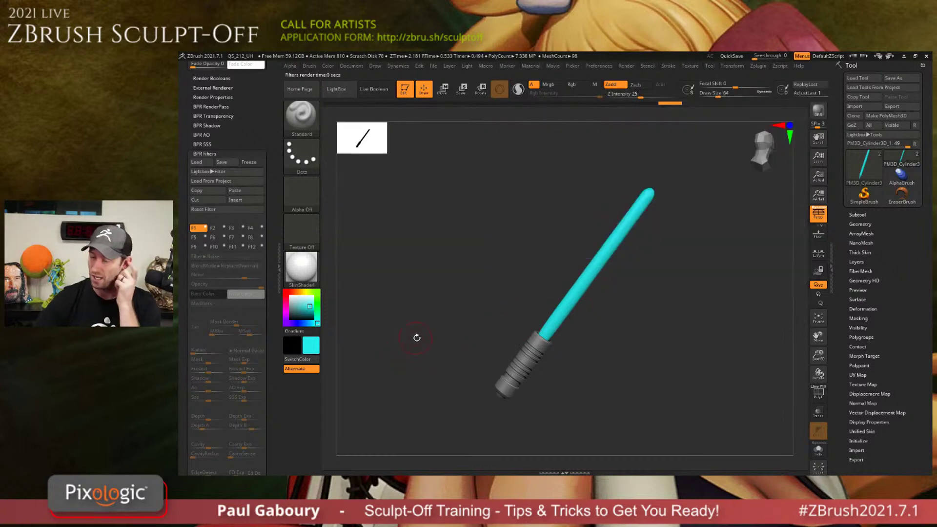
# Switch on BPR filter F1 as a Paint filter and set its front color to pure red.
pyautogui.click(205, 228)
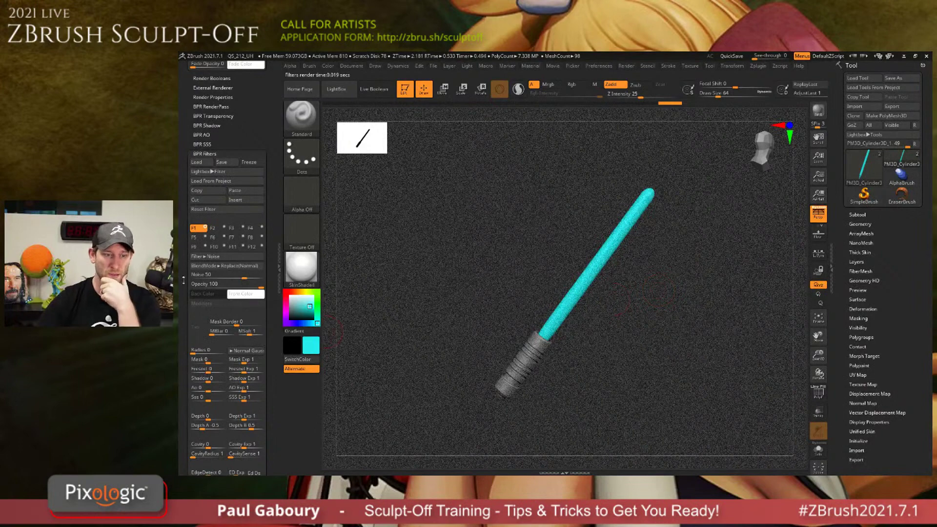
pyautogui.click(214, 256)
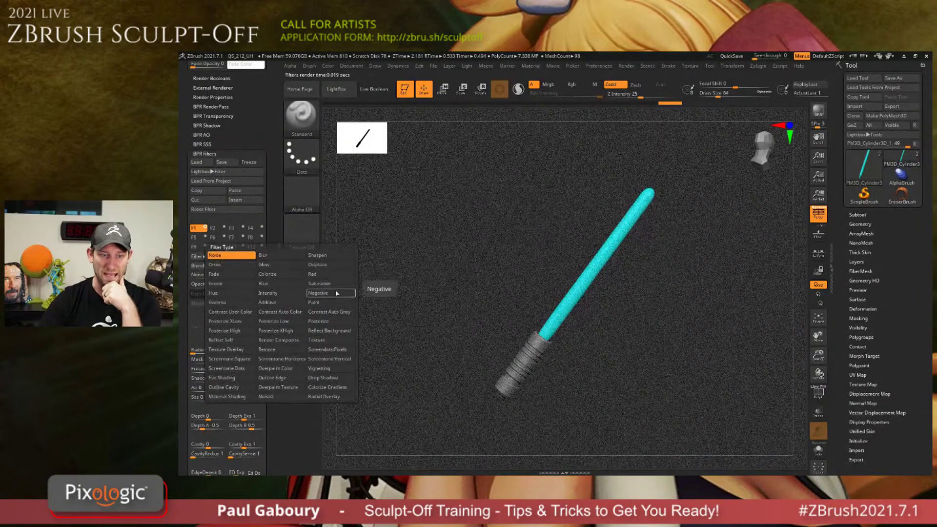
pyautogui.click(375, 300)
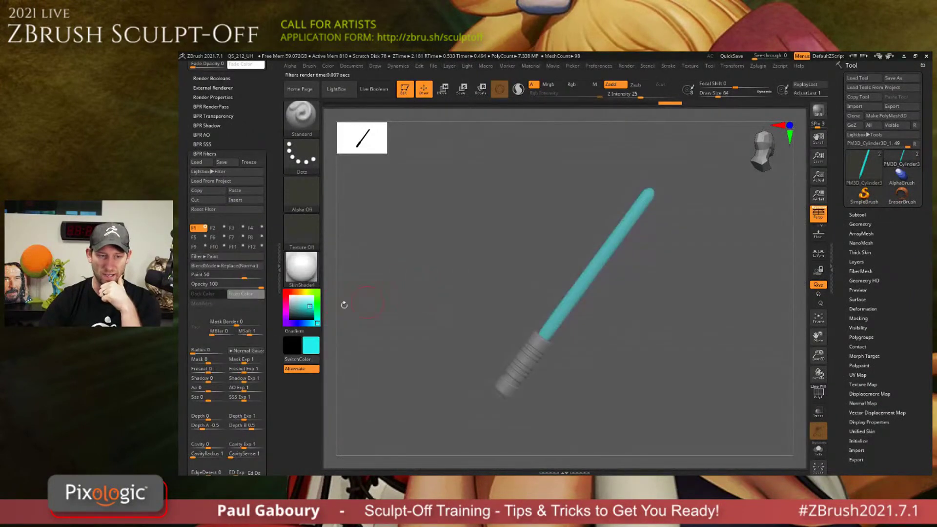
pyautogui.click(249, 294)
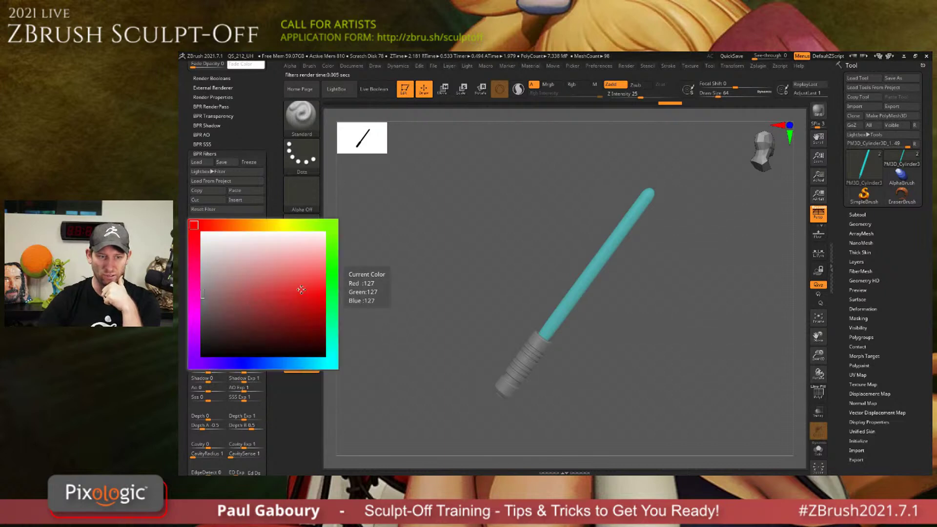
pyautogui.click(337, 294)
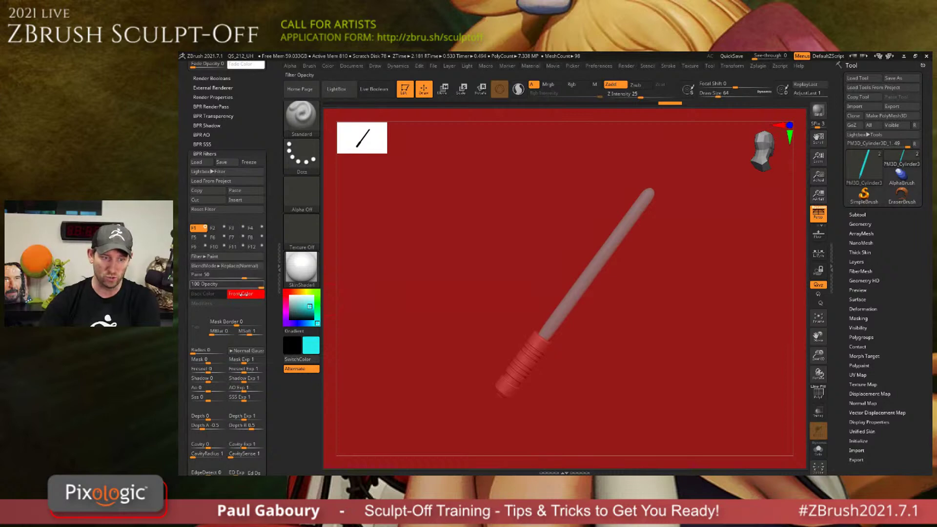
# Try modulating the red Paint filter by Mask, first at 1 and again at -1.
pyautogui.scroll(-4, 252, 232)
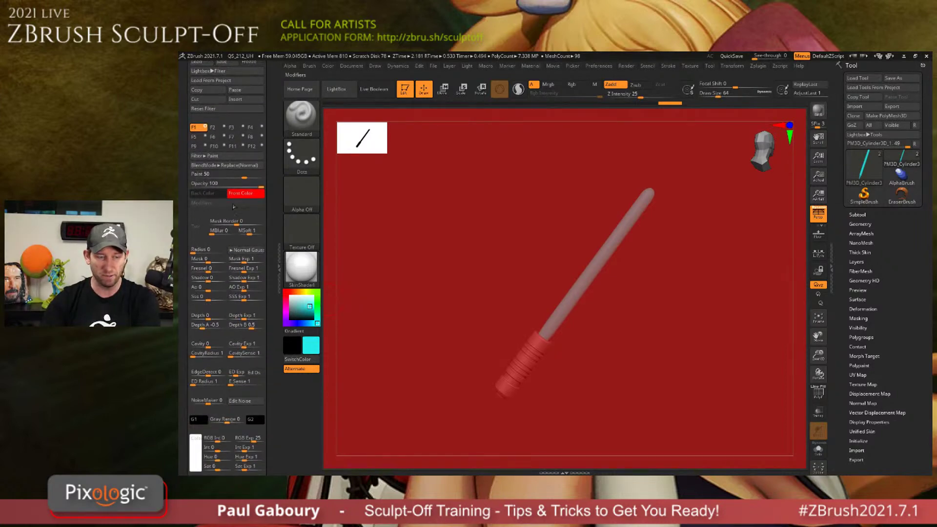
pyautogui.scroll(-3, 270, 298)
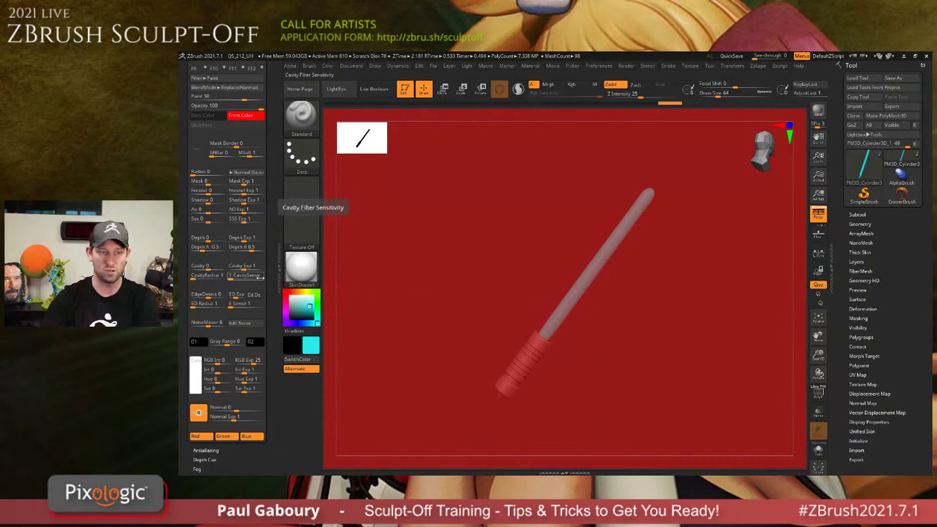
pyautogui.click(223, 182)
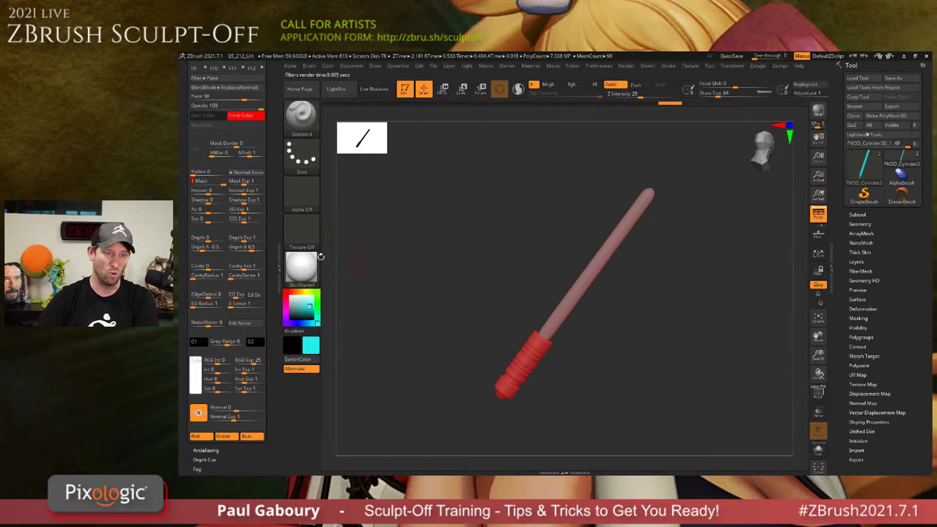
pyautogui.moveTo(222, 184); pyautogui.dragTo(190, 183)
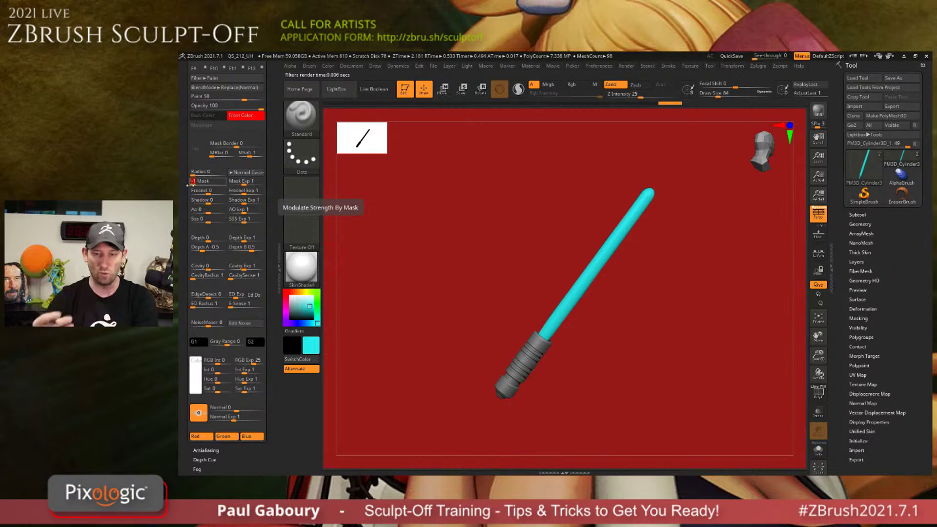
# Try the Shadow modifier at -1 together with Mask at 1, and reset both modifiers to 0.
pyautogui.moveTo(192, 183); pyautogui.dragTo(199, 203)
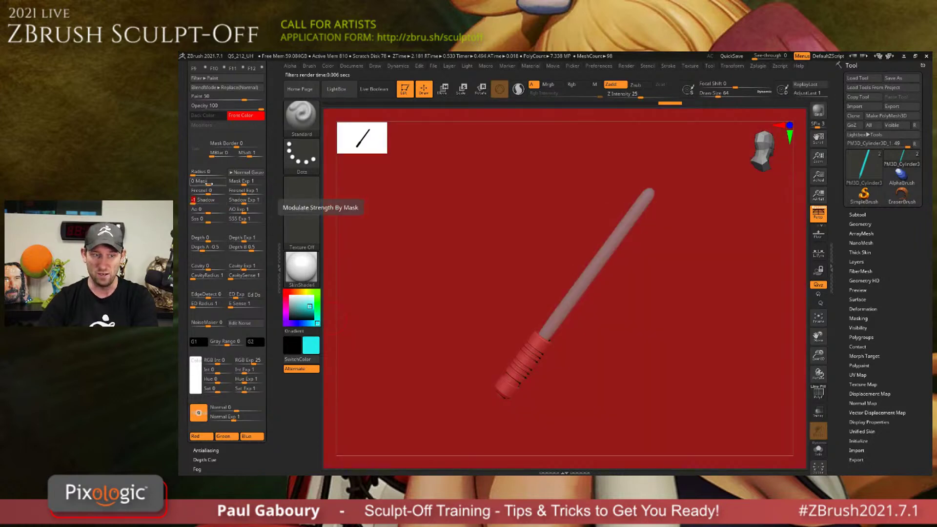
pyautogui.moveTo(208, 185); pyautogui.dragTo(224, 184)
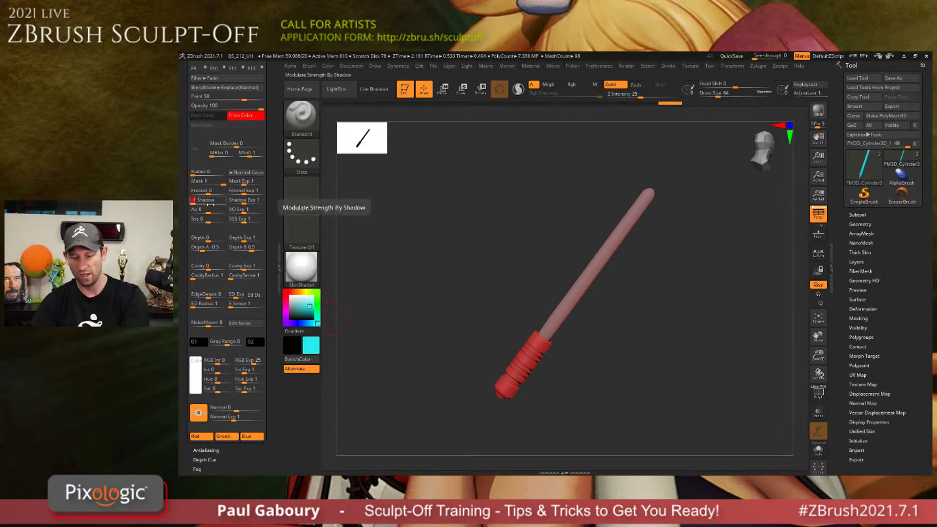
pyautogui.write('0')
pyautogui.press('Return')
pyautogui.click(211, 184)
pyautogui.write('0')
pyautogui.press('Return')
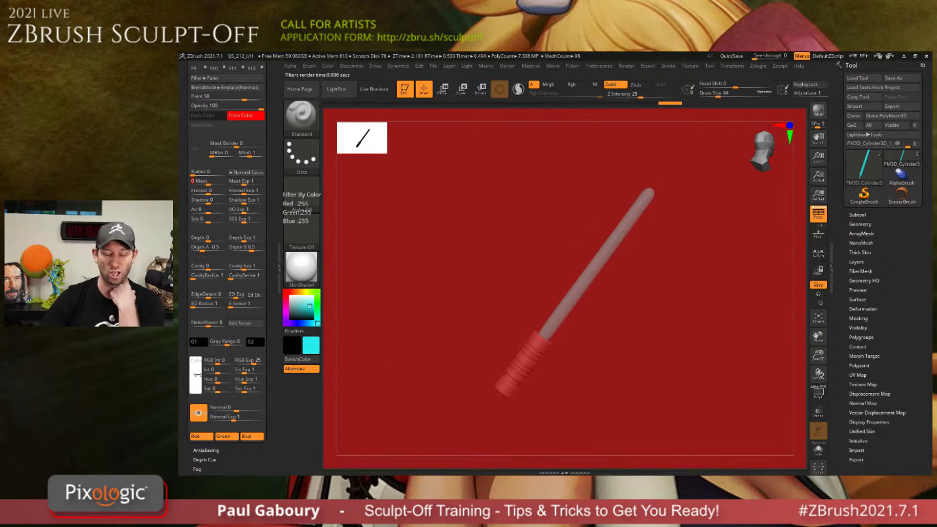
# Restrict F1 to the blade's cyan by sampling it with Hue at 100, and set the Paint strength to 89.
pyautogui.moveTo(195, 376); pyautogui.dragTo(604, 256)
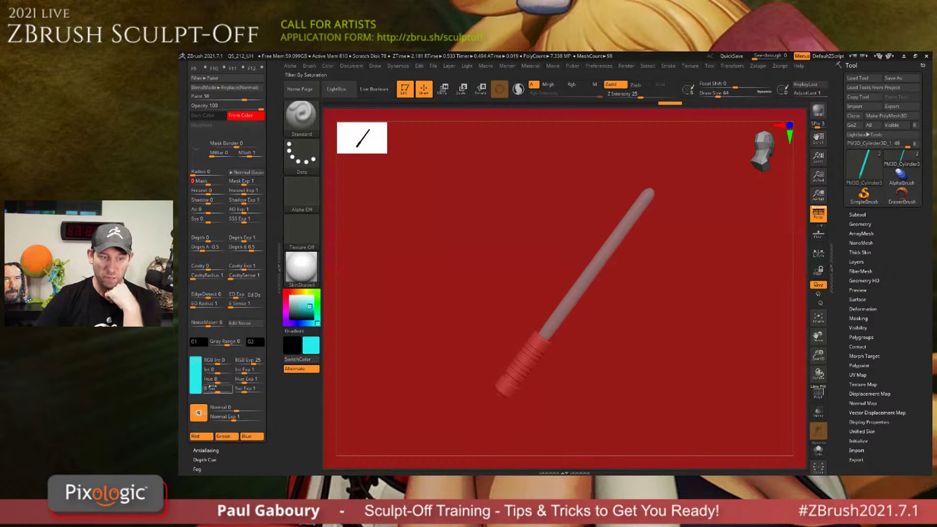
pyautogui.moveTo(221, 381); pyautogui.dragTo(237, 381)
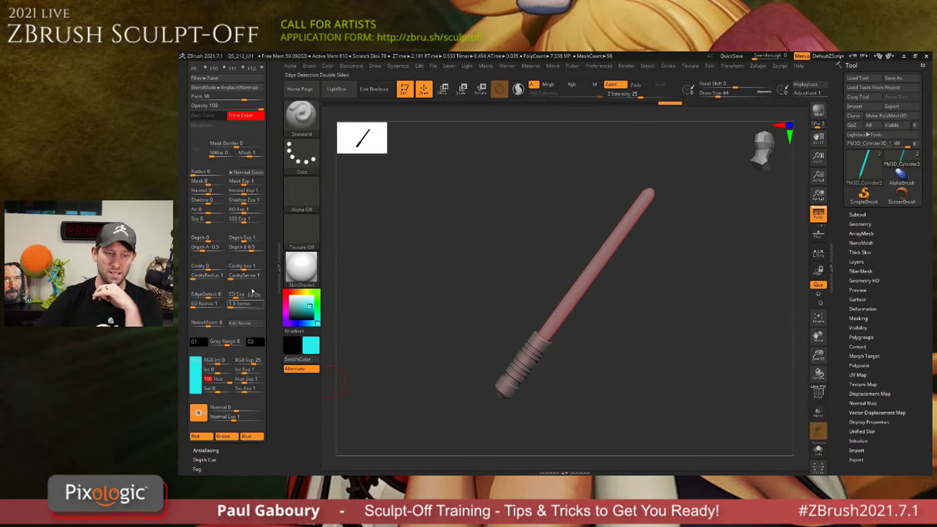
pyautogui.moveTo(272, 271); pyautogui.dragTo(275, 294)
pyautogui.moveTo(245, 122); pyautogui.dragTo(270, 122)
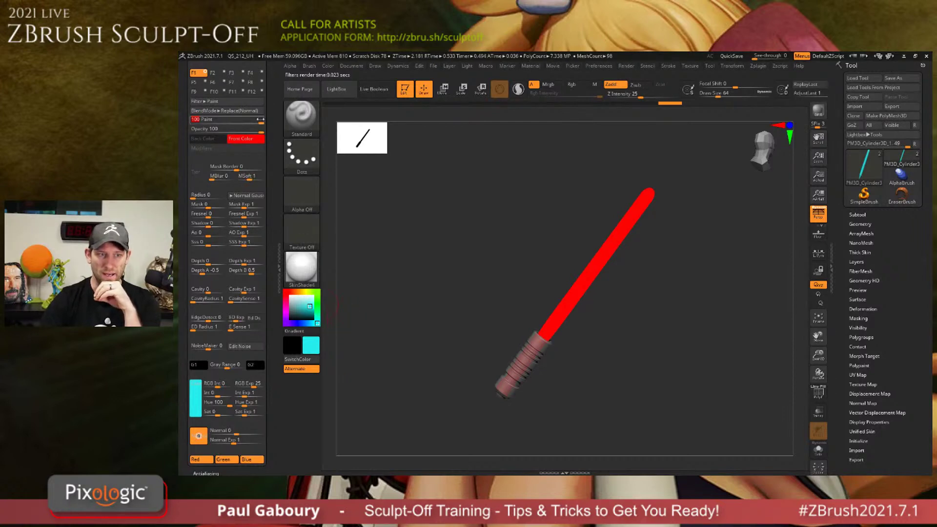
pyautogui.moveTo(265, 121)
pyautogui.mouseDown()
pyautogui.moveTo(264, 169)
pyautogui.moveTo(228, 170)
pyautogui.moveTo(258, 170)
pyautogui.mouseUp()
# Spread the red paint beyond the blade by setting F1's Mask Border to 15 and MBlur to 9.
pyautogui.click(237, 218)
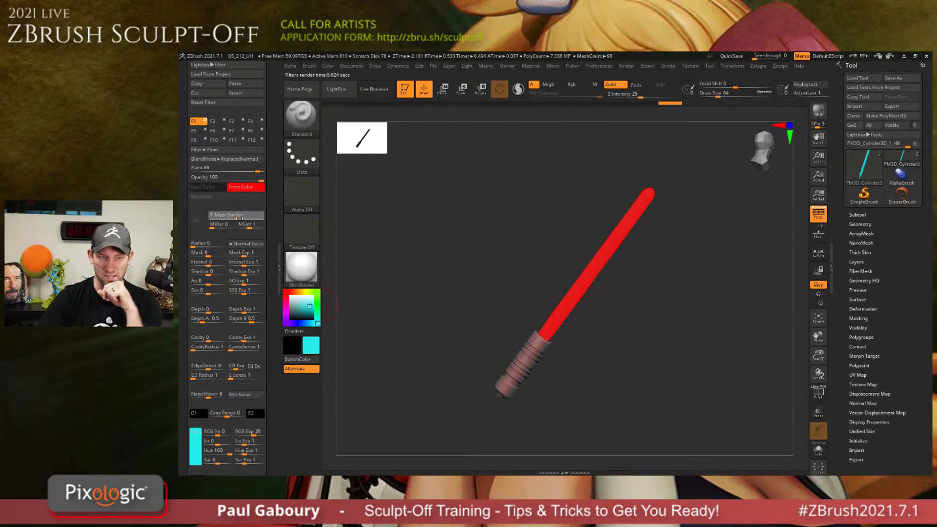
pyautogui.moveTo(239, 218); pyautogui.dragTo(242, 218)
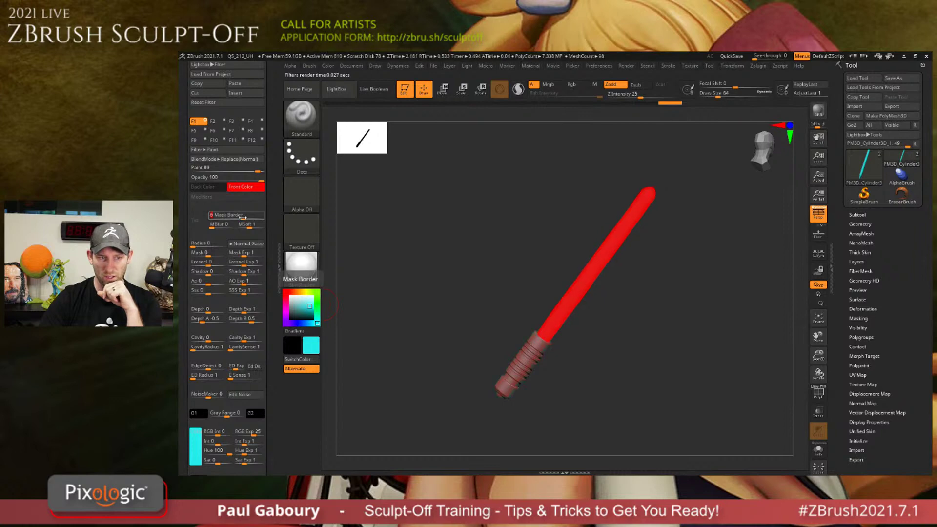
pyautogui.click(219, 226)
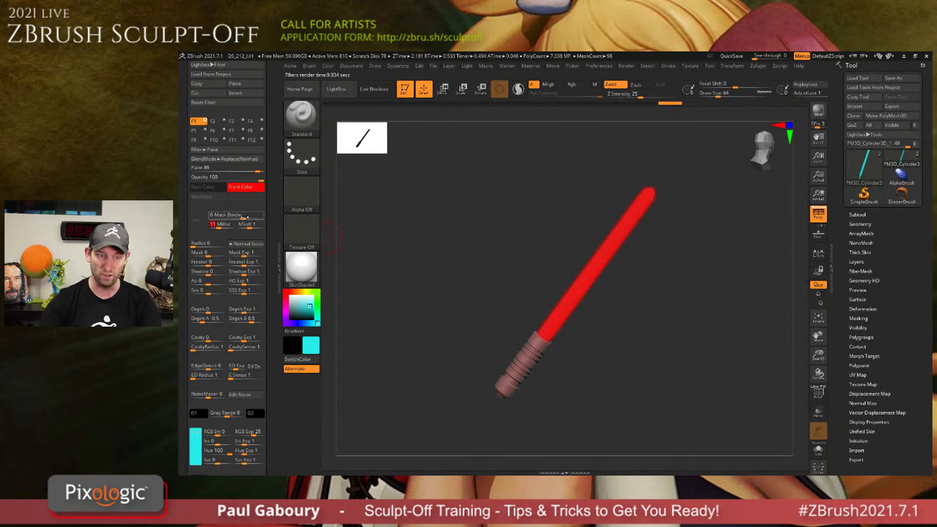
pyautogui.moveTo(243, 217); pyautogui.dragTo(250, 216)
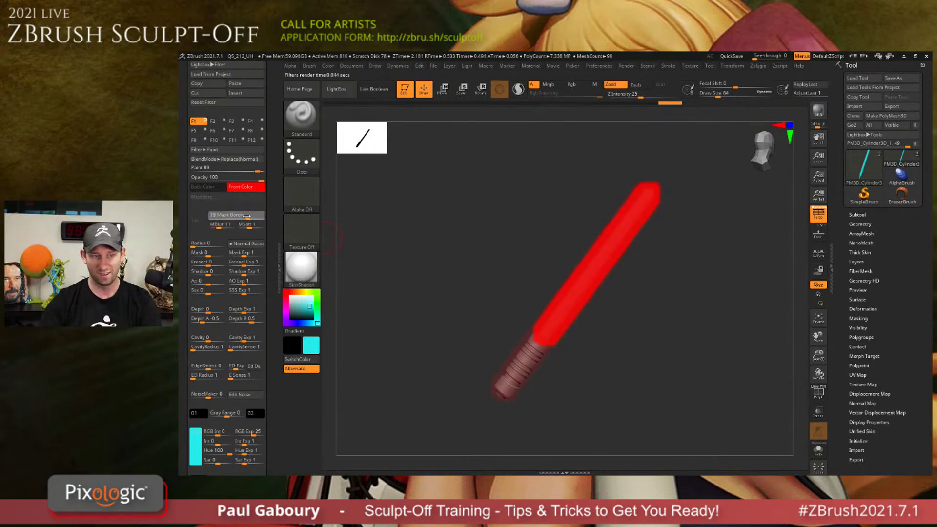
pyautogui.moveTo(250, 216); pyautogui.dragTo(228, 224)
# Change filter F1 to the Orton type and set its Mask Border to 25 and MBlur to 10.
pyautogui.scroll(3, 260, 275)
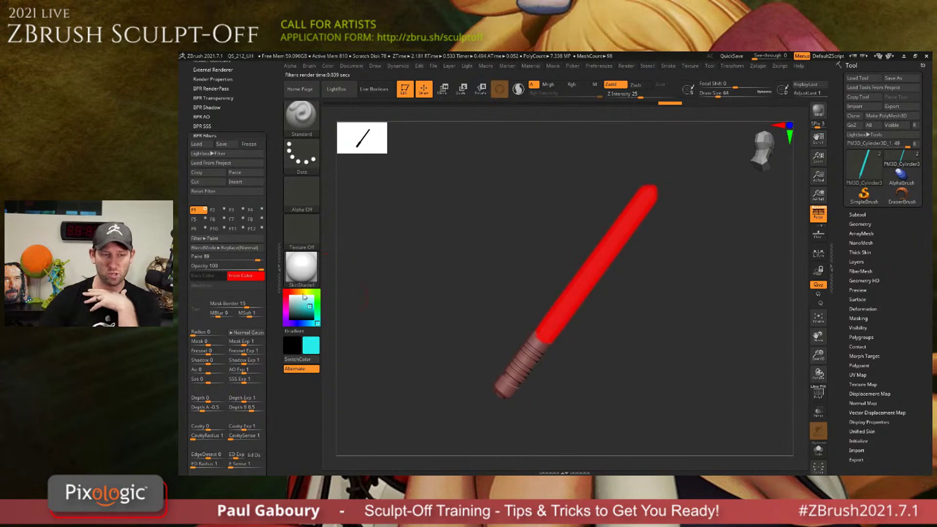
pyautogui.click(216, 238)
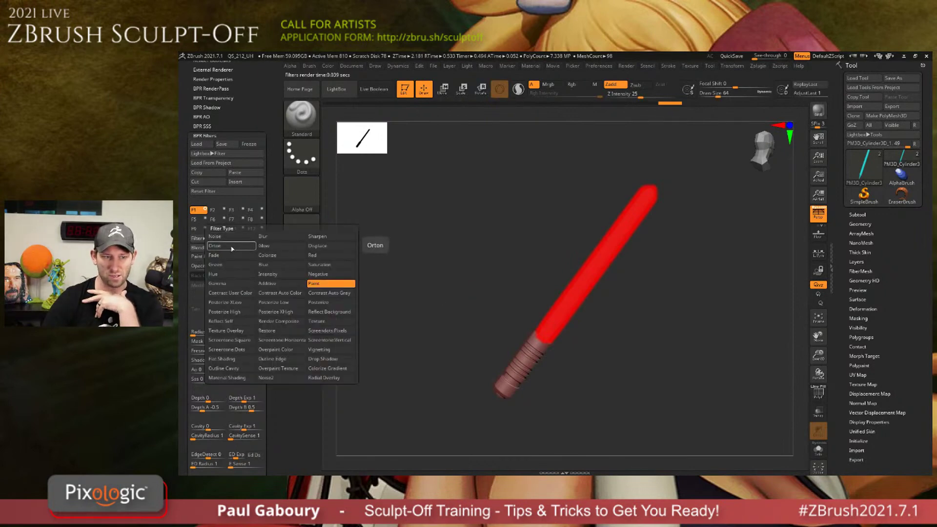
pyautogui.click(236, 247)
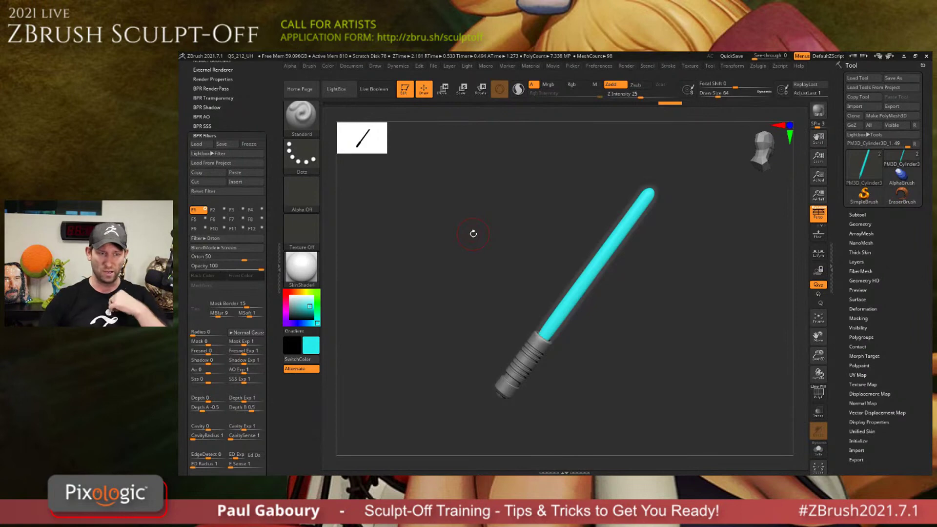
pyautogui.moveTo(245, 306); pyautogui.dragTo(218, 316)
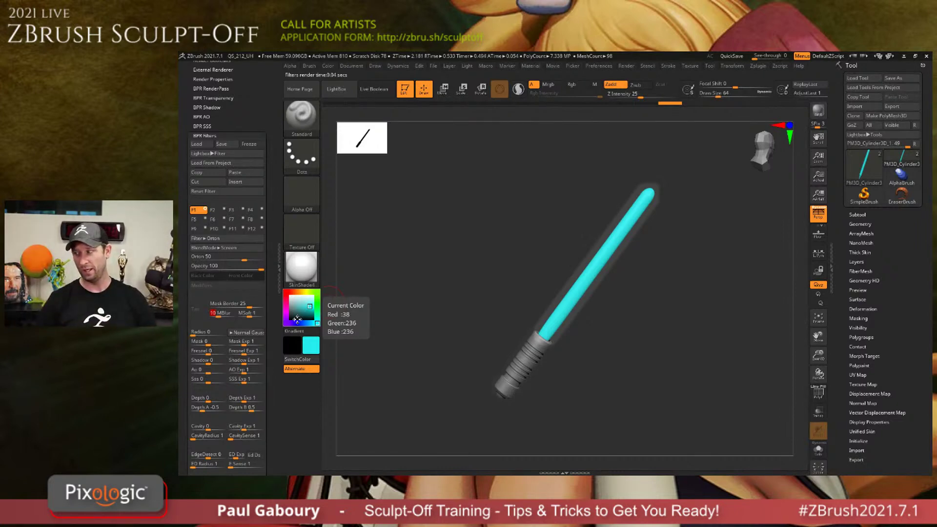
# Switch on F2 as a Blur filter and limit it to the sampled cyan of the blade with Hue at 100.
pyautogui.click(222, 210)
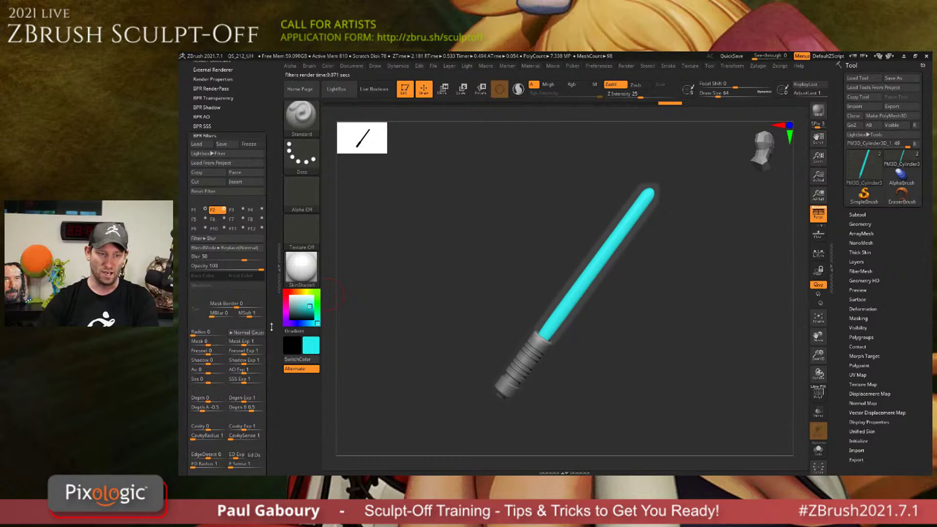
pyautogui.scroll(-5, 225, 324)
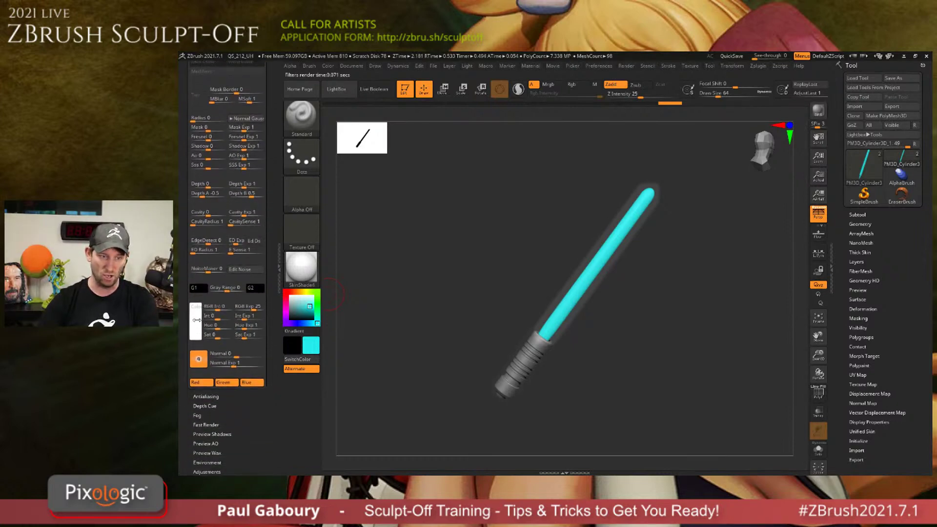
pyautogui.moveTo(197, 320); pyautogui.dragTo(597, 263)
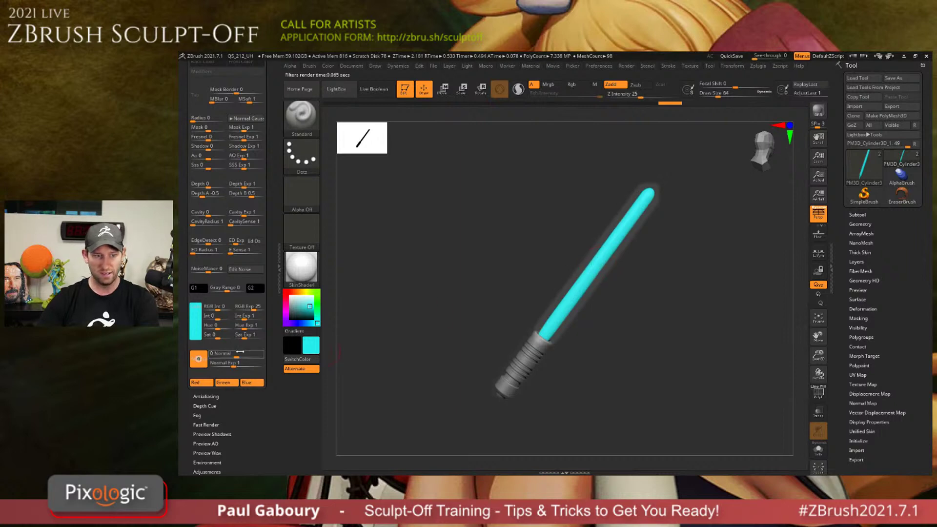
pyautogui.moveTo(218, 326); pyautogui.dragTo(239, 327)
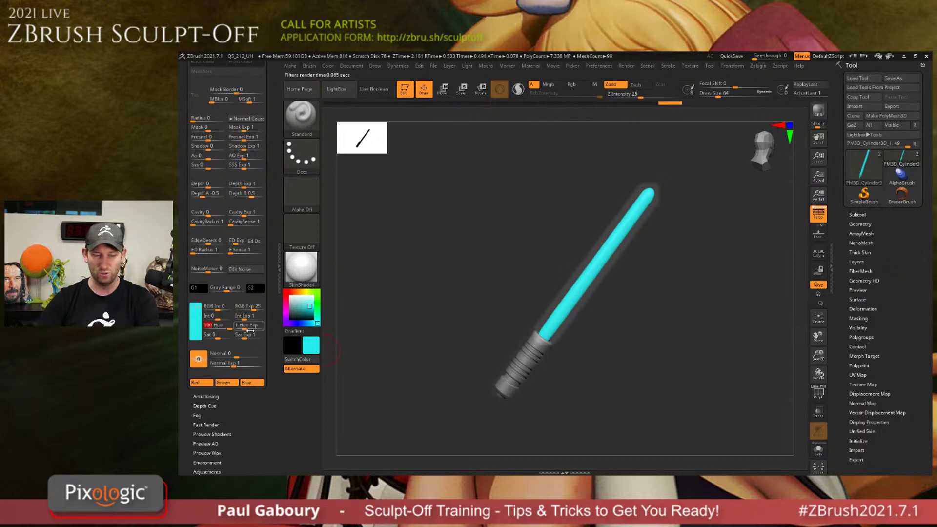
# Set the F2 filter's Blur strength to 100 and its Radius to 6.
pyautogui.scroll(5, 269, 234)
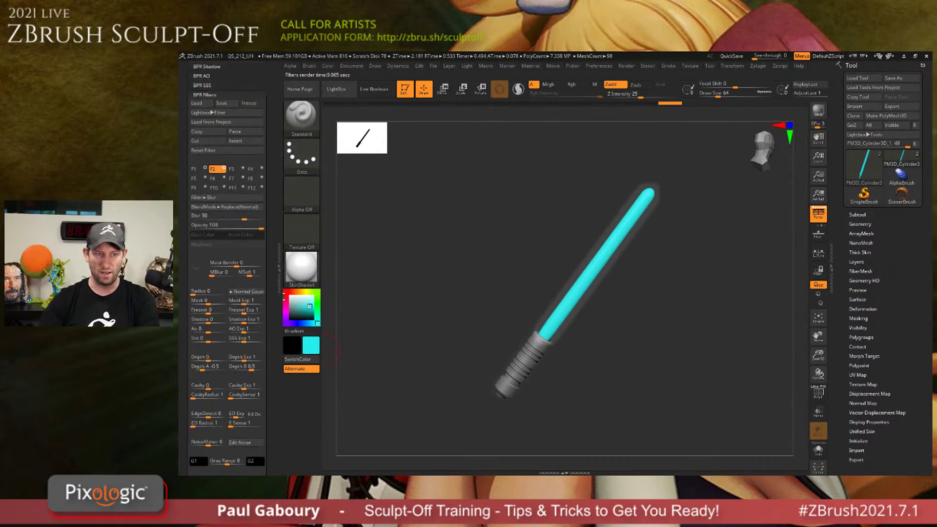
pyautogui.scroll(-1, 229, 214)
pyautogui.moveTo(243, 214); pyautogui.dragTo(272, 215)
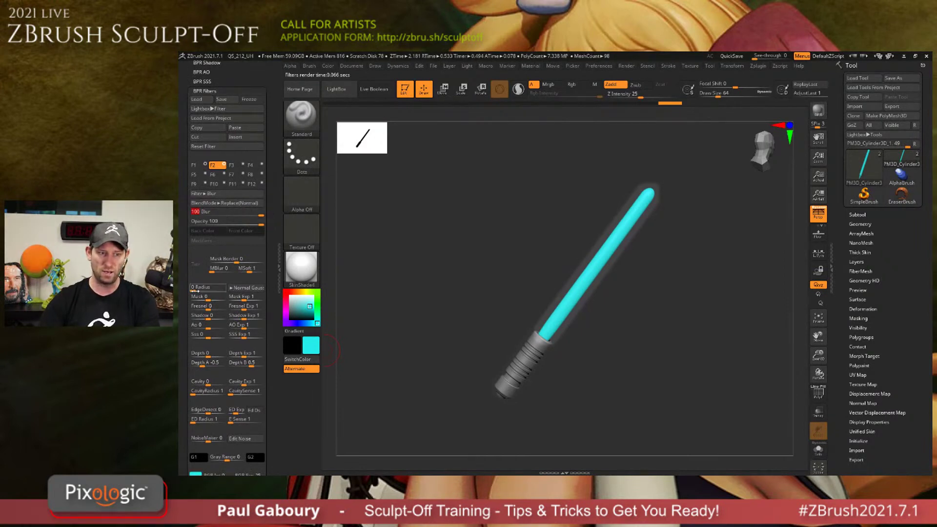
pyautogui.moveTo(195, 290); pyautogui.dragTo(198, 289)
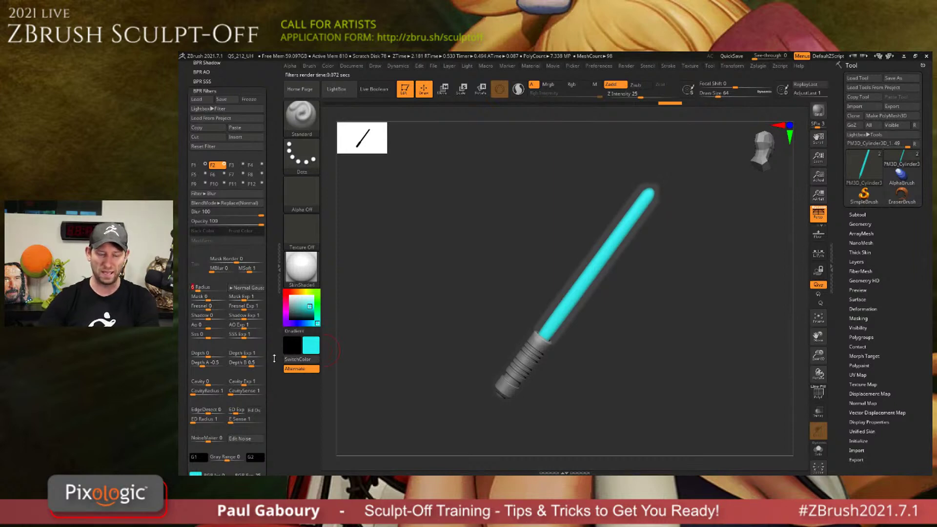
# Return to the Orton filter in F1 and reduce its Mask Border to 16.
pyautogui.scroll(-5, 191, 347)
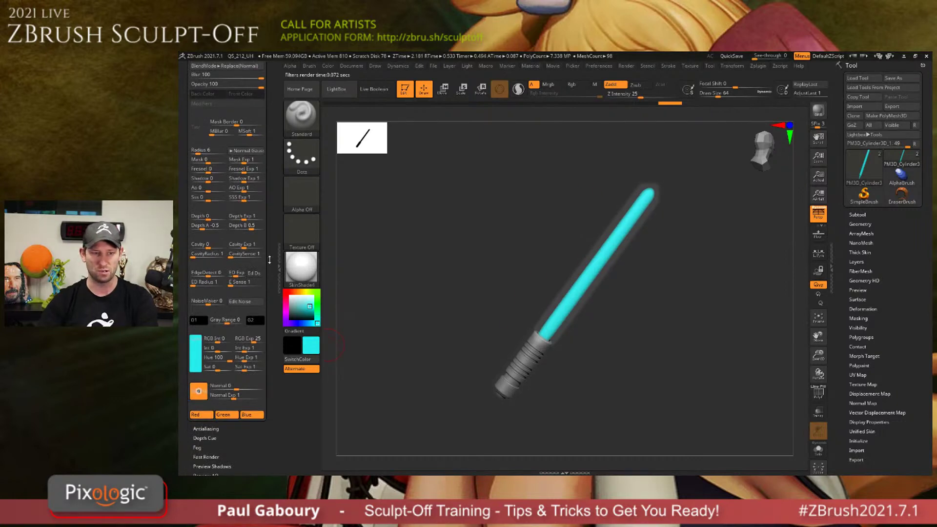
pyautogui.scroll(3, 278, 297)
pyautogui.scroll(1, 279, 297)
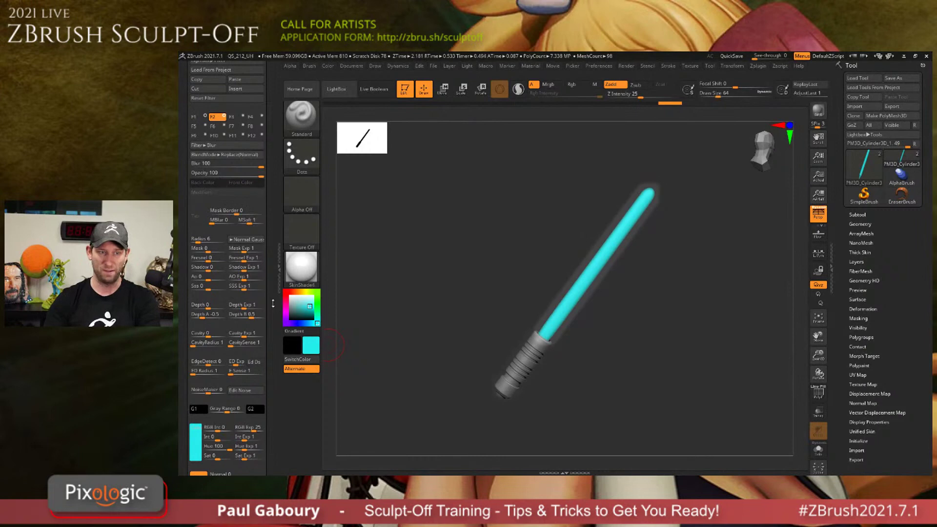
pyautogui.click(194, 117)
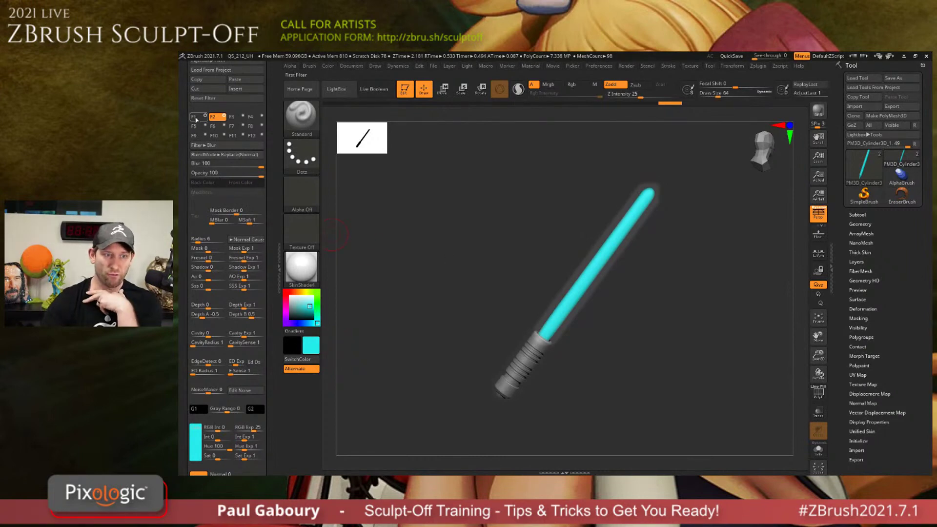
pyautogui.moveTo(250, 214); pyautogui.dragTo(248, 213)
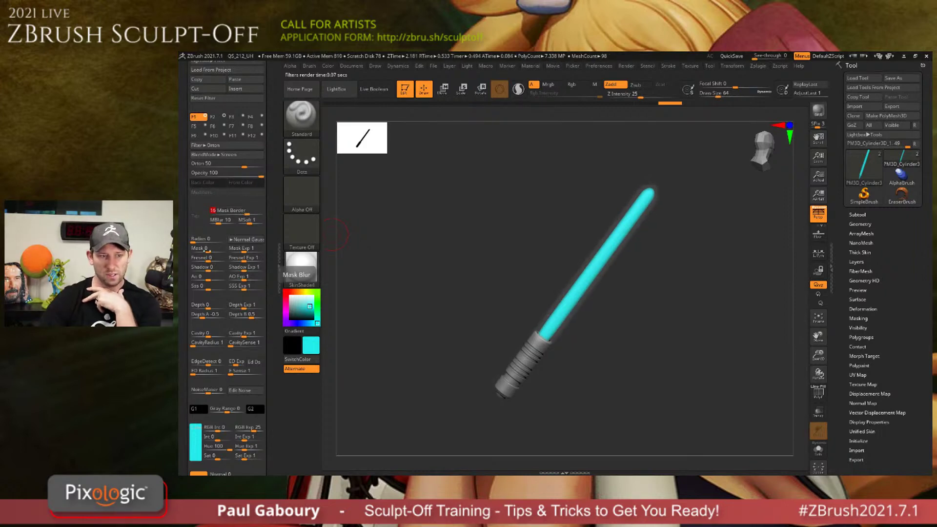
pyautogui.scroll(-3, 265, 284)
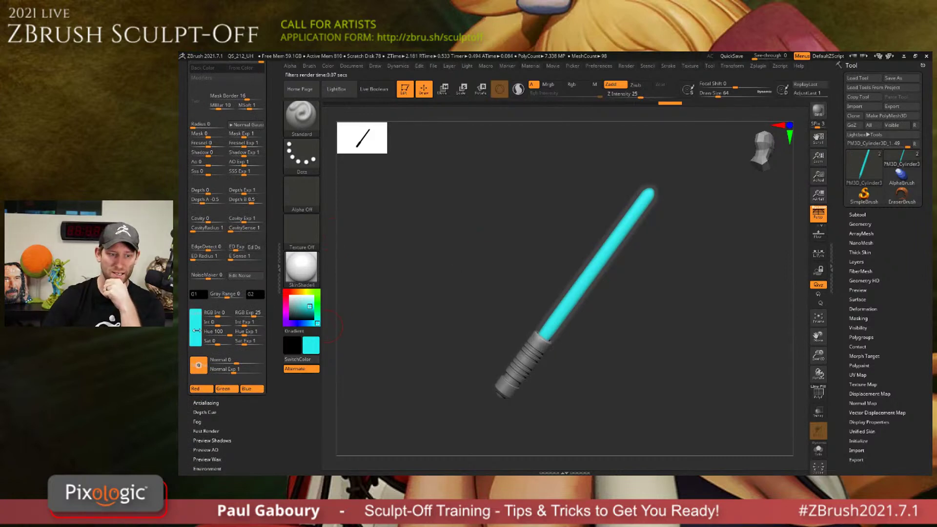
# Set the F2 Blur filter's Mask Border to 9 and its MBlur to 8.
pyautogui.scroll(3, 204, 138)
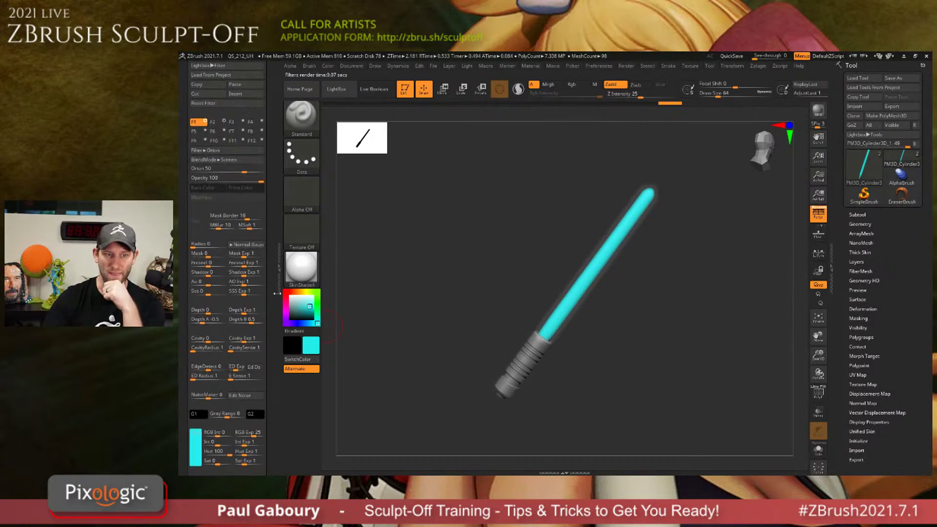
pyautogui.click(212, 122)
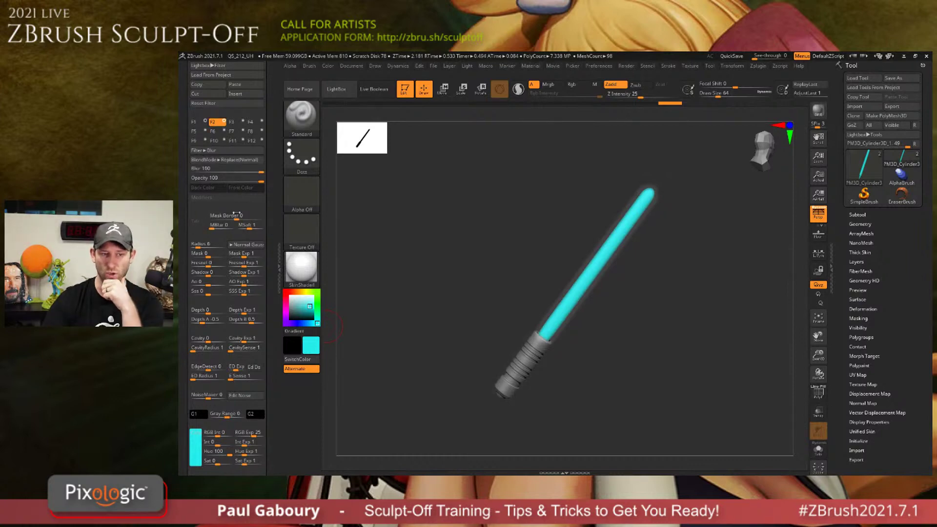
pyautogui.moveTo(236, 217); pyautogui.dragTo(242, 216)
pyautogui.moveTo(215, 226); pyautogui.dragTo(218, 228)
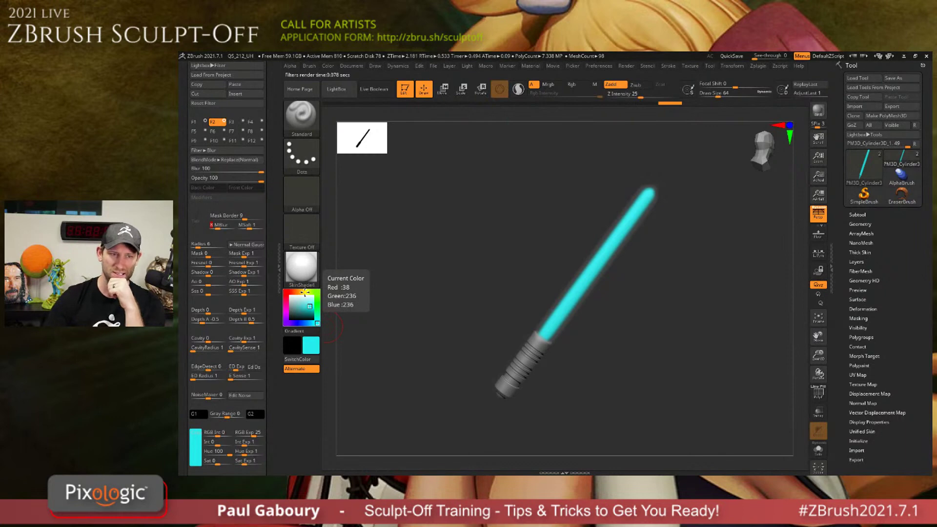
pyautogui.moveTo(299, 257)
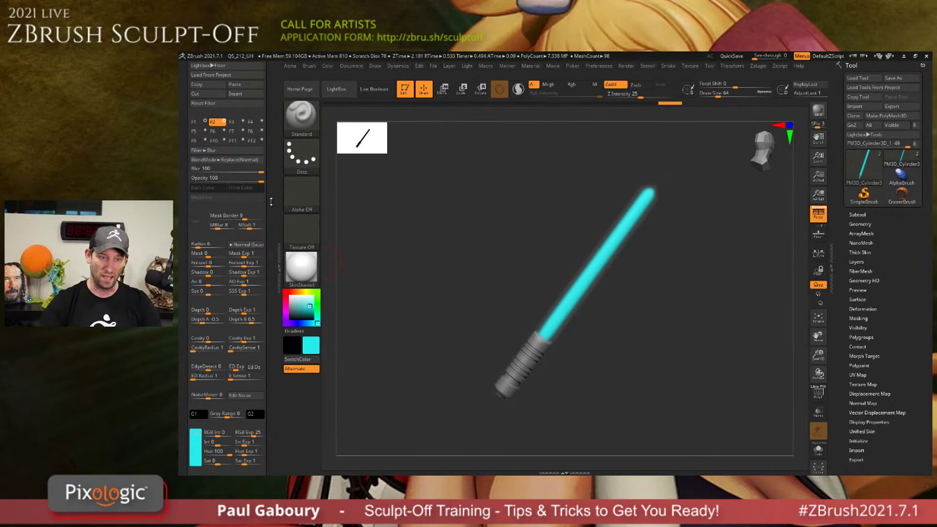
# Switch on F3 as a Paint filter and give it a red front color.
pyautogui.scroll(1, 271, 214)
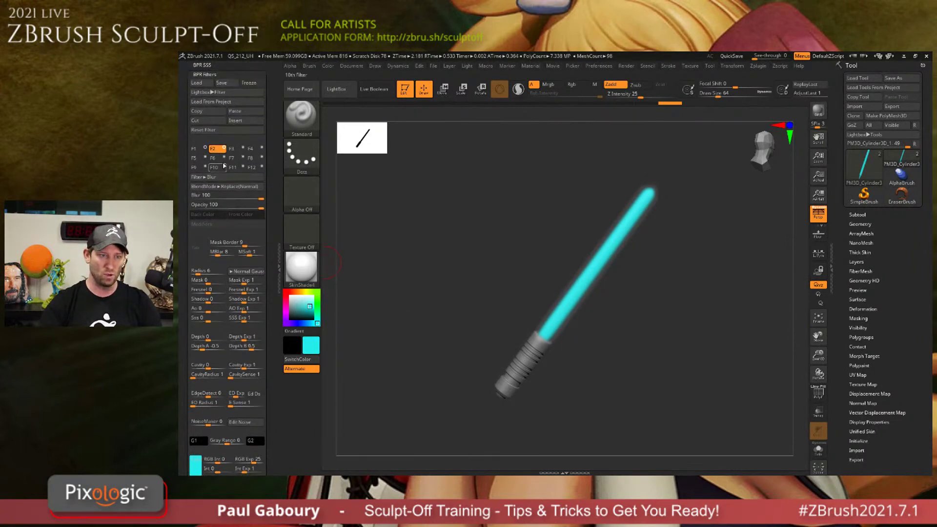
pyautogui.click(236, 148)
pyautogui.click(243, 148)
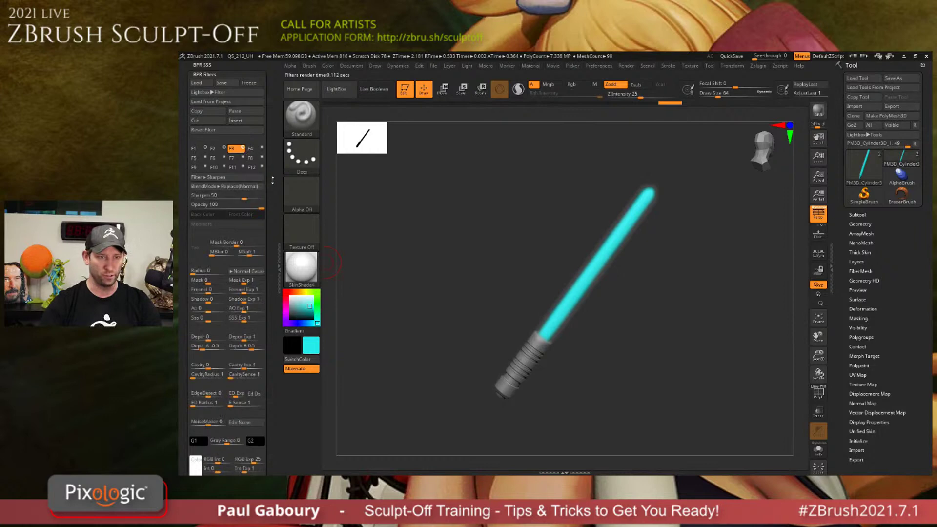
pyautogui.scroll(2, 229, 166)
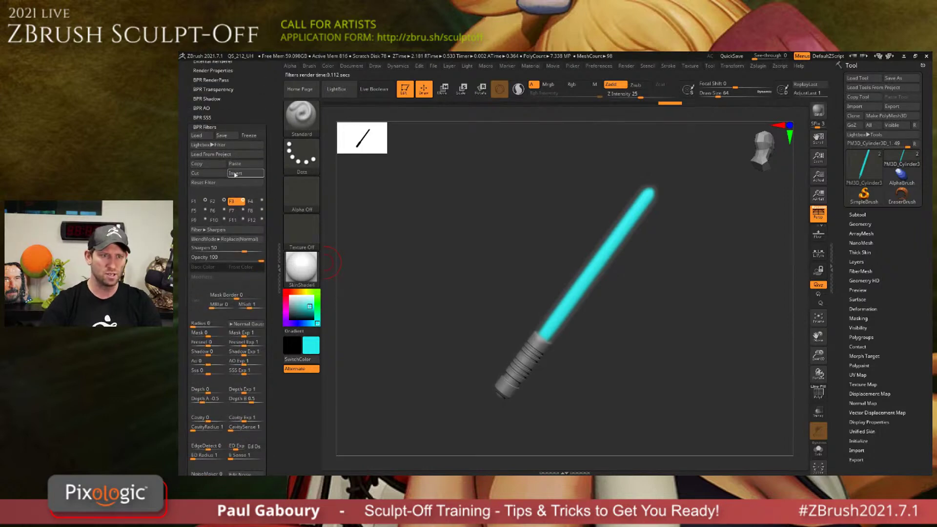
pyautogui.click(228, 231)
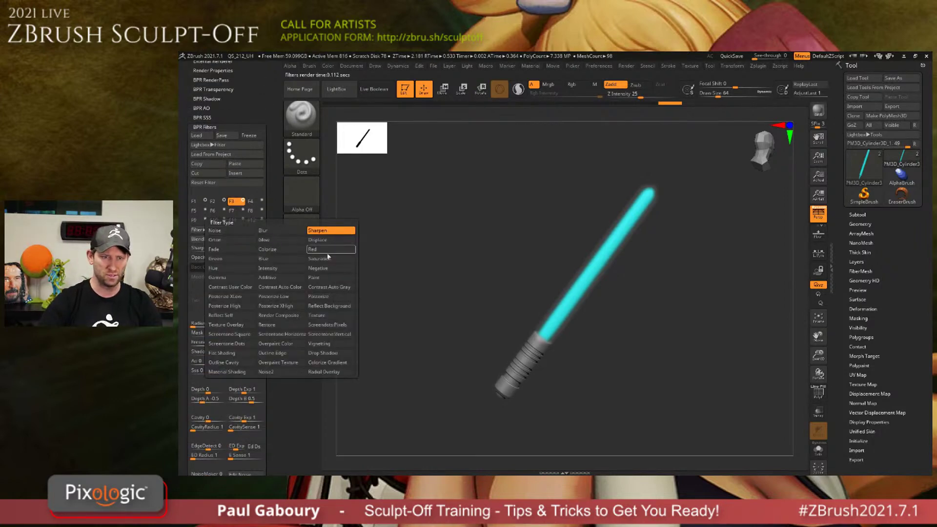
pyautogui.click(332, 276)
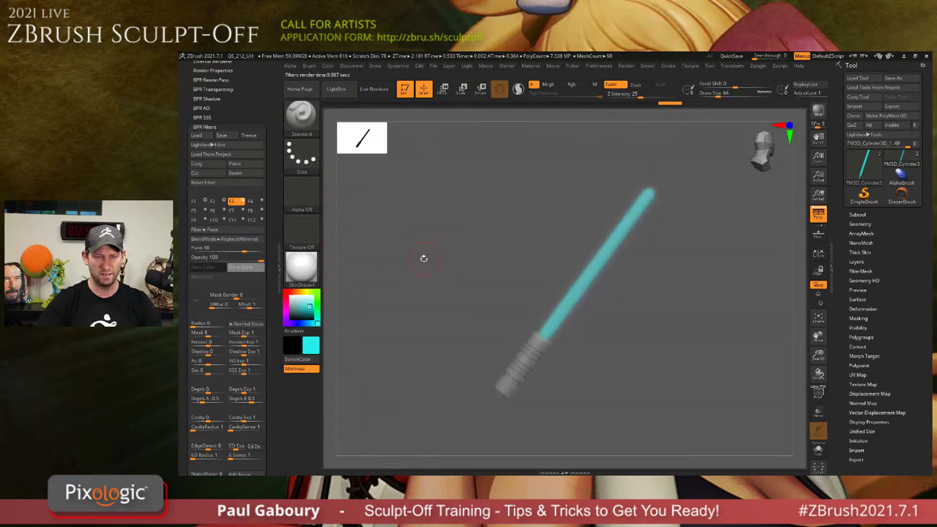
pyautogui.click(257, 267)
pyautogui.click(326, 270)
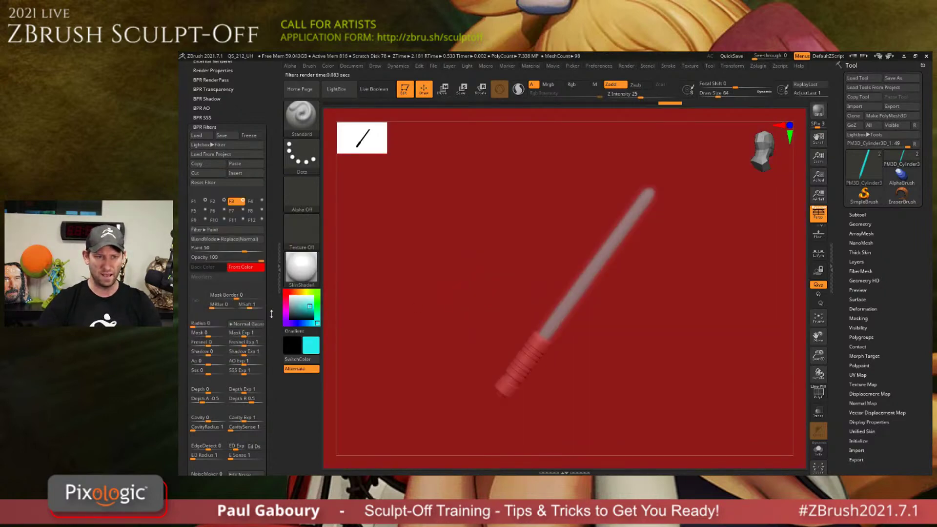
# Limit the F3 Paint filter to the sampled cyan of the blade with Hue at 100.
pyautogui.scroll(-5, 272, 313)
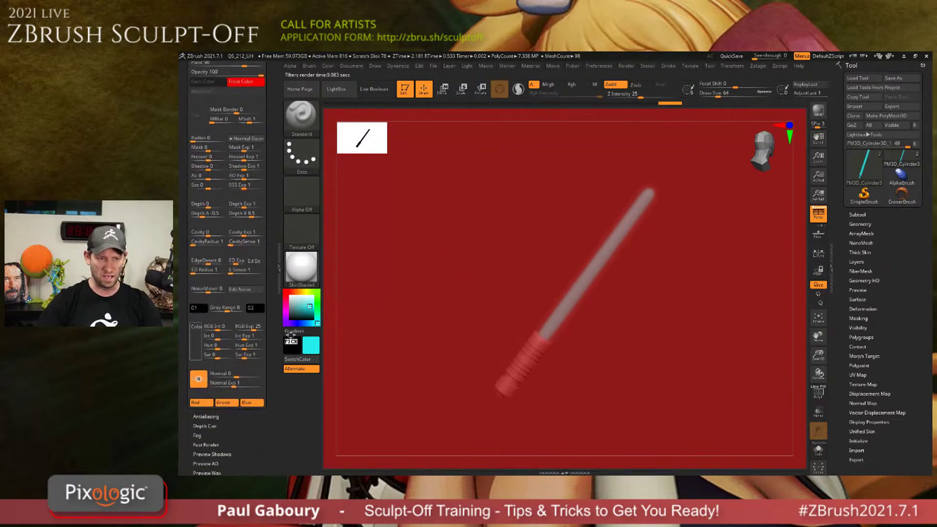
pyautogui.moveTo(291, 335); pyautogui.dragTo(600, 262)
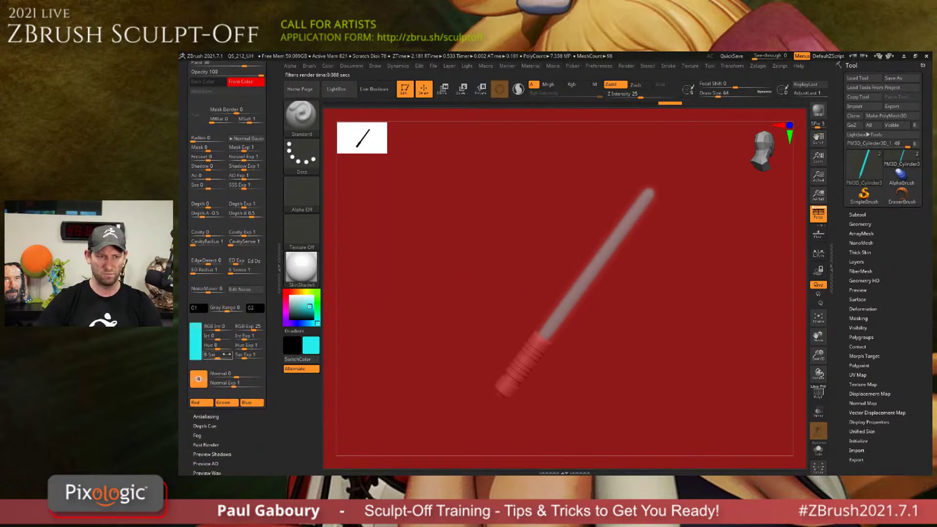
pyautogui.moveTo(214, 345); pyautogui.dragTo(239, 345)
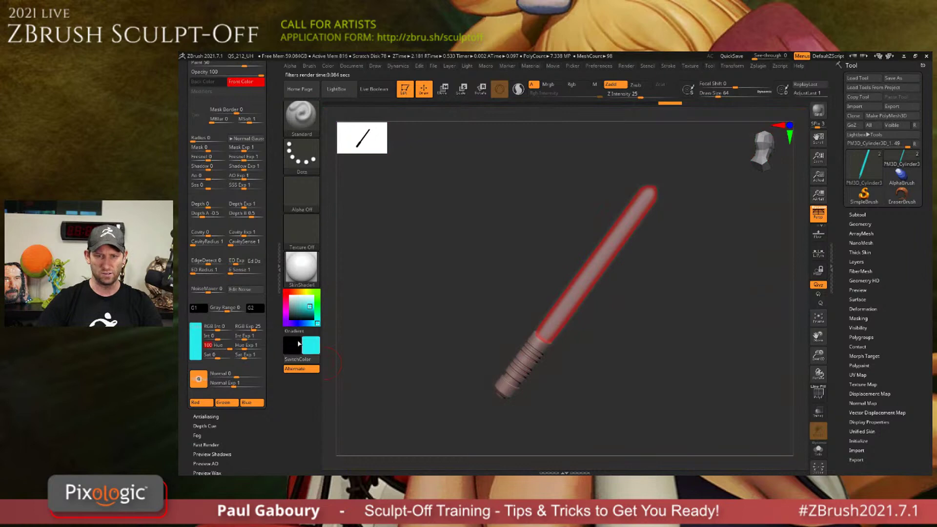
# Raise the F3 Paint strength to 100 and shrink its Mask Border to -31.
pyautogui.scroll(4, 251, 221)
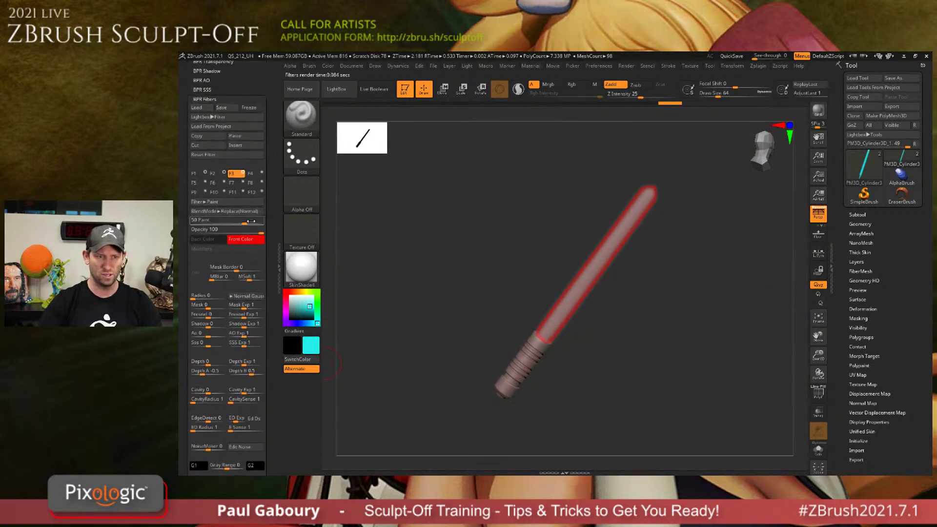
pyautogui.moveTo(251, 221); pyautogui.dragTo(266, 221)
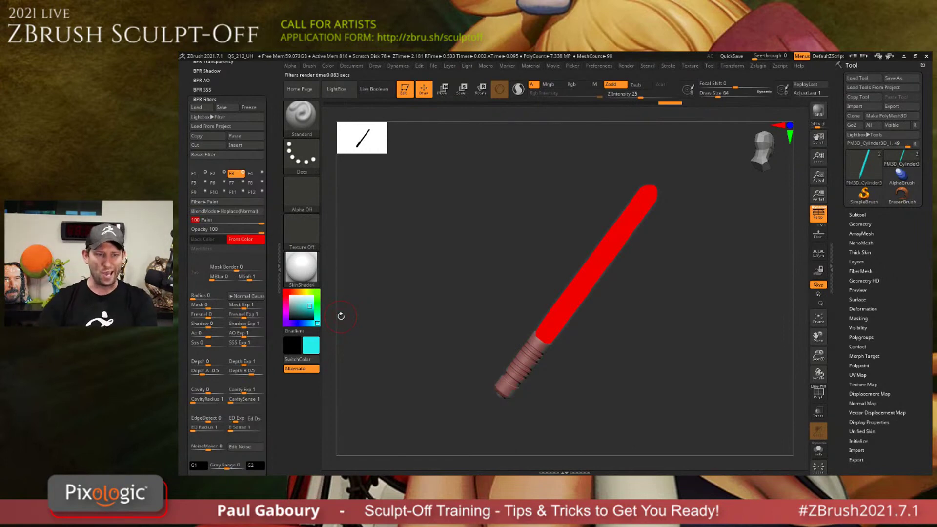
pyautogui.moveTo(236, 270); pyautogui.dragTo(225, 269)
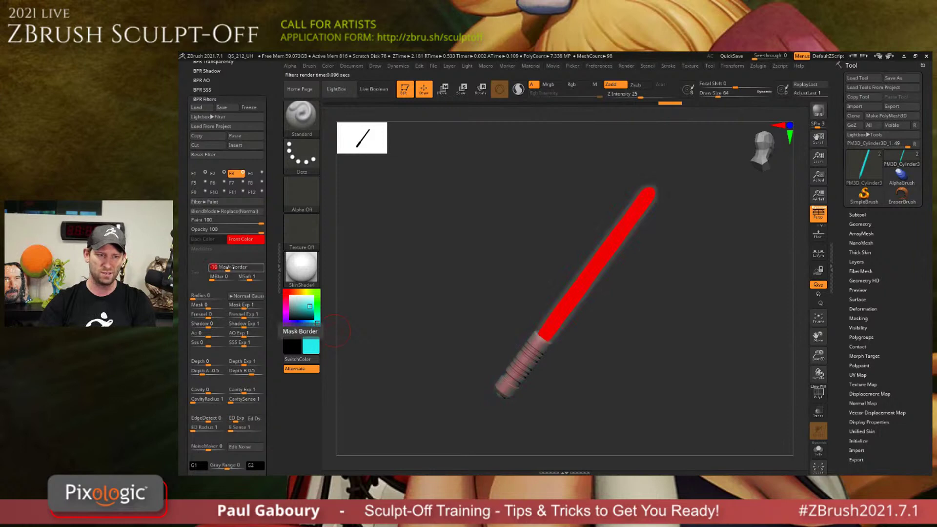
pyautogui.moveTo(228, 268); pyautogui.dragTo(221, 268)
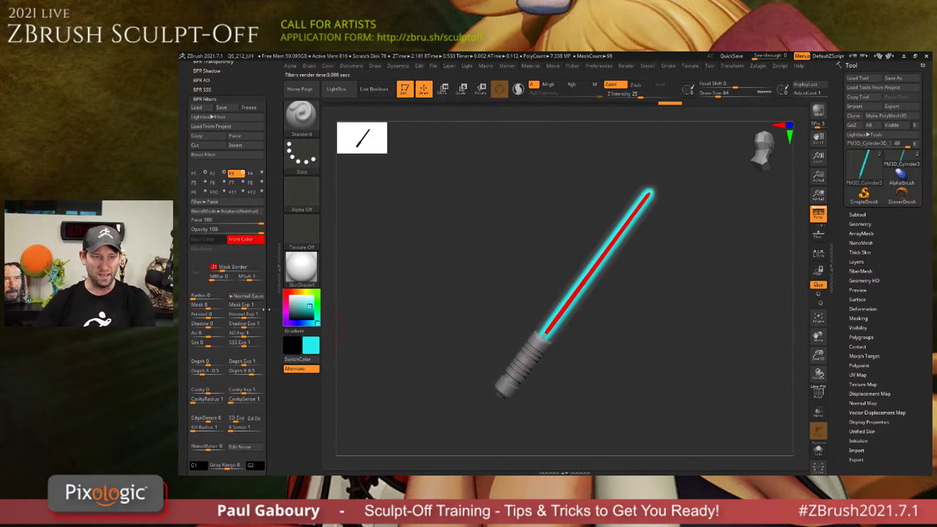
# Change the F3 Paint filter's front color to white and soften the core's edge by raising MBlur.
pyautogui.click(246, 239)
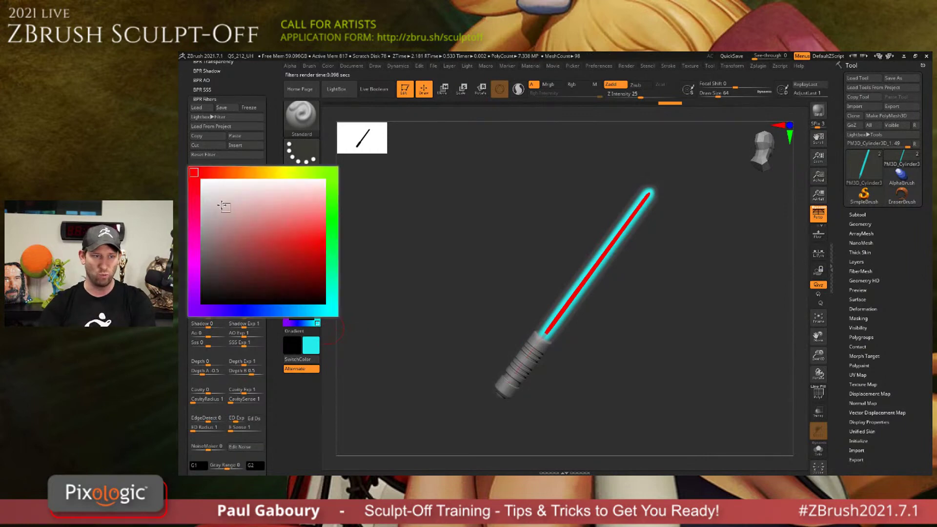
pyautogui.click(200, 179)
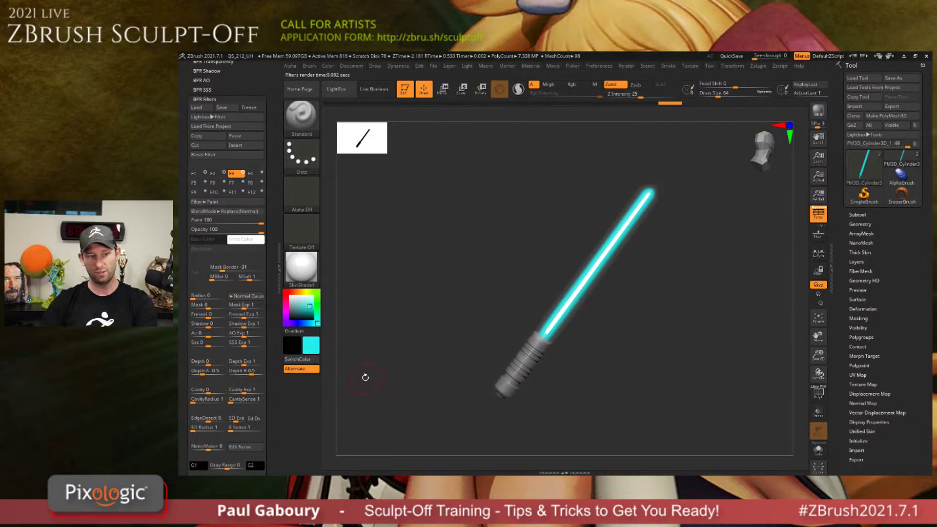
pyautogui.moveTo(211, 279); pyautogui.dragTo(217, 279)
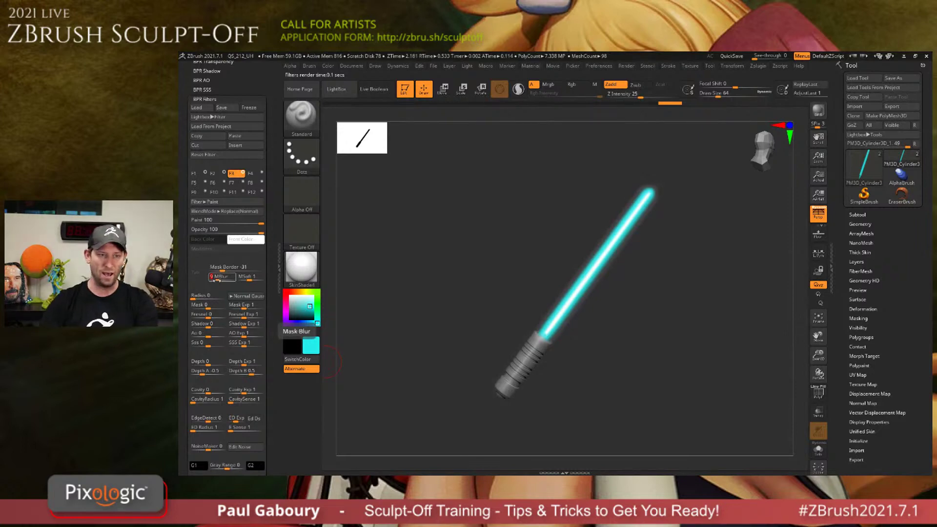
# Copy the F2 Blur filter and paste it into the F4 slot.
pyautogui.click(256, 173)
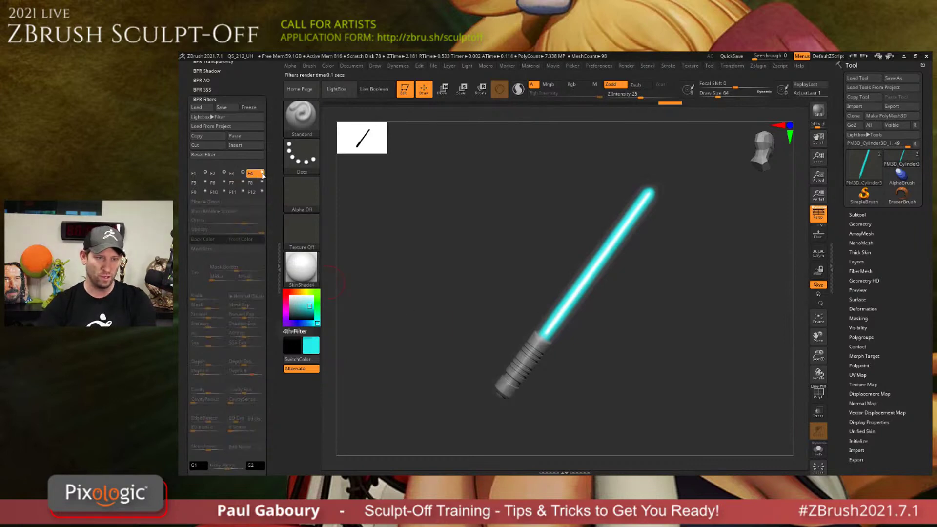
pyautogui.click(217, 174)
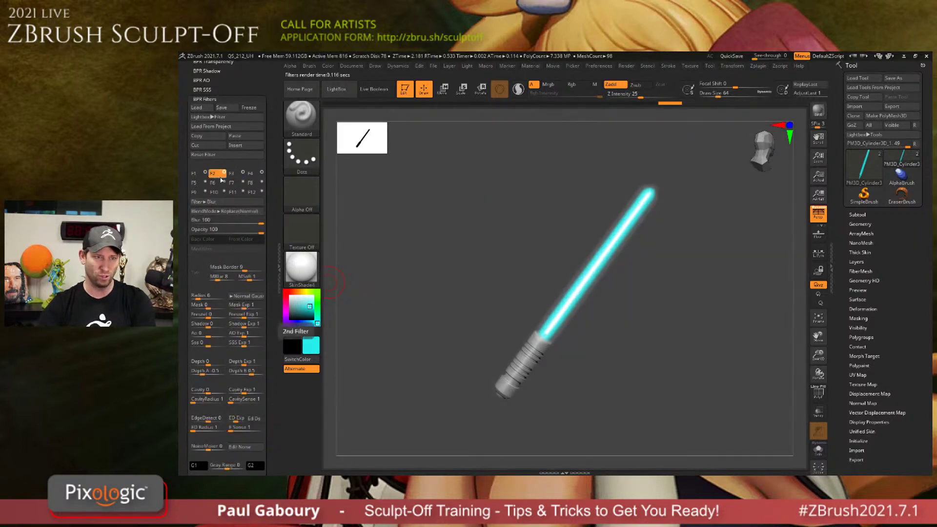
pyautogui.click(215, 141)
pyautogui.click(254, 174)
pyautogui.click(234, 136)
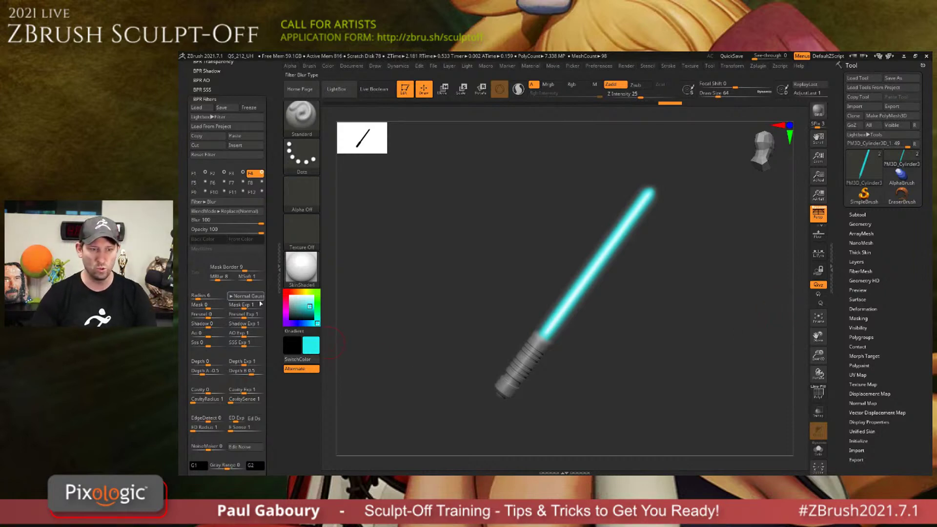
pyautogui.moveTo(271, 316); pyautogui.dragTo(268, 301)
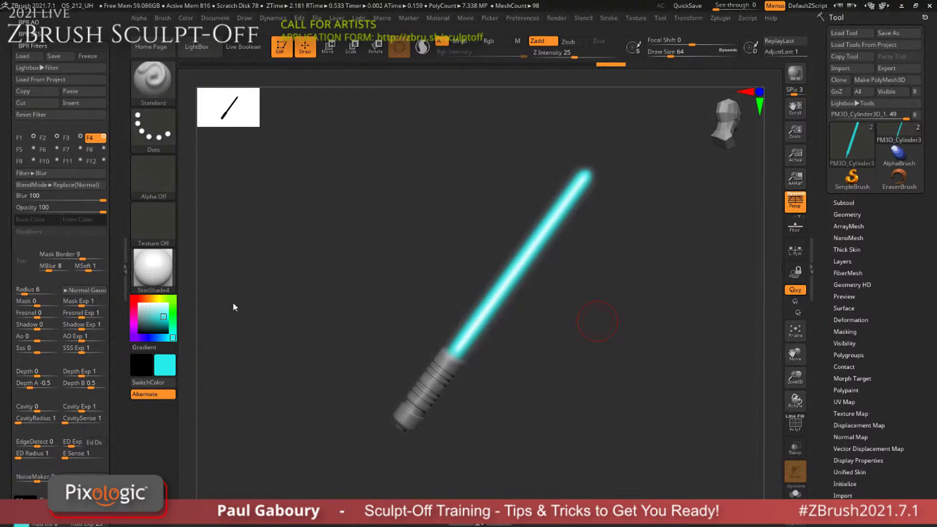
# Render the lightsaber again with BPR and set the F1 Orton filter's strength to 51.
pyautogui.click(291, 299)
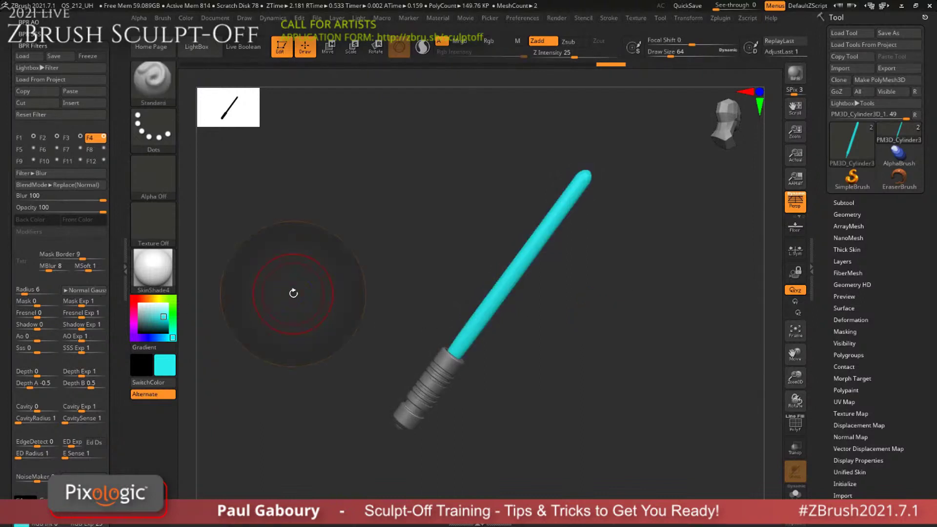
pyautogui.press('shift')
pyautogui.press('shift')
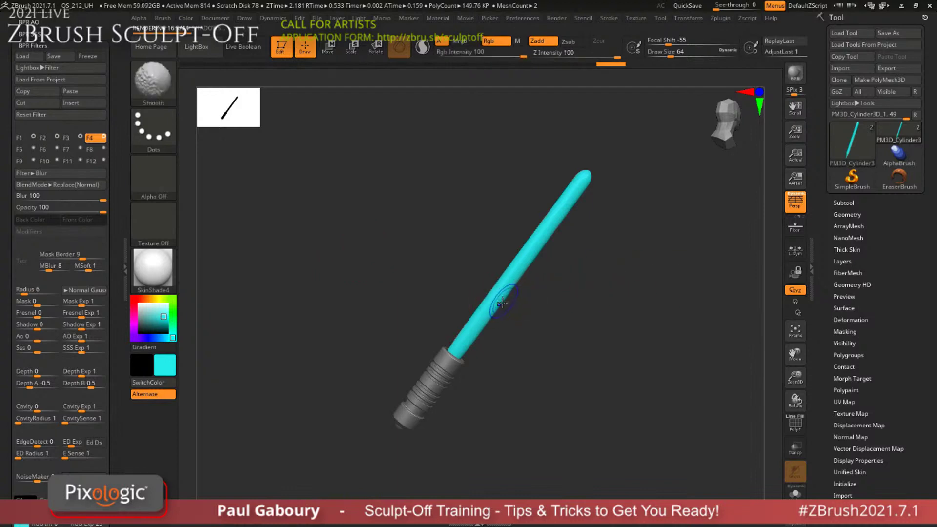
pyautogui.click(19, 138)
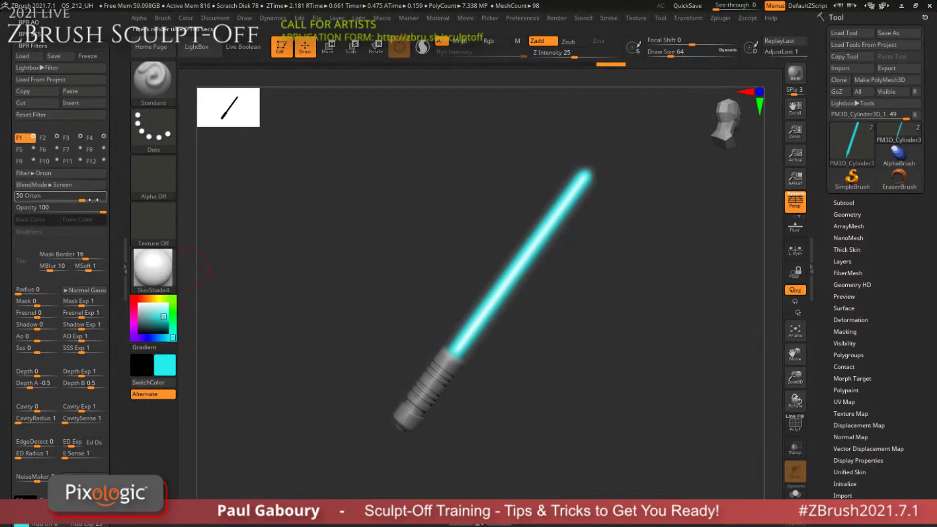
pyautogui.moveTo(82, 198)
pyautogui.mouseDown()
pyautogui.moveTo(111, 197)
pyautogui.moveTo(73, 200)
pyautogui.moveTo(107, 197)
pyautogui.moveTo(84, 201)
pyautogui.mouseUp()
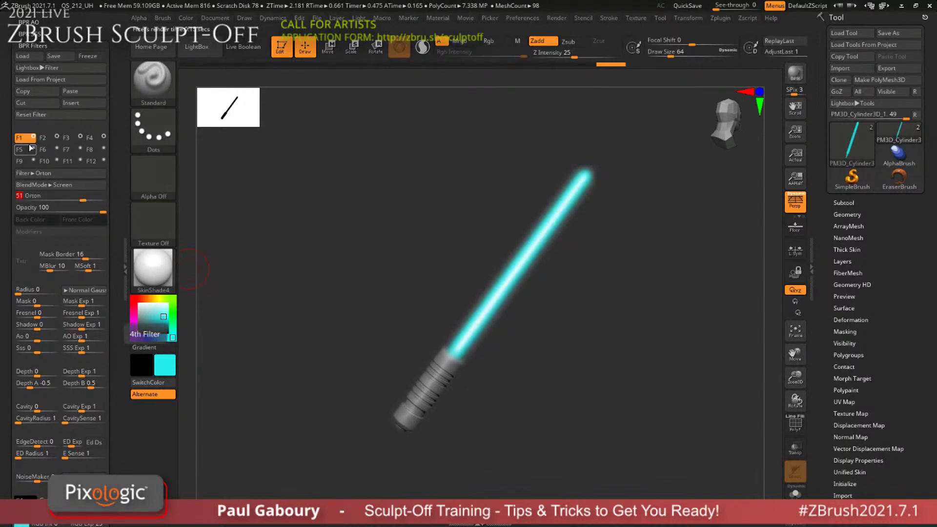
pyautogui.press('shift')
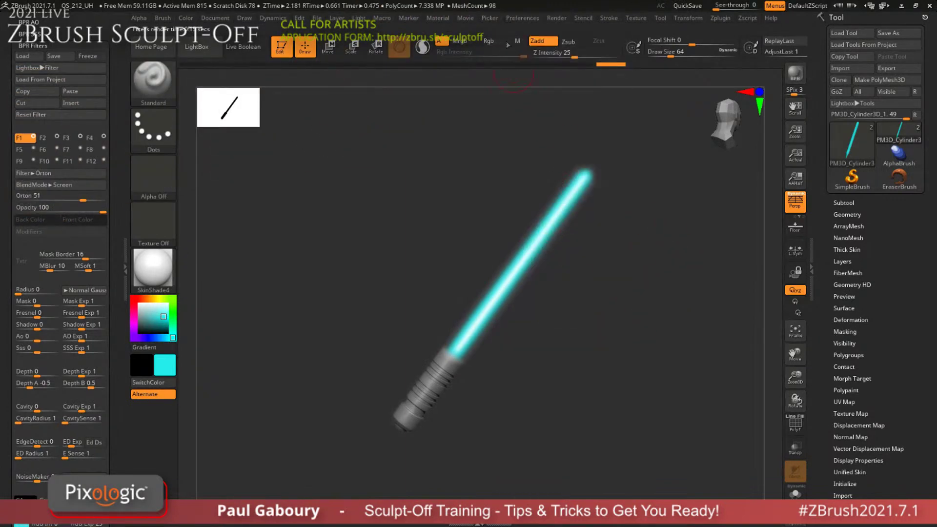
# Set the Magnify Glass radius to 200 and its curvature to 0, and turn the Magnify Glass on.
pyautogui.click(522, 19)
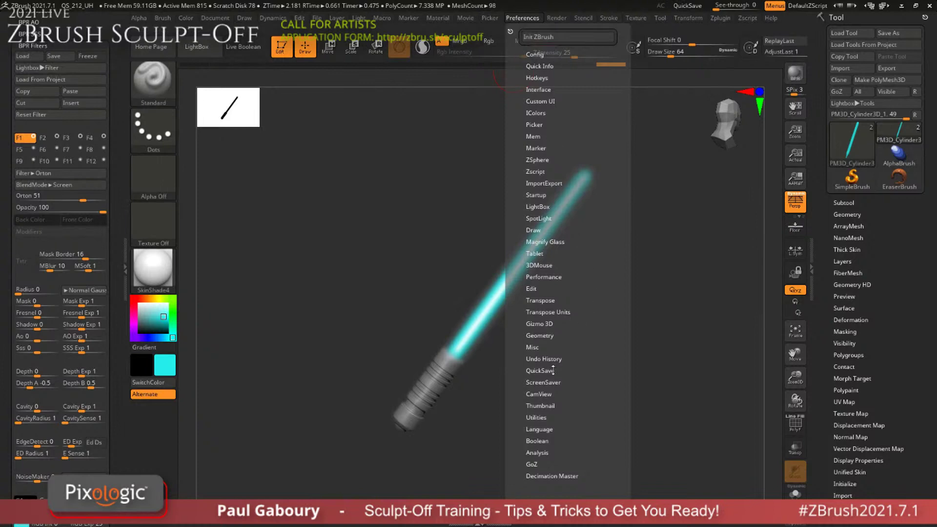
pyautogui.click(553, 243)
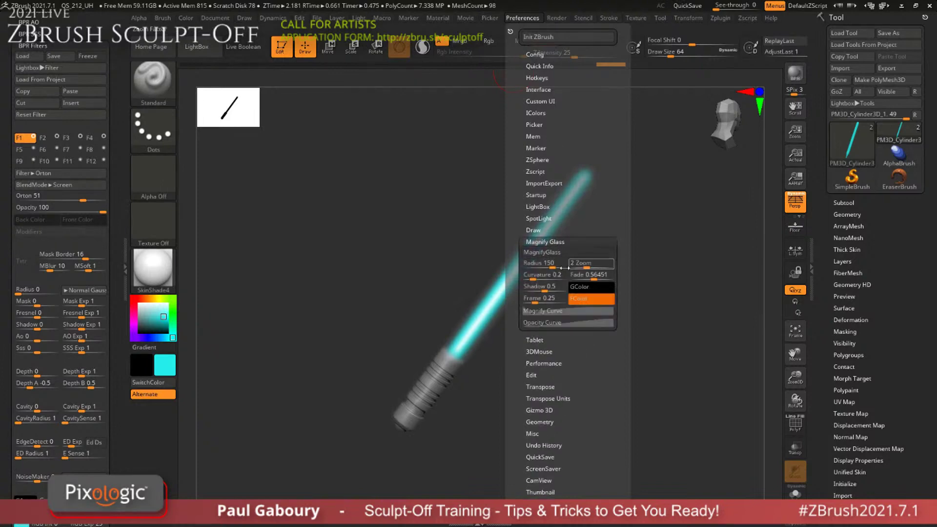
pyautogui.moveTo(559, 267); pyautogui.dragTo(526, 276)
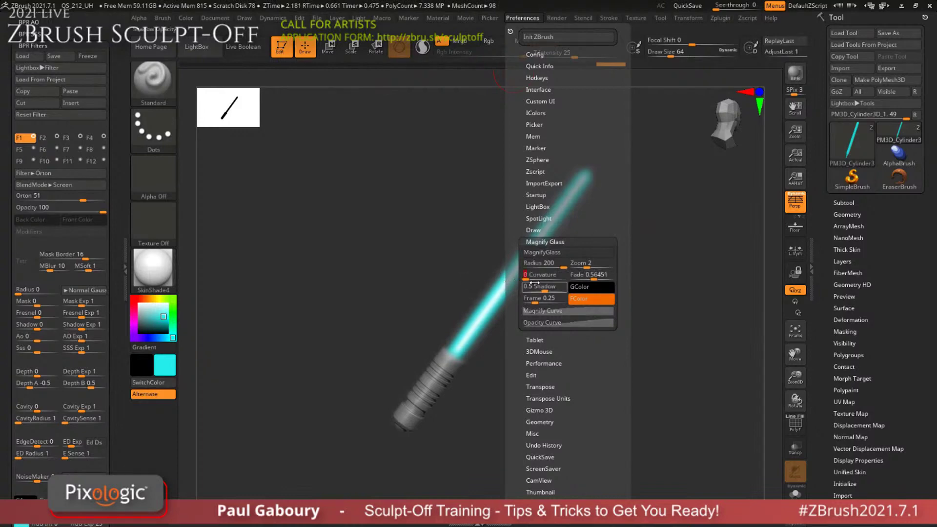
pyautogui.hotkey('shift', 'x')
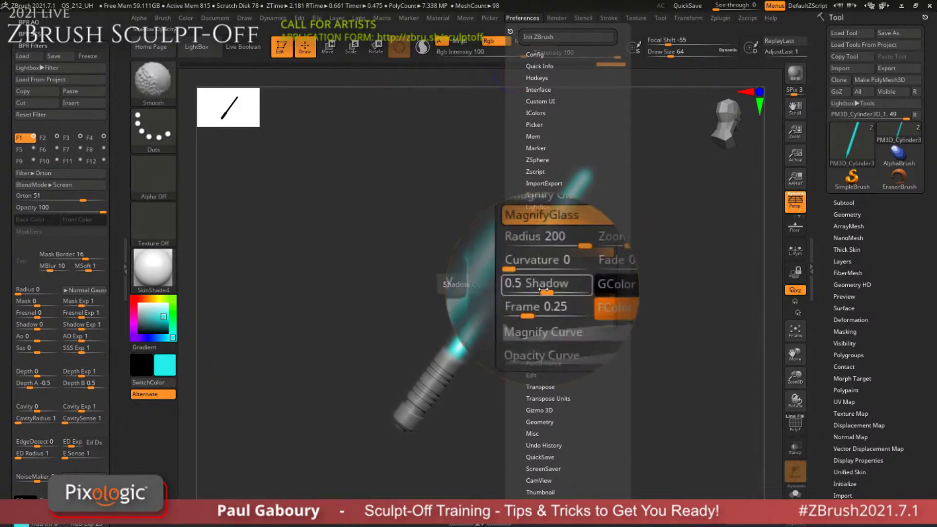
# Set the Magnify Glass shadow and fade to 0 and its zoom to 1.5.
pyautogui.moveTo(544, 289); pyautogui.dragTo(524, 290)
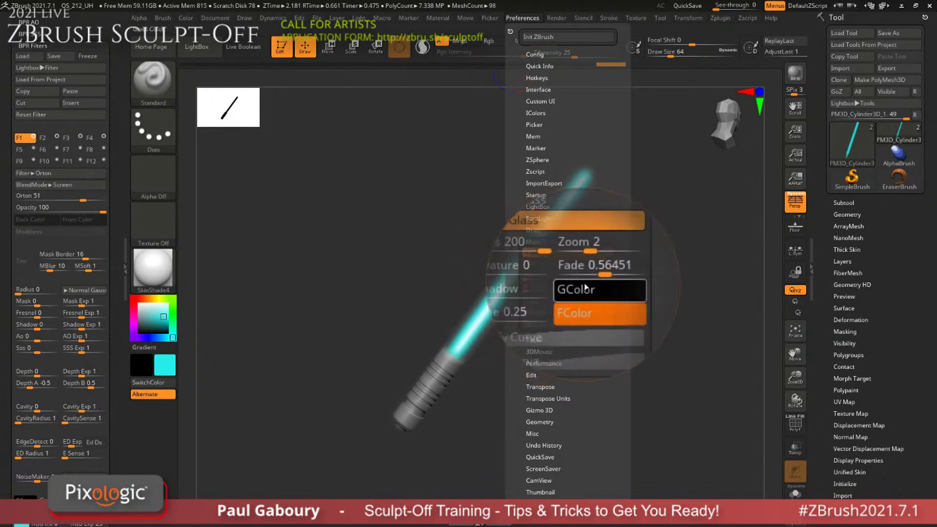
pyautogui.moveTo(581, 271)
pyautogui.mouseDown()
pyautogui.moveTo(571, 280)
pyautogui.moveTo(580, 266)
pyautogui.mouseUp()
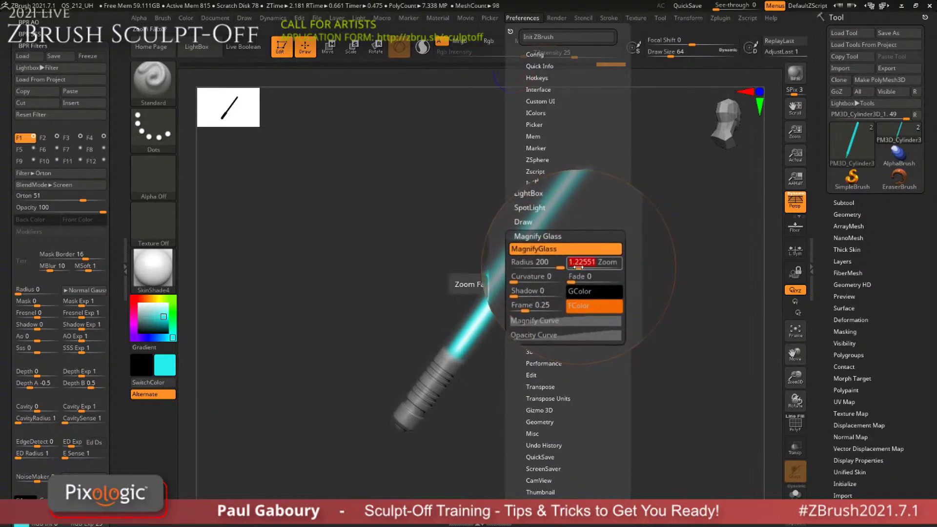
pyautogui.write('1.5')
pyautogui.press('Return')
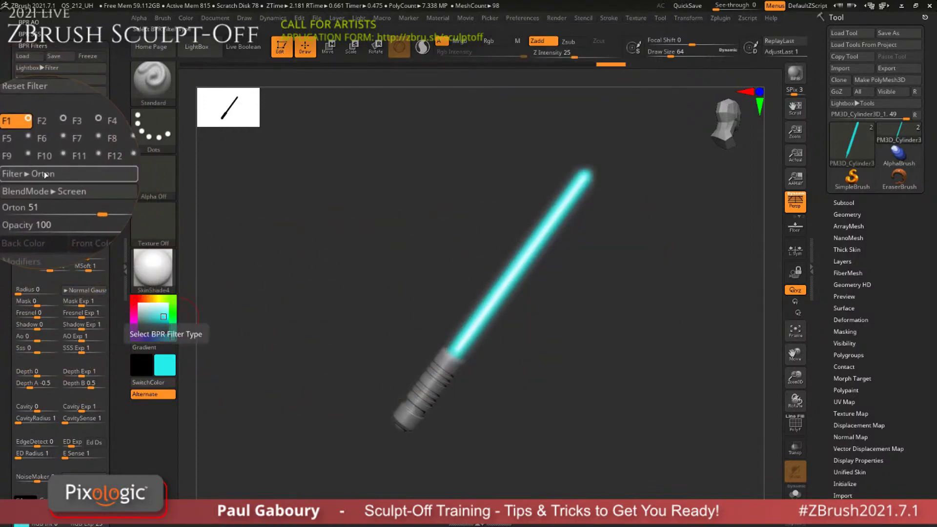
# Review the F1 Orton filter's settings and set the F2 Blur filter's radius to 7.
pyautogui.moveTo(68, 197)
pyautogui.mouseDown()
pyautogui.moveTo(103, 197)
pyautogui.moveTo(83, 199)
pyautogui.mouseUp()
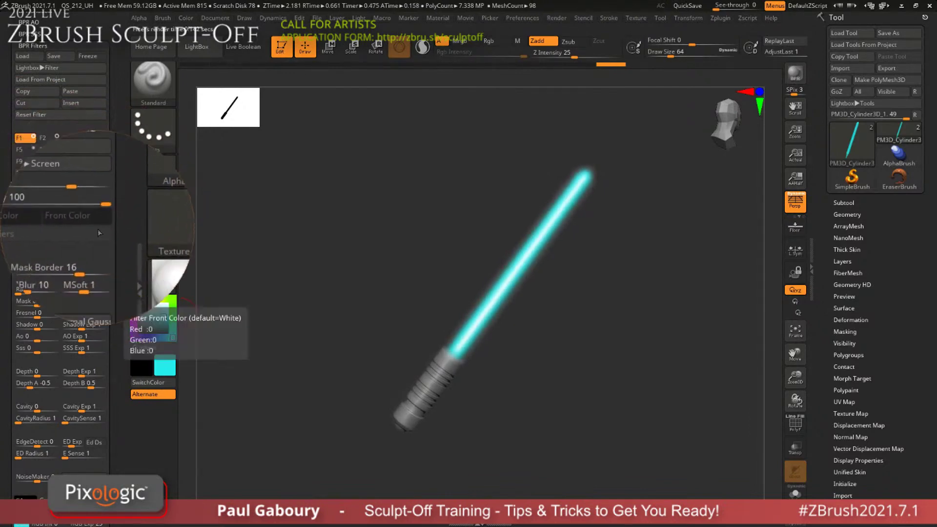
pyautogui.scroll(-10, 97, 220)
pyautogui.scroll(1, 73, 224)
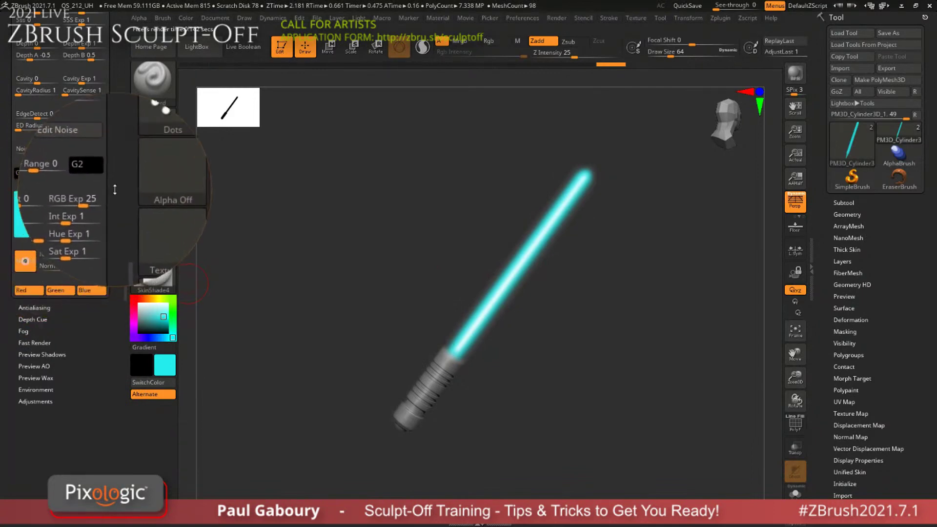
pyautogui.scroll(10, 88, 220)
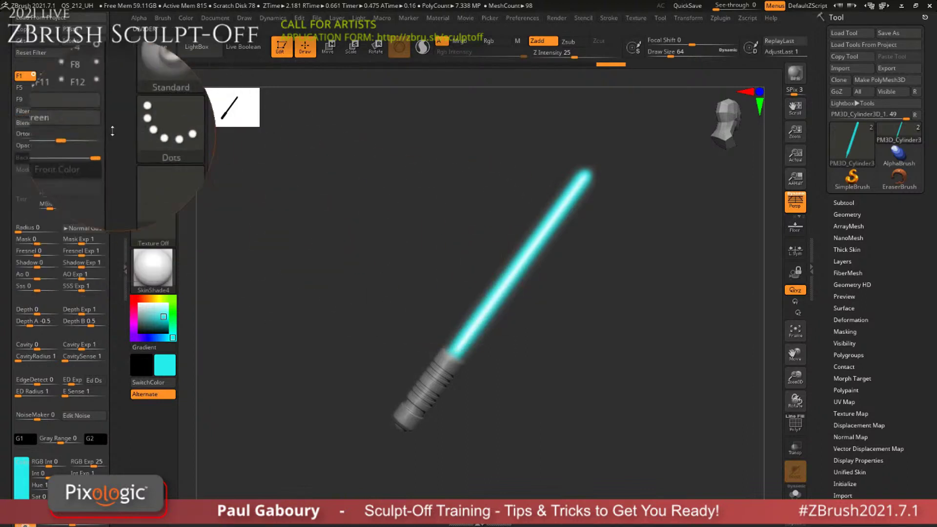
pyautogui.click(46, 76)
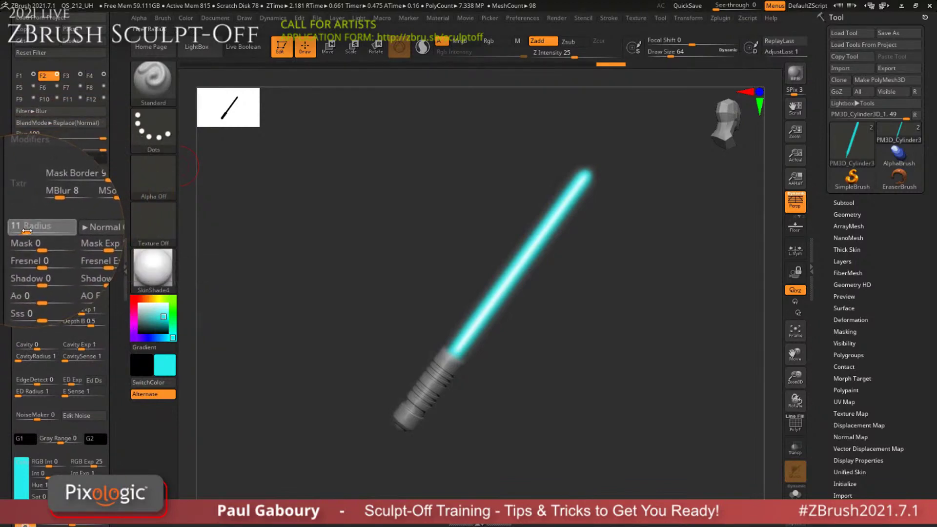
pyautogui.moveTo(28, 229); pyautogui.dragTo(25, 231)
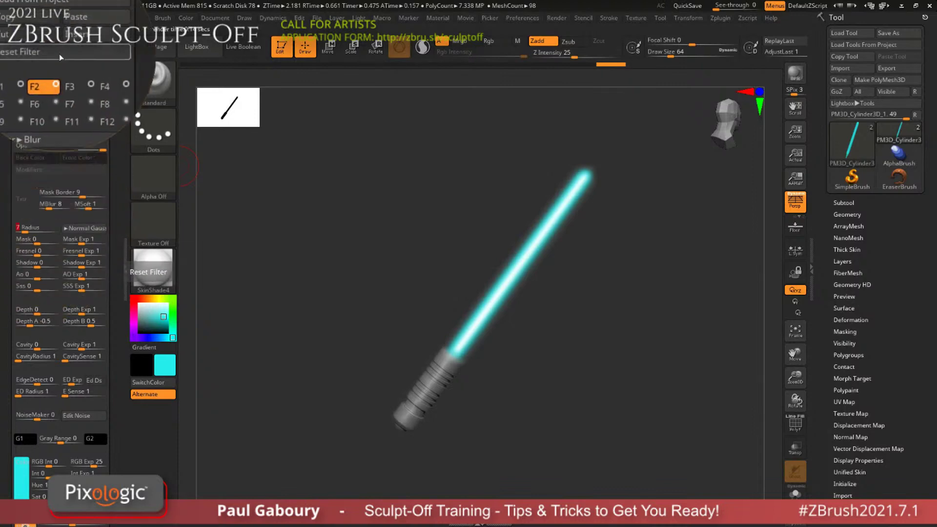
# Review the F3 Paint filter's settings, and set the F4 Blur filter's radius to 8 and its MBlur to 3.
pyautogui.click(66, 76)
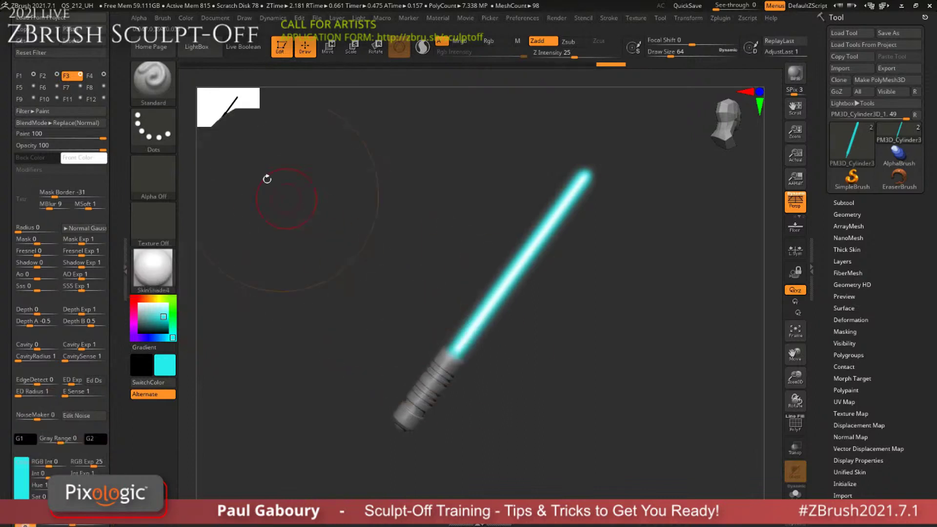
pyautogui.click(95, 76)
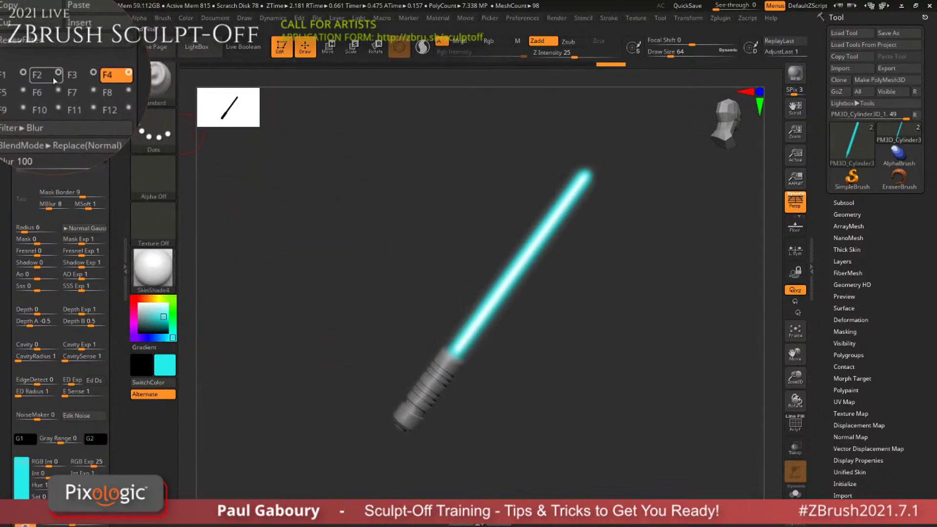
pyautogui.click(53, 78)
pyautogui.click(92, 78)
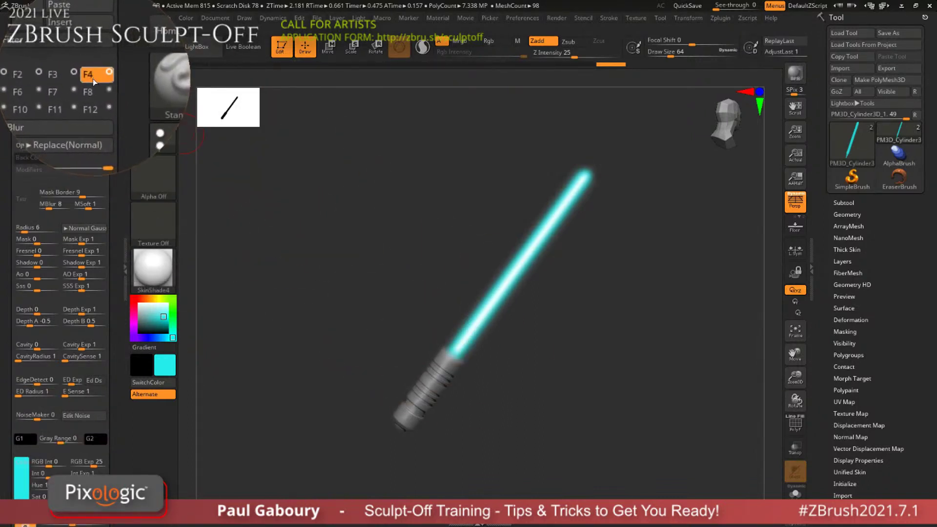
pyautogui.moveTo(120, 89); pyautogui.dragTo(120, 144)
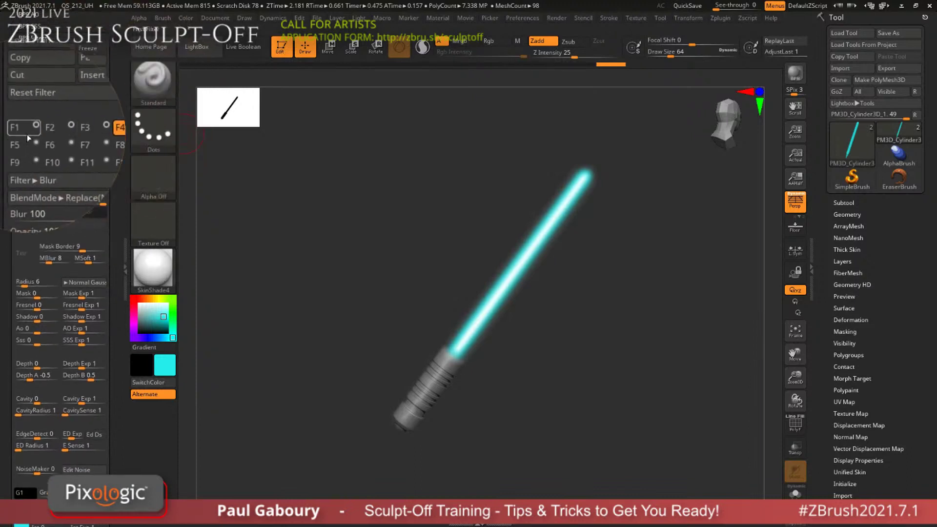
pyautogui.click(49, 130)
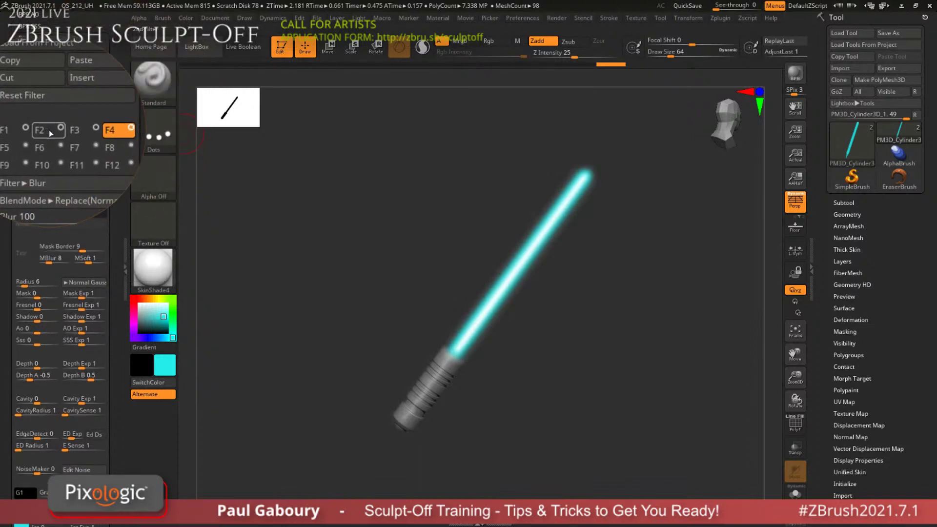
pyautogui.click(94, 128)
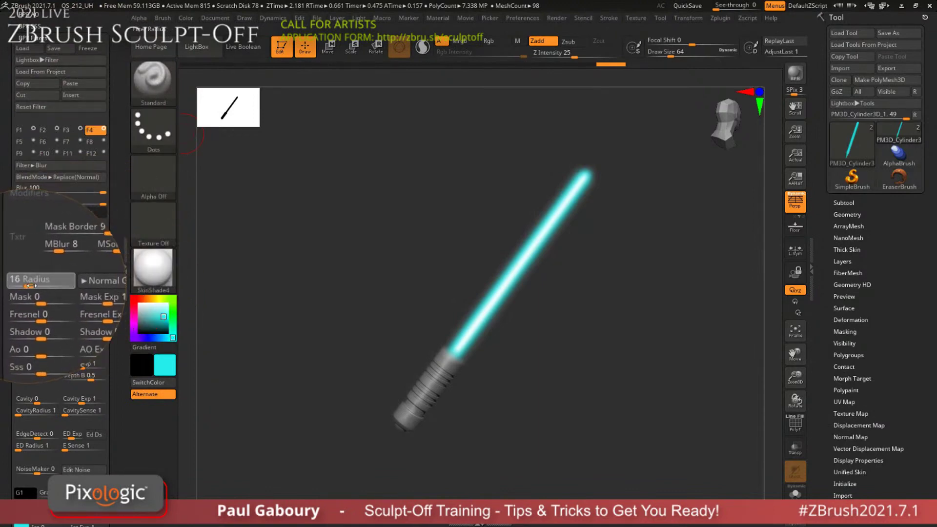
pyautogui.moveTo(27, 284); pyautogui.dragTo(47, 261)
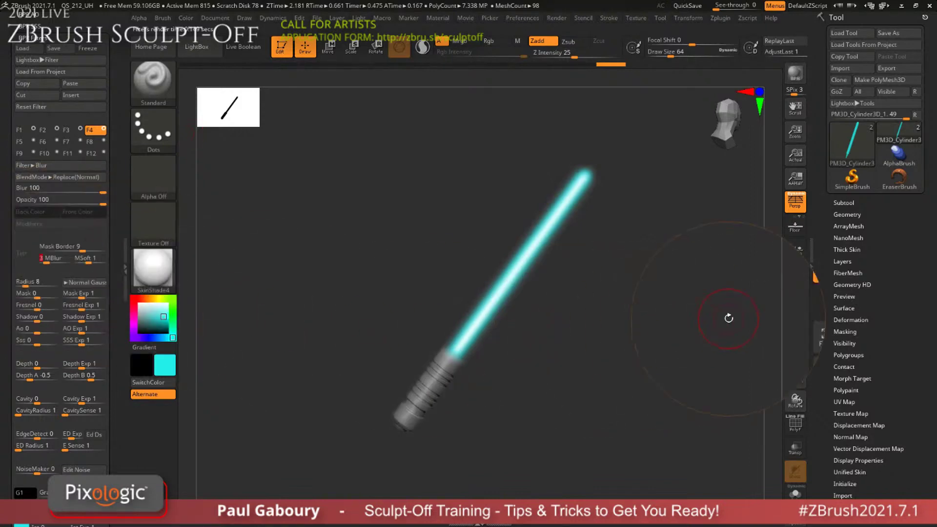
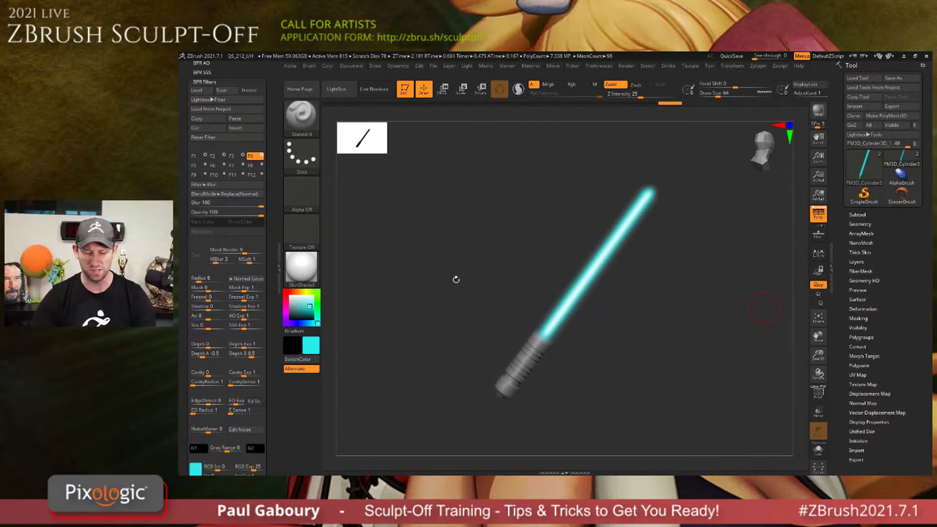
# Clear the rendered view and load the Female.ZPR project from LightBox without saving the lightsaber project, framing the figure's head and body.
pyautogui.click(276, 268)
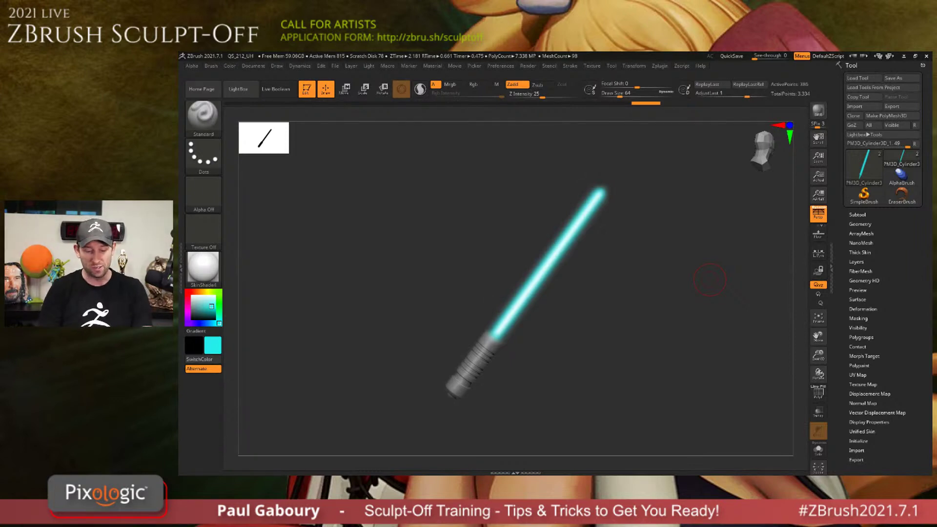
pyautogui.click(649, 280)
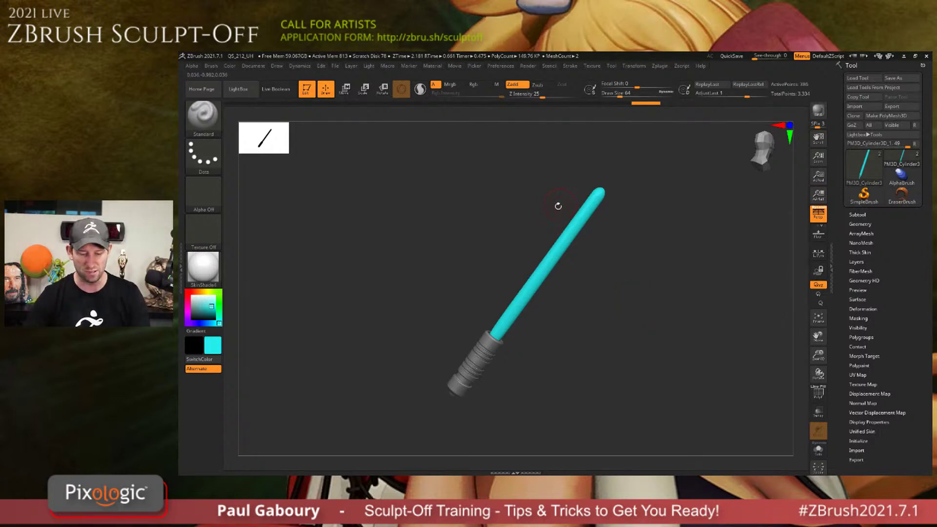
pyautogui.press(',')
pyautogui.click(284, 115)
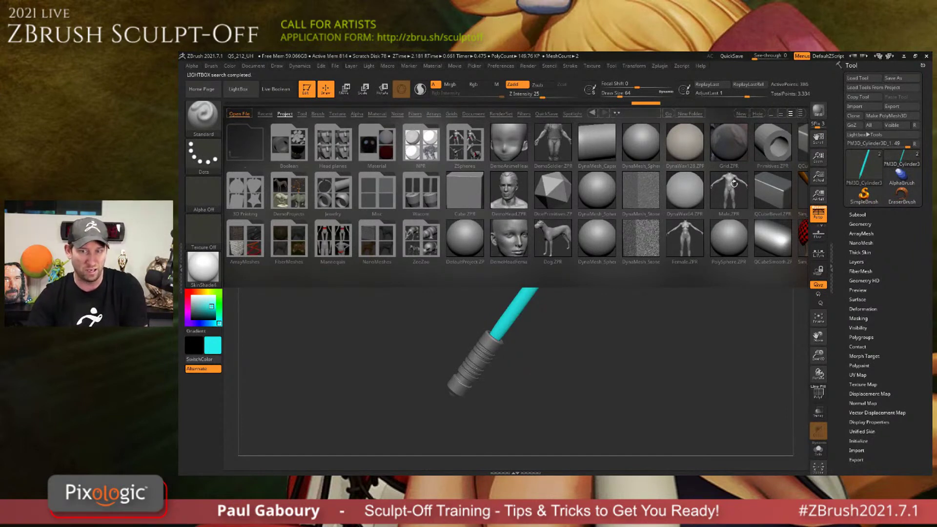
pyautogui.click(302, 114)
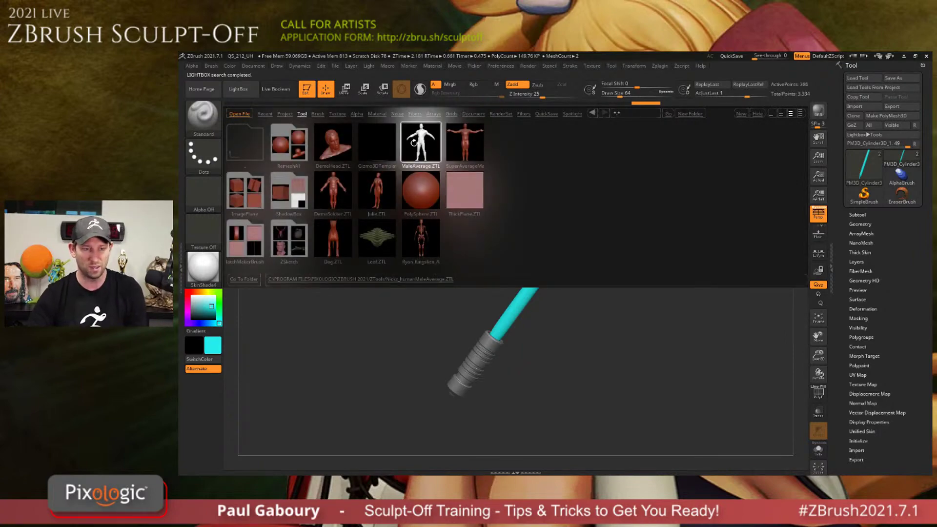
pyautogui.click(285, 114)
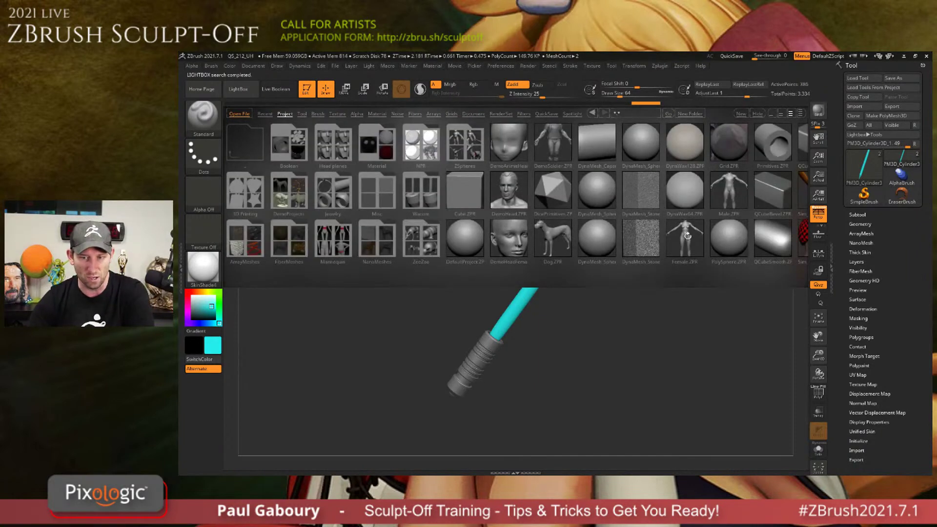
pyautogui.doubleClick(687, 238)
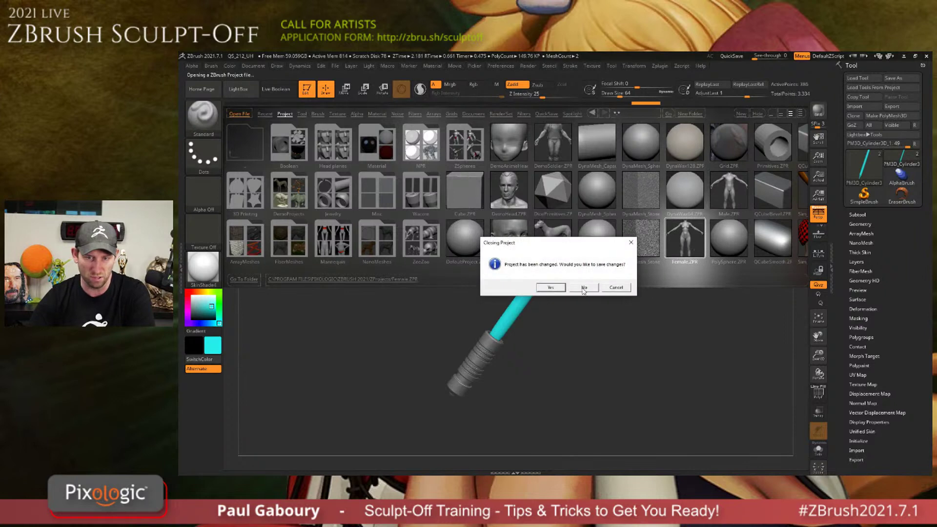
pyautogui.click(608, 290)
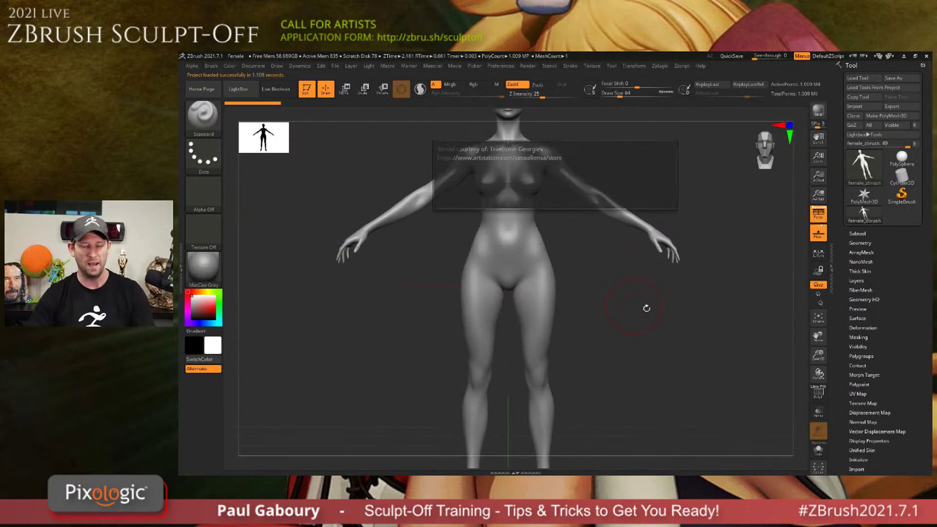
pyautogui.keyDown('alt'); pyautogui.moveTo(612, 287); pyautogui.dragTo(596, 322); pyautogui.keyUp('alt')
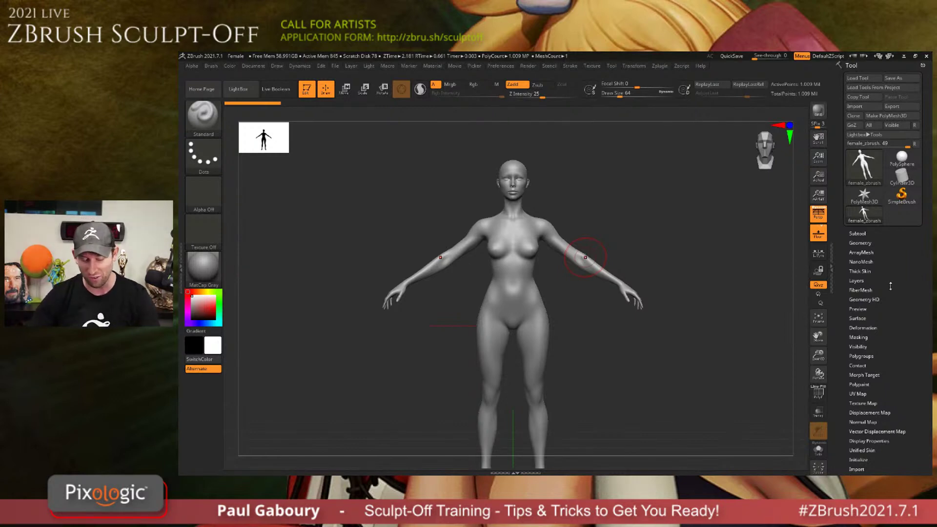
# Load the clothing Spotlight file with the long fitted dress thumbnail from LightBox.
pyautogui.press(',')
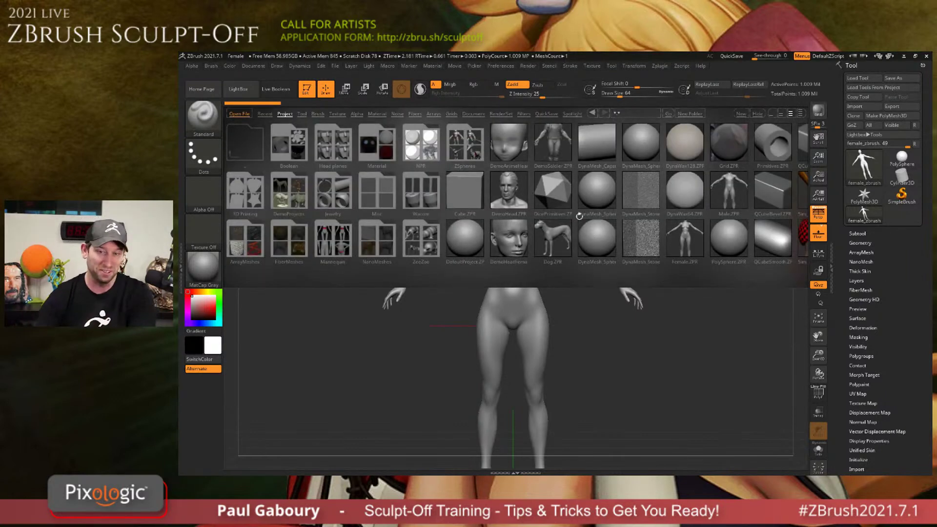
pyautogui.click(572, 115)
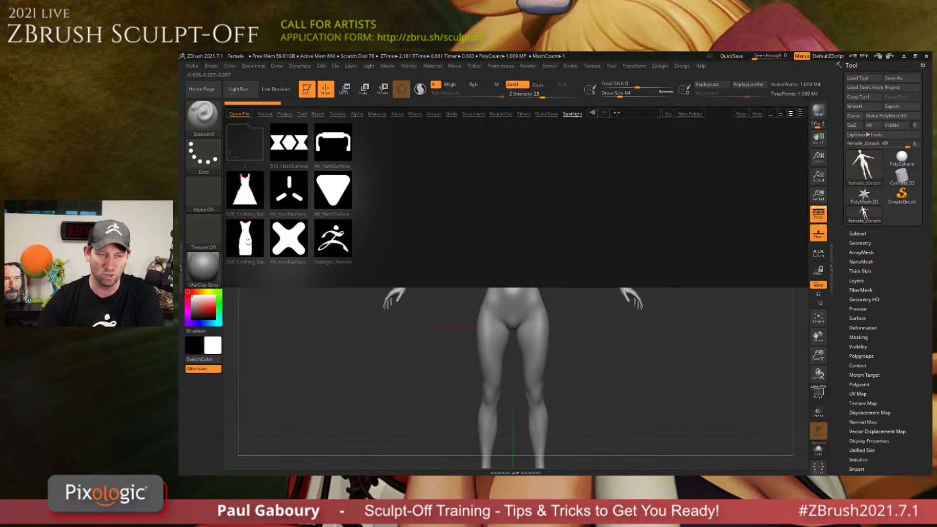
pyautogui.doubleClick(248, 242)
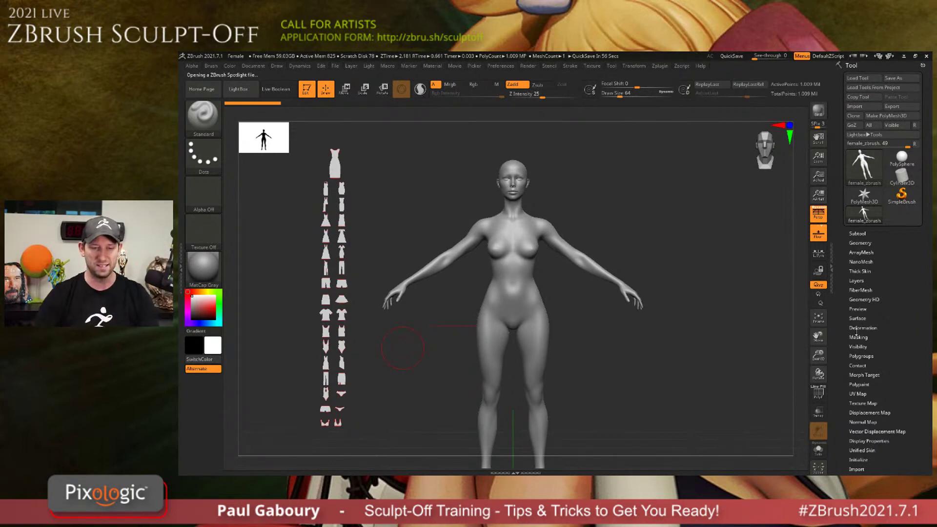
# Toggle Edit Spotlight repeatedly to show and hide the Spotlight dial, leaving the clothing images in edit mode.
pyautogui.press('z')
pyautogui.press('z')
pyautogui.press('z')
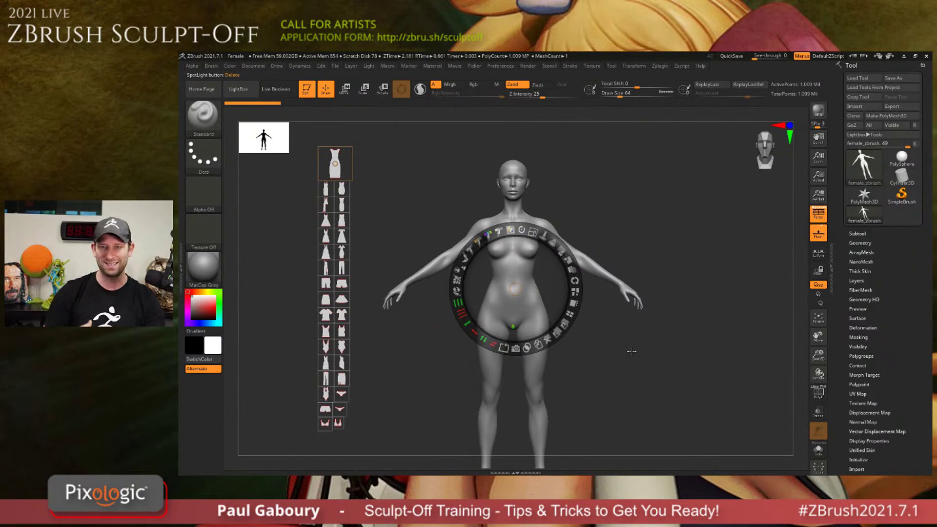
pyautogui.press('z')
pyautogui.press('z')
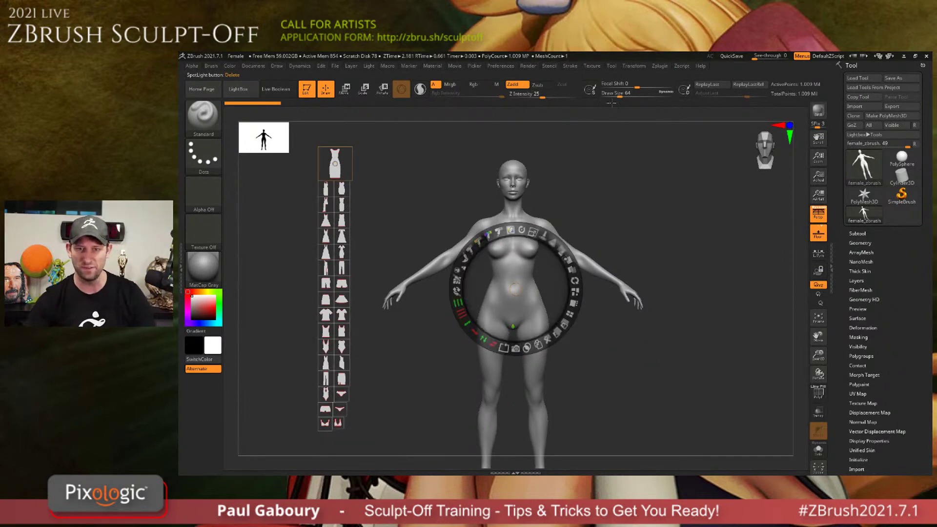
pyautogui.click(633, 66)
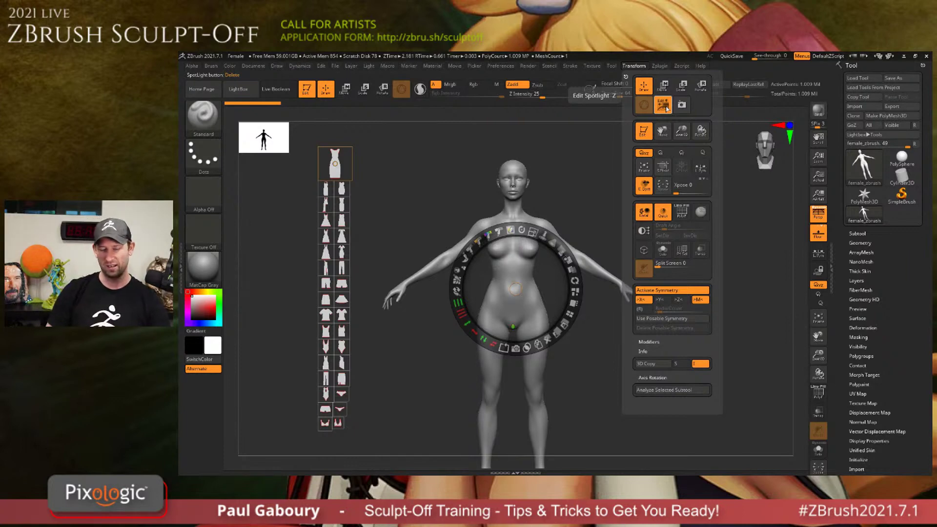
pyautogui.press('z')
pyautogui.press('z')
pyautogui.press('z')
pyautogui.press('z')
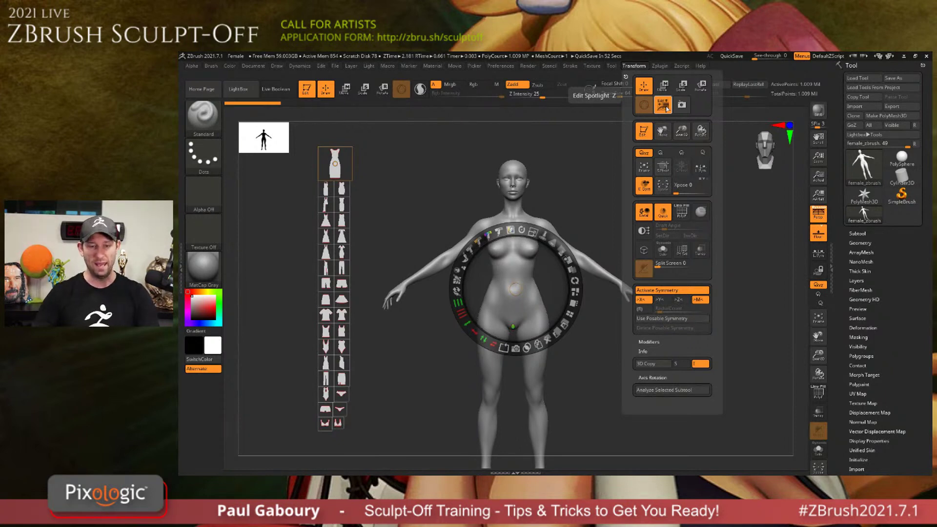
# Move the V-neck T-shirt image out of the clothing grid and scale it up beside the figure.
pyautogui.press('z')
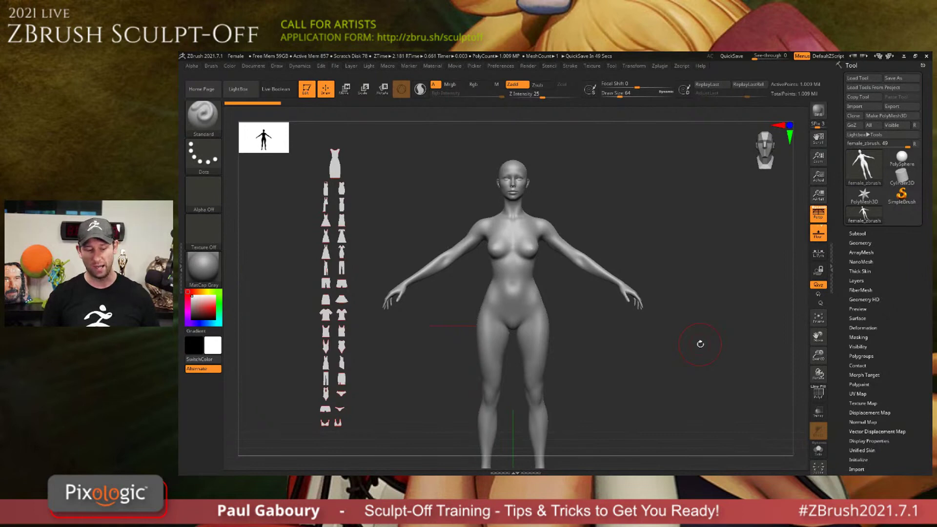
pyautogui.press('space')
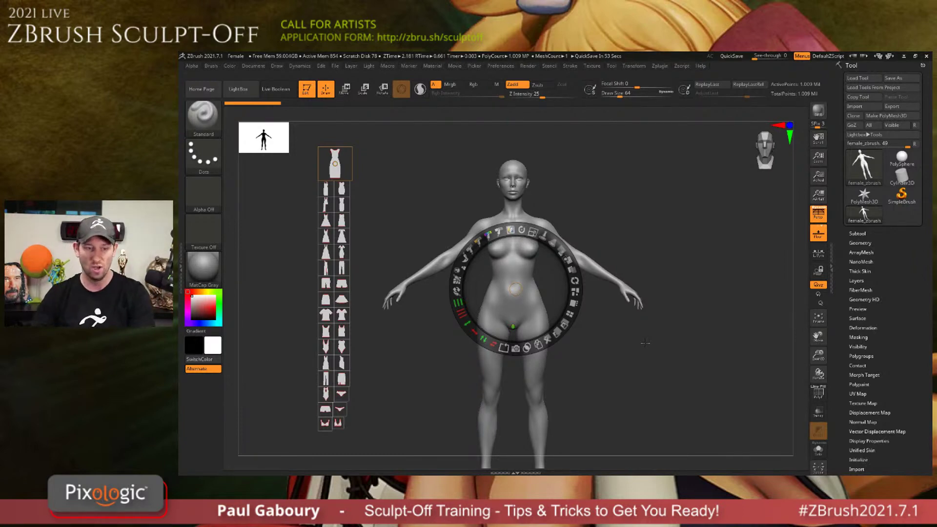
pyautogui.moveTo(341, 318); pyautogui.dragTo(409, 209)
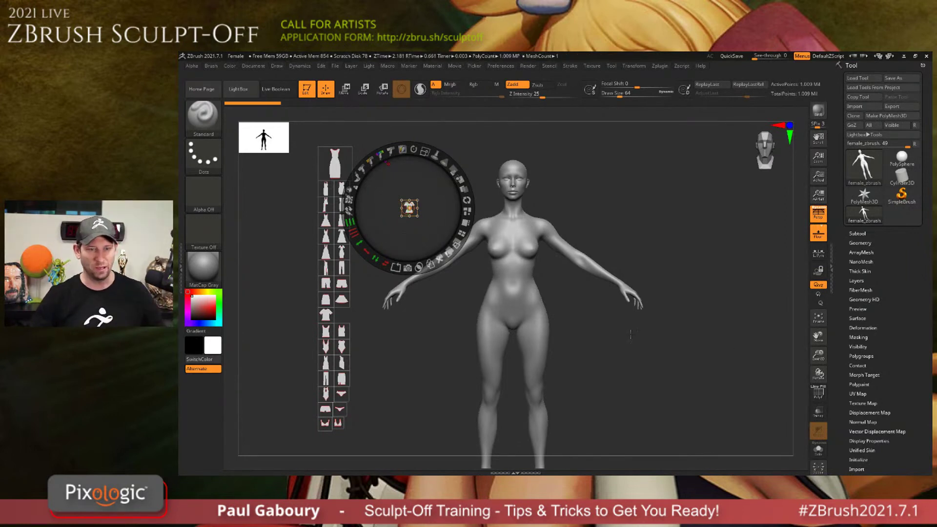
pyautogui.click(411, 208)
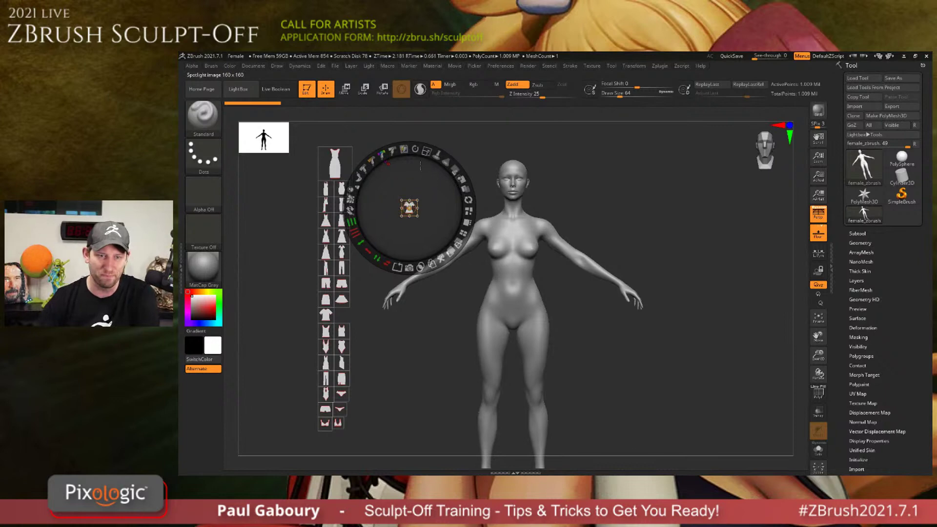
pyautogui.moveTo(426, 151); pyautogui.dragTo(449, 153)
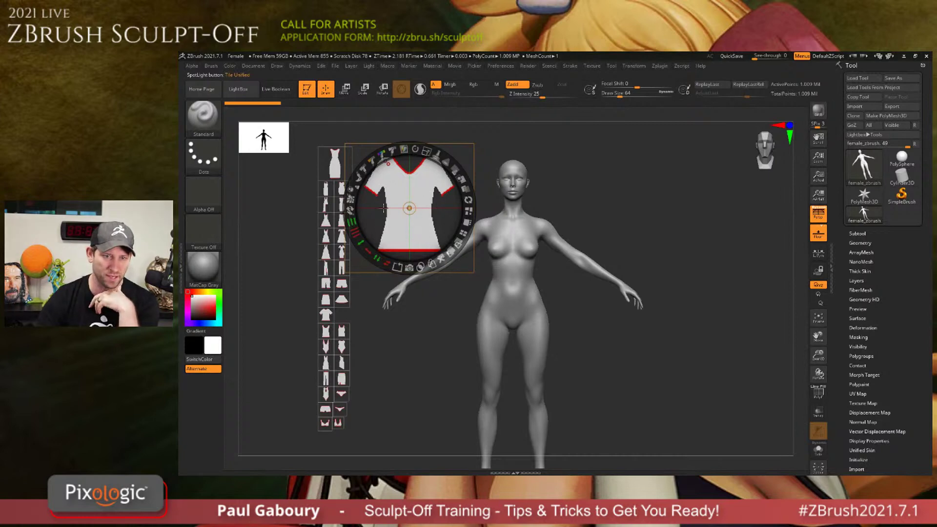
# Move the enlarged T-shirt image to the opposite side of the figure and center the Spotlight dial on it.
pyautogui.moveTo(438, 216); pyautogui.dragTo(638, 220)
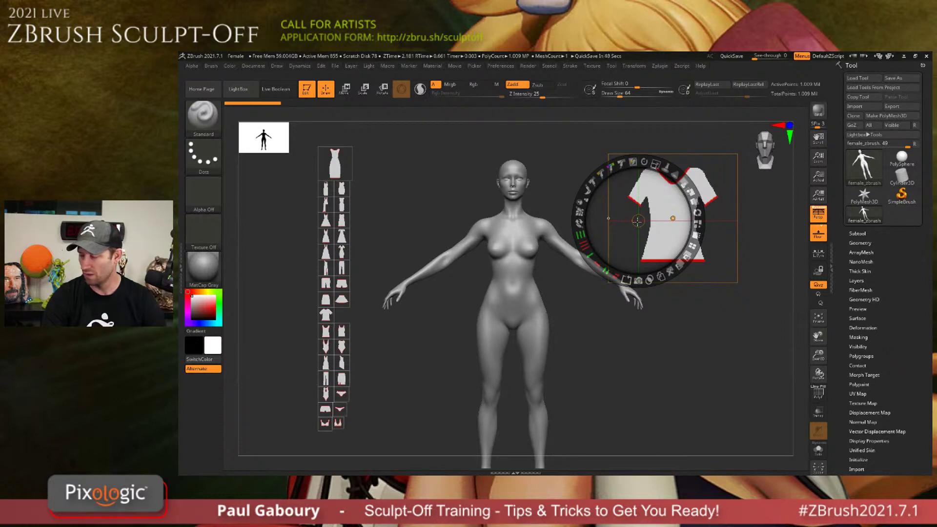
pyautogui.press('z')
pyautogui.press('z')
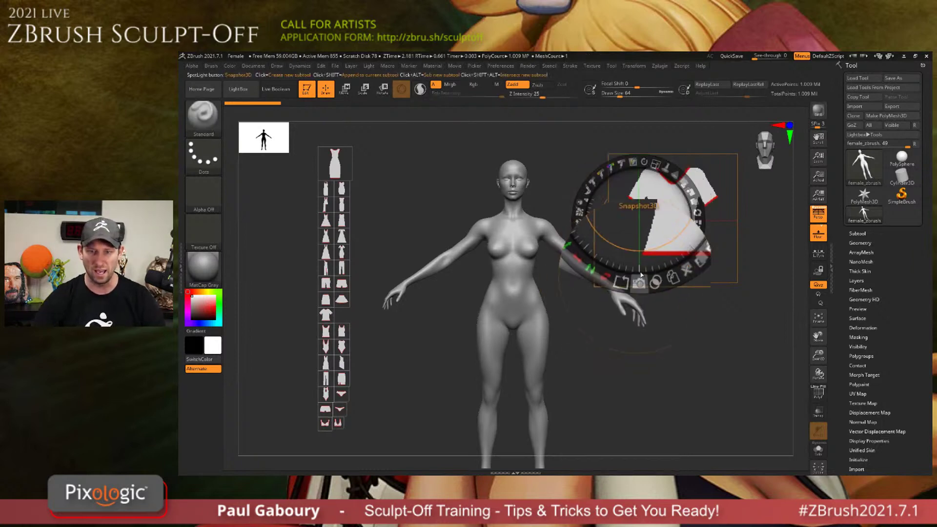
pyautogui.press('z')
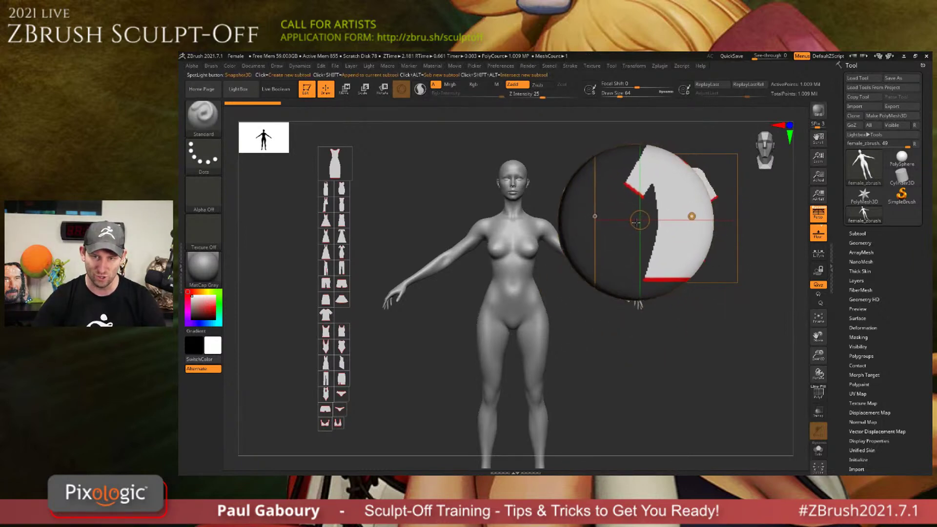
pyautogui.press('z')
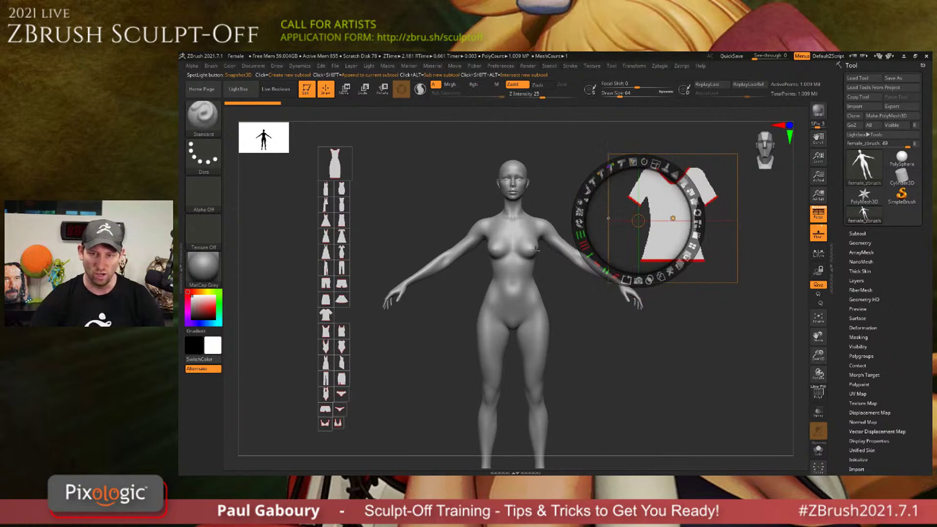
pyautogui.moveTo(632, 224); pyautogui.dragTo(672, 218)
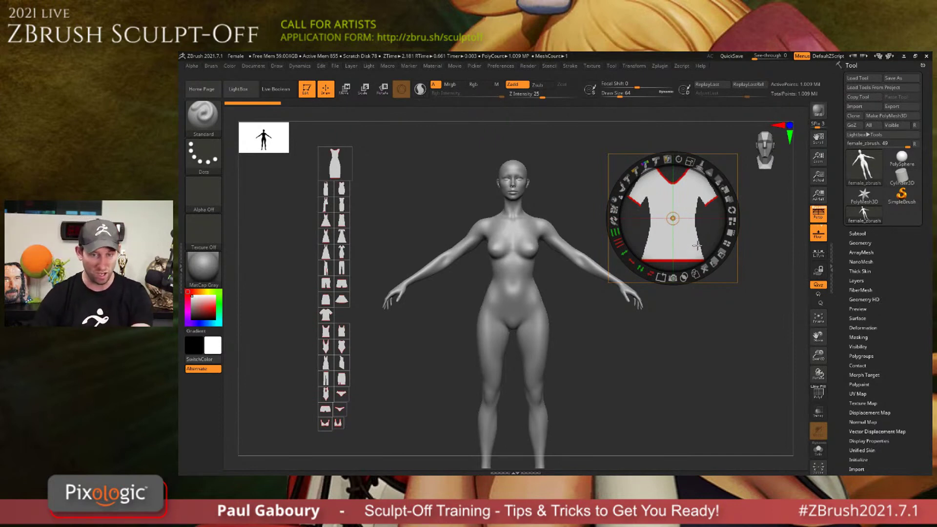
# Shift the T-shirt image slightly lower, turn off perspective, and return to editing the Spotlight images.
pyautogui.moveTo(693, 241); pyautogui.dragTo(619, 296)
pyautogui.moveTo(685, 258); pyautogui.dragTo(689, 257)
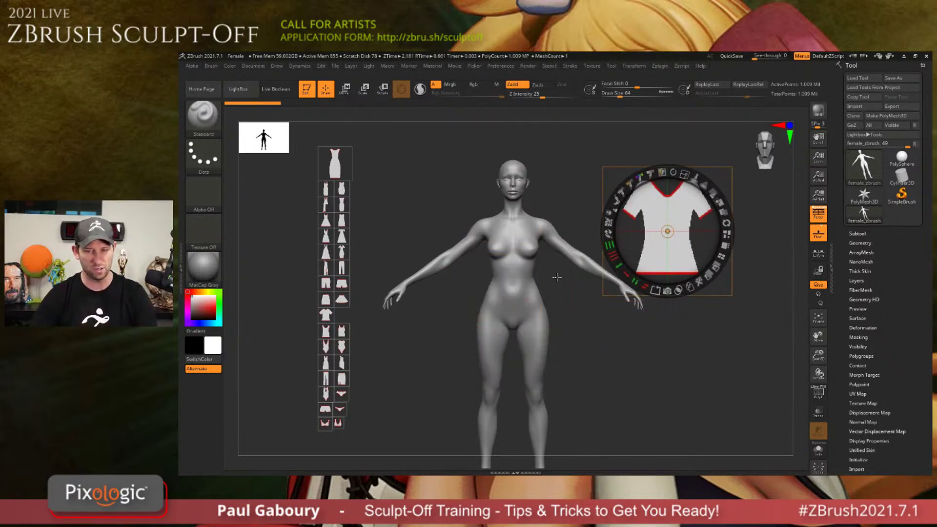
pyautogui.press('z')
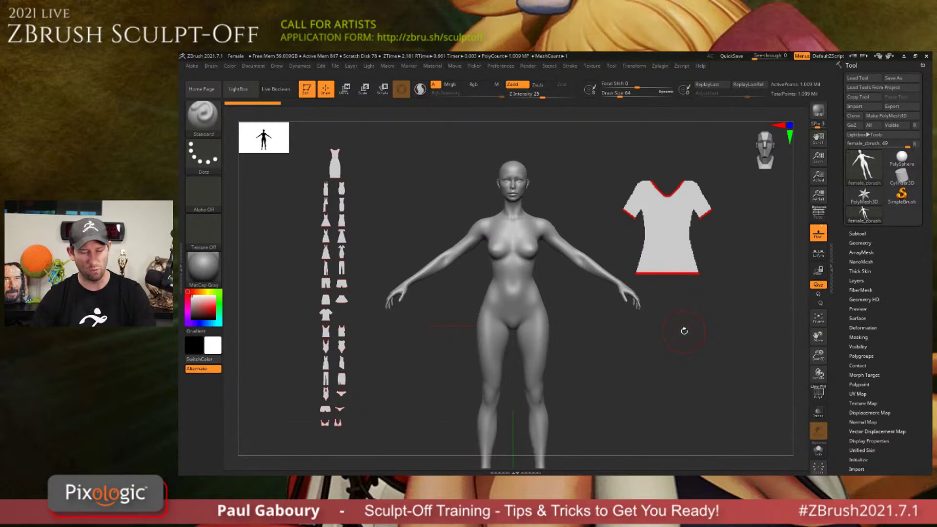
pyautogui.press('z')
# Place the T-shirt image over the figure's torso and scale it up slightly to cover the chest and hips.
pyautogui.moveTo(680, 253); pyautogui.dragTo(329, 345)
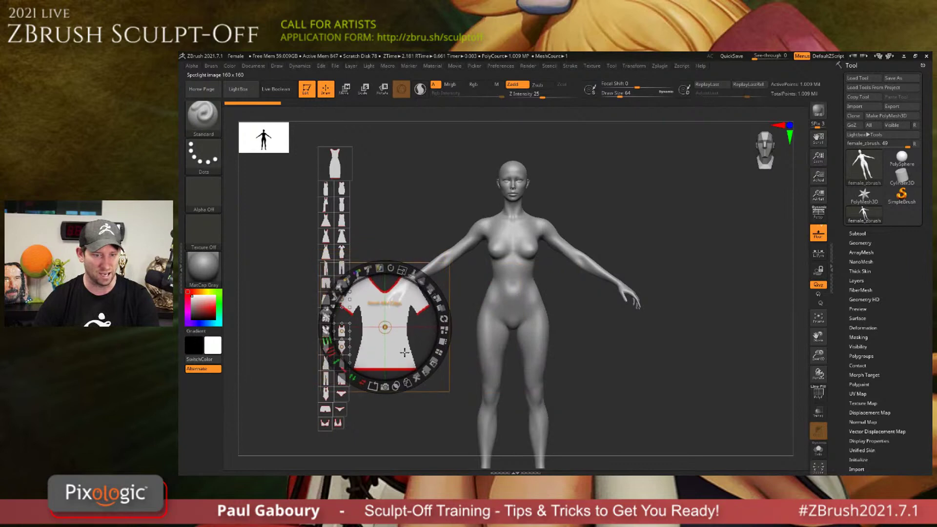
pyautogui.moveTo(404, 352); pyautogui.dragTo(638, 204)
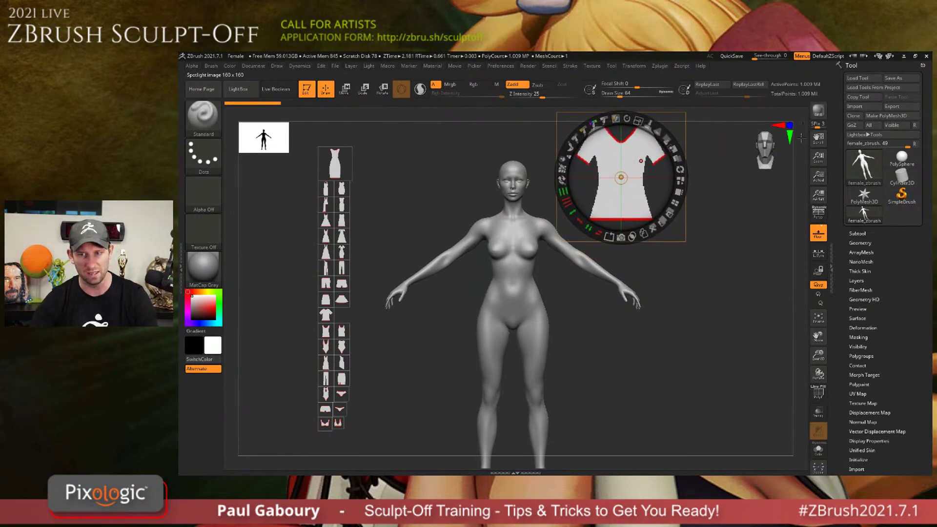
pyautogui.moveTo(619, 210); pyautogui.dragTo(529, 334)
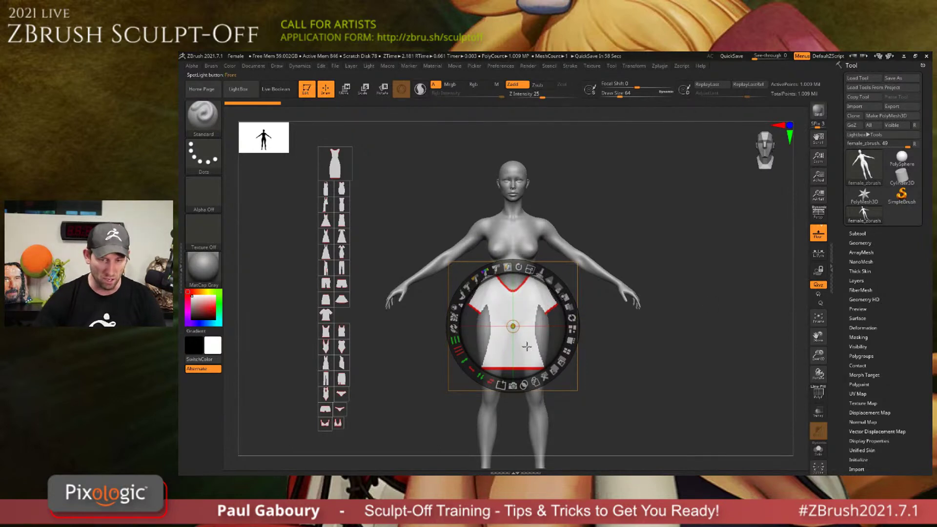
pyautogui.moveTo(526, 346)
pyautogui.mouseDown()
pyautogui.moveTo(531, 240)
pyautogui.moveTo(531, 433)
pyautogui.moveTo(531, 346)
pyautogui.mouseUp()
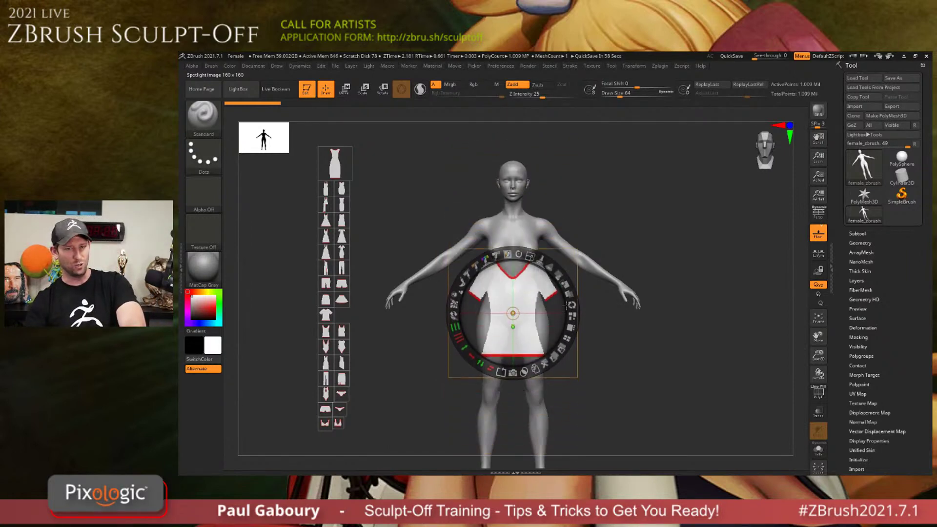
pyautogui.moveTo(566, 306); pyautogui.dragTo(534, 280)
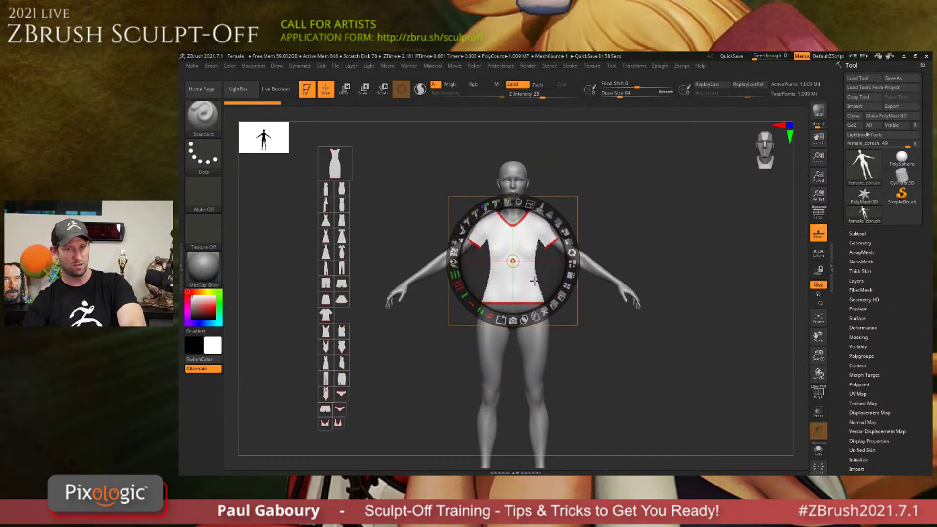
pyautogui.moveTo(531, 204); pyautogui.dragTo(533, 205)
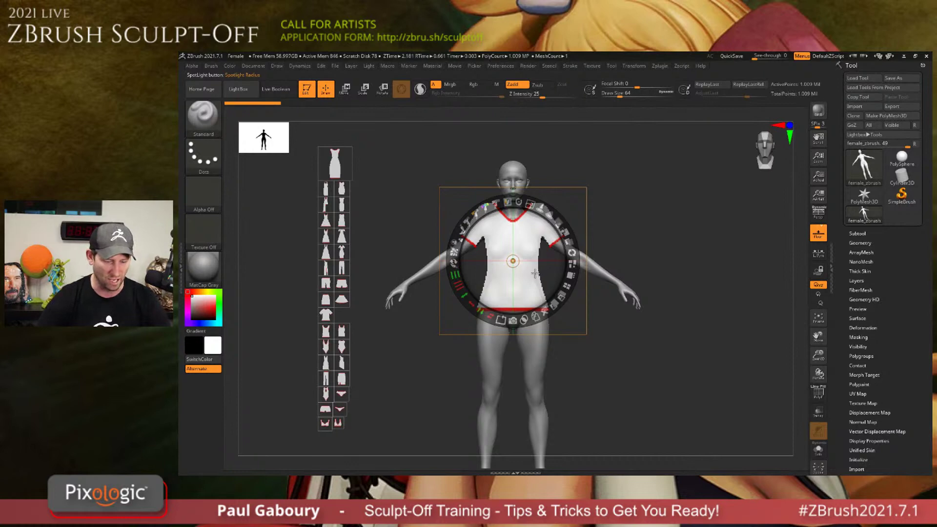
pyautogui.moveTo(535, 274); pyautogui.dragTo(535, 276)
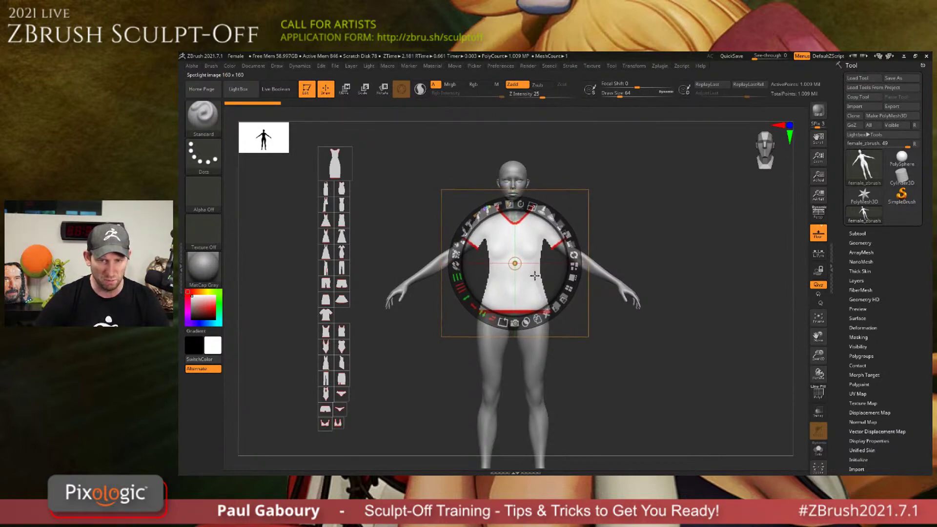
# With the dial off the shirt, use Spotlight's Nudge at a draw size of about 68 to push one sleeve edge outward along the arm.
pyautogui.click(654, 231)
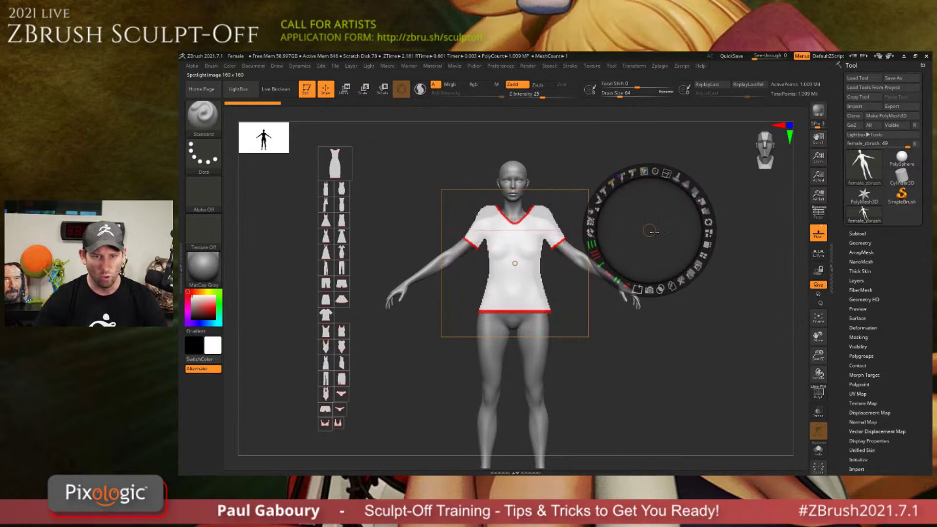
pyautogui.moveTo(653, 231); pyautogui.dragTo(633, 236)
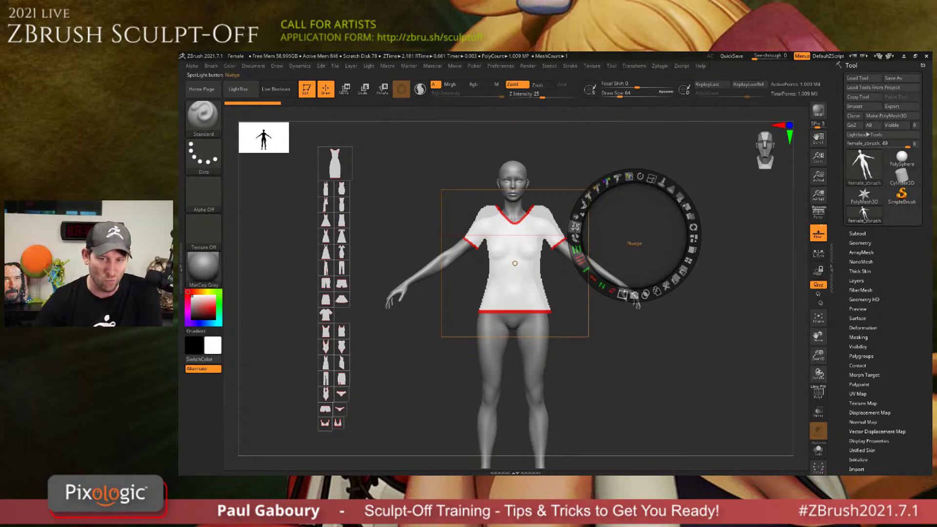
pyautogui.click(574, 226)
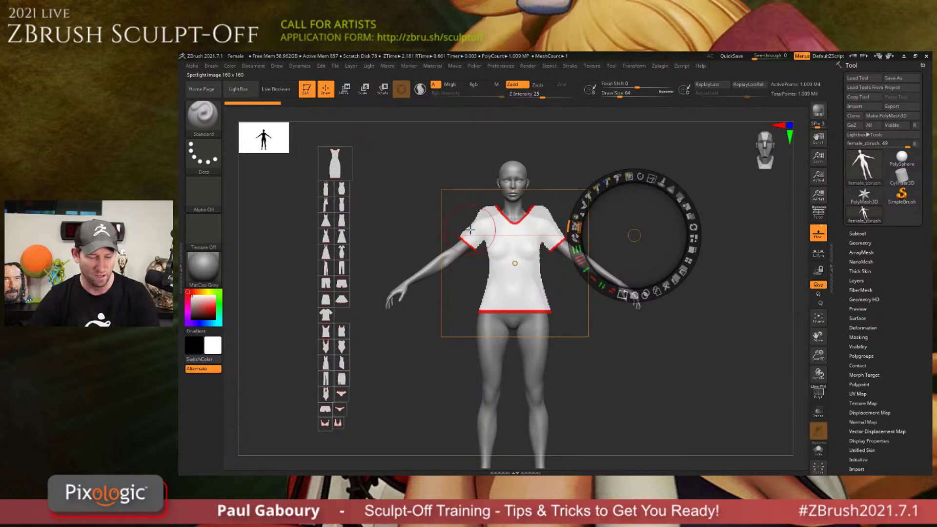
pyautogui.press('[')
pyautogui.press('[')
pyautogui.press('[')
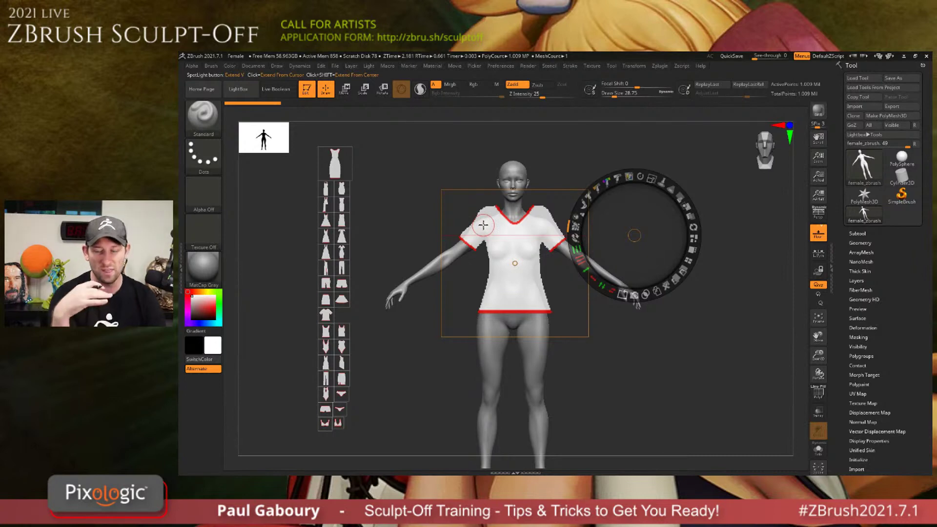
pyautogui.press('shift')
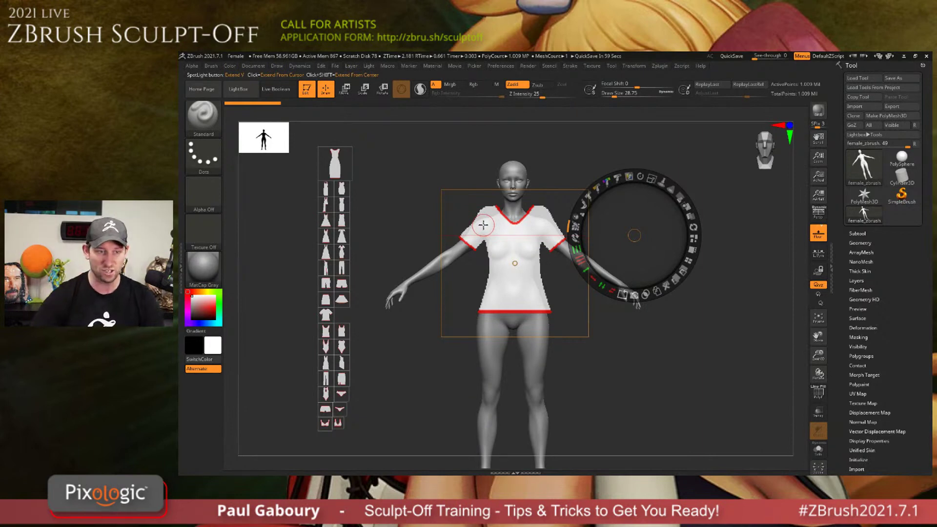
pyautogui.press('s')
pyautogui.moveTo(467, 261); pyautogui.dragTo(488, 261)
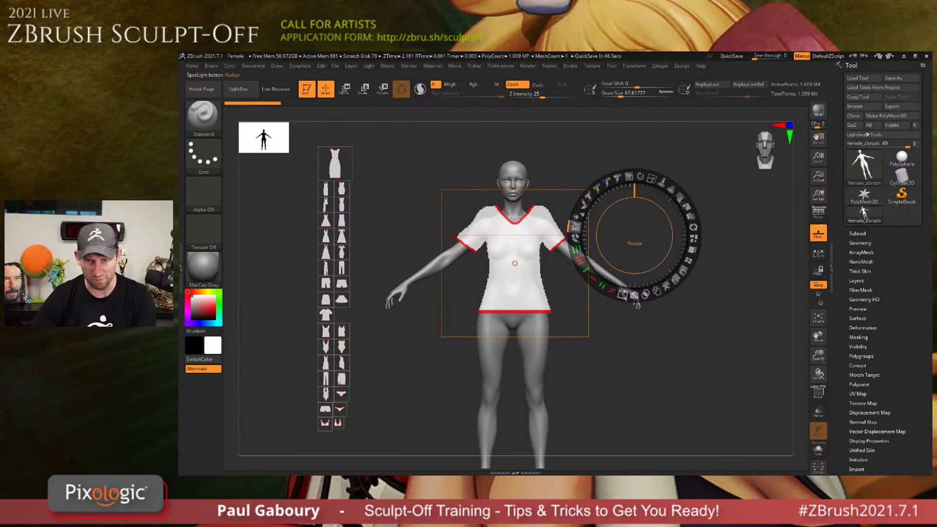
# Turn off Nudge, center the Spotlight dial on the T-shirt, and generate a mesh subtool from it with Snapshot3D.
pyautogui.moveTo(648, 242); pyautogui.dragTo(521, 264)
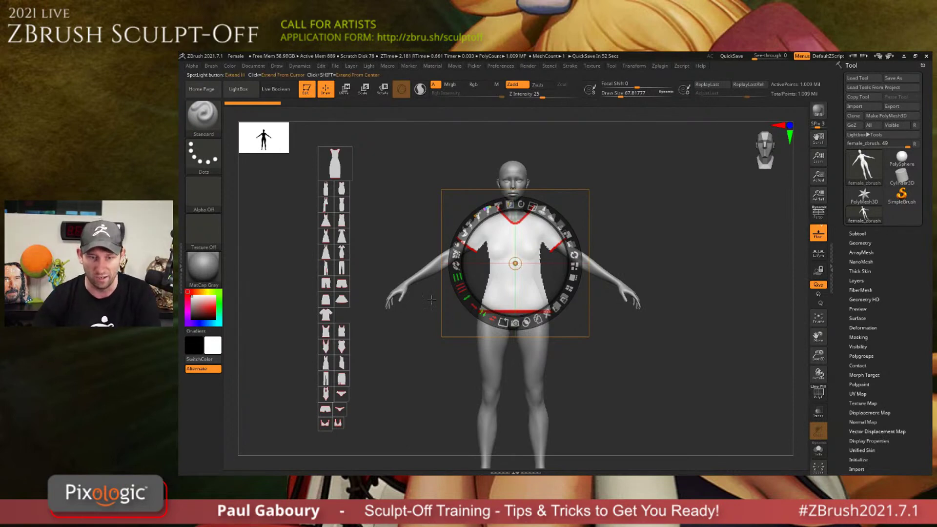
pyautogui.moveTo(529, 278); pyautogui.dragTo(527, 279)
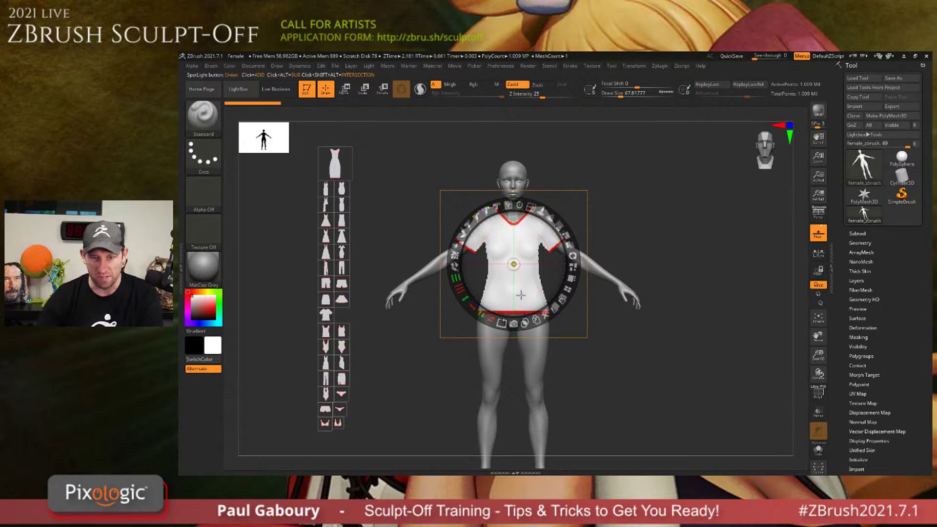
pyautogui.moveTo(513, 264)
pyautogui.mouseDown()
pyautogui.moveTo(695, 219)
pyautogui.moveTo(514, 264)
pyautogui.mouseUp()
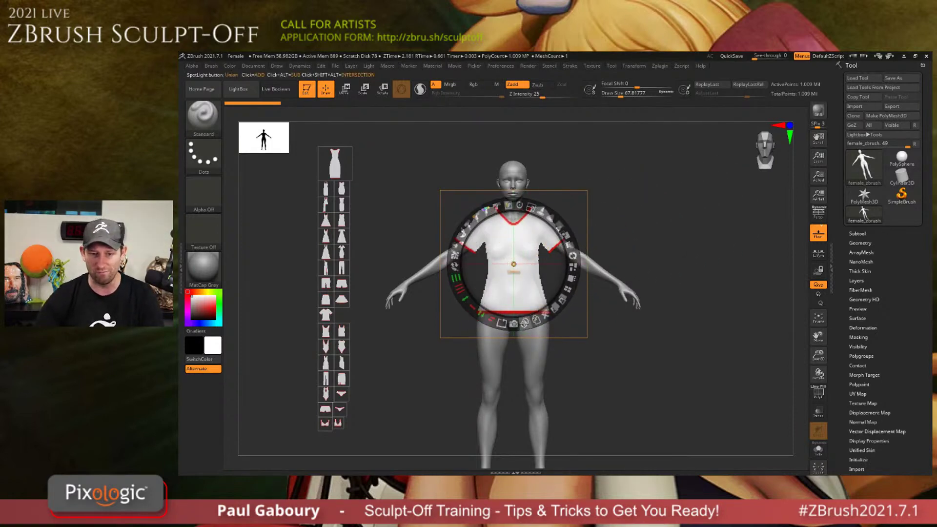
pyautogui.click(514, 323)
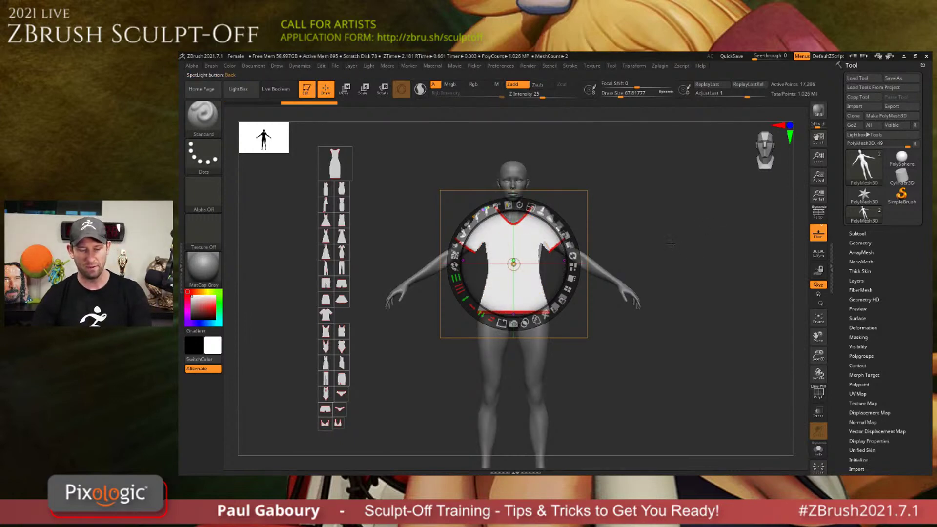
# Toggle Spotlight off and on to compare the T-shirt image with the generated mesh, leaving the images hidden.
pyautogui.hotkey('shift', 'z')
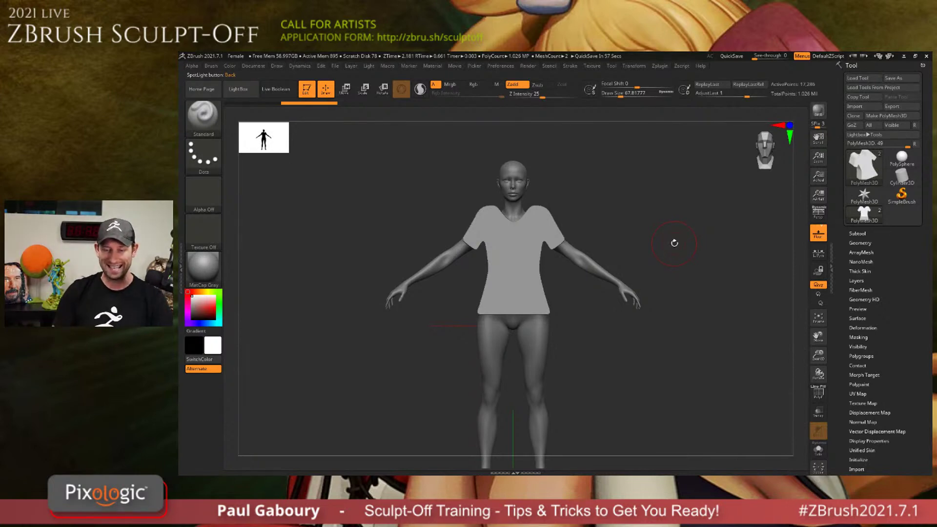
pyautogui.hotkey('shift', 'z')
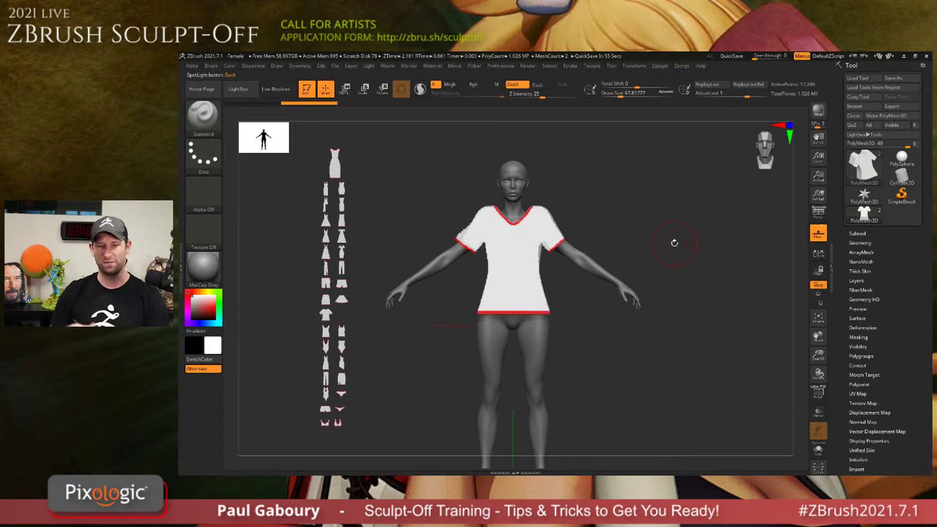
pyautogui.hotkey('shift', 'z')
pyautogui.hotkey('shift', 'z')
pyautogui.hotkey('shift', 'z')
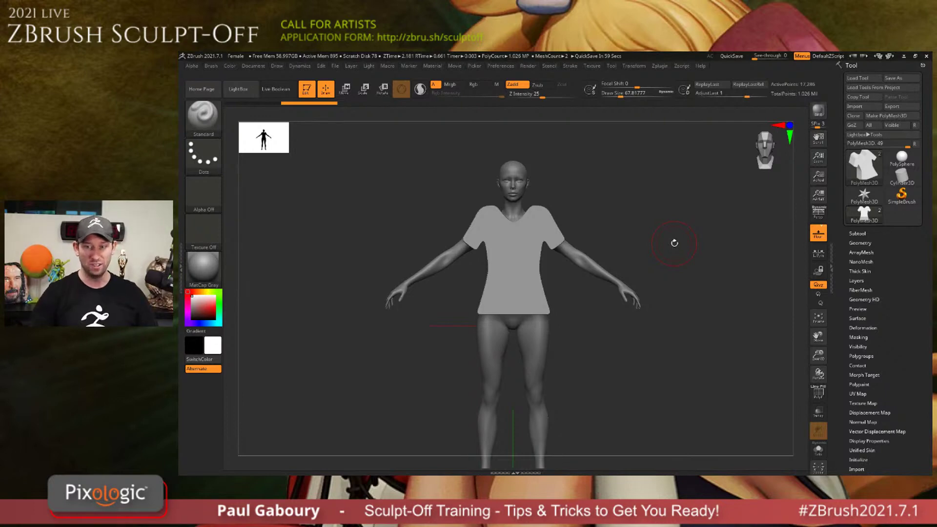
# Show the subtool list and orbit around the figure to examine the T-shirt mesh's thickness.
pyautogui.click(856, 233)
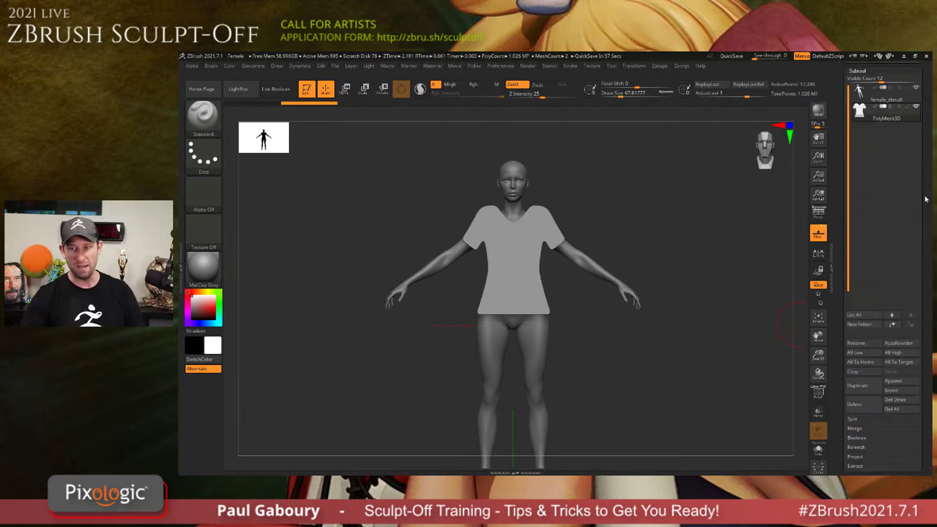
pyautogui.moveTo(925, 197); pyautogui.dragTo(925, 293)
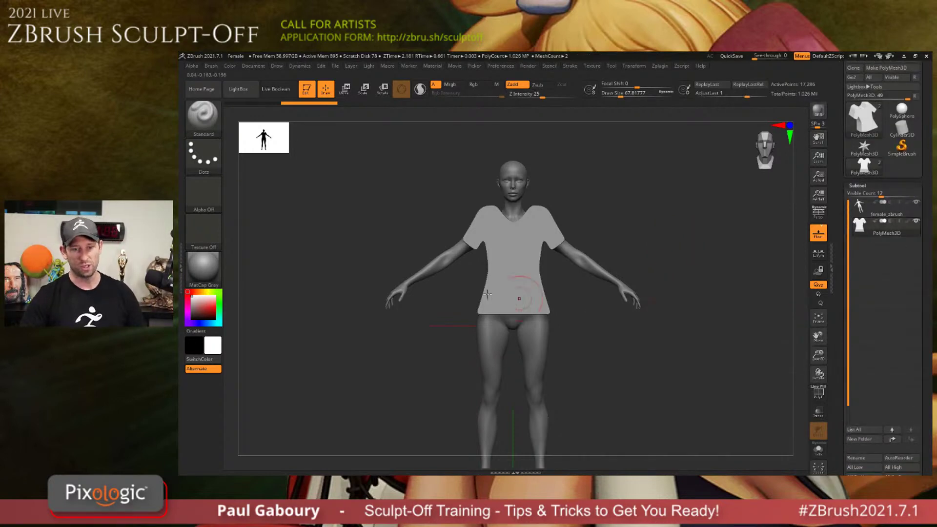
pyautogui.moveTo(797, 324); pyautogui.dragTo(556, 336)
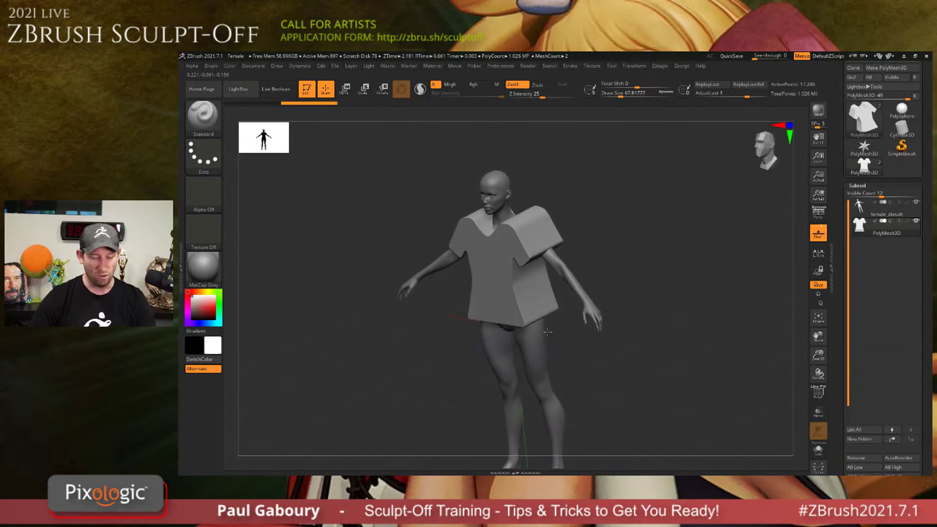
# Turn on polyframe display and isolate the T-shirt mesh's polygroups to examine them, then show the whole mesh again.
pyautogui.hotkey('shift', 'f')
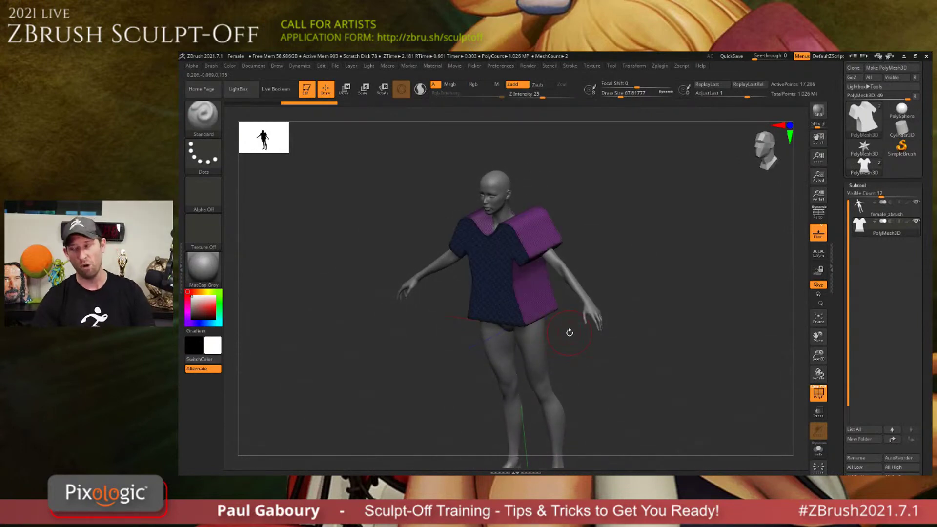
pyautogui.keyDown('shift'); pyautogui.moveTo(577, 322); pyautogui.dragTo(571, 336); pyautogui.keyUp('shift')
pyautogui.keyDown('alt'); pyautogui.moveTo(571, 337); pyautogui.dragTo(512, 293, button='right'); pyautogui.keyUp('alt')
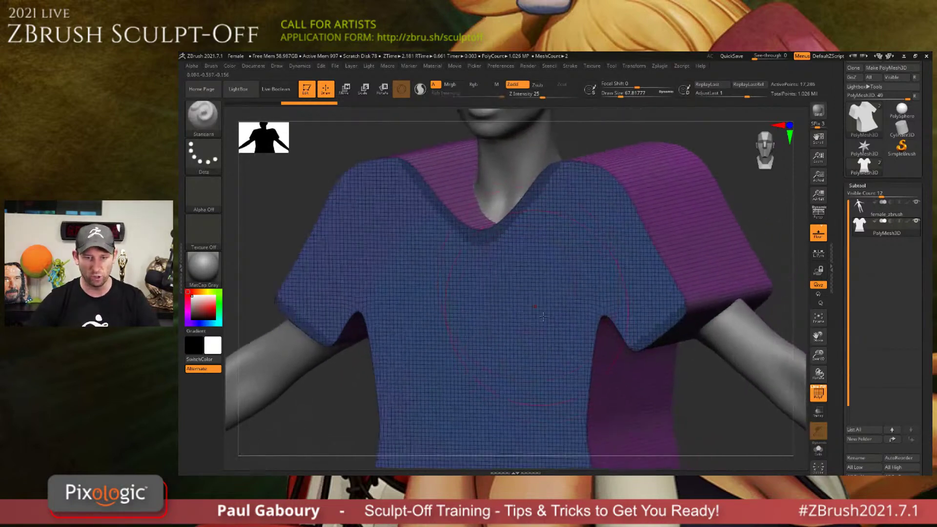
pyautogui.keyDown('ctrl'); pyautogui.keyDown('shift'); pyautogui.click(560, 328); pyautogui.keyUp('shift'); pyautogui.keyUp('ctrl')
pyautogui.keyDown('ctrl'); pyautogui.moveTo(561, 328); pyautogui.dragTo(594, 293, button='right'); pyautogui.keyUp('ctrl')
pyautogui.keyDown('ctrl'); pyautogui.keyDown('shift'); pyautogui.click(703, 279); pyautogui.keyUp('shift'); pyautogui.keyUp('ctrl')
pyautogui.keyDown('ctrl'); pyautogui.keyDown('shift'); pyautogui.click(571, 295); pyautogui.keyUp('shift'); pyautogui.keyUp('ctrl')
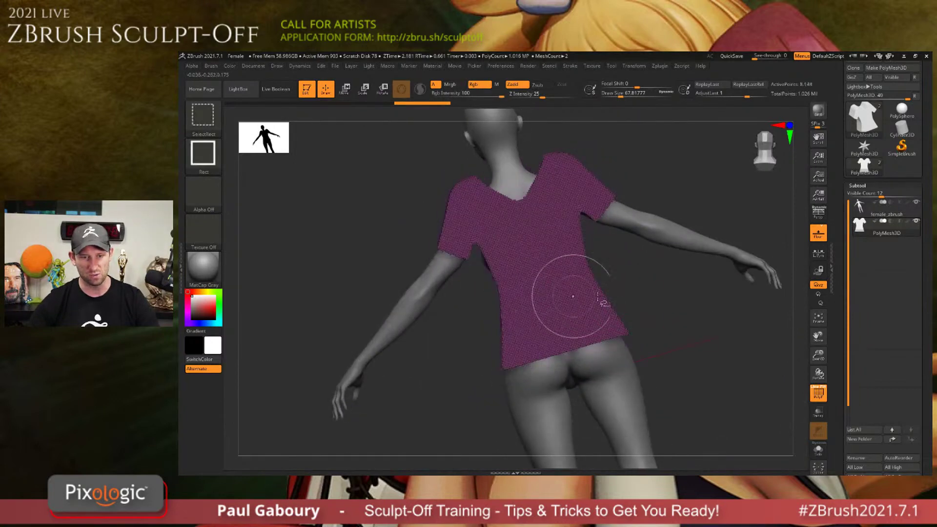
pyautogui.keyDown('ctrl'); pyautogui.keyDown('shift'); pyautogui.click(670, 294); pyautogui.keyUp('shift'); pyautogui.keyUp('ctrl')
# Set the draw size to 8 and bring the front edge of the T-shirt's sleeve opening into close view.
pyautogui.moveTo(670, 294); pyautogui.dragTo(496, 295, button='right')
pyautogui.moveTo(539, 235)
pyautogui.mouseDown(button='right')
pyautogui.moveTo(542, 251)
pyautogui.moveTo(525, 273)
pyautogui.mouseUp(button='right')
pyautogui.press('s')
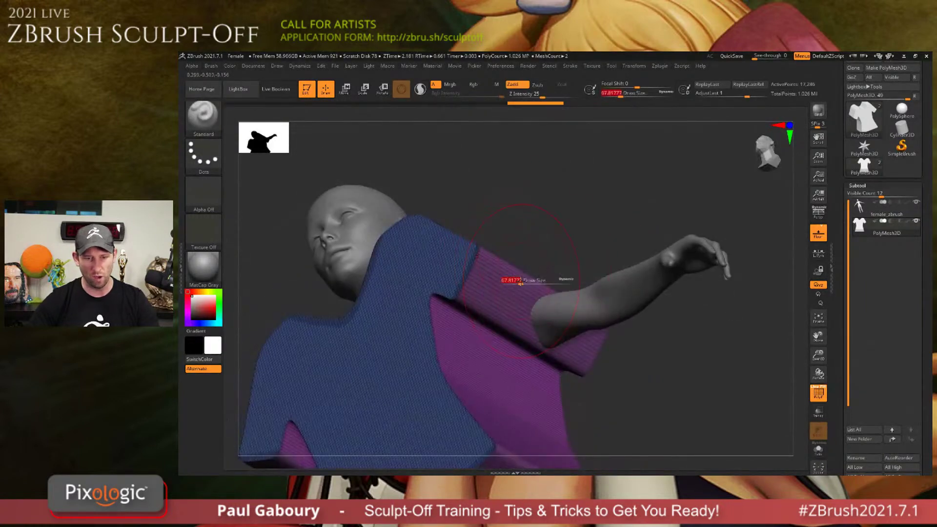
pyautogui.moveTo(523, 281); pyautogui.dragTo(509, 280)
pyautogui.keyDown('ctrl'); pyautogui.moveTo(517, 286); pyautogui.dragTo(572, 350, button='right'); pyautogui.keyUp('ctrl')
pyautogui.hotkey('shift', 'f')
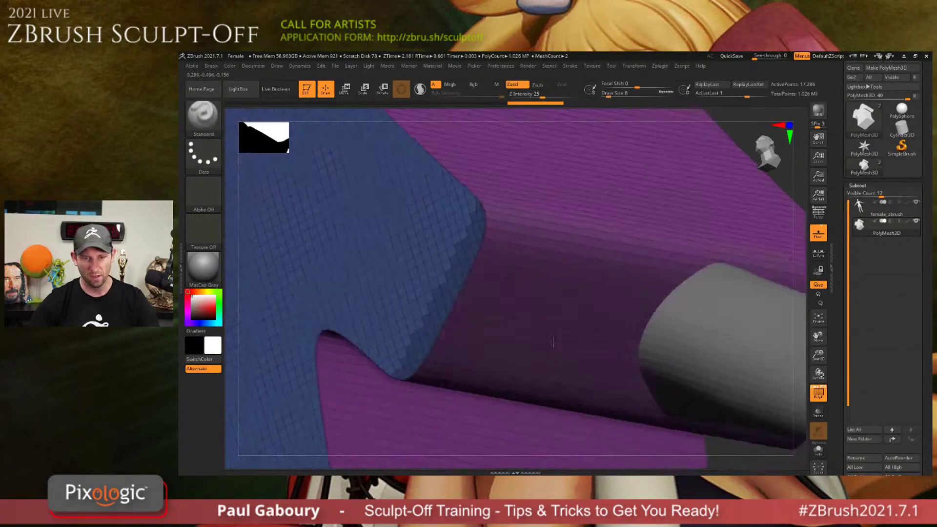
# Isolate the narrow front border polygroup of the T-shirt and examine it around the sleeves, neckline and hem.
pyautogui.keyDown('ctrl'); pyautogui.moveTo(459, 264); pyautogui.dragTo(451, 230, button='right'); pyautogui.keyUp('ctrl')
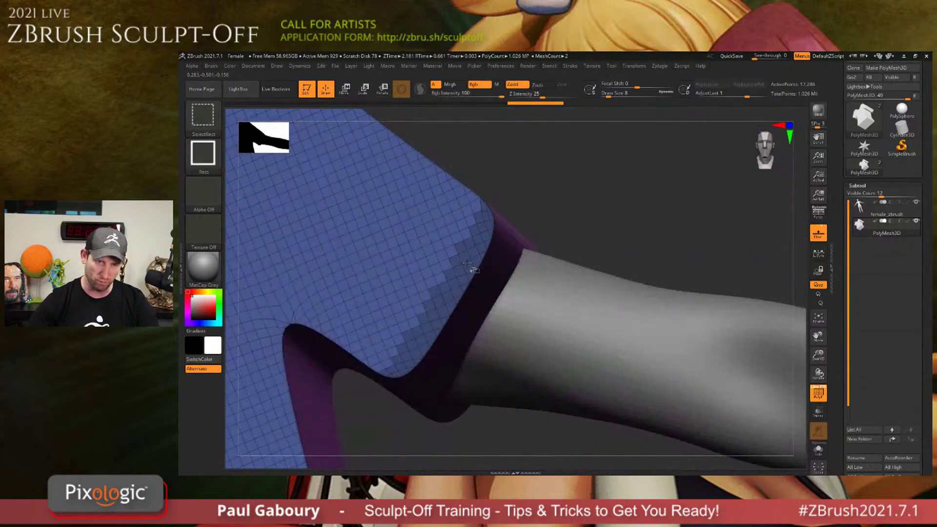
pyautogui.keyDown('ctrl'); pyautogui.keyDown('shift'); pyautogui.click(474, 268); pyautogui.keyUp('shift'); pyautogui.keyUp('ctrl')
pyautogui.keyDown('ctrl'); pyautogui.moveTo(470, 270); pyautogui.dragTo(446, 224, button='right'); pyautogui.keyUp('ctrl')
pyautogui.keyDown('shift'); pyautogui.moveTo(446, 273); pyautogui.dragTo(446, 293, button='right'); pyautogui.keyUp('shift')
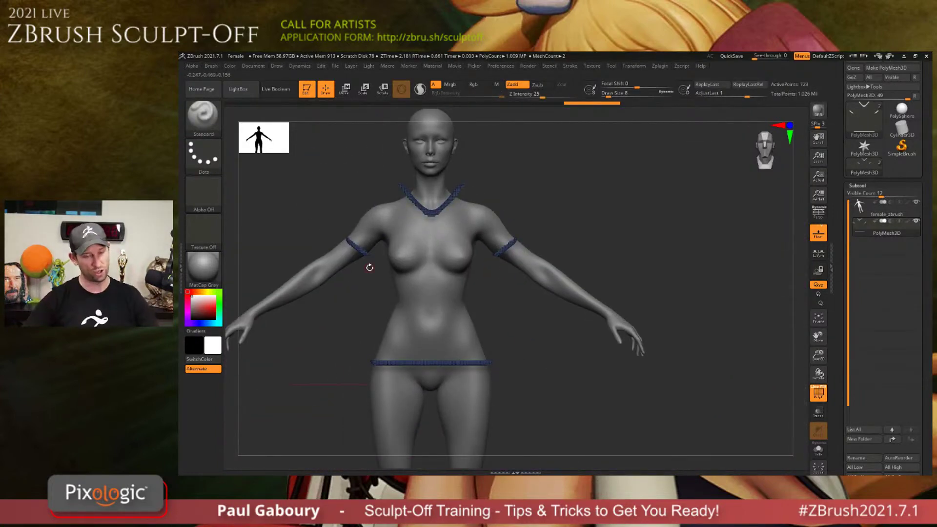
# Show the T-shirt's remaining polygroups instead of the border, examine them from the side, and restore the full mesh in front view.
pyautogui.keyDown('ctrl'); pyautogui.keyDown('shift'); pyautogui.click(565, 233); pyautogui.keyUp('shift'); pyautogui.keyUp('ctrl')
pyautogui.moveTo(630, 239); pyautogui.dragTo(551, 291)
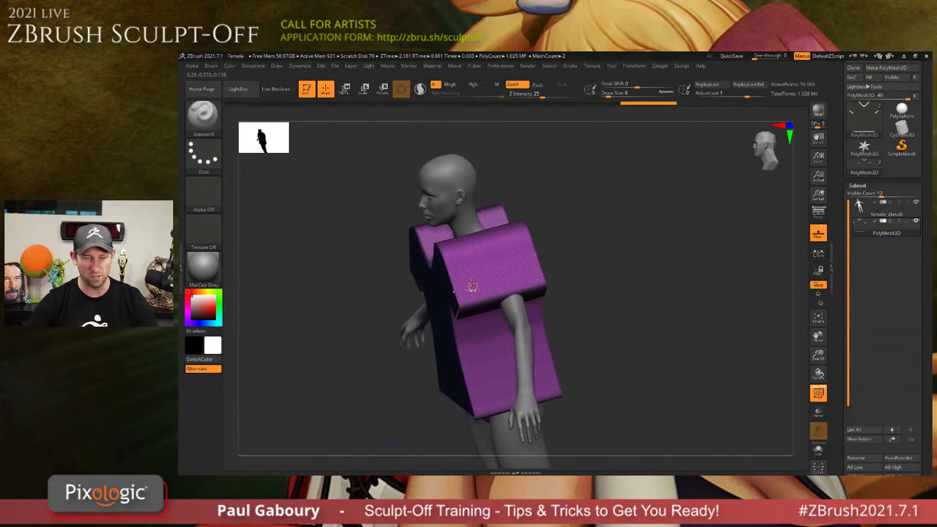
pyautogui.moveTo(472, 287)
pyautogui.keyDown('alt'); pyautogui.mouseDown()
pyautogui.moveTo(533, 324)
pyautogui.moveTo(513, 335)
pyautogui.moveTo(533, 296)
pyautogui.mouseUp(); pyautogui.keyUp('alt')
pyautogui.keyDown('ctrl'); pyautogui.keyDown('alt'); pyautogui.keyDown('shift'); pyautogui.click(514, 334); pyautogui.keyUp('shift'); pyautogui.keyUp('alt'); pyautogui.keyUp('ctrl')
pyautogui.moveTo(577, 255)
pyautogui.keyDown('alt'); pyautogui.mouseDown()
pyautogui.moveTo(581, 330)
pyautogui.moveTo(619, 297)
pyautogui.moveTo(606, 306)
pyautogui.moveTo(615, 276)
pyautogui.moveTo(592, 313)
pyautogui.moveTo(598, 297)
pyautogui.moveTo(585, 317)
pyautogui.moveTo(562, 317)
pyautogui.mouseUp(); pyautogui.keyUp('alt')
pyautogui.keyDown('ctrl'); pyautogui.keyDown('shift'); pyautogui.click(627, 295); pyautogui.keyUp('shift'); pyautogui.keyUp('ctrl')
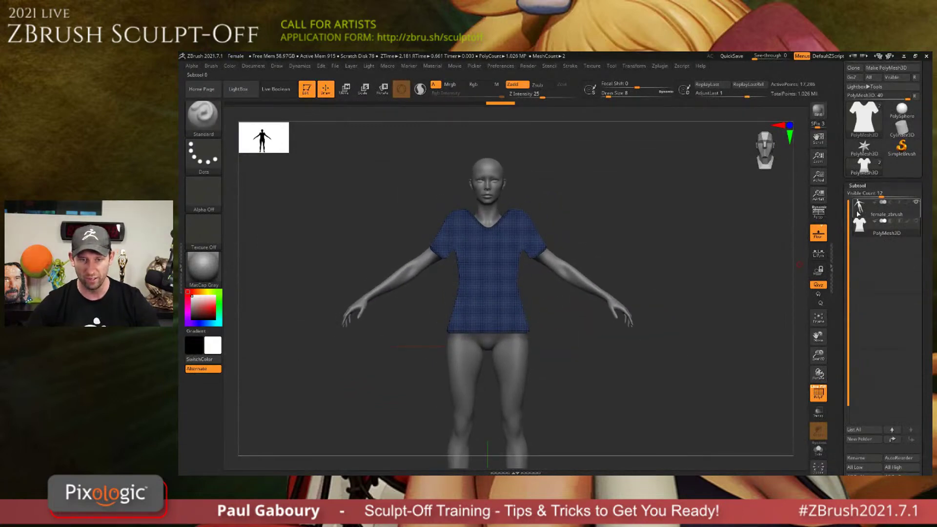
# With the T-shirt subtool active, use transparency in a side view to examine the shirt's depth against the body.
pyautogui.click(869, 232)
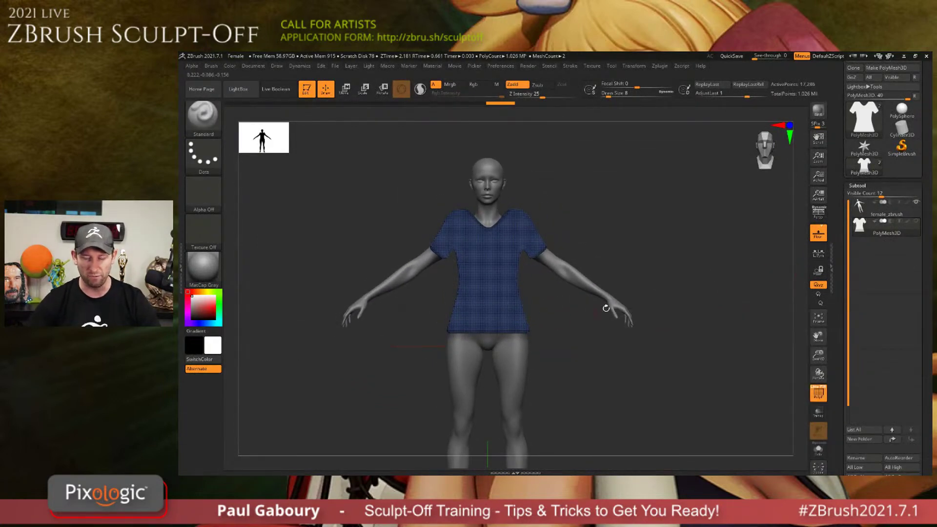
pyautogui.moveTo(592, 317)
pyautogui.mouseDown()
pyautogui.moveTo(614, 320)
pyautogui.moveTo(595, 303)
pyautogui.mouseUp()
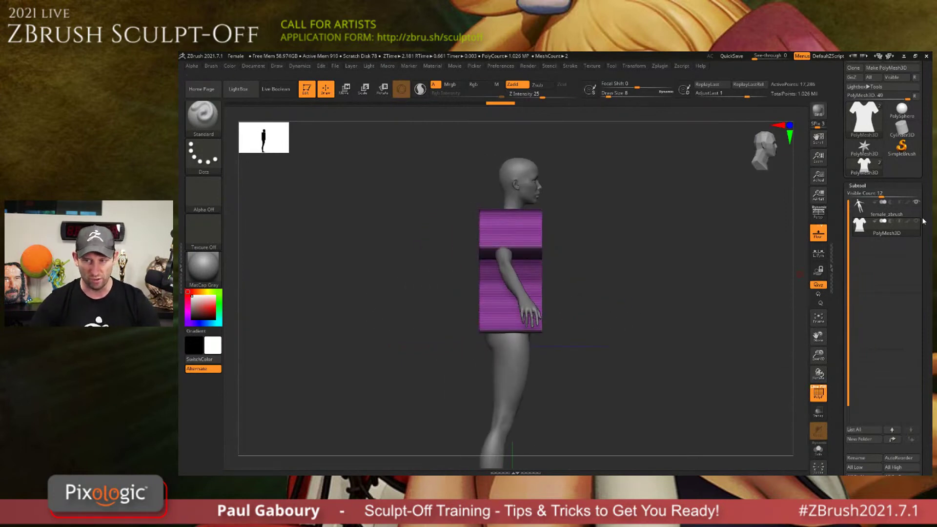
pyautogui.click(818, 415)
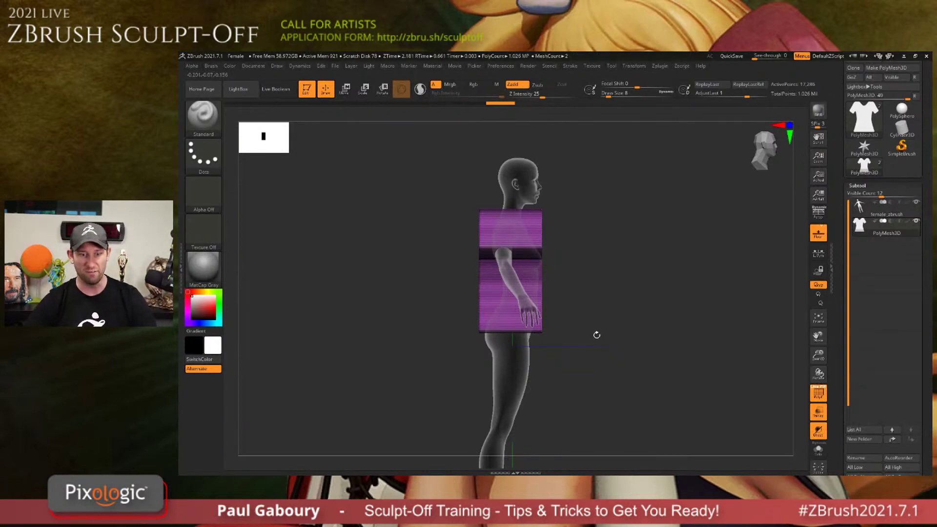
pyautogui.keyDown('ctrl'); pyautogui.moveTo(627, 331); pyautogui.dragTo(500, 360, button='right'); pyautogui.keyUp('ctrl')
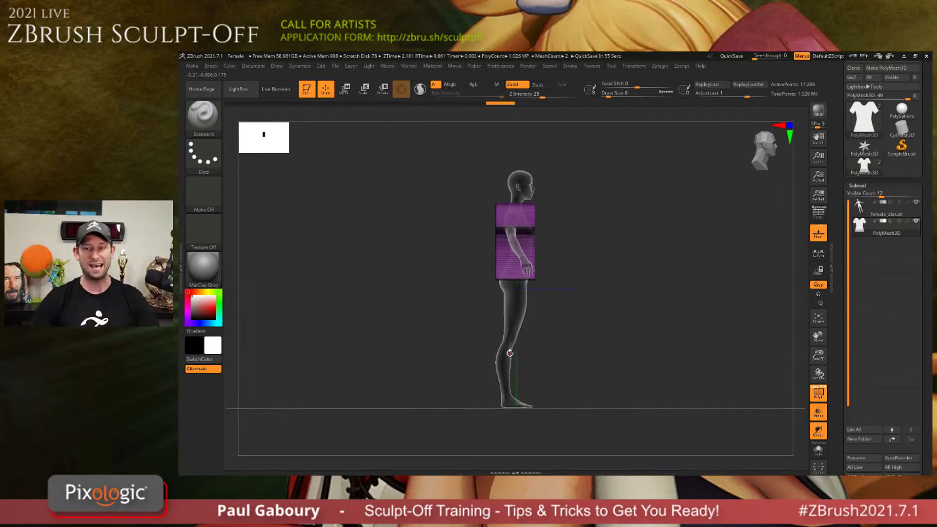
# Make the female body the active subtool, turn off transparency, and hide the T-shirt mesh, facing the figure from the front.
pyautogui.keyDown('alt'); pyautogui.click(509, 352); pyautogui.keyUp('alt')
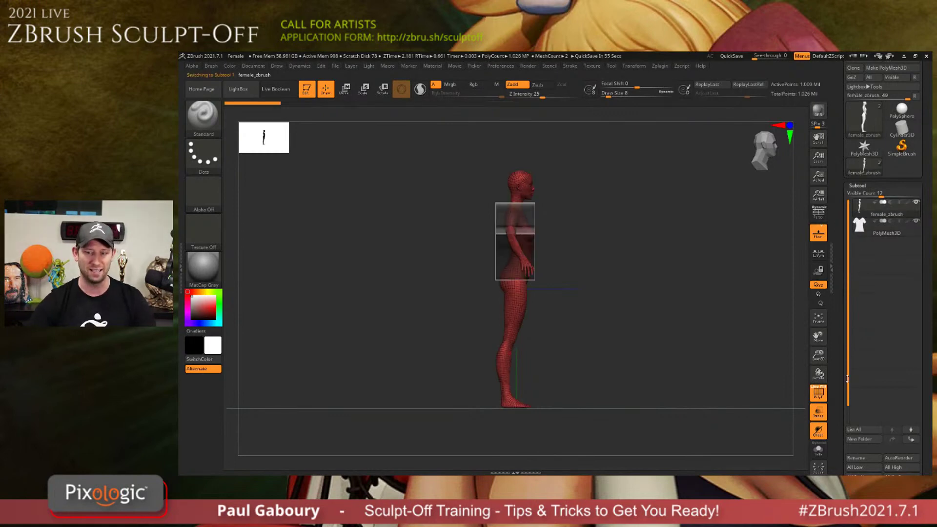
pyautogui.click(818, 412)
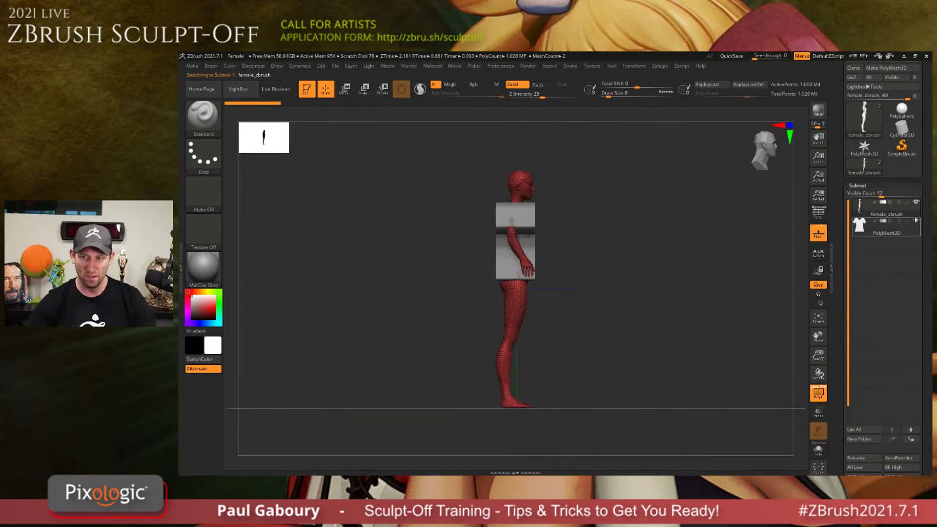
pyautogui.click(915, 220)
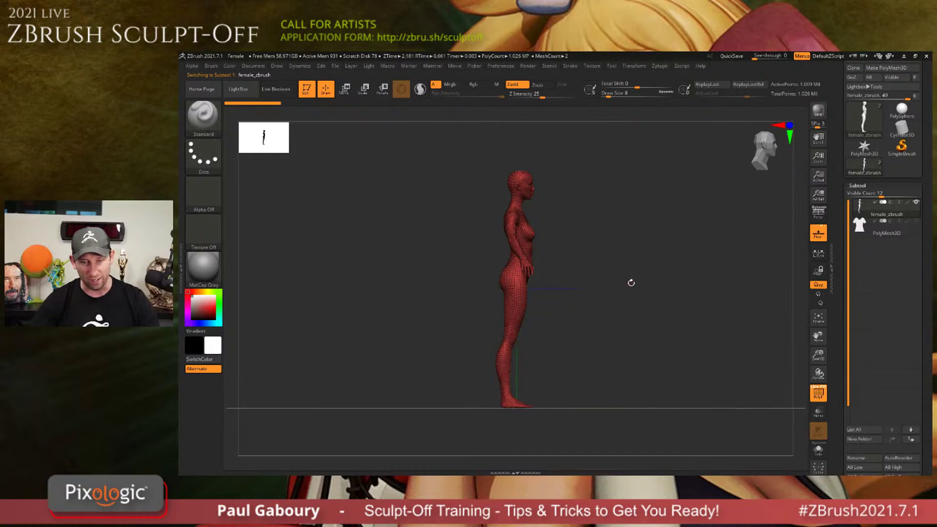
pyautogui.moveTo(662, 292); pyautogui.dragTo(596, 315)
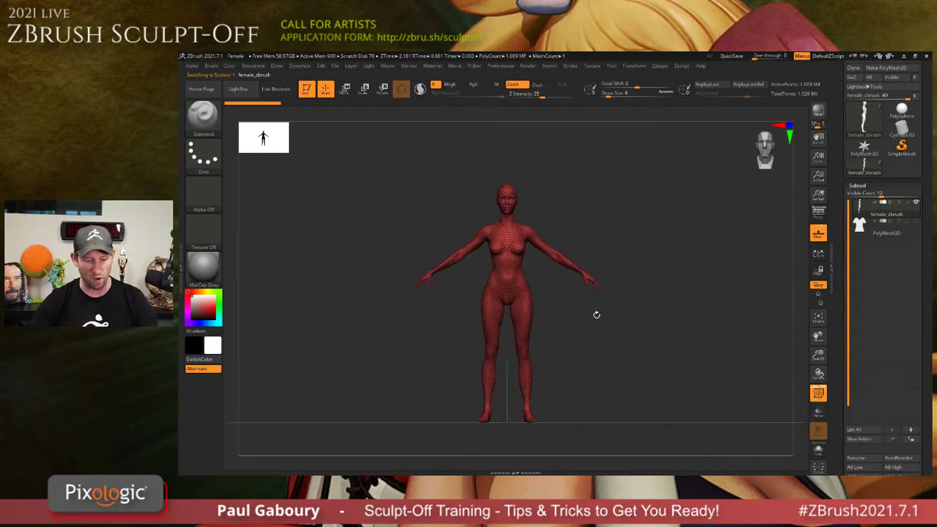
# Turn off polyframe display, frame the figure's upper body, and turn Spotlight back on to show the clothing images.
pyautogui.hotkey('shift', 'f')
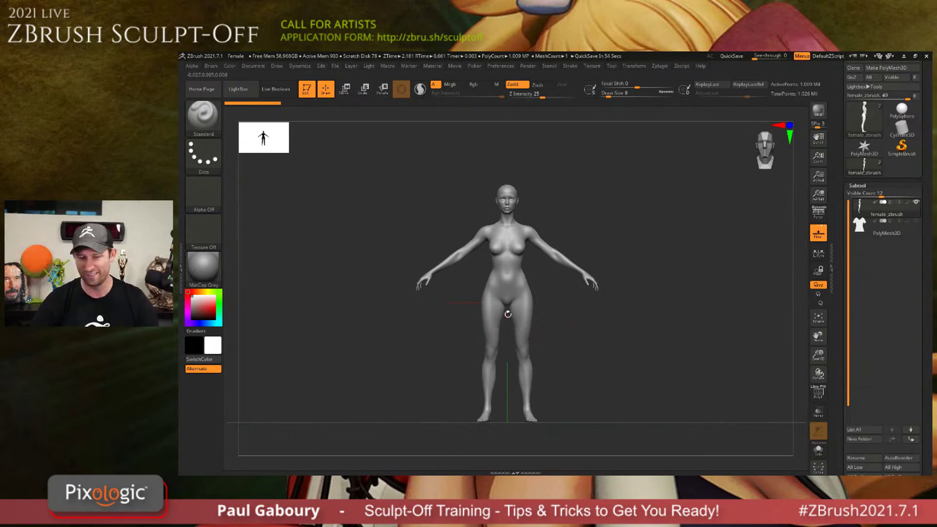
pyautogui.moveTo(508, 314)
pyautogui.keyDown('alt'); pyautogui.mouseDown(button='right')
pyautogui.moveTo(516, 338)
pyautogui.moveTo(557, 320)
pyautogui.moveTo(550, 303)
pyautogui.mouseUp(button='right'); pyautogui.keyUp('alt')
pyautogui.moveTo(547, 302)
pyautogui.keyDown('alt'); pyautogui.mouseDown(button='right')
pyautogui.moveTo(538, 329)
pyautogui.moveTo(577, 317)
pyautogui.moveTo(575, 334)
pyautogui.moveTo(595, 340)
pyautogui.mouseUp(button='right'); pyautogui.keyUp('alt')
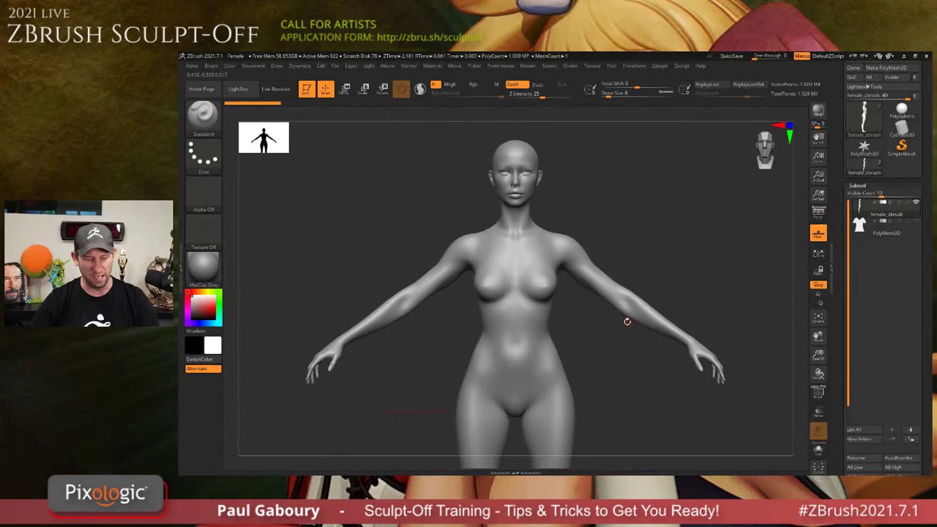
pyautogui.hotkey('shift', 'z')
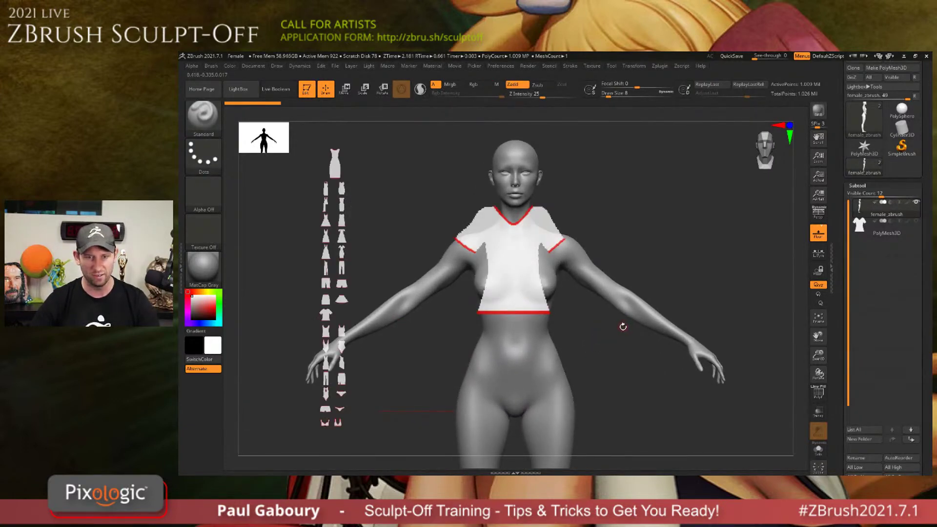
# Locate the commands for editing Spotlight and switching it on, toggling Spotlight off and on to demonstrate them.
pyautogui.click(592, 67)
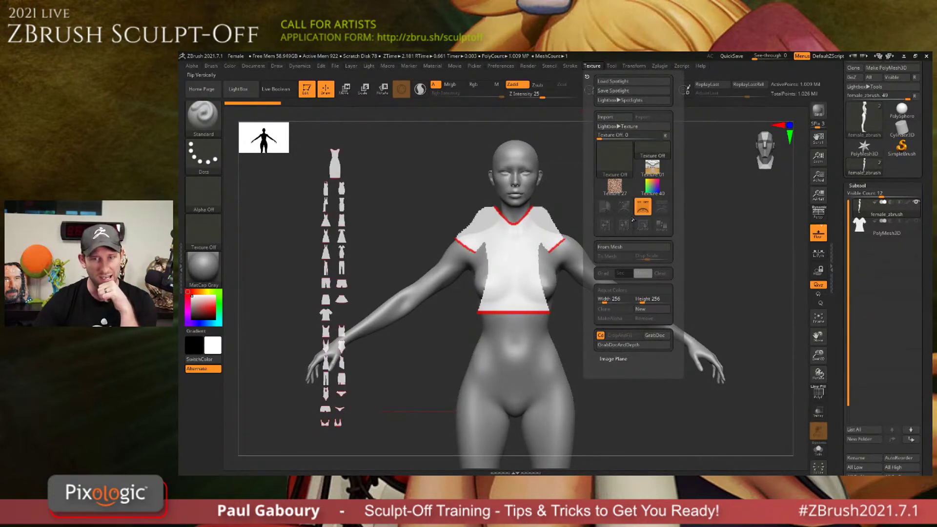
pyautogui.click(633, 65)
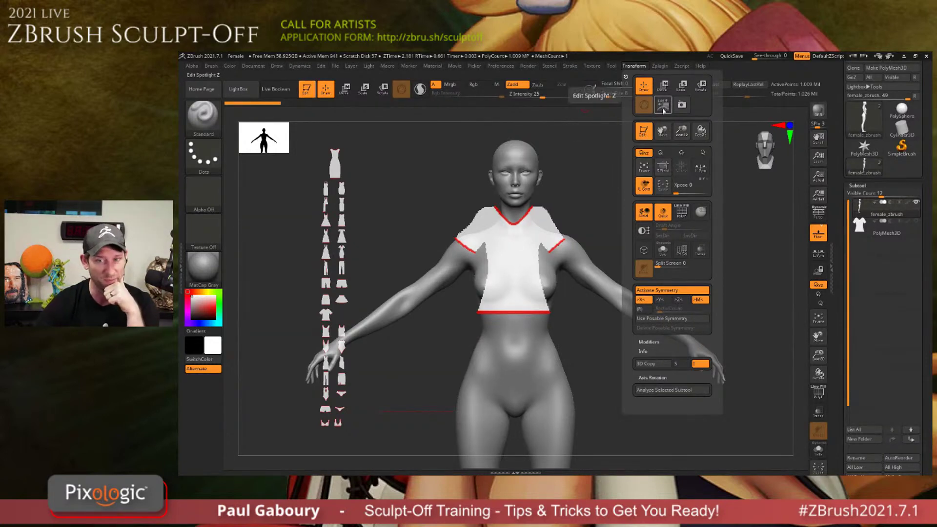
pyautogui.click(592, 65)
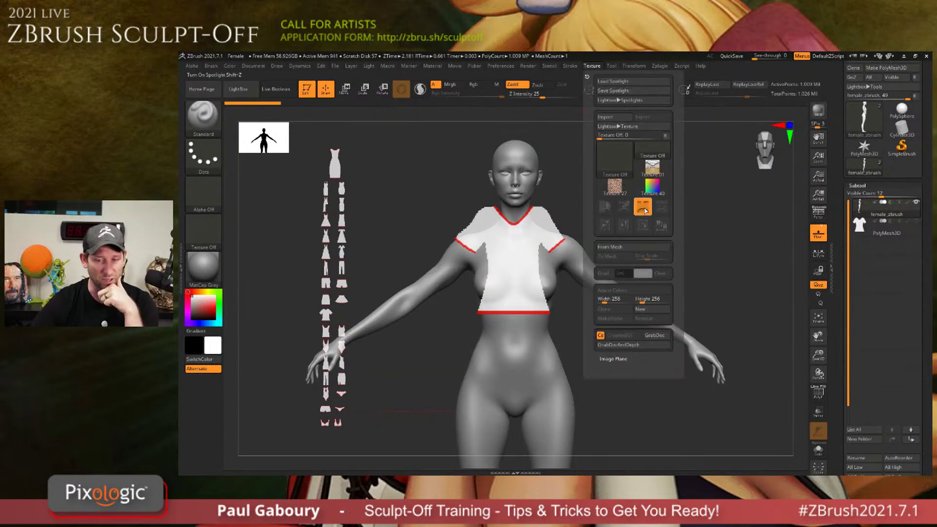
pyautogui.click(643, 209)
pyautogui.click(643, 208)
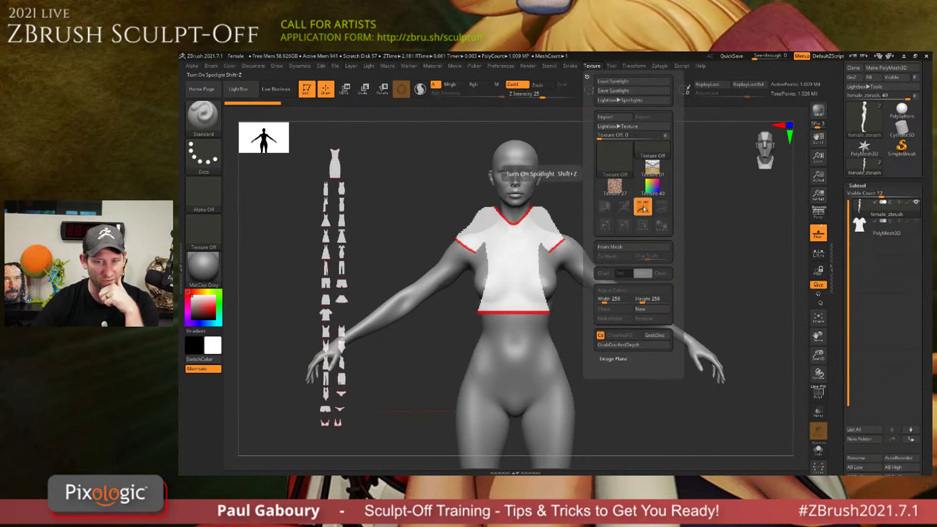
pyautogui.click(643, 208)
pyautogui.click(643, 209)
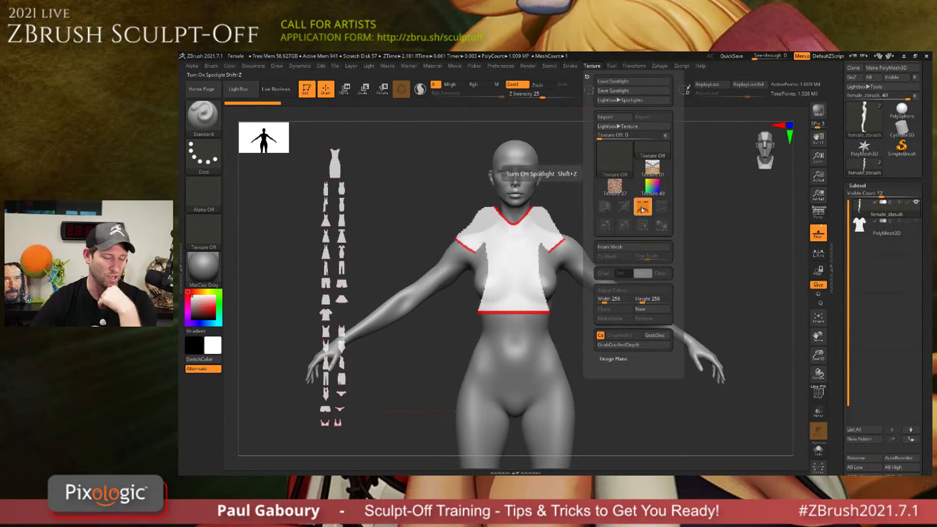
# Bring up the Spotlight dial, enlarge the T-shirt image to reach the hips, and generate a mesh subtool with Snapshot3D.
pyautogui.press('z')
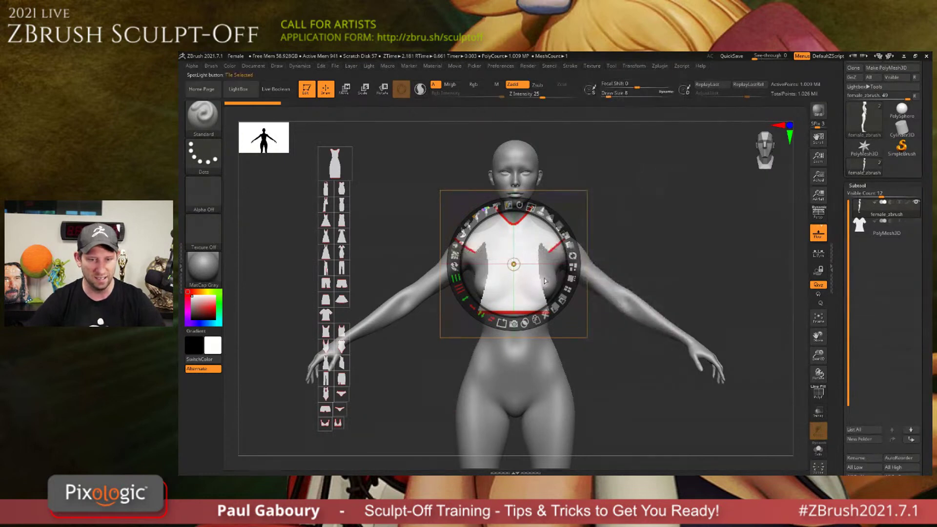
pyautogui.moveTo(536, 280)
pyautogui.mouseDown()
pyautogui.moveTo(569, 287)
pyautogui.moveTo(557, 416)
pyautogui.moveTo(529, 433)
pyautogui.moveTo(532, 195)
pyautogui.moveTo(556, 258)
pyautogui.moveTo(555, 313)
pyautogui.moveTo(595, 322)
pyautogui.moveTo(569, 302)
pyautogui.moveTo(543, 300)
pyautogui.moveTo(543, 310)
pyautogui.moveTo(591, 317)
pyautogui.moveTo(538, 314)
pyautogui.mouseUp()
pyautogui.moveTo(533, 255); pyautogui.dragTo(532, 255)
pyautogui.moveTo(543, 302); pyautogui.dragTo(545, 305)
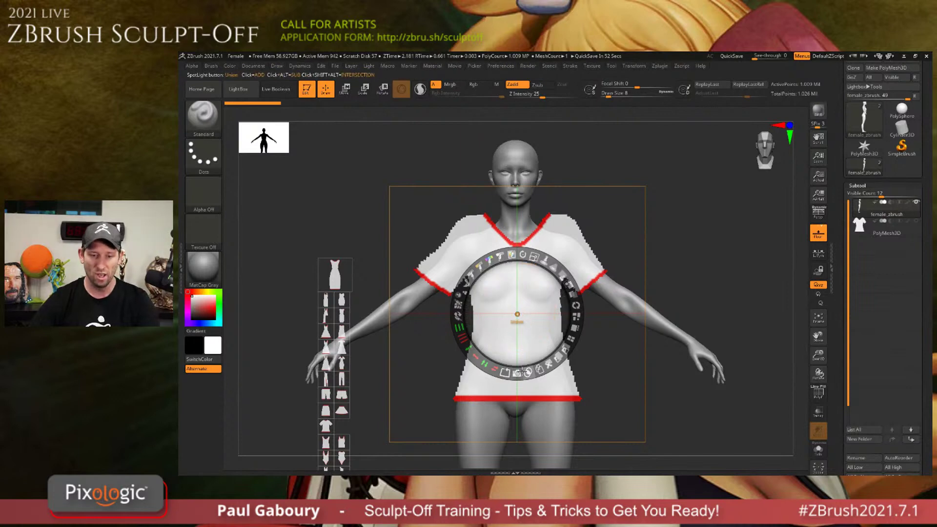
pyautogui.moveTo(517, 373); pyautogui.dragTo(506, 279)
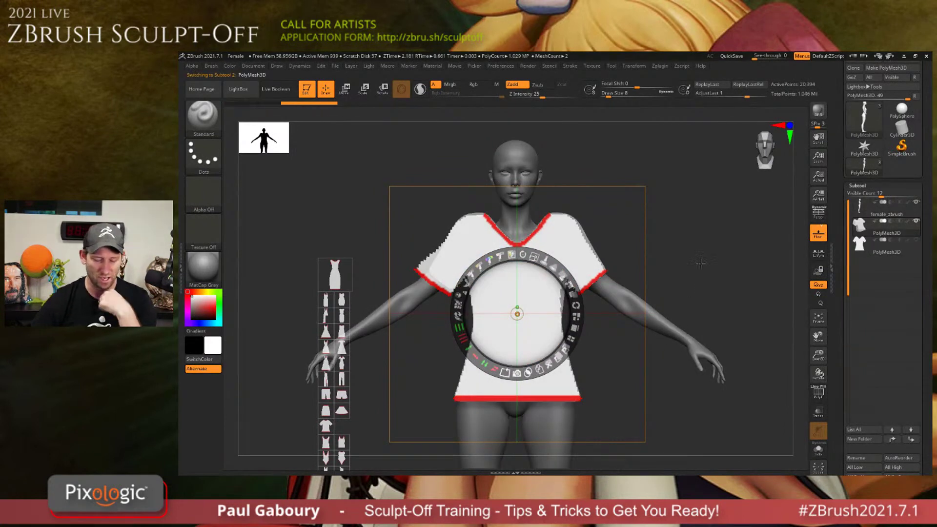
# Hide the Spotlight images and switch between the two T-shirt subtools to compare them, leaving the earlier, smaller shirt active and visible.
pyautogui.hotkey('shift', 'z')
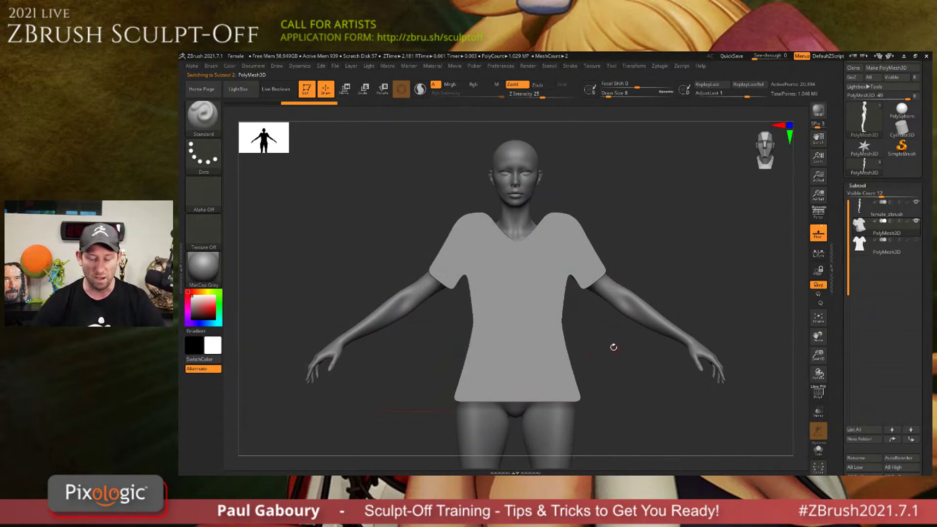
pyautogui.moveTo(868, 228)
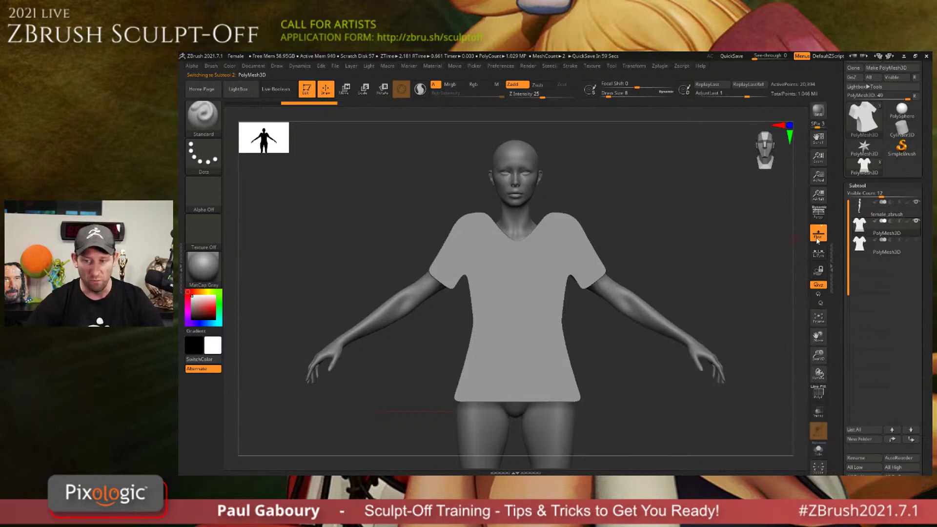
pyautogui.click(912, 249)
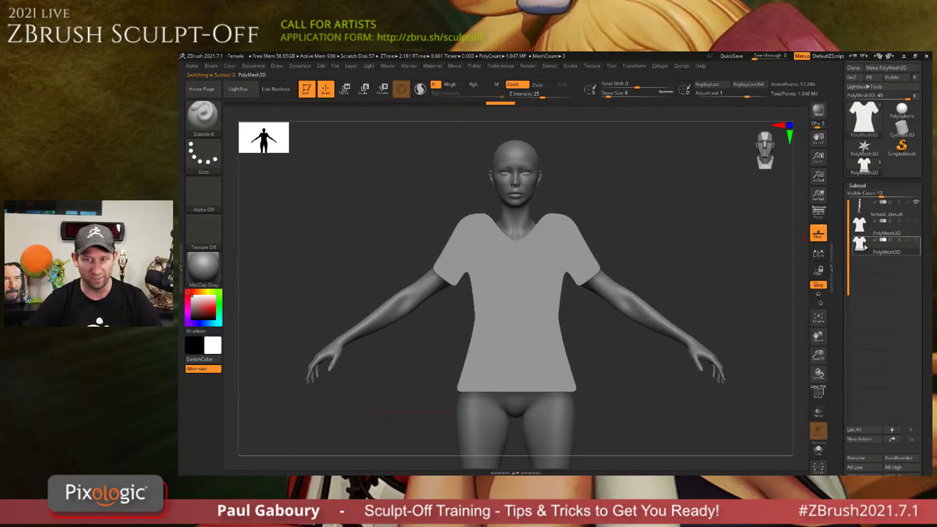
pyautogui.click(858, 233)
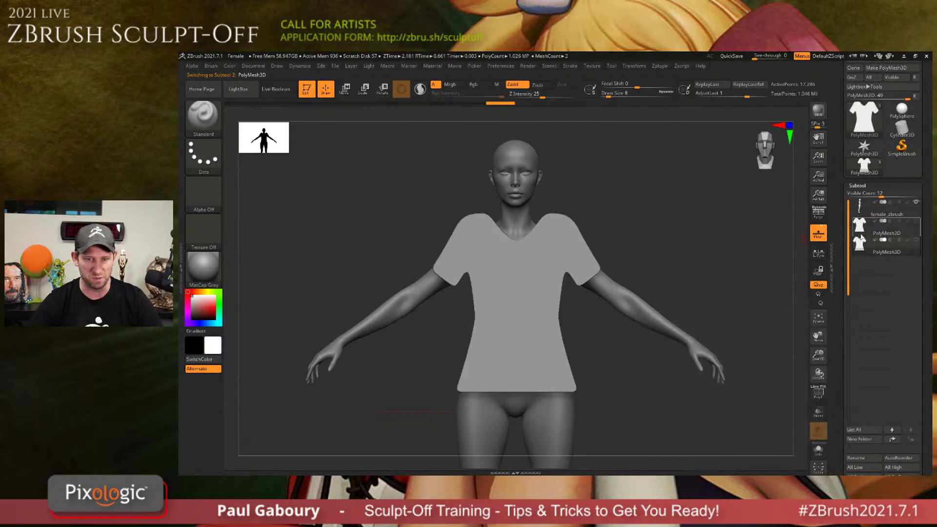
pyautogui.click(863, 246)
pyautogui.click(864, 232)
pyautogui.click(865, 244)
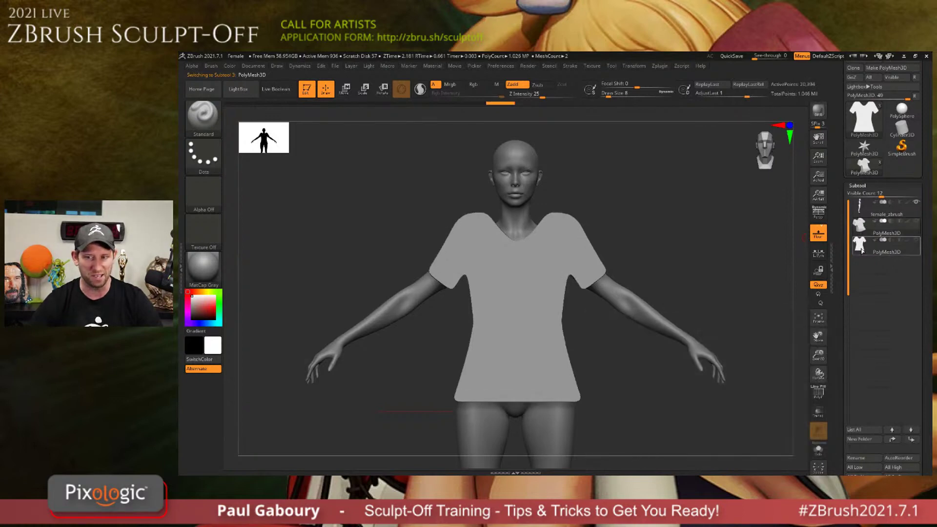
pyautogui.click(861, 249)
pyautogui.moveTo(861, 249)
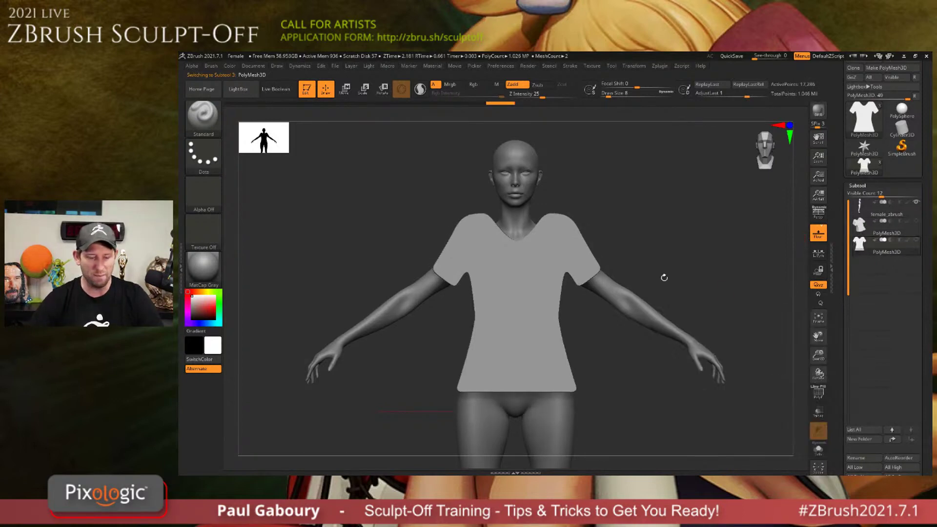
# Turn on polyframe display and orbit close to the T-shirt to examine its front and side polygroups.
pyautogui.hotkey('shift', 'f')
pyautogui.moveTo(696, 272); pyautogui.dragTo(682, 285)
pyautogui.moveTo(678, 288)
pyautogui.keyDown('alt'); pyautogui.mouseDown(button='right')
pyautogui.moveTo(632, 314)
pyautogui.moveTo(613, 295)
pyautogui.moveTo(593, 298)
pyautogui.mouseUp(button='right'); pyautogui.keyUp('alt')
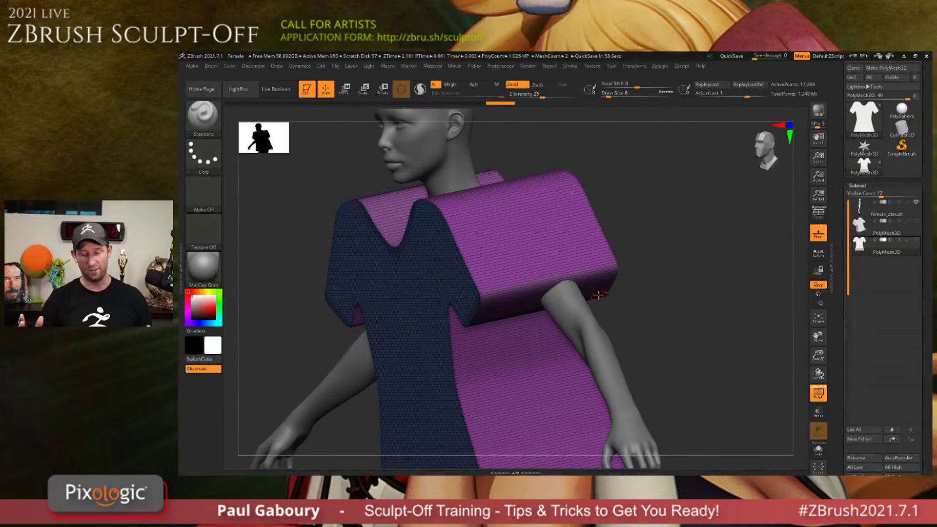
# Try stretching the T-shirt meshes front to back with the Gizmo and undo each depth change.
pyautogui.press('w')
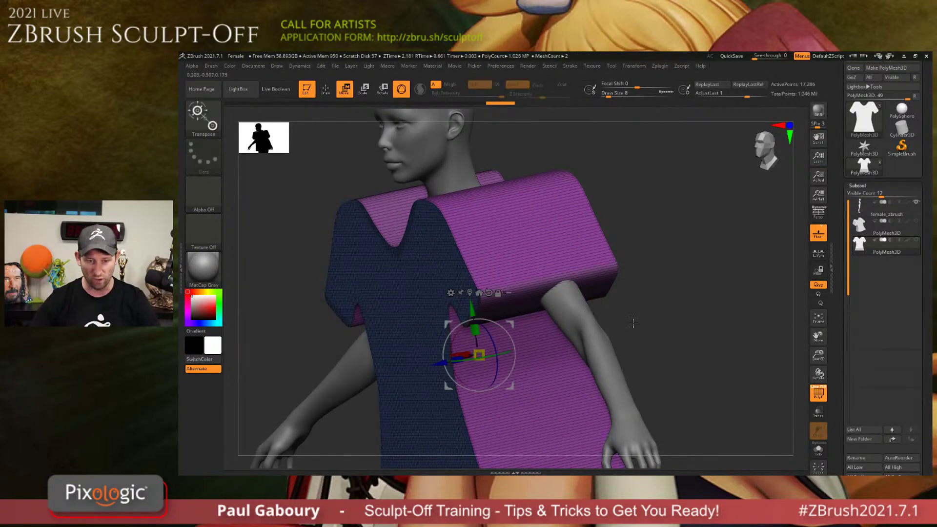
pyautogui.keyDown('shift'); pyautogui.moveTo(692, 330); pyautogui.dragTo(672, 286); pyautogui.keyUp('shift')
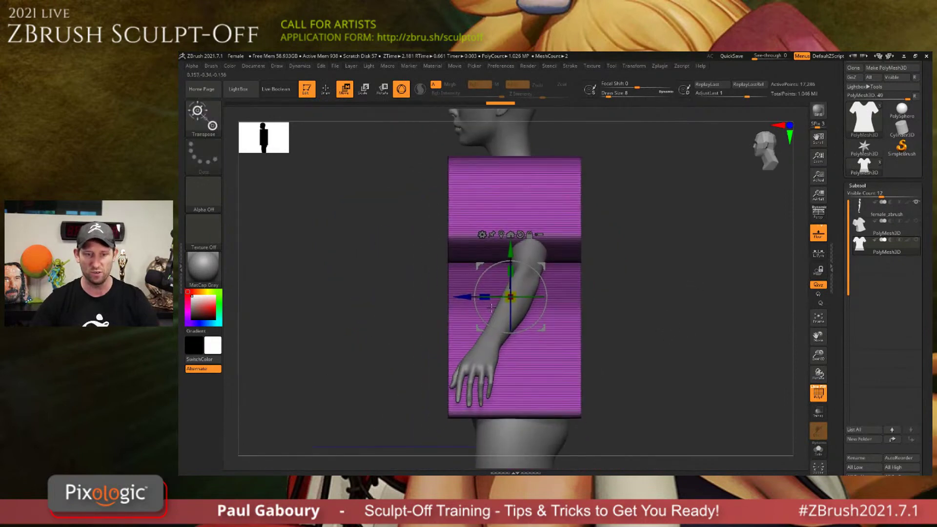
pyautogui.moveTo(482, 301)
pyautogui.mouseDown()
pyautogui.moveTo(503, 298)
pyautogui.moveTo(460, 309)
pyautogui.moveTo(507, 298)
pyautogui.moveTo(477, 300)
pyautogui.mouseUp()
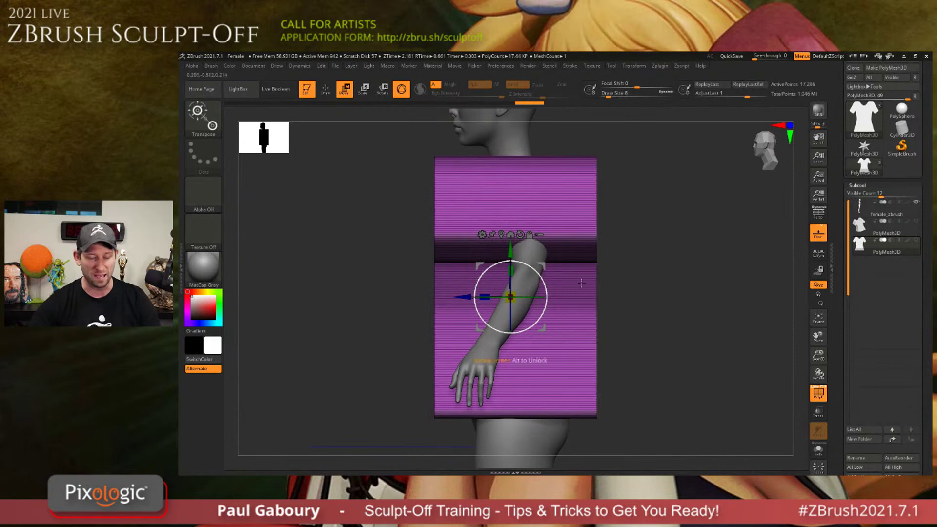
pyautogui.hotkey('ctrl', 'z')
pyautogui.moveTo(665, 279); pyautogui.dragTo(679, 294)
pyautogui.hotkey('ctrl', 'z')
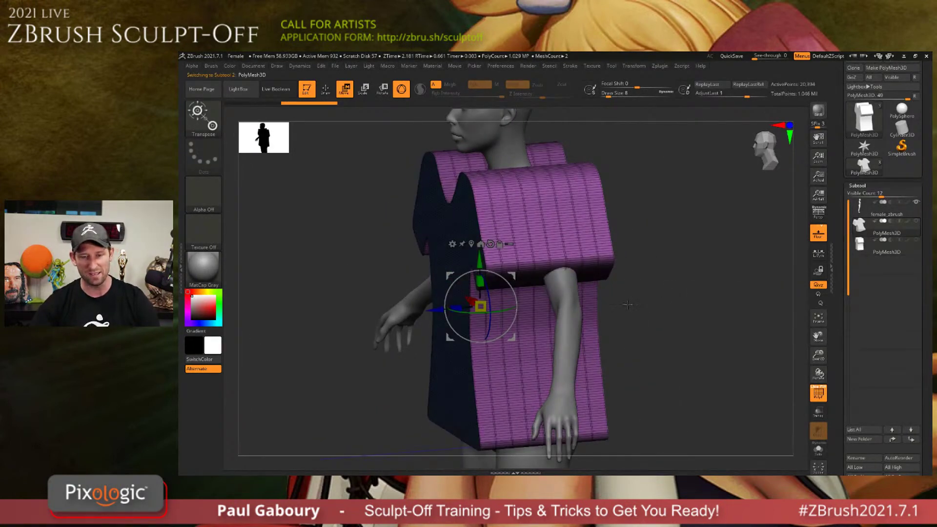
pyautogui.moveTo(455, 307)
pyautogui.mouseDown()
pyautogui.moveTo(573, 289)
pyautogui.moveTo(448, 310)
pyautogui.mouseUp()
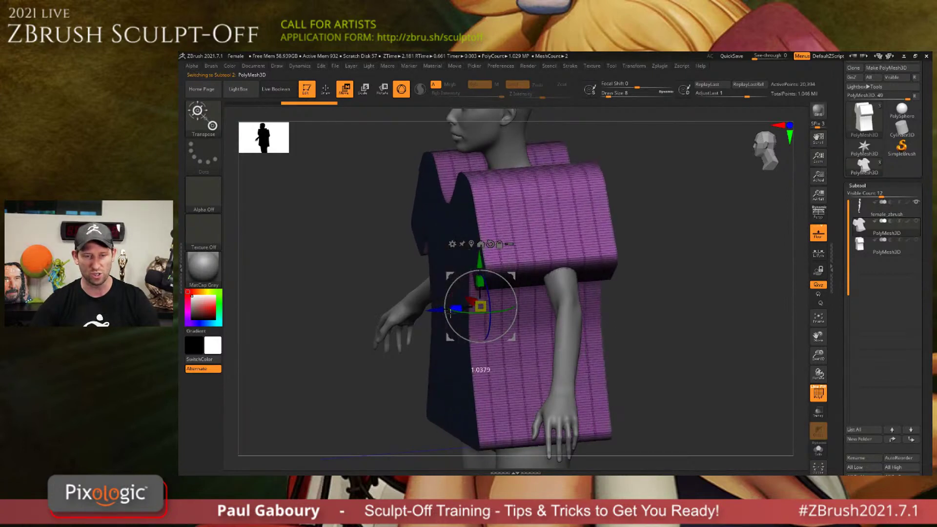
pyautogui.hotkey('ctrl', 'z')
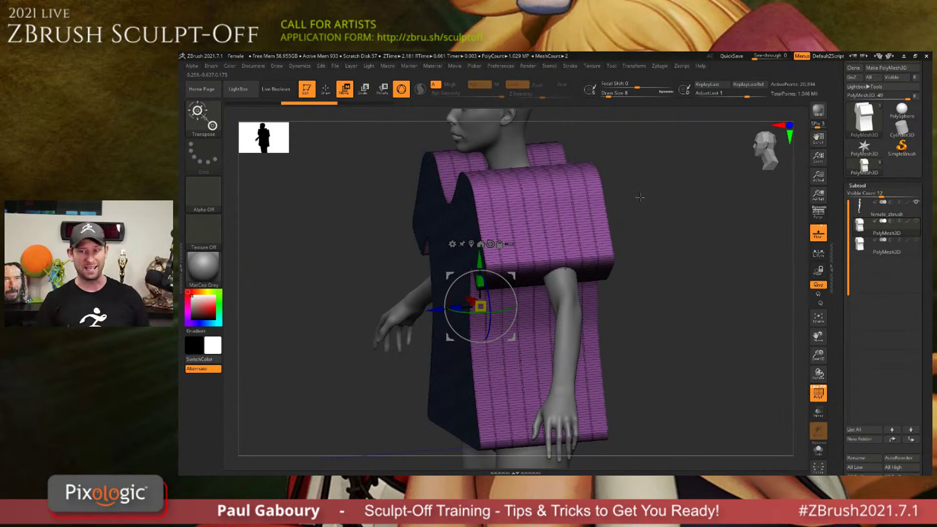
# Switch between the two T-shirt subtools, make the larger one active, and toggle the Spotlight images on and off.
pyautogui.keyDown('alt'); pyautogui.click(511, 203); pyautogui.keyUp('alt')
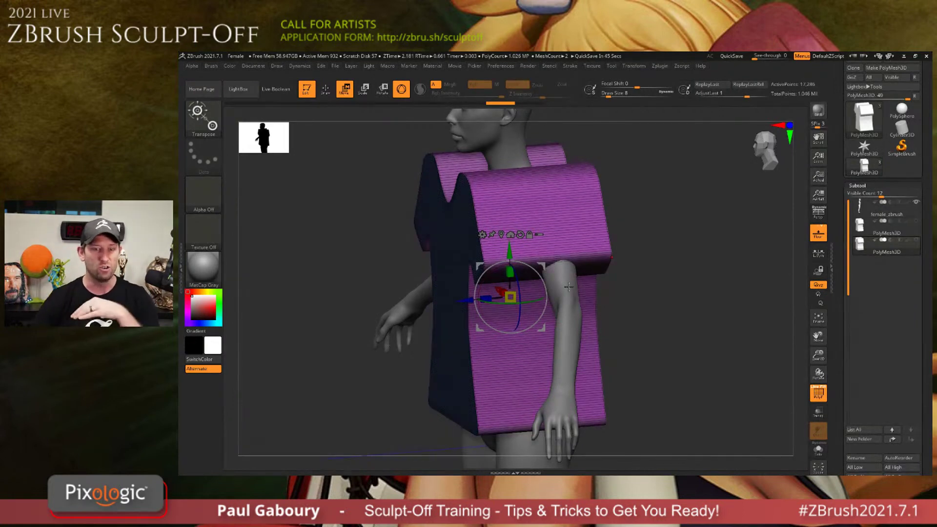
pyautogui.keyDown('alt'); pyautogui.click(554, 274); pyautogui.keyUp('alt')
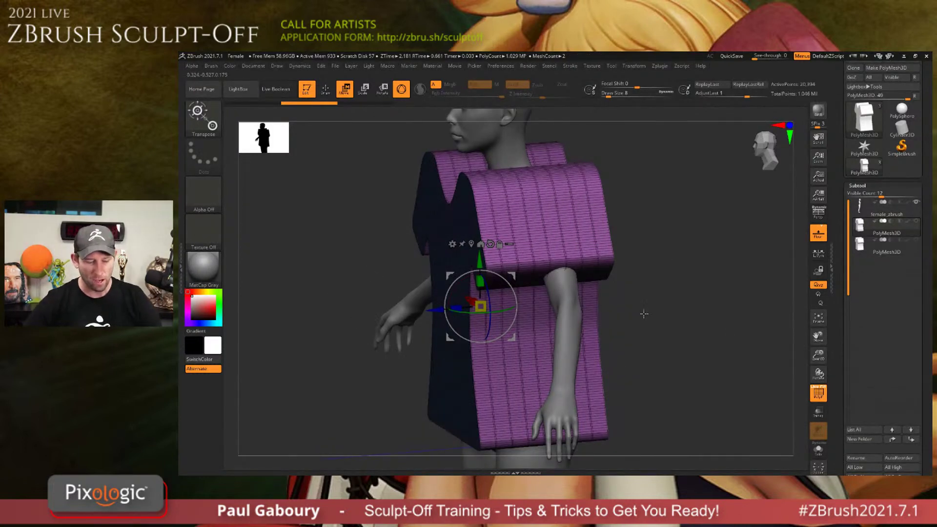
pyautogui.press('q')
pyautogui.hotkey('shift', 'z')
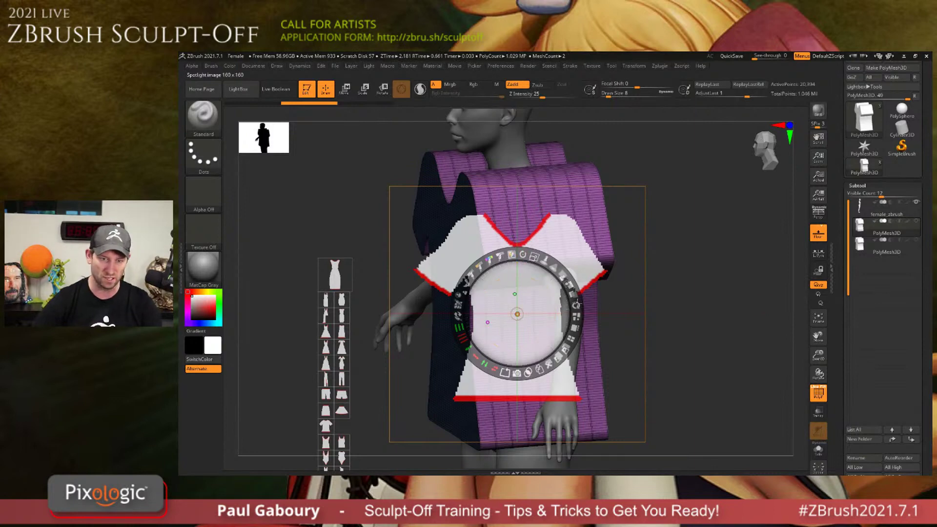
pyautogui.hotkey('shift', 'z')
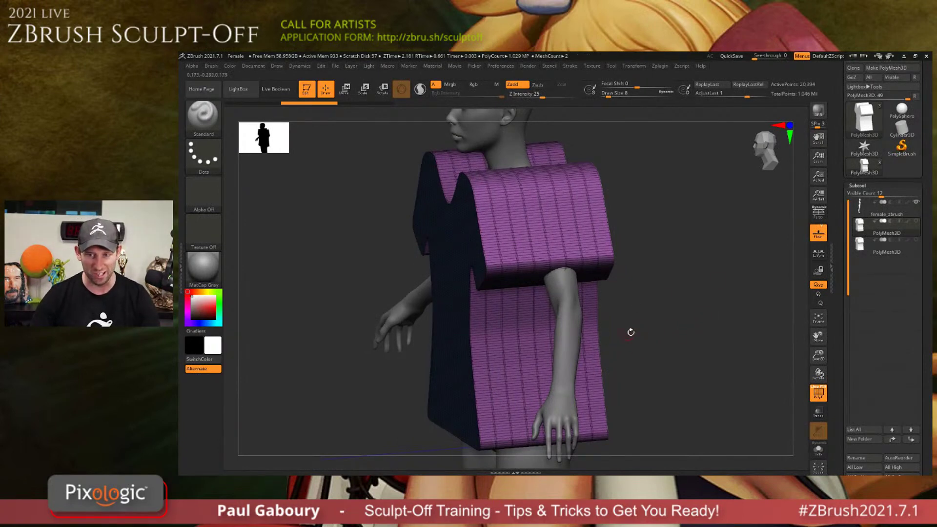
pyautogui.moveTo(631, 332)
pyautogui.mouseDown(button='right')
pyautogui.moveTo(656, 329)
pyautogui.moveTo(605, 337)
pyautogui.moveTo(560, 328)
pyautogui.moveTo(493, 301)
pyautogui.moveTo(482, 285)
pyautogui.mouseUp(button='right')
pyautogui.hotkey('shift', 'z')
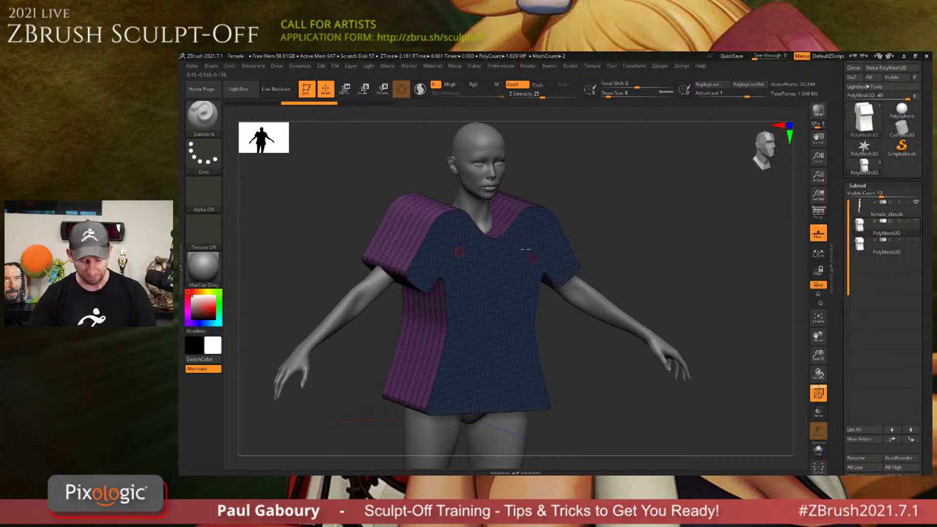
# Isolate the T-shirt's front polygroup to examine its edges, and show the whole shirt again.
pyautogui.click(857, 186)
pyautogui.moveTo(508, 272)
pyautogui.mouseDown(button='right')
pyautogui.moveTo(489, 256)
pyautogui.moveTo(519, 295)
pyautogui.moveTo(628, 291)
pyautogui.mouseUp(button='right')
pyautogui.keyDown('ctrl'); pyautogui.keyDown('shift'); pyautogui.click(527, 298); pyautogui.keyUp('shift'); pyautogui.keyUp('ctrl')
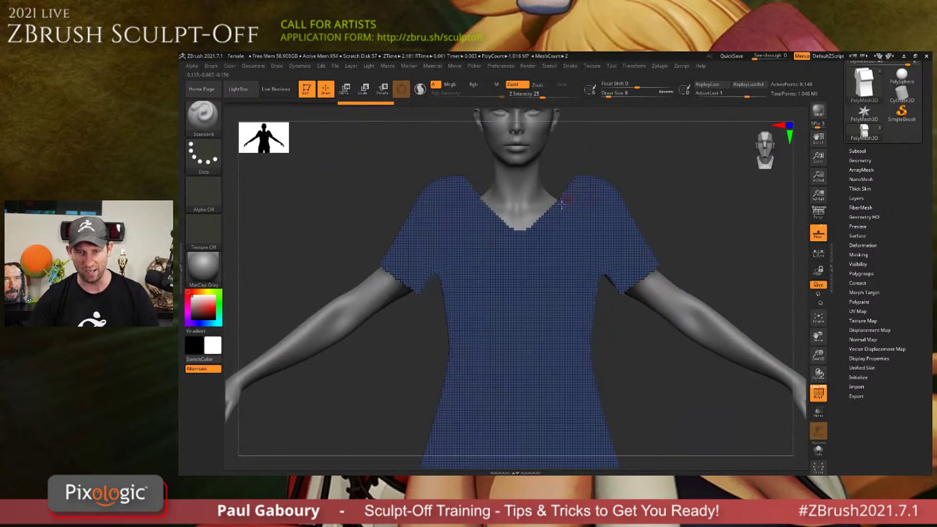
pyautogui.keyDown('ctrl'); pyautogui.keyDown('shift'); pyautogui.click(640, 357); pyautogui.keyUp('shift'); pyautogui.keyUp('ctrl')
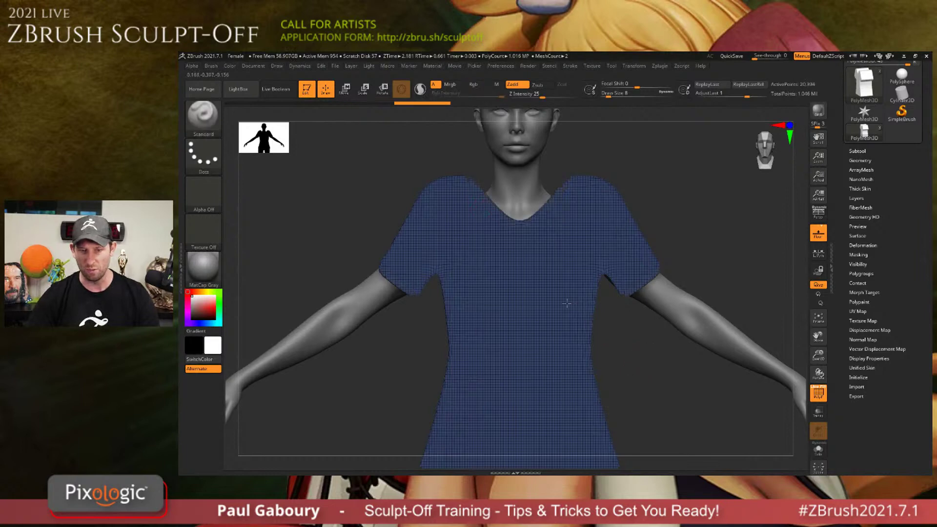
# Smooth the T-shirt's polygroup borders with Polish By Groups, and isolate the front panel to check the neckline before restoring the shirt.
pyautogui.keyDown('alt'); pyautogui.moveTo(544, 244); pyautogui.dragTo(523, 301, button='right'); pyautogui.keyUp('alt')
pyautogui.moveTo(523, 302)
pyautogui.keyDown('ctrl'); pyautogui.mouseDown(button='right')
pyautogui.moveTo(513, 289)
pyautogui.moveTo(526, 338)
pyautogui.moveTo(564, 351)
pyautogui.mouseUp(button='right'); pyautogui.keyUp('ctrl')
pyautogui.click(863, 245)
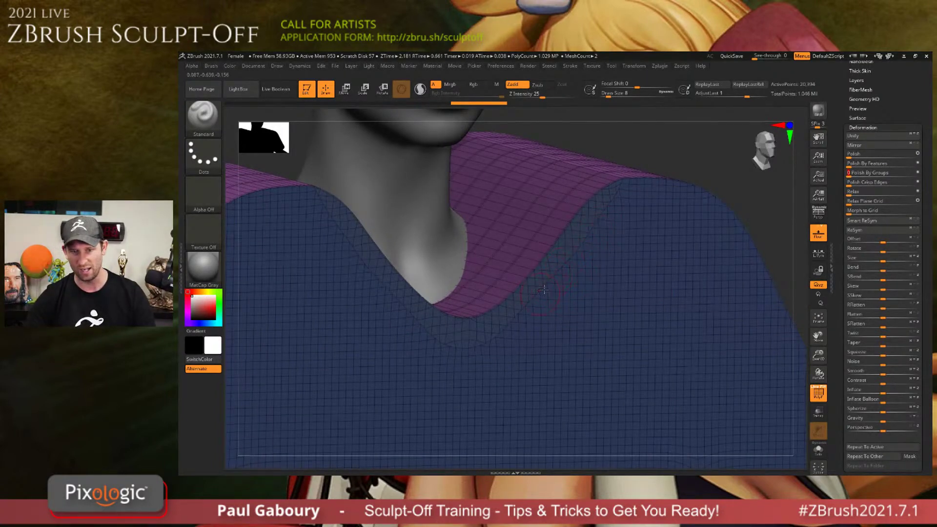
pyautogui.press('shift')
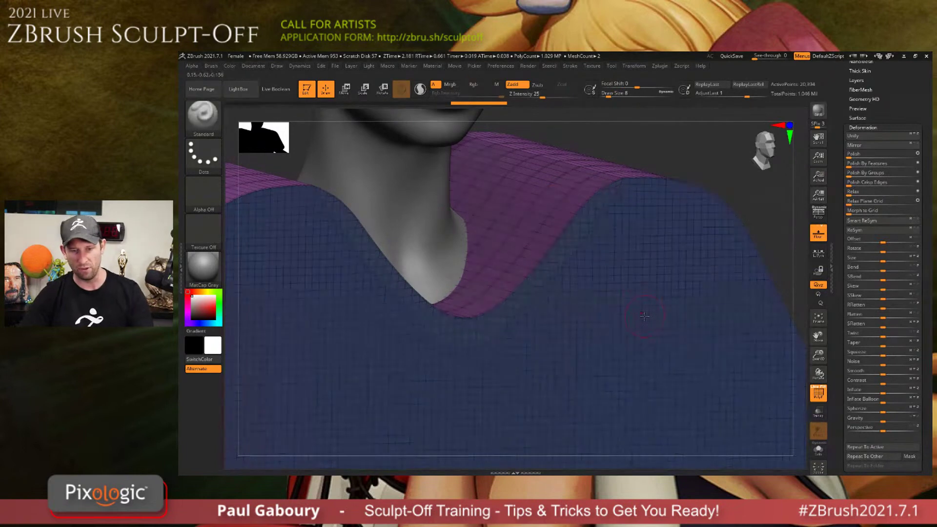
pyautogui.keyDown('ctrl'); pyautogui.keyDown('shift'); pyautogui.click(658, 311); pyautogui.keyUp('shift'); pyautogui.keyUp('ctrl')
pyautogui.moveTo(660, 311)
pyautogui.keyDown('ctrl'); pyautogui.mouseDown(button='right')
pyautogui.moveTo(658, 274)
pyautogui.moveTo(642, 334)
pyautogui.moveTo(588, 277)
pyautogui.mouseUp(button='right'); pyautogui.keyUp('ctrl')
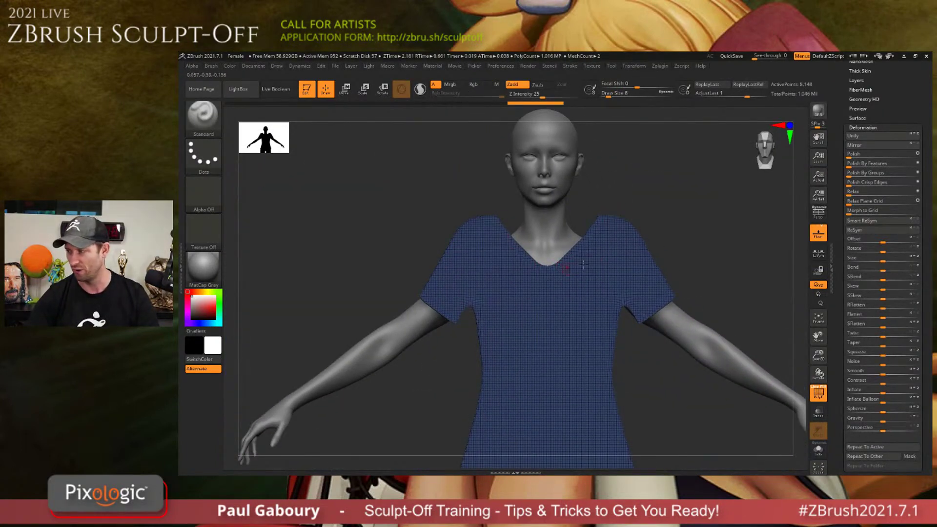
pyautogui.keyDown('ctrl'); pyautogui.keyDown('shift'); pyautogui.click(545, 273); pyautogui.keyUp('shift'); pyautogui.keyUp('ctrl')
pyautogui.moveTo(545, 273); pyautogui.dragTo(570, 285, button='right')
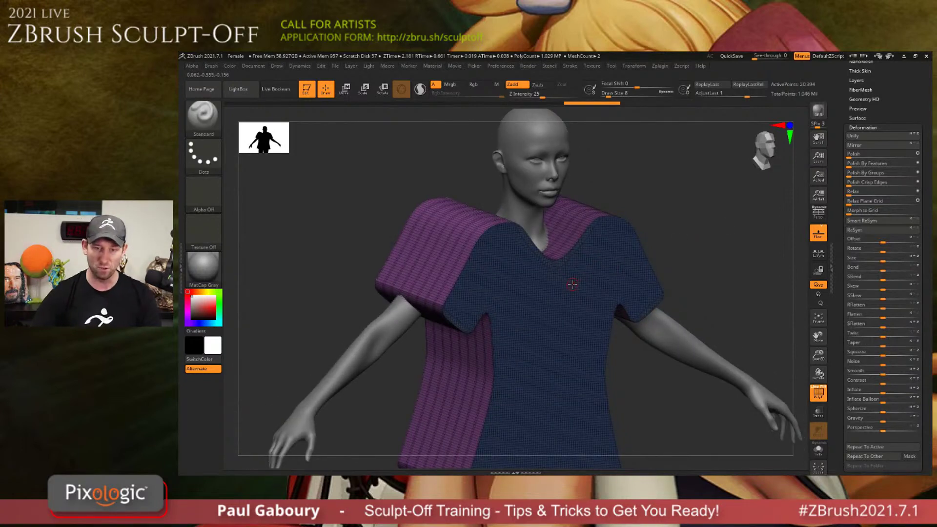
# Isolate the trim bands at the neckline, sleeves and hem, and invert visibility to view the shirt without them.
pyautogui.keyDown('ctrl'); pyautogui.moveTo(568, 259); pyautogui.dragTo(573, 273, button='right'); pyautogui.keyUp('ctrl')
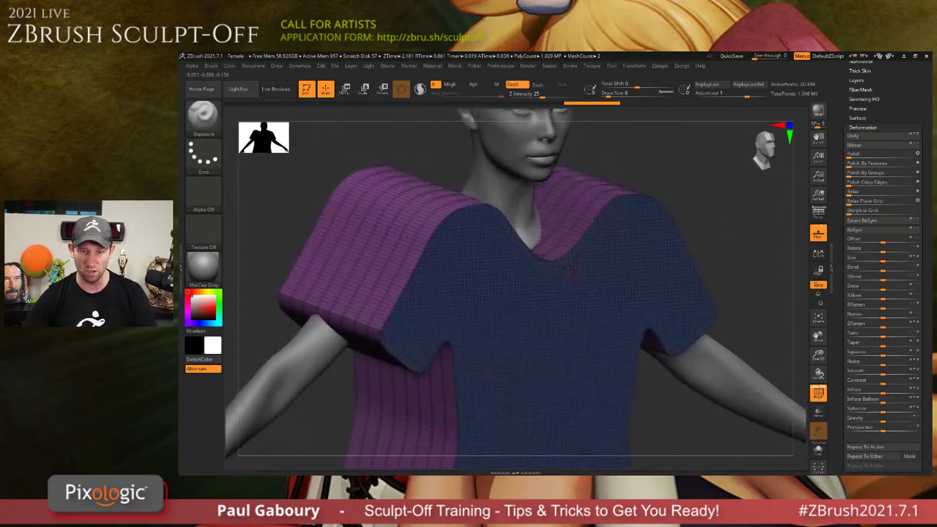
pyautogui.keyDown('ctrl'); pyautogui.keyDown('alt'); pyautogui.keyDown('shift'); pyautogui.click(548, 263); pyautogui.keyUp('shift'); pyautogui.keyUp('alt'); pyautogui.keyUp('ctrl')
pyautogui.keyDown('ctrl'); pyautogui.moveTo(609, 288); pyautogui.dragTo(584, 415, button='right'); pyautogui.keyUp('ctrl')
pyautogui.moveTo(621, 300); pyautogui.dragTo(584, 323, button='right')
pyautogui.press('space')
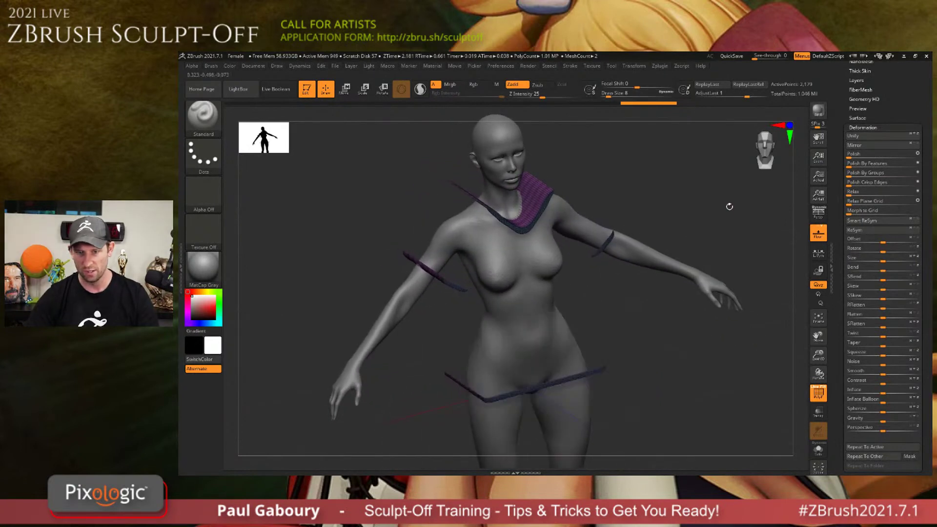
pyautogui.keyDown('ctrl'); pyautogui.keyDown('shift'); pyautogui.click(572, 326); pyautogui.keyUp('shift'); pyautogui.keyUp('ctrl')
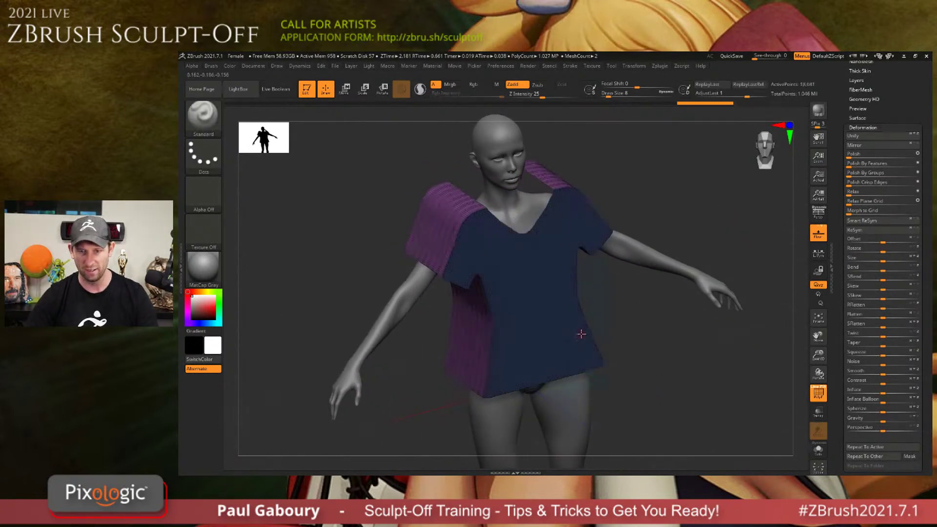
pyautogui.moveTo(590, 332); pyautogui.dragTo(571, 308, button='right')
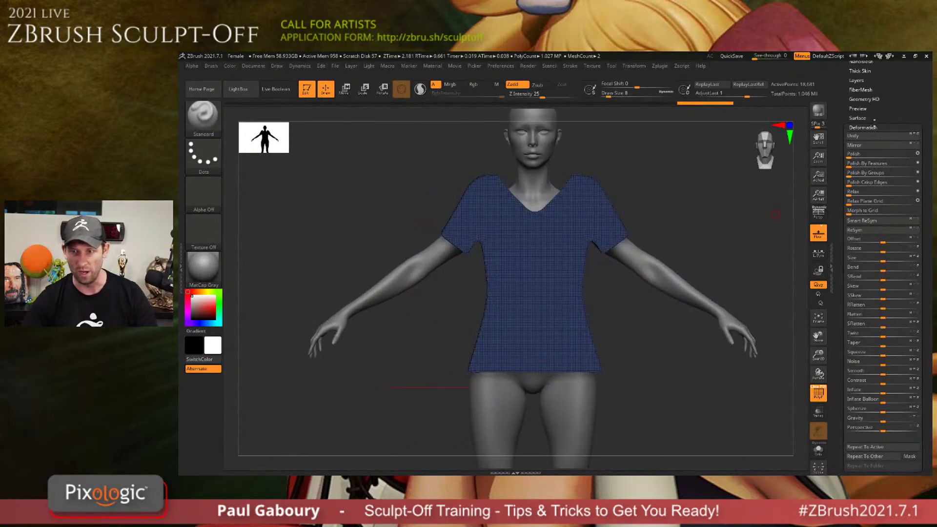
# Open the Geometry settings, isolate the front neckline strip and the neckline's depth band in turn, and restore the full shirt.
pyautogui.click(873, 128)
pyautogui.scroll(3, 878, 195)
pyautogui.click(882, 209)
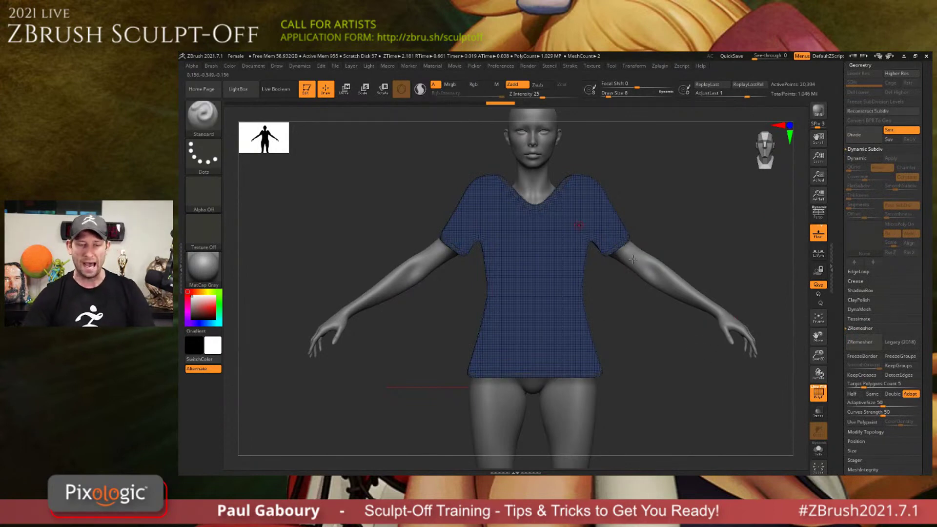
pyautogui.keyDown('ctrl'); pyautogui.moveTo(633, 259); pyautogui.dragTo(539, 330, button='right'); pyautogui.keyUp('ctrl')
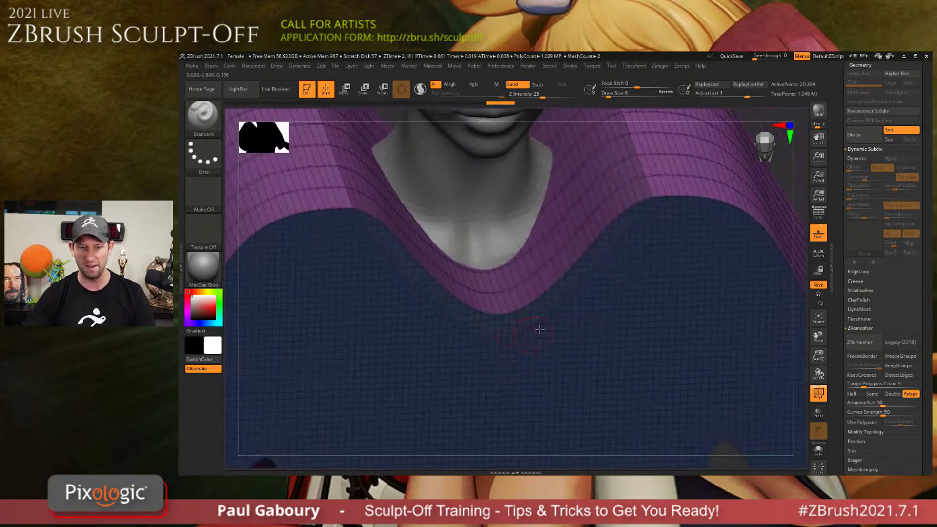
pyautogui.keyDown('ctrl'); pyautogui.keyDown('shift'); pyautogui.click(512, 324); pyautogui.keyUp('shift'); pyautogui.keyUp('ctrl')
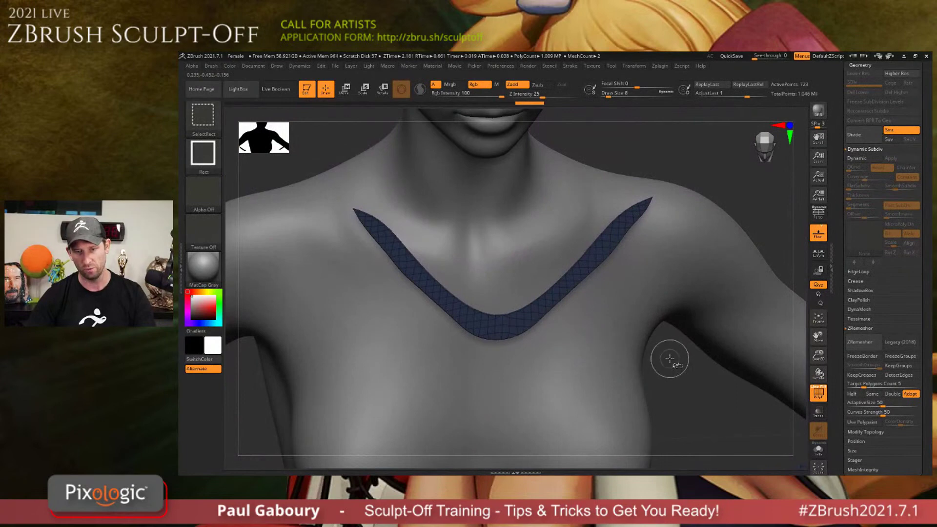
pyautogui.keyDown('ctrl'); pyautogui.keyDown('shift'); pyautogui.click(670, 359); pyautogui.keyUp('shift'); pyautogui.keyUp('ctrl')
pyautogui.keyDown('ctrl'); pyautogui.keyDown('shift'); pyautogui.click(498, 294); pyautogui.keyUp('shift'); pyautogui.keyUp('ctrl')
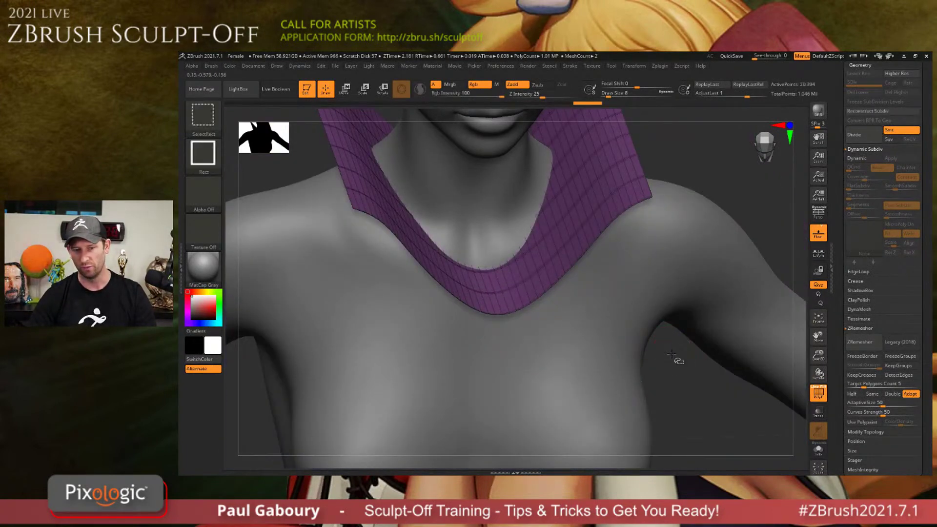
pyautogui.keyDown('ctrl'); pyautogui.keyDown('shift'); pyautogui.click(673, 349); pyautogui.keyUp('shift'); pyautogui.keyUp('ctrl')
pyautogui.keyDown('ctrl'); pyautogui.moveTo(508, 318); pyautogui.dragTo(570, 298, button='right'); pyautogui.keyUp('ctrl')
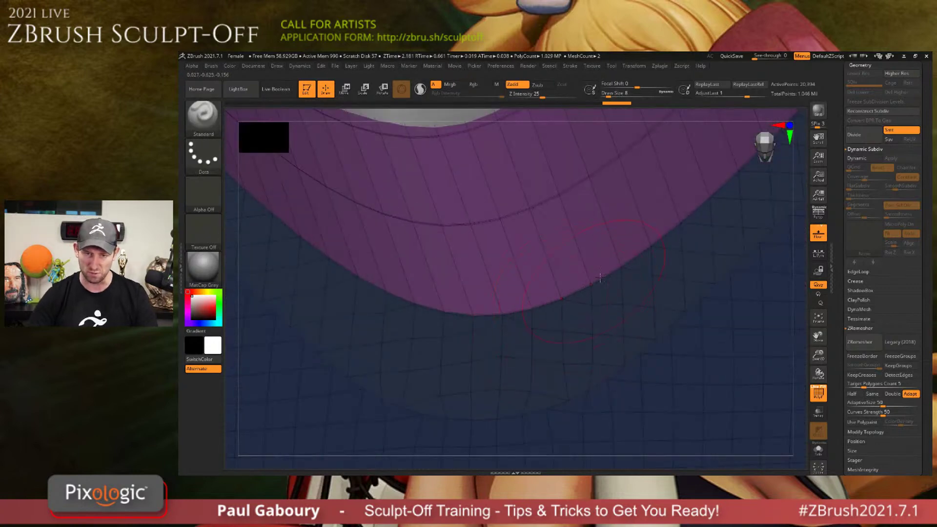
# Set Draw Size to 1, isolate the shirt's neck, sleeve and hem trim bands, and invert visibility to hide them.
pyautogui.write('s')
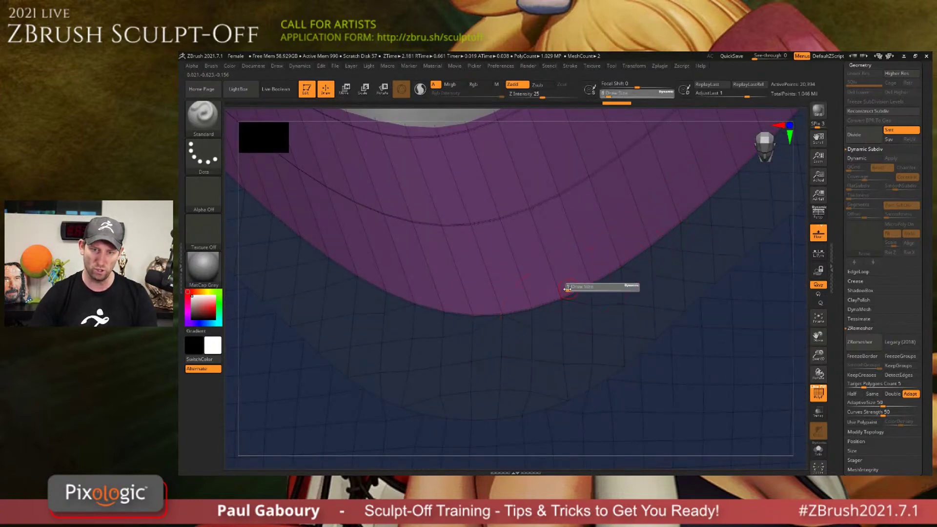
pyautogui.write('1')
pyautogui.press('Return')
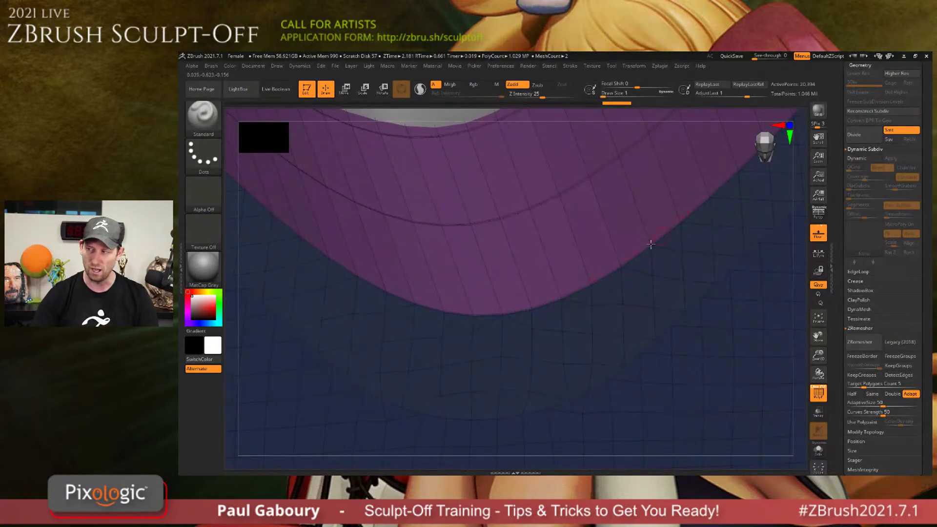
pyautogui.keyDown('ctrl'); pyautogui.keyDown('shift'); pyautogui.click(536, 310); pyautogui.keyUp('shift'); pyautogui.keyUp('ctrl')
pyautogui.press('f')
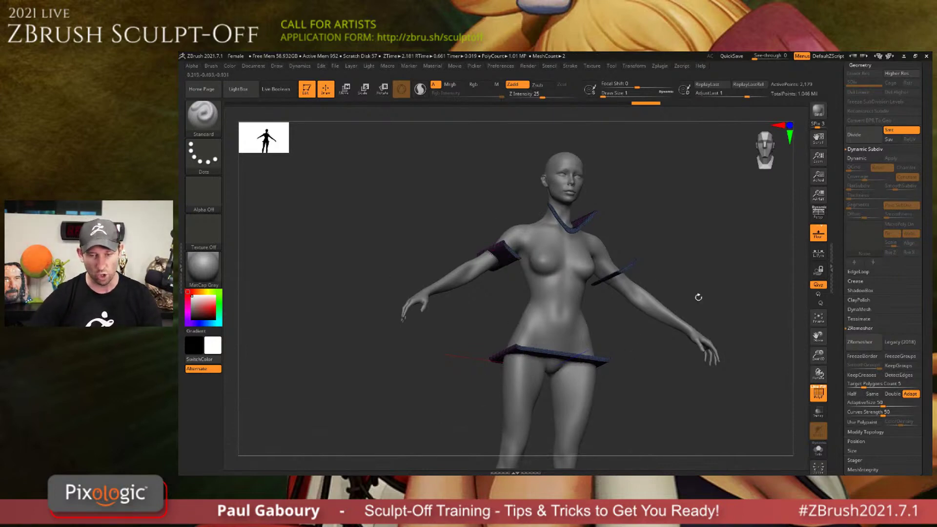
pyautogui.hotkey('ctrl', 'shift')
pyautogui.keyDown('ctrl'); pyautogui.keyDown('shift'); pyautogui.click(745, 278); pyautogui.keyUp('shift'); pyautogui.keyUp('ctrl')
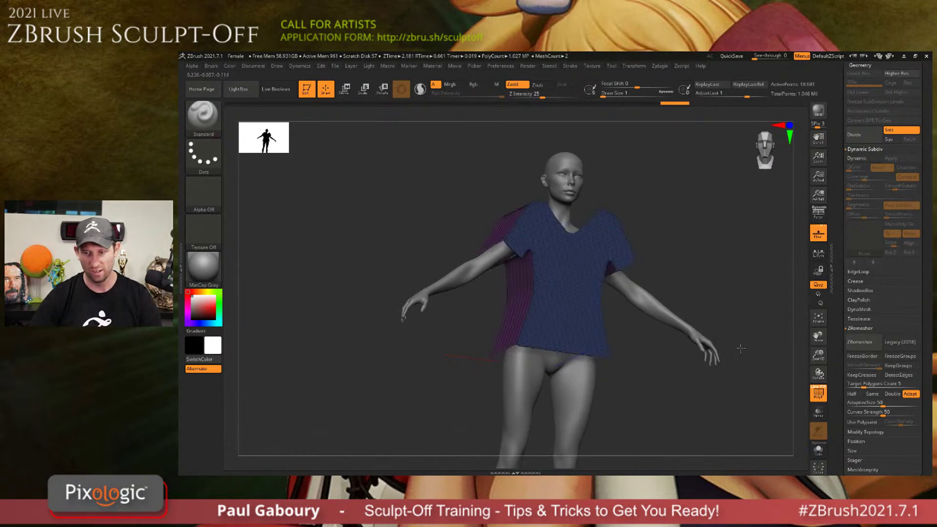
# Delete the hidden trim geometry from the T-shirt, leaving the neck, sleeves and hem open.
pyautogui.click(866, 329)
pyautogui.click(865, 337)
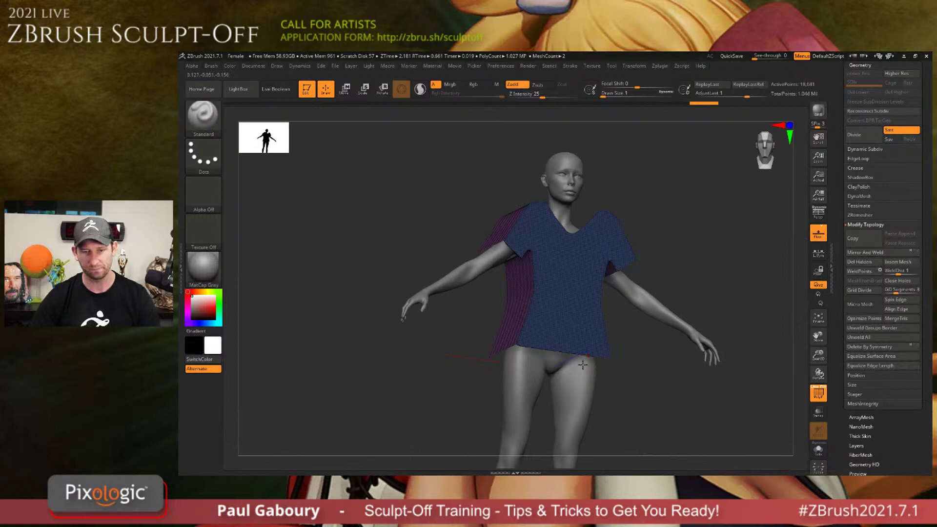
pyautogui.moveTo(585, 362); pyautogui.dragTo(543, 293, button='right')
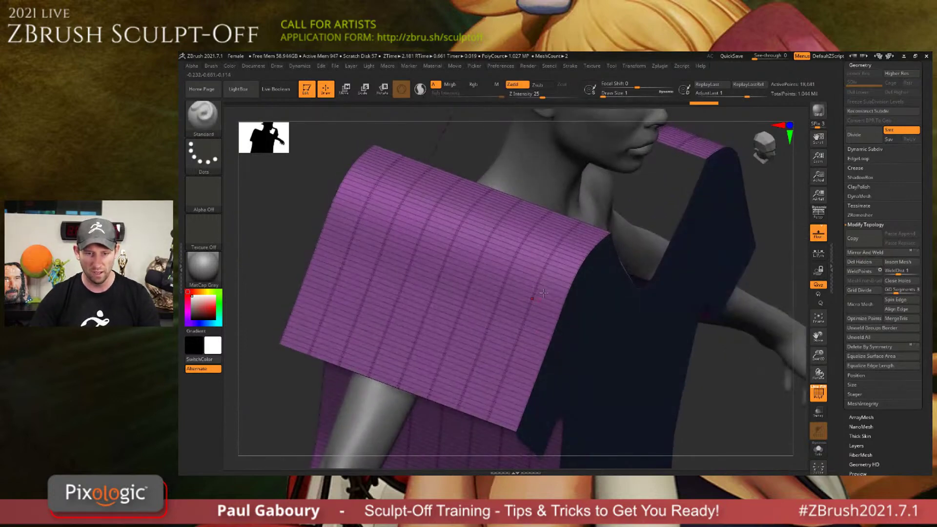
# Remove all creases from the T-shirt mesh and turn off polyframe display.
pyautogui.click(855, 168)
pyautogui.click(898, 196)
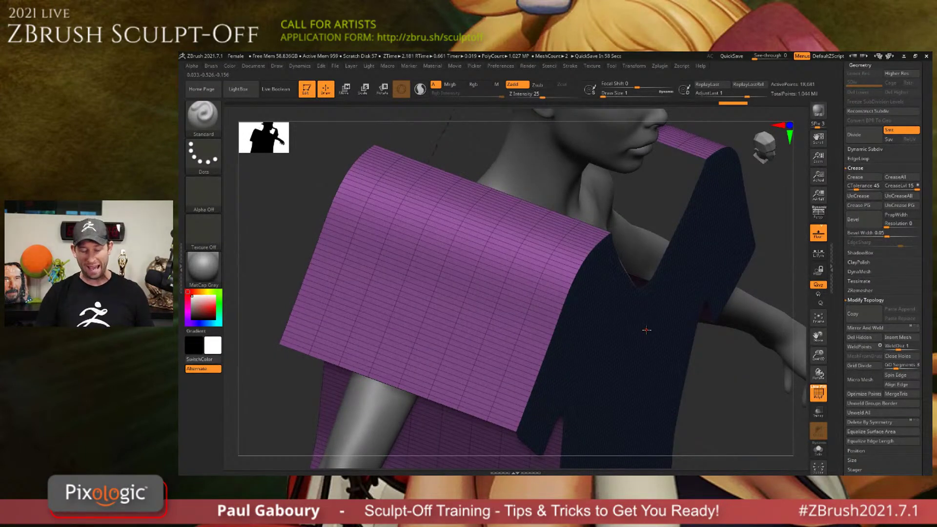
pyautogui.moveTo(646, 329); pyautogui.dragTo(562, 307)
pyautogui.hotkey('shift', 'f')
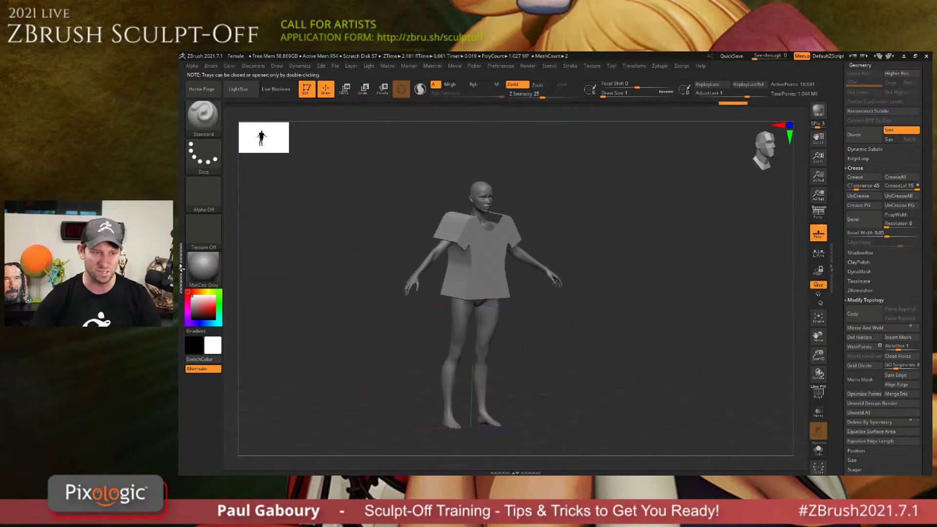
# Replace the docked Render palette with the Dynamics palette in the side tray.
pyautogui.click(183, 261)
pyautogui.scroll(5, 267, 169)
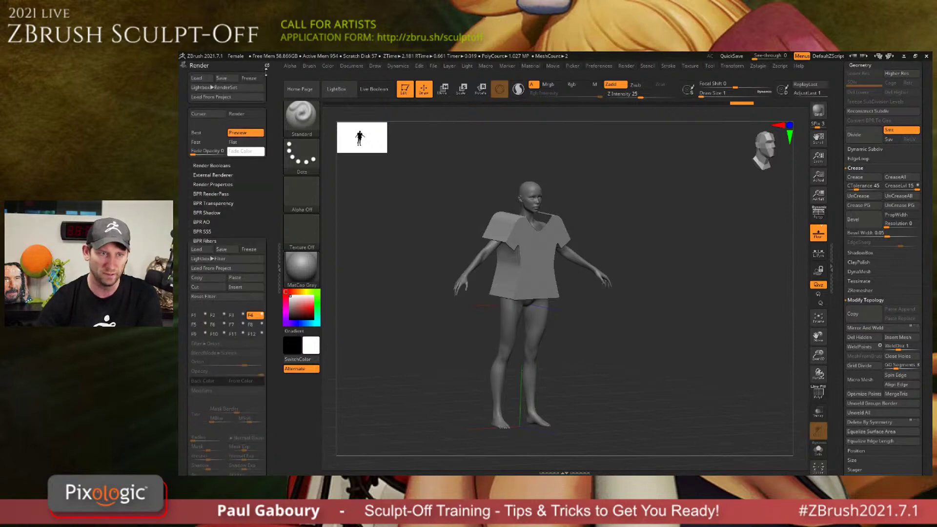
pyautogui.moveTo(265, 65); pyautogui.dragTo(734, 200)
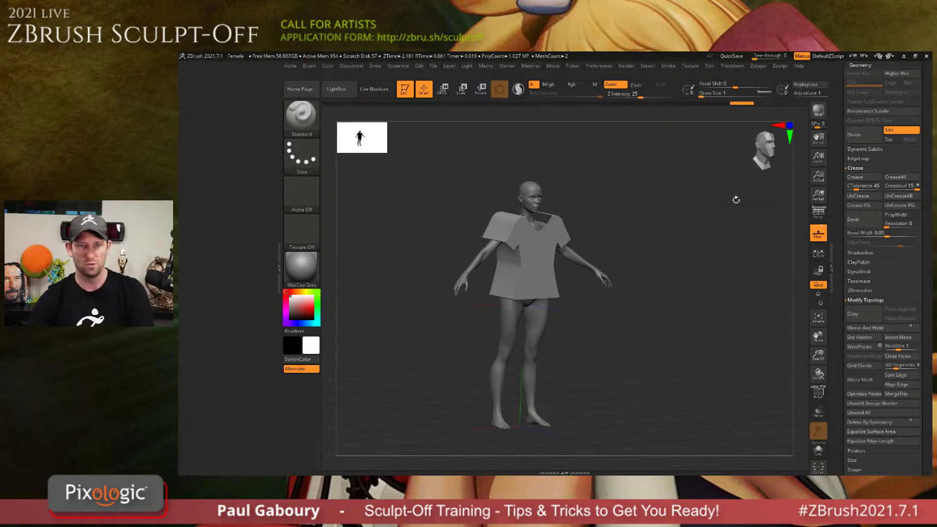
pyautogui.click(398, 66)
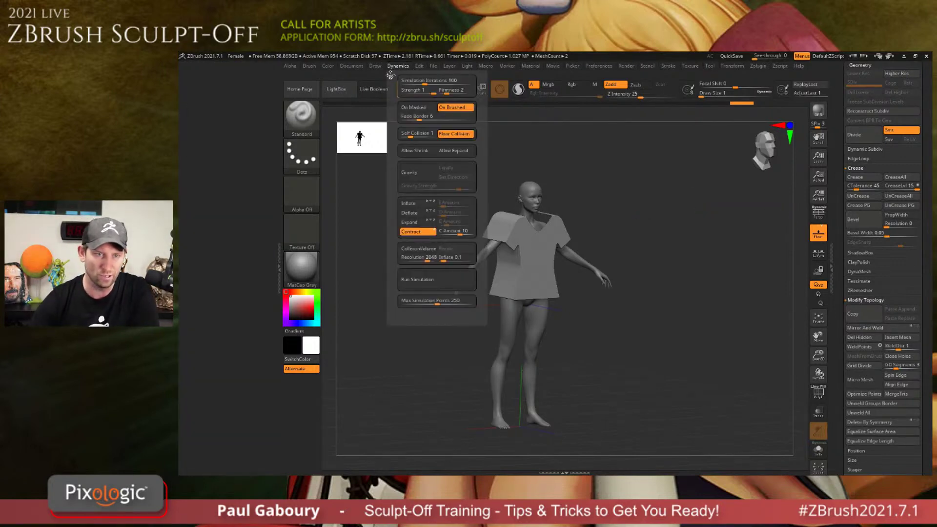
pyautogui.moveTo(390, 77); pyautogui.dragTo(188, 100)
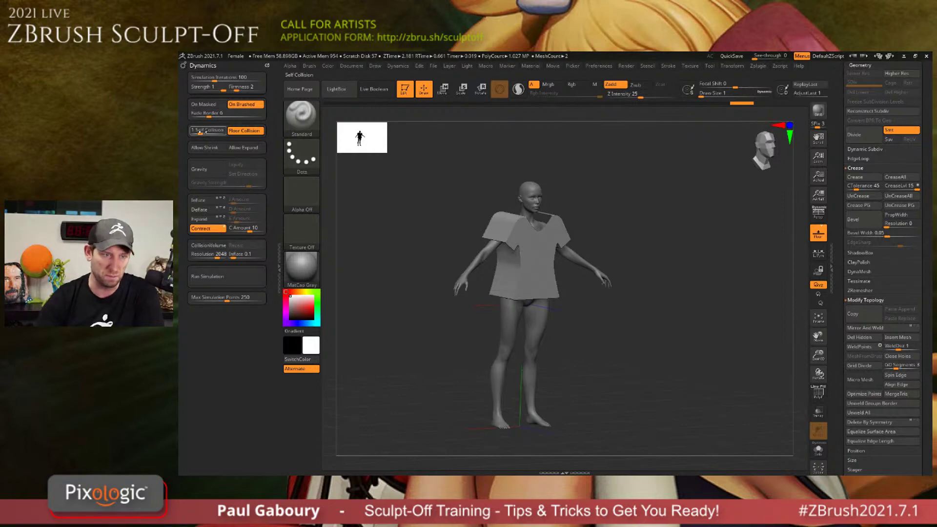
# Set Self Collision to 0 and Contract Amount to 1, and switch the simulation force from Contract to Gravity.
pyautogui.moveTo(202, 132); pyautogui.dragTo(189, 131)
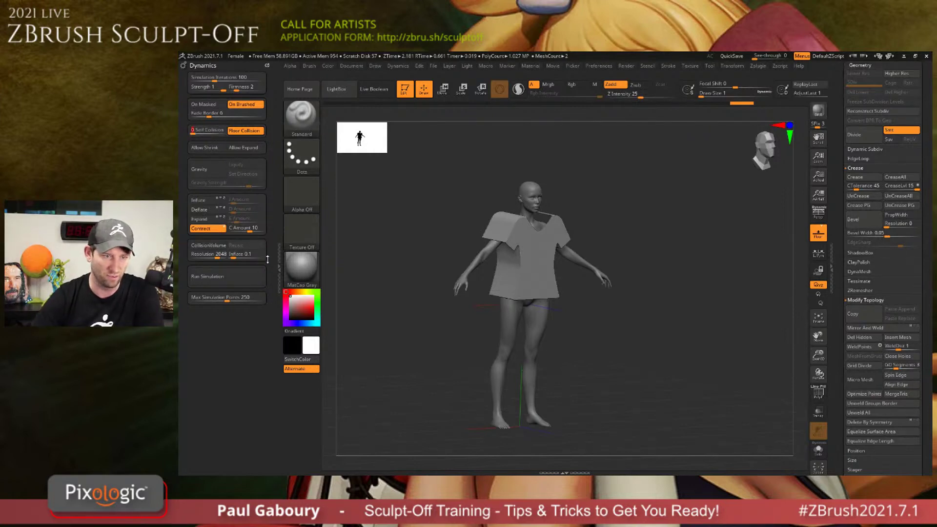
pyautogui.click(253, 228)
pyautogui.write('1')
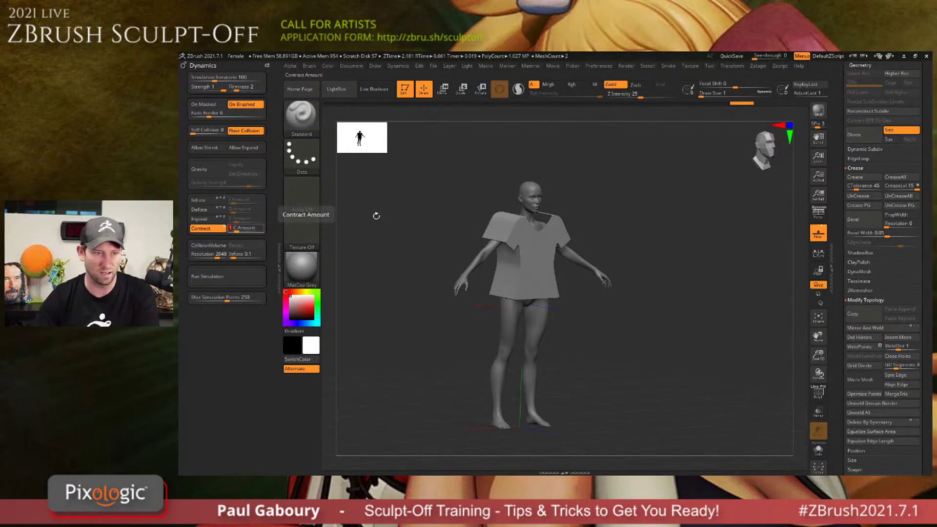
pyautogui.press('Return')
pyautogui.click(219, 228)
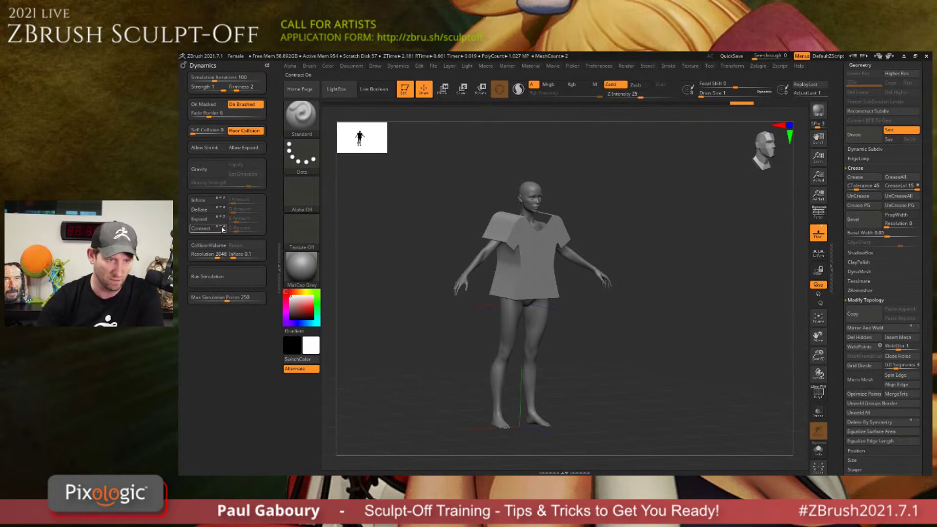
pyautogui.click(221, 169)
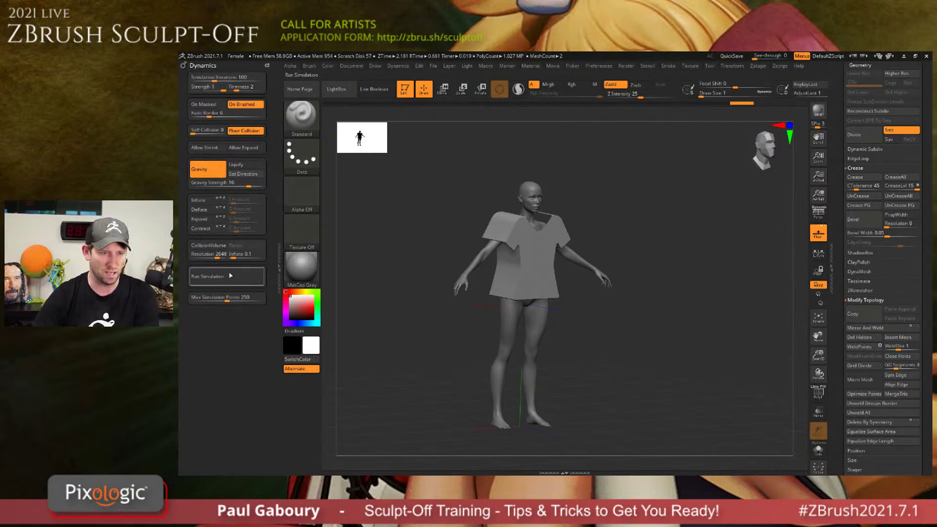
# Set the Collision Volume Inflate to 1, leave Collision Volume off, and switch the simulation force from Gravity to Deflate.
pyautogui.click(244, 255)
pyautogui.write('1')
pyautogui.press('Return')
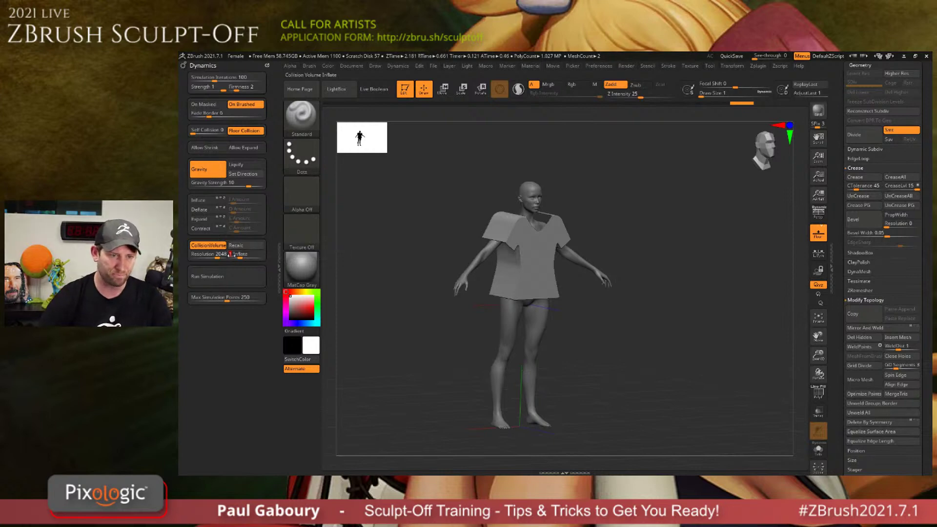
pyautogui.click(208, 245)
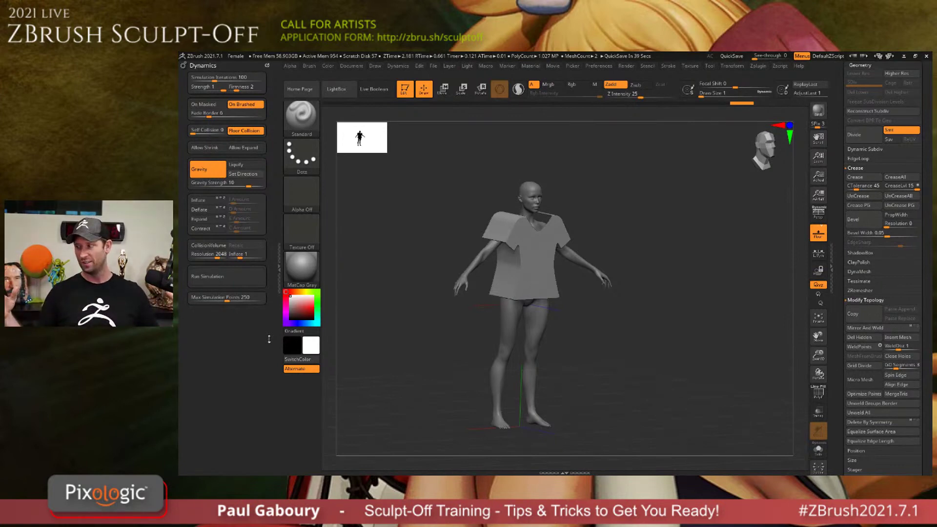
pyautogui.click(215, 174)
pyautogui.click(205, 211)
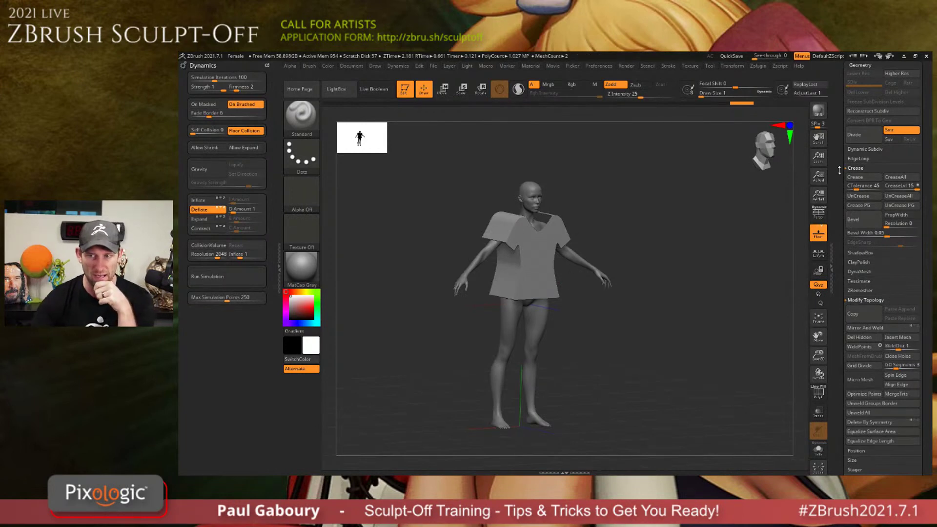
# Delete the extra T-shirt subtool that still has its trim bands, keeping the female body and the cleaned shirt.
pyautogui.moveTo(839, 170); pyautogui.dragTo(840, 342)
pyautogui.click(857, 227)
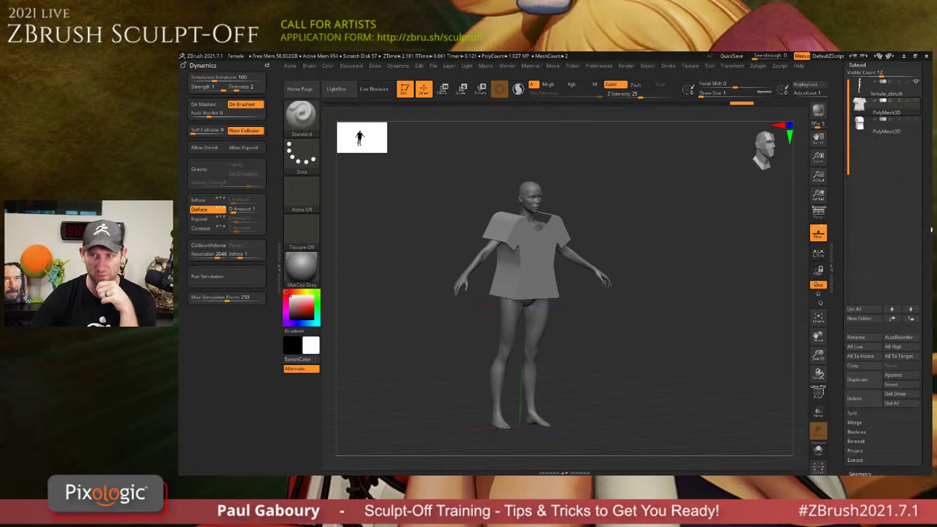
pyautogui.scroll(3, 919, 214)
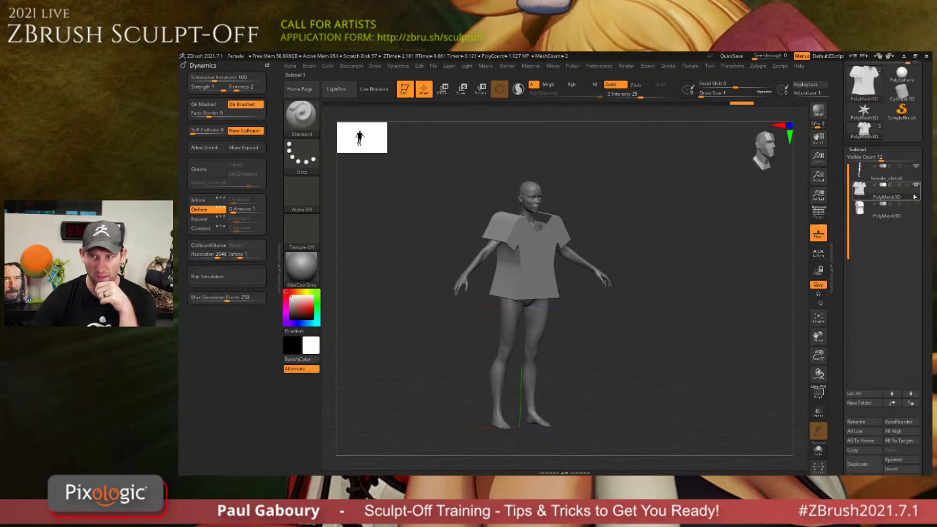
pyautogui.click(861, 171)
pyautogui.click(860, 186)
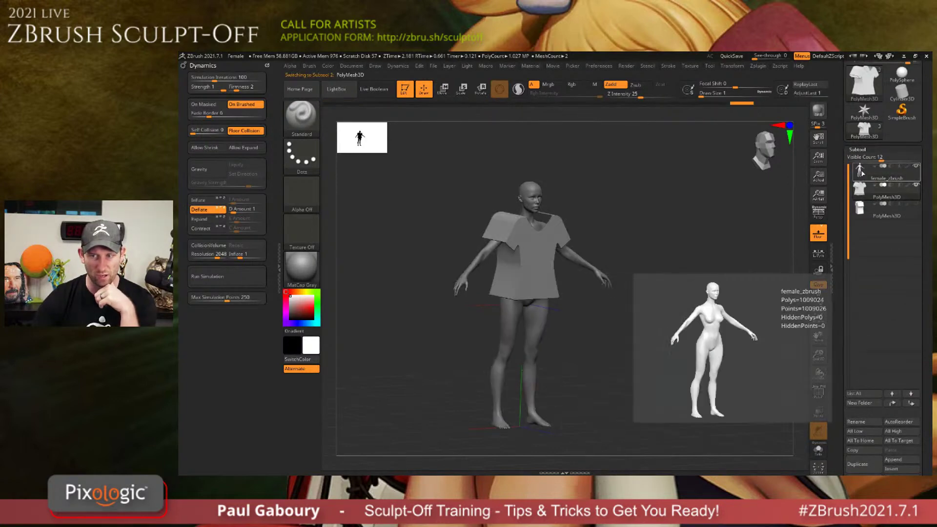
pyautogui.click(862, 174)
pyautogui.click(860, 189)
pyautogui.click(859, 210)
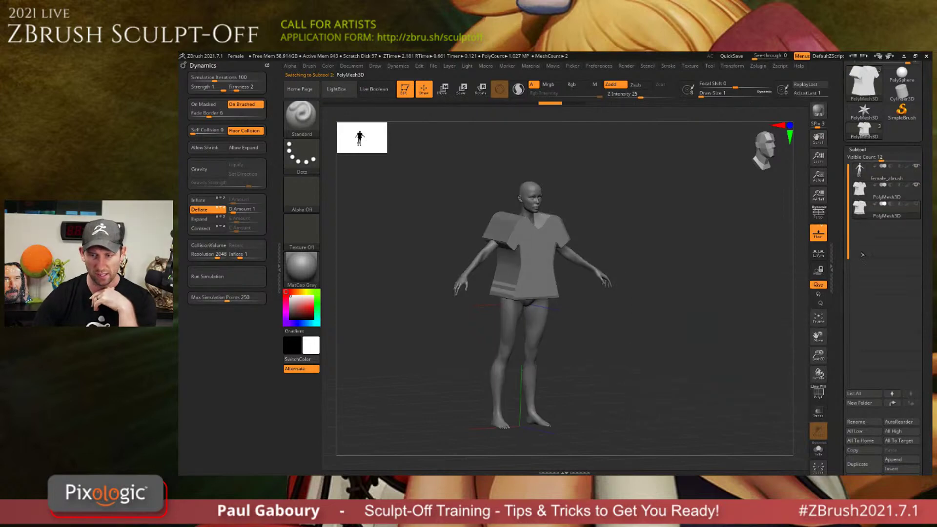
pyautogui.scroll(-3, 926, 428)
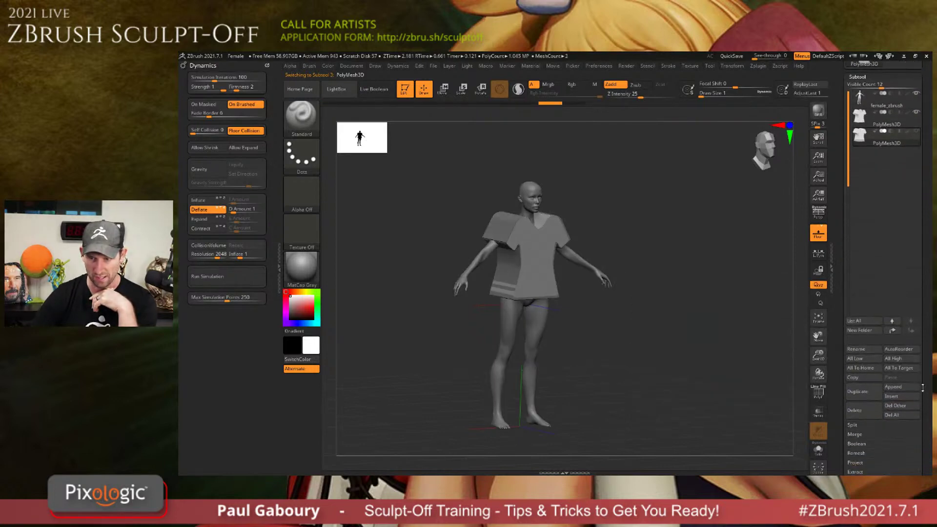
pyautogui.click(864, 409)
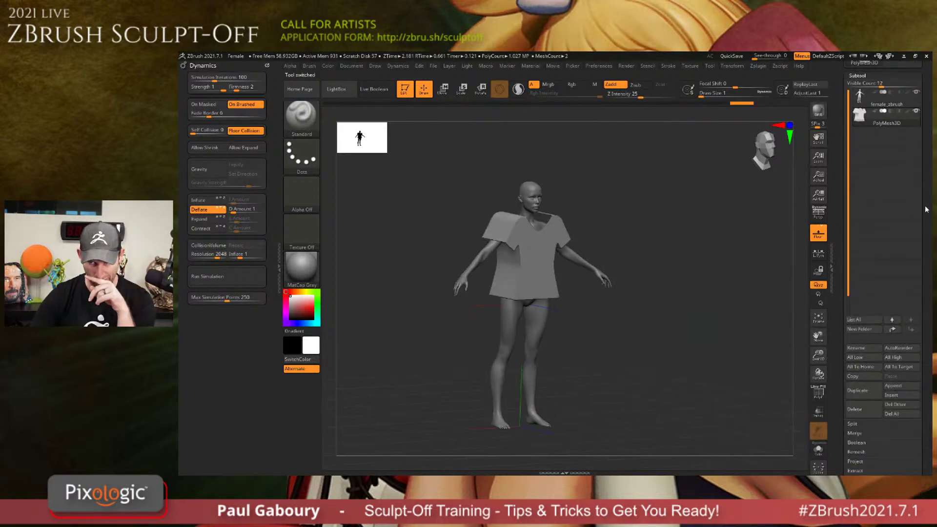
# Rename the remaining T-shirt subtool as shirt.
pyautogui.click(853, 348)
pyautogui.write('s')
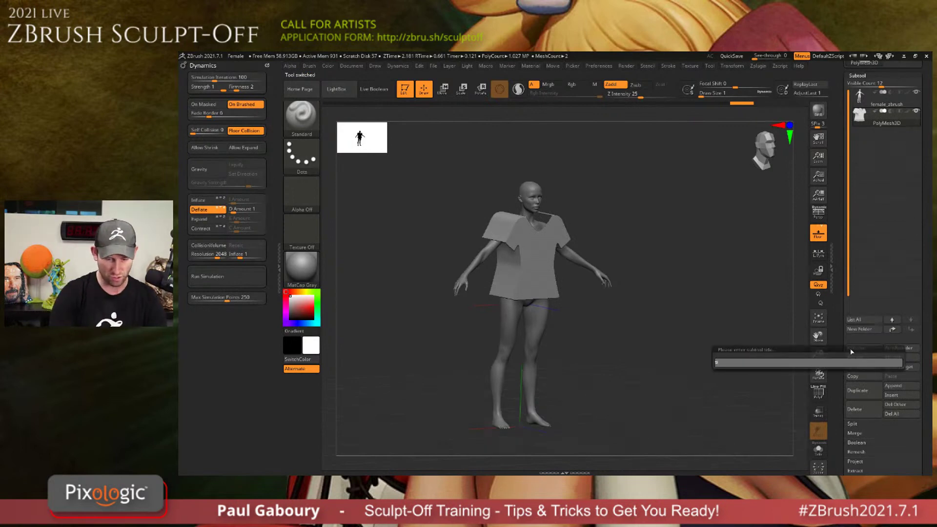
pyautogui.write('hirt')
pyautogui.press('Return')
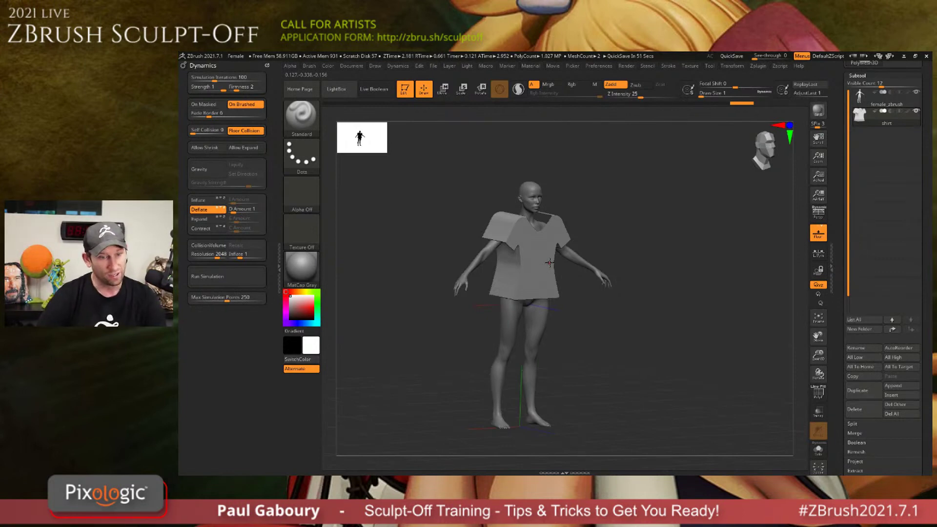
# Enable Collision Volume and set its Inflate to 0.1.
pyautogui.click(214, 249)
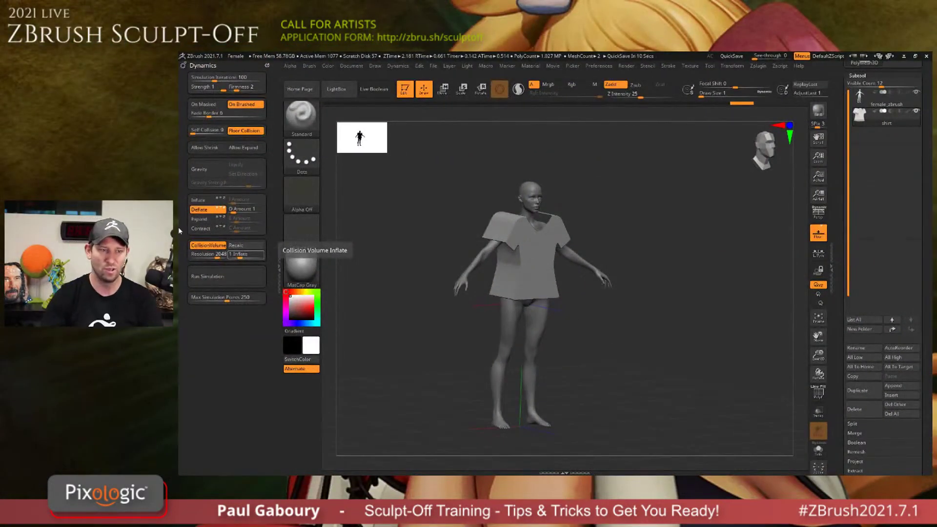
pyautogui.moveTo(238, 255); pyautogui.dragTo(242, 259)
pyautogui.click(242, 258)
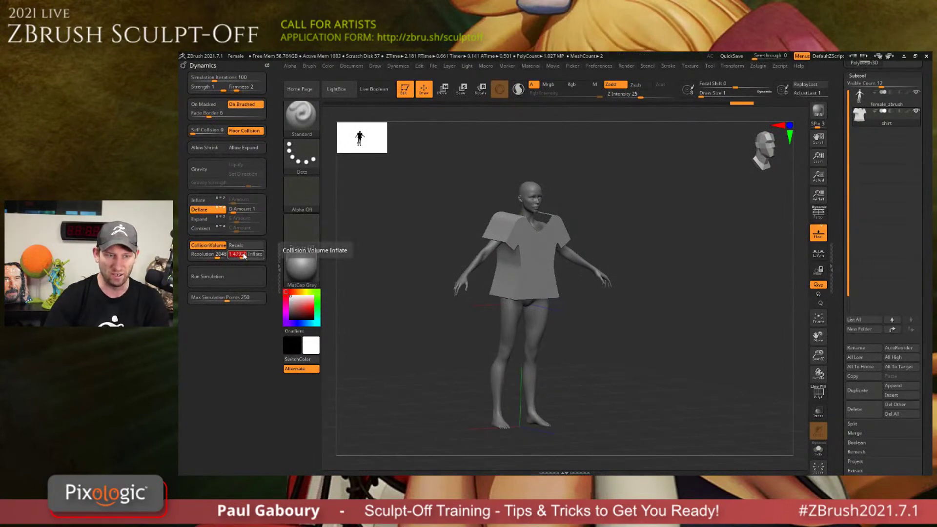
pyautogui.write('1')
pyautogui.press('Return')
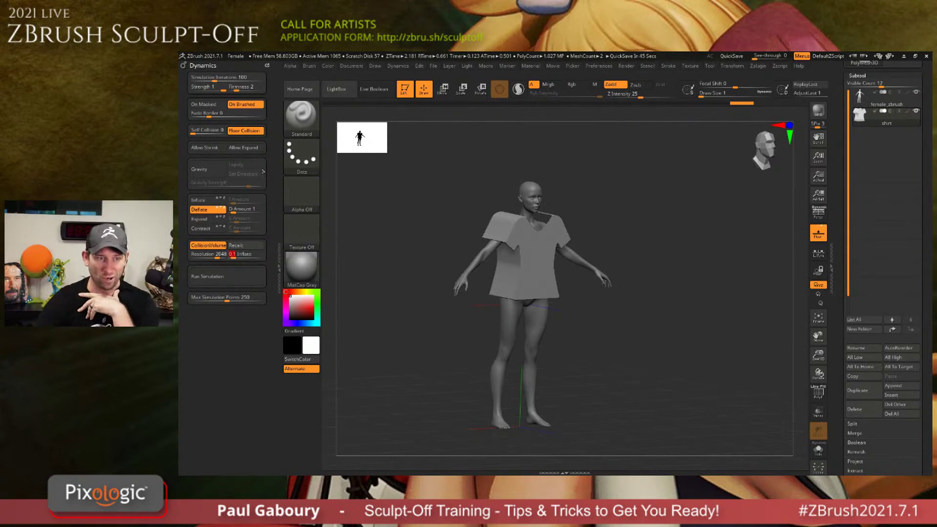
# Set Self Collision to 1 and run the Deflate simulation on the shirt.
pyautogui.click(191, 132)
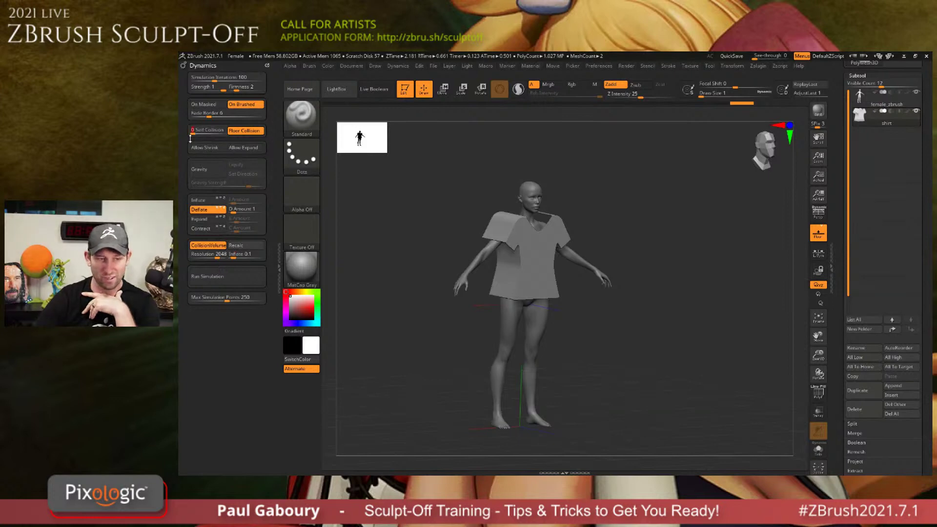
pyautogui.write('1')
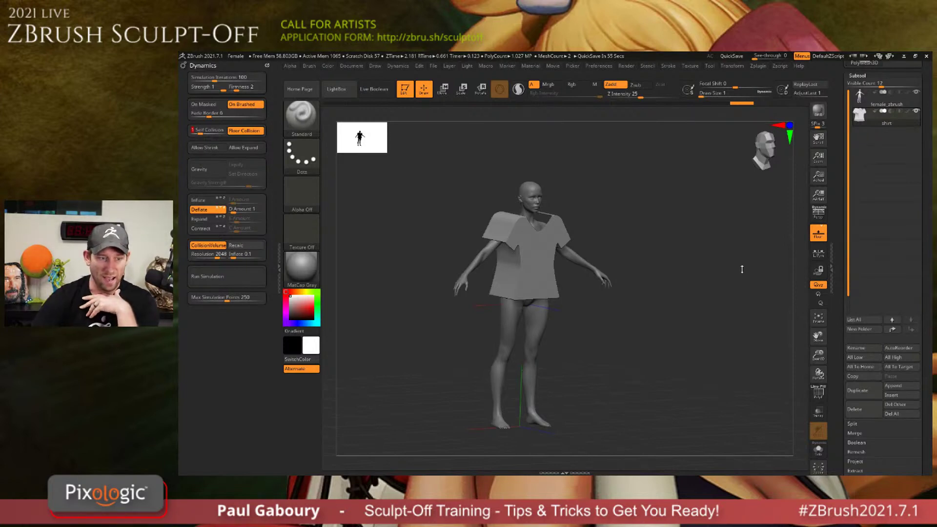
pyautogui.click(223, 281)
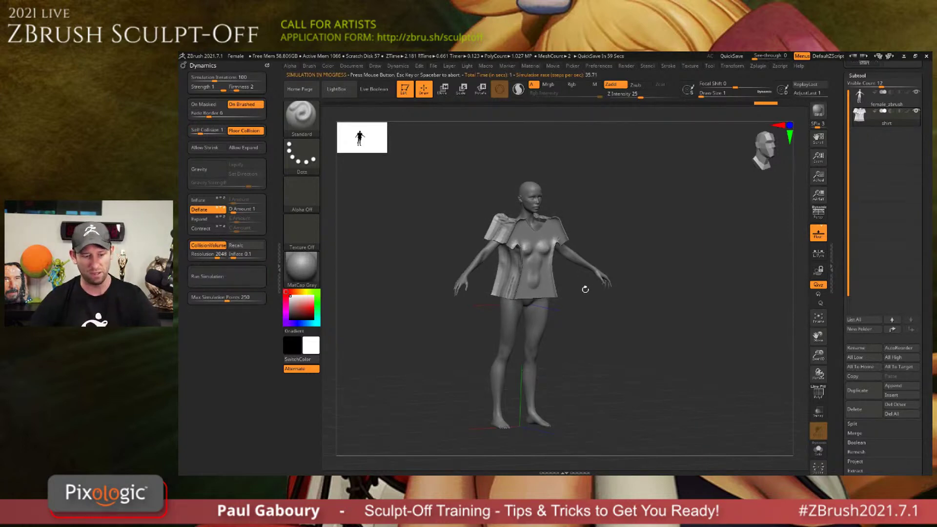
pyautogui.moveTo(585, 291)
pyautogui.mouseDown()
pyautogui.moveTo(592, 301)
pyautogui.moveTo(573, 299)
pyautogui.moveTo(612, 307)
pyautogui.mouseUp()
# Try the cloth simulation on the shirt with Inflate at amount 1, with the polyframe shown.
pyautogui.press('s')
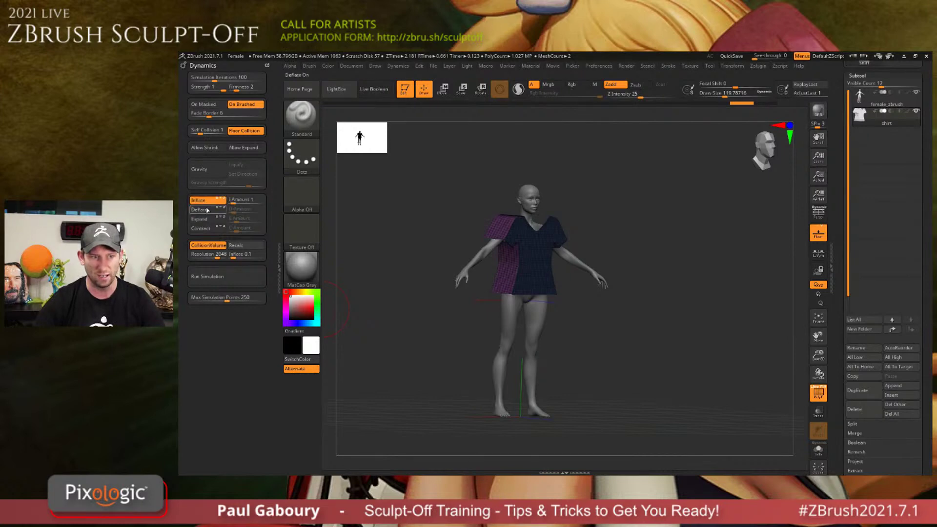
pyautogui.click(228, 278)
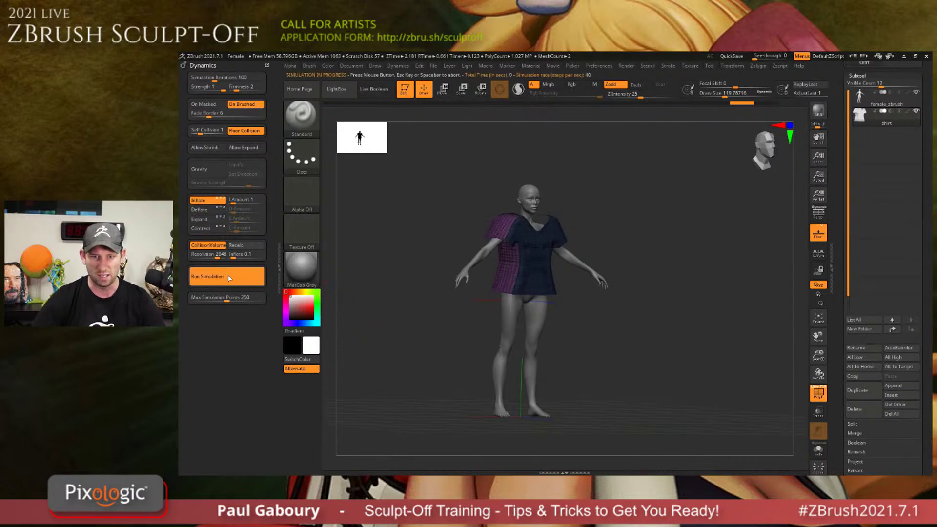
pyautogui.press('shift')
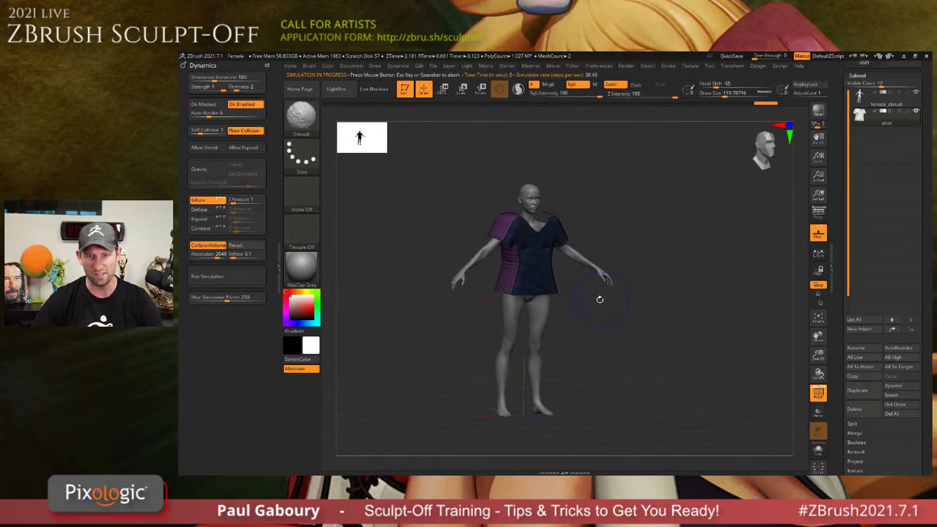
pyautogui.hotkey('shift', 'f')
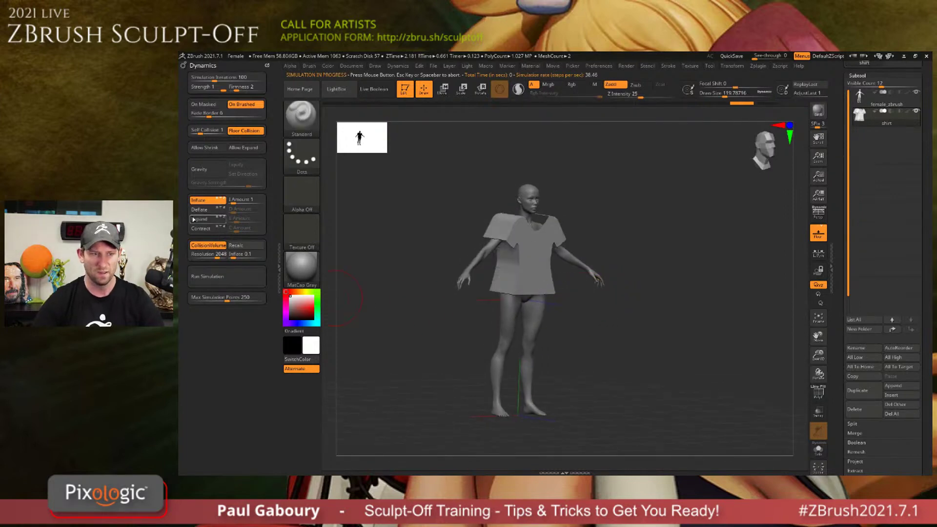
# Switch the simulation force to Contract at amount 1 and run it to tighten the shirt around the body.
pyautogui.click(201, 201)
pyautogui.click(205, 230)
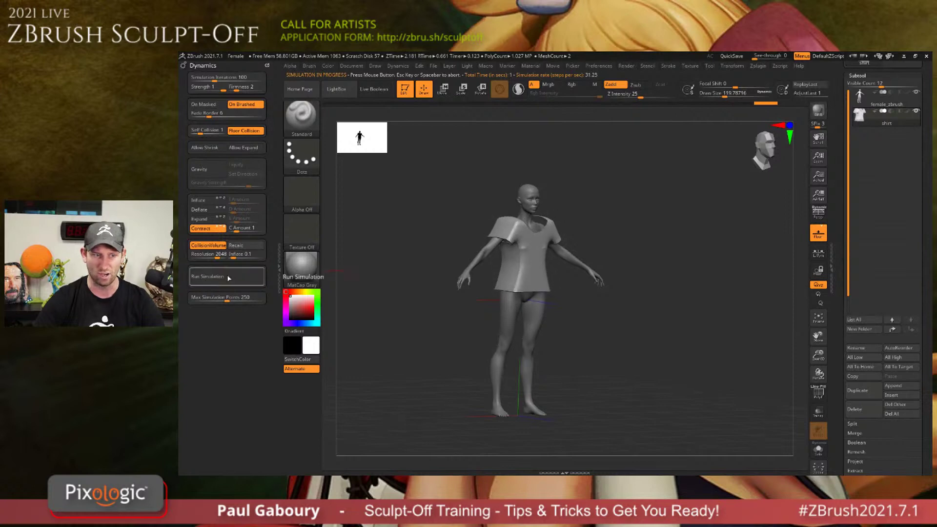
pyautogui.moveTo(600, 294); pyautogui.dragTo(512, 287)
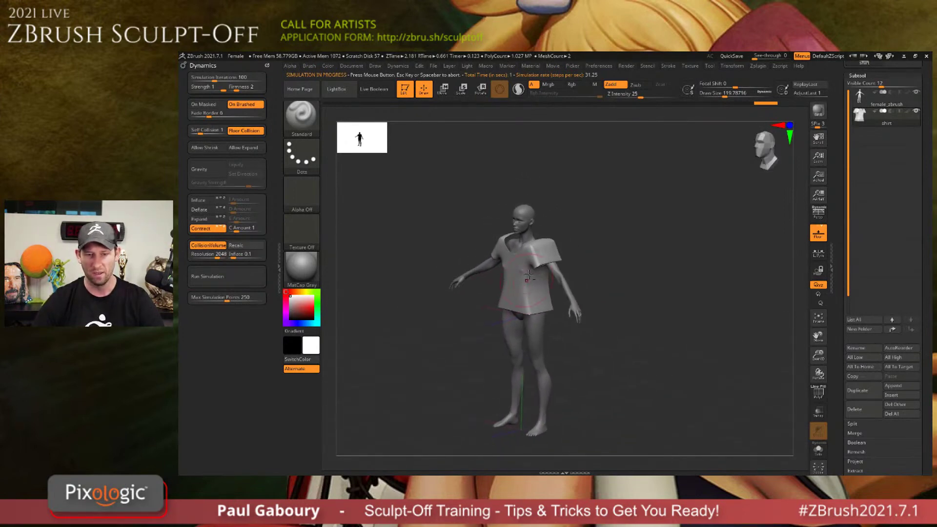
# Examine the contracted shirt's fit and polyframe at the neck, shoulders and sleeves from the front and the side.
pyautogui.keyDown('ctrl'); pyautogui.moveTo(585, 279); pyautogui.dragTo(529, 283, button='right'); pyautogui.keyUp('ctrl')
pyautogui.hotkey('shift', 'f')
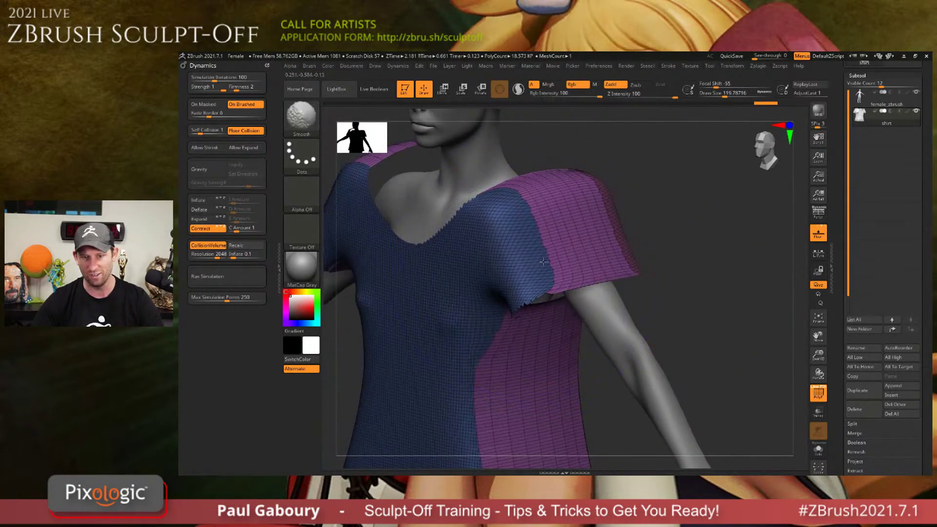
pyautogui.hotkey('ctrl', 'z')
pyautogui.moveTo(681, 299)
pyautogui.keyDown('ctrl'); pyautogui.mouseDown(button='right')
pyautogui.moveTo(565, 299)
pyautogui.moveTo(593, 313)
pyautogui.moveTo(634, 312)
pyautogui.moveTo(561, 320)
pyautogui.moveTo(612, 318)
pyautogui.mouseUp(button='right'); pyautogui.keyUp('ctrl')
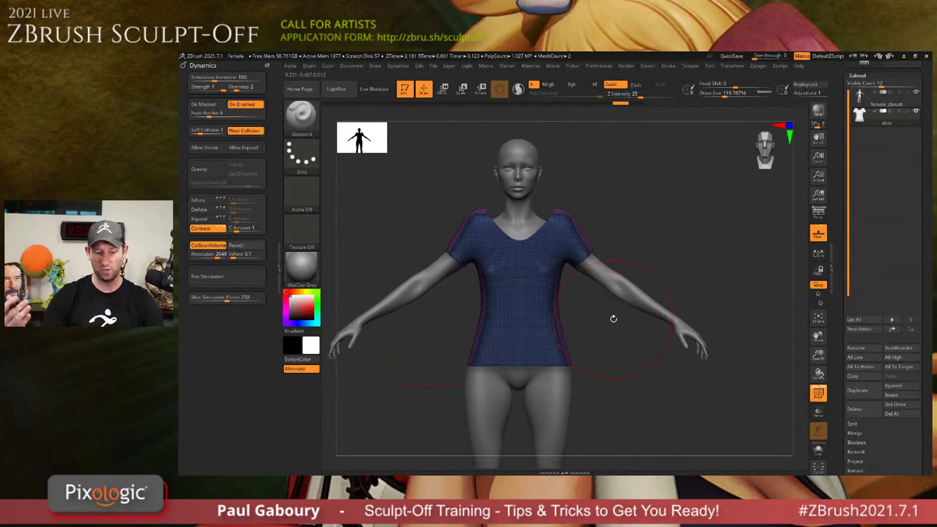
pyautogui.hotkey('shift', 'f')
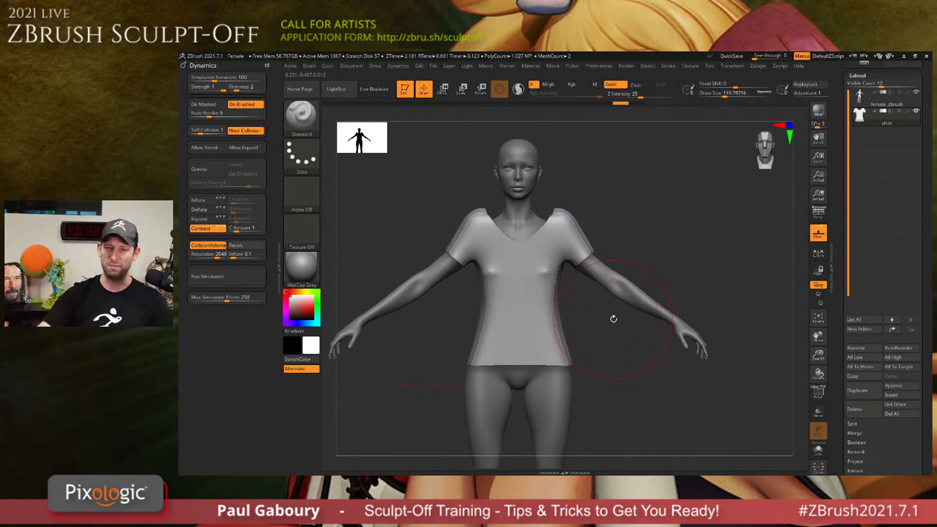
pyautogui.moveTo(415, 208); pyautogui.dragTo(463, 212)
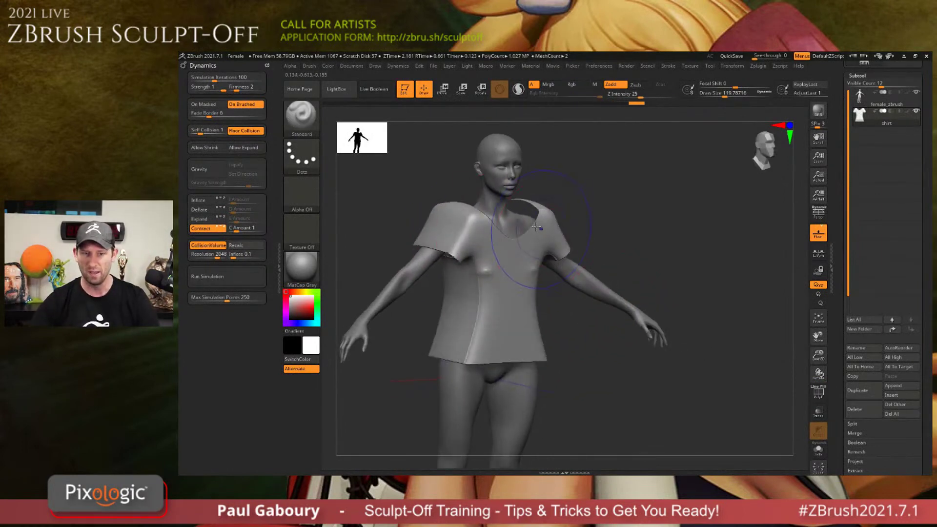
# Smooth the contracted shirt's surface around the chest at the front and the shoulders at the back.
pyautogui.moveTo(539, 326); pyautogui.dragTo(564, 306)
pyautogui.moveTo(472, 261)
pyautogui.keyDown('shift'); pyautogui.mouseDown()
pyautogui.moveTo(487, 207)
pyautogui.moveTo(495, 234)
pyautogui.mouseUp(); pyautogui.keyUp('shift')
pyautogui.moveTo(571, 229); pyautogui.dragTo(603, 222)
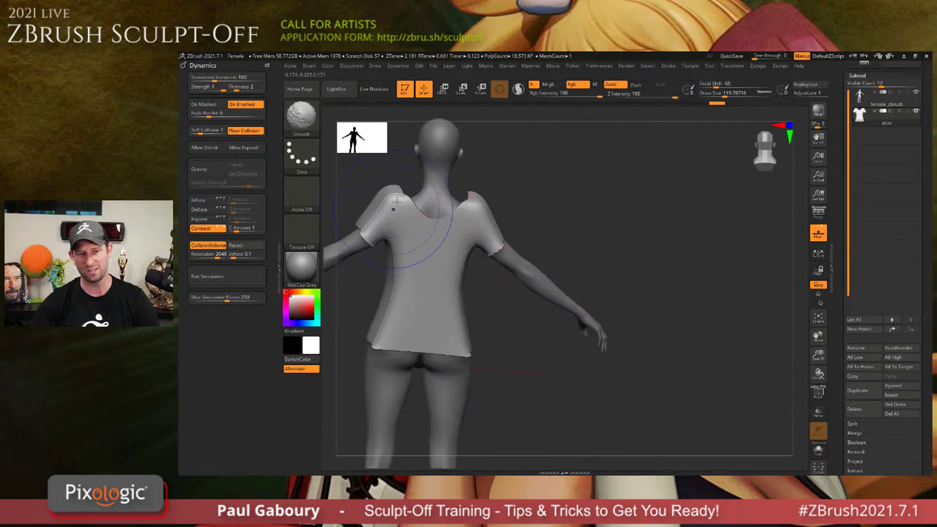
pyautogui.moveTo(424, 314)
pyautogui.mouseDown(button='right')
pyautogui.moveTo(503, 320)
pyautogui.moveTo(585, 307)
pyautogui.mouseUp(button='right')
pyautogui.moveTo(669, 283)
pyautogui.keyDown('shift'); pyautogui.mouseDown(button='right')
pyautogui.moveTo(610, 313)
pyautogui.moveTo(593, 304)
pyautogui.mouseUp(button='right'); pyautogui.keyUp('shift')
pyautogui.moveTo(593, 305)
pyautogui.mouseDown(button='right')
pyautogui.moveTo(584, 313)
pyautogui.moveTo(621, 282)
pyautogui.mouseUp(button='right')
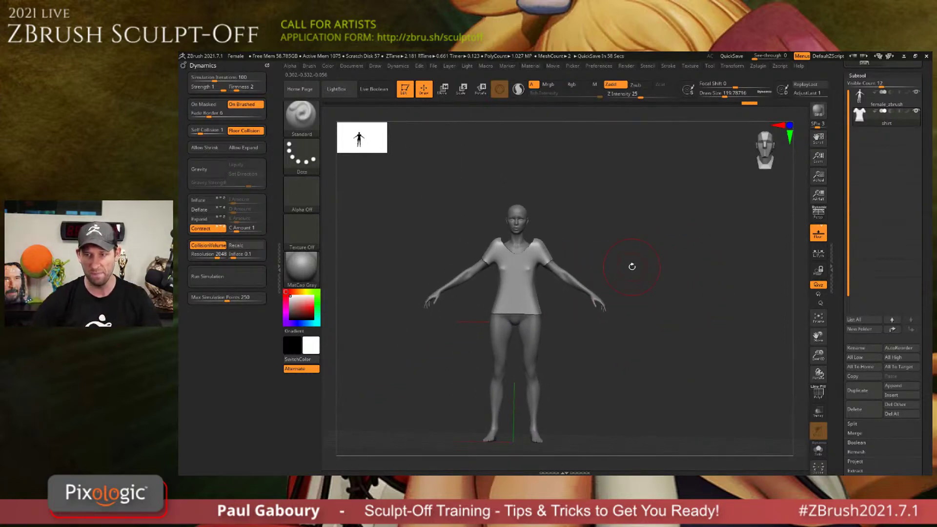
# Remesh the shirt with ZRemesher at a target polygon count of 5.
pyautogui.click(857, 76)
pyautogui.click(866, 86)
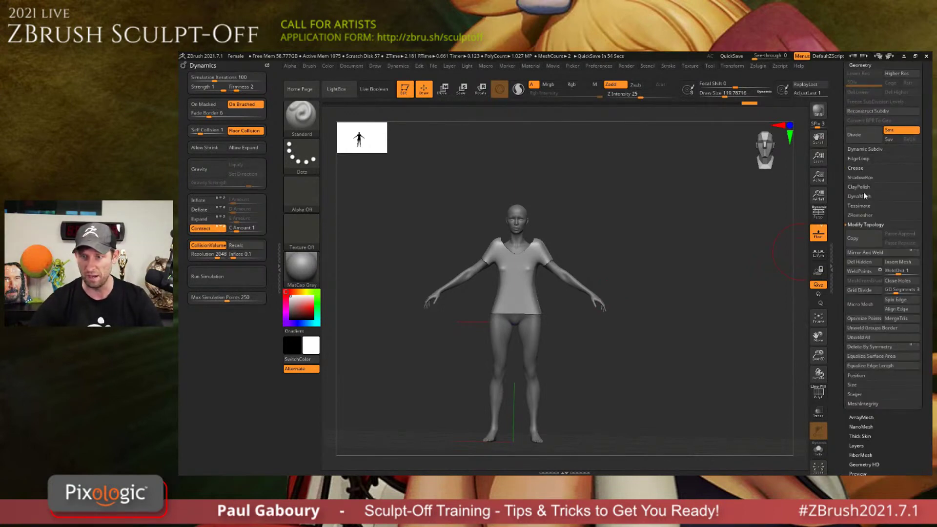
pyautogui.click(866, 224)
pyautogui.click(859, 214)
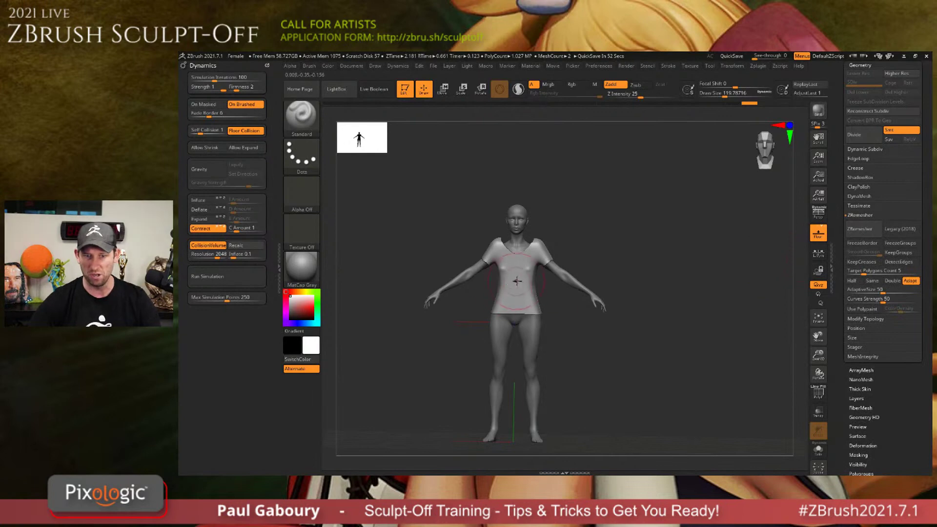
pyautogui.scroll(5, 525, 286)
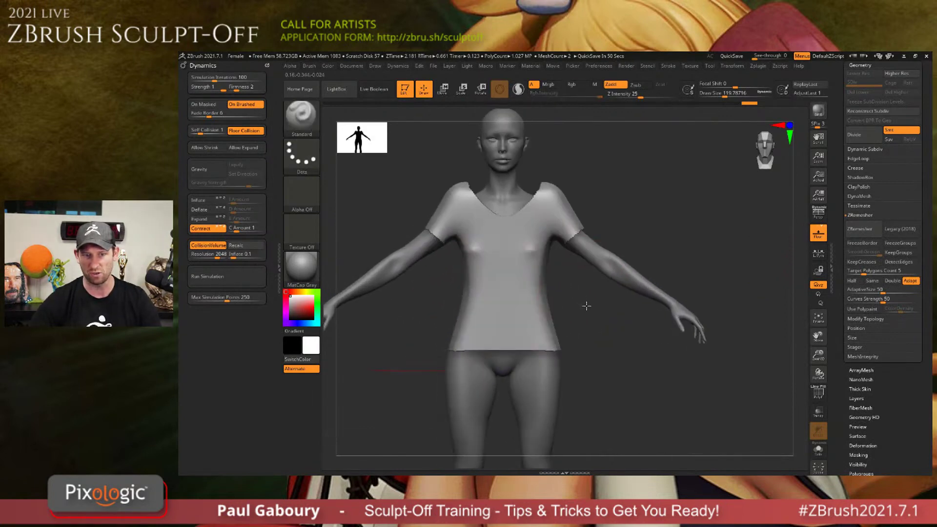
pyautogui.click(871, 229)
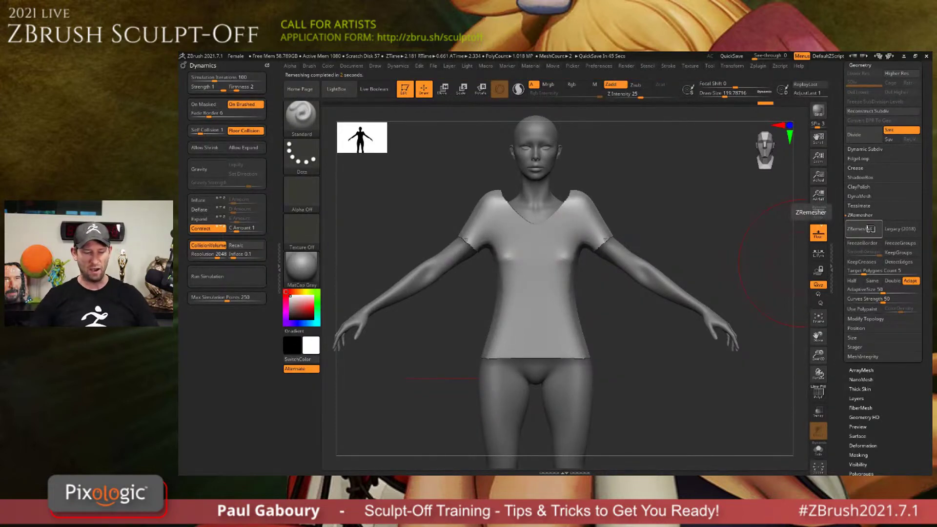
# Check the remeshed shirt's polyframe from the front and side, and reduce the brush draw size to about 46.
pyautogui.hotkey('shift', 'f')
pyautogui.moveTo(586, 251)
pyautogui.mouseDown()
pyautogui.moveTo(601, 268)
pyautogui.moveTo(594, 256)
pyautogui.mouseUp()
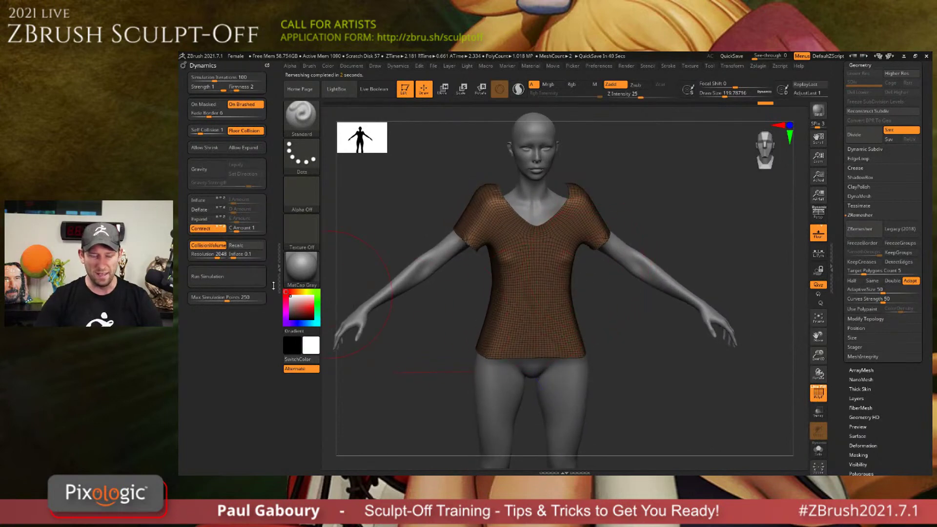
pyautogui.moveTo(424, 293); pyautogui.dragTo(572, 279)
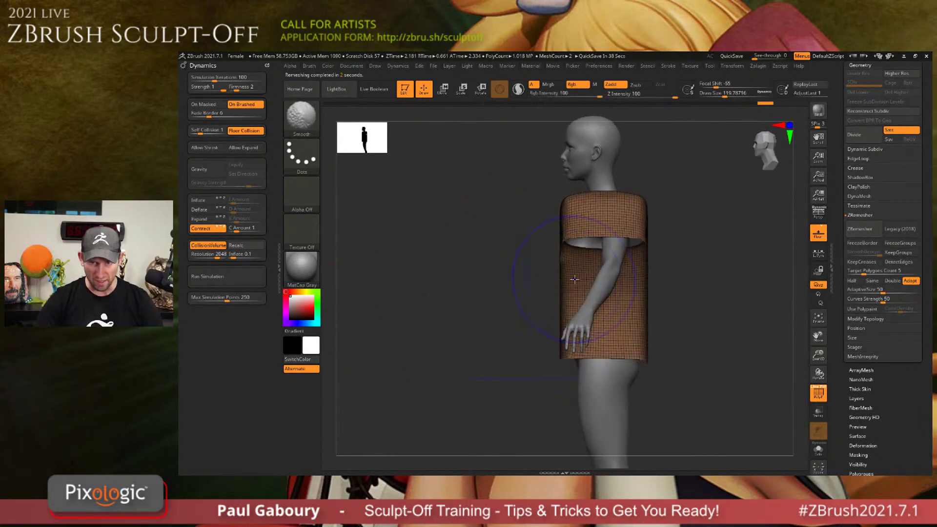
pyautogui.moveTo(574, 279)
pyautogui.keyDown('alt'); pyautogui.mouseDown(button='right')
pyautogui.moveTo(496, 276)
pyautogui.moveTo(505, 276)
pyautogui.mouseUp(button='right'); pyautogui.keyUp('alt')
pyautogui.press('space')
pyautogui.moveTo(505, 276); pyautogui.dragTo(624, 248)
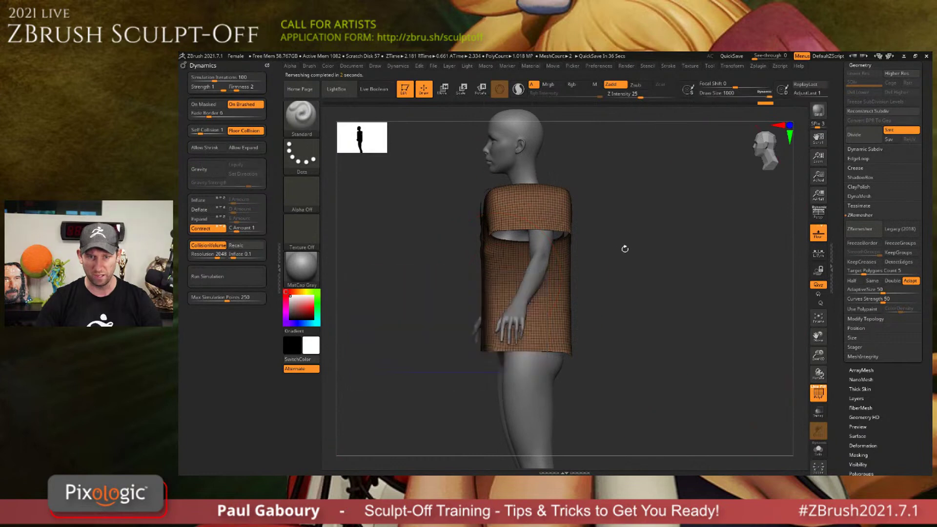
pyautogui.press('s')
pyautogui.moveTo(526, 275); pyautogui.dragTo(521, 275)
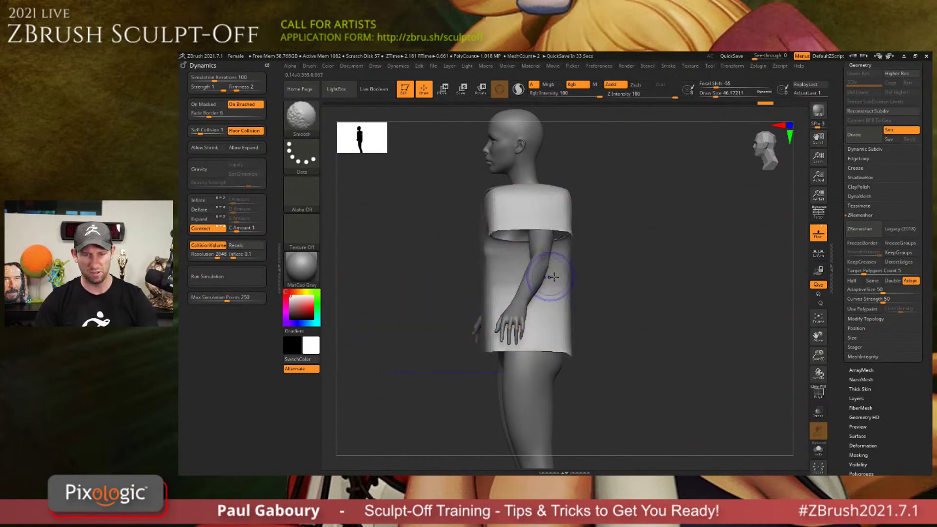
pyautogui.keyDown('alt'); pyautogui.moveTo(592, 261); pyautogui.dragTo(652, 262, button='right'); pyautogui.keyUp('alt')
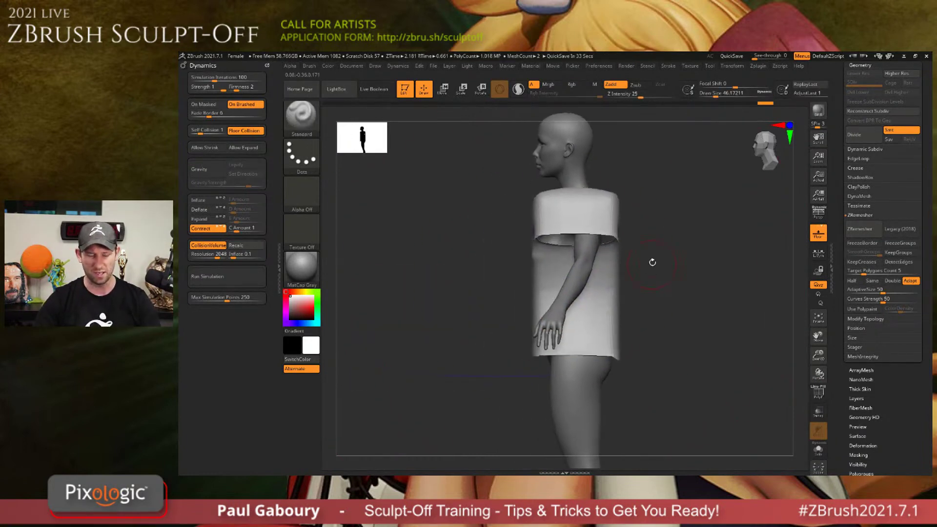
# Restrict the Contract force to the Z axis and run the cloth simulation on the shirt.
pyautogui.click(210, 229)
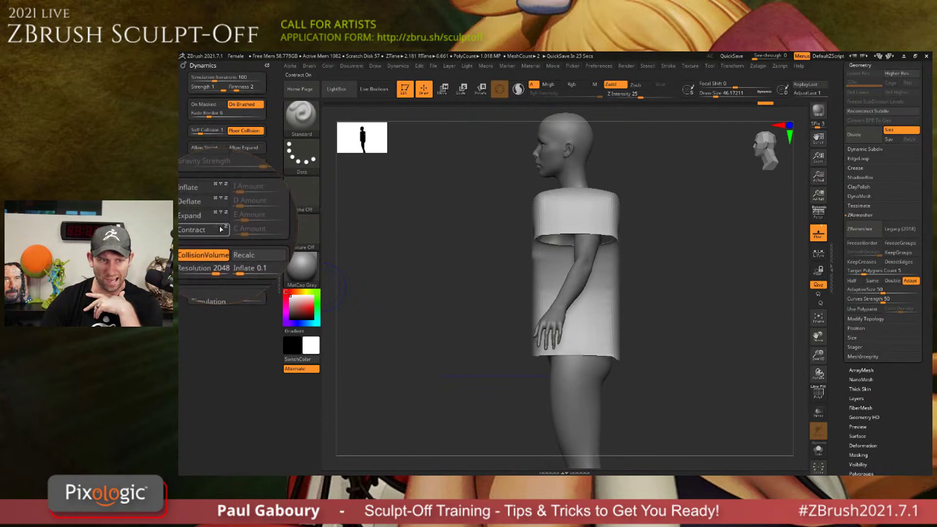
pyautogui.click(218, 229)
pyautogui.click(220, 229)
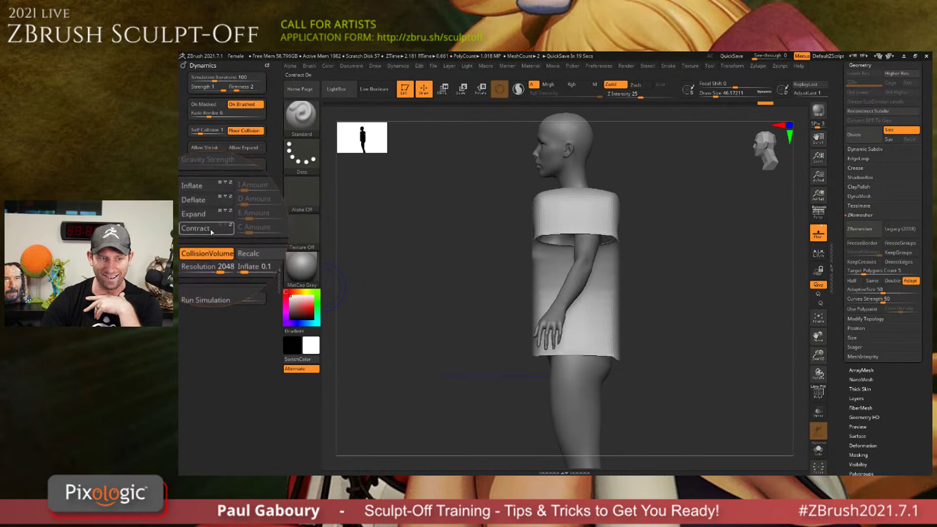
pyautogui.click(223, 229)
pyautogui.click(220, 278)
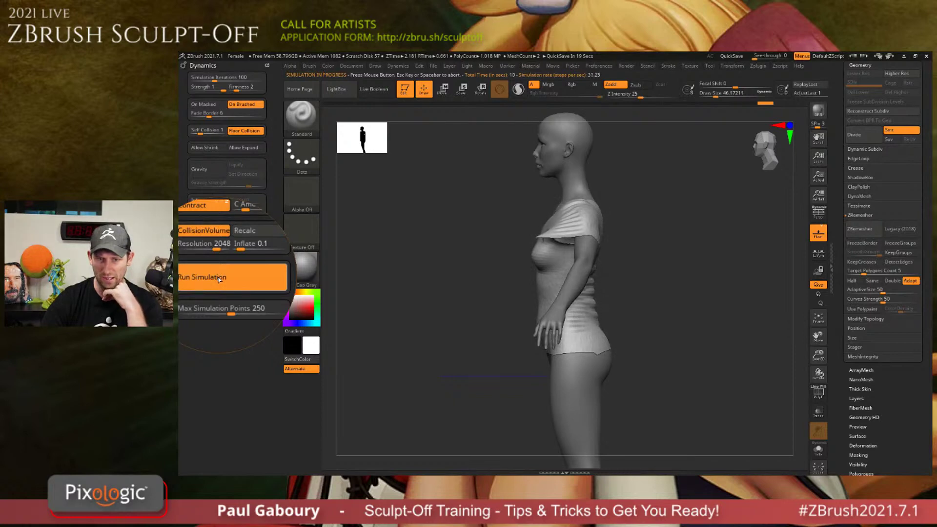
# Smooth the wrinkles out of the contracted shirt on its front and back.
pyautogui.moveTo(690, 268)
pyautogui.mouseDown()
pyautogui.moveTo(629, 300)
pyautogui.moveTo(616, 330)
pyautogui.moveTo(631, 339)
pyautogui.mouseUp()
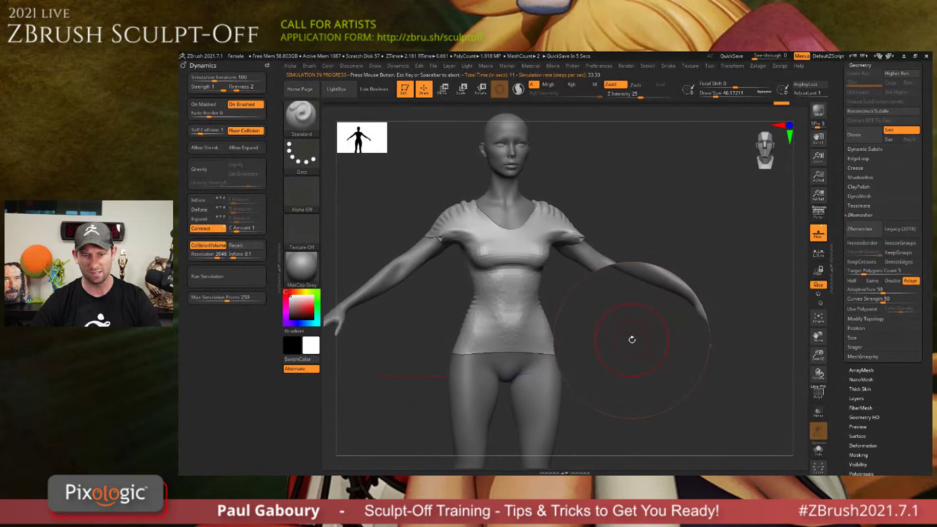
pyautogui.press('shift')
pyautogui.press('shift')
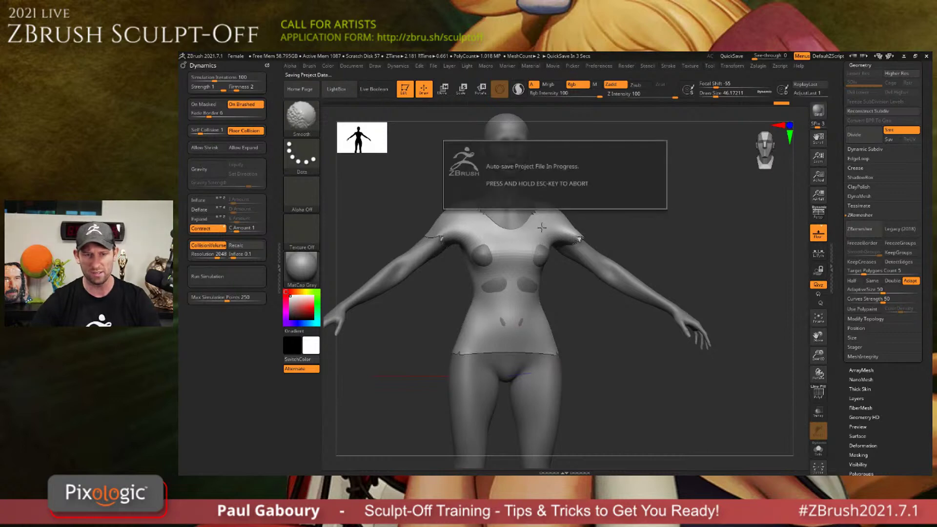
pyautogui.moveTo(542, 228); pyautogui.dragTo(566, 244)
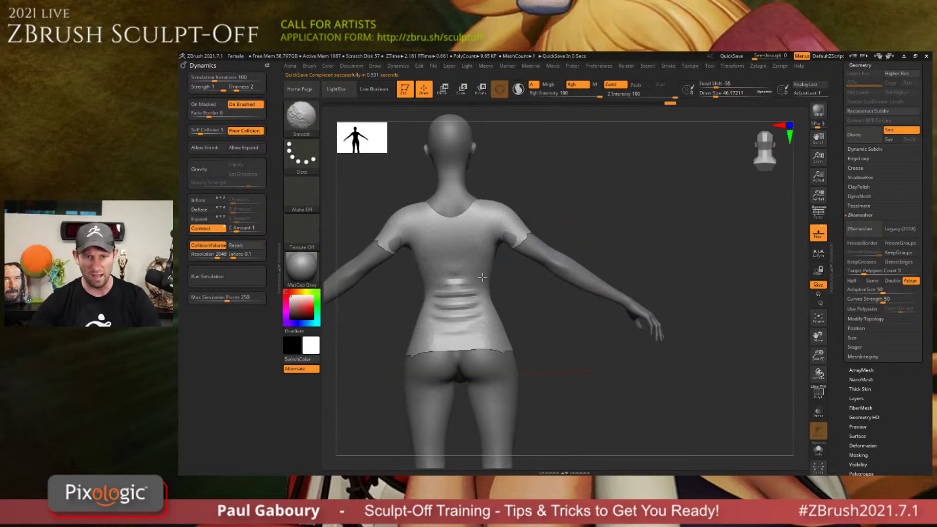
pyautogui.moveTo(491, 238); pyautogui.dragTo(557, 287, button='right')
pyautogui.moveTo(565, 338)
pyautogui.mouseDown(button='right')
pyautogui.moveTo(522, 235)
pyautogui.moveTo(563, 281)
pyautogui.mouseUp(button='right')
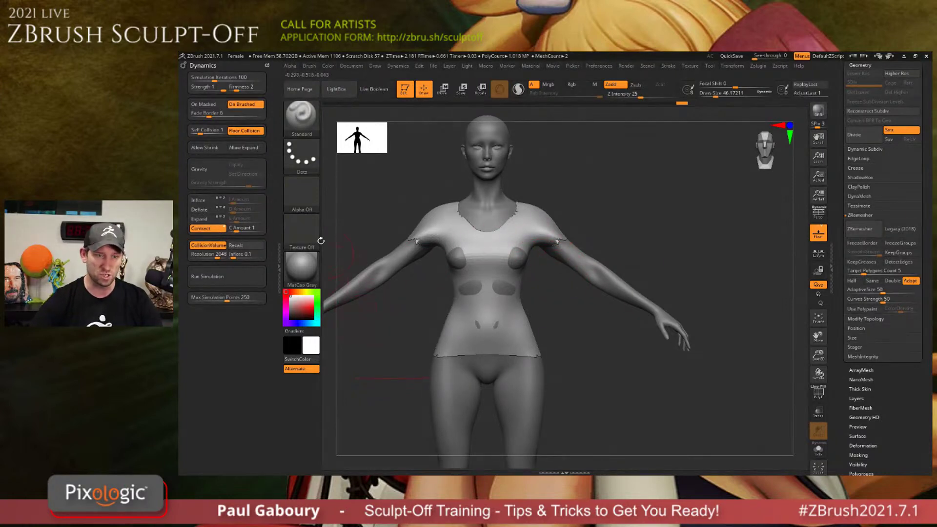
# Set the smoothing brush to SmoothCloth and smooth the shirt's hem, sleeve edges and upper body.
pyautogui.press('shift')
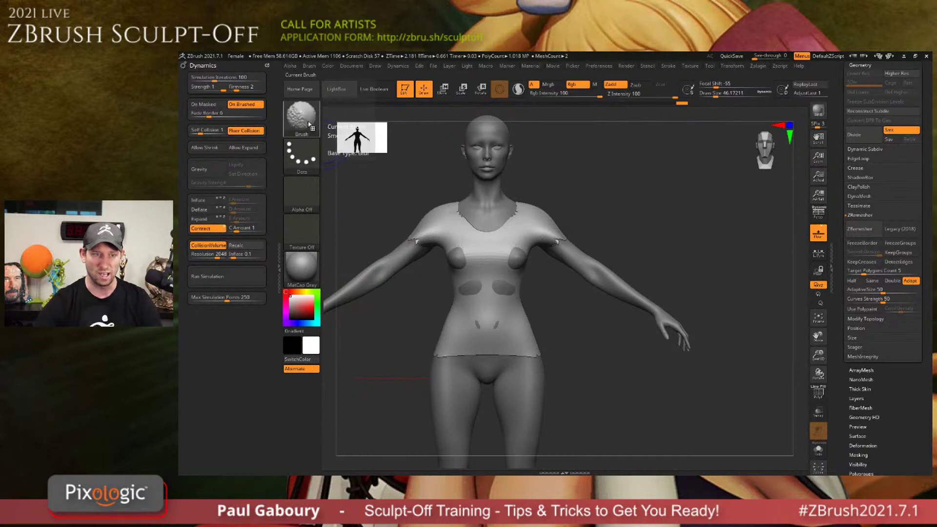
pyautogui.click(309, 128)
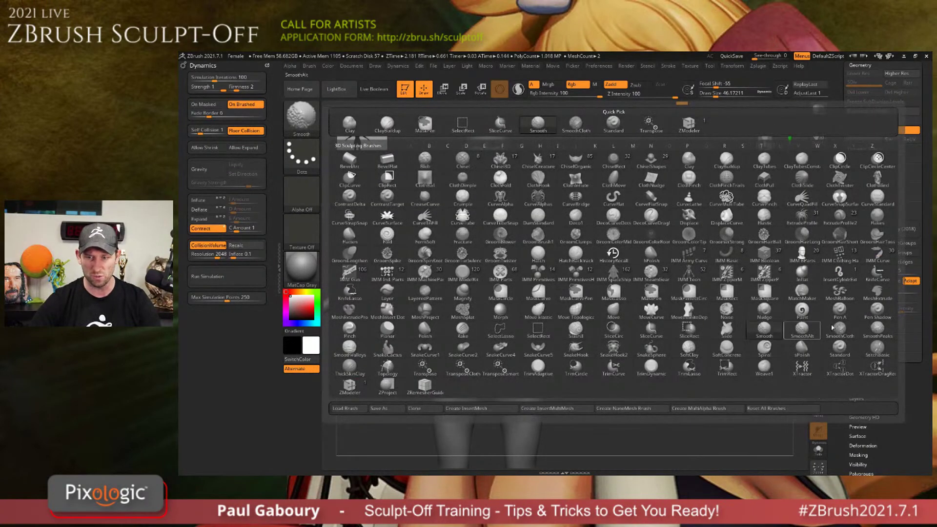
pyautogui.moveTo(842, 334)
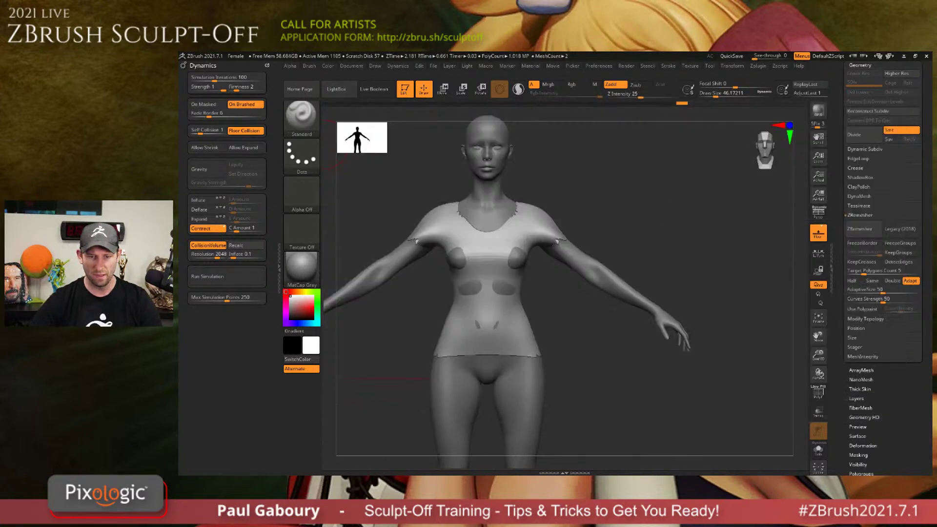
pyautogui.press('shift')
pyautogui.keyDown('shift'); pyautogui.moveTo(528, 356); pyautogui.dragTo(487, 348); pyautogui.keyUp('shift')
pyautogui.keyDown('shift'); pyautogui.moveTo(414, 242); pyautogui.dragTo(415, 239); pyautogui.keyUp('shift')
pyautogui.moveTo(546, 235)
pyautogui.keyDown('shift'); pyautogui.mouseDown()
pyautogui.moveTo(557, 237)
pyautogui.moveTo(513, 220)
pyautogui.moveTo(523, 209)
pyautogui.moveTo(445, 230)
pyautogui.mouseUp(); pyautogui.keyUp('shift')
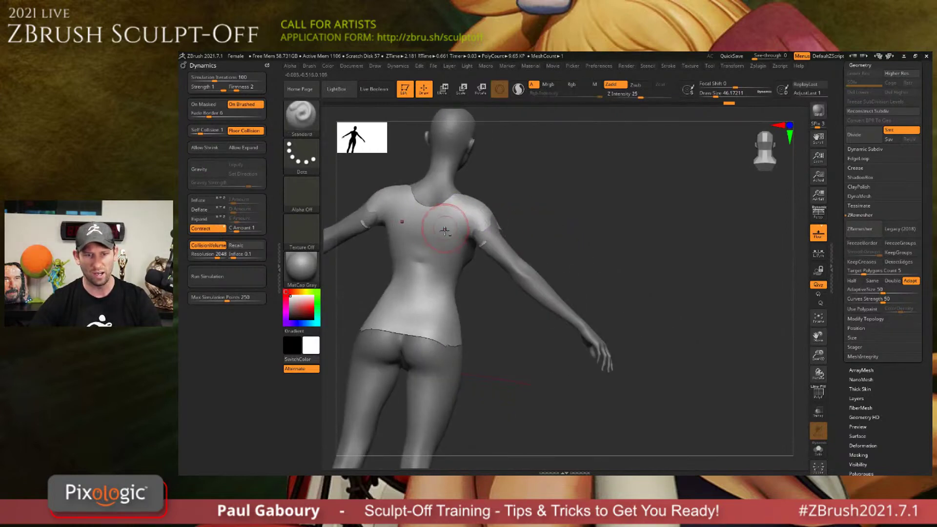
pyautogui.keyDown('alt'); pyautogui.moveTo(444, 230); pyautogui.dragTo(502, 258, button='right'); pyautogui.keyUp('alt')
pyautogui.moveTo(491, 382)
pyautogui.keyDown('shift'); pyautogui.mouseDown()
pyautogui.moveTo(489, 369)
pyautogui.moveTo(400, 371)
pyautogui.mouseUp(); pyautogui.keyUp('shift')
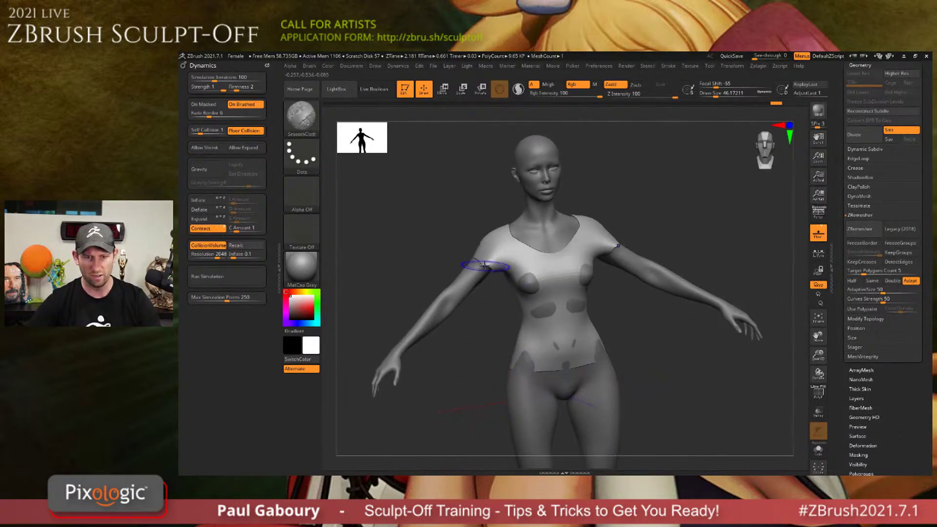
# Reshape the shirt's sleeve around the upper arm with the Move brush, adjusting the draw size to about 71.
pyautogui.moveTo(471, 253)
pyautogui.mouseDown(button='right')
pyautogui.moveTo(521, 255)
pyautogui.moveTo(470, 254)
pyautogui.moveTo(515, 265)
pyautogui.moveTo(532, 335)
pyautogui.mouseUp(button='right')
pyautogui.press('b')
pyautogui.press('m')
pyautogui.press('v')
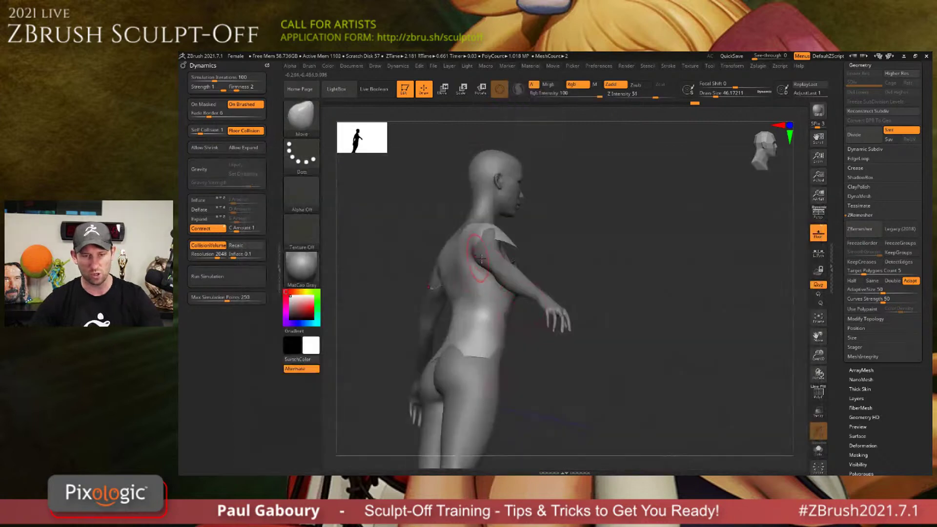
pyautogui.press('s')
pyautogui.moveTo(483, 256); pyautogui.dragTo(467, 258)
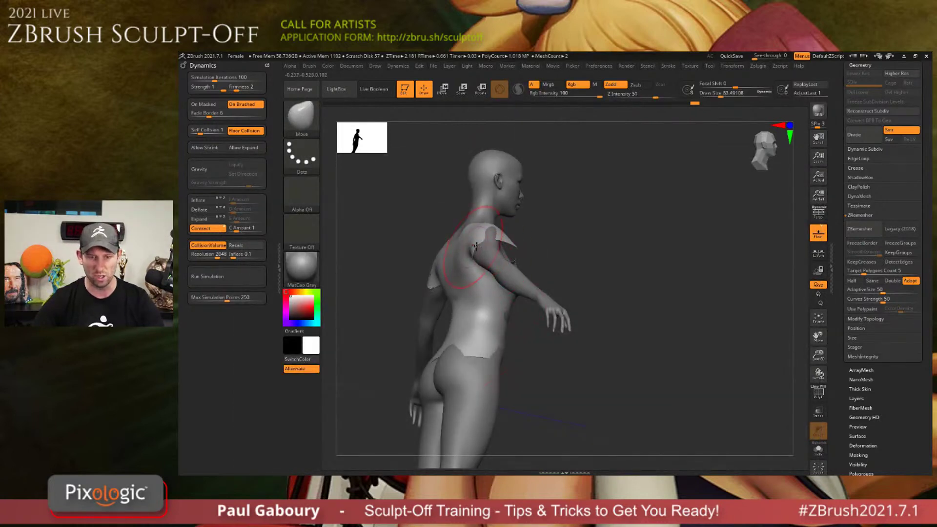
pyautogui.moveTo(473, 261); pyautogui.dragTo(439, 259, button='right')
pyautogui.moveTo(493, 251)
pyautogui.mouseDown()
pyautogui.moveTo(502, 257)
pyautogui.moveTo(490, 257)
pyautogui.mouseUp()
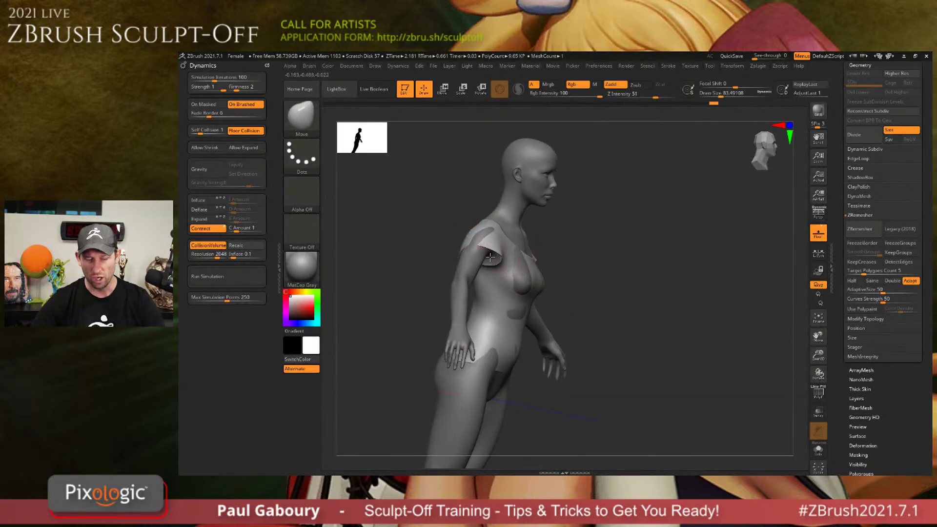
pyautogui.moveTo(486, 262); pyautogui.dragTo(479, 266, button='right')
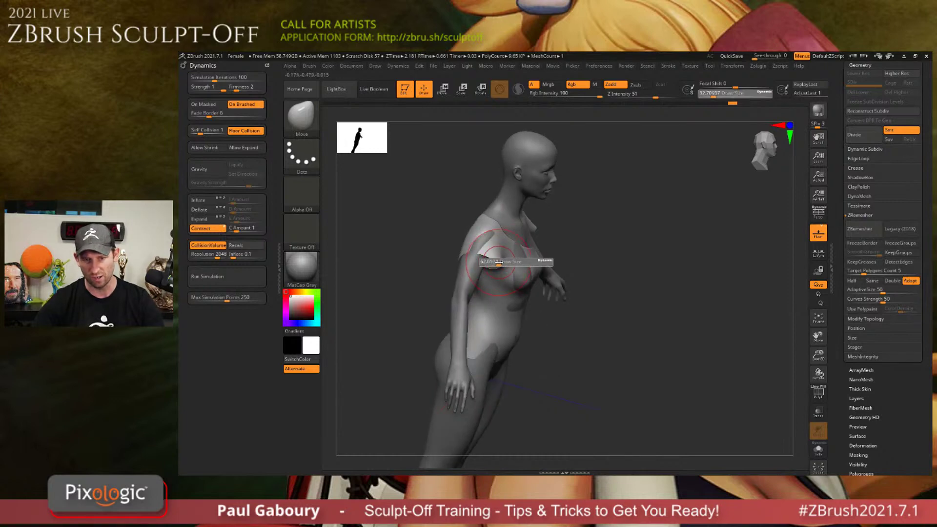
pyautogui.moveTo(501, 263); pyautogui.dragTo(506, 264)
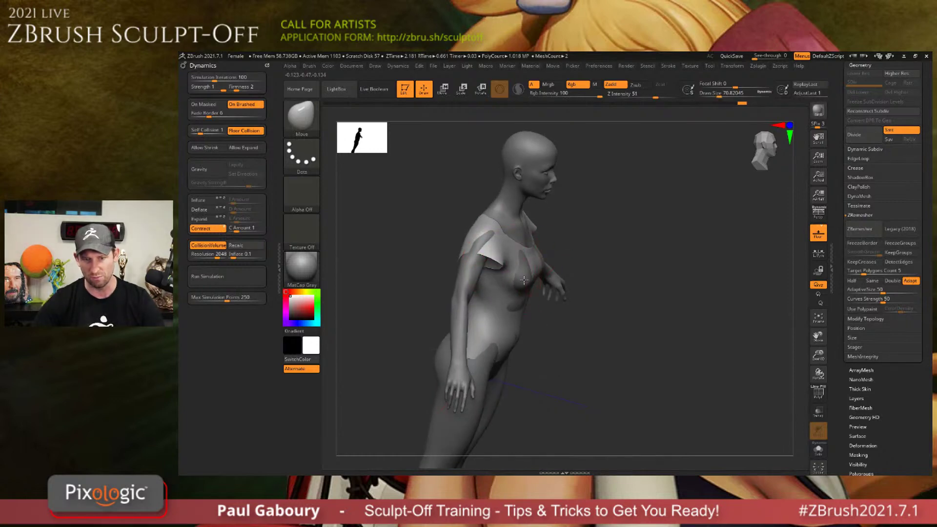
# Pull the shirt's hem out over the hip with the Move brush so it covers the body.
pyautogui.moveTo(524, 336); pyautogui.dragTo(522, 319, button='right')
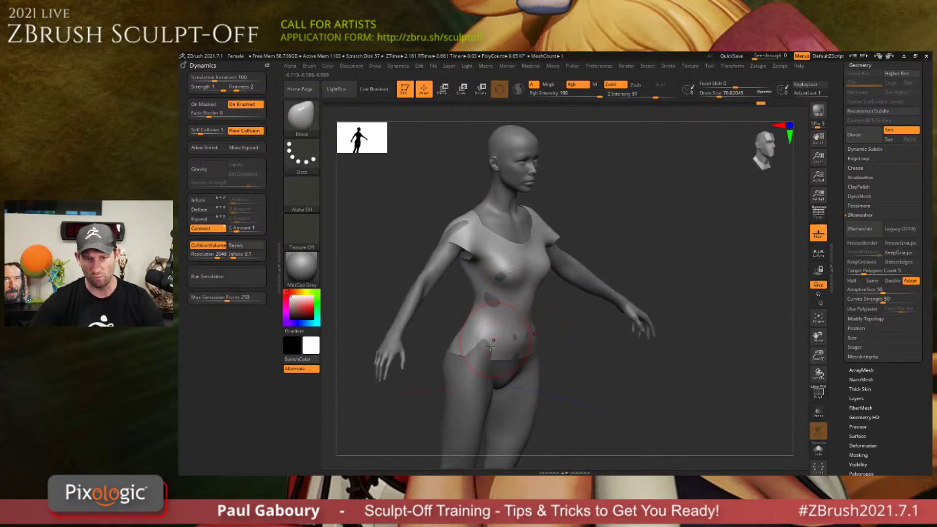
pyautogui.moveTo(478, 359); pyautogui.dragTo(485, 354)
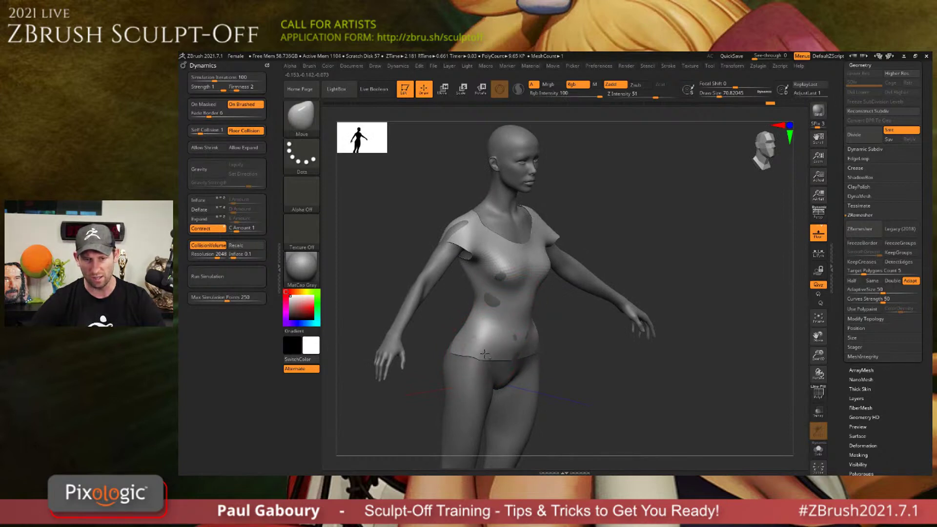
pyautogui.moveTo(443, 347)
pyautogui.keyDown('shift'); pyautogui.mouseDown(button='right')
pyautogui.moveTo(459, 317)
pyautogui.moveTo(446, 285)
pyautogui.mouseUp(button='right'); pyautogui.keyUp('shift')
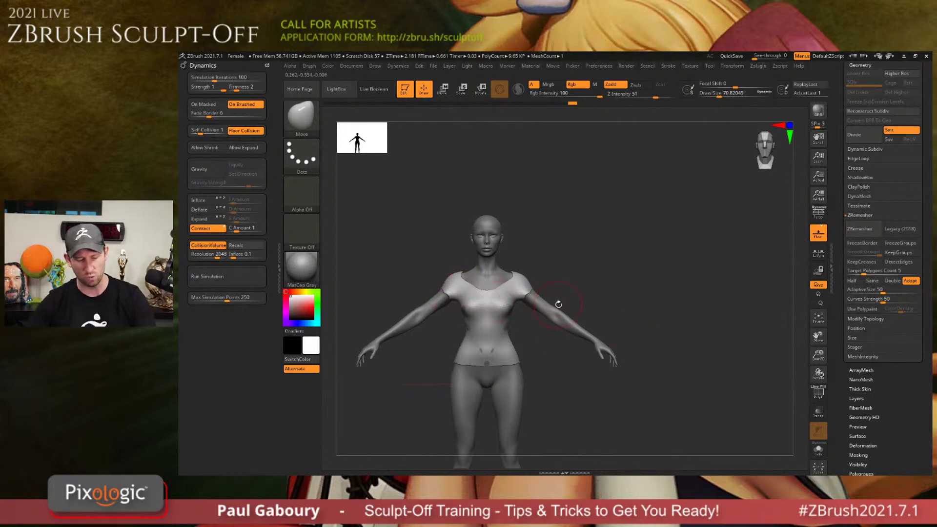
# Choose the ClothMove brush and tug the shirt's fabric at the hem and the chest.
pyautogui.press('b')
pyautogui.press('c')
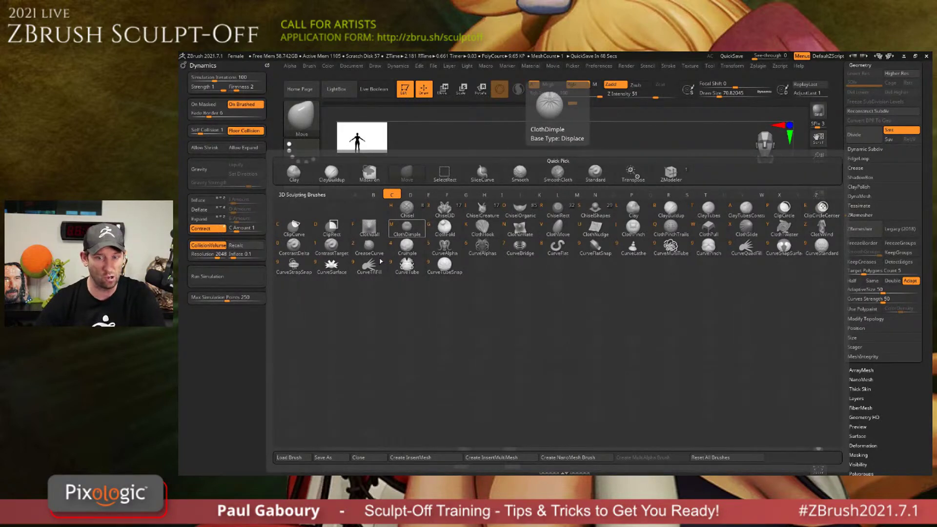
pyautogui.click(558, 227)
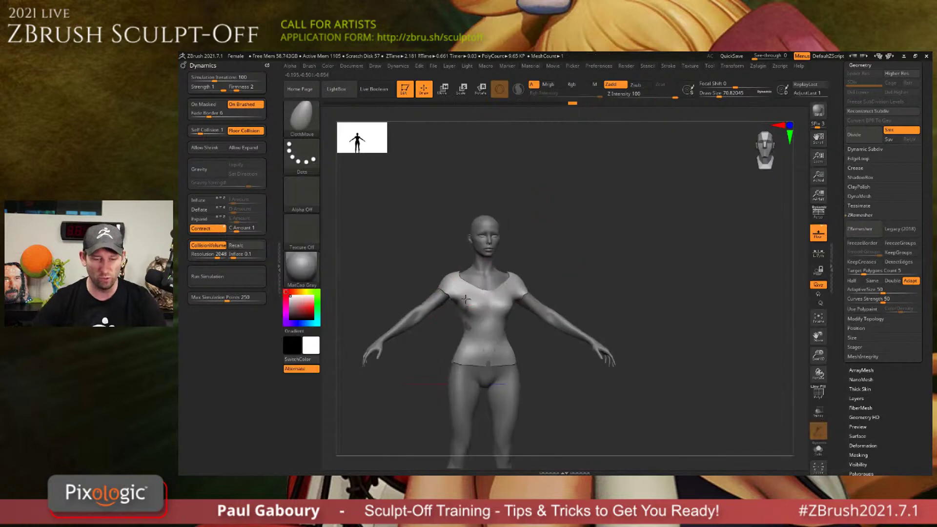
pyautogui.moveTo(465, 299); pyautogui.dragTo(471, 305, button='right')
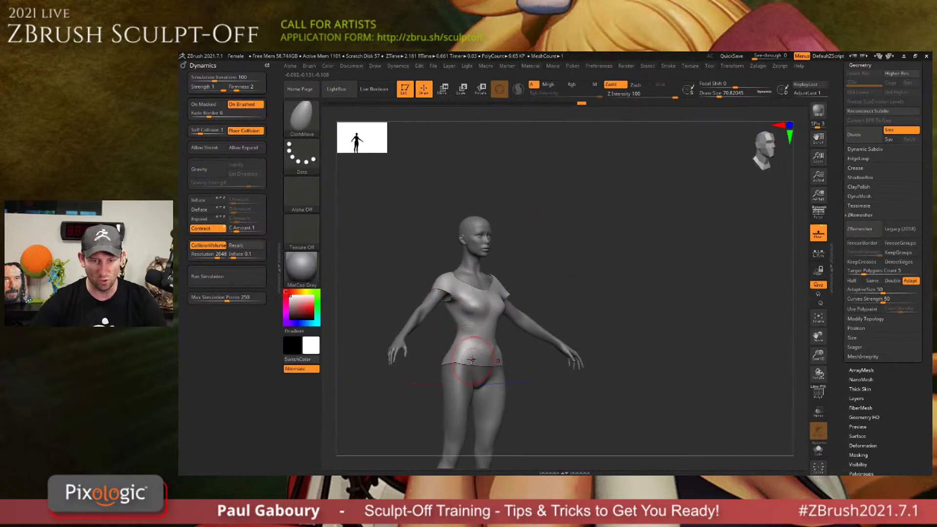
pyautogui.moveTo(472, 359); pyautogui.dragTo(473, 362)
pyautogui.moveTo(467, 301); pyautogui.dragTo(471, 310)
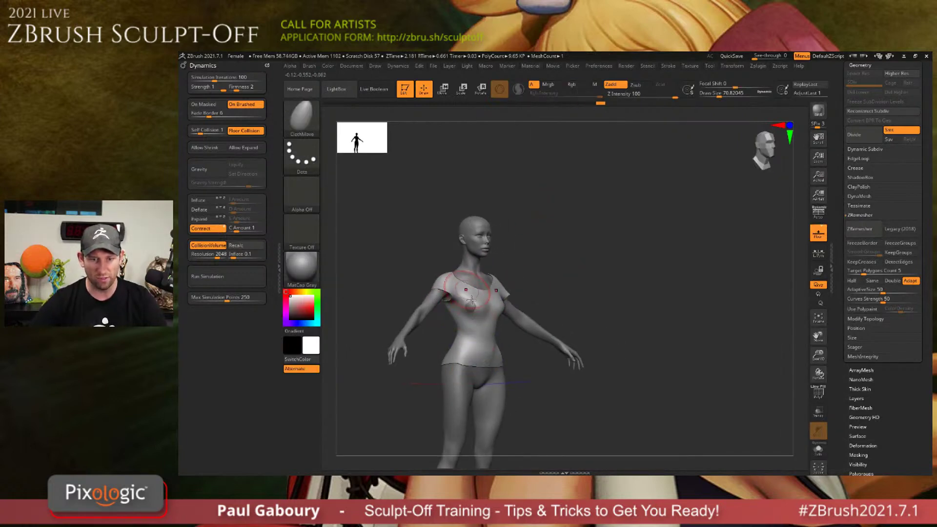
# Pull the sleeve opening near the armpit with ClothMove at draw size about 54, and smooth the sleeve edge with SmoothCloth.
pyautogui.moveTo(471, 305)
pyautogui.mouseDown(button='right')
pyautogui.moveTo(435, 299)
pyautogui.moveTo(457, 298)
pyautogui.mouseUp(button='right')
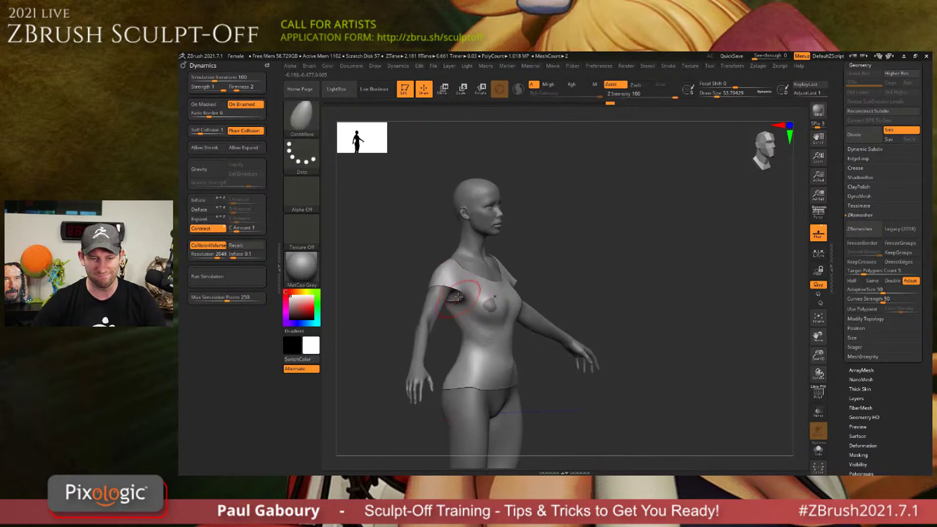
pyautogui.moveTo(459, 296); pyautogui.dragTo(451, 291)
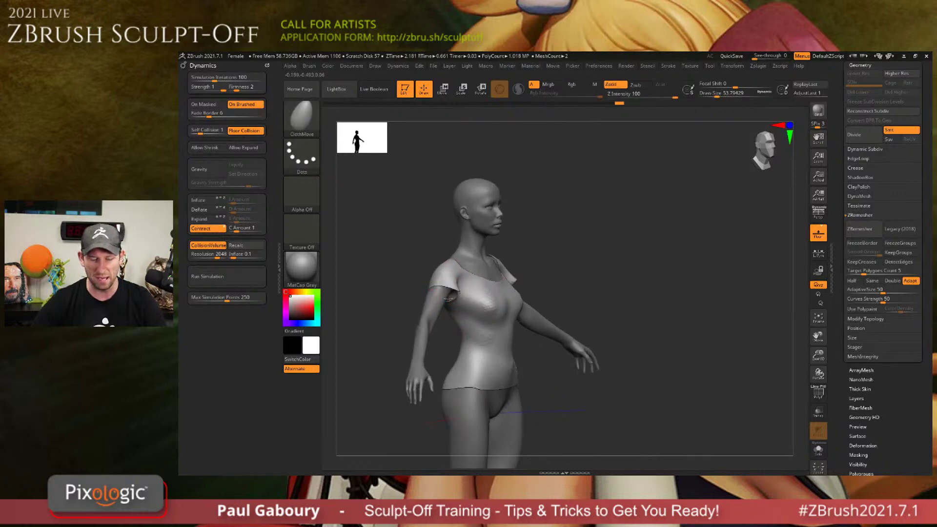
pyautogui.moveTo(448, 299); pyautogui.dragTo(432, 310, button='right')
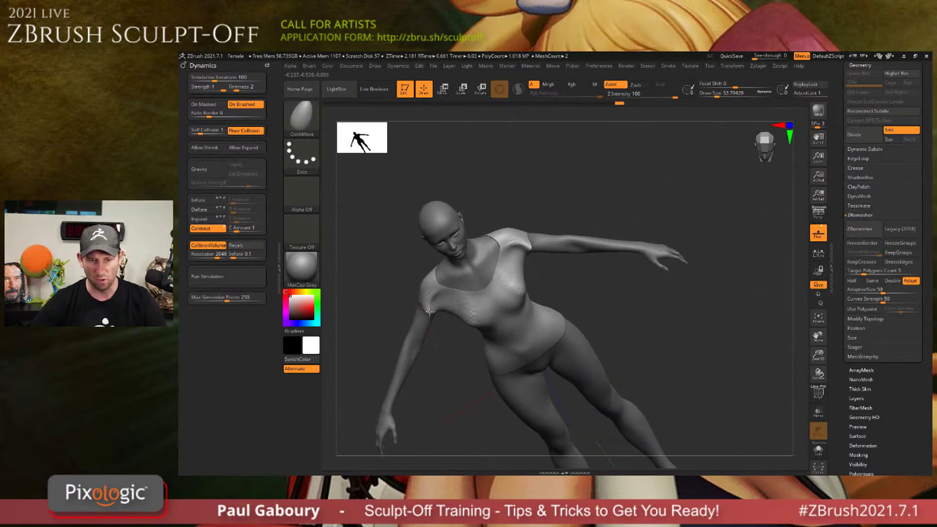
pyautogui.press('shift')
pyautogui.keyDown('shift'); pyautogui.moveTo(431, 302); pyautogui.dragTo(432, 303); pyautogui.keyUp('shift')
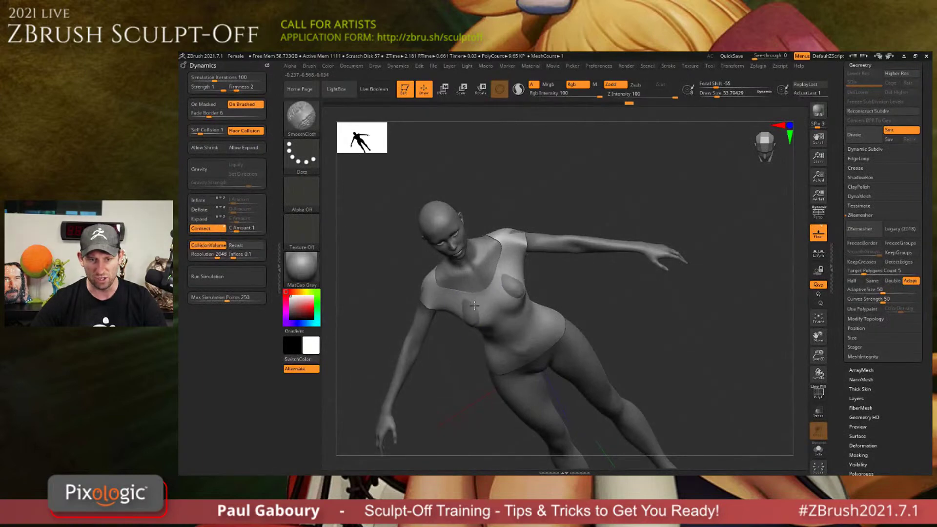
# Reshape the shirt's shoulders, neckline and sleeve edges on the female figure with the ClothMove brush.
pyautogui.moveTo(432, 303); pyautogui.dragTo(469, 298, button='right')
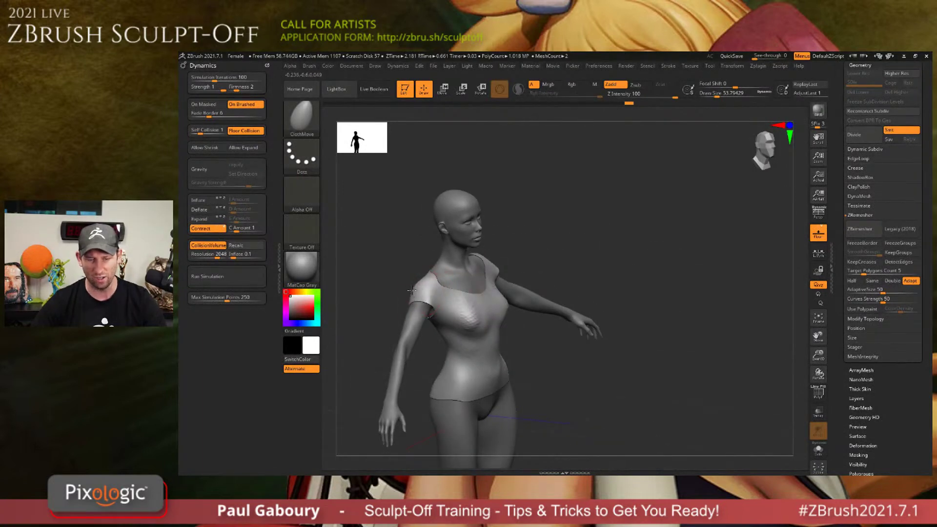
pyautogui.moveTo(413, 293)
pyautogui.mouseDown(button='right')
pyautogui.moveTo(473, 289)
pyautogui.moveTo(489, 305)
pyautogui.mouseUp(button='right')
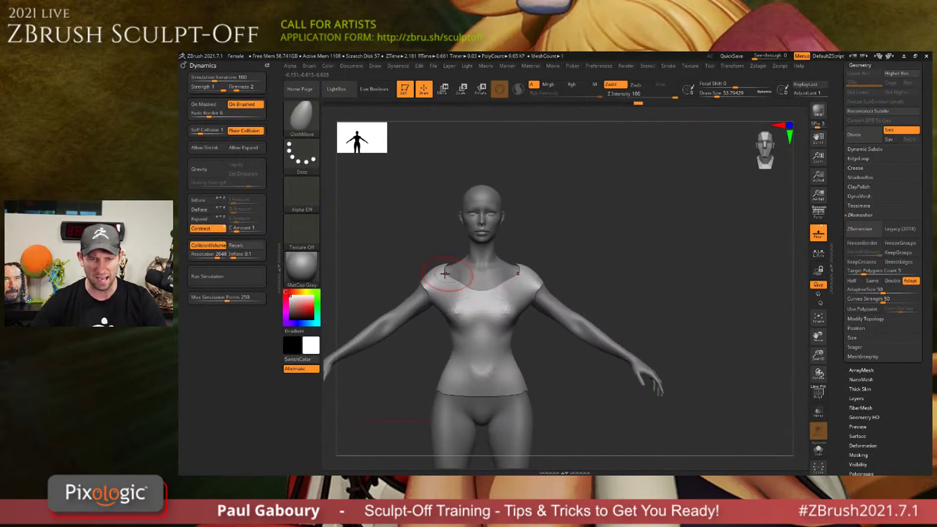
pyautogui.moveTo(445, 274)
pyautogui.mouseDown()
pyautogui.moveTo(465, 281)
pyautogui.moveTo(448, 272)
pyautogui.mouseUp()
pyautogui.moveTo(516, 268); pyautogui.dragTo(526, 293)
pyautogui.moveTo(526, 293); pyautogui.dragTo(502, 294, button='right')
pyautogui.moveTo(535, 294)
pyautogui.mouseDown()
pyautogui.moveTo(541, 288)
pyautogui.moveTo(524, 301)
pyautogui.moveTo(545, 269)
pyautogui.mouseUp()
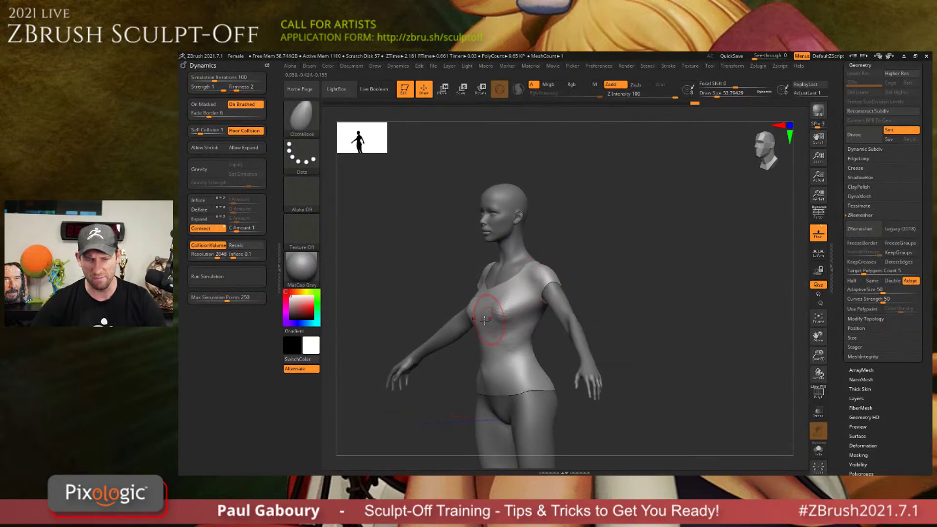
pyautogui.moveTo(525, 347); pyautogui.dragTo(619, 330, button='right')
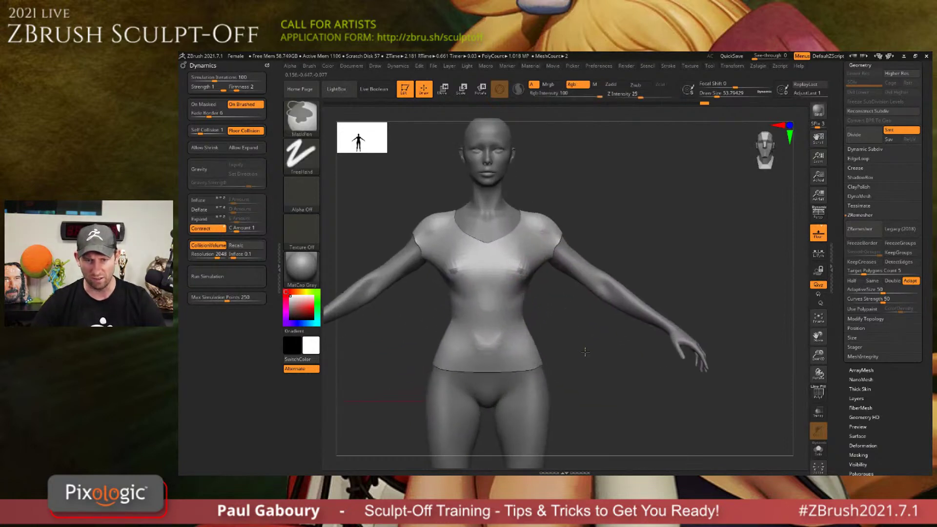
# Pull the sleeves with ClothMove at a draw size of about 27, and smooth the sleeves and chest with SmoothCloth.
pyautogui.keyDown('alt'); pyautogui.moveTo(535, 305); pyautogui.dragTo(535, 253, button='right'); pyautogui.keyUp('alt')
pyautogui.moveTo(548, 255)
pyautogui.mouseDown()
pyautogui.moveTo(547, 243)
pyautogui.moveTo(540, 250)
pyautogui.mouseUp()
pyautogui.press('[')
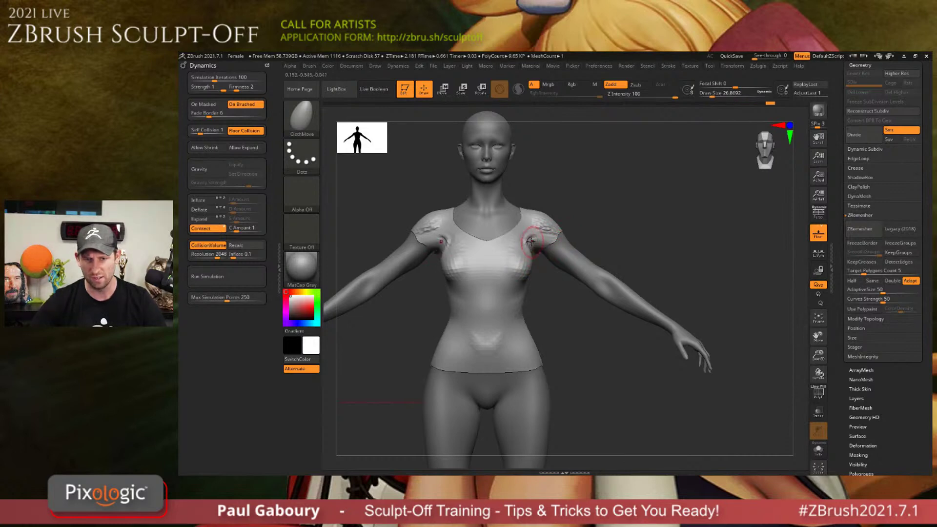
pyautogui.press('shift')
pyautogui.keyDown('shift'); pyautogui.moveTo(560, 234); pyautogui.dragTo(544, 225); pyautogui.keyUp('shift')
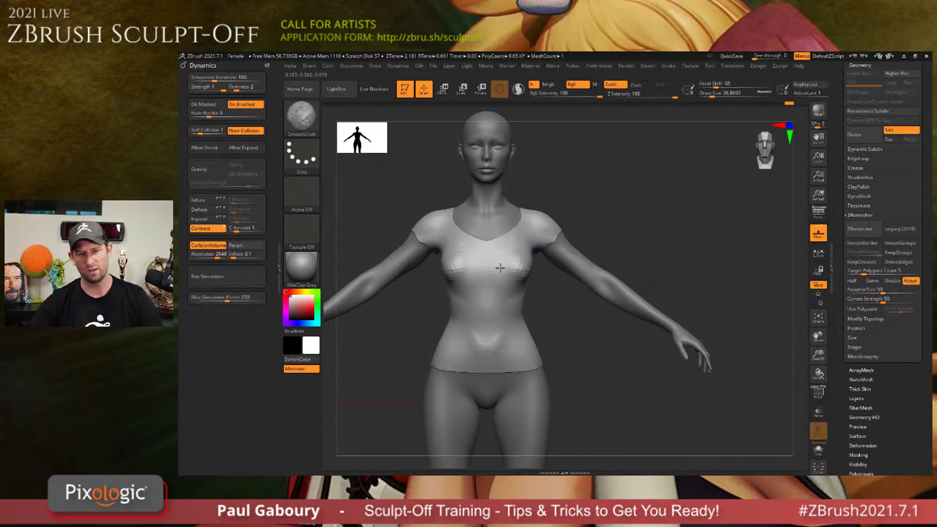
pyautogui.keyDown('shift'); pyautogui.moveTo(499, 266); pyautogui.dragTo(517, 273); pyautogui.keyUp('shift')
# Enable Dynamic Subdivision on the shirt with a smooth subdivision level of 2.
pyautogui.moveTo(595, 320)
pyautogui.keyDown('alt'); pyautogui.mouseDown()
pyautogui.moveTo(563, 325)
pyautogui.moveTo(596, 320)
pyautogui.mouseUp(); pyautogui.keyUp('alt')
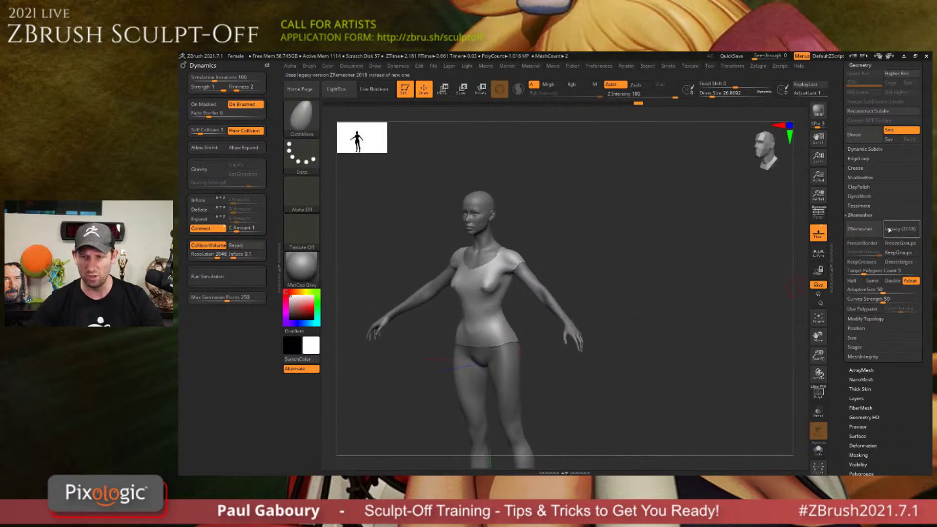
pyautogui.click(867, 214)
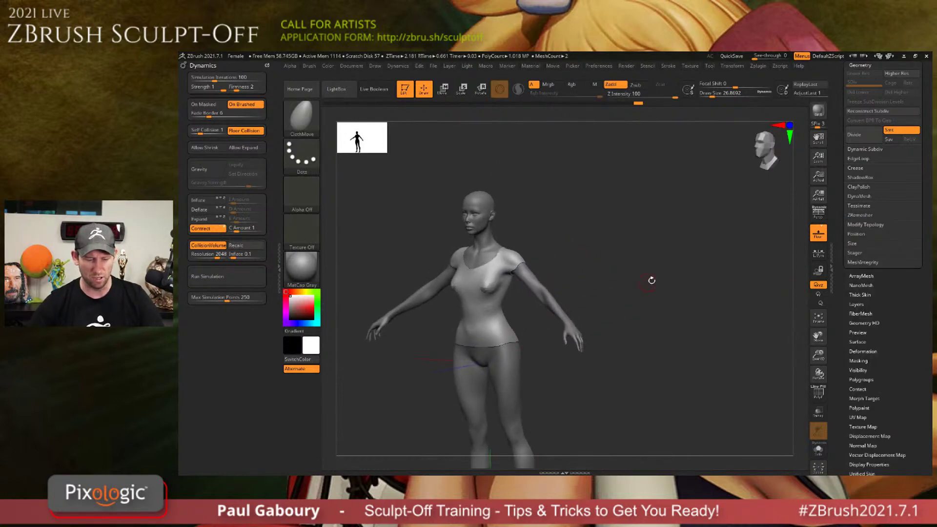
pyautogui.click(865, 150)
pyautogui.click(857, 158)
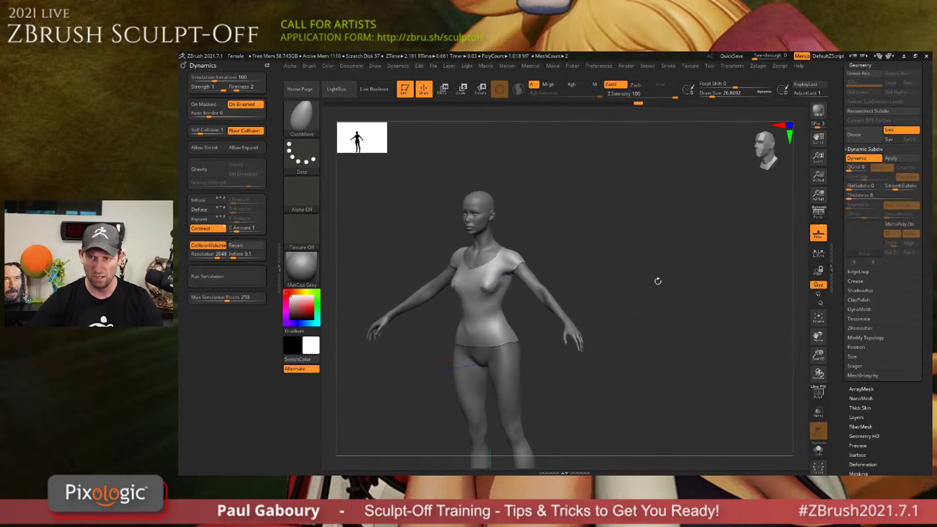
pyautogui.moveTo(542, 359)
pyautogui.mouseDown()
pyautogui.moveTo(593, 356)
pyautogui.moveTo(551, 361)
pyautogui.moveTo(539, 351)
pyautogui.mouseUp()
pyautogui.click(902, 185)
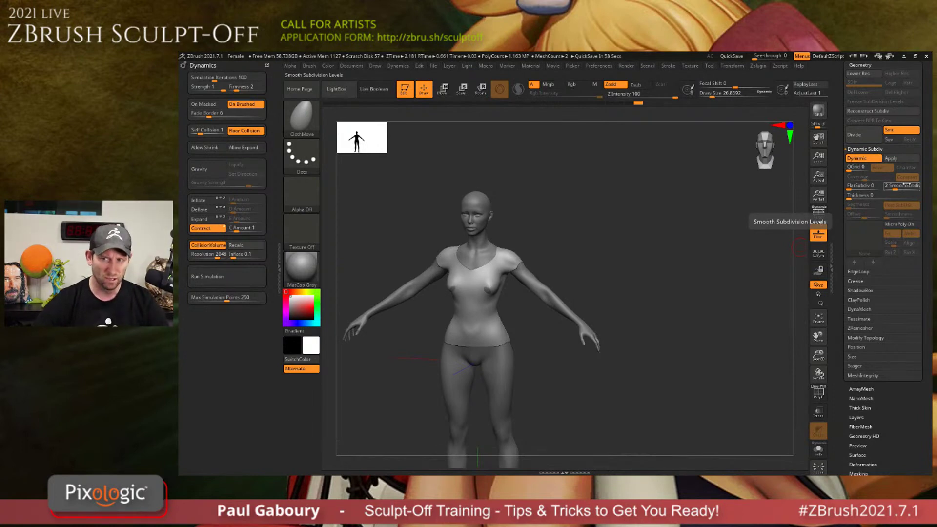
# Give the shirt a dynamic thickness of about 0.0034 and check it at the neckline and sleeves.
pyautogui.keyDown('ctrl'); pyautogui.moveTo(495, 300); pyautogui.dragTo(529, 306, button='right'); pyautogui.keyUp('ctrl')
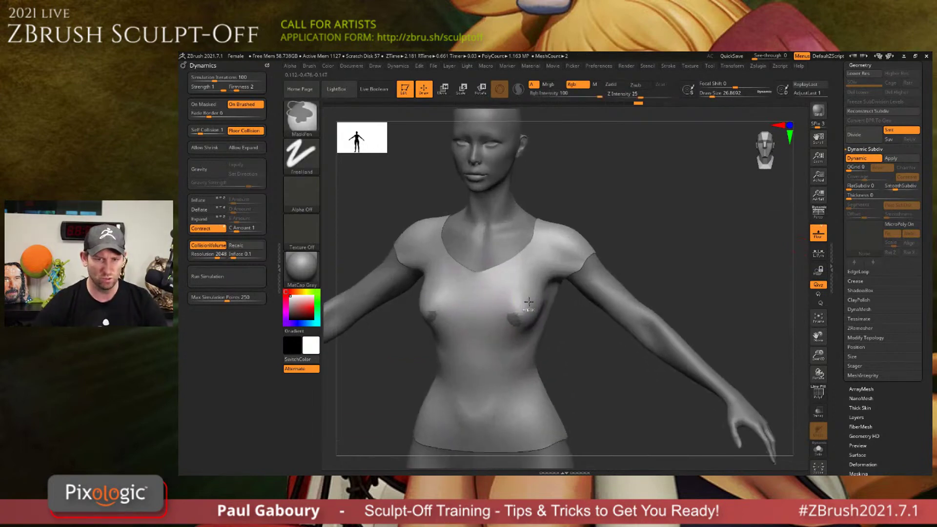
pyautogui.moveTo(849, 197); pyautogui.dragTo(866, 197)
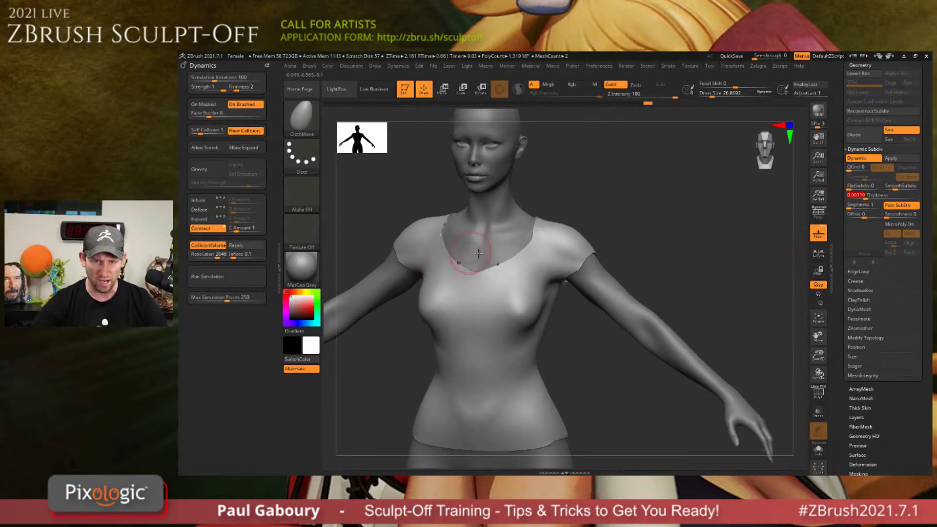
pyautogui.keyDown('ctrl'); pyautogui.moveTo(479, 253); pyautogui.dragTo(484, 217, button='right'); pyautogui.keyUp('ctrl')
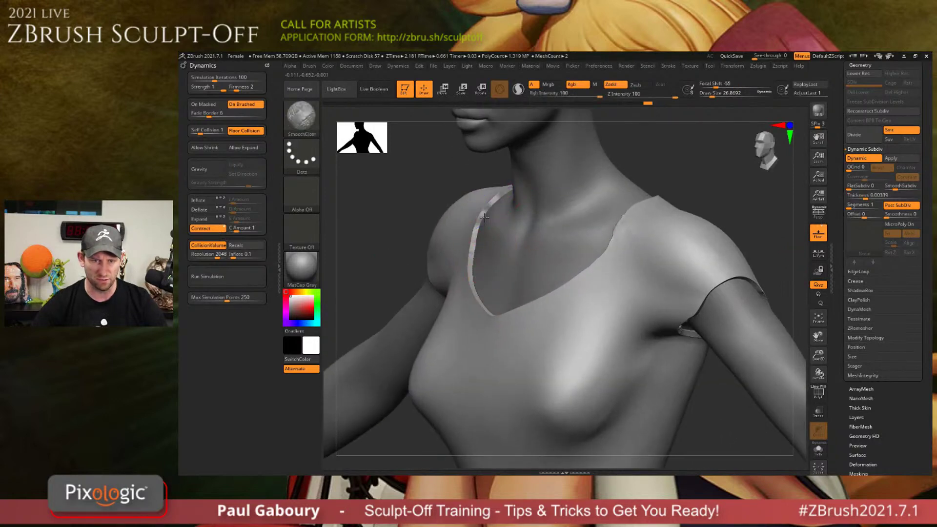
pyautogui.moveTo(614, 283)
pyautogui.mouseDown(button='right')
pyautogui.moveTo(707, 269)
pyautogui.moveTo(712, 259)
pyautogui.mouseUp(button='right')
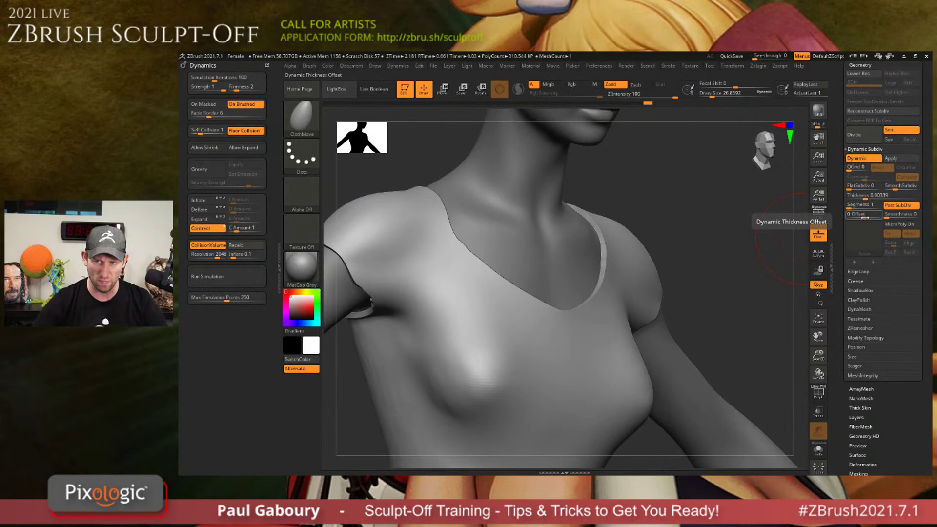
# Compare the dynamic thickness offset at 0 and 100, keep 100, and make the shirt slightly thinner.
pyautogui.moveTo(866, 218); pyautogui.dragTo(878, 216)
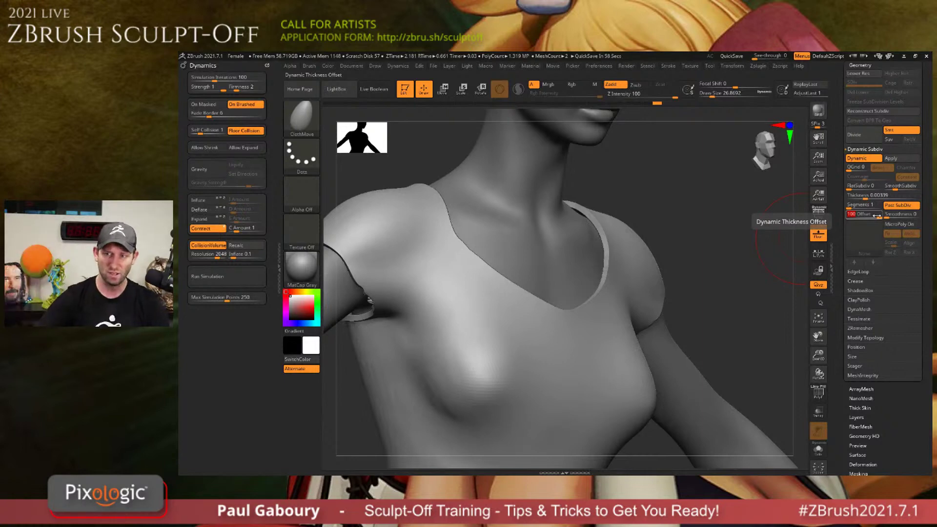
pyautogui.moveTo(877, 215); pyautogui.dragTo(865, 218)
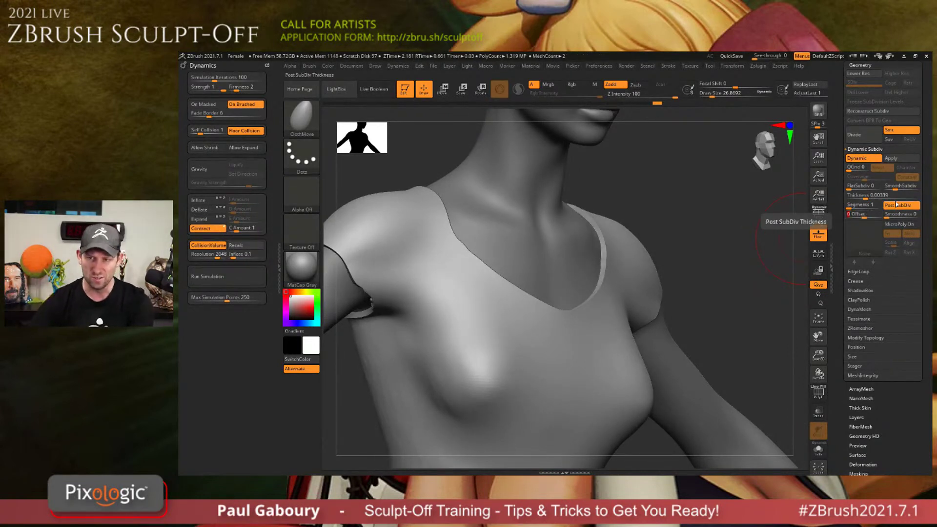
pyautogui.moveTo(870, 212); pyautogui.dragTo(873, 215)
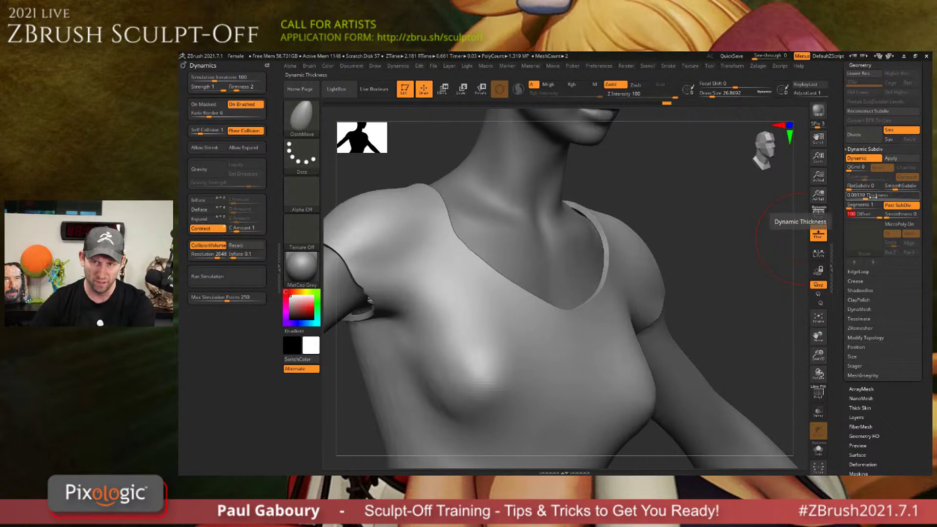
pyautogui.moveTo(873, 197); pyautogui.dragTo(863, 196)
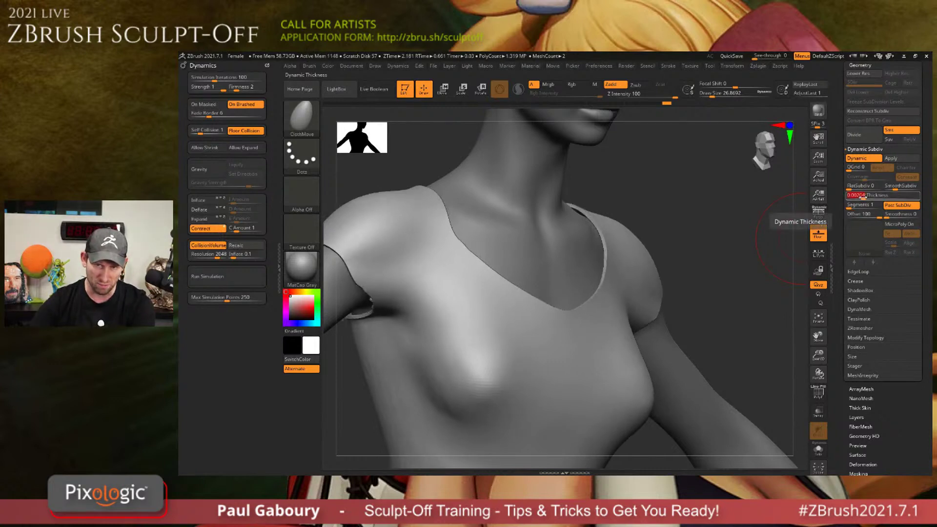
# Smooth the shirt's side, waist and front hem with the SmoothCloth brush.
pyautogui.press('ctrl')
pyautogui.keyDown('ctrl'); pyautogui.moveTo(486, 353); pyautogui.dragTo(508, 312, button='right'); pyautogui.keyUp('ctrl')
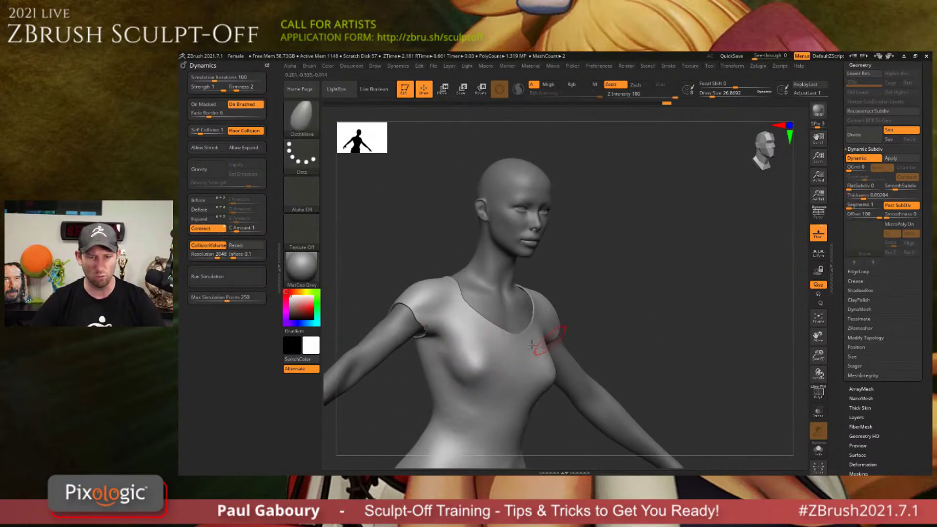
pyautogui.moveTo(547, 343)
pyautogui.mouseDown(button='right')
pyautogui.moveTo(459, 349)
pyautogui.moveTo(559, 312)
pyautogui.mouseUp(button='right')
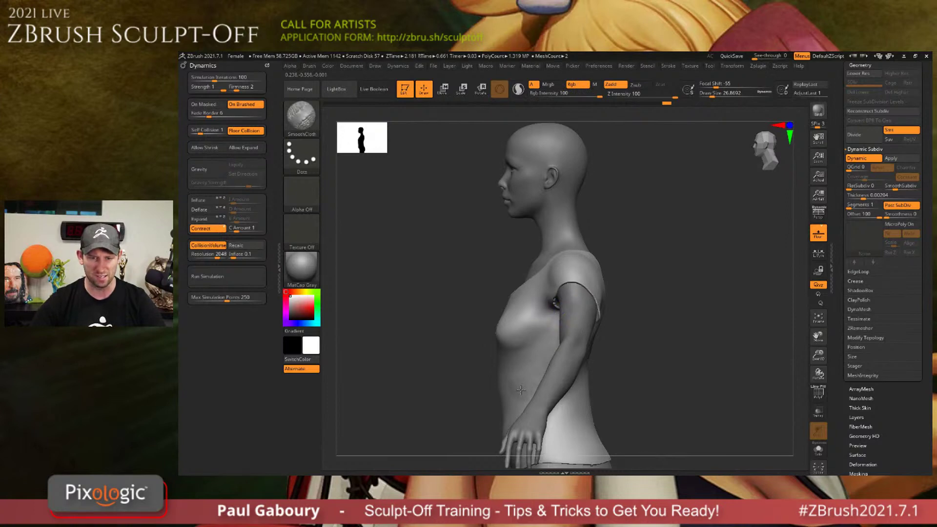
pyautogui.keyDown('shift'); pyautogui.moveTo(521, 390); pyautogui.dragTo(531, 396); pyautogui.keyUp('shift')
pyautogui.moveTo(522, 383); pyautogui.dragTo(576, 386, button='right')
pyautogui.keyDown('alt'); pyautogui.moveTo(531, 400); pyautogui.dragTo(531, 322, button='right'); pyautogui.keyUp('alt')
pyautogui.keyDown('shift'); pyautogui.moveTo(473, 332); pyautogui.dragTo(457, 361); pyautogui.keyUp('shift')
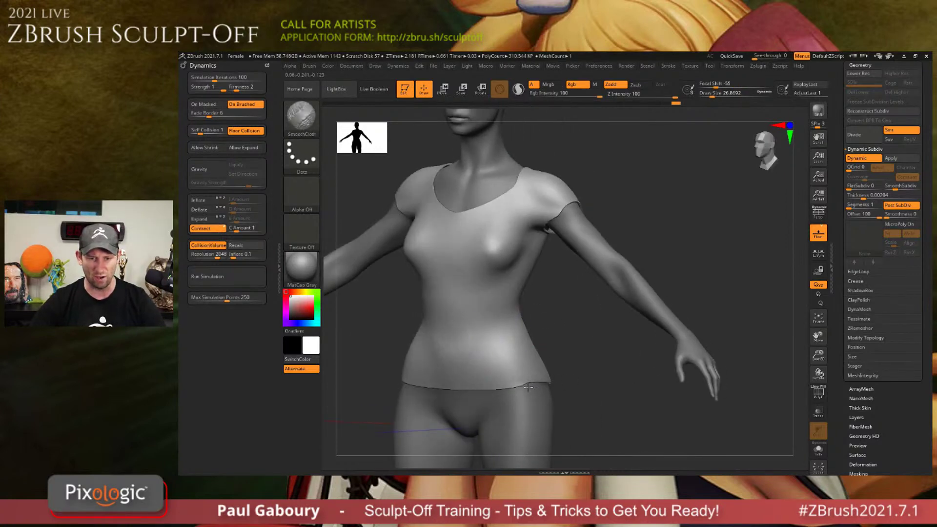
pyautogui.moveTo(527, 386)
pyautogui.keyDown('shift'); pyautogui.mouseDown()
pyautogui.moveTo(502, 391)
pyautogui.moveTo(521, 389)
pyautogui.mouseUp(); pyautogui.keyUp('shift')
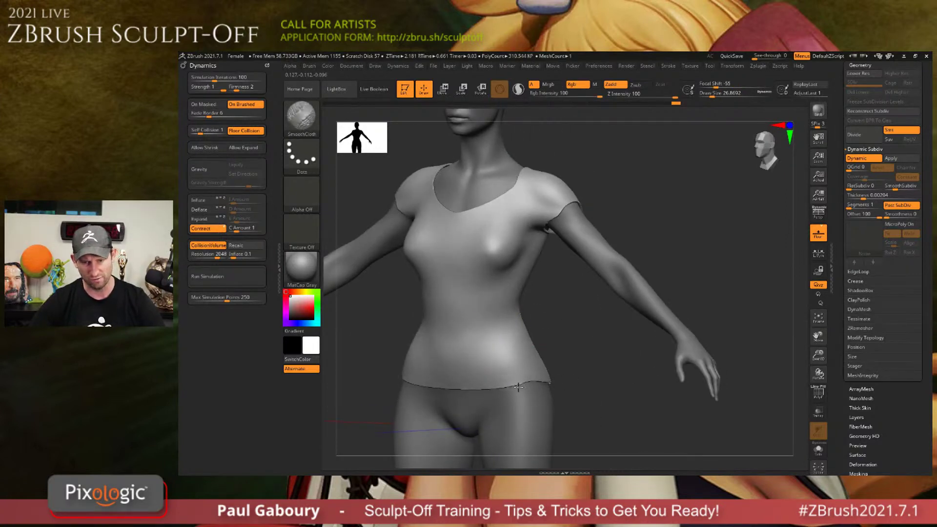
pyautogui.keyDown('shift'); pyautogui.moveTo(493, 388); pyautogui.dragTo(468, 388); pyautogui.keyUp('shift')
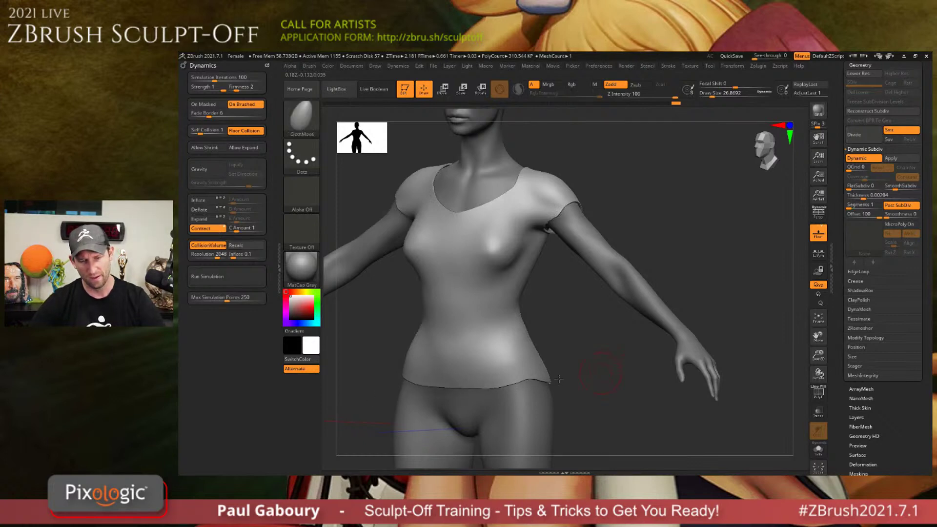
# Smooth the back of the shirt's hem and the rear edge of the sleeve.
pyautogui.moveTo(553, 383); pyautogui.dragTo(481, 373, button='right')
pyautogui.keyDown('shift'); pyautogui.moveTo(543, 378); pyautogui.dragTo(496, 389); pyautogui.keyUp('shift')
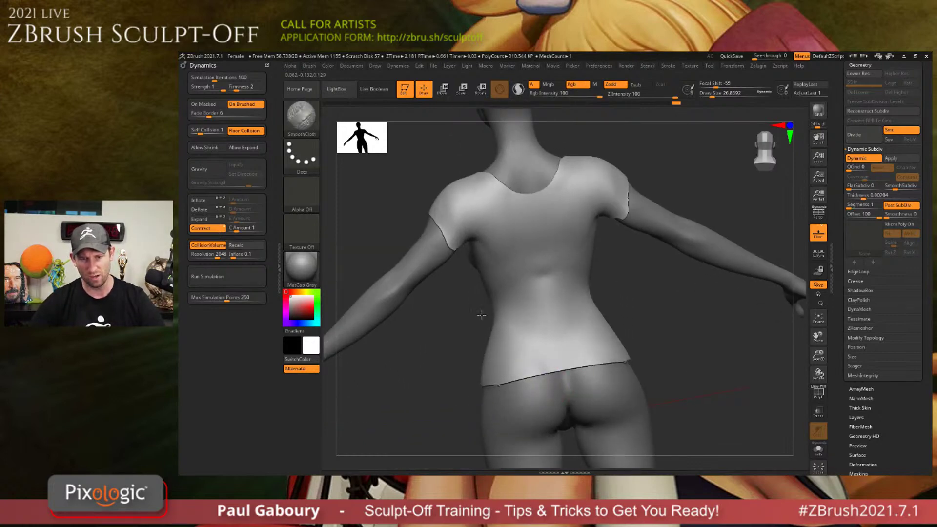
pyautogui.keyDown('shift'); pyautogui.moveTo(441, 241); pyautogui.dragTo(454, 244); pyautogui.keyUp('shift')
# Pull the front edge of the sleeve into place with the ClothMove brush.
pyautogui.moveTo(458, 257); pyautogui.dragTo(497, 284, button='right')
pyautogui.rightClick(498, 284)
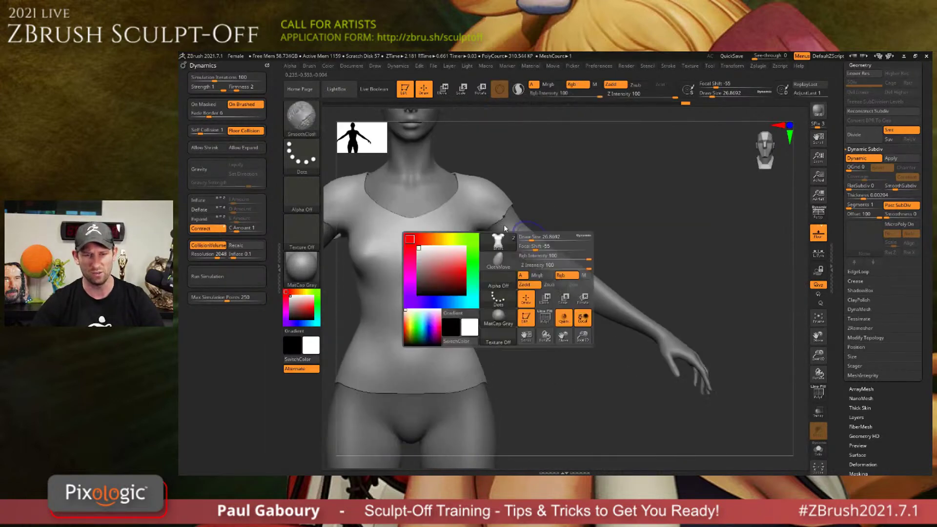
pyautogui.moveTo(503, 217); pyautogui.dragTo(498, 208)
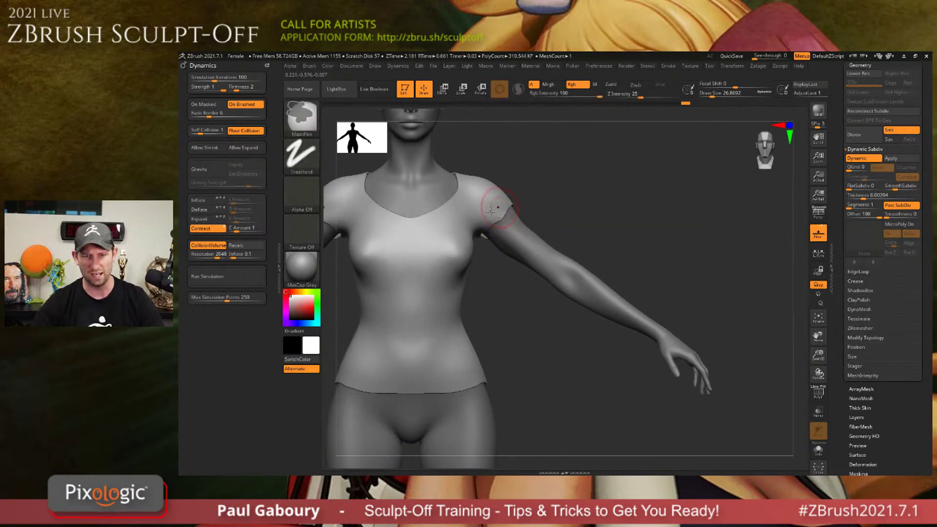
# Tug the sleeve edge using the ClothHook brush at a draw size of about 62, and smooth the sleeve.
pyautogui.press('b')
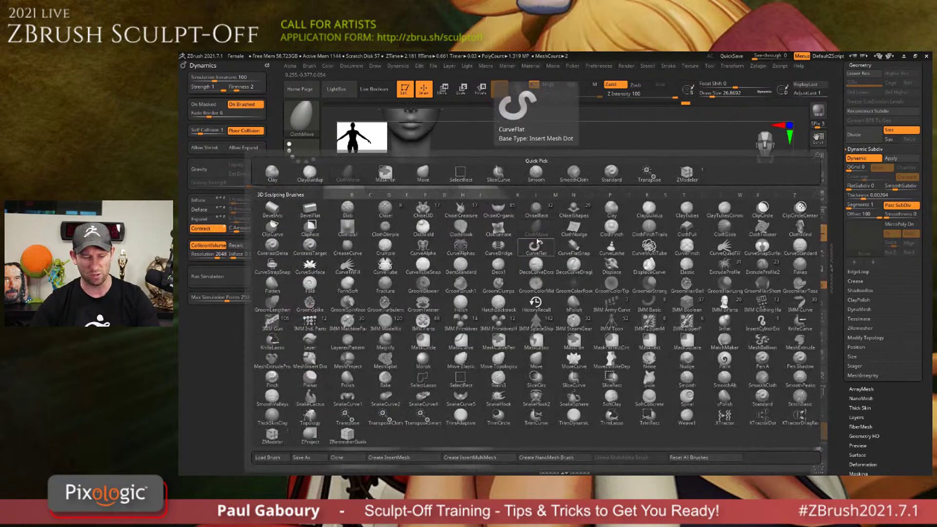
pyautogui.press('c')
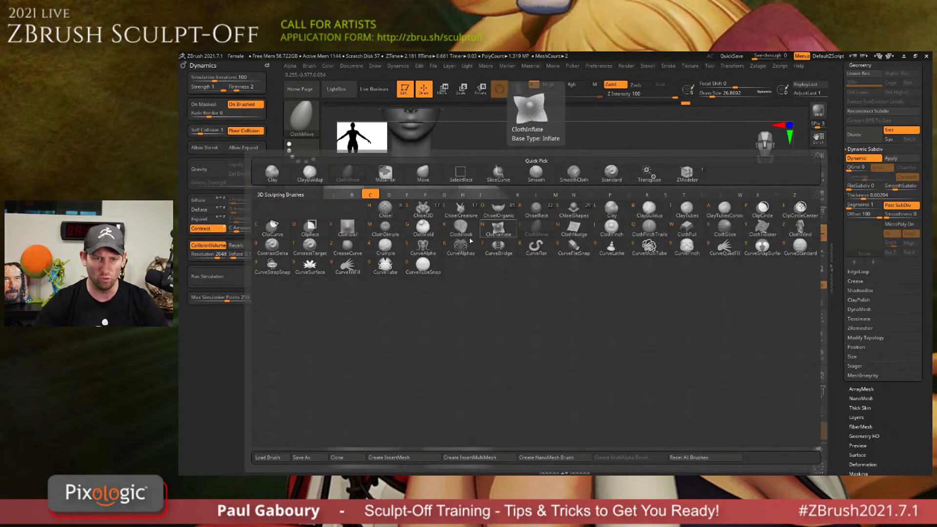
pyautogui.press('k')
pyautogui.press('s')
pyautogui.moveTo(499, 222)
pyautogui.mouseDown()
pyautogui.moveTo(496, 211)
pyautogui.moveTo(495, 223)
pyautogui.mouseUp()
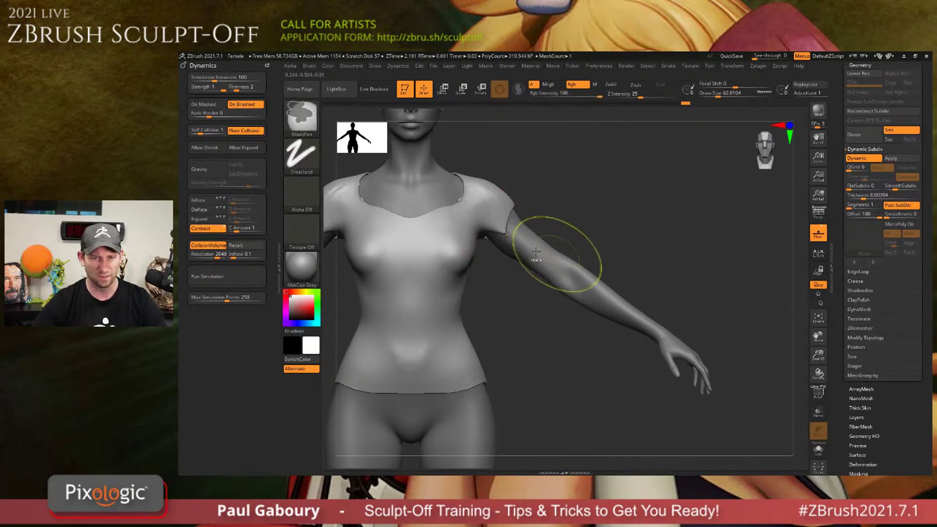
pyautogui.moveTo(558, 255)
pyautogui.keyDown('ctrl'); pyautogui.mouseDown(button='right')
pyautogui.moveTo(527, 210)
pyautogui.moveTo(545, 232)
pyautogui.mouseUp(button='right'); pyautogui.keyUp('ctrl')
pyautogui.keyDown('shift'); pyautogui.moveTo(443, 234); pyautogui.dragTo(438, 233); pyautogui.keyUp('shift')
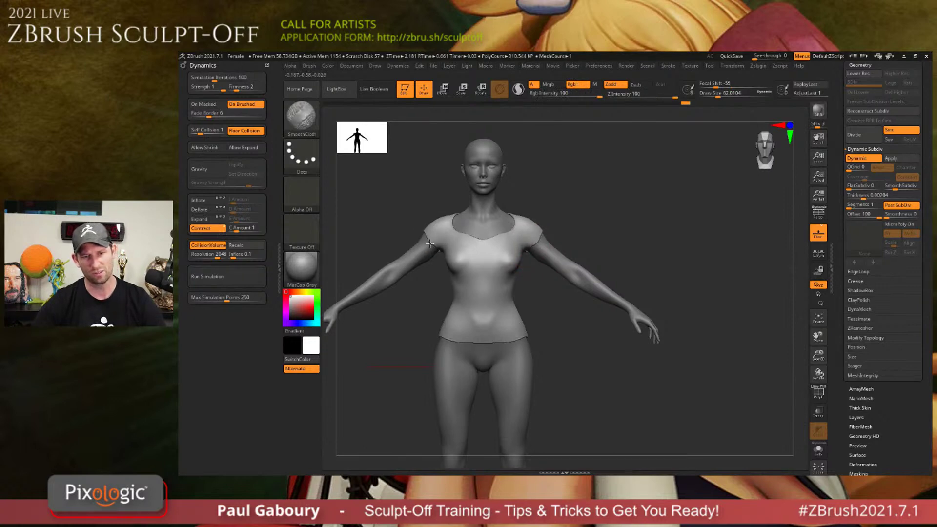
# Switch to the Move brush and adjust the shirt over the chest and down to the hem.
pyautogui.moveTo(505, 341); pyautogui.dragTo(493, 297, button='right')
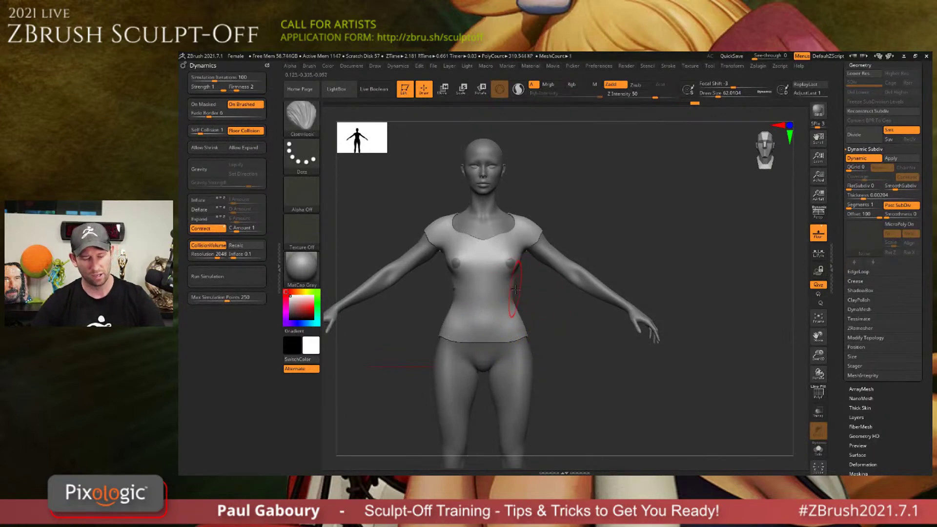
pyautogui.press('b')
pyautogui.press('m')
pyautogui.press('v')
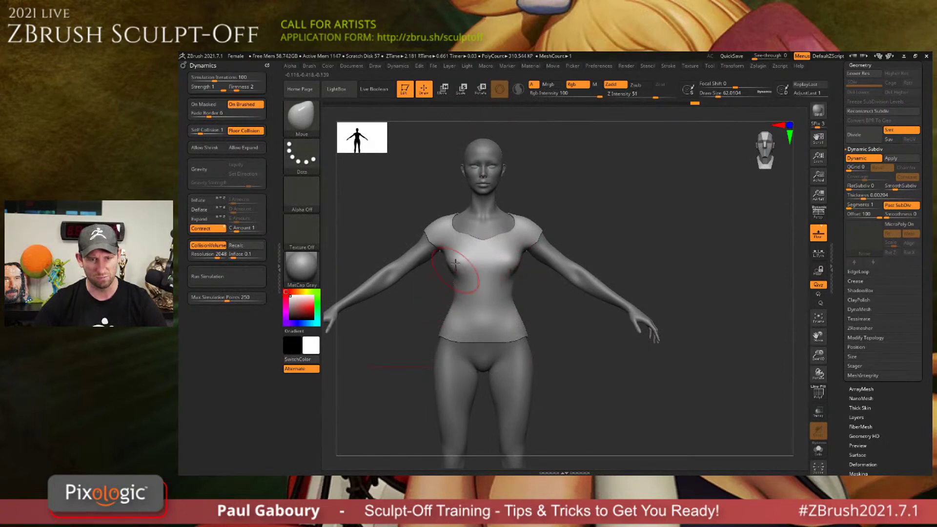
pyautogui.moveTo(454, 263)
pyautogui.mouseDown()
pyautogui.moveTo(431, 227)
pyautogui.moveTo(433, 238)
pyautogui.moveTo(458, 218)
pyautogui.moveTo(471, 237)
pyautogui.moveTo(512, 218)
pyautogui.moveTo(513, 231)
pyautogui.moveTo(527, 231)
pyautogui.moveTo(537, 338)
pyautogui.mouseUp()
# Smooth the shirt around the hem and armhole with SmoothCloth, and frame the full figure from the front.
pyautogui.press('shift')
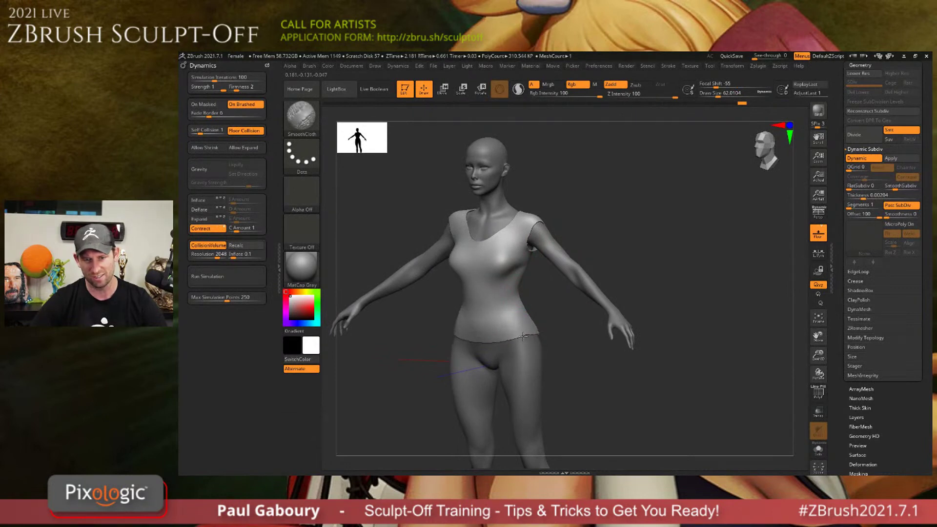
pyautogui.moveTo(567, 286); pyautogui.dragTo(498, 276)
pyautogui.keyDown('shift'); pyautogui.moveTo(509, 236); pyautogui.dragTo(523, 230); pyautogui.keyUp('shift')
pyautogui.keyDown('ctrl'); pyautogui.moveTo(612, 259); pyautogui.dragTo(556, 234, button='right'); pyautogui.keyUp('ctrl')
pyautogui.moveTo(557, 234)
pyautogui.mouseDown(button='right')
pyautogui.moveTo(620, 260)
pyautogui.moveTo(688, 317)
pyautogui.mouseUp(button='right')
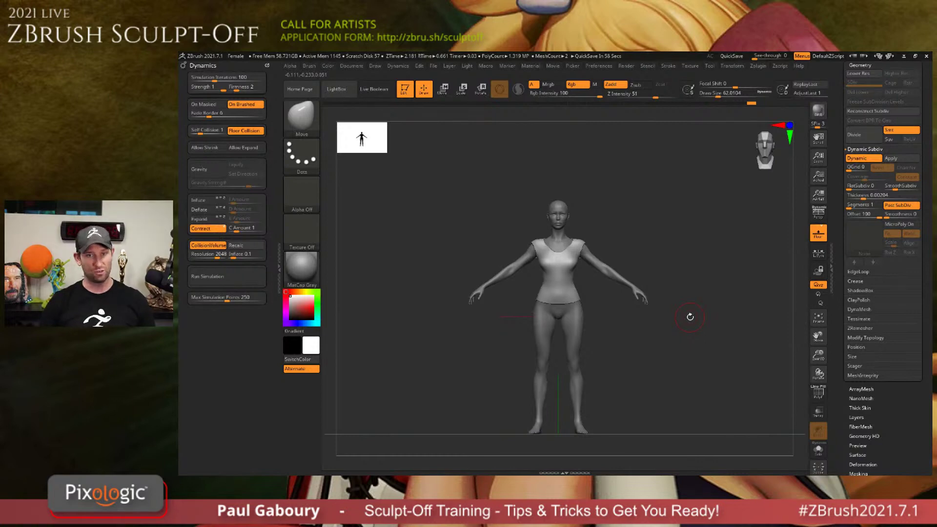
# Load the 256 clothing Spotlight file and enlarge its set of garment silhouettes.
pyautogui.press(',')
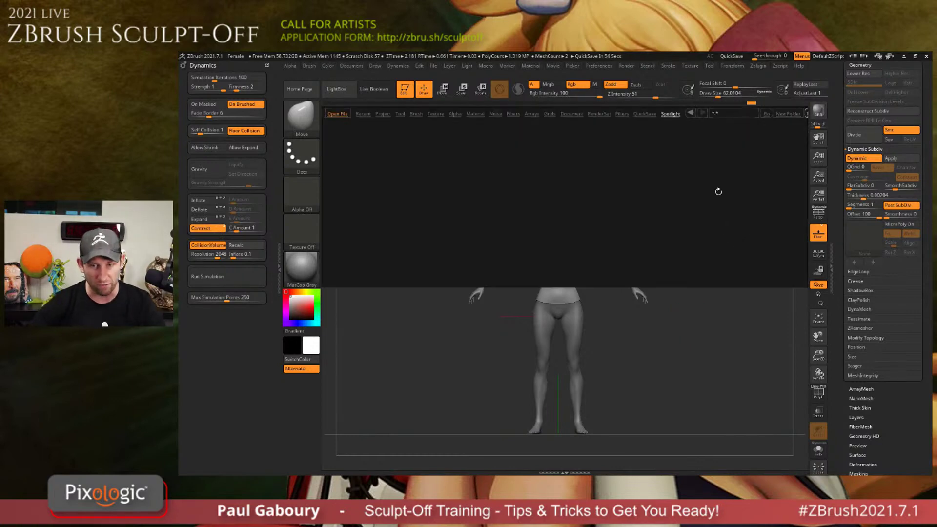
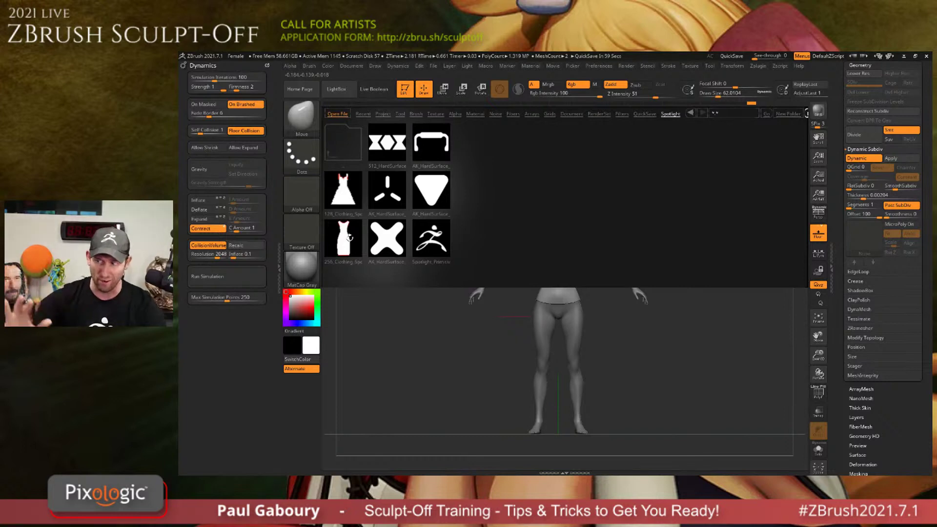
pyautogui.doubleClick(341, 236)
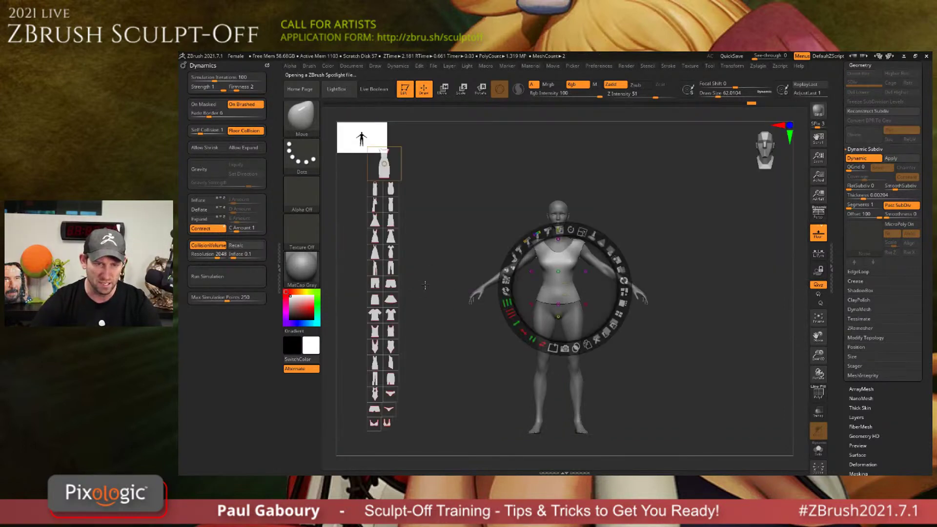
pyautogui.click(455, 268)
pyautogui.click(452, 308)
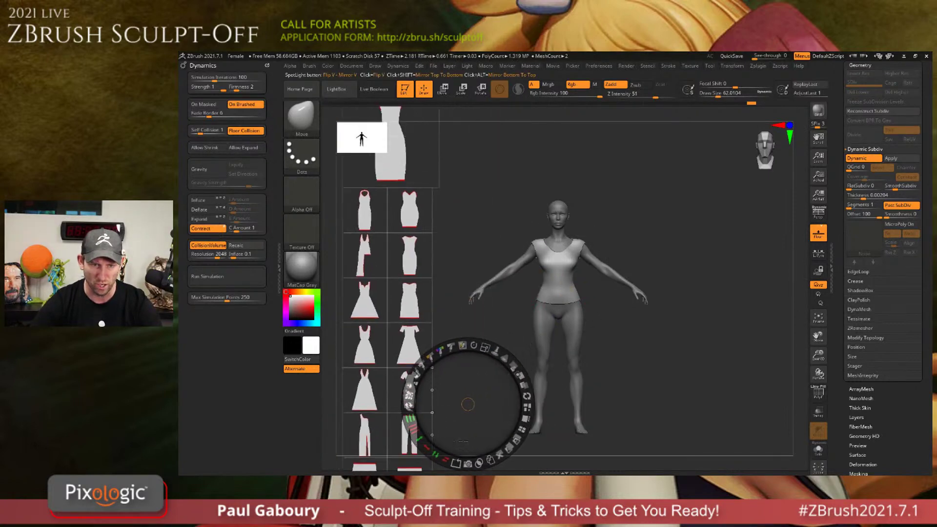
# Move the short strapless dress silhouette out of the garment set and enlarge it to roughly match the figure.
pyautogui.moveTo(405, 319); pyautogui.dragTo(480, 325)
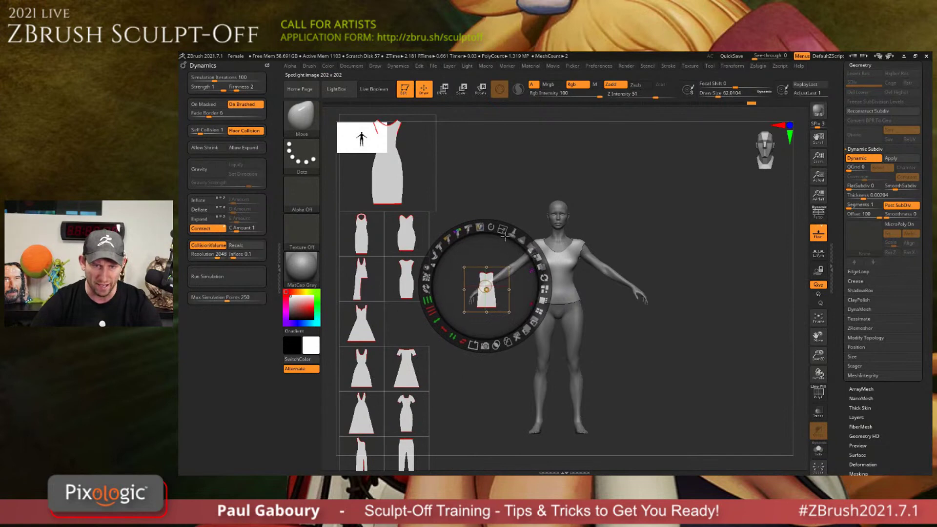
pyautogui.moveTo(531, 273); pyautogui.dragTo(604, 312)
pyautogui.moveTo(503, 229); pyautogui.dragTo(693, 257)
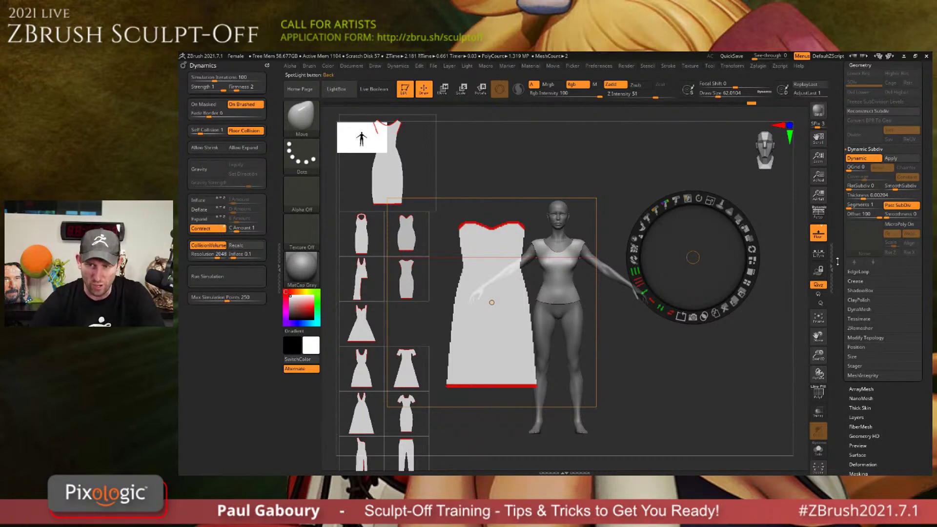
# Hide the shirt subtool so only the female body remains in the scene.
pyautogui.scroll(5, 859, 293)
pyautogui.click(863, 232)
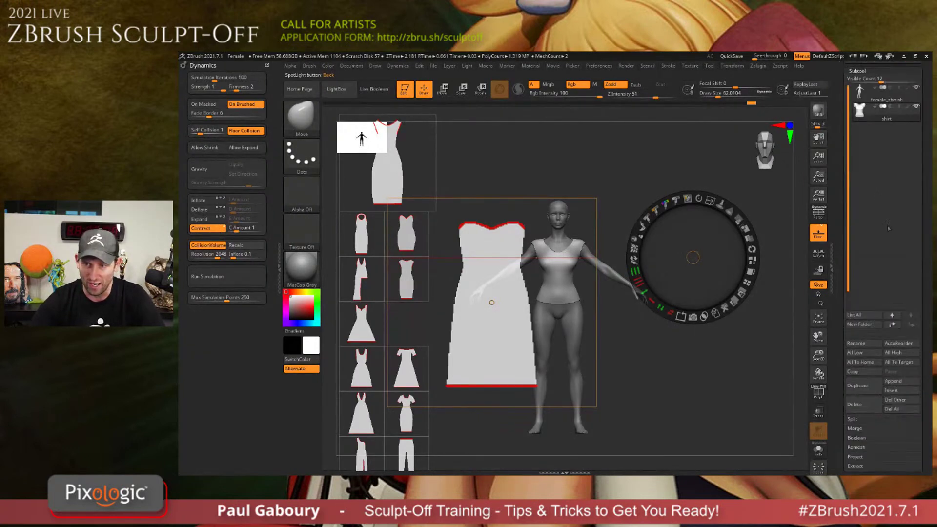
pyautogui.click(910, 108)
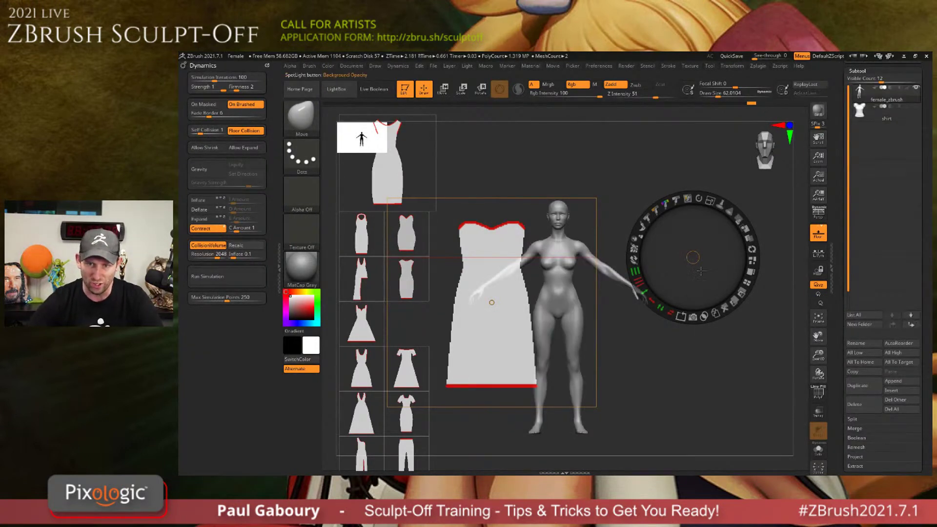
# Centre the dress silhouette over the body, scale it up slightly, convert it to a 3D mesh and exit Spotlight.
pyautogui.click(468, 317)
pyautogui.moveTo(468, 317); pyautogui.dragTo(576, 337)
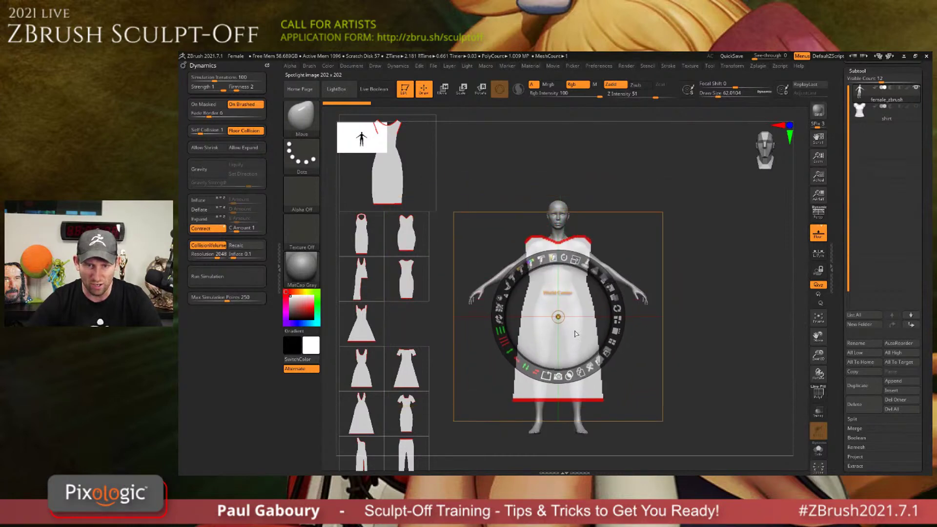
pyautogui.moveTo(575, 259); pyautogui.dragTo(579, 283)
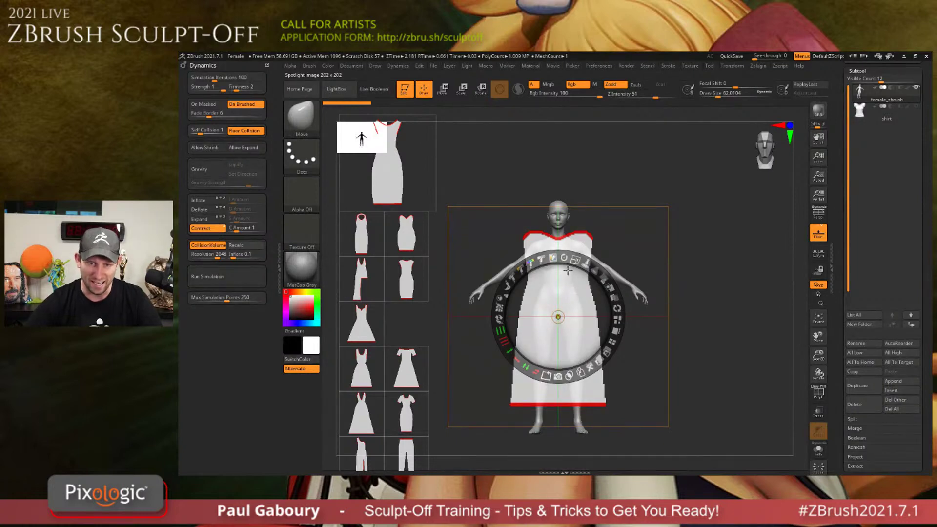
pyautogui.moveTo(522, 366); pyautogui.dragTo(559, 257)
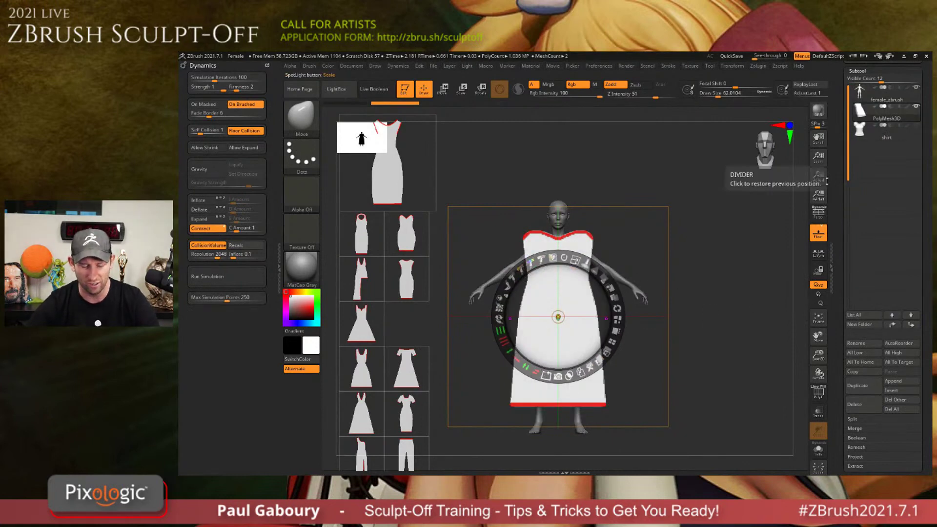
pyautogui.hotkey('shift', 'z')
pyautogui.moveTo(623, 299); pyautogui.dragTo(650, 314)
# Show the polyframe on the new dress mesh and set the draw size to 22.
pyautogui.hotkey('shift', 'f')
pyautogui.moveTo(570, 259)
pyautogui.keyDown('ctrl'); pyautogui.mouseDown(button='right')
pyautogui.moveTo(646, 336)
pyautogui.moveTo(595, 307)
pyautogui.mouseUp(button='right'); pyautogui.keyUp('ctrl')
pyautogui.press('s')
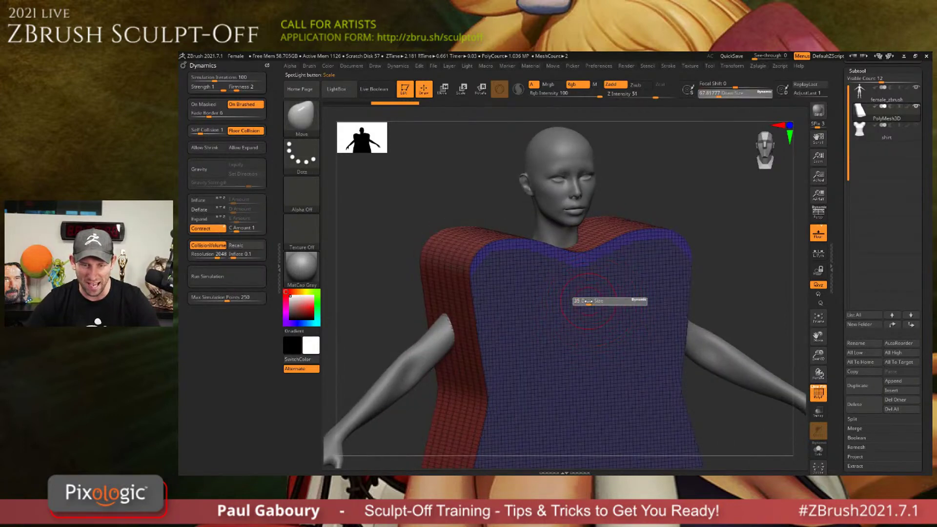
pyautogui.moveTo(588, 301); pyautogui.dragTo(585, 301)
pyautogui.moveTo(570, 254)
pyautogui.keyDown('ctrl'); pyautogui.mouseDown(button='right')
pyautogui.moveTo(625, 281)
pyautogui.moveTo(585, 253)
pyautogui.moveTo(566, 258)
pyautogui.mouseUp(button='right'); pyautogui.keyUp('ctrl')
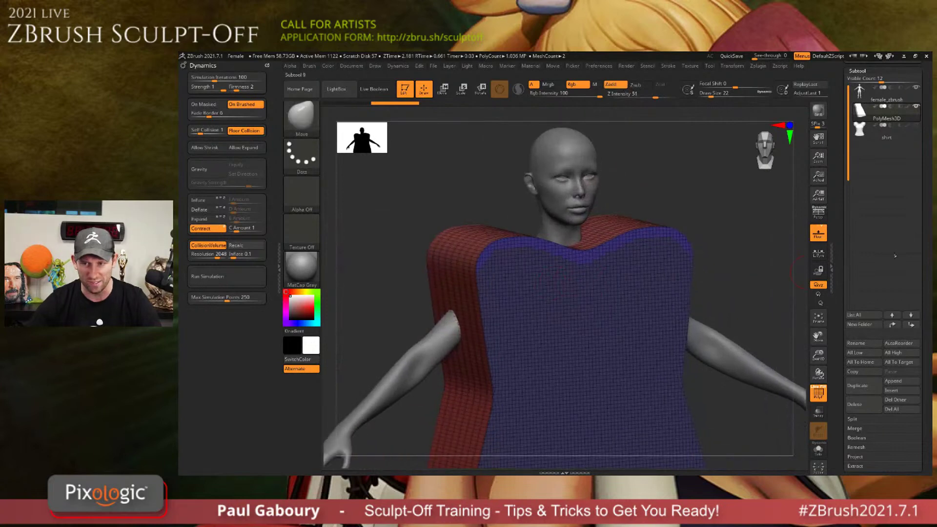
# Apply Polish By Groups to the dress mesh to clean up its polygroup borders.
pyautogui.click(857, 71)
pyautogui.press('shift')
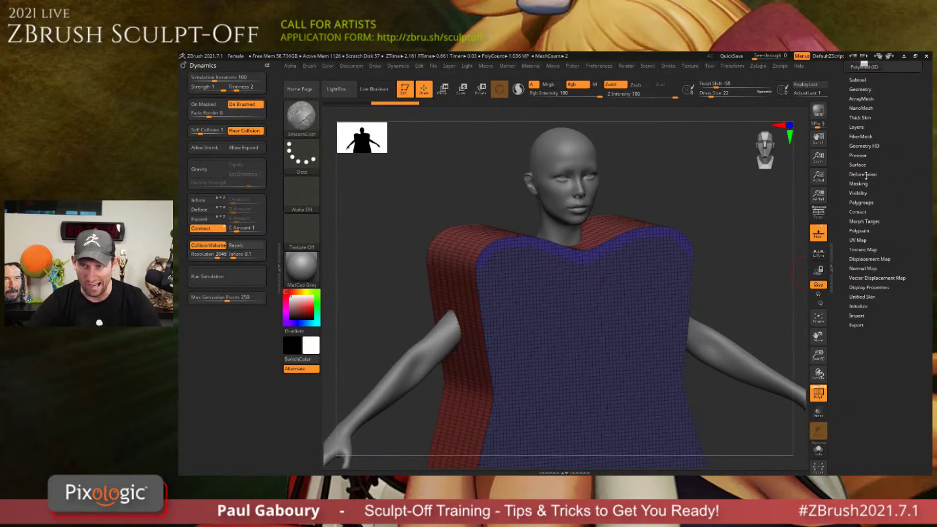
pyautogui.click(866, 174)
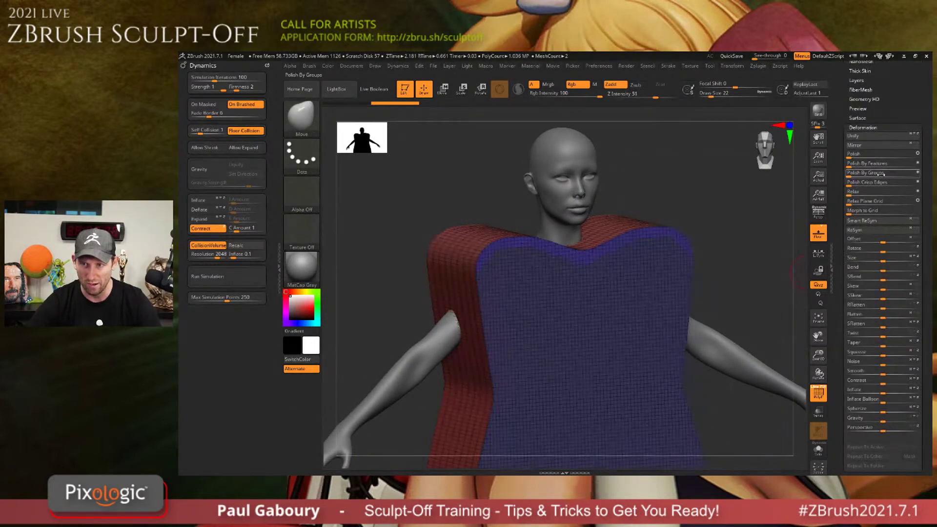
pyautogui.click(882, 173)
# Isolate the dress's rim polygroup, invert the visibility to open the neck and hem, and delete the hidden geometry.
pyautogui.hotkey('ctrl', 'shift')
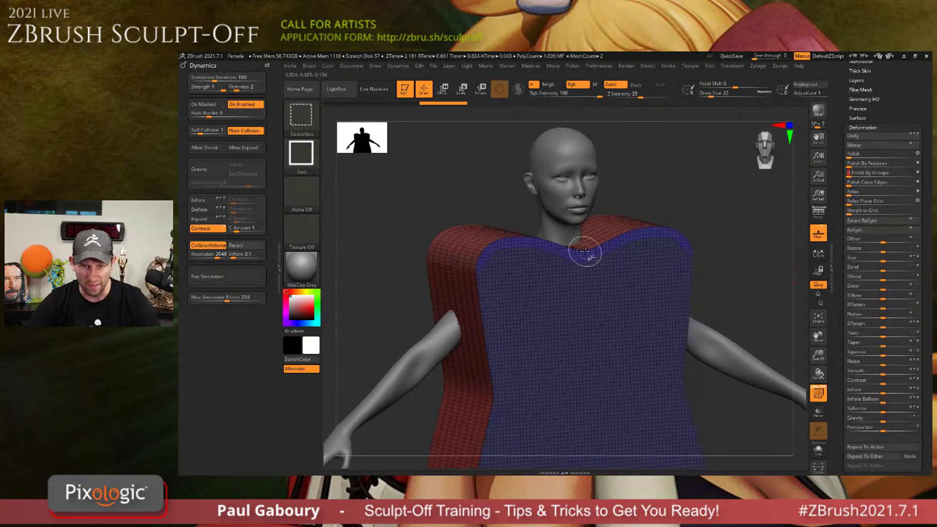
pyautogui.keyDown('ctrl'); pyautogui.keyDown('shift'); pyautogui.click(584, 252); pyautogui.keyUp('shift'); pyautogui.keyUp('ctrl')
pyautogui.keyDown('ctrl'); pyautogui.keyDown('shift'); pyautogui.moveTo(719, 245); pyautogui.dragTo(693, 268); pyautogui.keyUp('shift'); pyautogui.keyUp('ctrl')
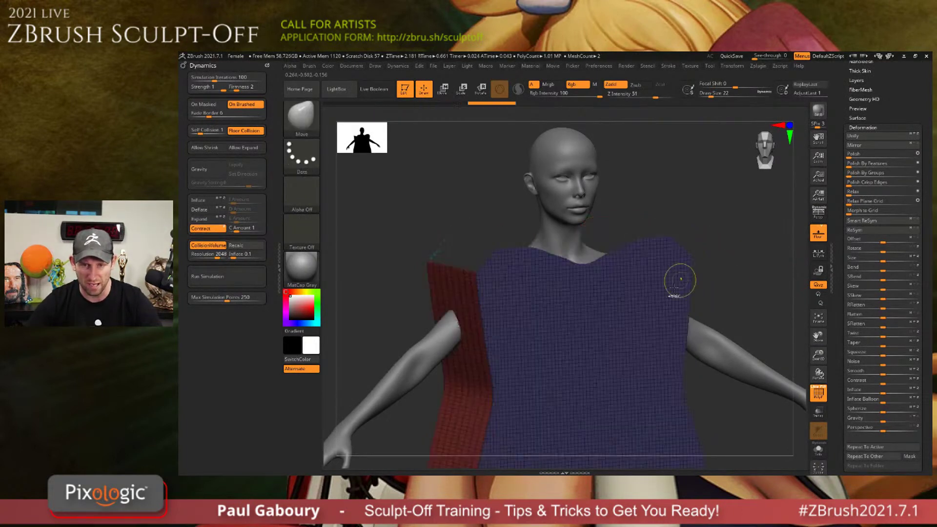
pyautogui.keyDown('ctrl'); pyautogui.moveTo(673, 288); pyautogui.dragTo(581, 285, button='right'); pyautogui.keyUp('ctrl')
pyautogui.moveTo(520, 279); pyautogui.dragTo(677, 267, button='right')
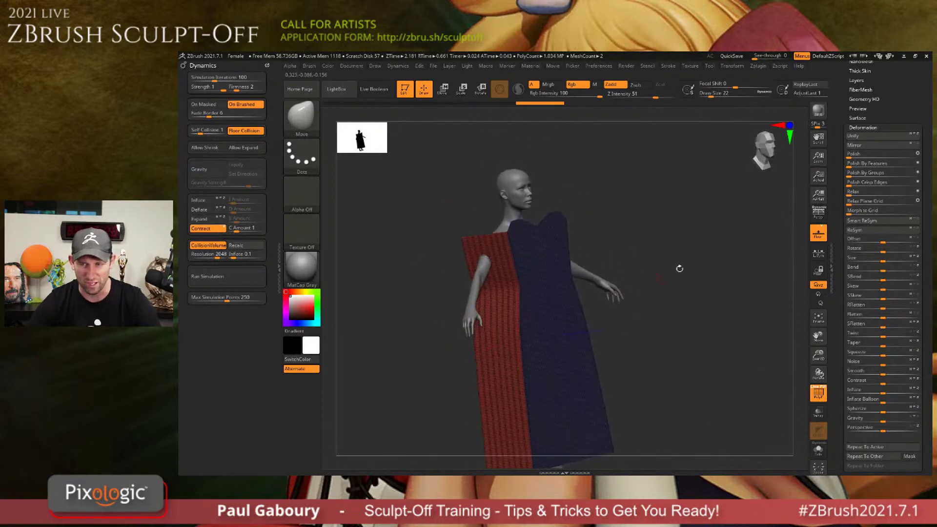
pyautogui.click(867, 126)
pyautogui.scroll(3, 869, 132)
pyautogui.click(869, 141)
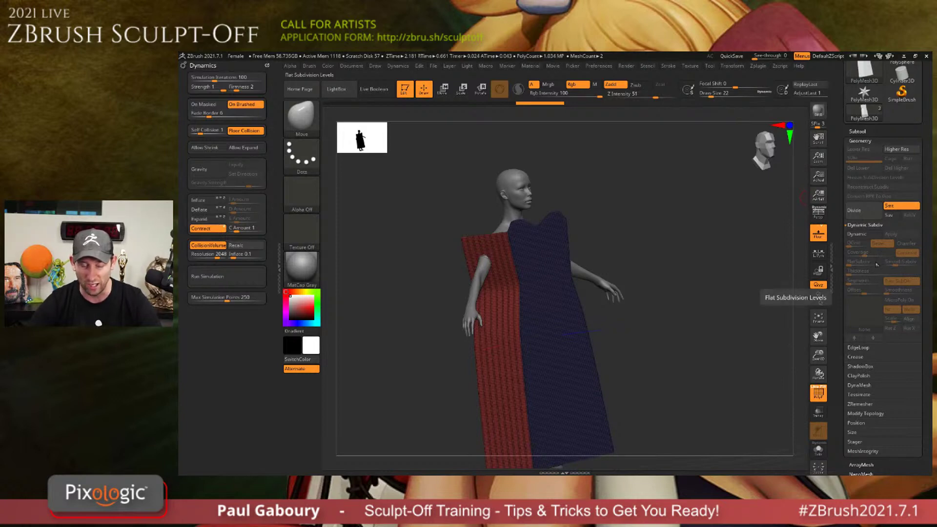
pyautogui.click(865, 413)
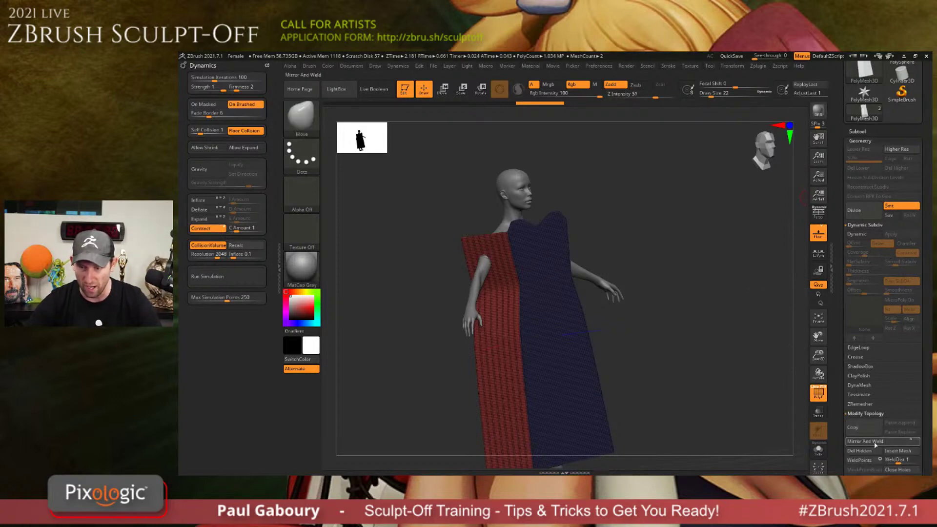
pyautogui.click(875, 445)
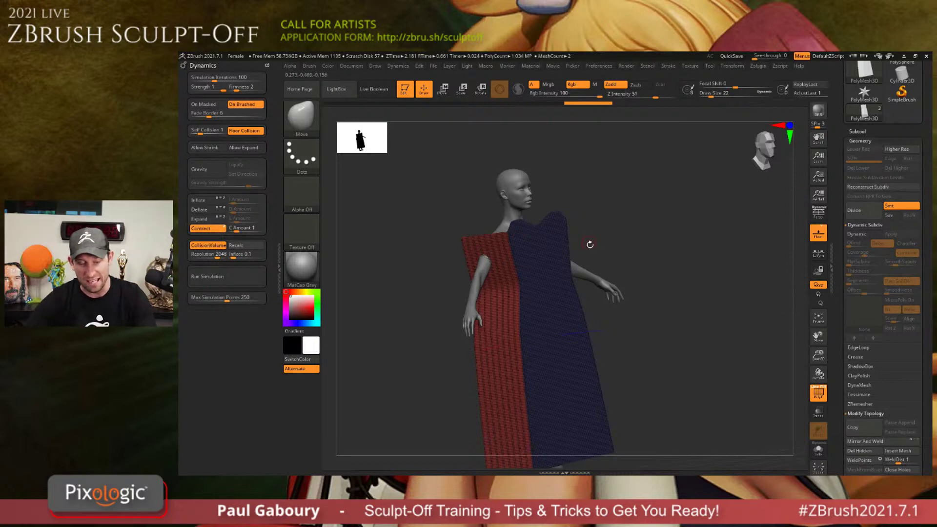
# Fit the dress around the body from the side view using the TransposeCloth brush, and inspect the resulting folds.
pyautogui.press('w')
pyautogui.keyDown('shift'); pyautogui.moveTo(589, 244); pyautogui.dragTo(572, 257); pyautogui.keyUp('shift')
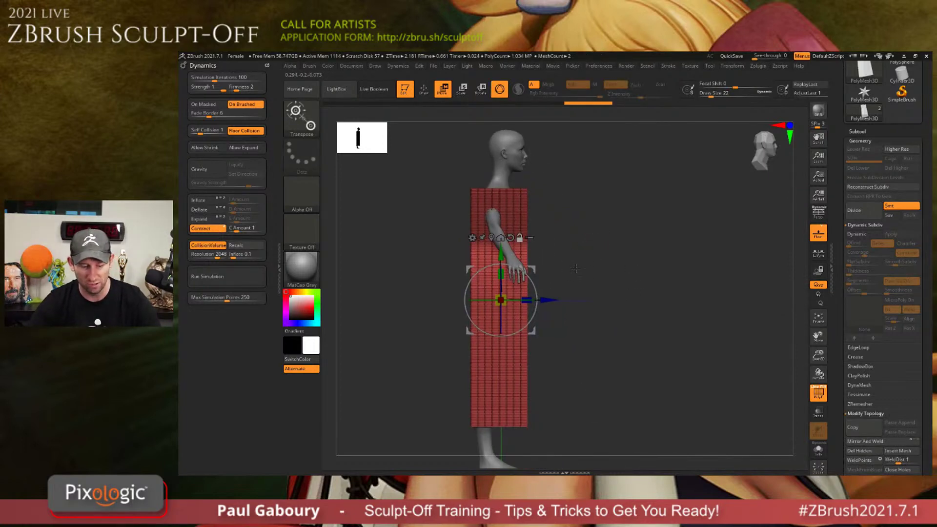
pyautogui.press('b')
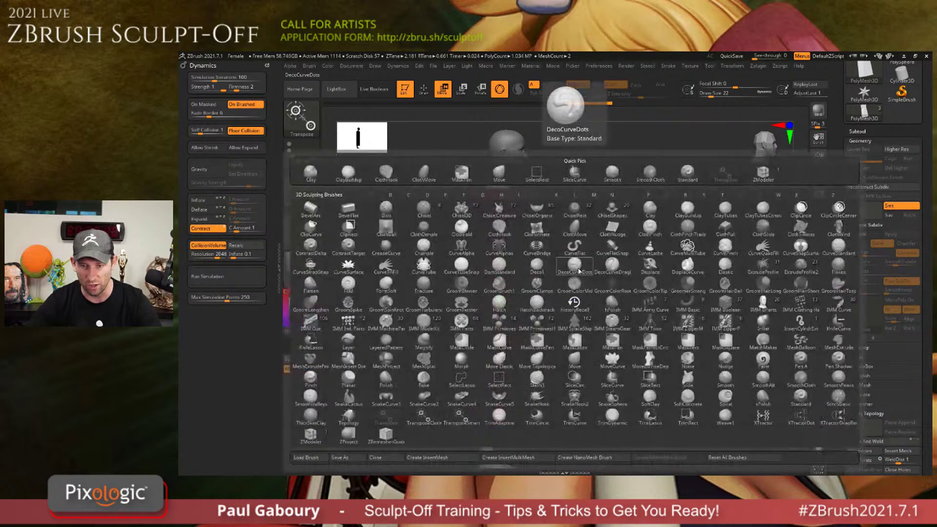
pyautogui.click(426, 419)
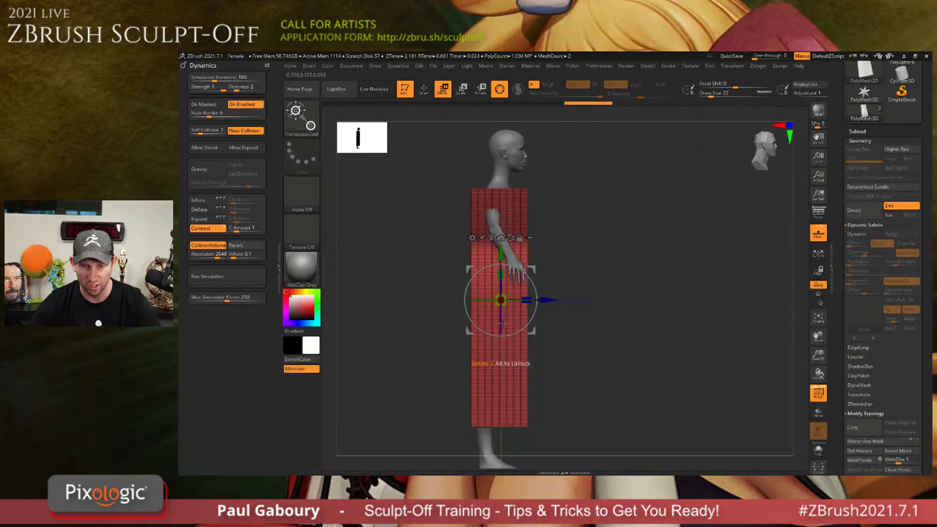
pyautogui.moveTo(510, 303); pyautogui.dragTo(514, 299)
pyautogui.keyDown('shift'); pyautogui.moveTo(580, 313); pyautogui.dragTo(480, 301); pyautogui.keyUp('shift')
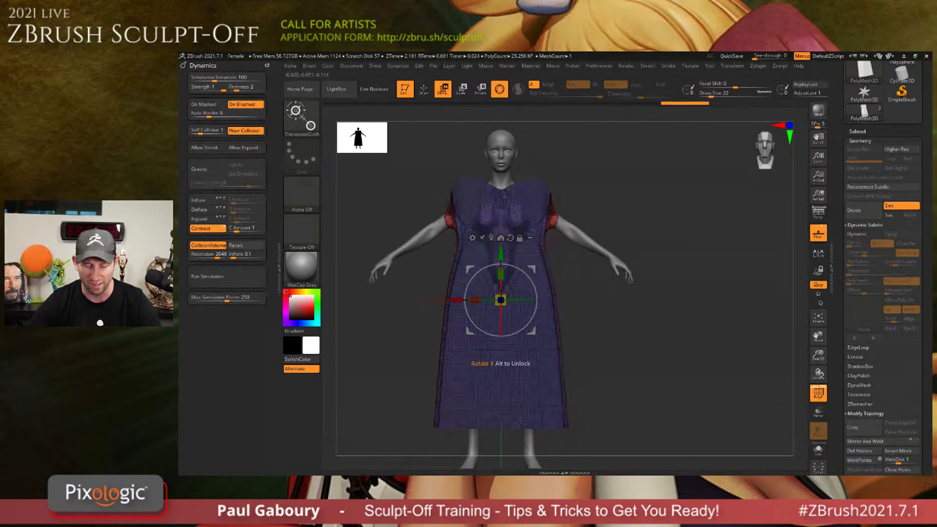
pyautogui.press('q')
pyautogui.moveTo(502, 295)
pyautogui.mouseDown(button='right')
pyautogui.moveTo(544, 274)
pyautogui.moveTo(519, 271)
pyautogui.moveTo(533, 271)
pyautogui.moveTo(549, 292)
pyautogui.moveTo(536, 330)
pyautogui.mouseUp(button='right')
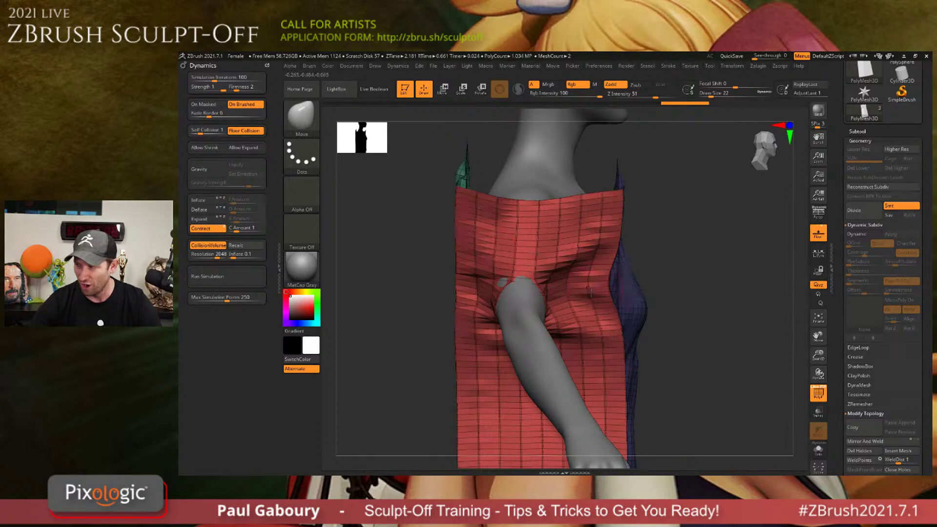
pyautogui.moveTo(502, 330)
pyautogui.keyDown('ctrl'); pyautogui.mouseDown(button='right')
pyautogui.moveTo(543, 280)
pyautogui.moveTo(536, 287)
pyautogui.mouseUp(button='right'); pyautogui.keyUp('ctrl')
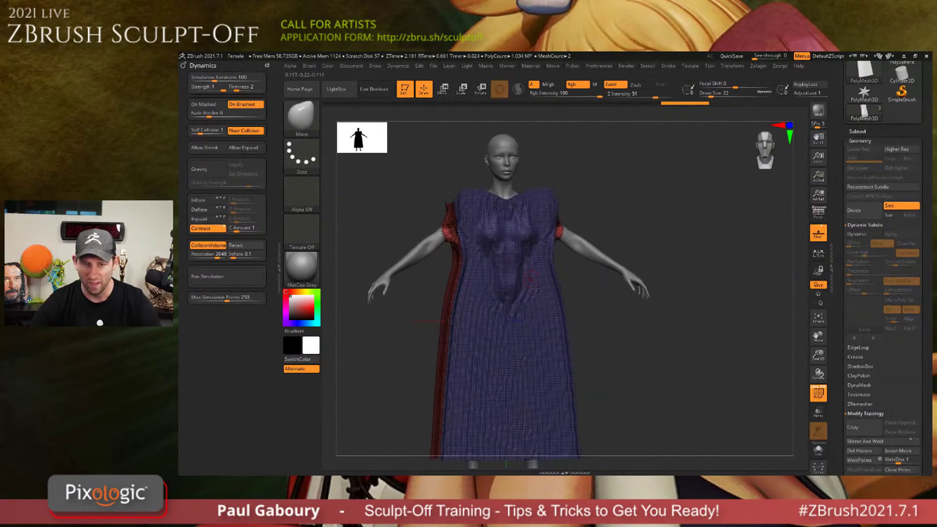
# Smooth the wrinkled dress with repeated Polish By Features at 100, and check its wireframe.
pyautogui.click(861, 140)
pyautogui.hotkey('shift', 'f')
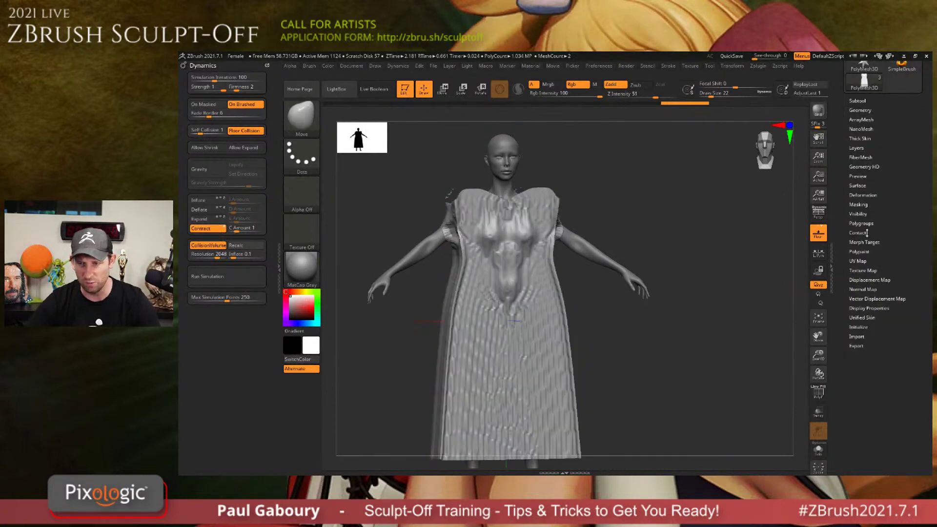
pyautogui.press('shift')
pyautogui.click(865, 197)
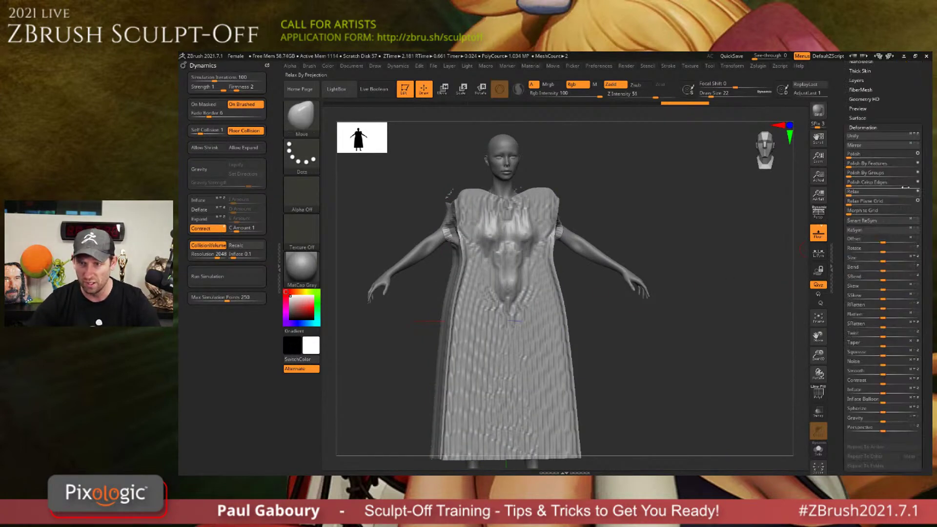
pyautogui.moveTo(853, 163); pyautogui.dragTo(891, 160)
pyautogui.click(891, 162)
pyautogui.click(891, 162)
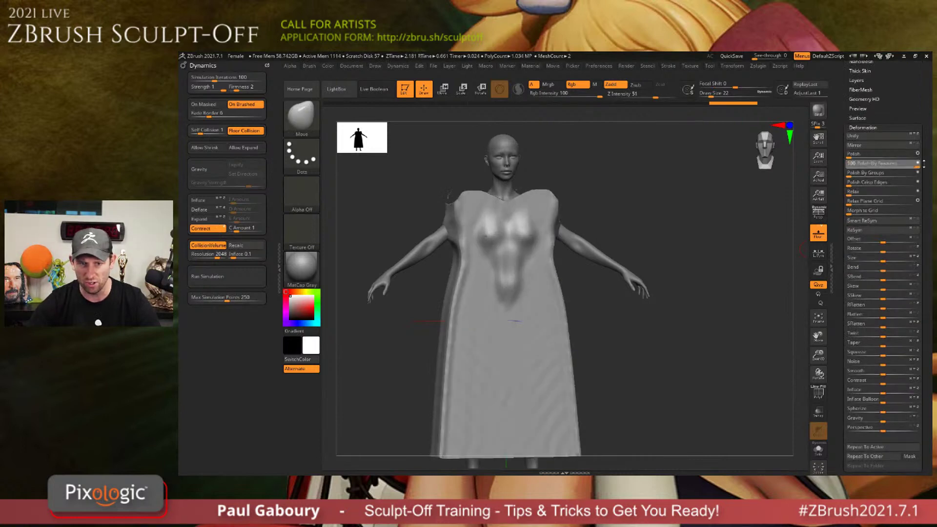
pyautogui.moveTo(575, 295)
pyautogui.mouseDown()
pyautogui.moveTo(615, 296)
pyautogui.moveTo(582, 298)
pyautogui.mouseUp()
pyautogui.hotkey('shift', 'f')
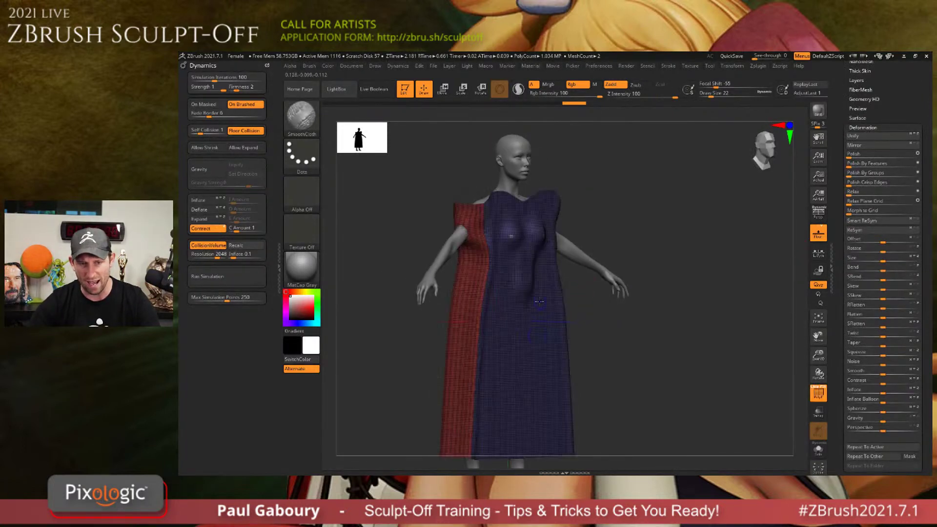
pyautogui.hotkey('shift', 'f')
# ZRemesh the dress with a target polygon count of 5 and Adapt enabled.
pyautogui.click(862, 128)
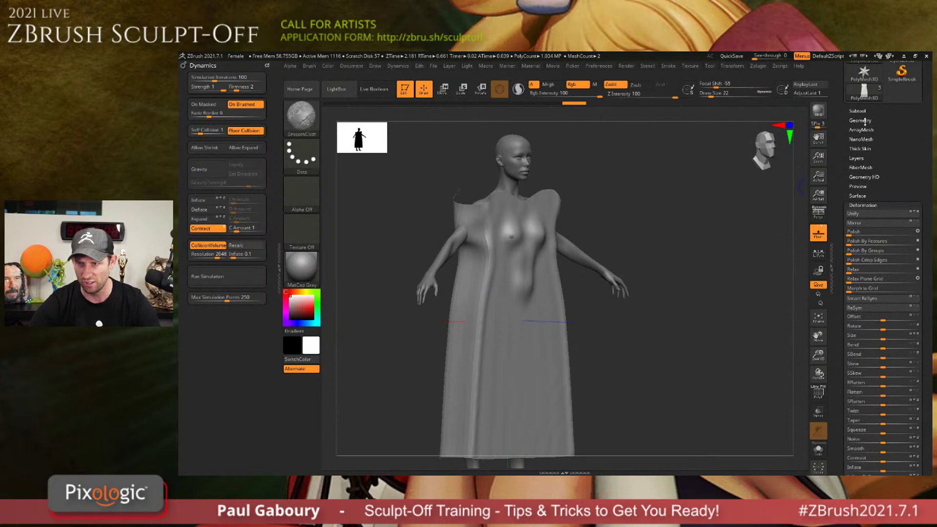
pyautogui.click(874, 126)
pyautogui.click(865, 337)
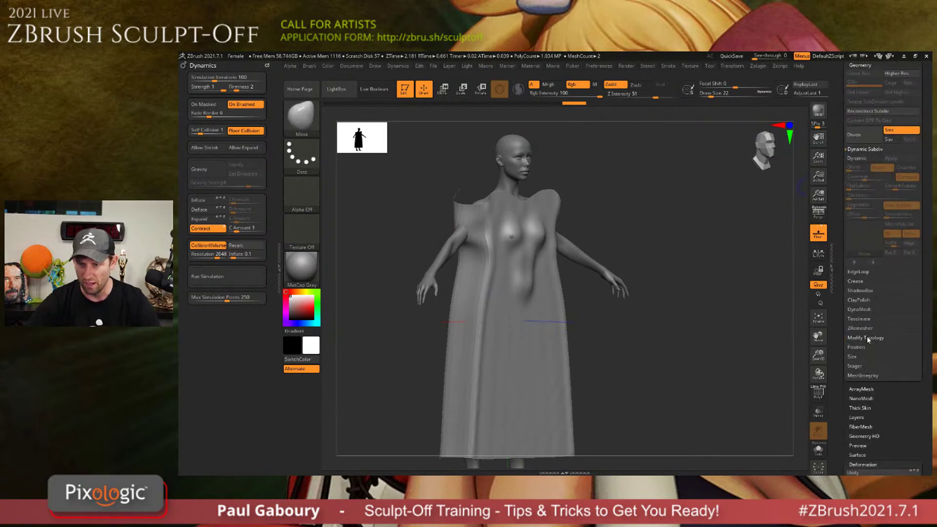
pyautogui.click(860, 327)
pyautogui.moveTo(552, 330); pyautogui.dragTo(536, 331, button='right')
pyautogui.click(876, 235)
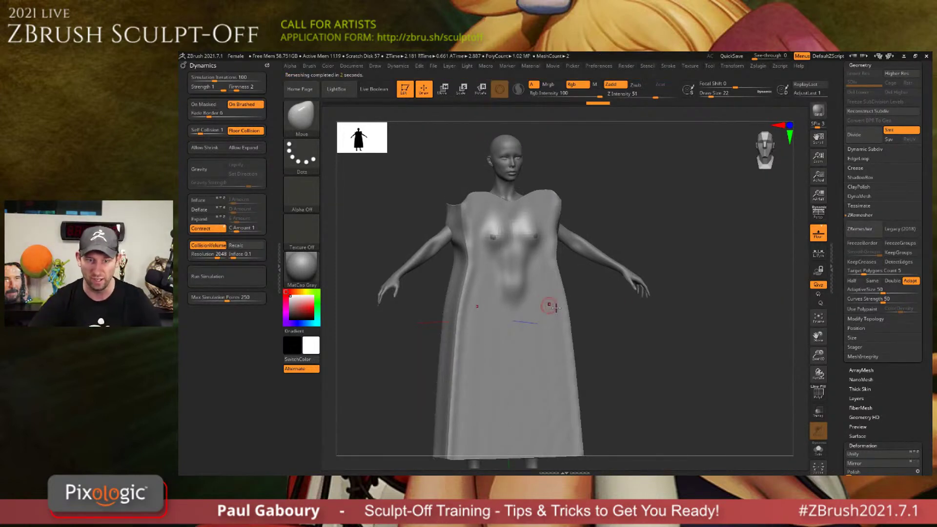
# Polish the dress with the Polish deformation slider and ZRemesh it again.
pyautogui.click(862, 445)
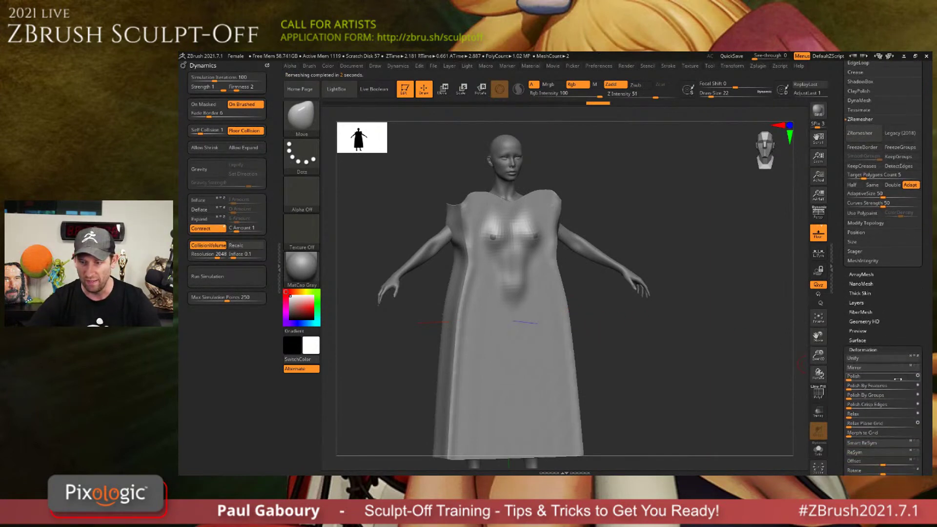
pyautogui.click(868, 378)
pyautogui.click(868, 378)
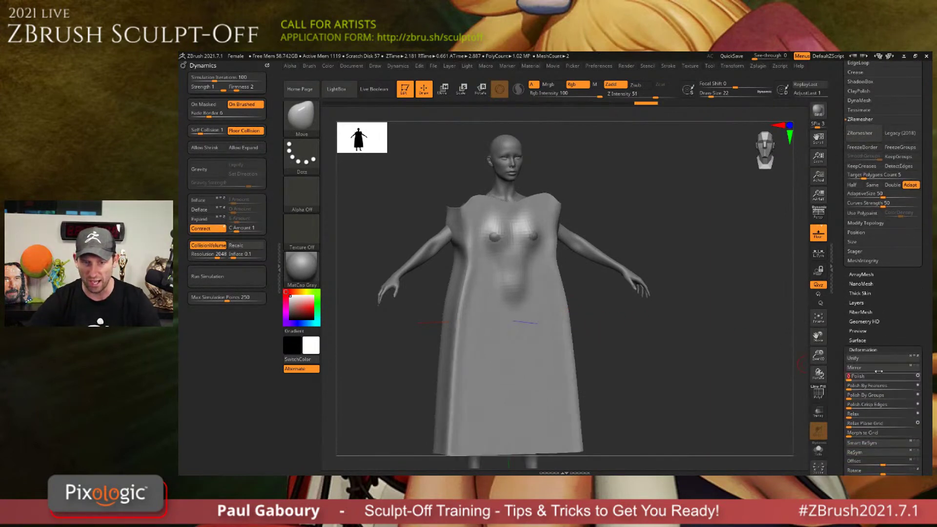
pyautogui.click(863, 133)
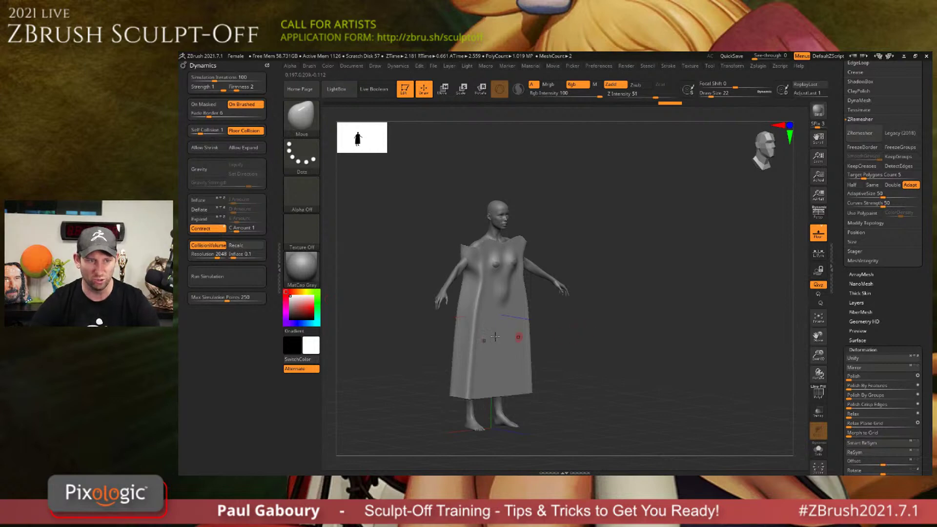
# Run the Contract cloth simulation until the dress hugs the body, stop it, and smooth the side wrinkles with a Draw Size of about 116.
pyautogui.click(218, 277)
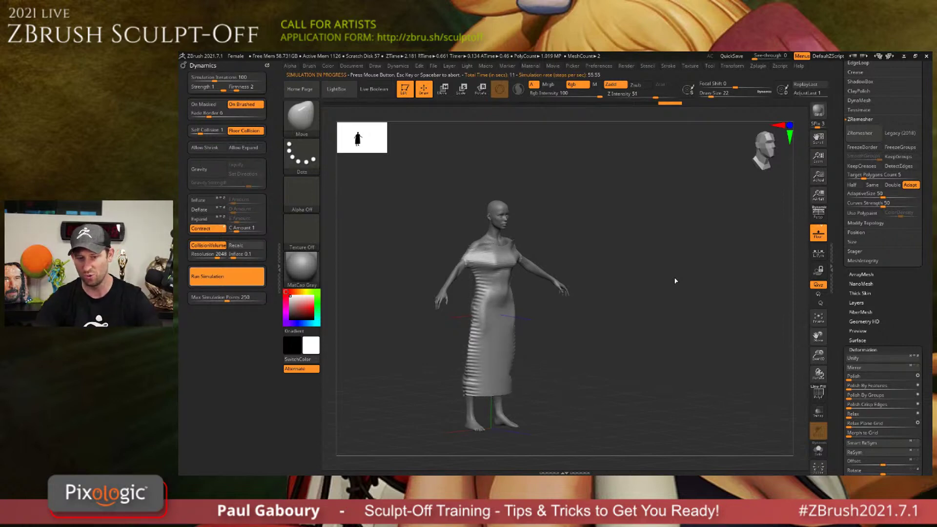
pyautogui.click(695, 348)
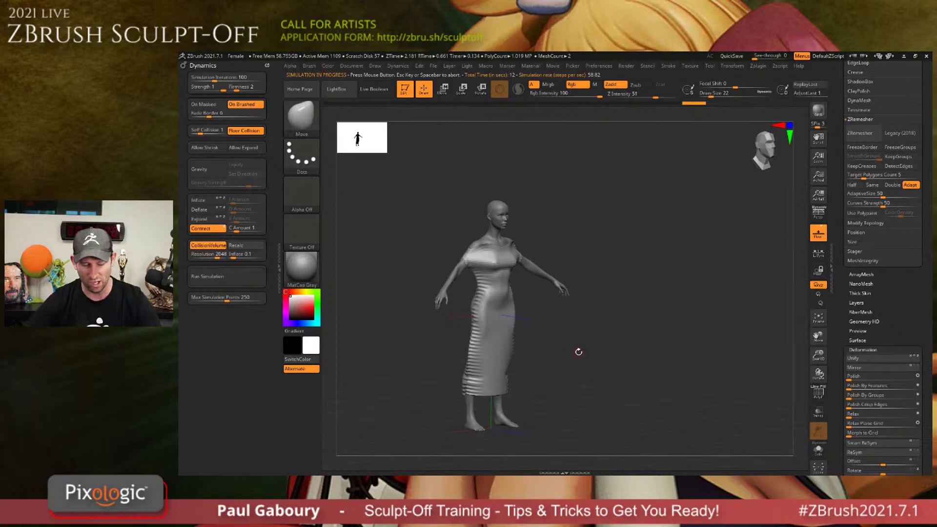
pyautogui.press('s')
pyautogui.moveTo(578, 352); pyautogui.dragTo(592, 352)
pyautogui.keyDown('shift'); pyautogui.moveTo(472, 305); pyautogui.dragTo(477, 392); pyautogui.keyUp('shift')
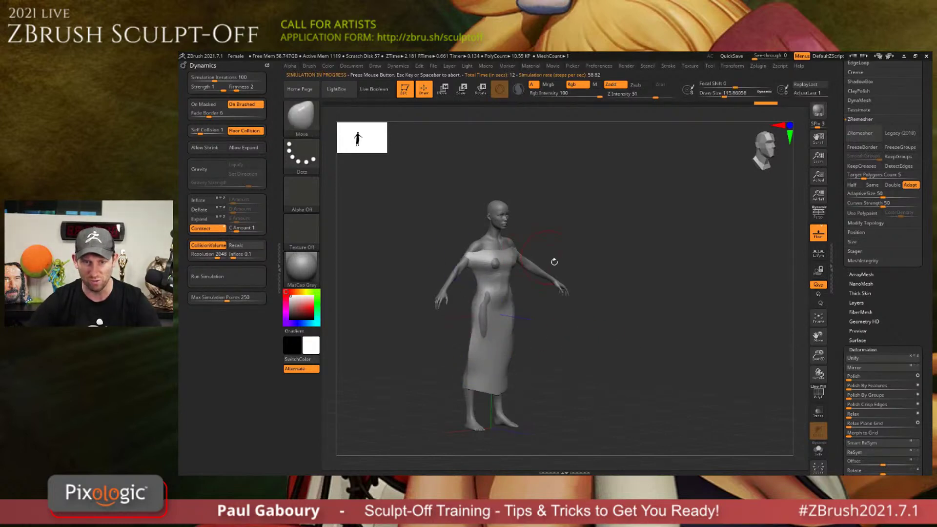
# Refine the fitted dress from the front by adjusting the torso and shoulders, and smooth the skirt's sides and hem.
pyautogui.moveTo(554, 266)
pyautogui.keyDown('shift'); pyautogui.mouseDown()
pyautogui.moveTo(521, 278)
pyautogui.moveTo(510, 261)
pyautogui.moveTo(521, 243)
pyautogui.mouseUp(); pyautogui.keyUp('shift')
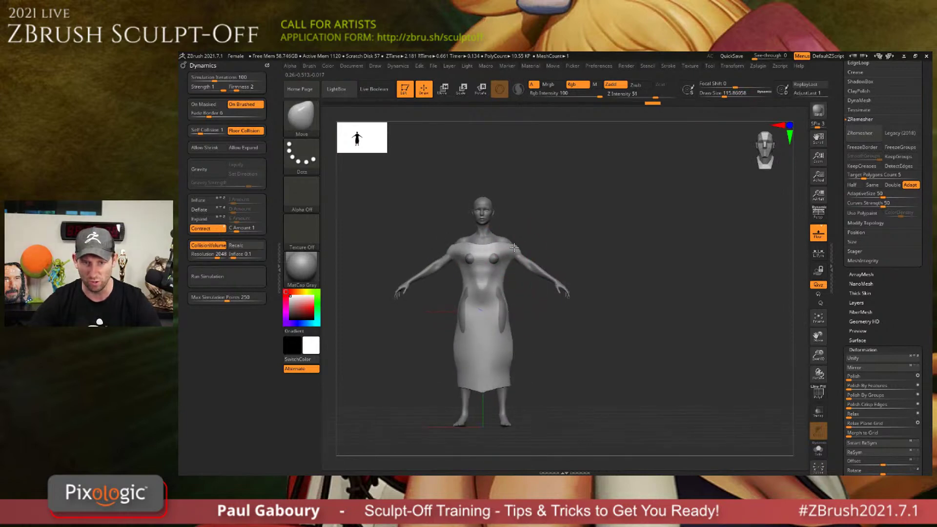
pyautogui.moveTo(505, 319)
pyautogui.mouseDown()
pyautogui.moveTo(500, 257)
pyautogui.moveTo(504, 267)
pyautogui.mouseUp()
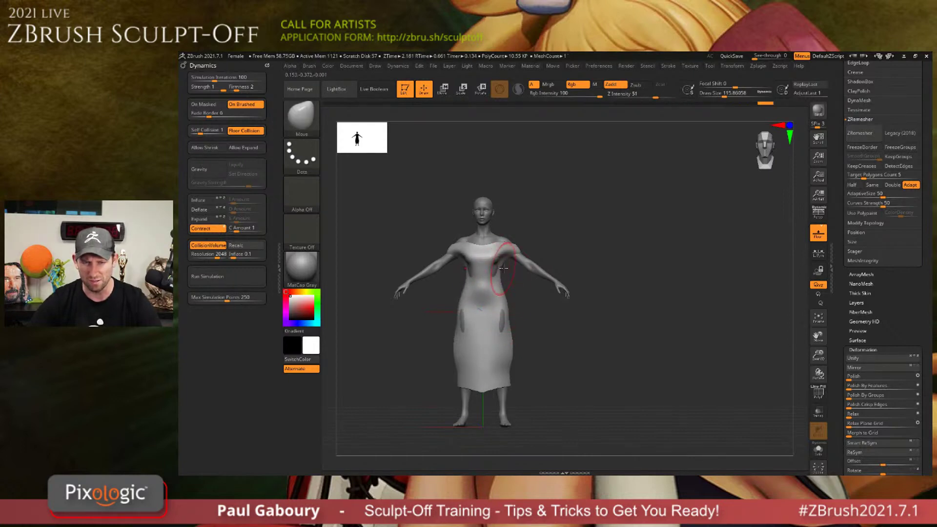
pyautogui.hotkey('ctrl', 'z')
pyautogui.hotkey('ctrl', 'z')
pyautogui.hotkey('ctrl', 'z')
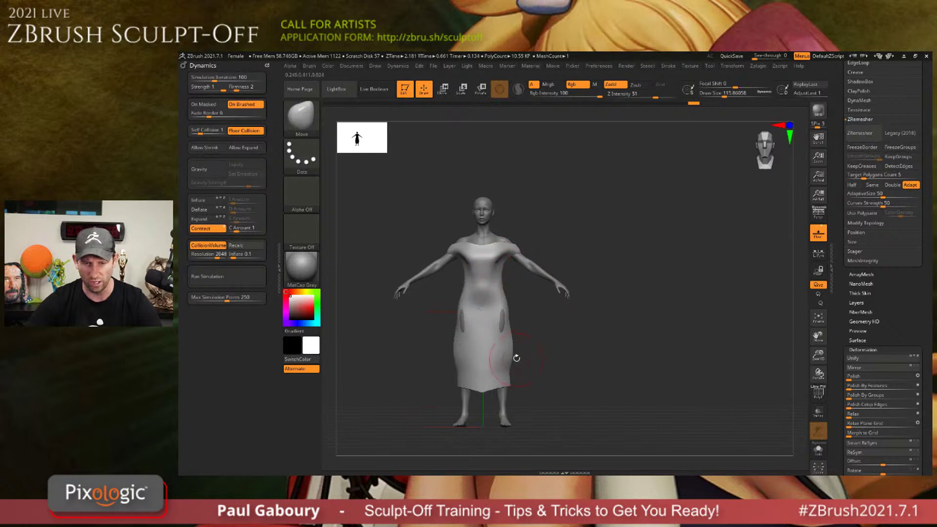
pyautogui.moveTo(511, 350); pyautogui.dragTo(506, 346)
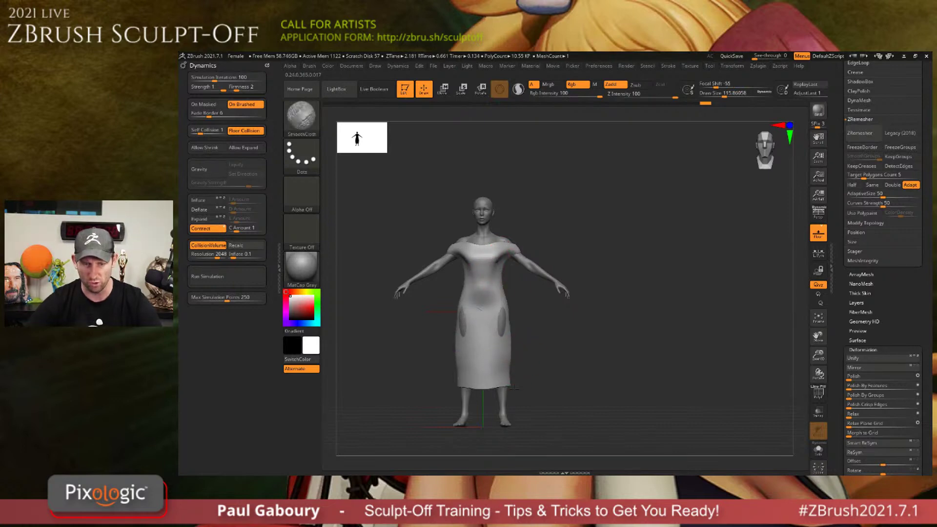
pyautogui.moveTo(514, 388); pyautogui.dragTo(495, 386)
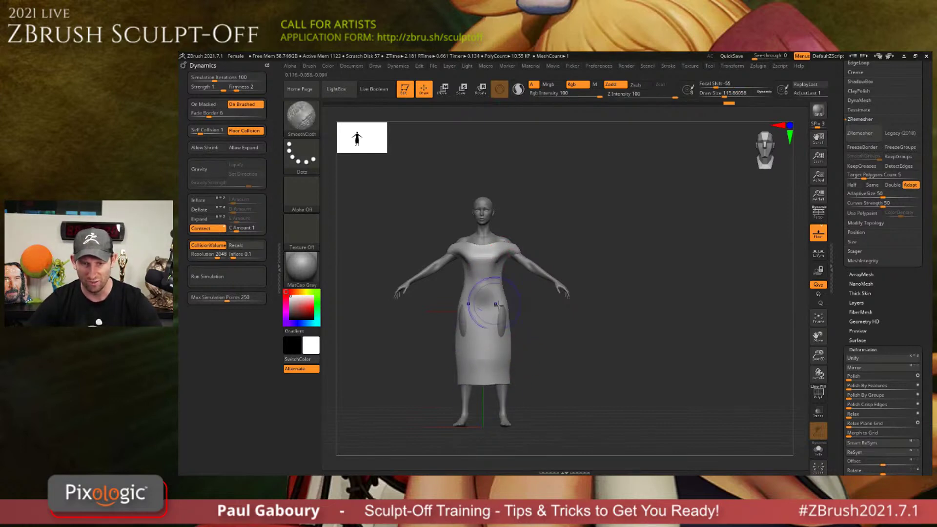
# Hide the lower part of the skirt to preview a short dress, and show the full dress again.
pyautogui.moveTo(564, 428)
pyautogui.keyDown('ctrl'); pyautogui.keyDown('alt'); pyautogui.keyDown('shift'); pyautogui.mouseDown()
pyautogui.moveTo(382, 350)
pyautogui.moveTo(382, 320)
pyautogui.mouseUp(); pyautogui.keyUp('shift'); pyautogui.keyUp('alt'); pyautogui.keyUp('ctrl')
pyautogui.keyDown('alt'); pyautogui.moveTo(577, 341); pyautogui.dragTo(571, 377); pyautogui.keyUp('alt')
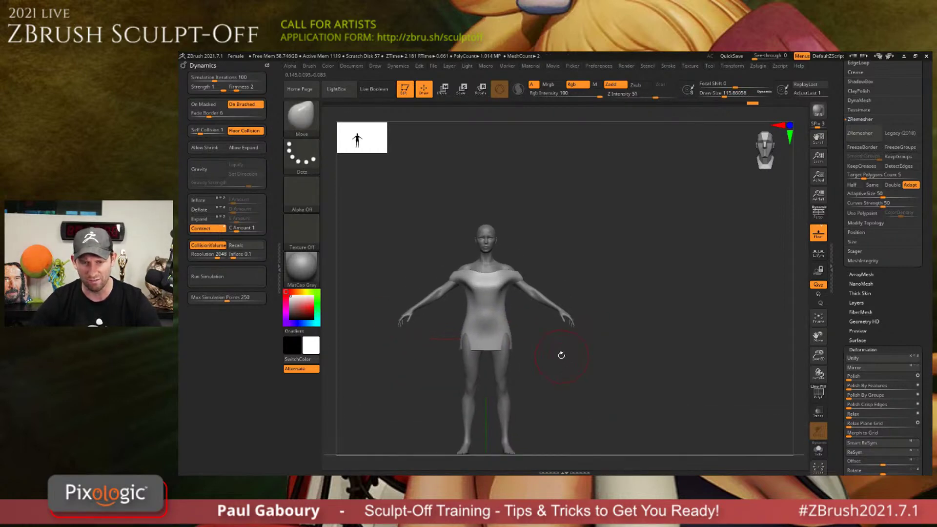
pyautogui.moveTo(635, 351)
pyautogui.keyDown('ctrl'); pyautogui.keyDown('shift'); pyautogui.mouseDown()
pyautogui.moveTo(544, 273)
pyautogui.moveTo(511, 228)
pyautogui.mouseUp(); pyautogui.keyUp('shift'); pyautogui.keyUp('ctrl')
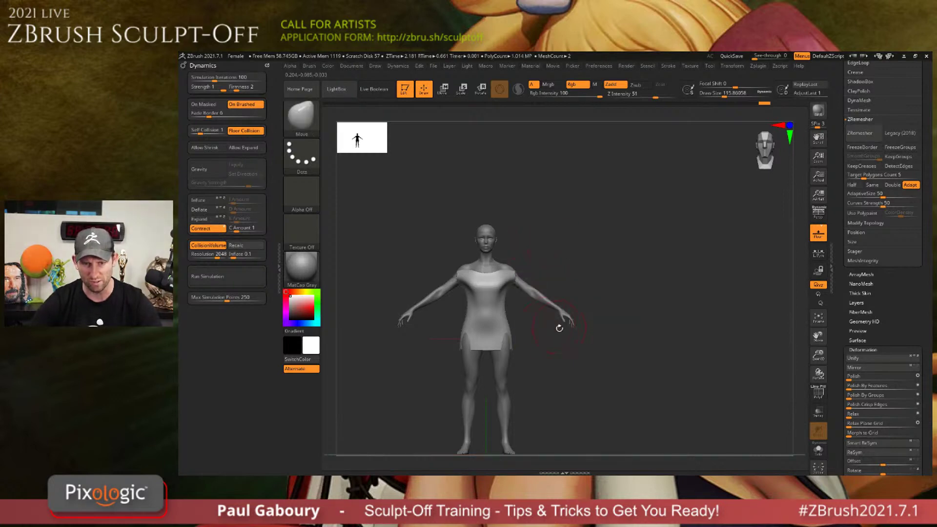
pyautogui.moveTo(560, 324)
pyautogui.mouseDown()
pyautogui.moveTo(610, 327)
pyautogui.moveTo(554, 332)
pyautogui.mouseUp()
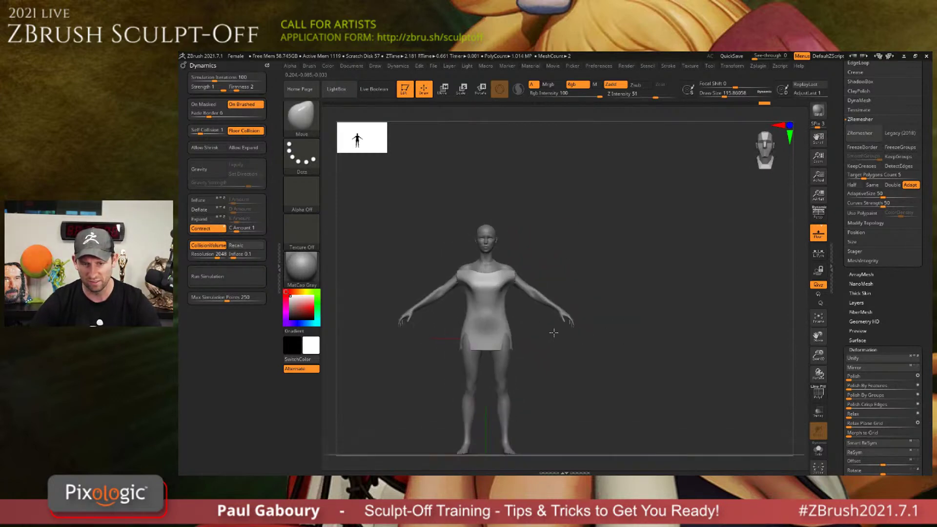
pyautogui.keyDown('ctrl'); pyautogui.keyDown('shift'); pyautogui.click(549, 349); pyautogui.keyUp('shift'); pyautogui.keyUp('ctrl')
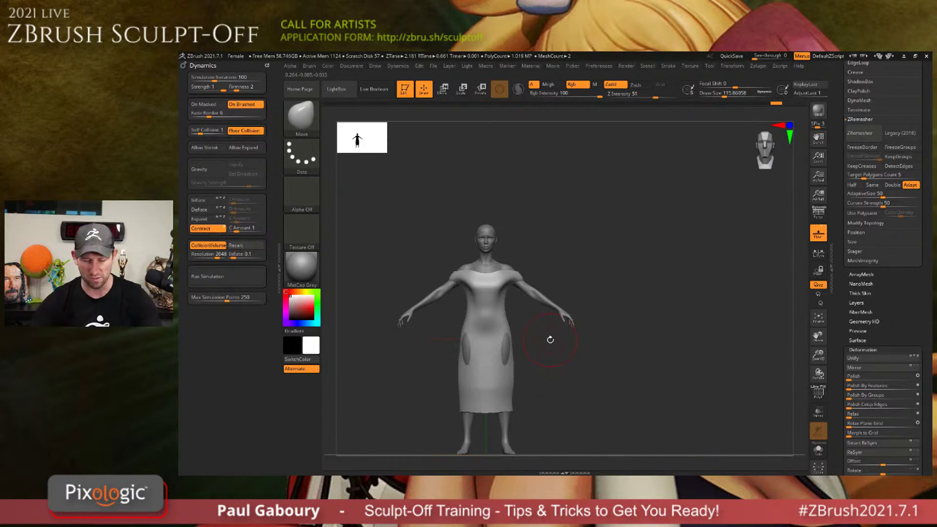
# Open the Kotelnikoff Earthquake demo project from the Lightbox project library without saving the dress scene.
pyautogui.click(416, 114)
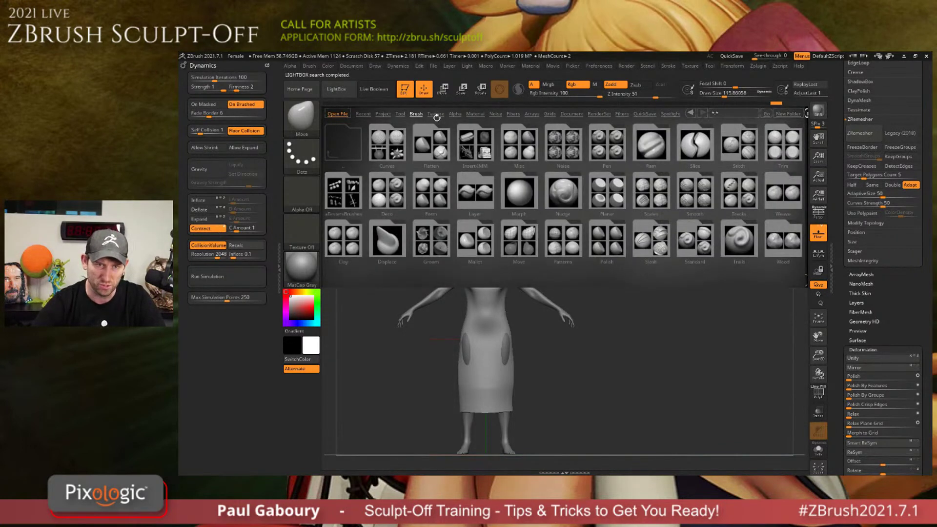
pyautogui.click(384, 114)
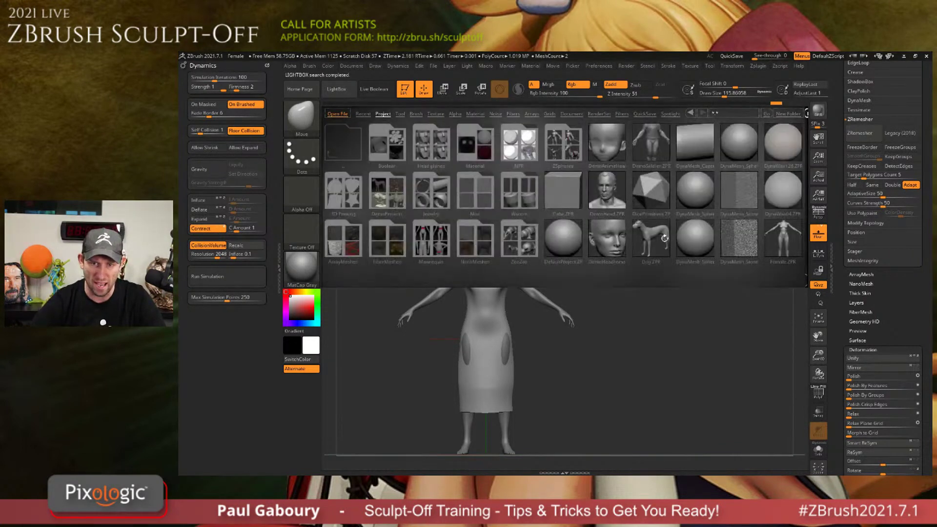
pyautogui.click(384, 198)
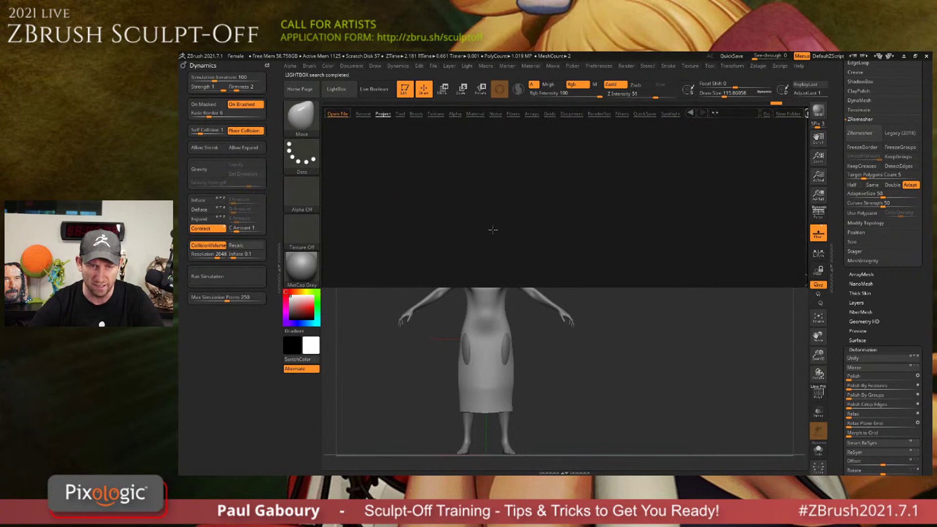
pyautogui.doubleClick(517, 185)
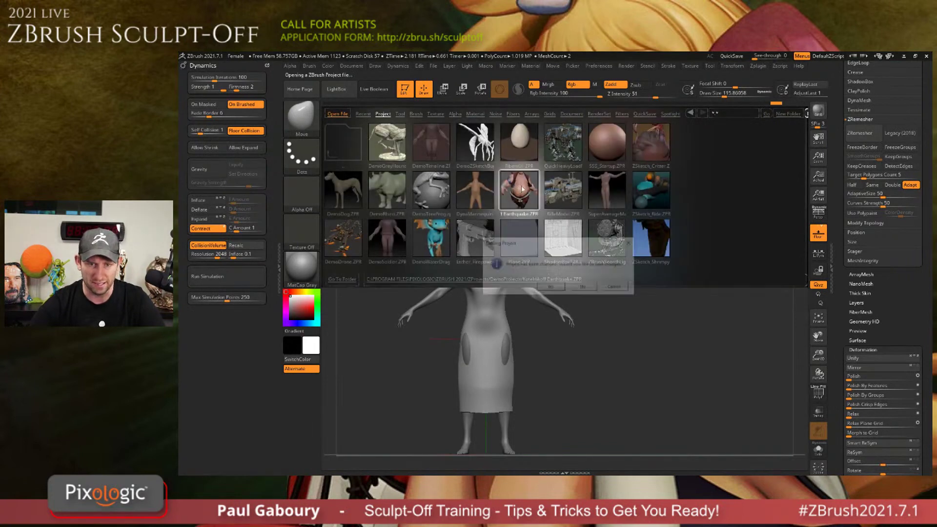
pyautogui.click(590, 290)
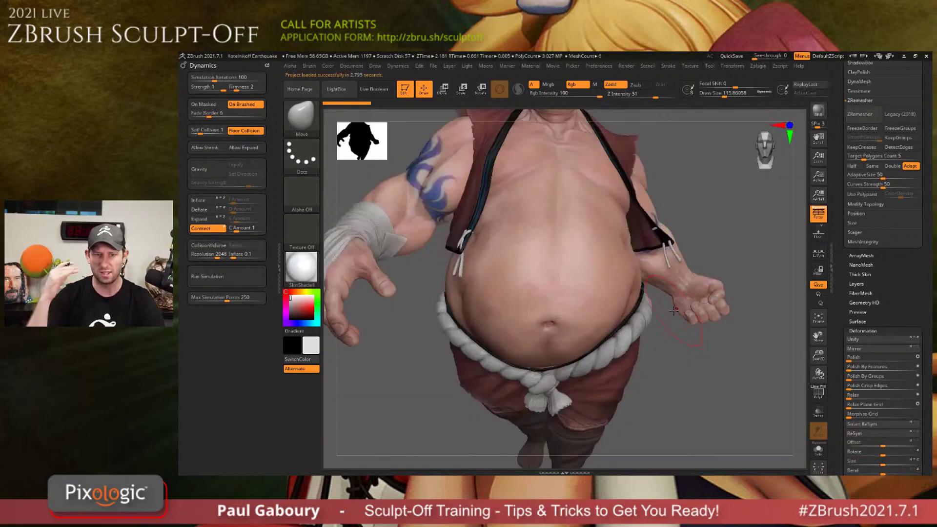
# Frame the whole Earthquake character and adjust its preview display in the Render Properties.
pyautogui.press('f')
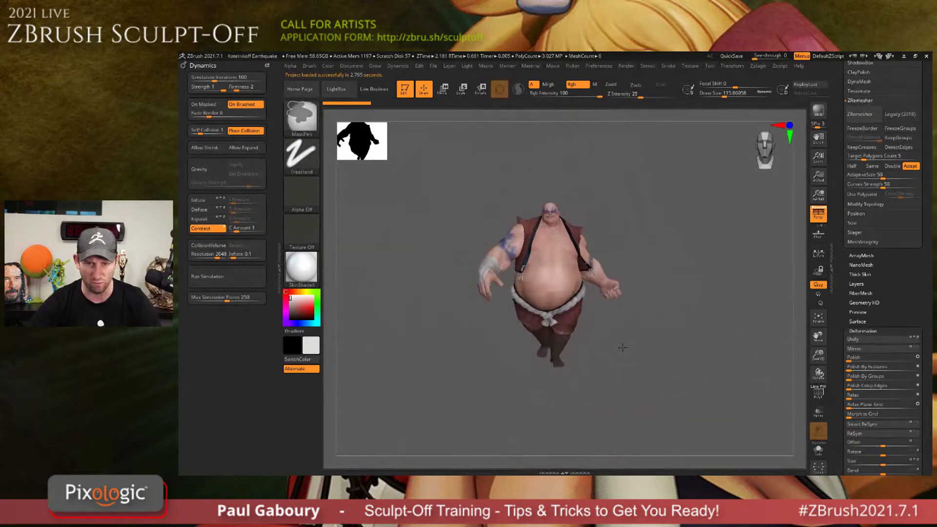
pyautogui.scroll(2, 629, 373)
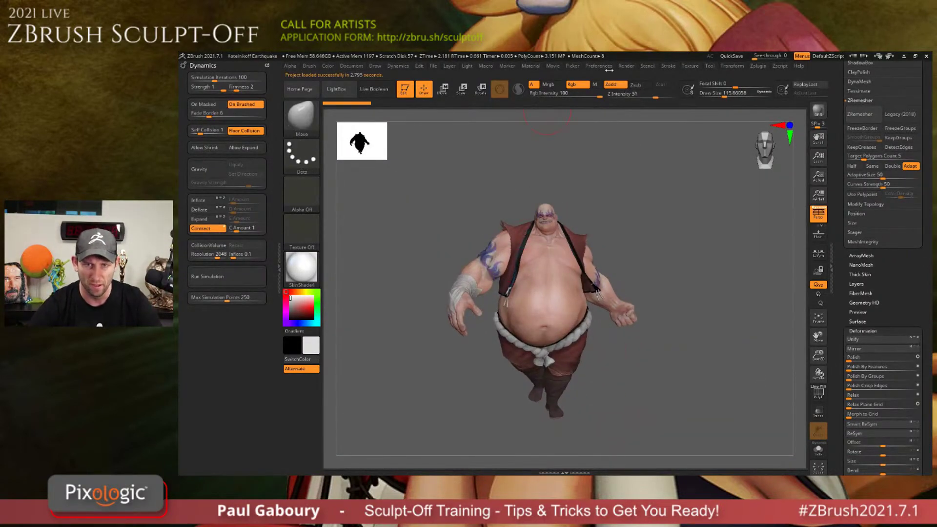
pyautogui.click(630, 66)
pyautogui.click(654, 188)
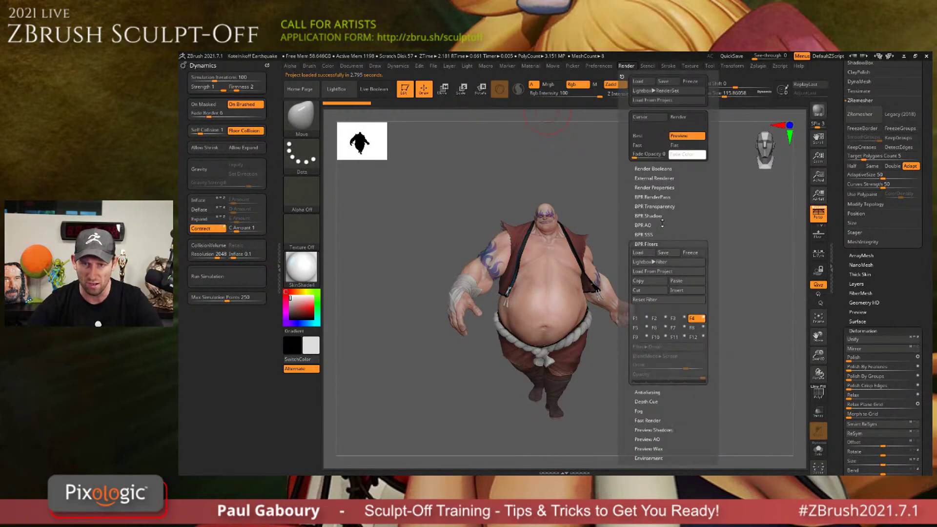
pyautogui.click(662, 188)
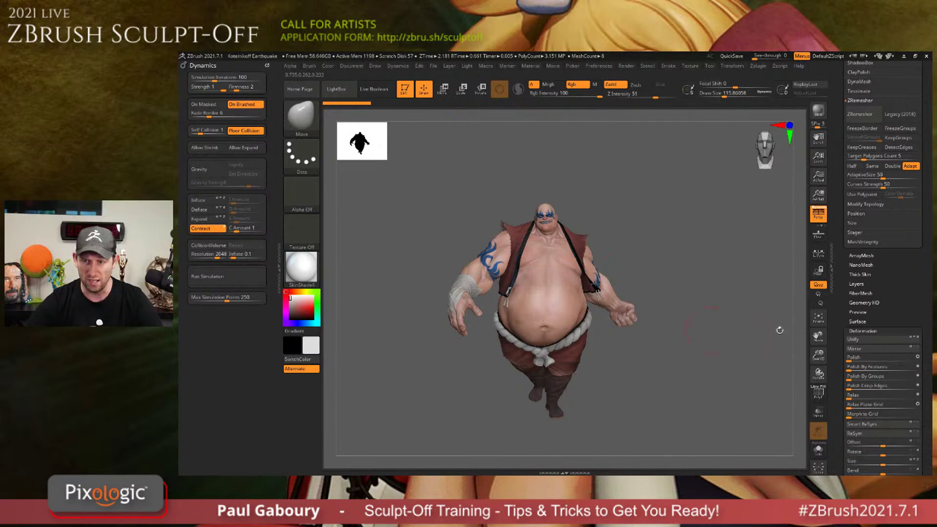
# Solo the character's body subtool and display its polygroups and wireframe.
pyautogui.click(818, 448)
pyautogui.moveTo(536, 342); pyautogui.dragTo(621, 269, button='right')
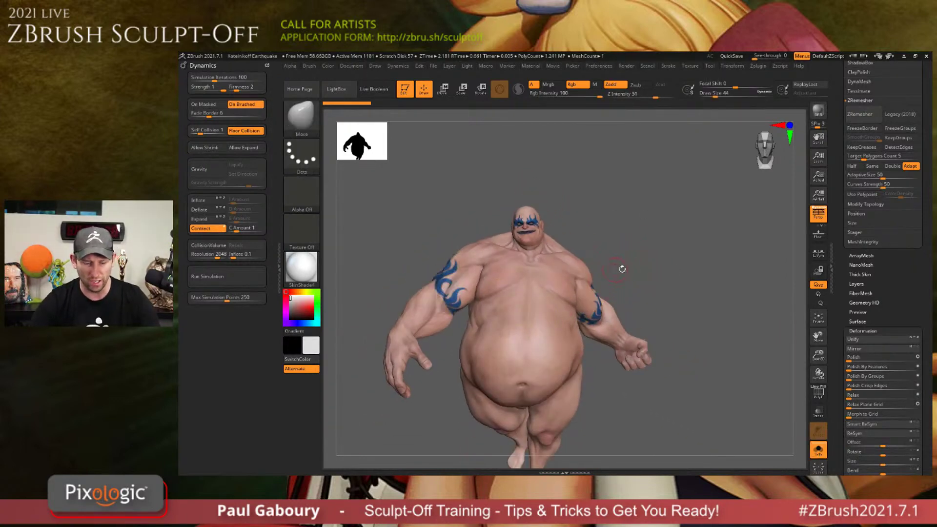
pyautogui.hotkey('shift', 'f')
pyautogui.moveTo(578, 296)
pyautogui.mouseDown(button='right')
pyautogui.moveTo(569, 330)
pyautogui.moveTo(571, 300)
pyautogui.mouseUp(button='right')
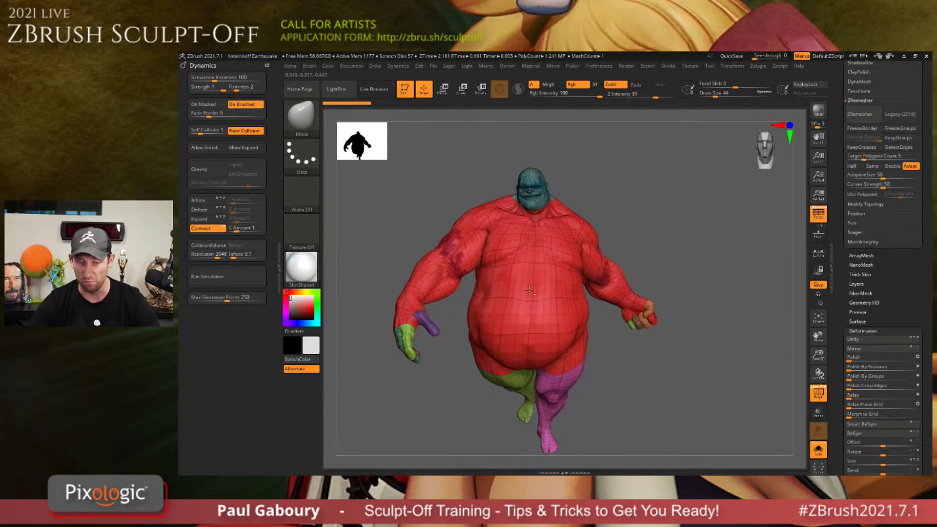
# Isolate the torso polygroup to inspect it, and show the entire body again.
pyautogui.keyDown('ctrl'); pyautogui.keyDown('shift'); pyautogui.click(572, 301); pyautogui.keyUp('shift'); pyautogui.keyUp('ctrl')
pyautogui.moveTo(669, 294); pyautogui.dragTo(659, 297, button='right')
pyautogui.moveTo(563, 286)
pyautogui.keyDown('ctrl'); pyautogui.mouseDown(button='right')
pyautogui.moveTo(543, 325)
pyautogui.moveTo(567, 295)
pyautogui.moveTo(668, 261)
pyautogui.mouseUp(button='right'); pyautogui.keyUp('ctrl')
pyautogui.keyDown('ctrl'); pyautogui.keyDown('shift'); pyautogui.click(644, 258); pyautogui.keyUp('shift'); pyautogui.keyUp('ctrl')
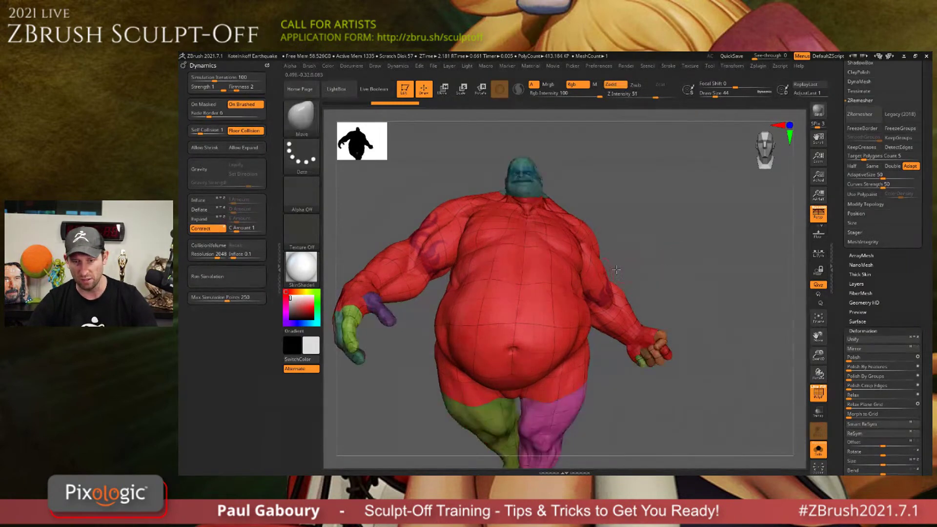
# Reduce the Draw Size to 18, duplicate the Earthquake body subtool, and make the copy active.
pyautogui.moveTo(587, 323)
pyautogui.mouseDown(button='right')
pyautogui.moveTo(543, 281)
pyautogui.moveTo(557, 297)
pyautogui.mouseUp(button='right')
pyautogui.press('s')
pyautogui.moveTo(553, 298); pyautogui.dragTo(557, 296)
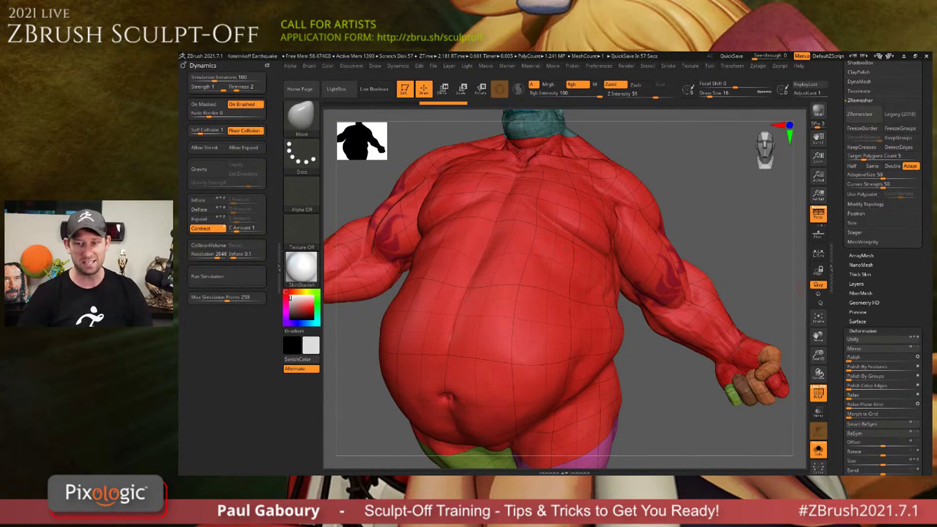
pyautogui.scroll(3, 905, 274)
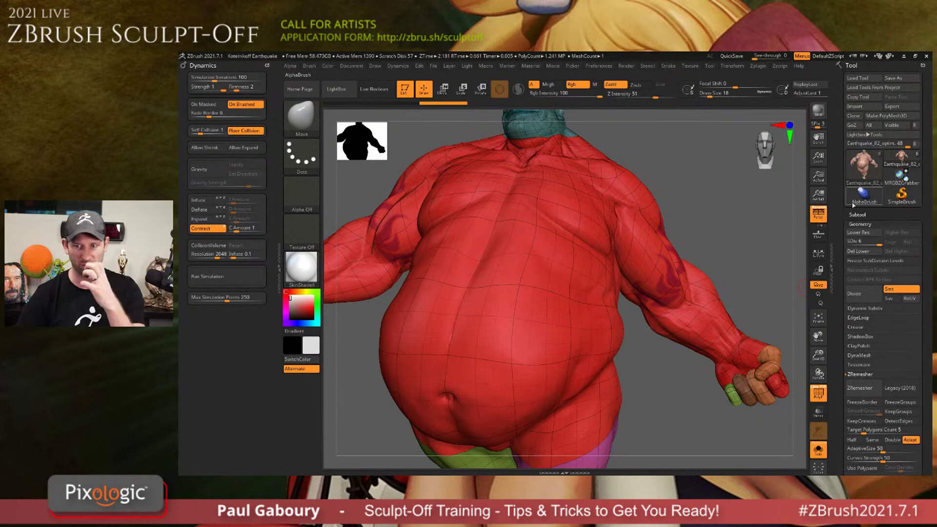
pyautogui.scroll(10, 864, 213)
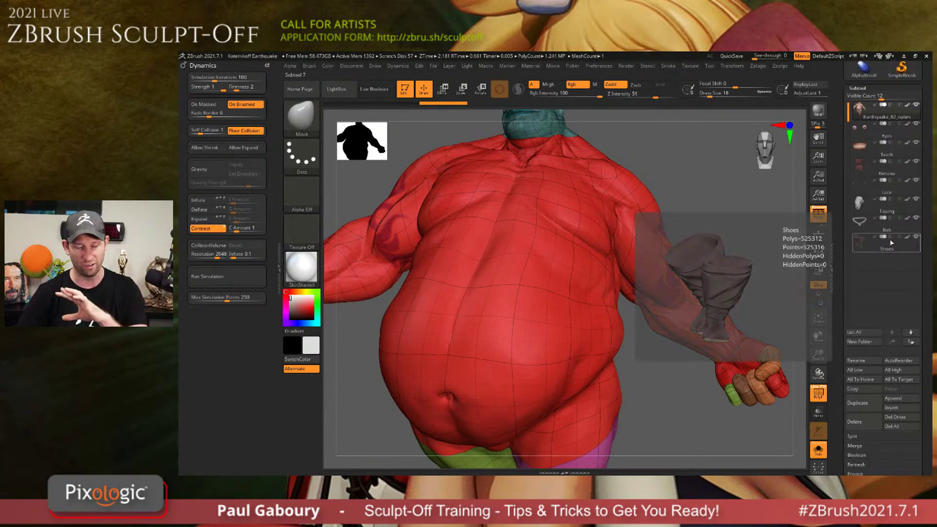
pyautogui.click(868, 407)
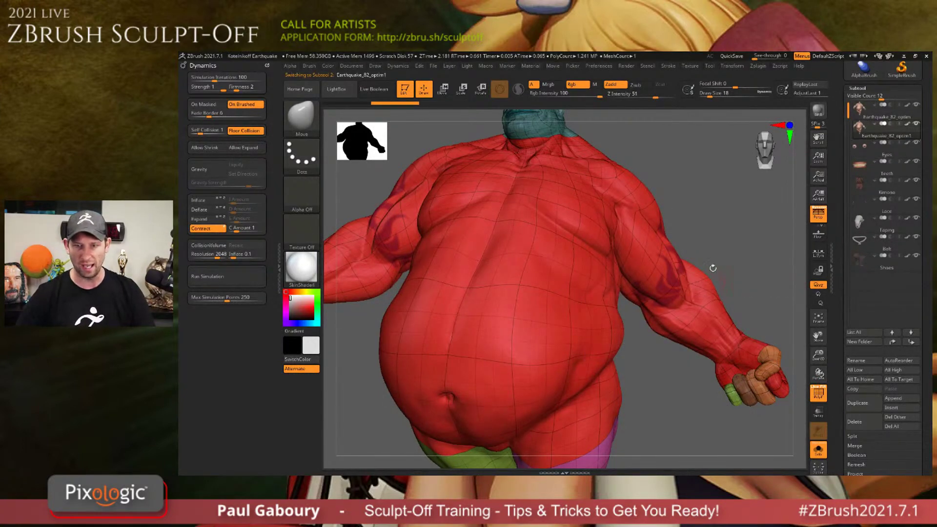
# Drop the duplicated body to its lowest subdivision level and step it up two levels.
pyautogui.moveTo(713, 268); pyautogui.dragTo(730, 259)
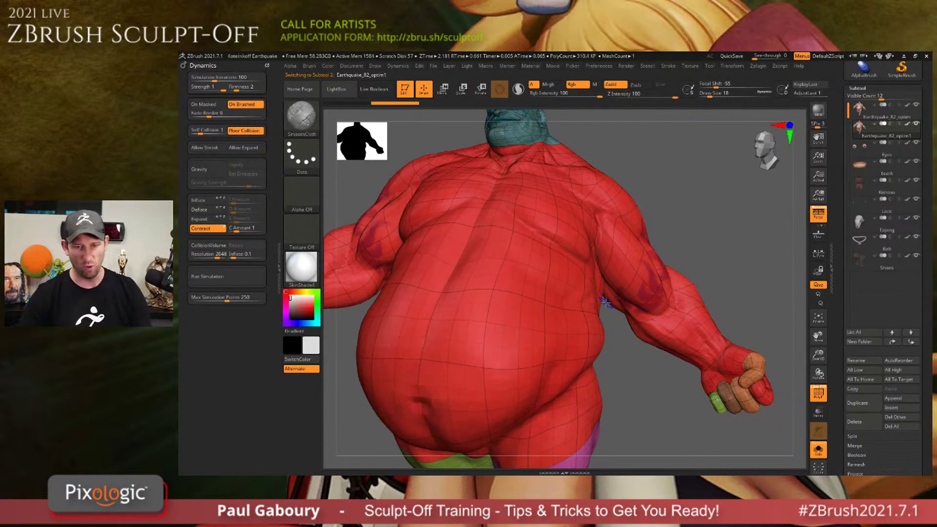
pyautogui.hotkey('shift', 'd')
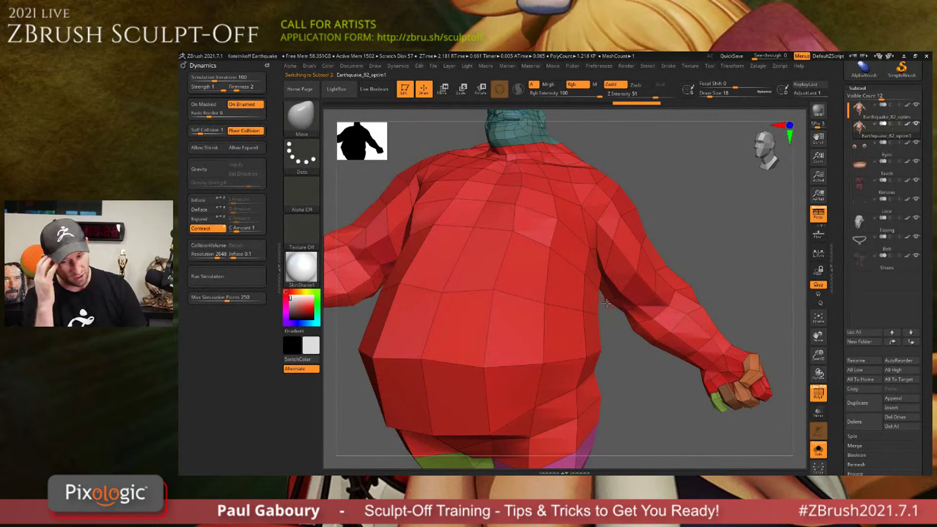
pyautogui.press('d')
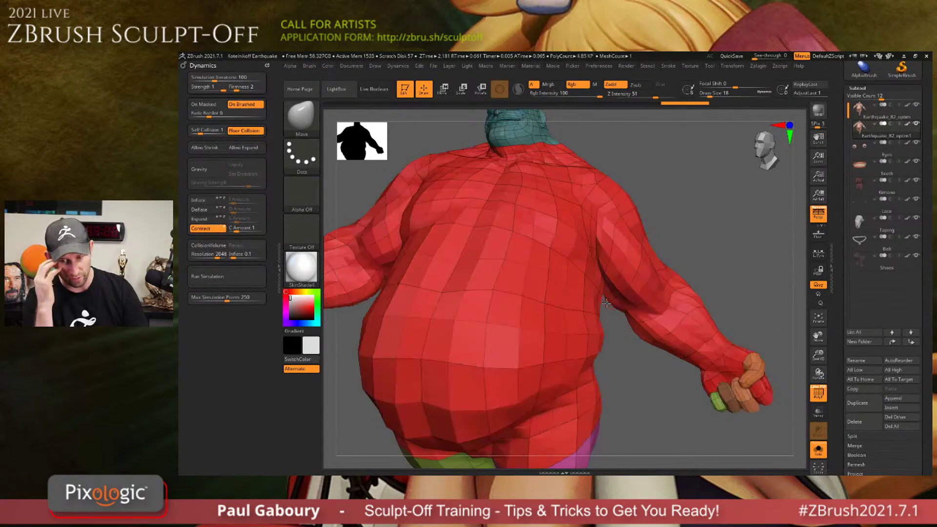
pyautogui.press('d')
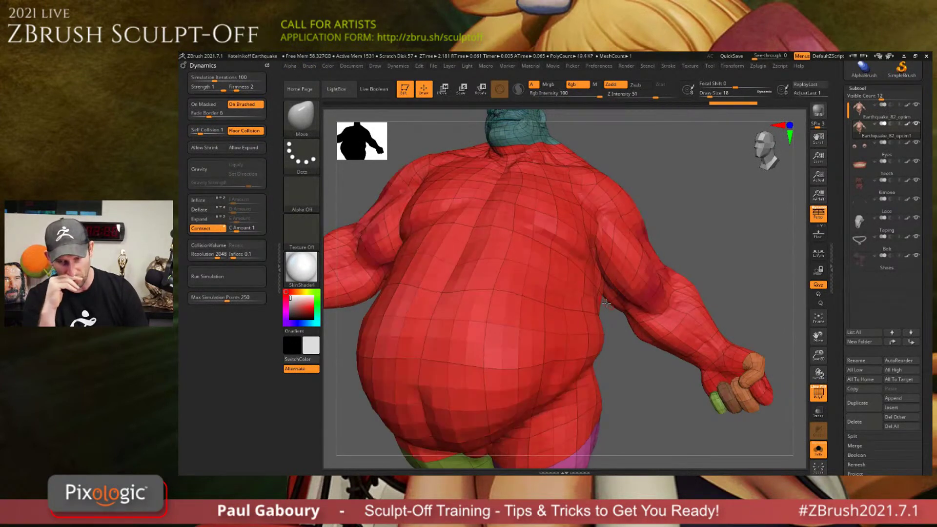
# Remove the duplicated body's extra subdivision levels and keep only its torso polygroup, deleting all hidden geometry.
pyautogui.click(873, 91)
pyautogui.click(862, 97)
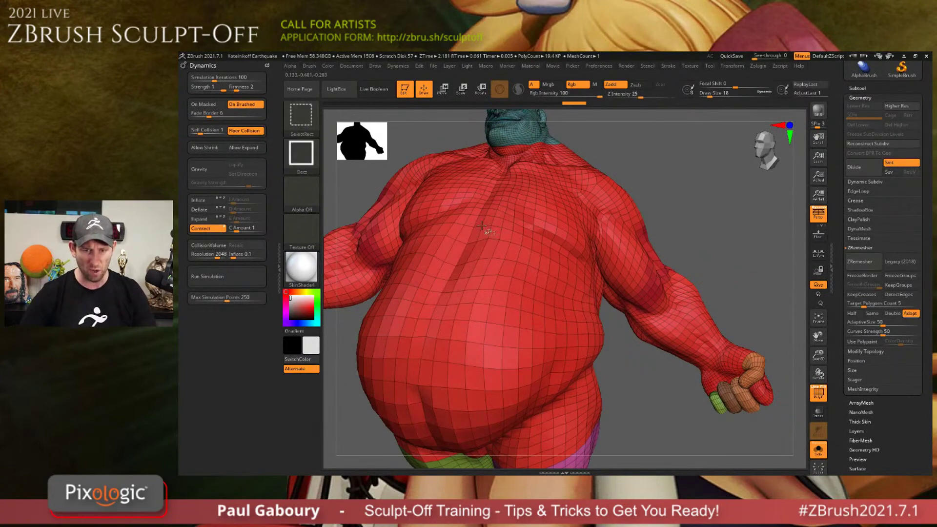
pyautogui.keyDown('ctrl'); pyautogui.keyDown('shift'); pyautogui.click(553, 292); pyautogui.keyUp('shift'); pyautogui.keyUp('ctrl')
pyautogui.moveTo(556, 295)
pyautogui.keyDown('alt'); pyautogui.mouseDown(button='right')
pyautogui.moveTo(617, 307)
pyautogui.moveTo(590, 319)
pyautogui.mouseUp(button='right'); pyautogui.keyUp('alt')
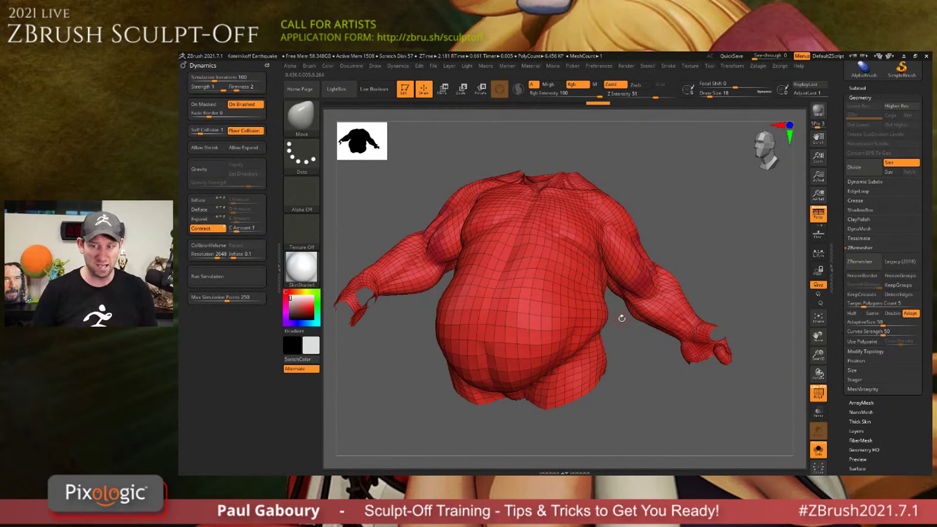
pyautogui.click(864, 352)
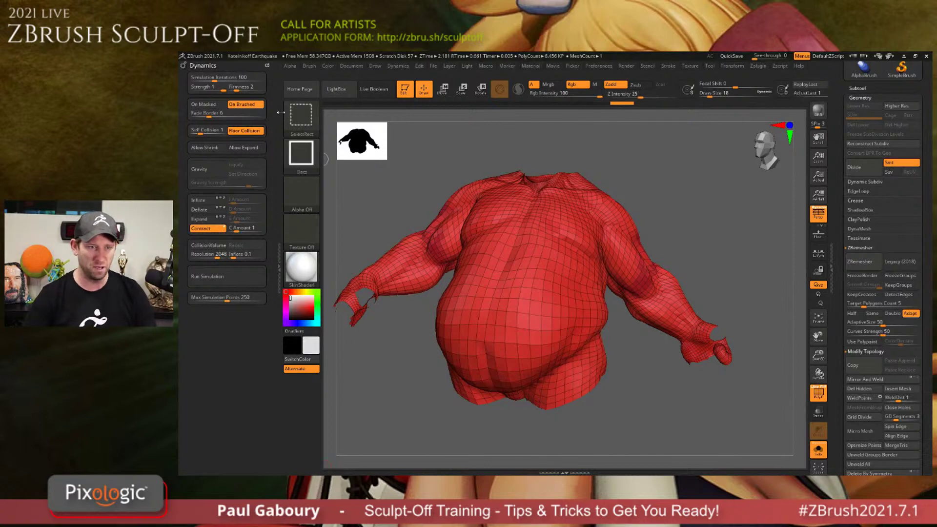
# Using SelectLasso, hide one edge loop around each upper arm and one around the torso above the belly.
pyautogui.keyDown('ctrl'); pyautogui.keyDown('shift'); pyautogui.click(303, 120); pyautogui.keyUp('shift'); pyautogui.keyUp('ctrl')
pyautogui.keyDown('ctrl'); pyautogui.keyDown('shift'); pyautogui.click(613, 162); pyautogui.keyUp('shift'); pyautogui.keyUp('ctrl')
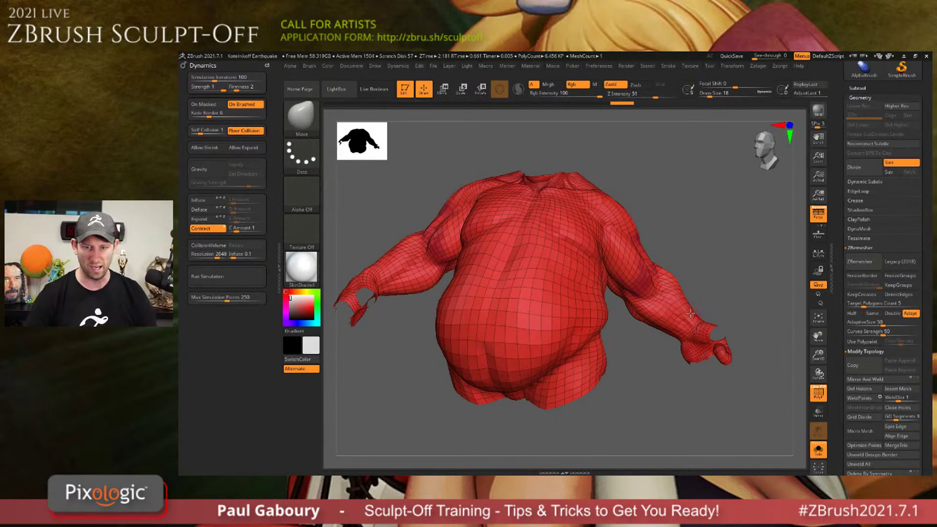
pyautogui.moveTo(703, 244)
pyautogui.mouseDown(button='right')
pyautogui.moveTo(669, 248)
pyautogui.moveTo(688, 326)
pyautogui.mouseUp(button='right')
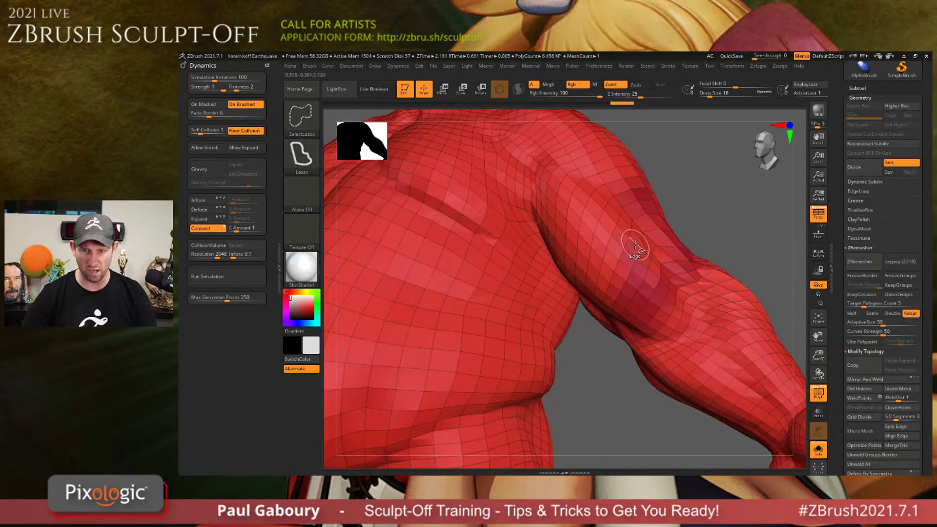
pyautogui.keyDown('ctrl'); pyautogui.keyDown('shift'); pyautogui.click(636, 246); pyautogui.keyUp('shift'); pyautogui.keyUp('ctrl')
pyautogui.moveTo(638, 257); pyautogui.dragTo(649, 234, button='right')
pyautogui.moveTo(471, 248)
pyautogui.keyDown('ctrl'); pyautogui.mouseDown(button='right')
pyautogui.moveTo(477, 280)
pyautogui.moveTo(507, 282)
pyautogui.moveTo(533, 263)
pyautogui.moveTo(469, 284)
pyautogui.moveTo(491, 279)
pyautogui.mouseUp(button='right'); pyautogui.keyUp('ctrl')
pyautogui.keyDown('ctrl'); pyautogui.keyDown('shift'); pyautogui.click(466, 280); pyautogui.keyUp('shift'); pyautogui.keyUp('ctrl')
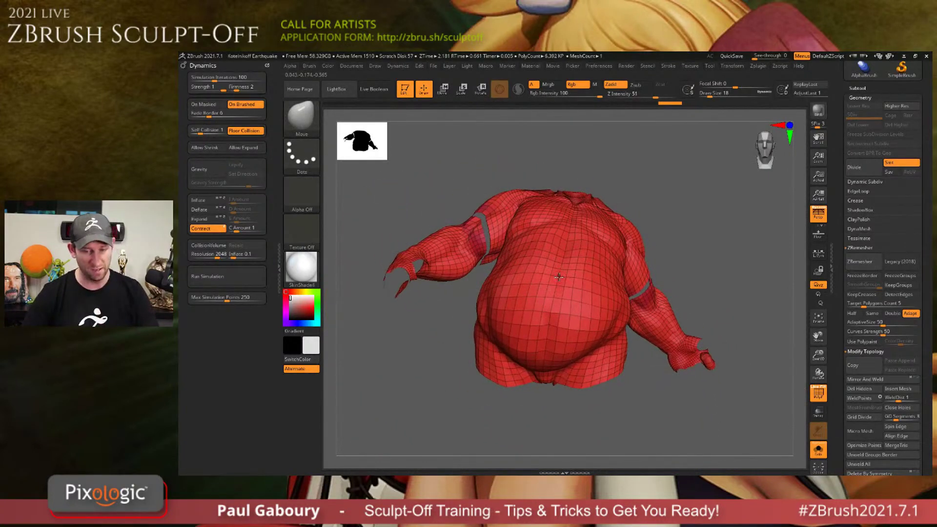
pyautogui.moveTo(559, 277); pyautogui.dragTo(605, 292, button='right')
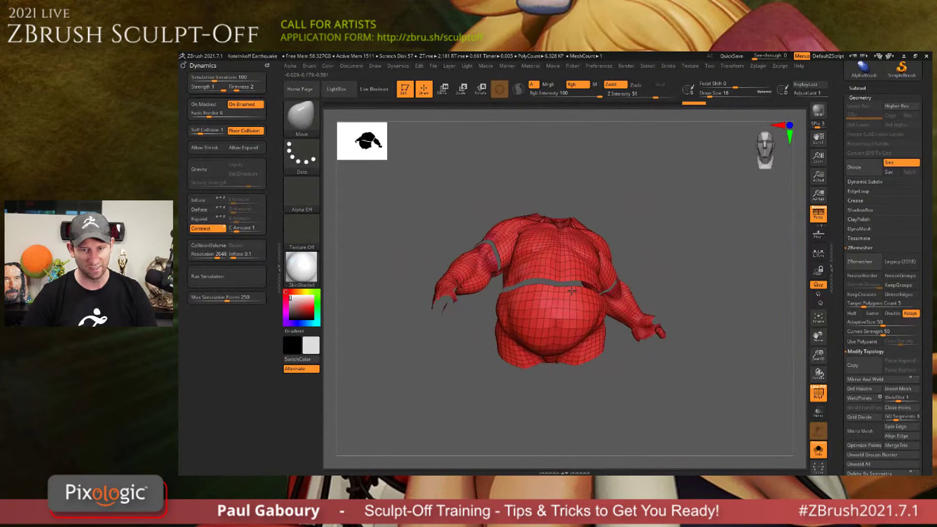
# Give the separated torso sections their own polygroups with Auto Groups, and show the hidden edge loops again.
pyautogui.click(859, 98)
pyautogui.moveTo(893, 120); pyautogui.dragTo(893, 155)
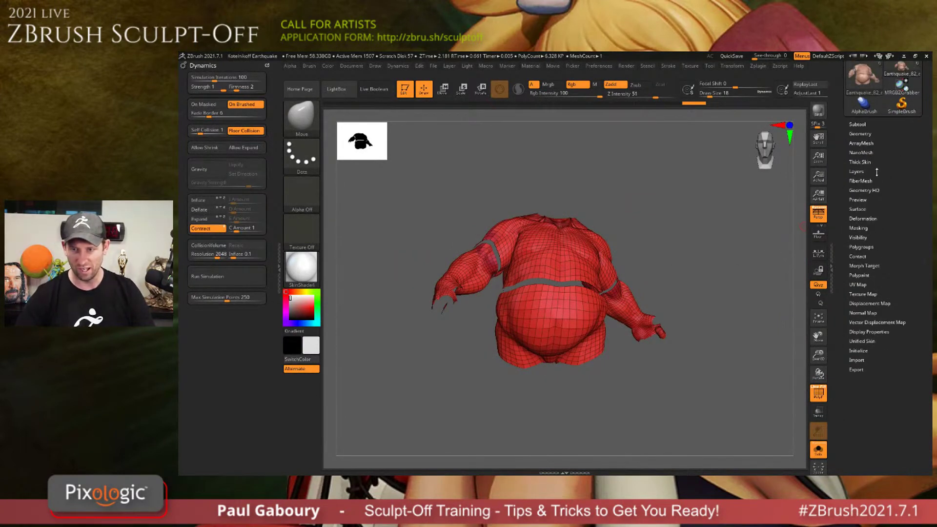
pyautogui.keyDown('shift'); pyautogui.click(878, 247); pyautogui.keyUp('shift')
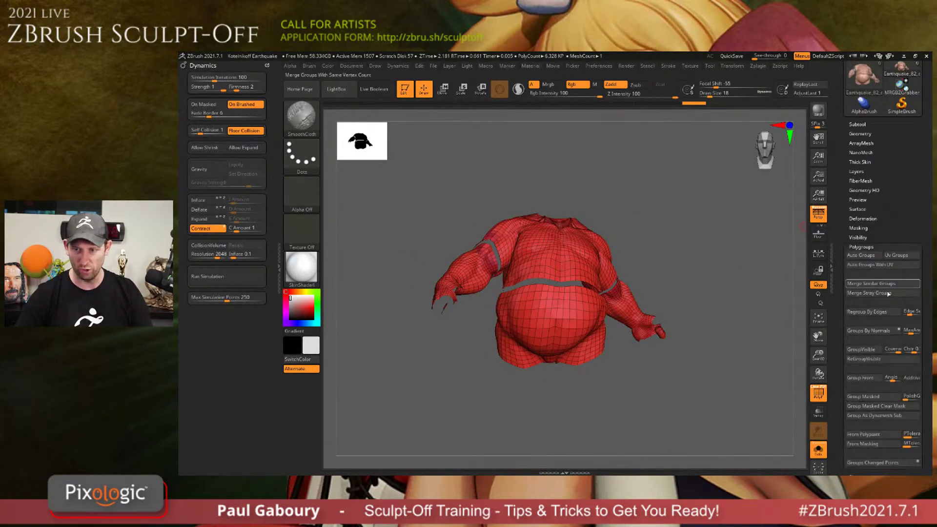
pyautogui.click(864, 256)
pyautogui.moveTo(561, 266)
pyautogui.keyDown('alt'); pyautogui.mouseDown(button='right')
pyautogui.moveTo(493, 274)
pyautogui.moveTo(493, 285)
pyautogui.moveTo(682, 276)
pyautogui.mouseUp(button='right'); pyautogui.keyUp('alt')
pyautogui.hotkey('ctrl', 'shift')
pyautogui.keyDown('ctrl'); pyautogui.keyDown('shift'); pyautogui.click(682, 282); pyautogui.keyUp('shift'); pyautogui.keyUp('ctrl')
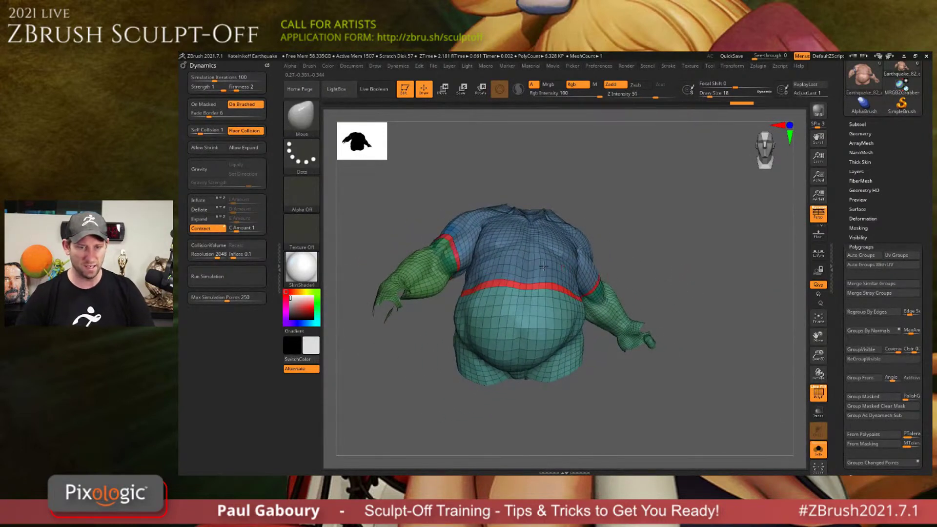
pyautogui.moveTo(560, 249); pyautogui.dragTo(528, 245, button='right')
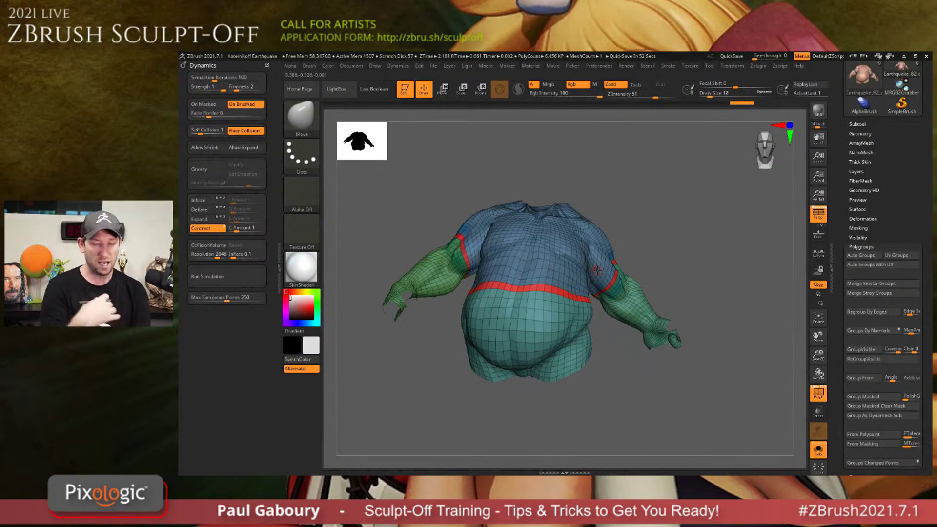
# Isolate the chest and shoulders polygroup and delete the hidden rest of the mesh.
pyautogui.hotkey('ctrl', 'shift')
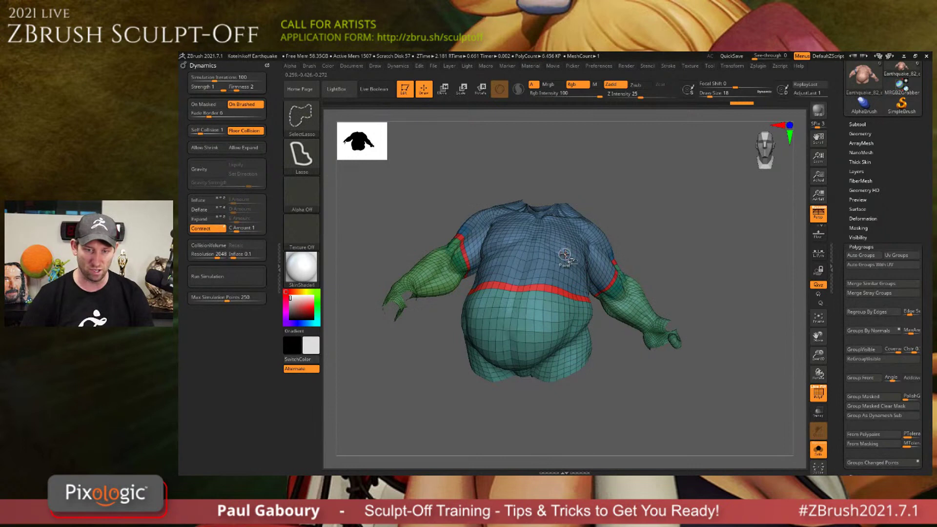
pyautogui.keyDown('ctrl'); pyautogui.keyDown('shift'); pyautogui.click(564, 254); pyautogui.keyUp('shift'); pyautogui.keyUp('ctrl')
pyautogui.moveTo(698, 281); pyautogui.dragTo(644, 289)
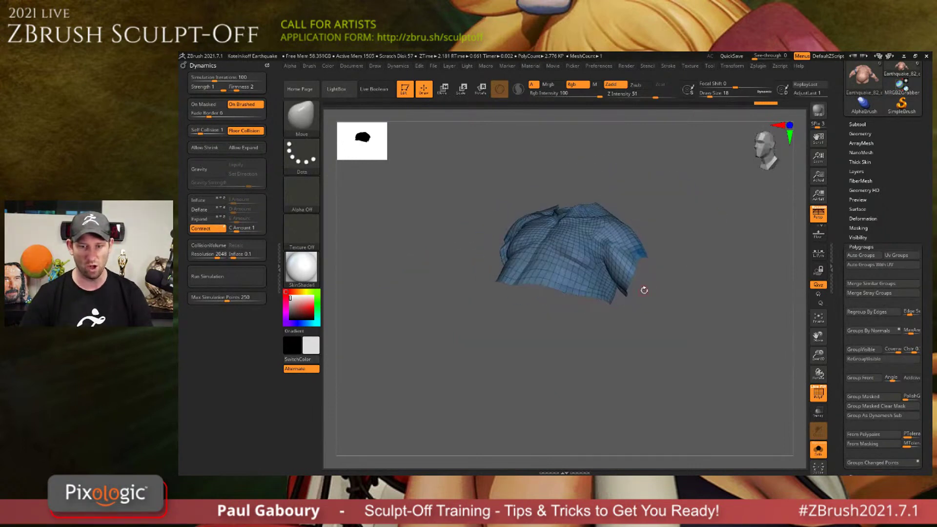
pyautogui.click(860, 134)
pyautogui.click(860, 216)
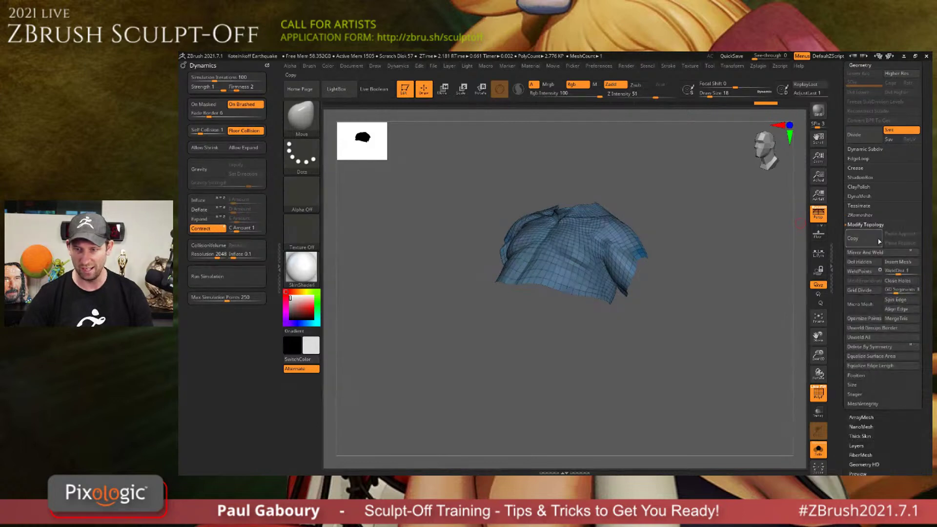
pyautogui.moveTo(744, 288); pyautogui.dragTo(681, 295)
pyautogui.hotkey('shift', 'f')
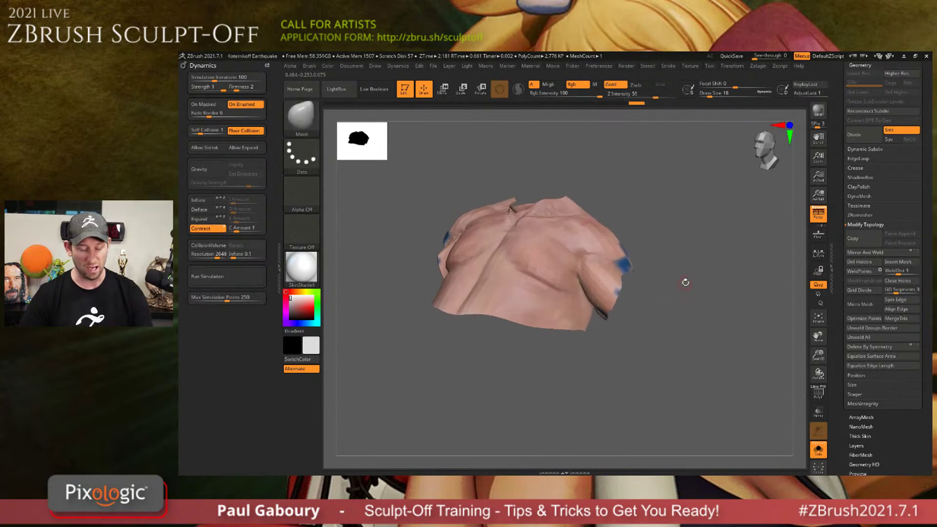
pyautogui.hotkey('shift', 'f')
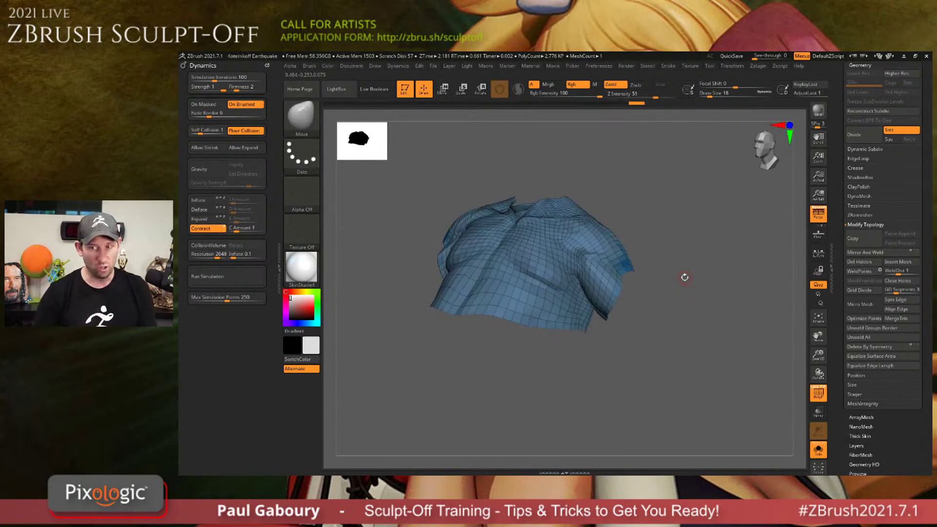
pyautogui.moveTo(605, 298); pyautogui.dragTo(590, 284)
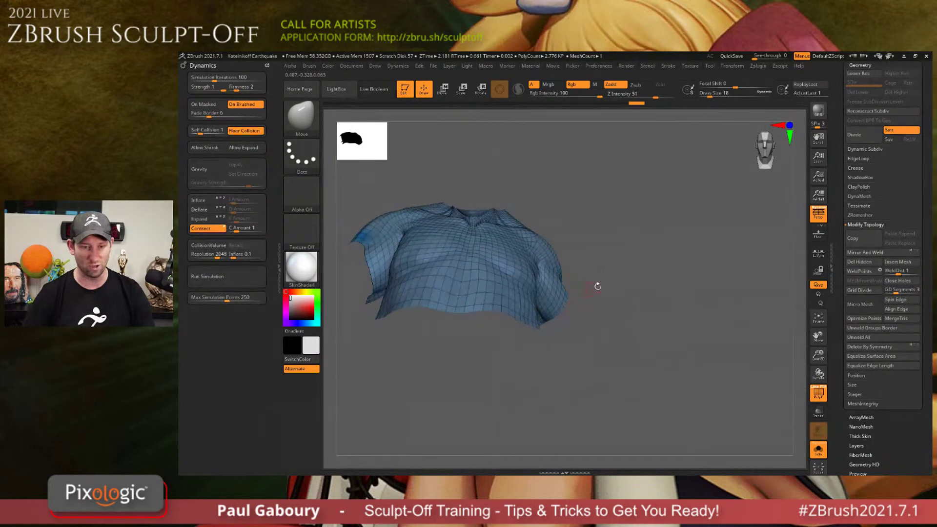
# Turn on Dynamic Subdiv for the chest piece with a thickness of about 0.0034, and hide its polyframe.
pyautogui.keyDown('shift'); pyautogui.click(868, 150); pyautogui.keyUp('shift')
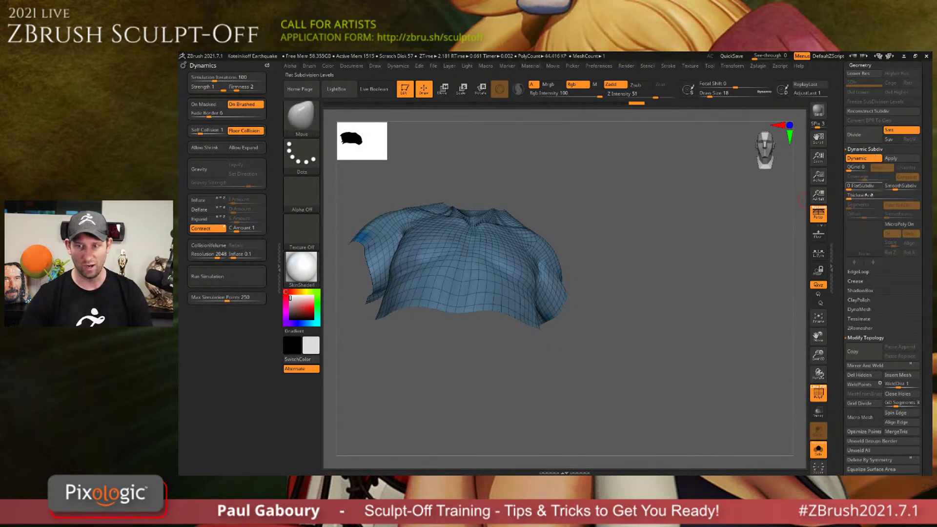
pyautogui.moveTo(851, 198); pyautogui.dragTo(859, 199)
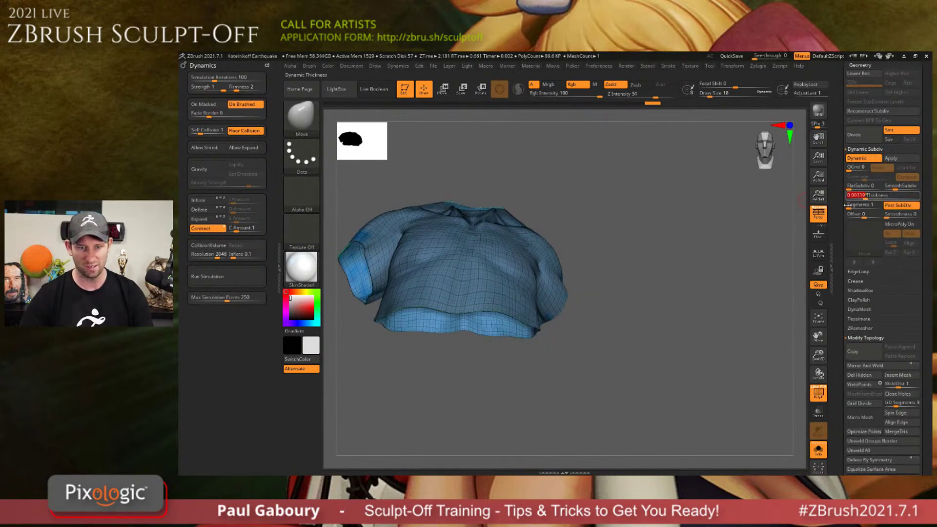
pyautogui.hotkey('shift', 'f')
pyautogui.moveTo(652, 276)
pyautogui.mouseDown()
pyautogui.moveTo(644, 288)
pyautogui.moveTo(773, 219)
pyautogui.mouseUp()
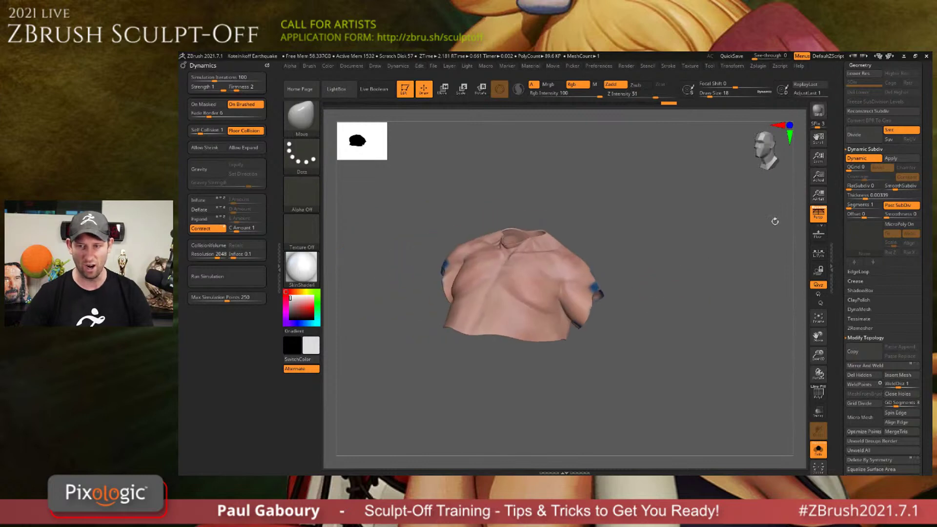
# Turn off the polypaint display on the subtools so the chest piece shows plain material.
pyautogui.scroll(5, 911, 189)
pyautogui.click(862, 207)
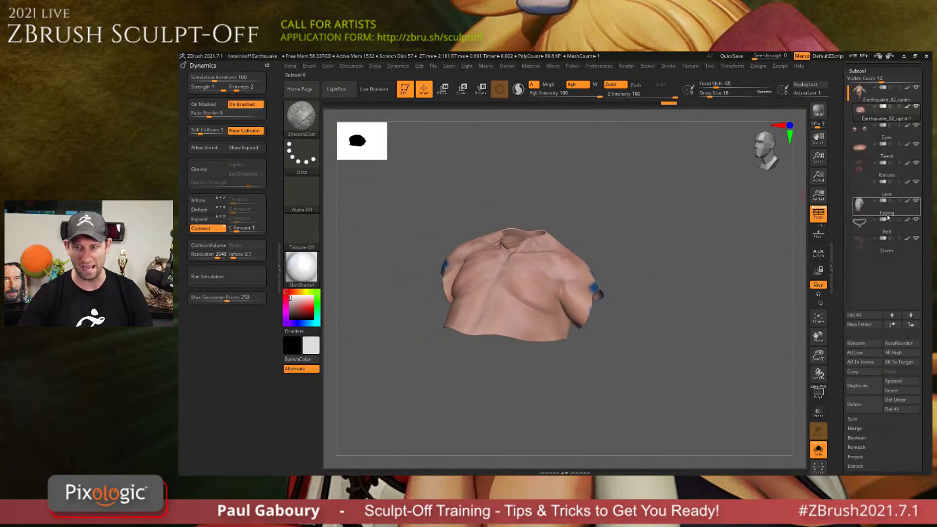
pyautogui.click(908, 108)
pyautogui.moveTo(610, 317)
pyautogui.mouseDown()
pyautogui.moveTo(580, 324)
pyautogui.moveTo(600, 268)
pyautogui.moveTo(631, 274)
pyautogui.moveTo(617, 322)
pyautogui.moveTo(609, 320)
pyautogui.moveTo(651, 304)
pyautogui.mouseUp()
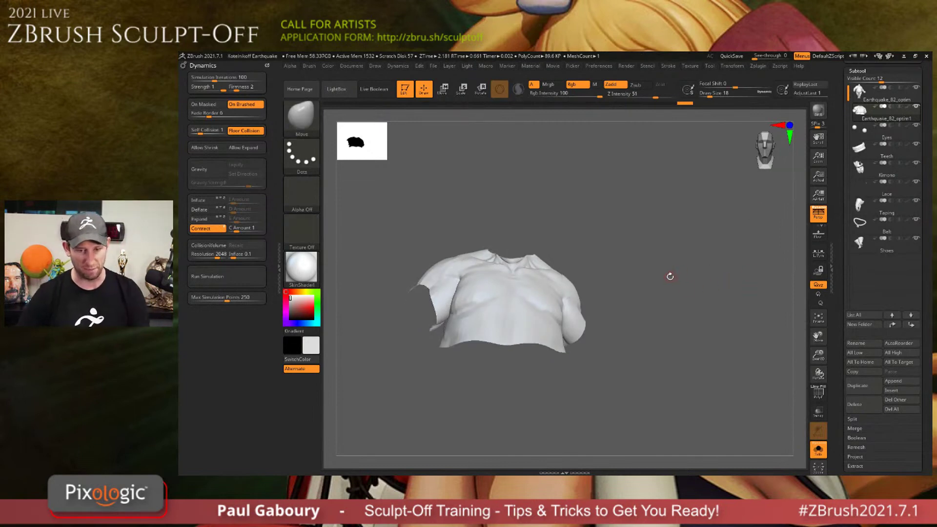
# Turn off dynamic subdivision on the shirt mesh and divide it three times.
pyautogui.press('ctrl')
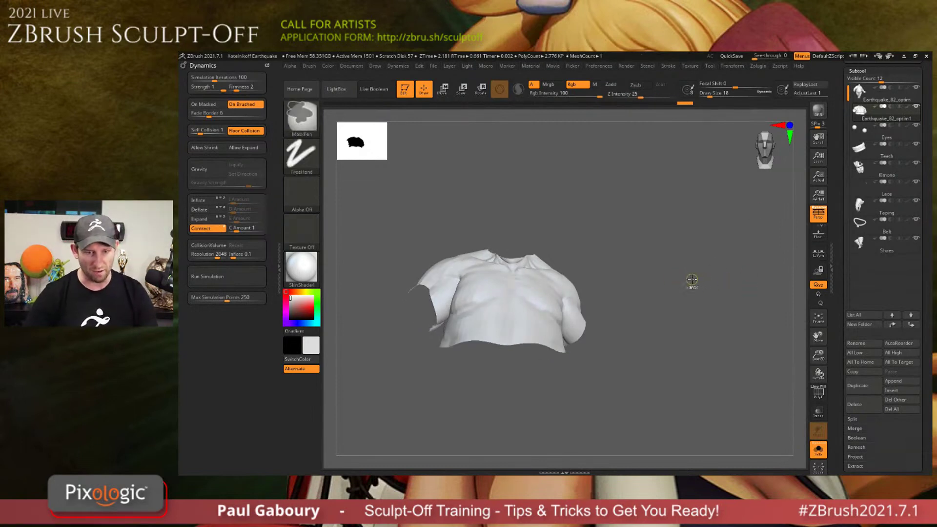
pyautogui.hotkey('ctrl', 'd')
pyautogui.hotkey('ctrl', 'd')
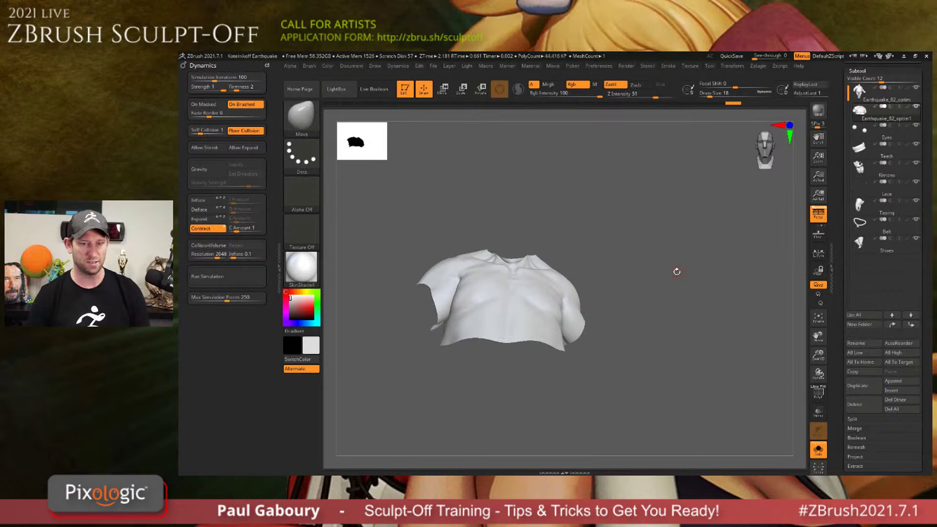
pyautogui.hotkey('ctrl', 'd')
pyautogui.hotkey('ctrl', 'd')
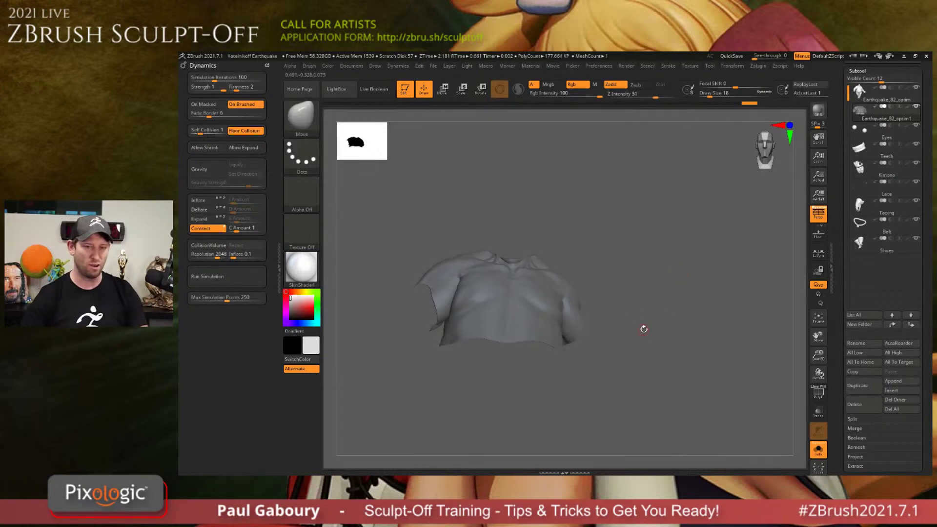
pyautogui.moveTo(565, 276)
pyautogui.keyDown('alt'); pyautogui.mouseDown(button='right')
pyautogui.moveTo(555, 307)
pyautogui.moveTo(517, 320)
pyautogui.moveTo(527, 312)
pyautogui.mouseUp(button='right'); pyautogui.keyUp('alt')
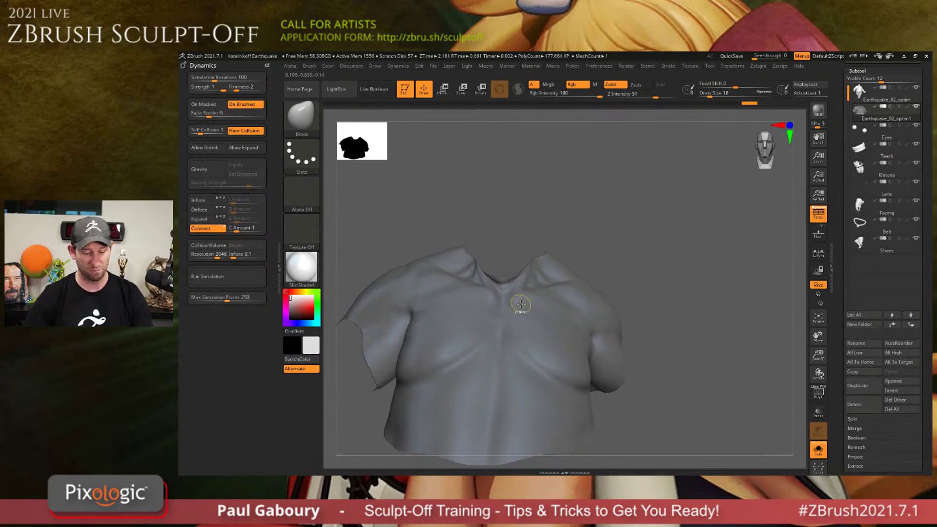
pyautogui.moveTo(520, 304)
pyautogui.keyDown('ctrl'); pyautogui.mouseDown()
pyautogui.moveTo(473, 291)
pyautogui.moveTo(493, 303)
pyautogui.moveTo(547, 276)
pyautogui.moveTo(540, 255)
pyautogui.moveTo(506, 282)
pyautogui.moveTo(475, 270)
pyautogui.moveTo(463, 247)
pyautogui.mouseUp(); pyautogui.keyUp('ctrl')
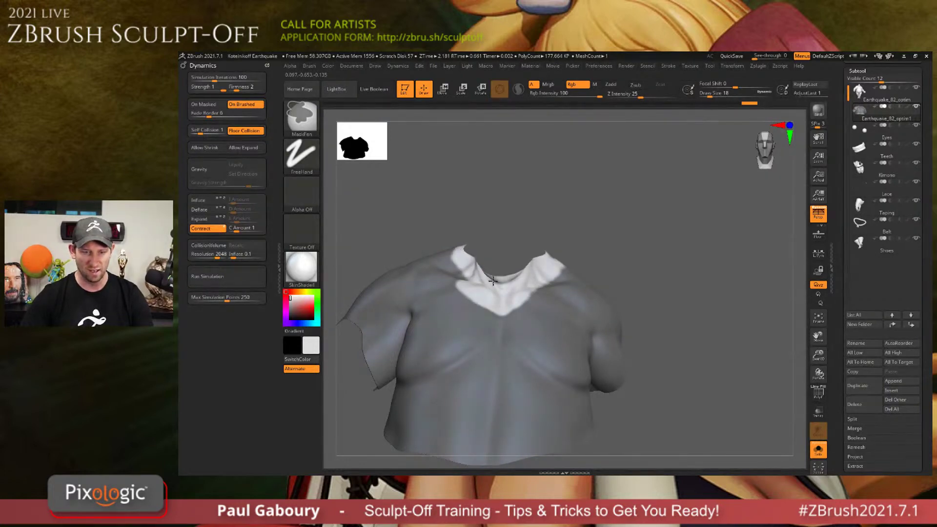
pyautogui.moveTo(564, 260)
pyautogui.mouseDown()
pyautogui.moveTo(600, 263)
pyautogui.moveTo(563, 260)
pyautogui.moveTo(542, 325)
pyautogui.moveTo(532, 269)
pyautogui.moveTo(509, 255)
pyautogui.mouseUp()
pyautogui.moveTo(509, 255)
pyautogui.mouseDown()
pyautogui.moveTo(552, 297)
pyautogui.moveTo(539, 286)
pyautogui.mouseUp()
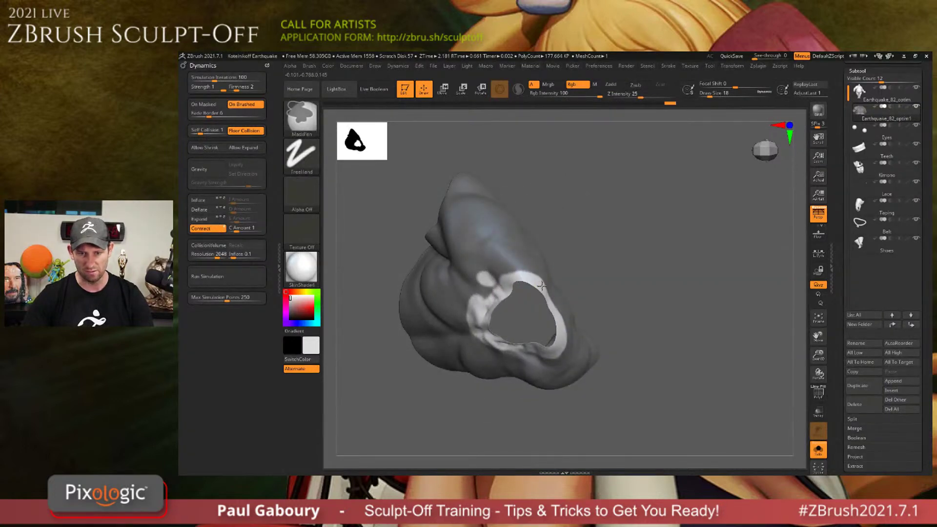
pyautogui.moveTo(513, 277)
pyautogui.mouseDown(button='right')
pyautogui.moveTo(493, 282)
pyautogui.moveTo(525, 244)
pyautogui.moveTo(533, 292)
pyautogui.mouseUp(button='right')
pyautogui.keyDown('ctrl'); pyautogui.moveTo(659, 264); pyautogui.dragTo(677, 287); pyautogui.keyUp('ctrl')
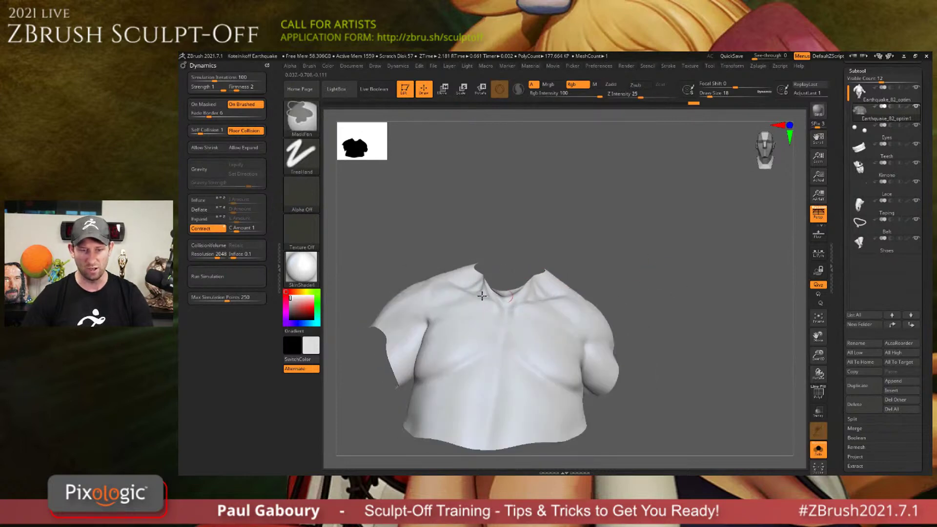
# Mask a narrow collar band around the shirt's neck opening, and invert the mask to leave only that band unmasked.
pyautogui.moveTo(482, 289)
pyautogui.keyDown('ctrl'); pyautogui.mouseDown()
pyautogui.moveTo(491, 295)
pyautogui.moveTo(547, 273)
pyautogui.mouseUp(); pyautogui.keyUp('ctrl')
pyautogui.moveTo(488, 285)
pyautogui.keyDown('ctrl'); pyautogui.mouseDown()
pyautogui.moveTo(477, 279)
pyautogui.moveTo(468, 293)
pyautogui.moveTo(474, 281)
pyautogui.mouseUp(); pyautogui.keyUp('ctrl')
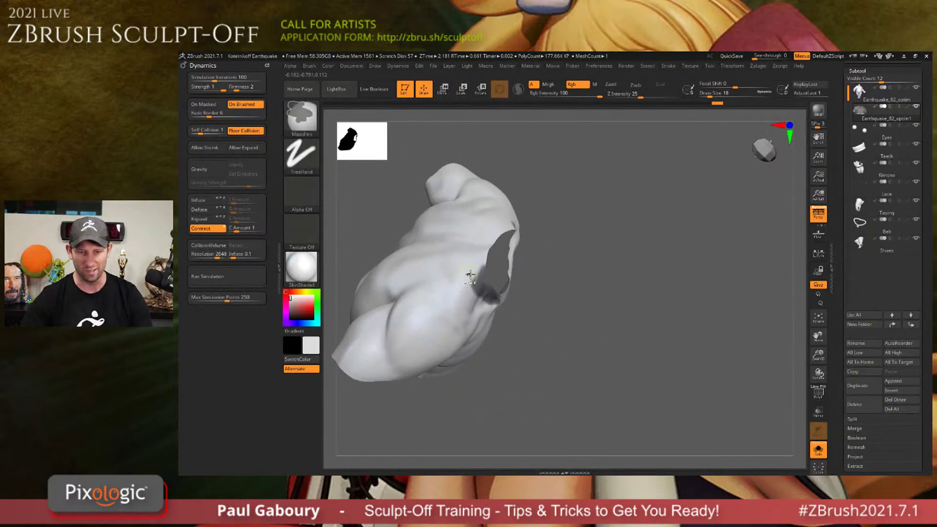
pyautogui.moveTo(497, 236); pyautogui.dragTo(457, 296)
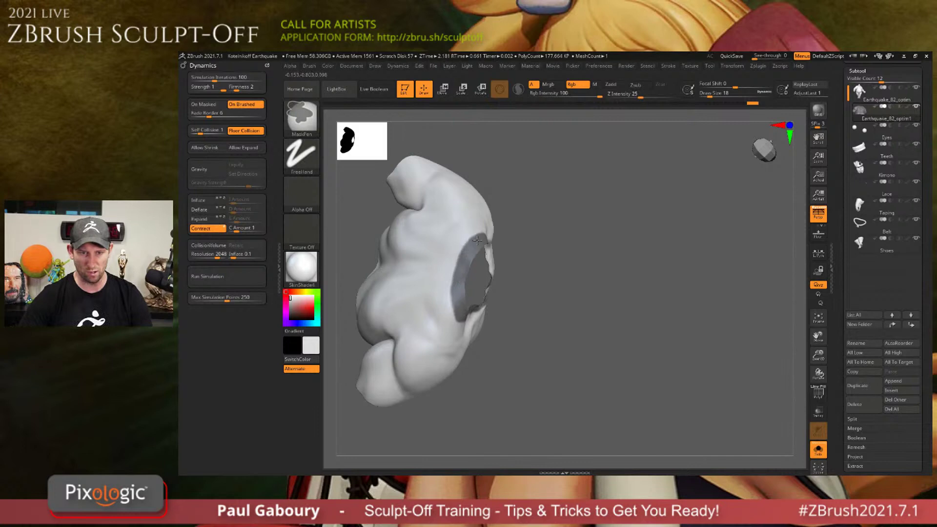
pyautogui.moveTo(483, 237); pyautogui.dragTo(565, 246)
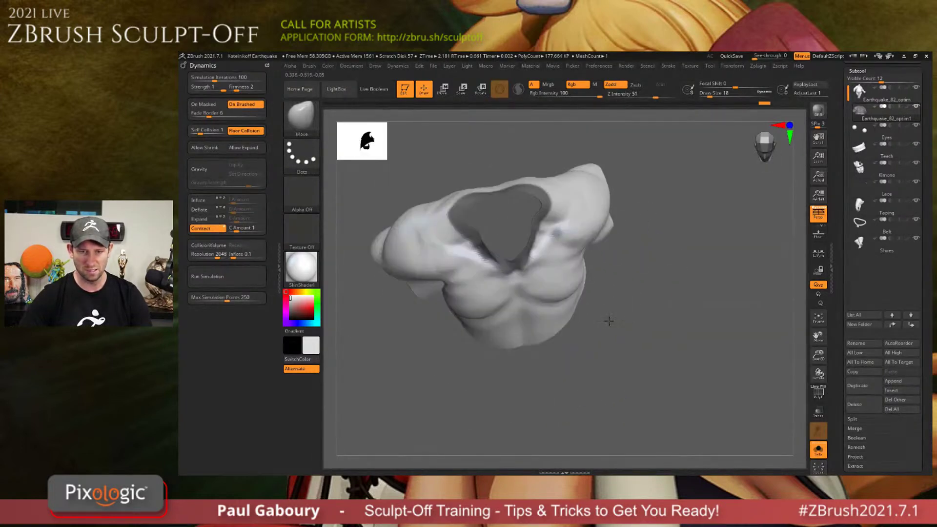
pyautogui.keyDown('ctrl'); pyautogui.click(676, 276); pyautogui.keyUp('ctrl')
pyautogui.moveTo(546, 380)
pyautogui.mouseDown()
pyautogui.moveTo(549, 326)
pyautogui.moveTo(575, 279)
pyautogui.moveTo(495, 313)
pyautogui.moveTo(552, 338)
pyautogui.moveTo(504, 317)
pyautogui.moveTo(537, 273)
pyautogui.mouseUp()
pyautogui.moveTo(575, 326)
pyautogui.mouseDown()
pyautogui.moveTo(527, 287)
pyautogui.moveTo(548, 310)
pyautogui.moveTo(588, 282)
pyautogui.mouseUp()
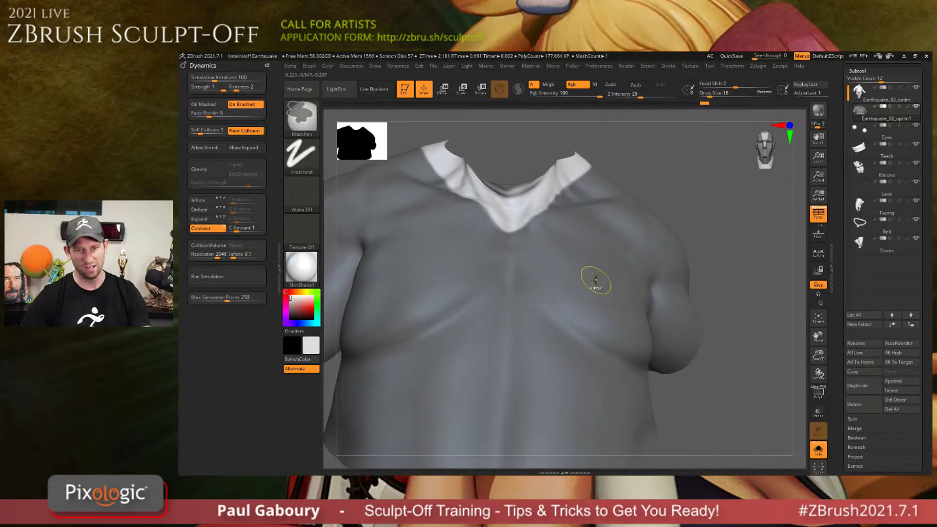
pyautogui.keyDown('ctrl'); pyautogui.moveTo(591, 278); pyautogui.dragTo(560, 299, button='right'); pyautogui.keyUp('ctrl')
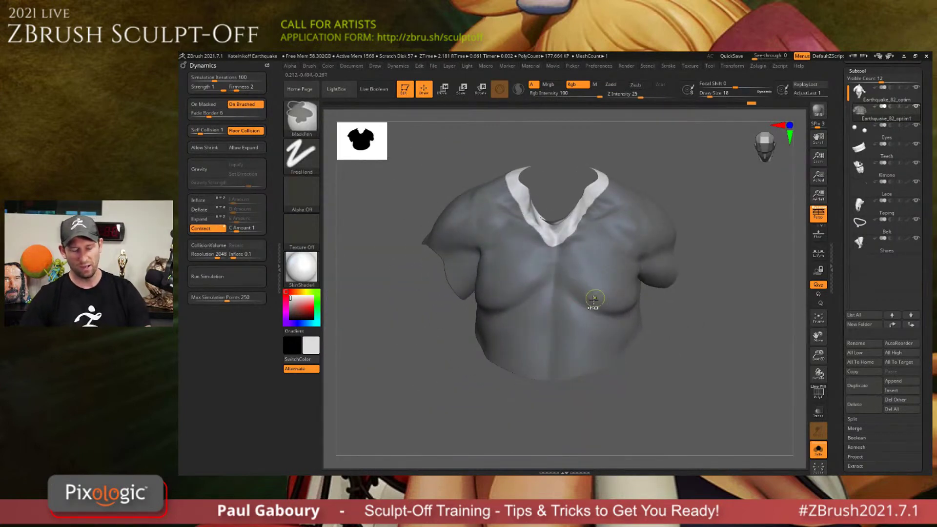
pyautogui.hotkey('ctrl', 'shift')
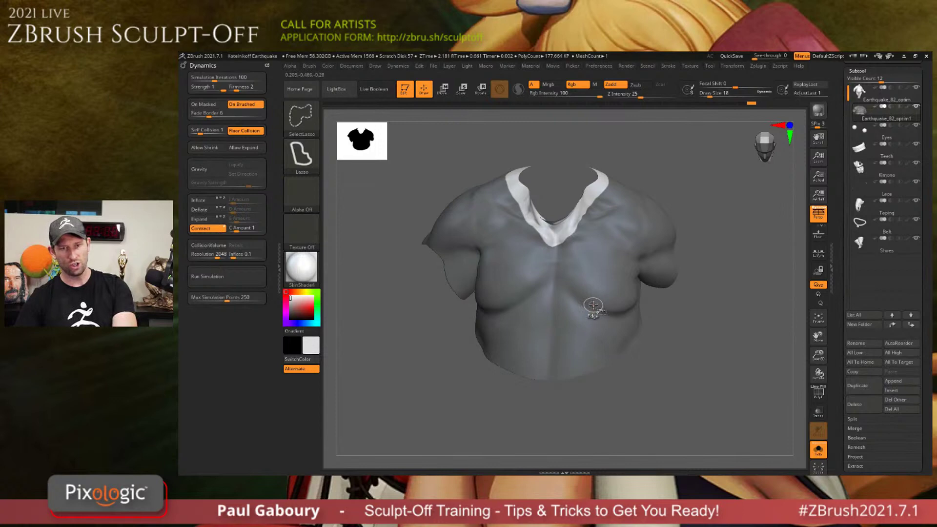
# Delete the shirt's lower subdivision levels, insert an edge loop along the masked collar border, and show the polyframe.
pyautogui.keyDown('ctrl'); pyautogui.keyDown('shift'); pyautogui.click(593, 304); pyautogui.keyUp('shift'); pyautogui.keyUp('ctrl')
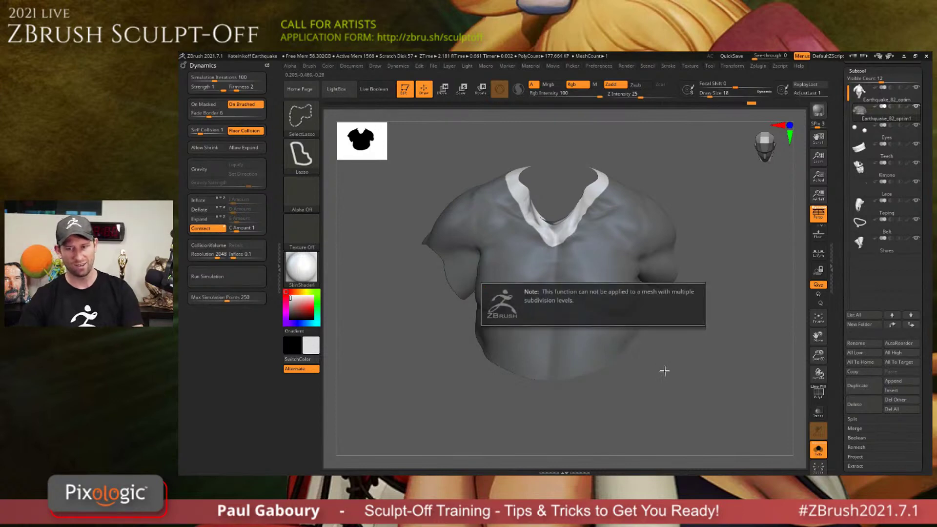
pyautogui.click(861, 72)
pyautogui.click(869, 108)
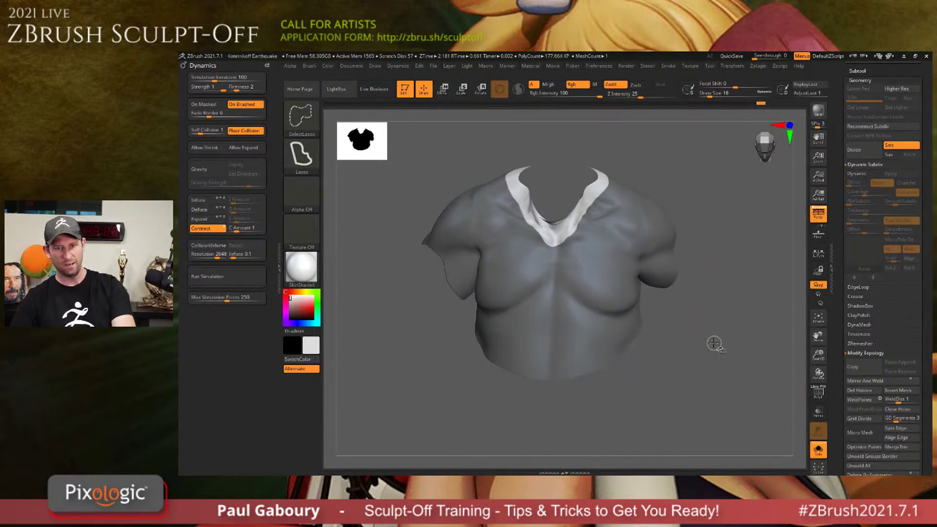
pyautogui.keyDown('ctrl'); pyautogui.keyDown('shift'); pyautogui.click(714, 343); pyautogui.keyUp('shift'); pyautogui.keyUp('ctrl')
pyautogui.hotkey('shift', 'f')
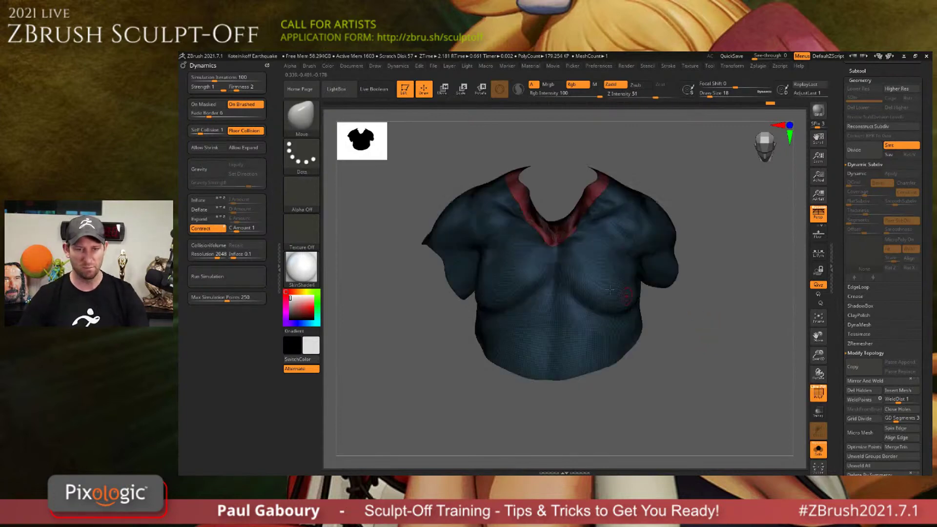
# Compare the collar border's topology with and without the masked-border edge loop by undoing and reinserting it, ending with it undone.
pyautogui.keyDown('ctrl'); pyautogui.moveTo(609, 290); pyautogui.dragTo(581, 311); pyautogui.keyUp('ctrl')
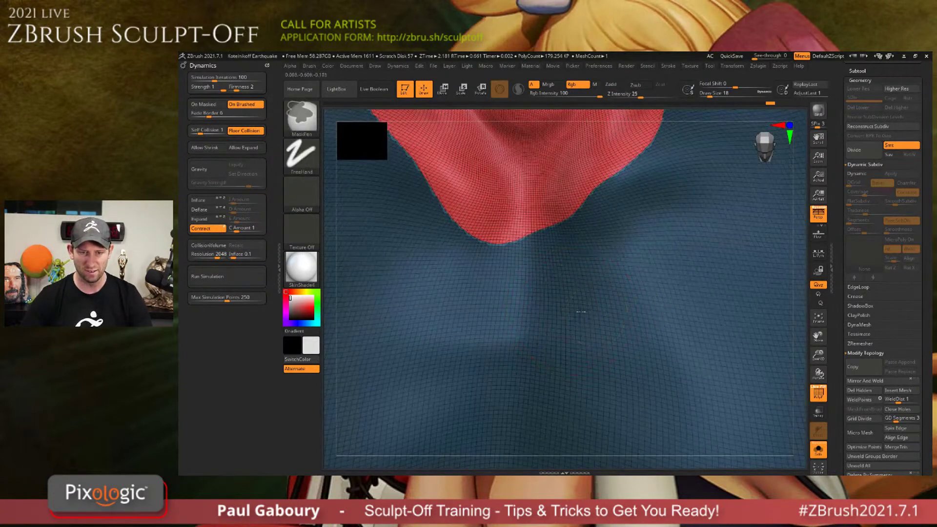
pyautogui.keyDown('ctrl'); pyautogui.moveTo(580, 311); pyautogui.dragTo(540, 303, button='right'); pyautogui.keyUp('ctrl')
pyautogui.keyDown('ctrl'); pyautogui.moveTo(730, 370); pyautogui.dragTo(757, 411); pyautogui.keyUp('ctrl')
pyautogui.keyDown('ctrl'); pyautogui.moveTo(549, 244); pyautogui.dragTo(575, 274, button='right'); pyautogui.keyUp('ctrl')
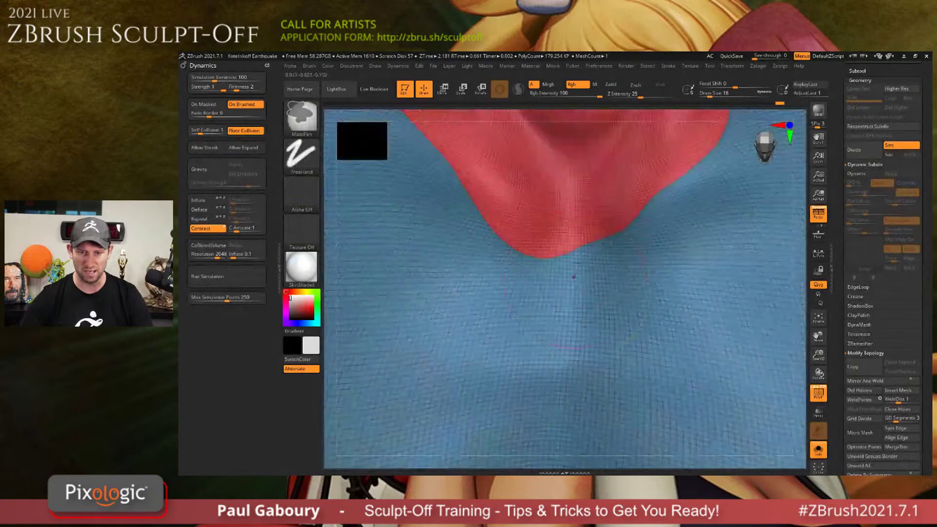
pyautogui.hotkey('ctrl', 'z')
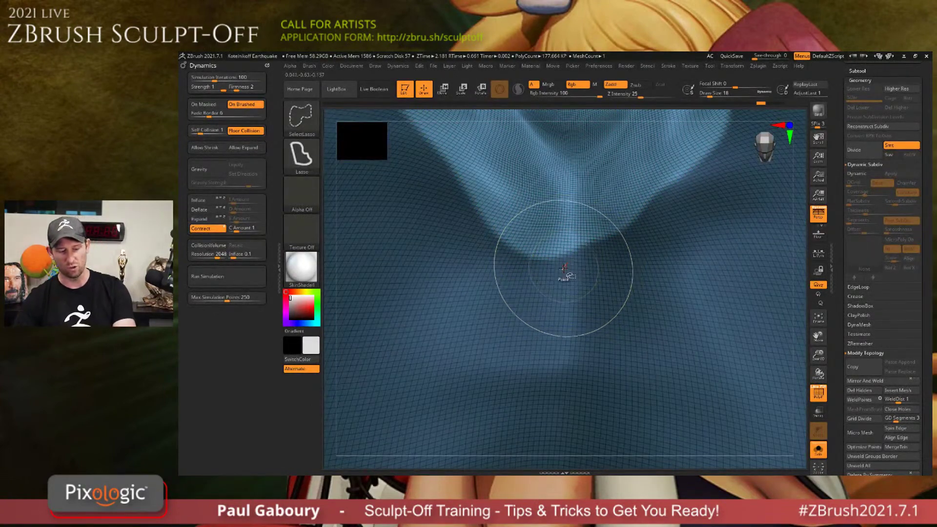
pyautogui.hotkey('ctrl', 'w')
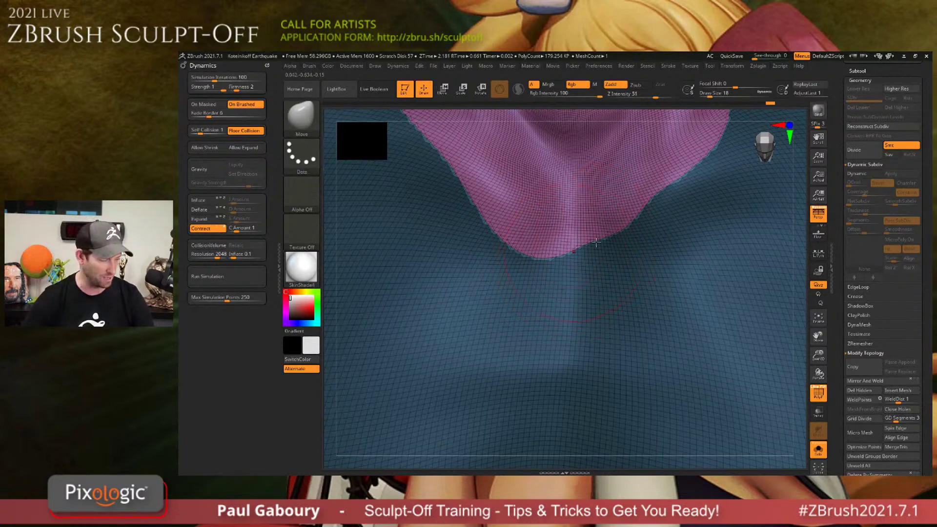
pyautogui.hotkey('ctrl', 'z')
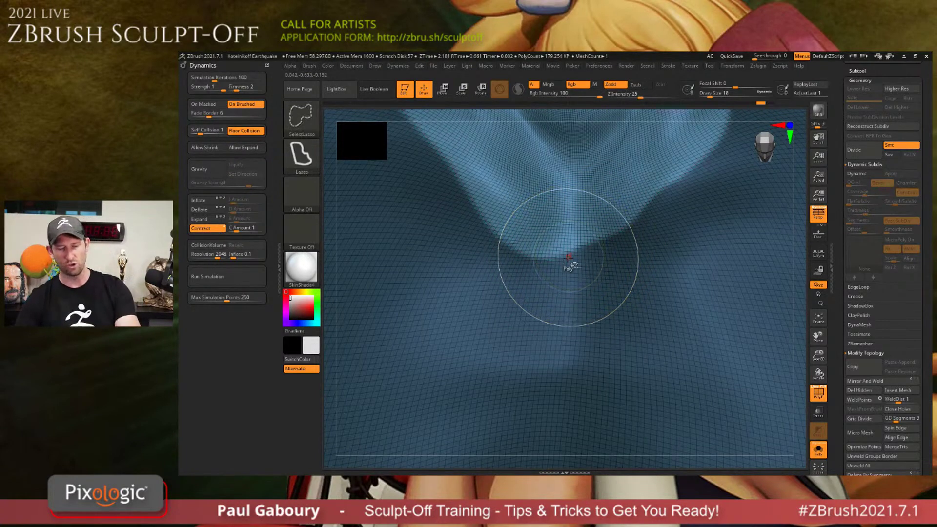
pyautogui.hotkey('ctrl', 'w')
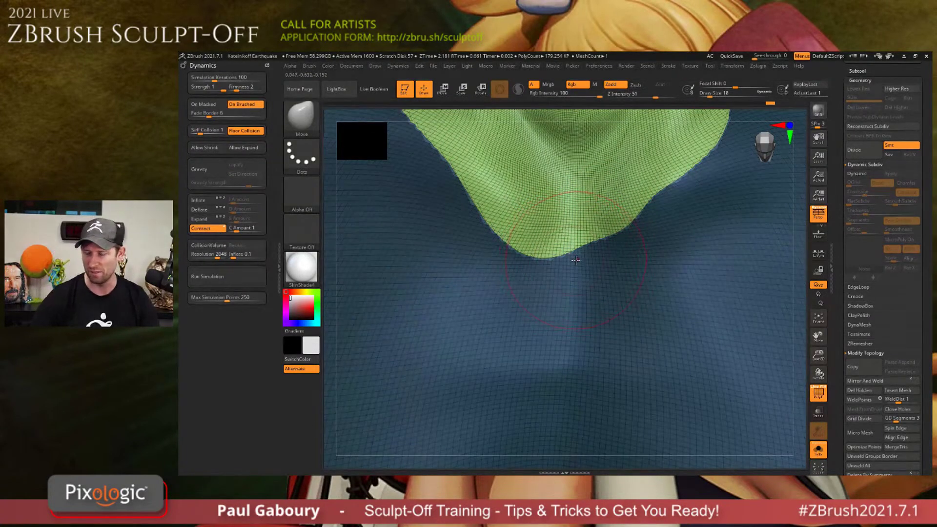
pyautogui.hotkey('ctrl', 'z')
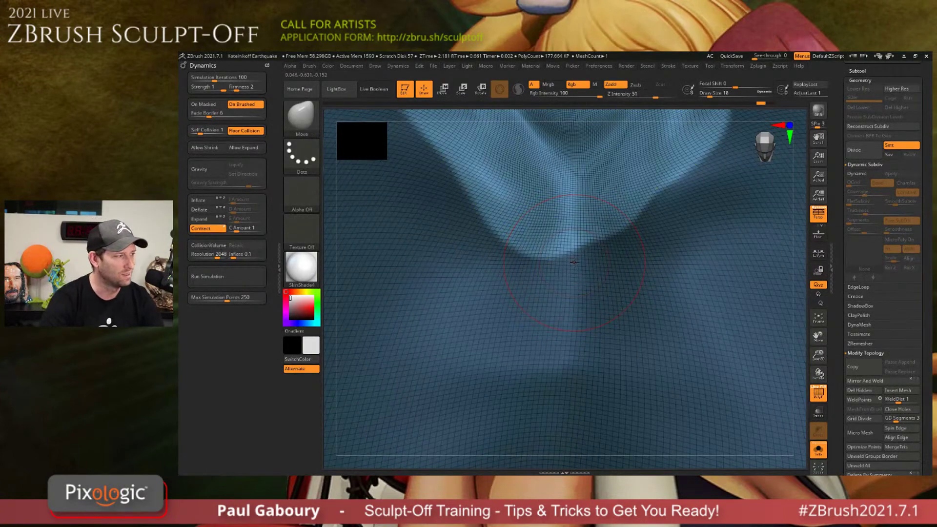
# Insert an edge loop by masked border on the collar, and clear the mask.
pyautogui.click(871, 164)
pyautogui.click(863, 174)
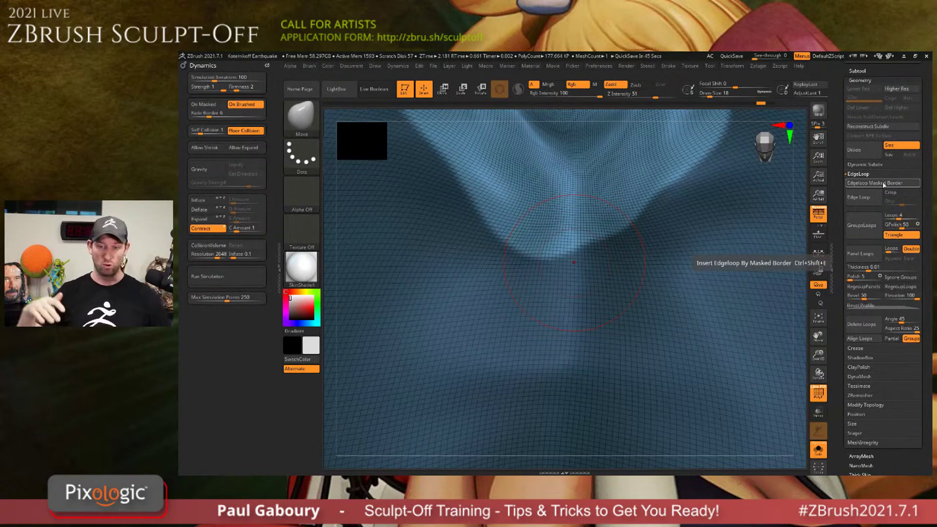
pyautogui.hotkey('ctrl', 'shift', 'e')
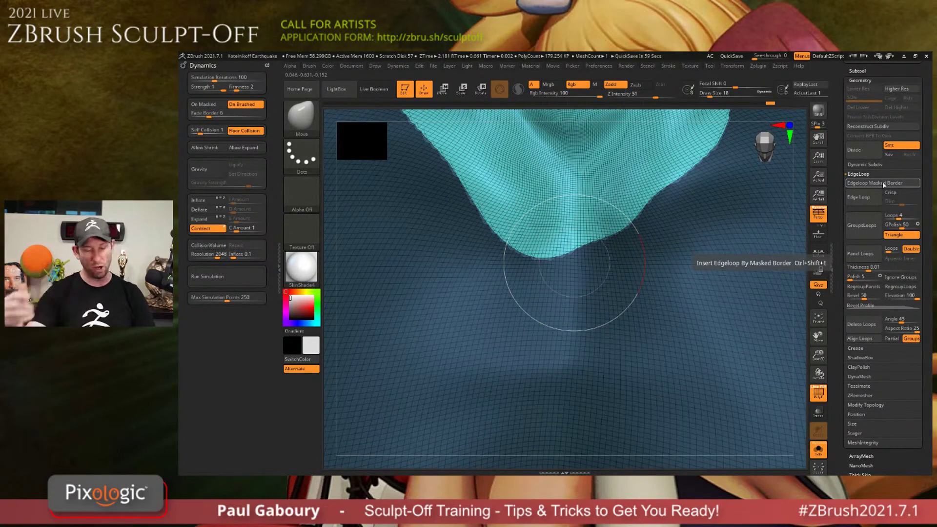
pyautogui.moveTo(665, 306)
pyautogui.keyDown('ctrl'); pyautogui.mouseDown(button='right')
pyautogui.moveTo(761, 324)
pyautogui.moveTo(671, 309)
pyautogui.mouseUp(button='right'); pyautogui.keyUp('ctrl')
pyautogui.keyDown('ctrl'); pyautogui.moveTo(665, 310); pyautogui.dragTo(702, 354); pyautogui.keyUp('ctrl')
# Hide the collar band's polygroup with the SelectRect brush, turn off the polyframe, and delete the hidden geometry.
pyautogui.keyDown('alt'); pyautogui.moveTo(491, 314); pyautogui.dragTo(598, 312, button='right'); pyautogui.keyUp('alt')
pyautogui.keyDown('ctrl'); pyautogui.keyDown('shift'); pyautogui.click(598, 307); pyautogui.keyUp('shift'); pyautogui.keyUp('ctrl')
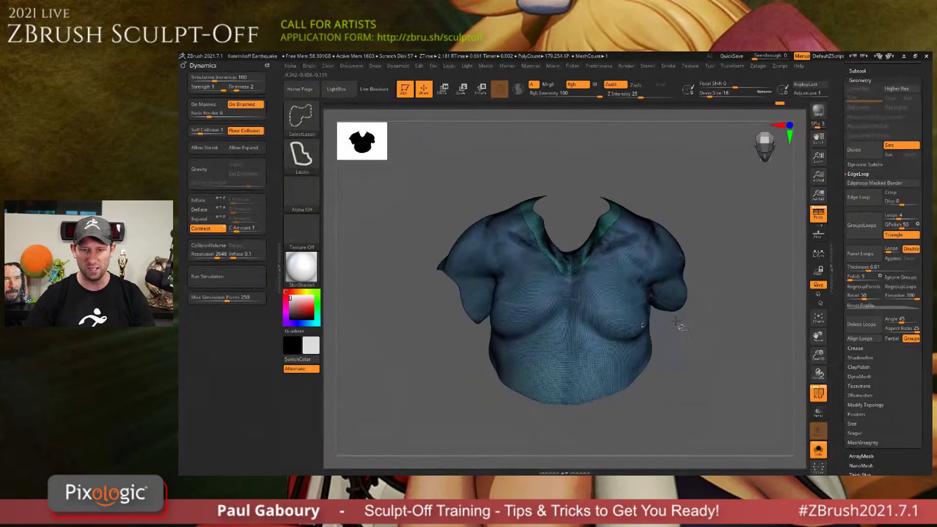
pyautogui.hotkey('ctrl', 'z')
pyautogui.keyDown('ctrl'); pyautogui.keyDown('shift'); pyautogui.click(302, 118); pyautogui.keyUp('shift'); pyautogui.keyUp('ctrl')
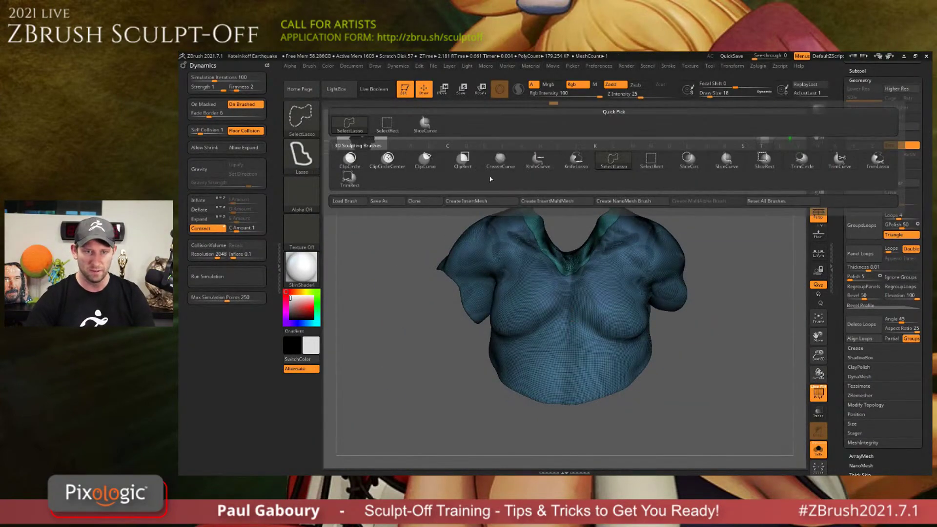
pyautogui.keyDown('ctrl'); pyautogui.keyDown('shift'); pyautogui.click(651, 162); pyautogui.keyUp('shift'); pyautogui.keyUp('ctrl')
pyautogui.keyDown('ctrl'); pyautogui.keyDown('shift'); pyautogui.click(654, 296); pyautogui.keyUp('shift'); pyautogui.keyUp('ctrl')
pyautogui.keyDown('alt'); pyautogui.moveTo(662, 324); pyautogui.dragTo(600, 321, button='right'); pyautogui.keyUp('alt')
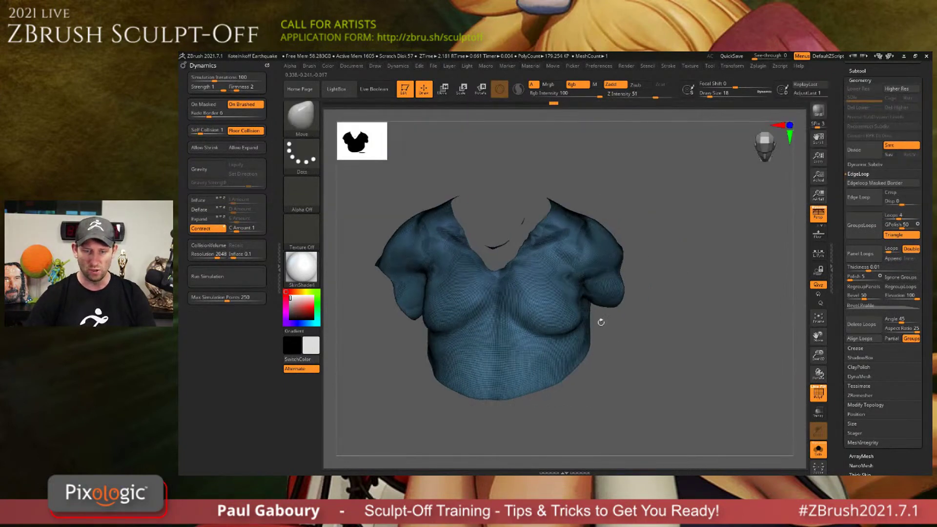
pyautogui.hotkey('shift', 'f')
pyautogui.moveTo(698, 337)
pyautogui.mouseDown(button='right')
pyautogui.moveTo(660, 345)
pyautogui.moveTo(659, 336)
pyautogui.moveTo(684, 324)
pyautogui.moveTo(667, 298)
pyautogui.moveTo(604, 328)
pyautogui.moveTo(591, 312)
pyautogui.moveTo(669, 341)
pyautogui.moveTo(659, 377)
pyautogui.mouseUp(button='right')
pyautogui.click(877, 405)
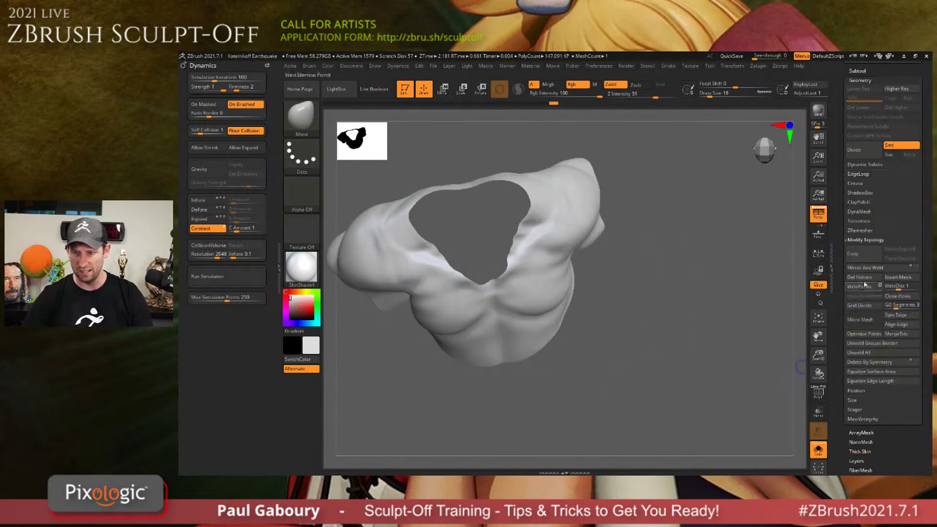
# Turn on double-sided display for the shirt mesh to inspect the inside of the neck opening.
pyautogui.scroll(-10, 873, 322)
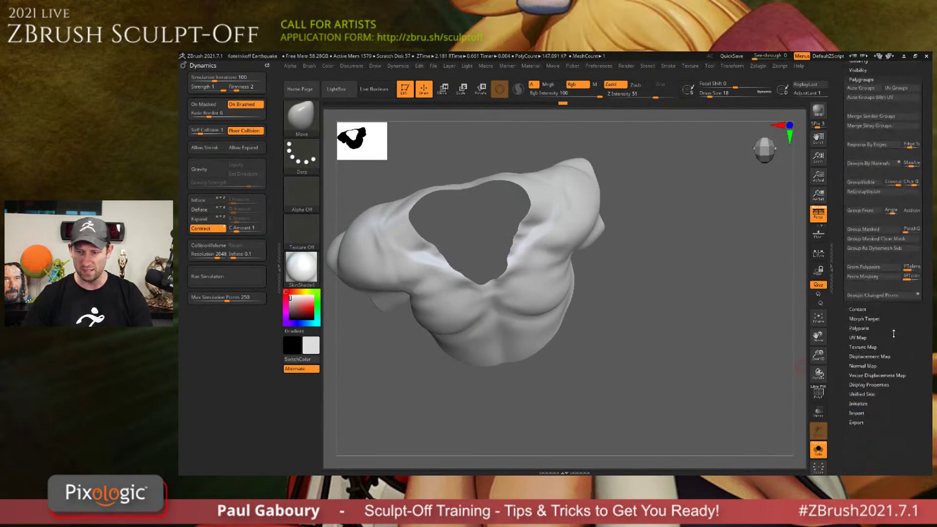
pyautogui.click(869, 361)
pyautogui.click(855, 389)
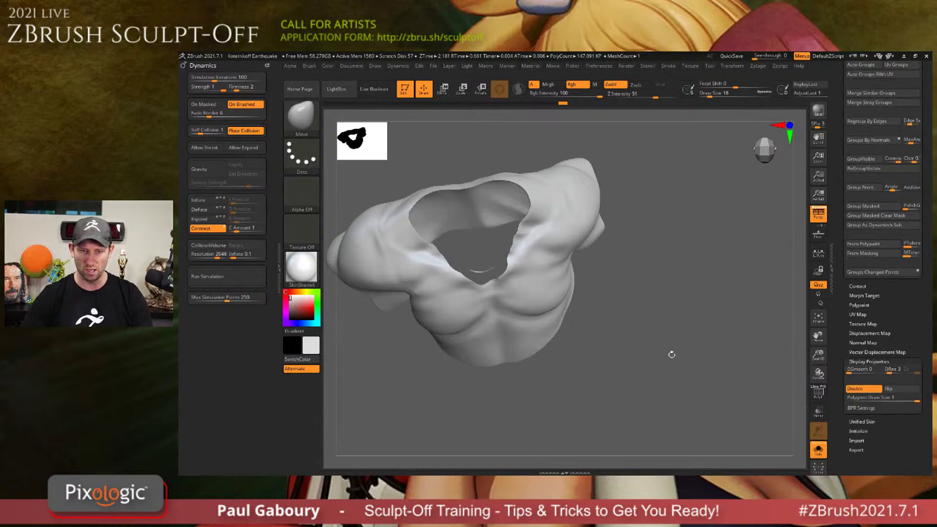
pyautogui.moveTo(671, 353); pyautogui.dragTo(482, 233, button='right')
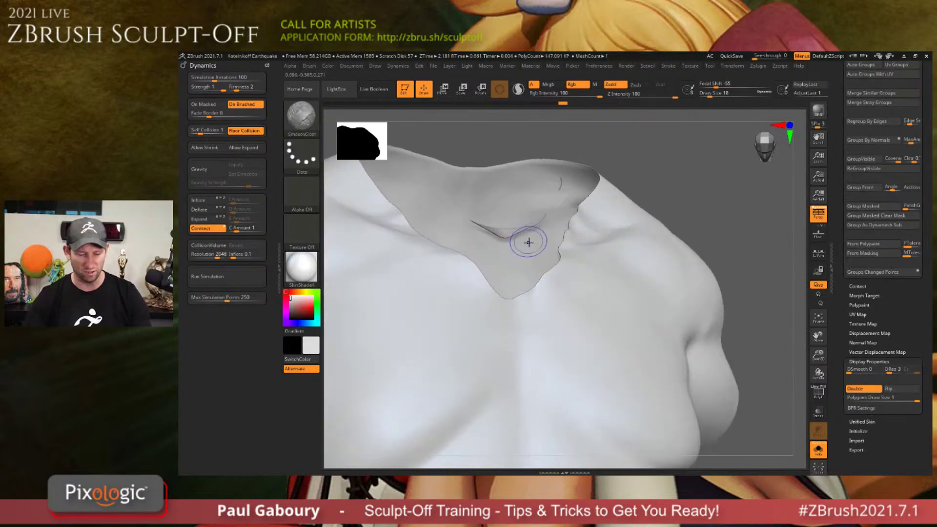
# Auto-group the shirt by topology, isolate its main piece, and delete the hidden stray fragments near the neck.
pyautogui.hotkey('shift', 'f')
pyautogui.moveTo(528, 244); pyautogui.dragTo(612, 293, button='right')
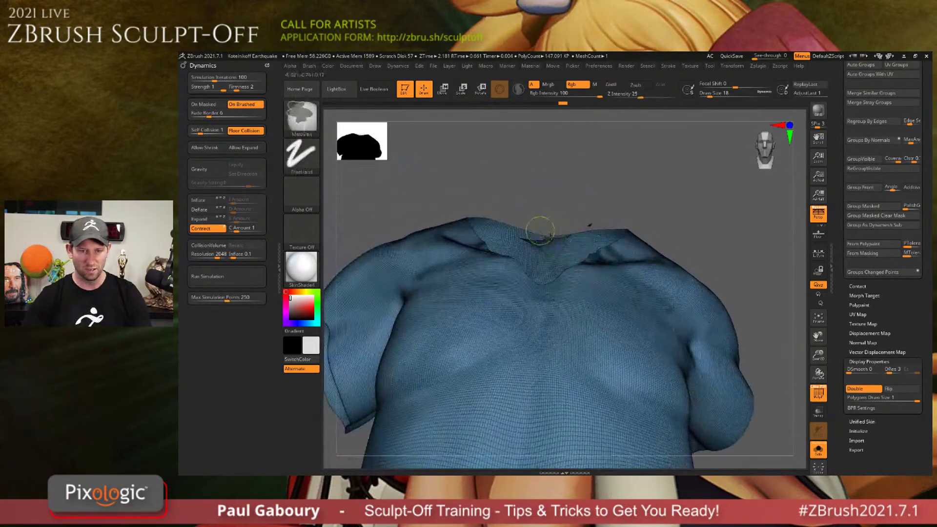
pyautogui.moveTo(540, 226)
pyautogui.keyDown('ctrl'); pyautogui.mouseDown(button='right')
pyautogui.moveTo(604, 271)
pyautogui.moveTo(612, 297)
pyautogui.moveTo(606, 259)
pyautogui.mouseUp(button='right'); pyautogui.keyUp('ctrl')
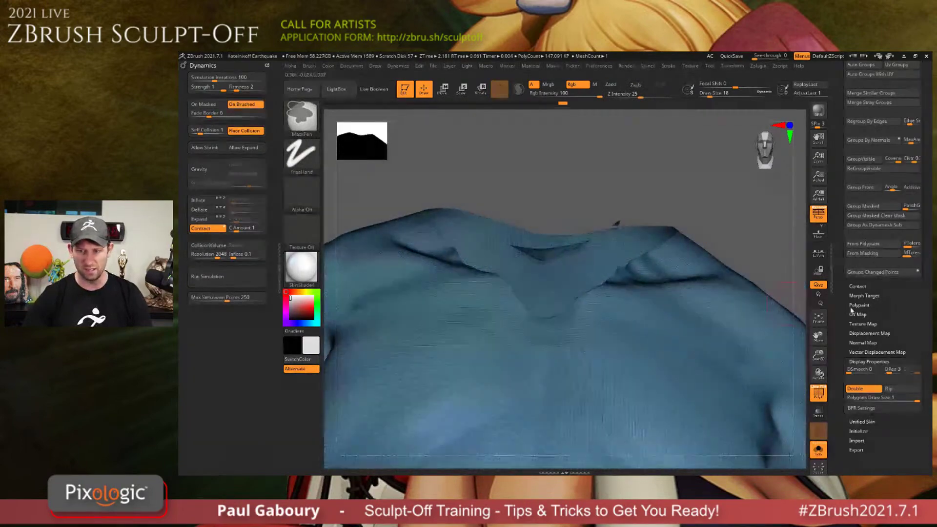
pyautogui.moveTo(875, 79); pyautogui.dragTo(876, 119)
pyautogui.click(876, 115)
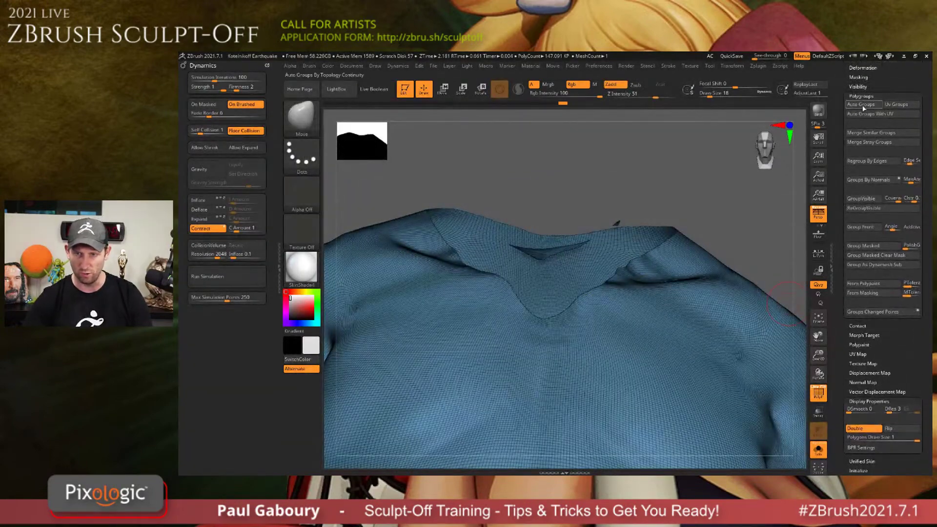
pyautogui.hotkey('ctrl', 'shift')
pyautogui.keyDown('ctrl'); pyautogui.keyDown('shift'); pyautogui.click(752, 379); pyautogui.keyUp('shift'); pyautogui.keyUp('ctrl')
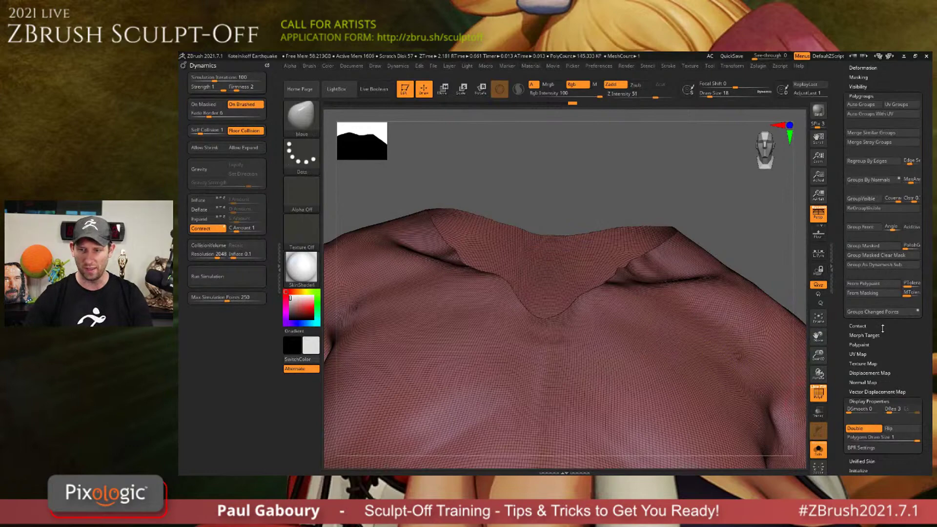
pyautogui.scroll(8, 903, 220)
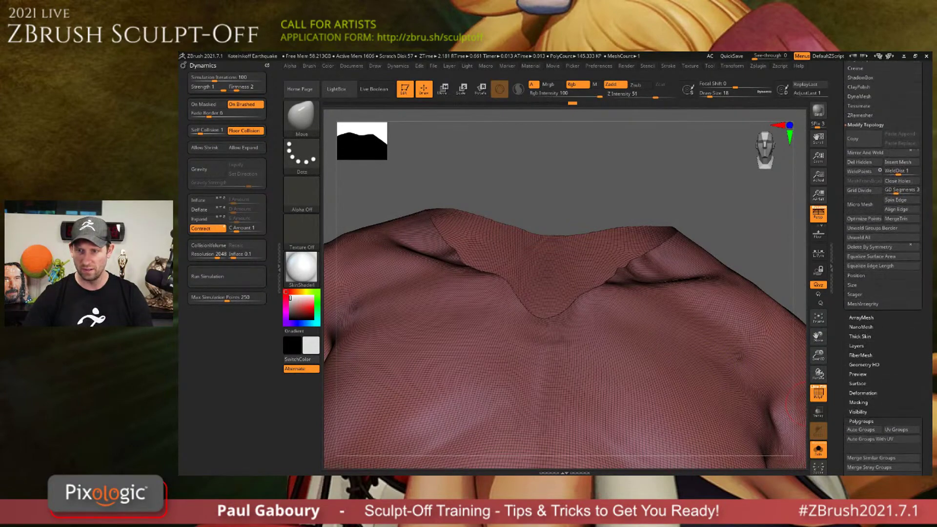
pyautogui.moveTo(665, 339)
pyautogui.keyDown('ctrl'); pyautogui.mouseDown(button='right')
pyautogui.moveTo(654, 287)
pyautogui.moveTo(579, 322)
pyautogui.moveTo(671, 285)
pyautogui.mouseUp(button='right'); pyautogui.keyUp('ctrl')
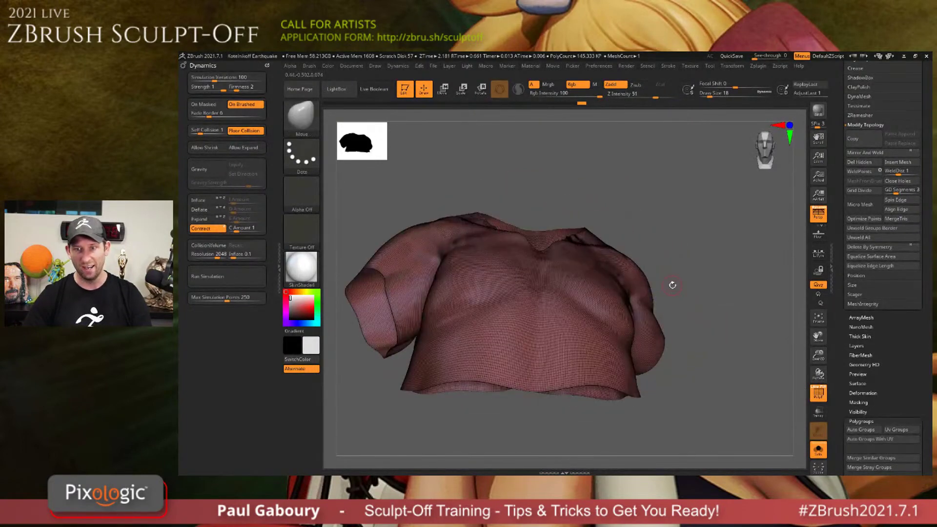
# Try ZRemesher on the shirt with a Target Polygons Count of 1, and undo the remesh.
pyautogui.scroll(3, 863, 179)
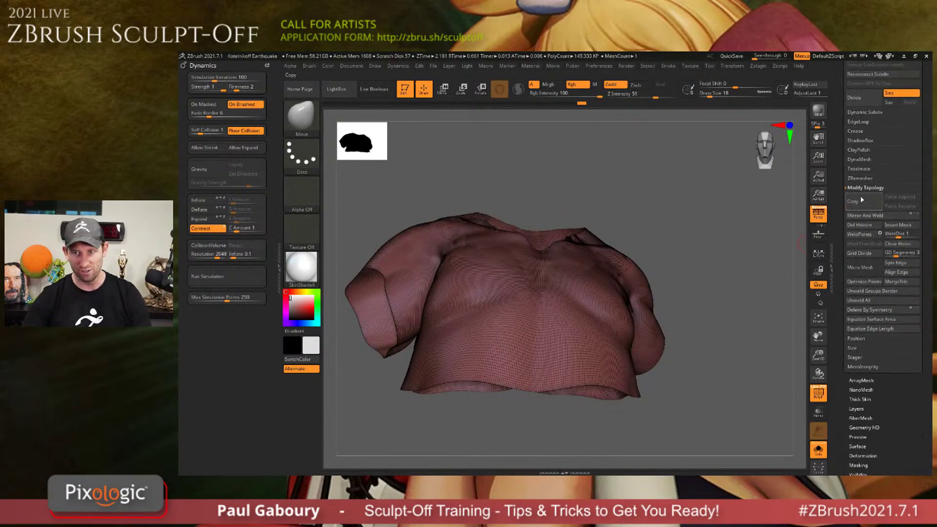
pyautogui.click(862, 178)
pyautogui.click(868, 237)
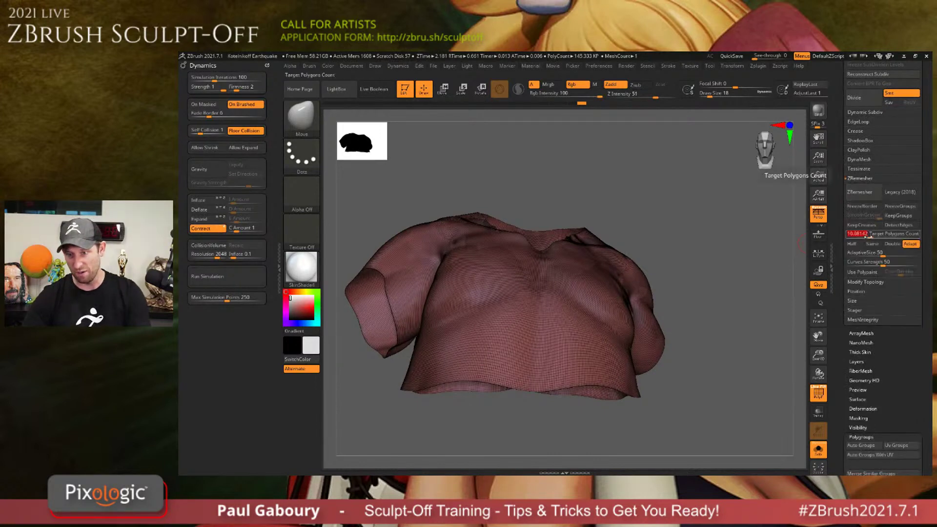
pyautogui.write('1')
pyautogui.press('Return')
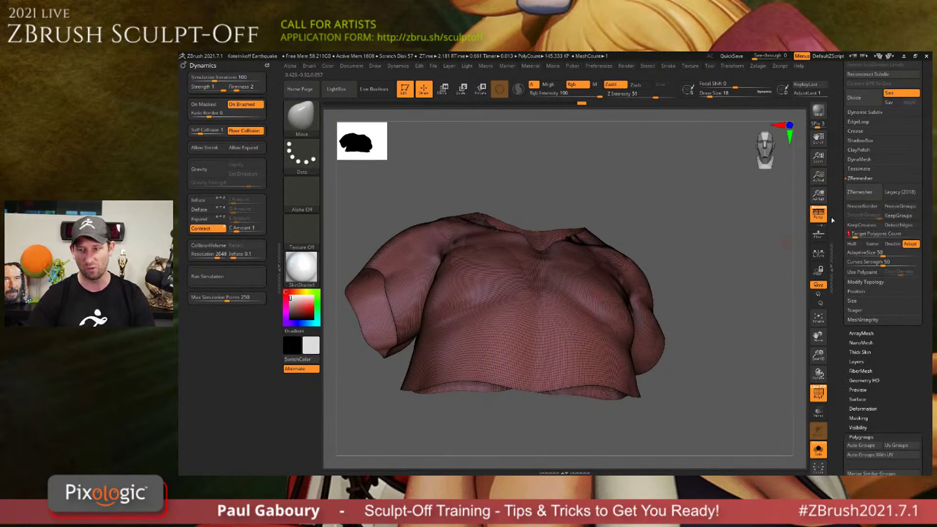
pyautogui.click(862, 193)
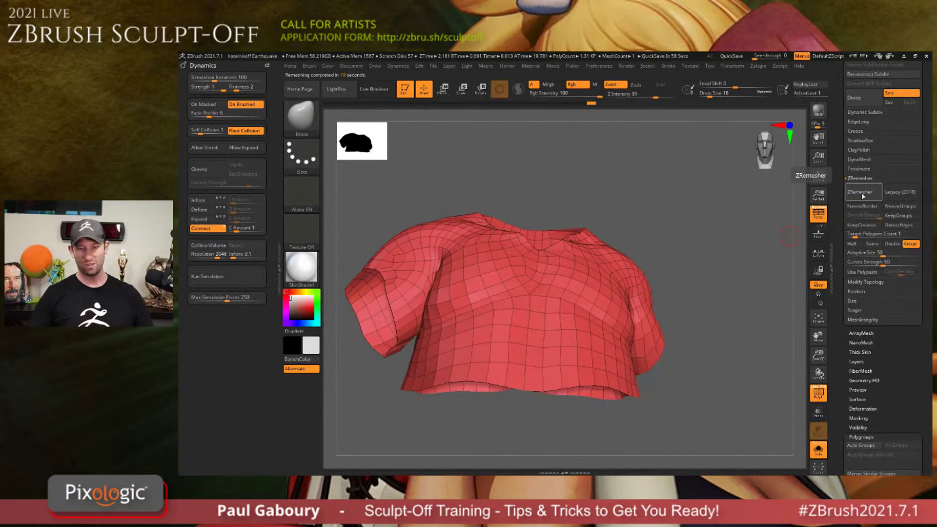
pyautogui.moveTo(732, 319)
pyautogui.mouseDown()
pyautogui.moveTo(531, 313)
pyautogui.moveTo(761, 376)
pyautogui.moveTo(623, 326)
pyautogui.moveTo(592, 306)
pyautogui.mouseUp()
pyautogui.hotkey('ctrl', 'z')
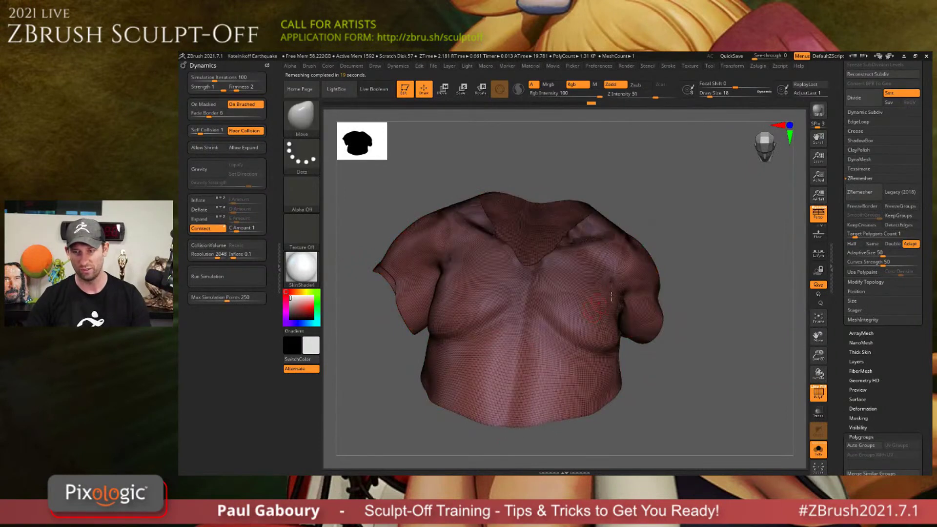
# Remesh the shirt using ZRemesher with a Target Polygons Count of 3.
pyautogui.write('3')
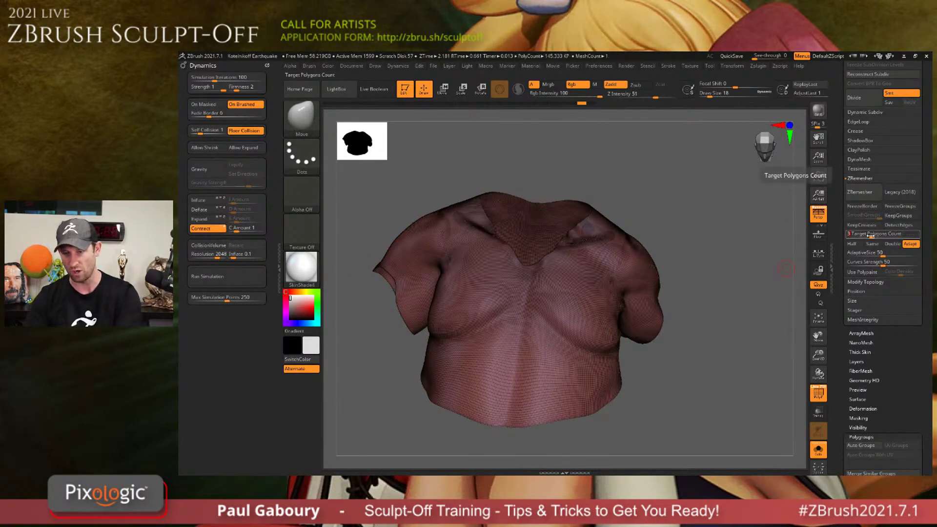
pyautogui.press('Return')
pyautogui.click(864, 195)
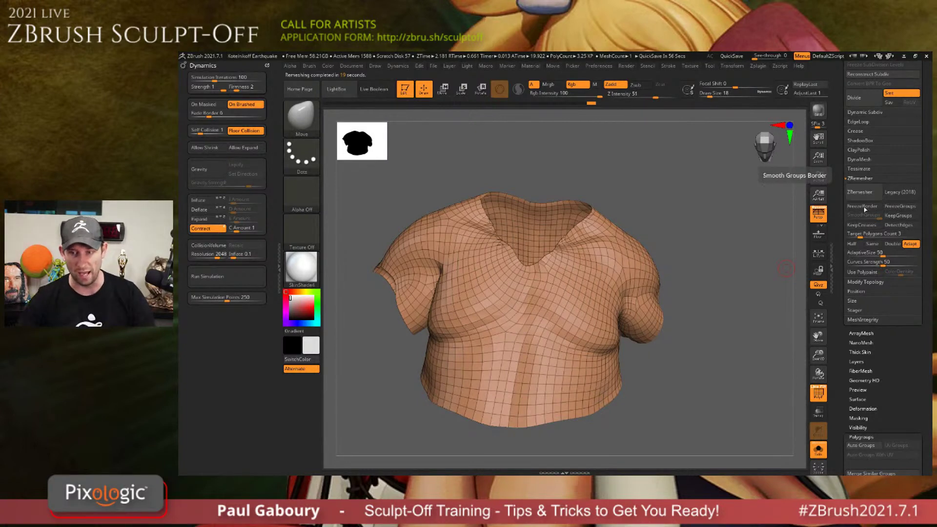
# Make the Earthquake body the active subtool, frame it in view, and hide its polyframe.
pyautogui.scroll(5, 849, 249)
pyautogui.click(857, 181)
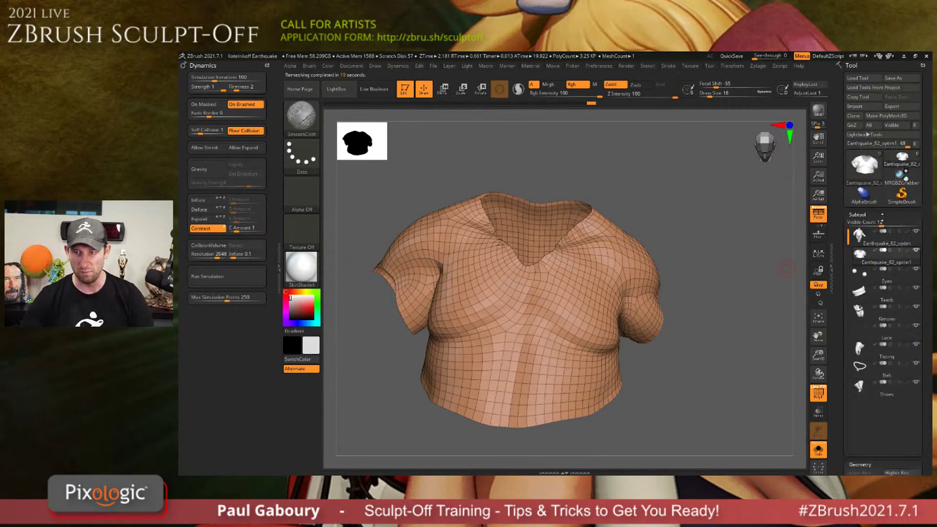
pyautogui.click(858, 98)
pyautogui.press('f')
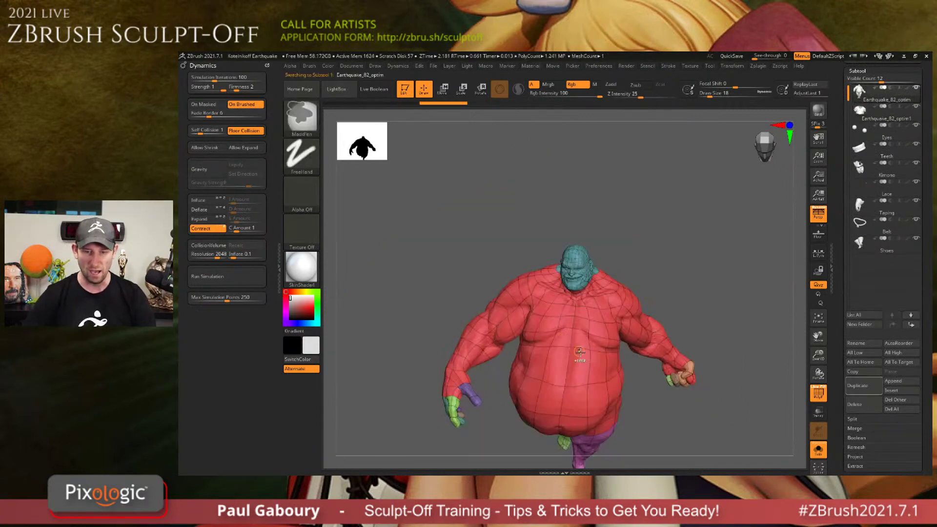
pyautogui.hotkey('shift', 'f')
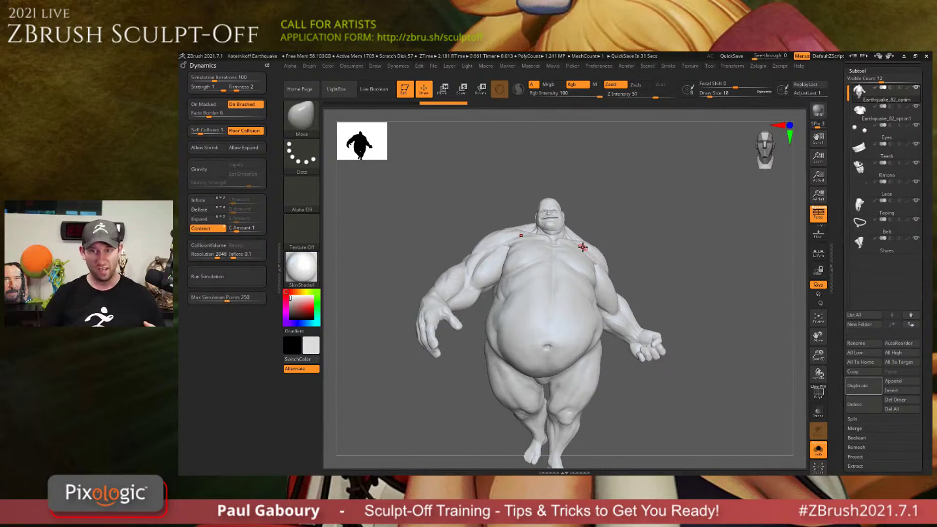
# Set the Draw Size to about 28.75 and paint a shirt-shaped mask over the chest, belly, shoulders and upper arms, leaving a V-shaped neckline.
pyautogui.click(732, 66)
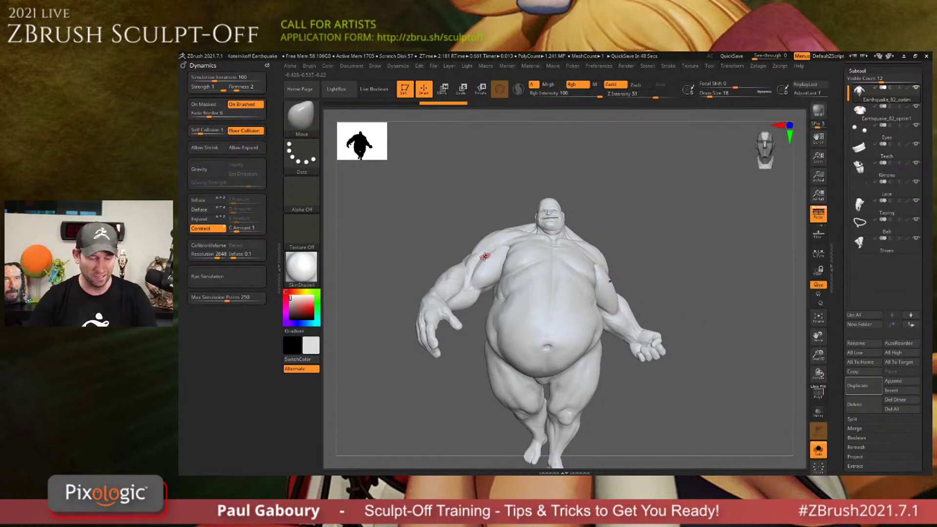
pyautogui.press('s')
pyautogui.moveTo(483, 256); pyautogui.dragTo(488, 258)
pyautogui.keyDown('ctrl'); pyautogui.moveTo(488, 262); pyautogui.dragTo(483, 254, button='right'); pyautogui.keyUp('ctrl')
pyautogui.keyDown('ctrl'); pyautogui.moveTo(481, 255); pyautogui.dragTo(497, 269); pyautogui.keyUp('ctrl')
pyautogui.keyDown('alt'); pyautogui.moveTo(498, 269); pyautogui.dragTo(469, 285, button='right'); pyautogui.keyUp('alt')
pyautogui.moveTo(447, 247)
pyautogui.keyDown('ctrl'); pyautogui.mouseDown()
pyautogui.moveTo(471, 267)
pyautogui.moveTo(461, 254)
pyautogui.moveTo(531, 261)
pyautogui.moveTo(529, 210)
pyautogui.moveTo(497, 220)
pyautogui.moveTo(552, 273)
pyautogui.moveTo(522, 317)
pyautogui.moveTo(575, 324)
pyautogui.moveTo(507, 351)
pyautogui.moveTo(488, 344)
pyautogui.moveTo(495, 283)
pyautogui.moveTo(473, 293)
pyautogui.moveTo(486, 273)
pyautogui.moveTo(478, 332)
pyautogui.moveTo(491, 341)
pyautogui.moveTo(461, 354)
pyautogui.moveTo(629, 345)
pyautogui.mouseUp(); pyautogui.keyUp('ctrl')
pyautogui.keyDown('ctrl'); pyautogui.moveTo(463, 340); pyautogui.dragTo(458, 310); pyautogui.keyUp('ctrl')
pyautogui.moveTo(466, 218)
pyautogui.keyDown('ctrl'); pyautogui.mouseDown()
pyautogui.moveTo(477, 205)
pyautogui.moveTo(507, 208)
pyautogui.mouseUp(); pyautogui.keyUp('ctrl')
# Extend the mask around the backs of the shoulders and upper arms and up to the base of the neck.
pyautogui.moveTo(462, 234)
pyautogui.mouseDown(button='right')
pyautogui.moveTo(484, 260)
pyautogui.moveTo(605, 273)
pyautogui.moveTo(564, 278)
pyautogui.mouseUp(button='right')
pyautogui.moveTo(565, 278)
pyautogui.keyDown('ctrl'); pyautogui.mouseDown()
pyautogui.moveTo(599, 267)
pyautogui.moveTo(561, 268)
pyautogui.mouseUp(); pyautogui.keyUp('ctrl')
pyautogui.moveTo(562, 269); pyautogui.dragTo(622, 273, button='right')
pyautogui.moveTo(551, 282)
pyautogui.keyDown('ctrl'); pyautogui.mouseDown()
pyautogui.moveTo(526, 287)
pyautogui.moveTo(469, 194)
pyautogui.moveTo(501, 195)
pyautogui.mouseUp(); pyautogui.keyUp('ctrl')
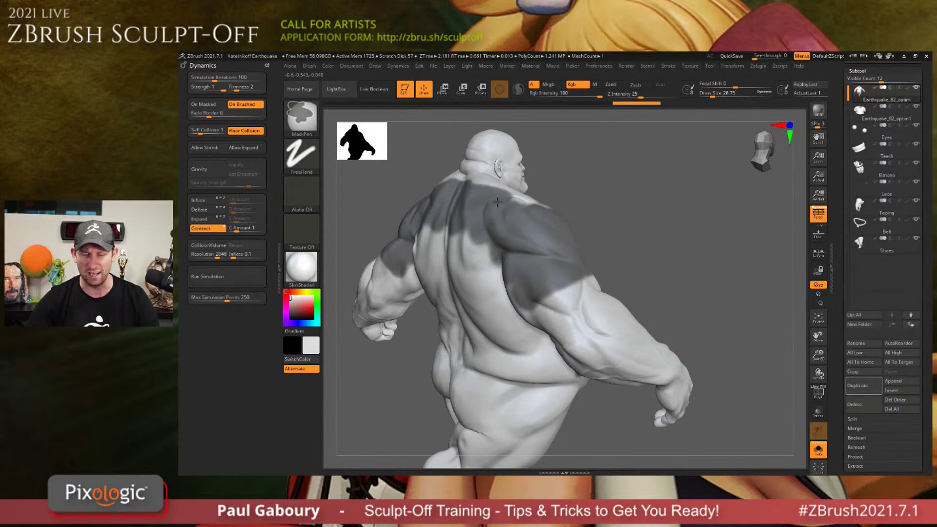
pyautogui.moveTo(495, 190)
pyautogui.mouseDown(button='right')
pyautogui.moveTo(485, 215)
pyautogui.moveTo(493, 272)
pyautogui.mouseUp(button='right')
pyautogui.moveTo(488, 274)
pyautogui.keyDown('ctrl'); pyautogui.mouseDown()
pyautogui.moveTo(470, 261)
pyautogui.moveTo(534, 279)
pyautogui.moveTo(546, 299)
pyautogui.mouseUp(); pyautogui.keyUp('ctrl')
pyautogui.moveTo(546, 299)
pyautogui.mouseDown(button='right')
pyautogui.moveTo(521, 303)
pyautogui.moveTo(522, 292)
pyautogui.mouseUp(button='right')
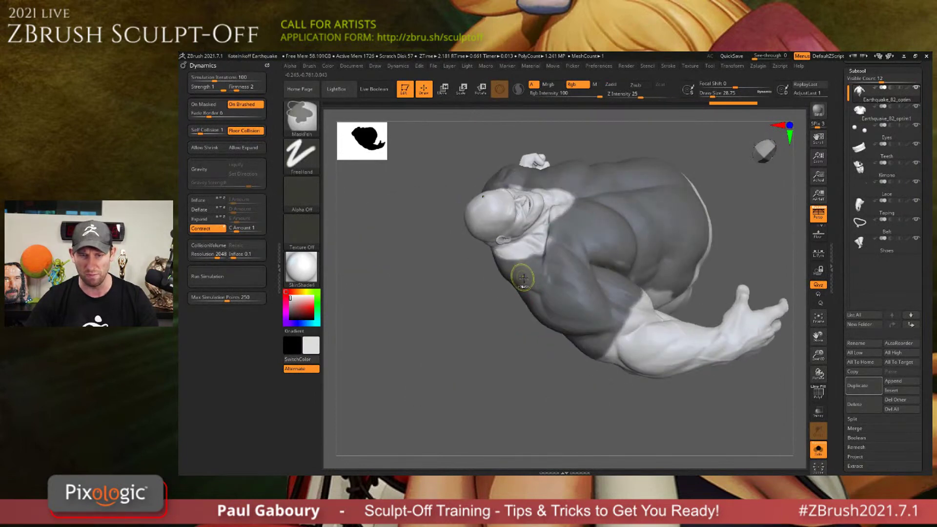
pyautogui.moveTo(551, 261)
pyautogui.keyDown('ctrl'); pyautogui.mouseDown()
pyautogui.moveTo(545, 247)
pyautogui.moveTo(560, 230)
pyautogui.moveTo(504, 267)
pyautogui.moveTo(551, 242)
pyautogui.moveTo(490, 262)
pyautogui.moveTo(551, 237)
pyautogui.mouseUp(); pyautogui.keyUp('ctrl')
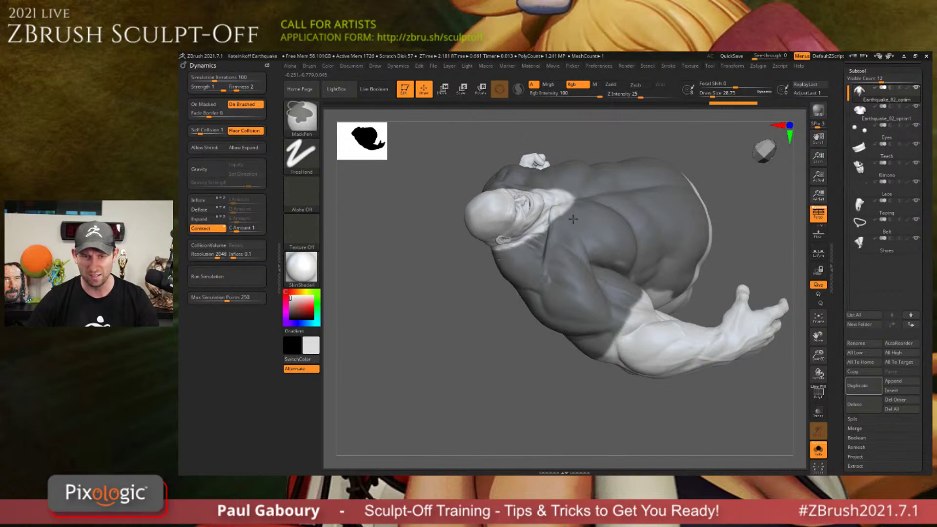
# Mask the upper and middle back across its full width.
pyautogui.moveTo(590, 205); pyautogui.dragTo(537, 261, button='right')
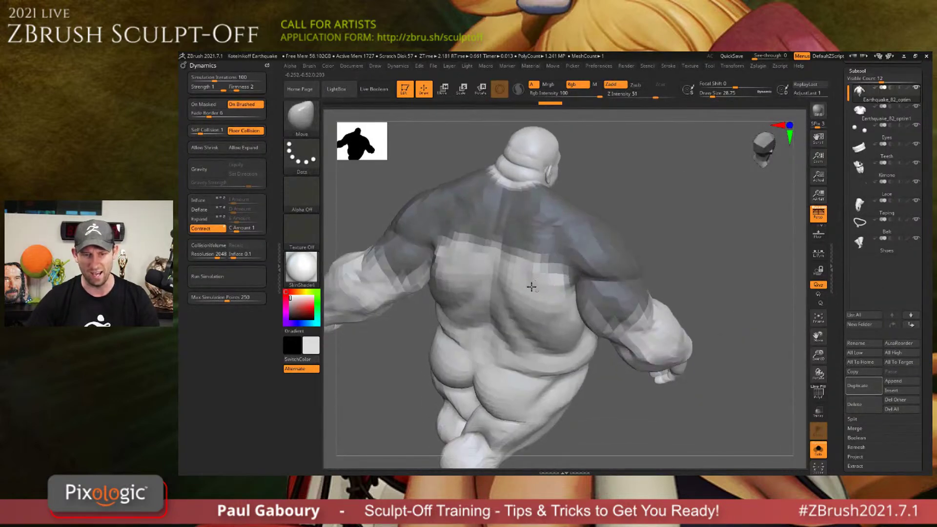
pyautogui.moveTo(528, 267)
pyautogui.keyDown('ctrl'); pyautogui.mouseDown()
pyautogui.moveTo(526, 276)
pyautogui.moveTo(555, 276)
pyautogui.moveTo(561, 288)
pyautogui.moveTo(536, 291)
pyautogui.mouseUp(); pyautogui.keyUp('ctrl')
pyautogui.moveTo(561, 287); pyautogui.dragTo(488, 273, button='right')
pyautogui.moveTo(483, 273)
pyautogui.keyDown('ctrl'); pyautogui.mouseDown()
pyautogui.moveTo(427, 276)
pyautogui.moveTo(610, 264)
pyautogui.moveTo(487, 292)
pyautogui.moveTo(573, 247)
pyautogui.moveTo(601, 246)
pyautogui.moveTo(604, 278)
pyautogui.mouseUp(); pyautogui.keyUp('ctrl')
pyautogui.moveTo(604, 278); pyautogui.dragTo(556, 274, button='right')
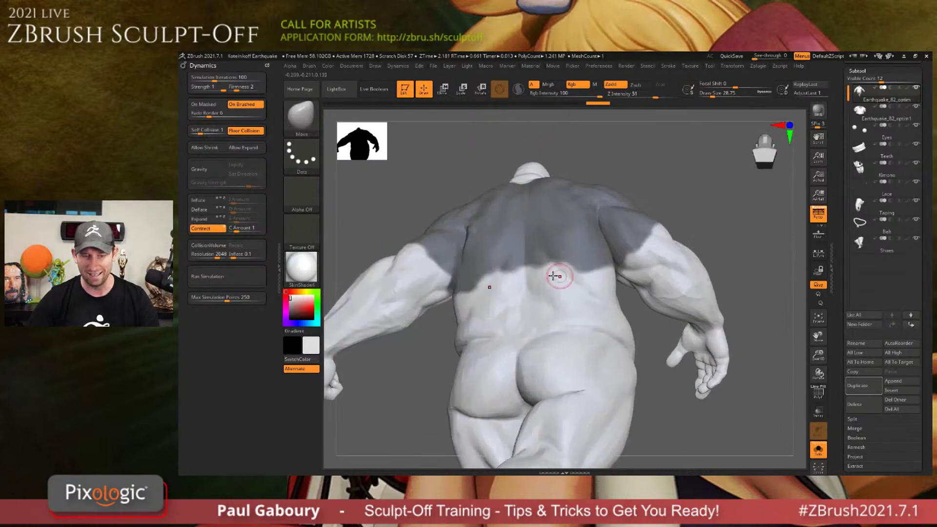
pyautogui.keyDown('ctrl'); pyautogui.moveTo(532, 270); pyautogui.dragTo(559, 266); pyautogui.keyUp('ctrl')
pyautogui.moveTo(509, 286)
pyautogui.keyDown('ctrl'); pyautogui.mouseDown()
pyautogui.moveTo(576, 295)
pyautogui.moveTo(488, 305)
pyautogui.moveTo(606, 271)
pyautogui.moveTo(525, 299)
pyautogui.mouseUp(); pyautogui.keyUp('ctrl')
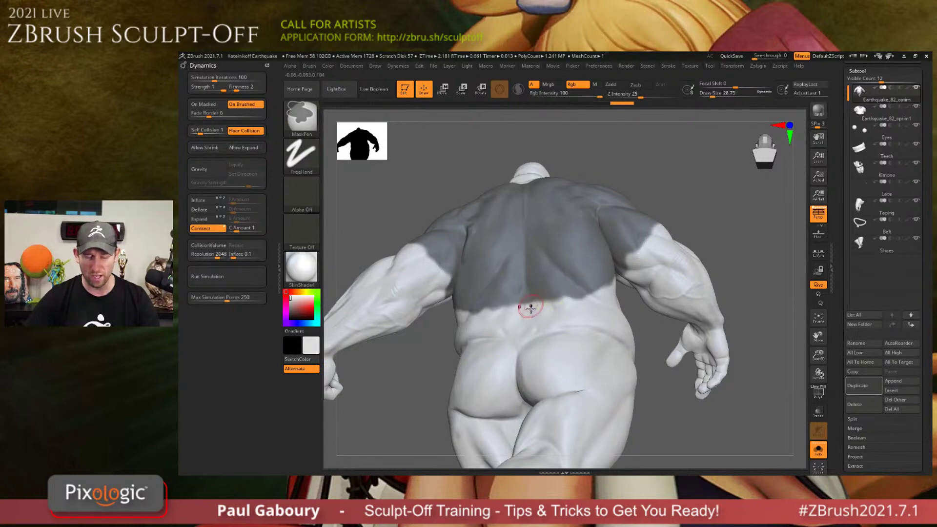
# Mask the waist sides and lower back to complete the shirt's hem just above the buttocks.
pyautogui.moveTo(525, 299)
pyautogui.mouseDown(button='right')
pyautogui.moveTo(437, 323)
pyautogui.moveTo(430, 312)
pyautogui.moveTo(437, 318)
pyautogui.mouseUp(button='right')
pyautogui.moveTo(437, 317)
pyautogui.keyDown('ctrl'); pyautogui.mouseDown()
pyautogui.moveTo(449, 302)
pyautogui.moveTo(405, 292)
pyautogui.moveTo(449, 312)
pyautogui.moveTo(444, 356)
pyautogui.moveTo(470, 313)
pyautogui.moveTo(467, 294)
pyautogui.mouseUp(); pyautogui.keyUp('ctrl')
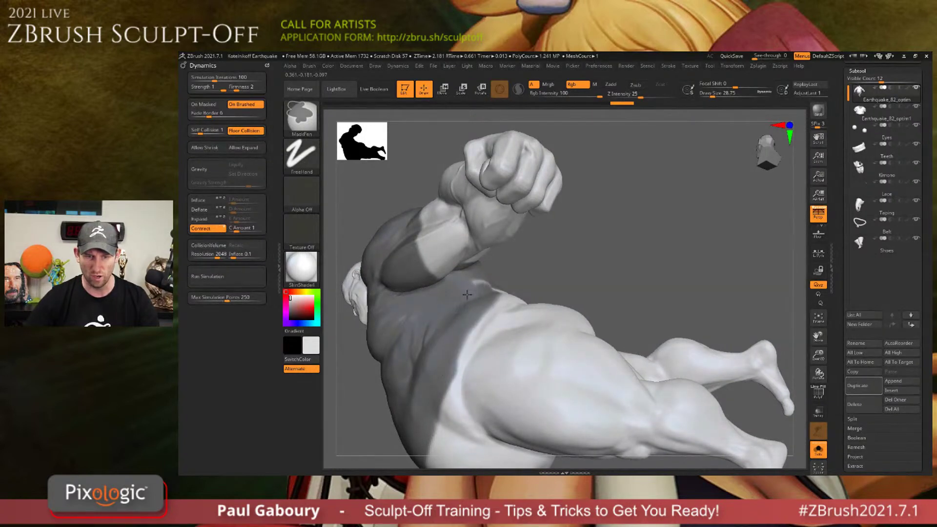
pyautogui.moveTo(448, 307); pyautogui.dragTo(493, 293, button='right')
pyautogui.keyDown('ctrl'); pyautogui.moveTo(493, 293); pyautogui.dragTo(578, 278); pyautogui.keyUp('ctrl')
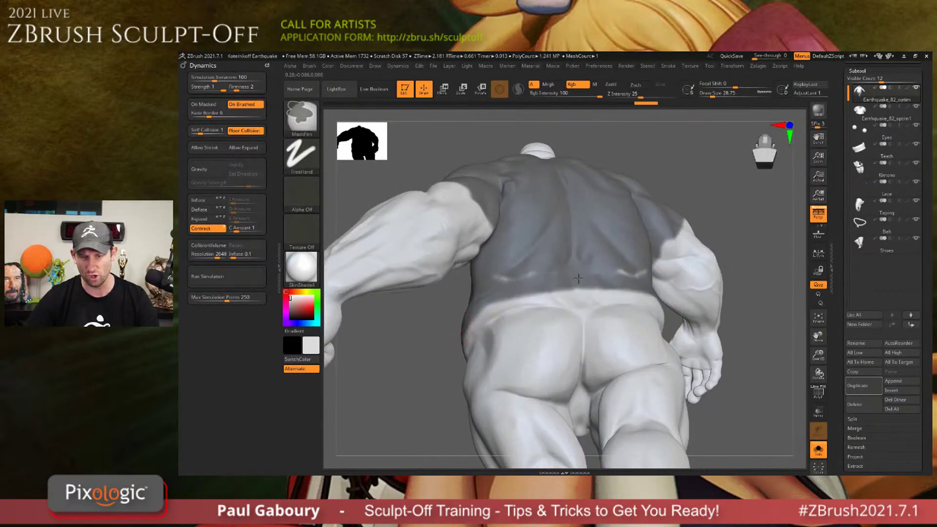
pyautogui.moveTo(626, 266)
pyautogui.mouseDown(button='right')
pyautogui.moveTo(566, 285)
pyautogui.moveTo(536, 314)
pyautogui.moveTo(551, 319)
pyautogui.moveTo(544, 295)
pyautogui.mouseUp(button='right')
# Switch to the MaskLasso brush and clean up the mask along the sleeves and shoulders on both sides.
pyautogui.keyDown('ctrl'); pyautogui.click(296, 130); pyautogui.keyUp('ctrl')
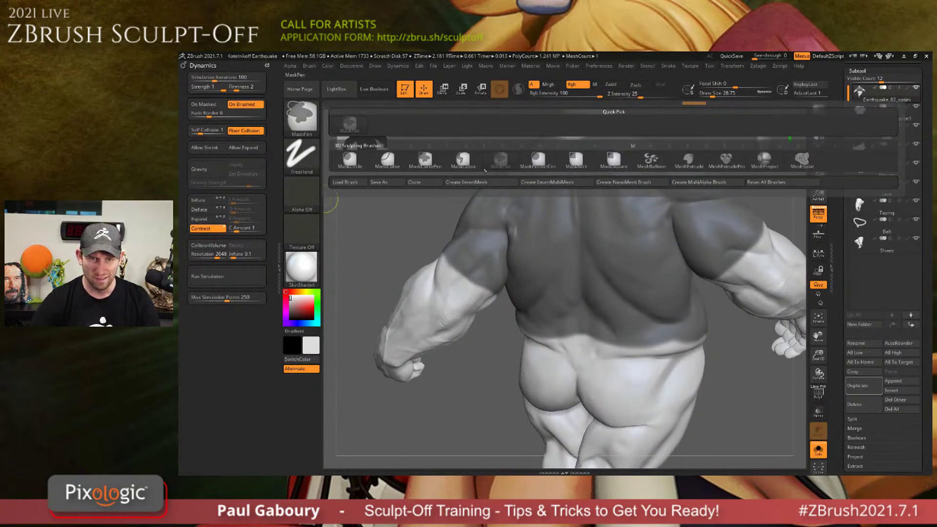
pyautogui.keyDown('ctrl'); pyautogui.click(463, 159); pyautogui.keyUp('ctrl')
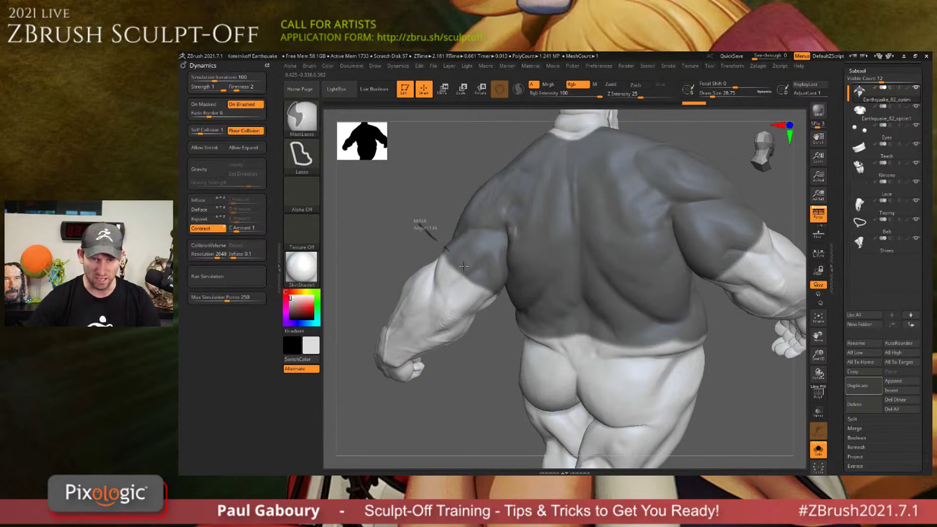
pyautogui.moveTo(495, 287)
pyautogui.keyDown('ctrl'); pyautogui.mouseDown()
pyautogui.moveTo(532, 293)
pyautogui.moveTo(420, 190)
pyautogui.moveTo(422, 224)
pyautogui.mouseUp(); pyautogui.keyUp('ctrl')
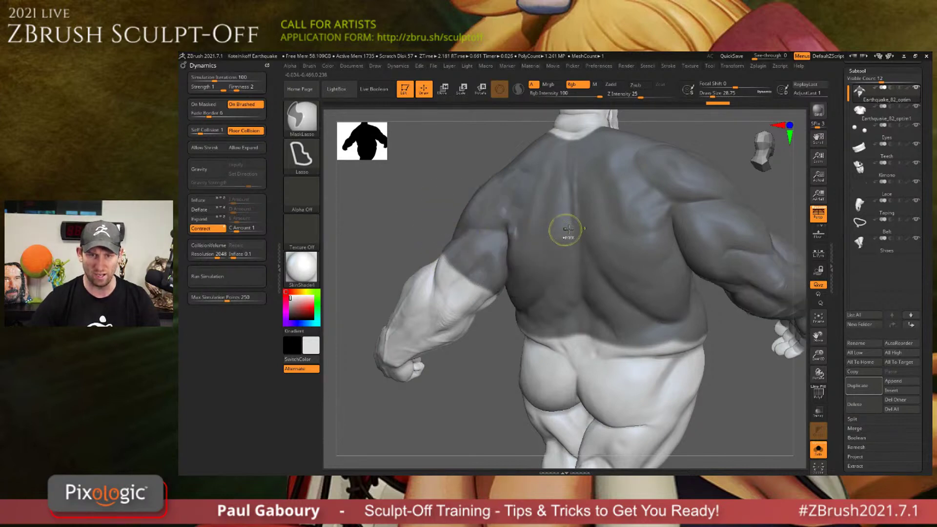
pyautogui.moveTo(561, 226); pyautogui.dragTo(466, 263, button='right')
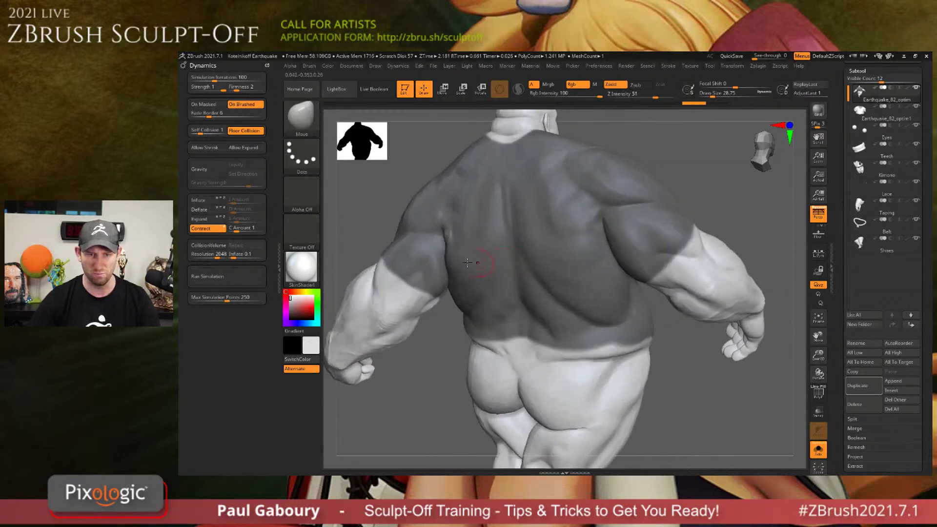
pyautogui.moveTo(368, 213)
pyautogui.keyDown('ctrl'); pyautogui.mouseDown()
pyautogui.moveTo(451, 290)
pyautogui.moveTo(441, 176)
pyautogui.mouseUp(); pyautogui.keyUp('ctrl')
pyautogui.moveTo(505, 242)
pyautogui.mouseDown(button='right')
pyautogui.moveTo(619, 224)
pyautogui.moveTo(608, 211)
pyautogui.mouseUp(button='right')
pyautogui.moveTo(647, 148)
pyautogui.keyDown('ctrl'); pyautogui.mouseDown()
pyautogui.moveTo(553, 281)
pyautogui.moveTo(609, 299)
pyautogui.moveTo(653, 278)
pyautogui.moveTo(713, 191)
pyautogui.mouseUp(); pyautogui.keyUp('ctrl')
# Frame the full figure from the front and blur the edges of the shirt mask.
pyautogui.moveTo(765, 361)
pyautogui.keyDown('ctrl'); pyautogui.mouseDown(button='right')
pyautogui.moveTo(775, 312)
pyautogui.moveTo(542, 317)
pyautogui.mouseUp(button='right'); pyautogui.keyUp('ctrl')
pyautogui.press('ctrl')
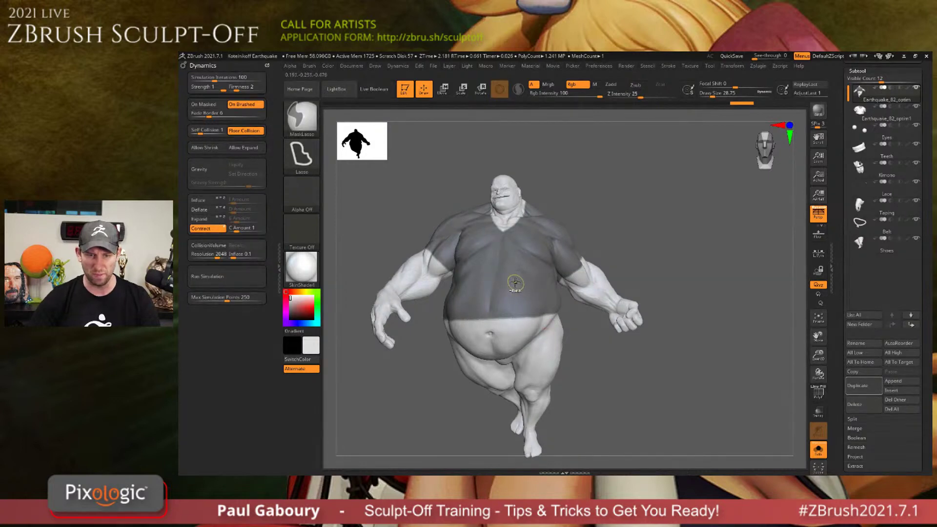
pyautogui.keyDown('ctrl'); pyautogui.click(516, 283); pyautogui.keyUp('ctrl')
pyautogui.keyDown('ctrl'); pyautogui.click(517, 282); pyautogui.keyUp('ctrl')
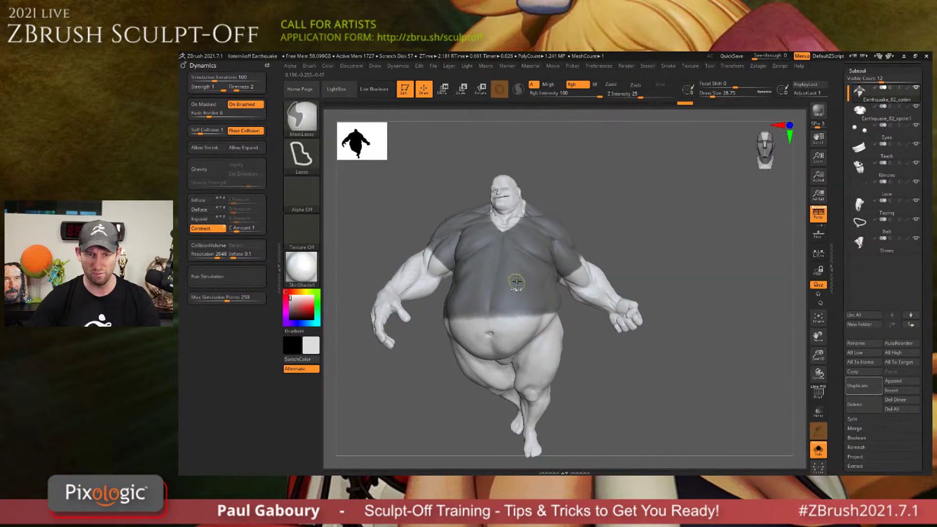
pyautogui.press('ctrl')
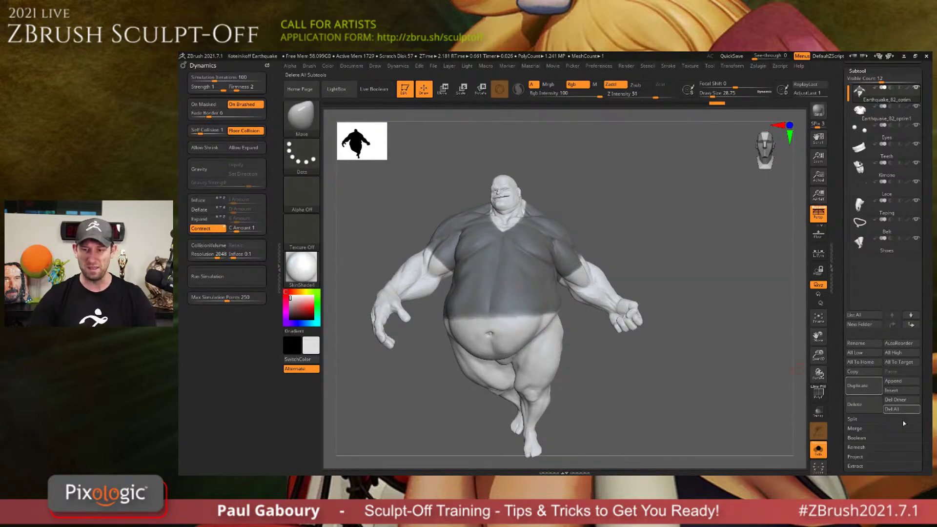
# Extract the masked shirt area with S Smt 5 and Thick 0.02, show only the body among the original subtools, and accept the extraction.
pyautogui.scroll(-5, 878, 316)
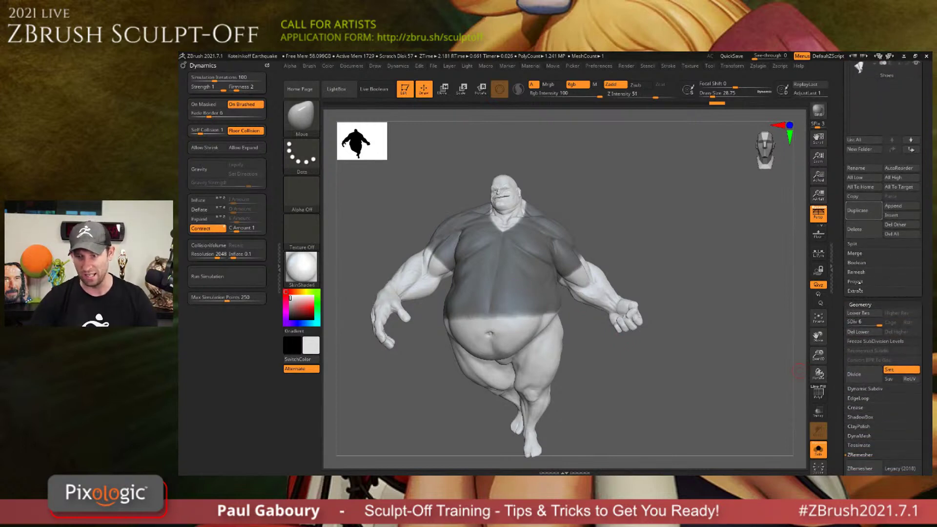
pyautogui.click(854, 291)
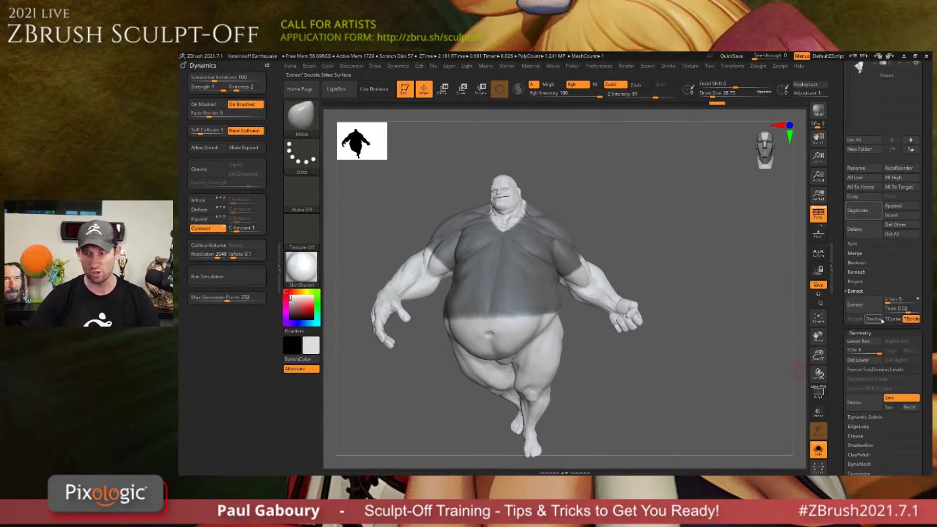
pyautogui.click(876, 313)
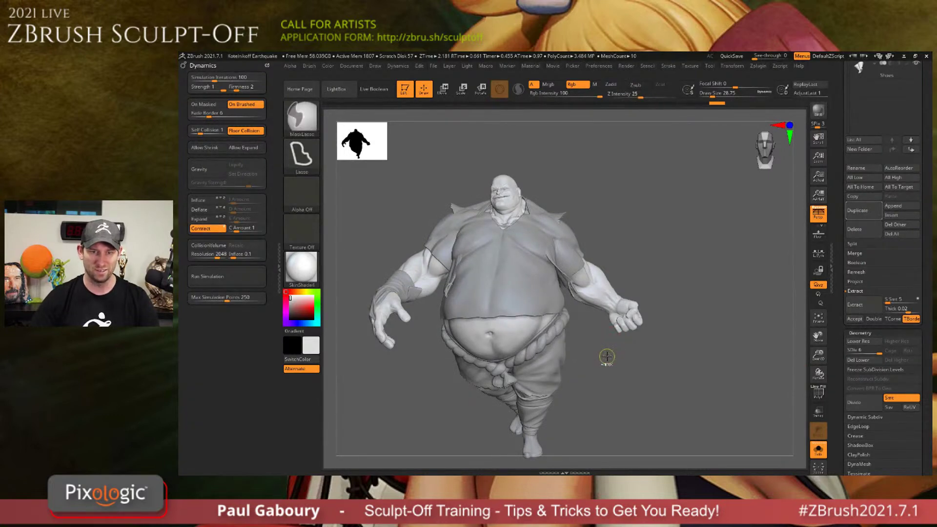
pyautogui.moveTo(884, 282); pyautogui.dragTo(883, 458)
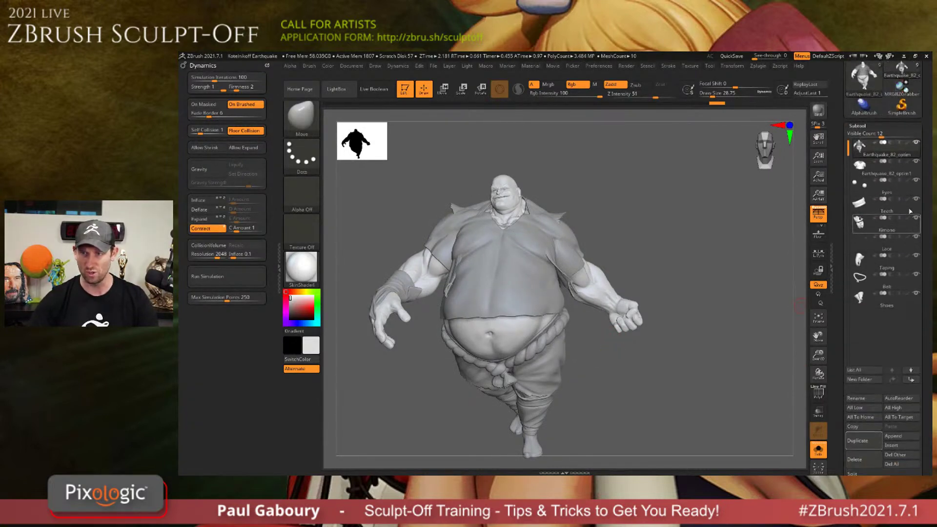
pyautogui.keyDown('shift'); pyautogui.click(915, 144); pyautogui.keyUp('shift')
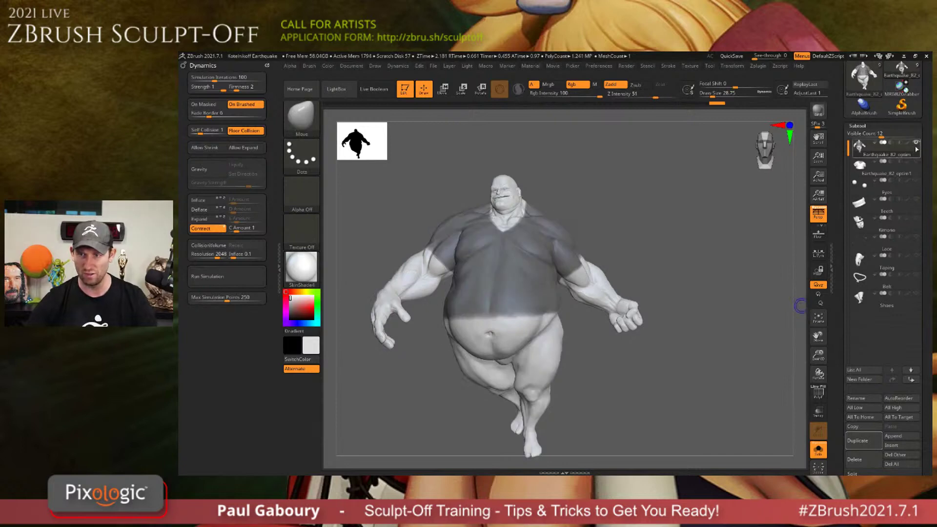
pyautogui.scroll(-5, 923, 341)
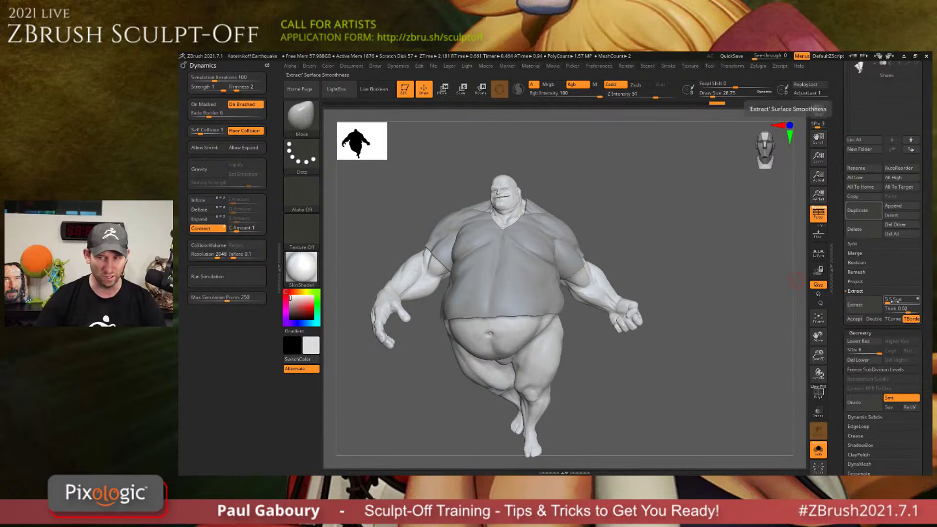
pyautogui.click(854, 319)
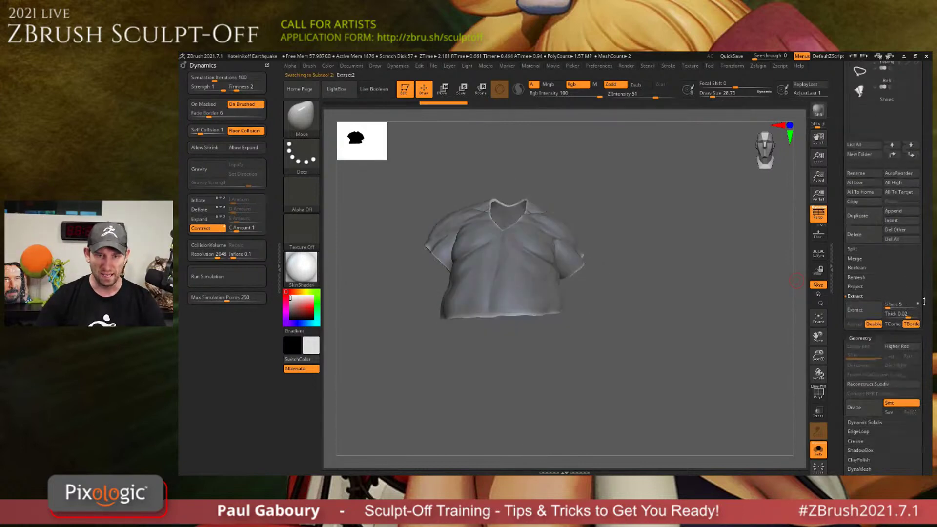
pyautogui.moveTo(924, 302); pyautogui.dragTo(924, 470)
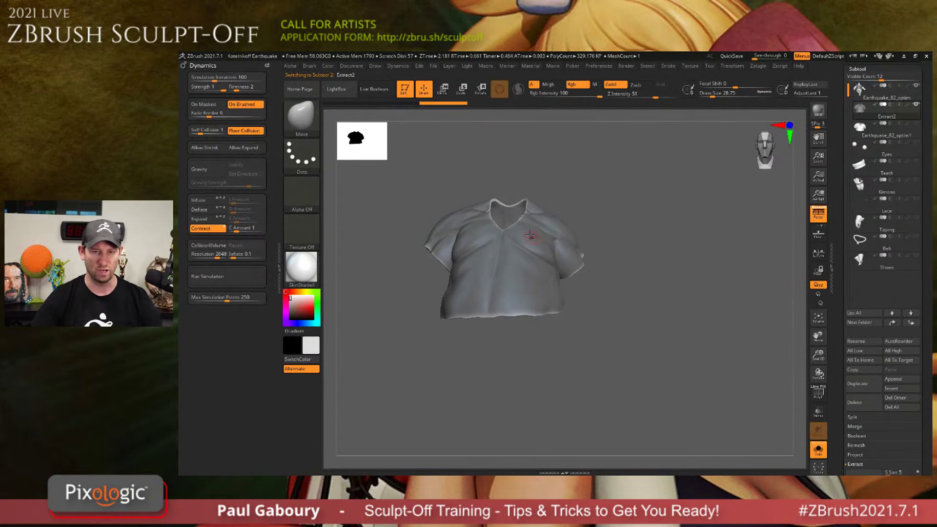
# Turn on the polyframe for the extracted shirt and hide its inner surface polygroup.
pyautogui.moveTo(530, 237); pyautogui.dragTo(518, 218, button='right')
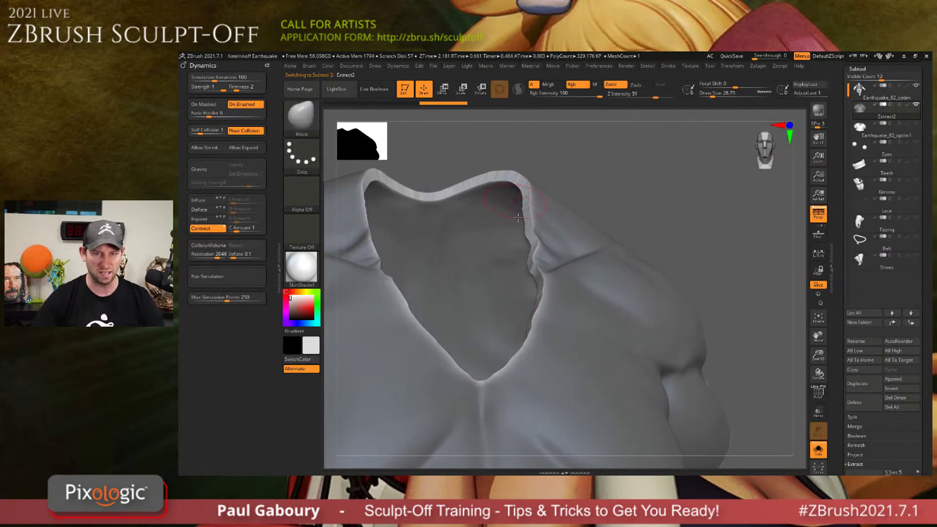
pyautogui.hotkey('shift', 'f')
pyautogui.keyDown('ctrl'); pyautogui.moveTo(560, 326); pyautogui.dragTo(575, 351, button='right'); pyautogui.keyUp('ctrl')
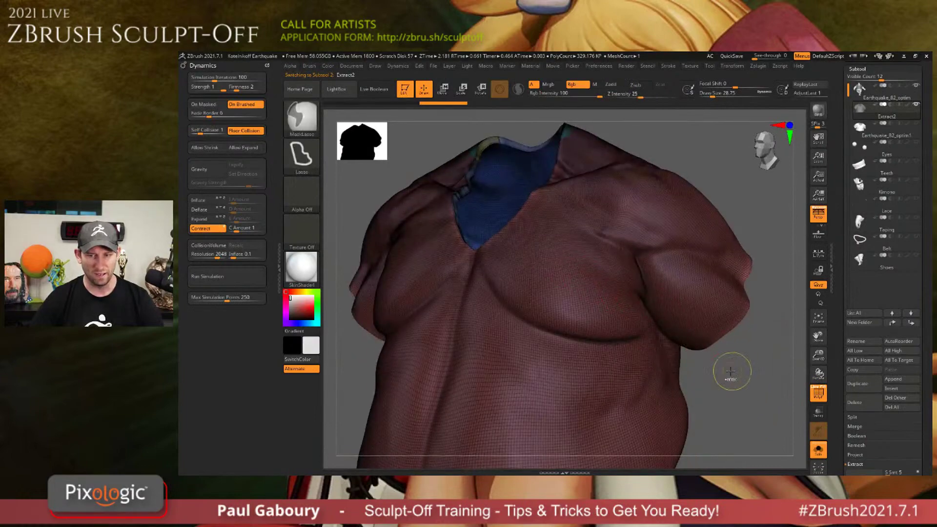
pyautogui.moveTo(681, 390)
pyautogui.keyDown('ctrl'); pyautogui.mouseDown(button='right')
pyautogui.moveTo(513, 372)
pyautogui.moveTo(464, 329)
pyautogui.moveTo(580, 304)
pyautogui.moveTo(548, 264)
pyautogui.moveTo(570, 312)
pyautogui.mouseUp(button='right'); pyautogui.keyUp('ctrl')
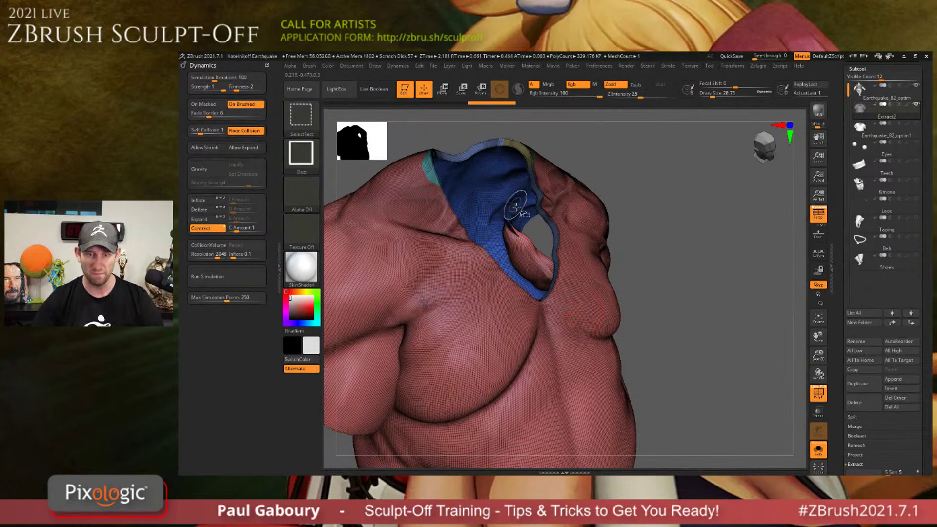
pyautogui.keyDown('ctrl'); pyautogui.keyDown('shift'); pyautogui.click(498, 203); pyautogui.keyUp('shift'); pyautogui.keyUp('ctrl')
pyautogui.moveTo(498, 203)
pyautogui.mouseDown(button='right')
pyautogui.moveTo(670, 267)
pyautogui.moveTo(648, 250)
pyautogui.mouseUp(button='right')
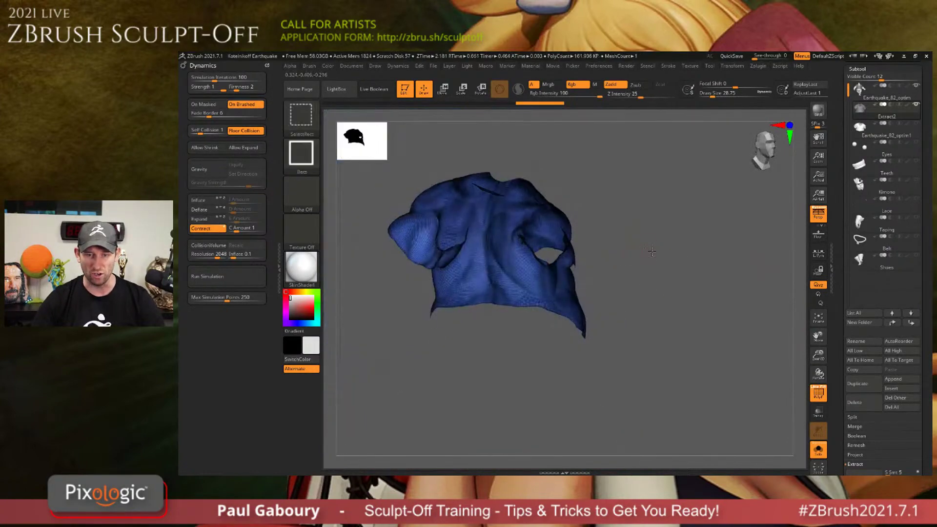
pyautogui.keyDown('ctrl'); pyautogui.keyDown('shift'); pyautogui.moveTo(648, 251); pyautogui.dragTo(679, 284); pyautogui.keyUp('shift'); pyautogui.keyUp('ctrl')
pyautogui.moveTo(464, 219)
pyautogui.keyDown('ctrl'); pyautogui.mouseDown(button='right')
pyautogui.moveTo(497, 282)
pyautogui.moveTo(447, 265)
pyautogui.moveTo(548, 266)
pyautogui.moveTo(441, 330)
pyautogui.mouseUp(button='right'); pyautogui.keyUp('ctrl')
pyautogui.keyDown('ctrl'); pyautogui.keyDown('shift'); pyautogui.click(471, 271); pyautogui.keyUp('shift'); pyautogui.keyUp('ctrl')
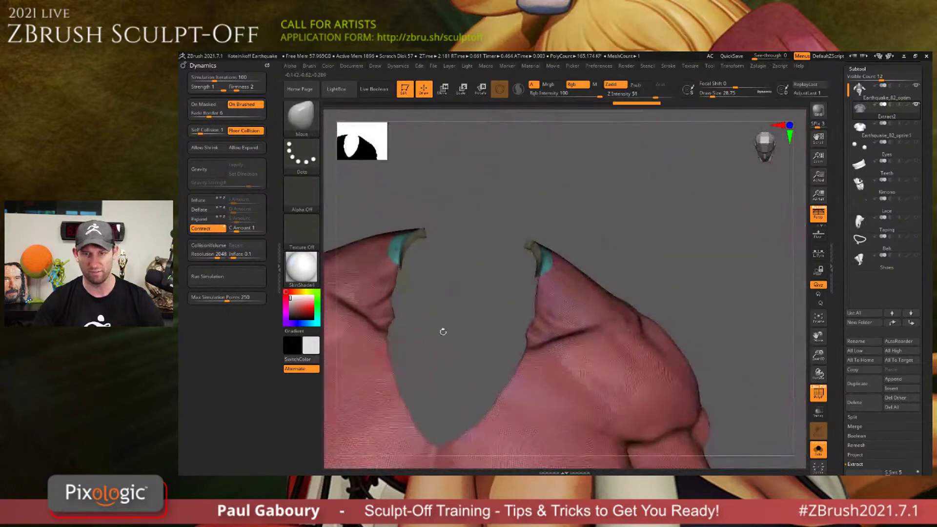
# Hide the thin border polygroups around the neck opening, leaving only the shirt's outer surface visible.
pyautogui.moveTo(507, 312)
pyautogui.mouseDown(button='right')
pyautogui.moveTo(599, 295)
pyautogui.moveTo(554, 279)
pyautogui.mouseUp(button='right')
pyautogui.keyDown('ctrl'); pyautogui.keyDown('shift'); pyautogui.click(606, 290); pyautogui.keyUp('shift'); pyautogui.keyUp('ctrl')
pyautogui.keyDown('ctrl'); pyautogui.keyDown('shift'); pyautogui.click(599, 331); pyautogui.keyUp('shift'); pyautogui.keyUp('ctrl')
pyautogui.keyDown('ctrl'); pyautogui.keyDown('shift'); pyautogui.click(610, 326); pyautogui.keyUp('shift'); pyautogui.keyUp('ctrl')
pyautogui.keyDown('ctrl'); pyautogui.keyDown('shift'); pyautogui.click(540, 266); pyautogui.keyUp('shift'); pyautogui.keyUp('ctrl')
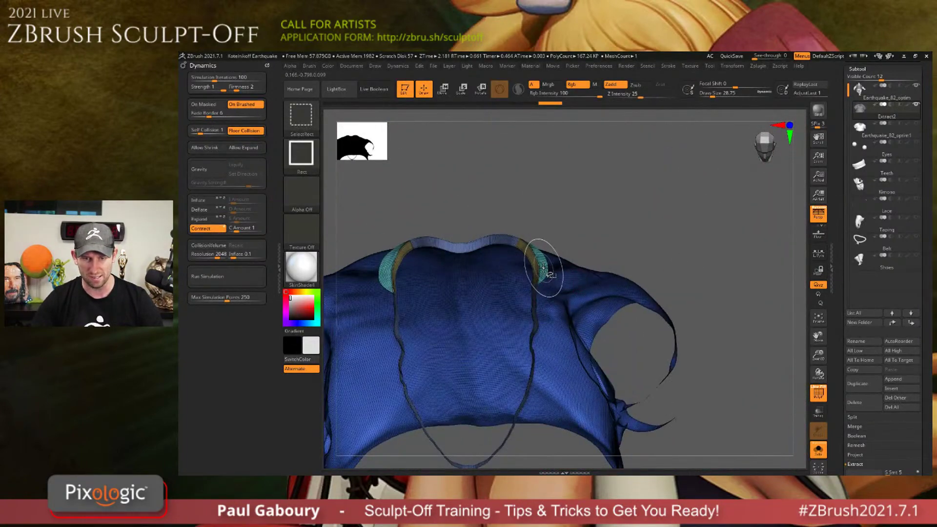
pyautogui.keyDown('ctrl'); pyautogui.keyDown('shift'); pyautogui.click(544, 267); pyautogui.keyUp('shift'); pyautogui.keyUp('ctrl')
pyautogui.keyDown('ctrl'); pyautogui.keyDown('shift'); pyautogui.click(673, 243); pyautogui.keyUp('shift'); pyautogui.keyUp('ctrl')
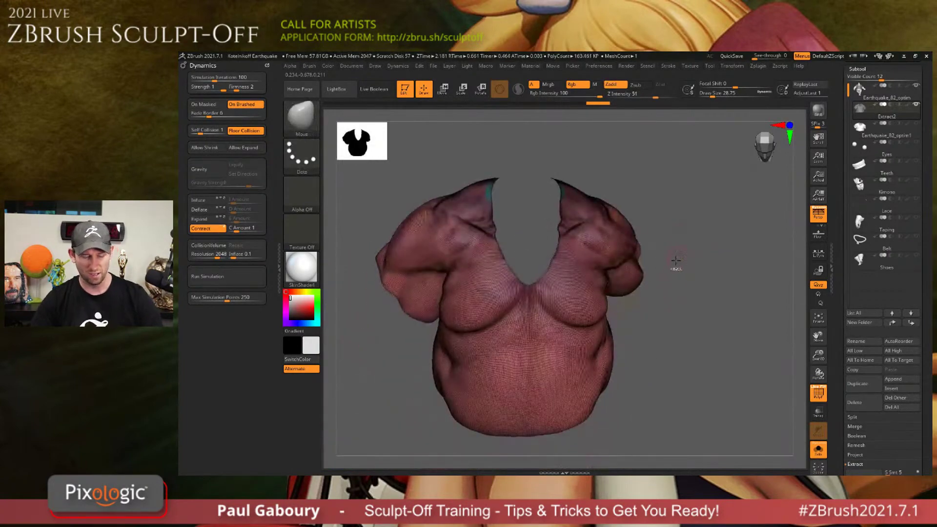
# Merge the visible outer surface of the shirt into a single polygroup and turn off the polyframe.
pyautogui.hotkey('ctrl', 'w')
pyautogui.moveTo(656, 328)
pyautogui.mouseDown(button='right')
pyautogui.moveTo(639, 244)
pyautogui.moveTo(649, 205)
pyautogui.moveTo(591, 315)
pyautogui.moveTo(613, 316)
pyautogui.moveTo(619, 326)
pyautogui.moveTo(650, 322)
pyautogui.mouseUp(button='right')
pyautogui.hotkey('shift', 'f')
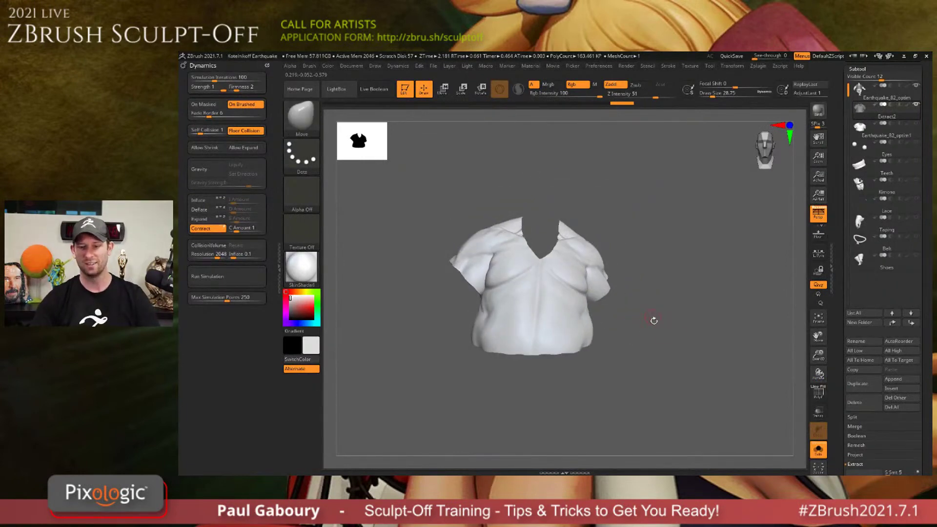
# Turn off Solo mode and examine how the extracted shirt's hem and sleeve sit on the body from below.
pyautogui.click(818, 449)
pyautogui.moveTo(691, 383); pyautogui.dragTo(605, 331, button='right')
pyautogui.moveTo(605, 332); pyautogui.dragTo(603, 254, button='right')
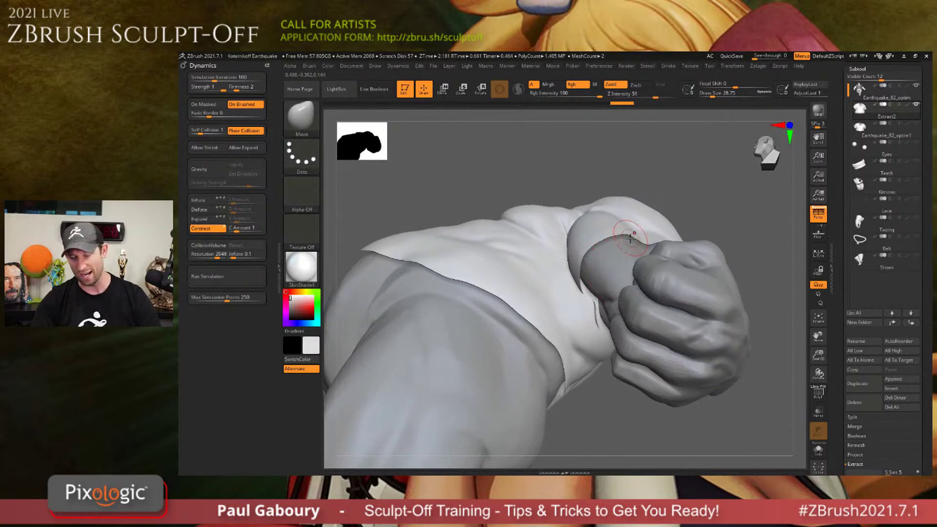
pyautogui.moveTo(440, 334); pyautogui.dragTo(469, 284, button='right')
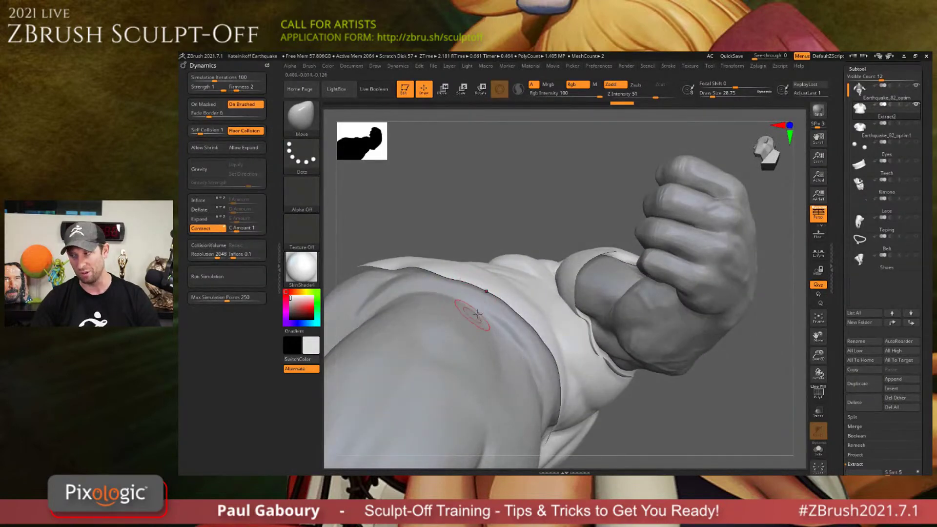
pyautogui.moveTo(514, 203); pyautogui.dragTo(519, 257, button='right')
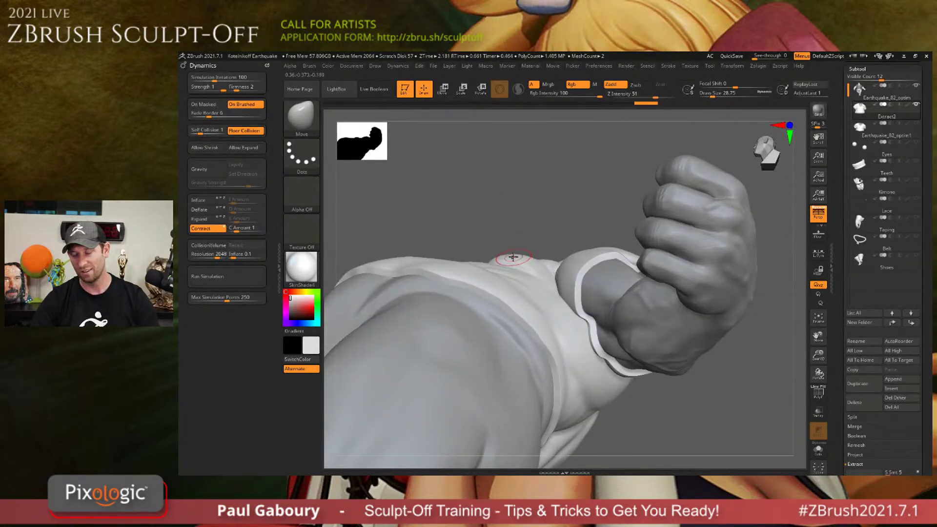
# Subdivide the shirt, return it to its lower subdivision level and turn on the polyframe.
pyautogui.hotkey('ctrl', 'd')
pyautogui.hotkey('shift', 'd')
pyautogui.hotkey('shift', 'f')
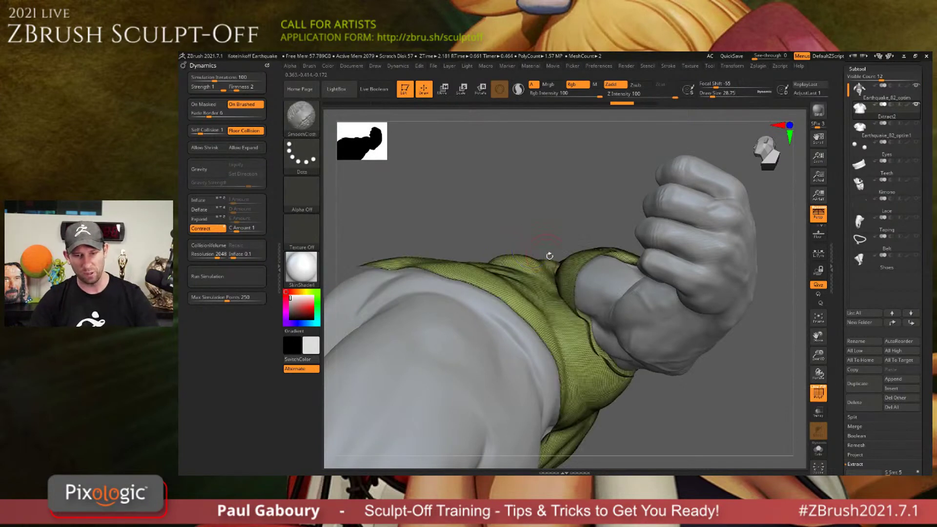
pyautogui.press('f')
pyautogui.moveTo(520, 266); pyautogui.dragTo(745, 273, button='right')
# Invert the shirt's polygroup visibility and isolate its thin border polygroups in Solo mode.
pyautogui.keyDown('ctrl'); pyautogui.keyDown('shift'); pyautogui.moveTo(756, 272); pyautogui.dragTo(737, 314); pyautogui.keyUp('shift'); pyautogui.keyUp('ctrl')
pyautogui.moveTo(634, 239); pyautogui.dragTo(645, 385, button='right')
pyautogui.moveTo(645, 386); pyautogui.dragTo(610, 312, button='right')
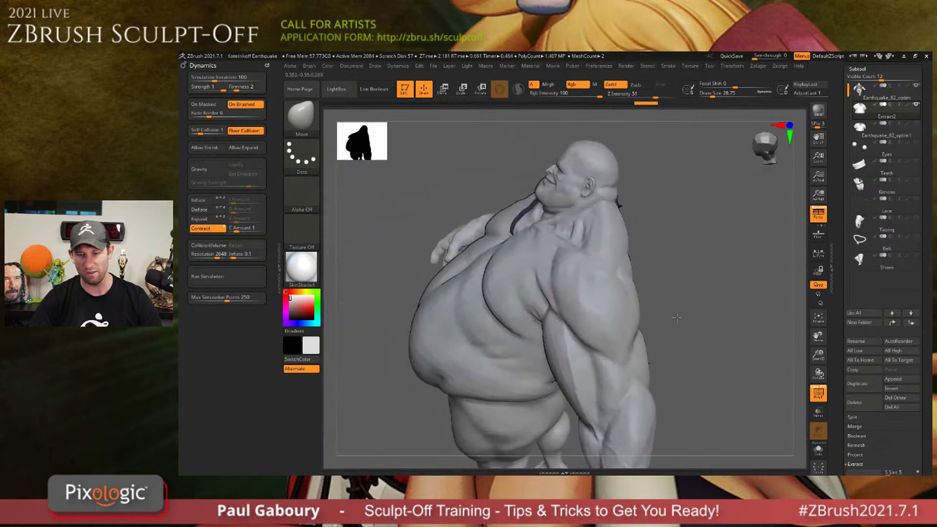
pyautogui.click(818, 448)
pyautogui.moveTo(659, 367); pyautogui.dragTo(481, 312, button='right')
pyautogui.keyDown('ctrl'); pyautogui.keyDown('shift'); pyautogui.click(612, 261); pyautogui.keyUp('shift'); pyautogui.keyUp('ctrl')
pyautogui.keyDown('ctrl'); pyautogui.keyDown('shift'); pyautogui.click(610, 257); pyautogui.keyUp('shift'); pyautogui.keyUp('ctrl')
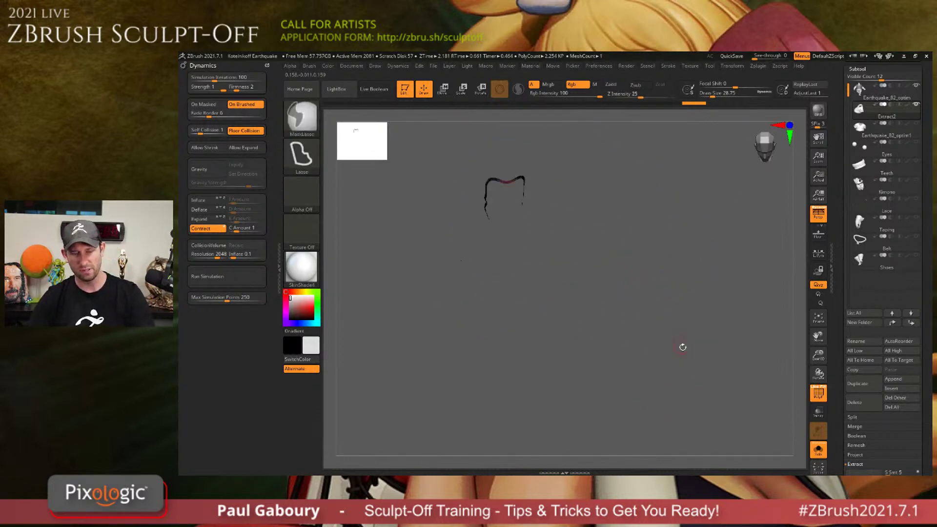
pyautogui.moveTo(678, 333); pyautogui.dragTo(688, 365, button='right')
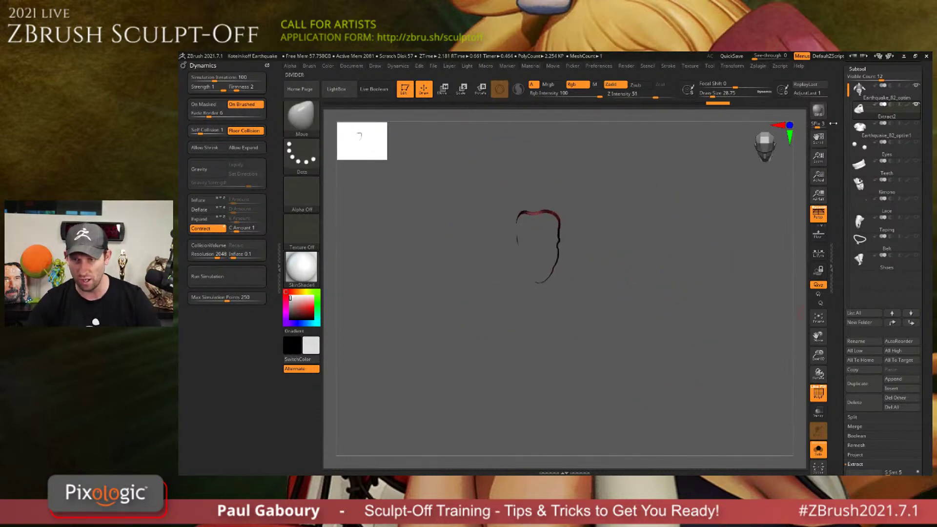
# Turn on double-sided display for the extracted shirt in its Display Properties.
pyautogui.moveTo(841, 122); pyautogui.dragTo(842, 173)
pyautogui.click(857, 120)
pyautogui.click(860, 130)
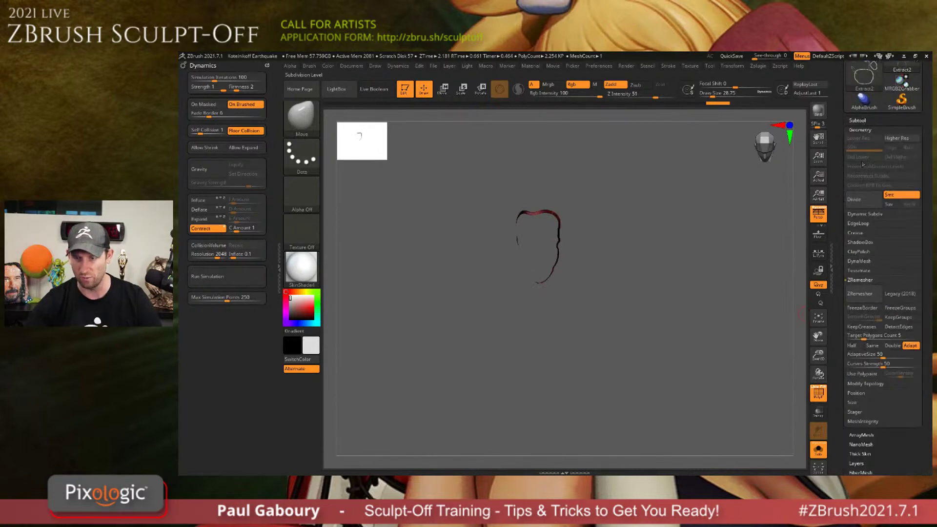
pyautogui.click(859, 130)
pyautogui.click(861, 243)
pyautogui.click(869, 327)
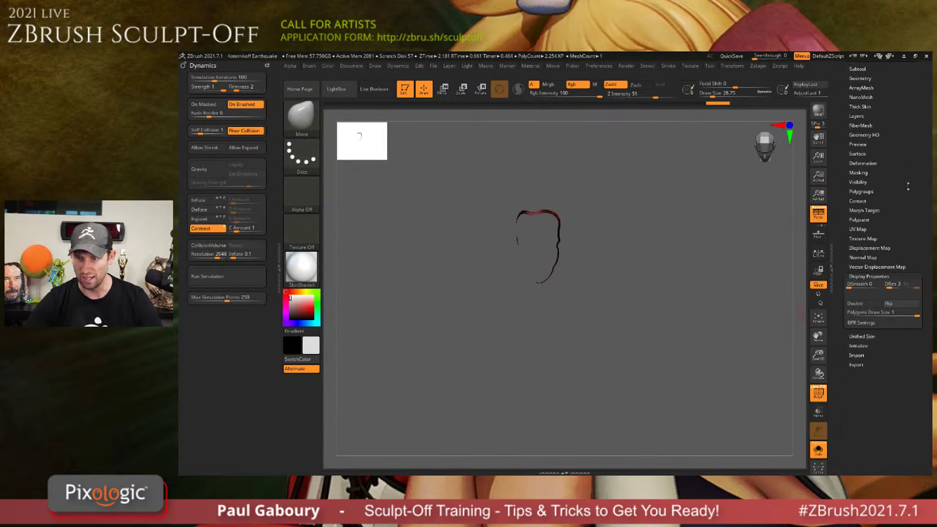
pyautogui.click(862, 284)
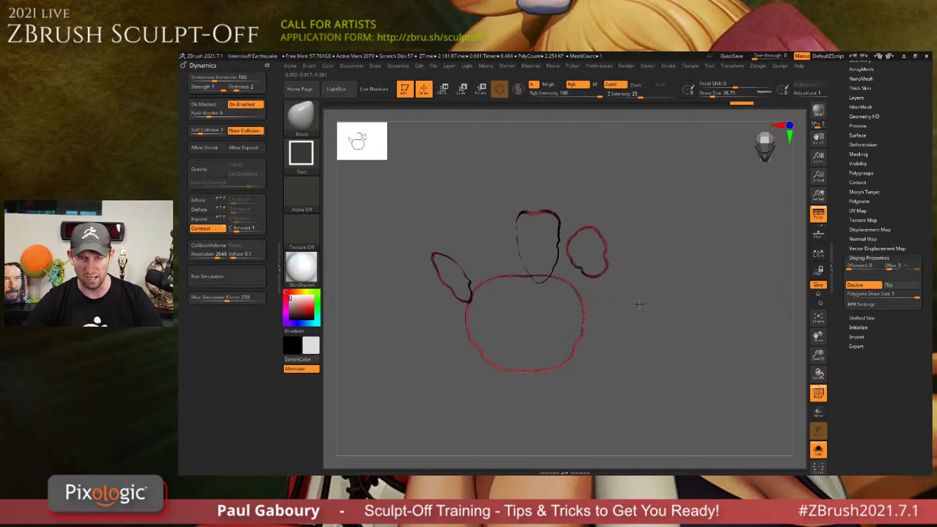
# Isolate the shirt's inner surface, merge it into a single polygroup and show the whole shirt again.
pyautogui.keyDown('ctrl'); pyautogui.keyDown('shift'); pyautogui.moveTo(640, 303); pyautogui.dragTo(659, 323); pyautogui.keyUp('shift'); pyautogui.keyUp('ctrl')
pyautogui.keyDown('ctrl'); pyautogui.keyDown('shift'); pyautogui.click(564, 295); pyautogui.keyUp('shift'); pyautogui.keyUp('ctrl')
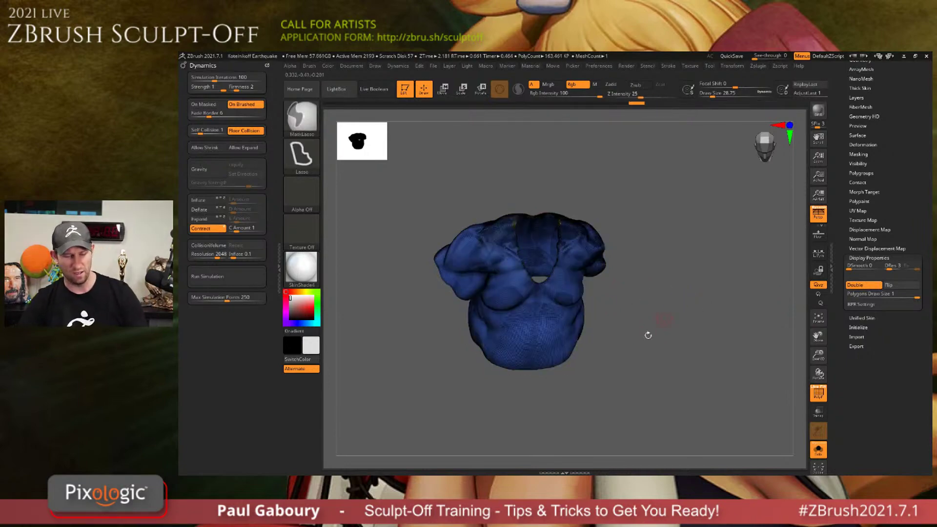
pyautogui.moveTo(648, 335); pyautogui.dragTo(632, 232, button='right')
pyautogui.hotkey('ctrl', 'w')
pyautogui.keyDown('ctrl'); pyautogui.keyDown('shift'); pyautogui.click(727, 277); pyautogui.keyUp('shift'); pyautogui.keyUp('ctrl')
pyautogui.moveTo(632, 320); pyautogui.dragTo(561, 320, button='right')
pyautogui.keyDown('alt'); pyautogui.moveTo(561, 319); pyautogui.dragTo(625, 323, button='right'); pyautogui.keyUp('alt')
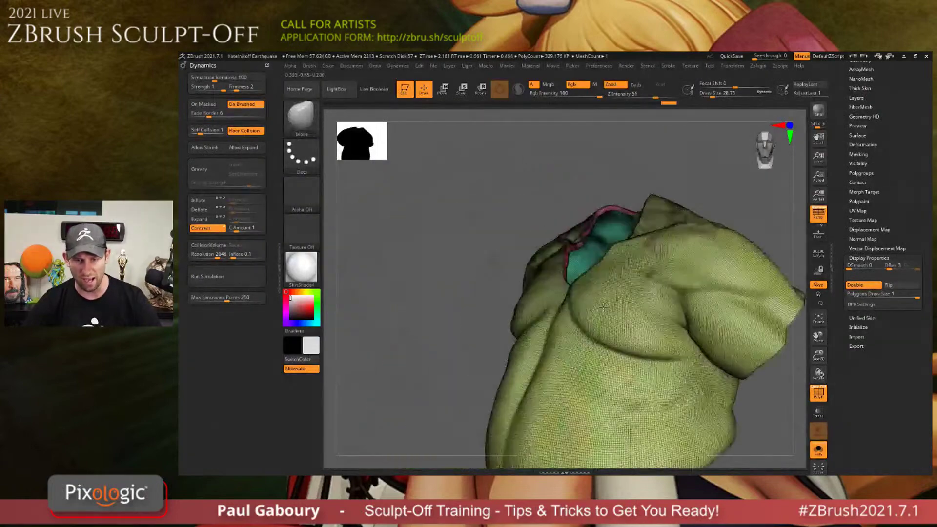
# Examine the shirt's outer, inner and border polygroups by isolating them in turn, restoring full visibility at the end.
pyautogui.keyDown('ctrl'); pyautogui.keyDown('shift'); pyautogui.click(637, 321); pyautogui.keyUp('shift'); pyautogui.keyUp('ctrl')
pyautogui.keyDown('ctrl'); pyautogui.keyDown('shift'); pyautogui.click(748, 196); pyautogui.keyUp('shift'); pyautogui.keyUp('ctrl')
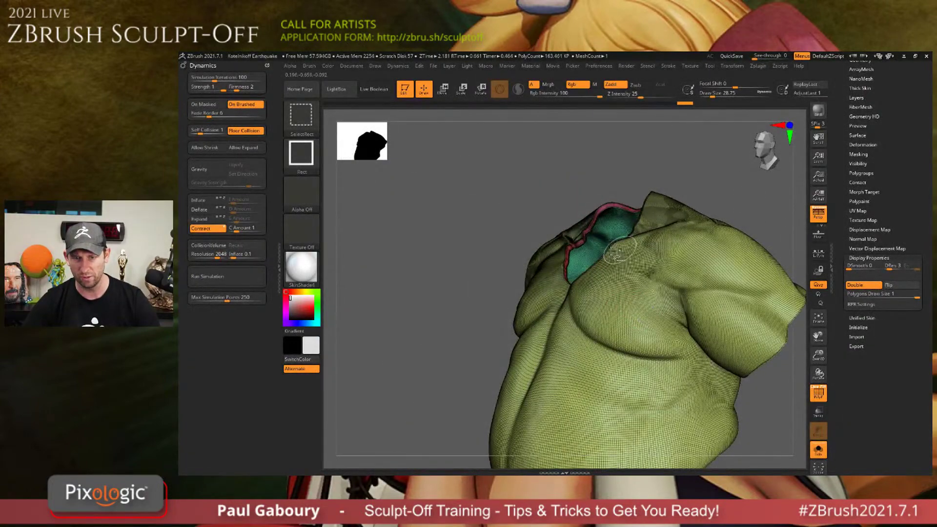
pyautogui.keyDown('ctrl'); pyautogui.keyDown('shift'); pyautogui.click(592, 243); pyautogui.keyUp('shift'); pyautogui.keyUp('ctrl')
pyautogui.keyDown('ctrl'); pyautogui.keyDown('shift'); pyautogui.click(685, 257); pyautogui.keyUp('shift'); pyautogui.keyUp('ctrl')
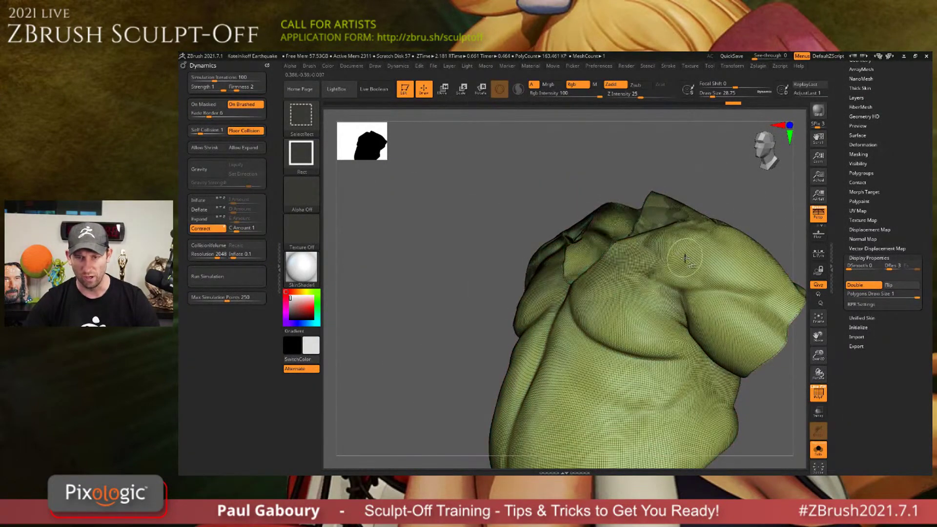
pyautogui.keyDown('ctrl'); pyautogui.keyDown('shift'); pyautogui.click(683, 259); pyautogui.keyUp('shift'); pyautogui.keyUp('ctrl')
pyautogui.keyDown('ctrl'); pyautogui.keyDown('shift'); pyautogui.click(581, 301); pyautogui.keyUp('shift'); pyautogui.keyUp('ctrl')
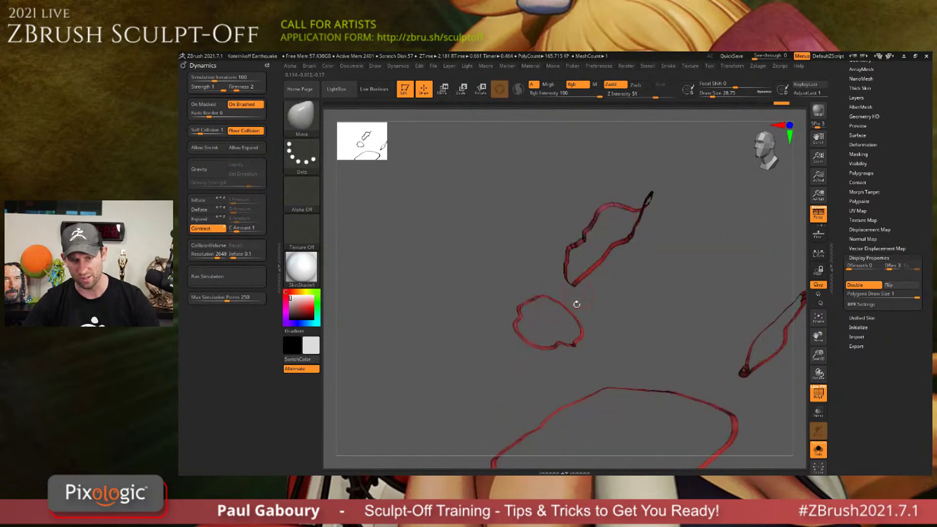
pyautogui.moveTo(577, 303); pyautogui.dragTo(697, 258, button='right')
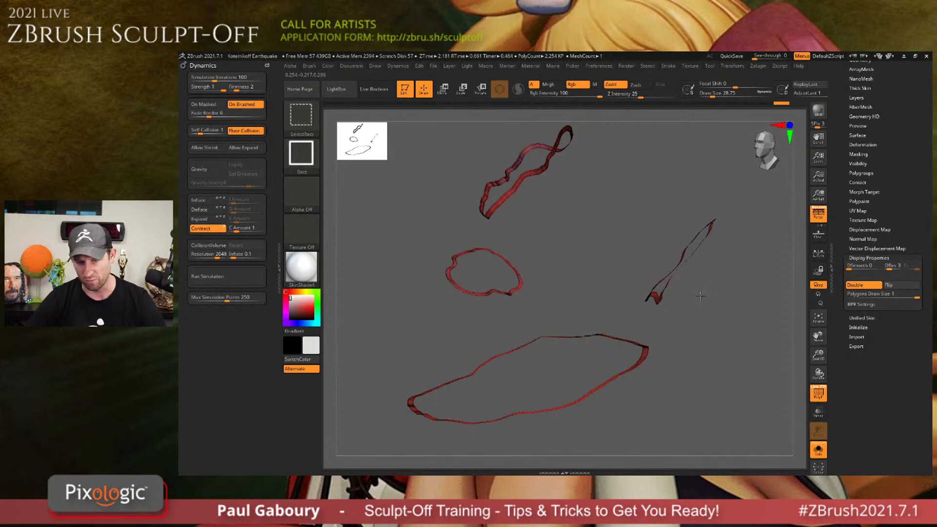
pyautogui.keyDown('ctrl'); pyautogui.keyDown('shift'); pyautogui.click(611, 292); pyautogui.keyUp('shift'); pyautogui.keyUp('ctrl')
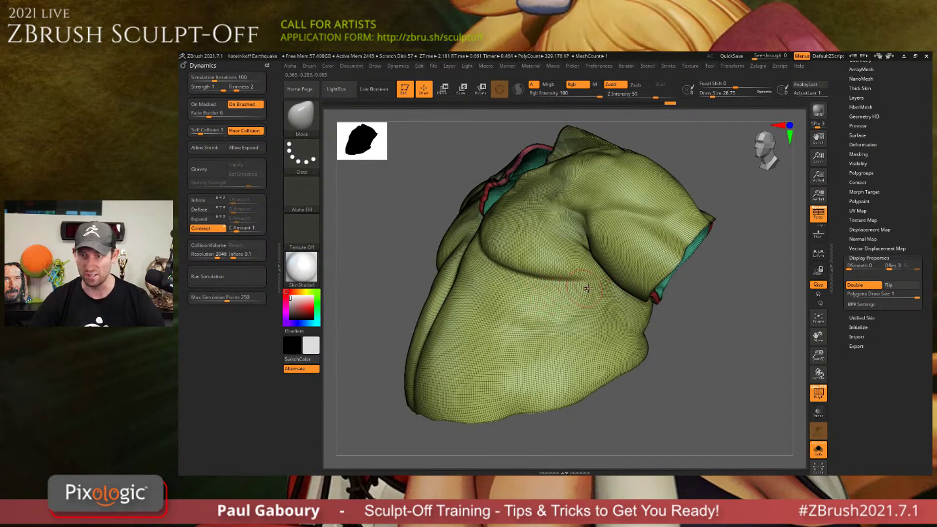
# Subdivide the whole shirt once and check the smoothed surface with the polyframe briefly off.
pyautogui.hotkey('ctrl', 'd')
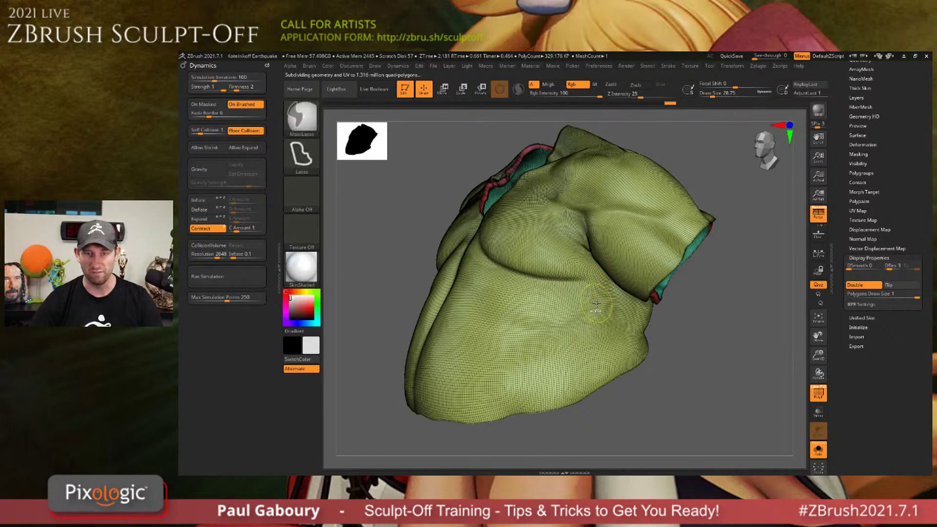
pyautogui.hotkey('shift', 'f')
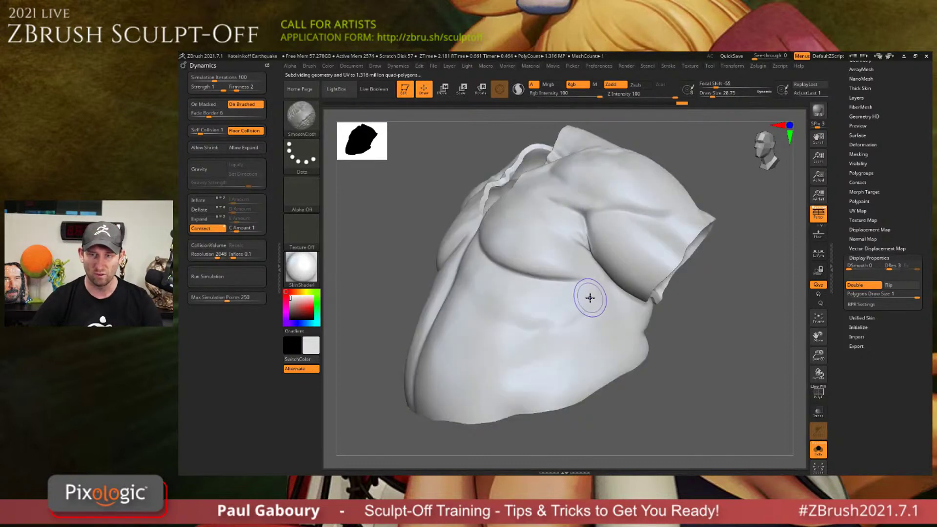
pyautogui.hotkey('shift', 'f')
# Enable KeepGroups with SmoothGroups at 0 for ZRemesher and try to remesh the shirt.
pyautogui.scroll(5, 865, 173)
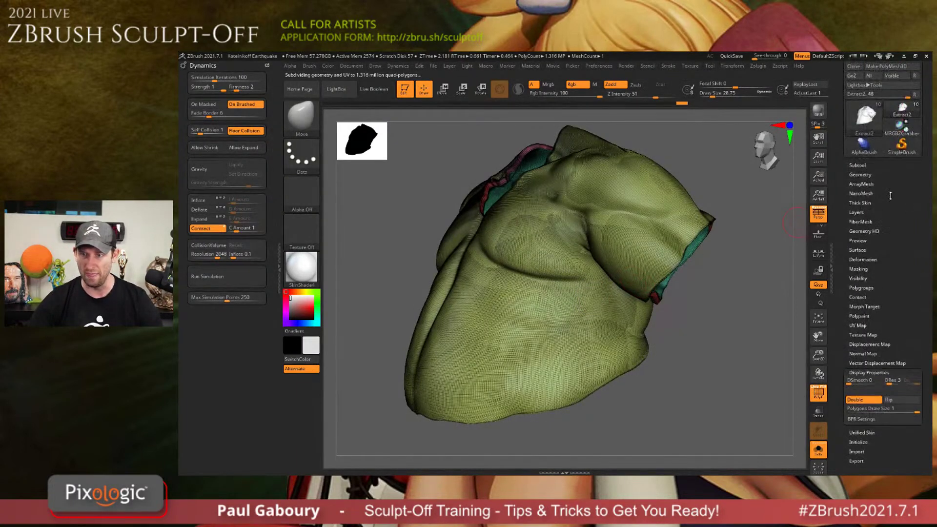
pyautogui.click(863, 174)
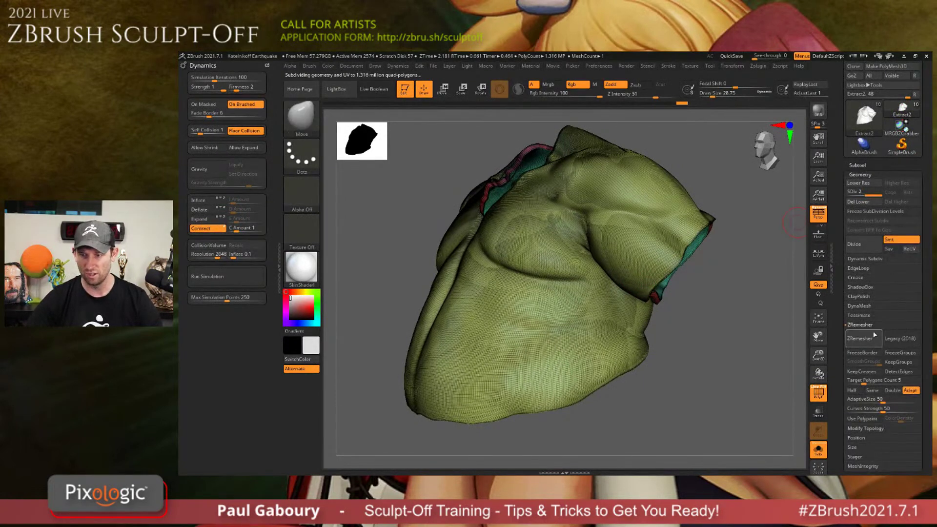
pyautogui.click(898, 361)
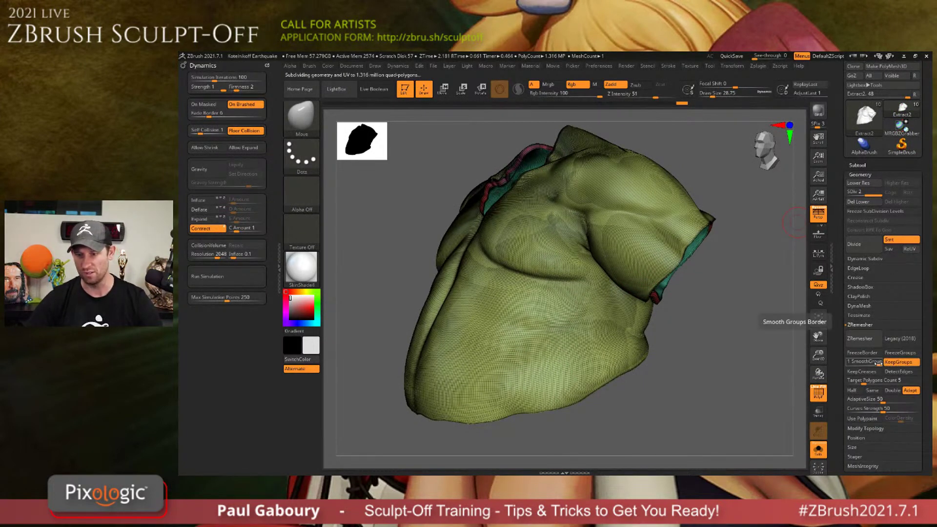
pyautogui.moveTo(878, 364); pyautogui.dragTo(853, 364)
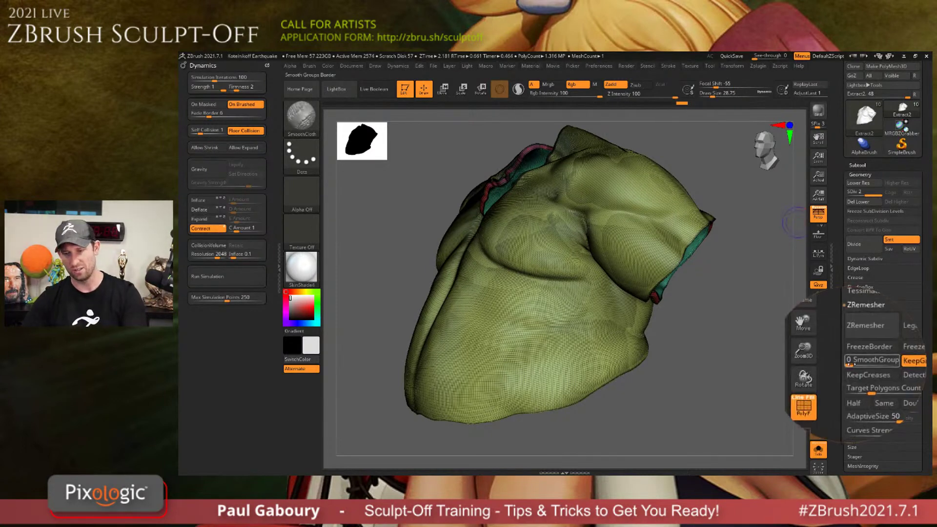
pyautogui.click(861, 341)
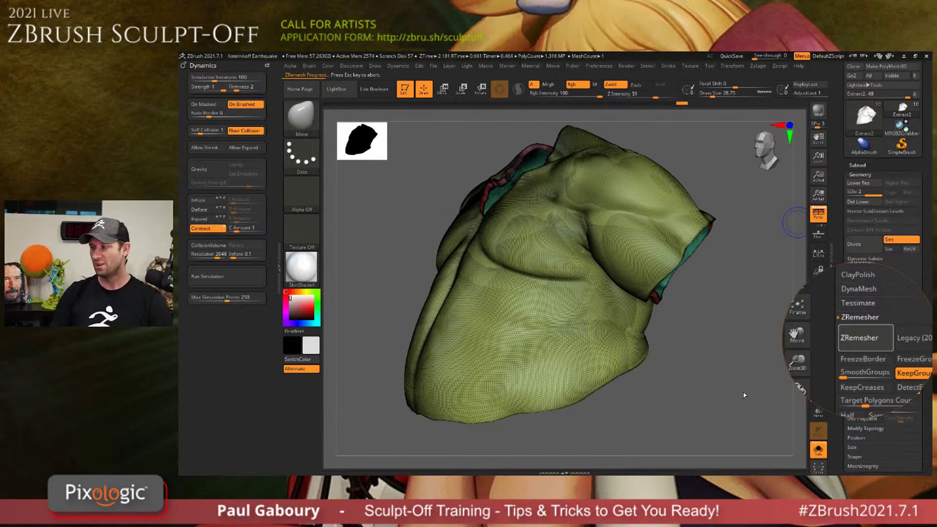
pyautogui.press('Escape')
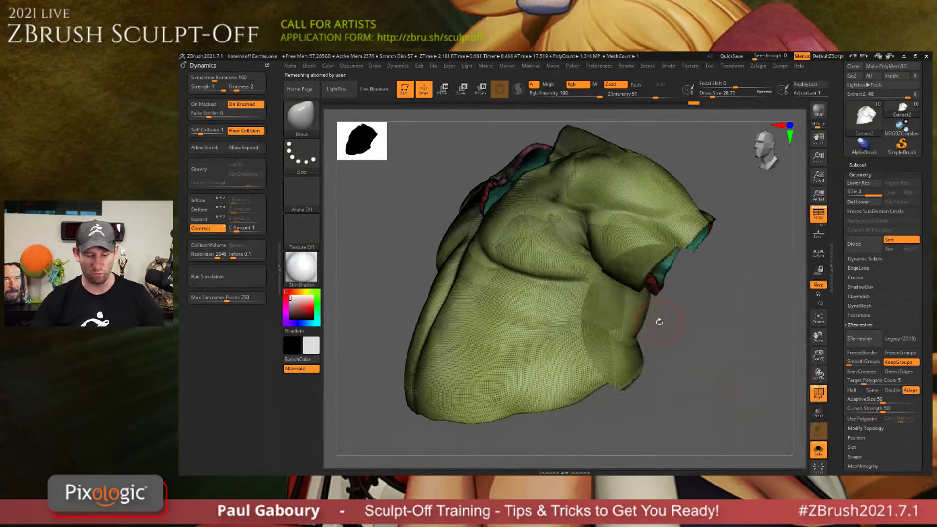
# Turn off the polyframe and view the shirt from the front, briefly showing the clothing reference overlay.
pyautogui.press('f')
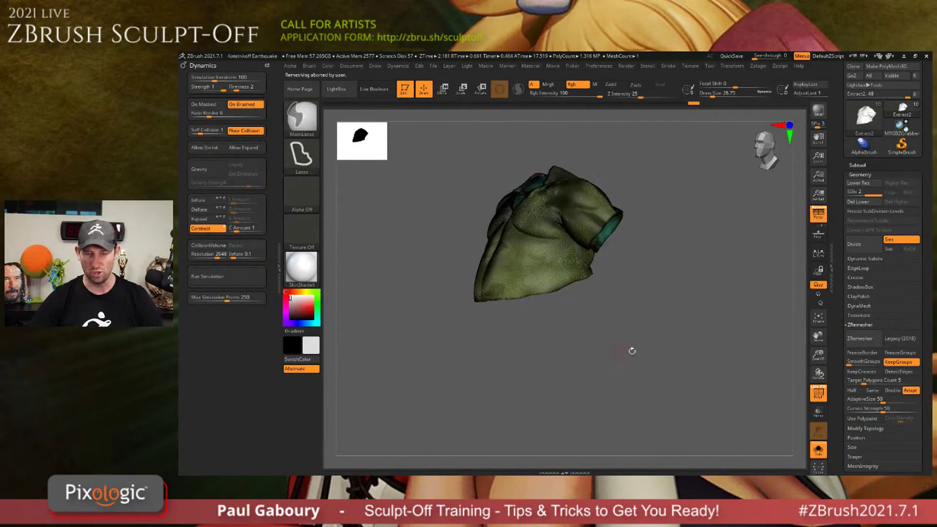
pyautogui.moveTo(632, 349); pyautogui.dragTo(655, 354)
pyautogui.hotkey('shift', 'f')
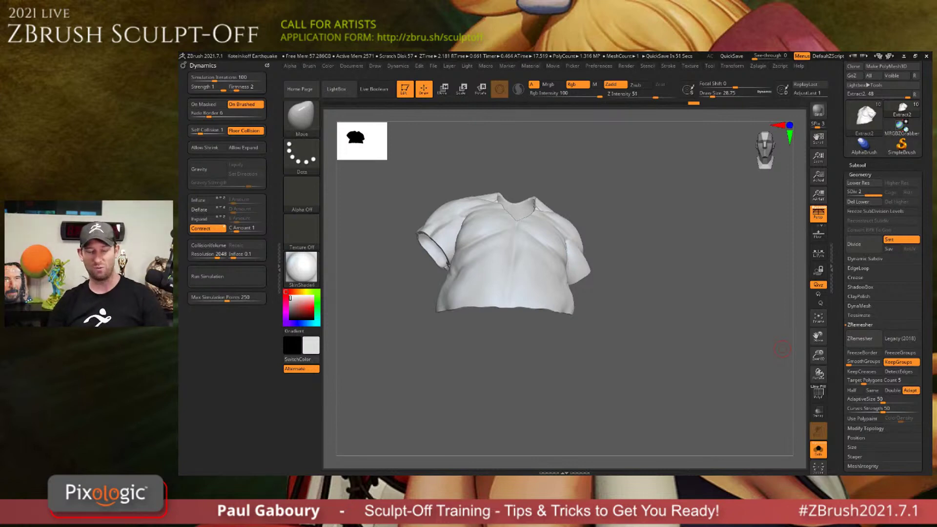
pyautogui.hotkey('shift', 'z')
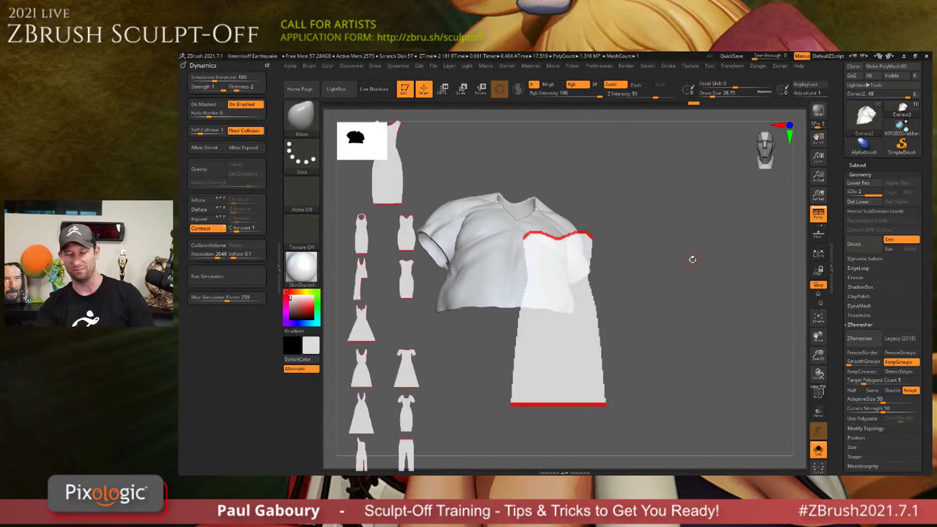
pyautogui.hotkey('shift', 'z')
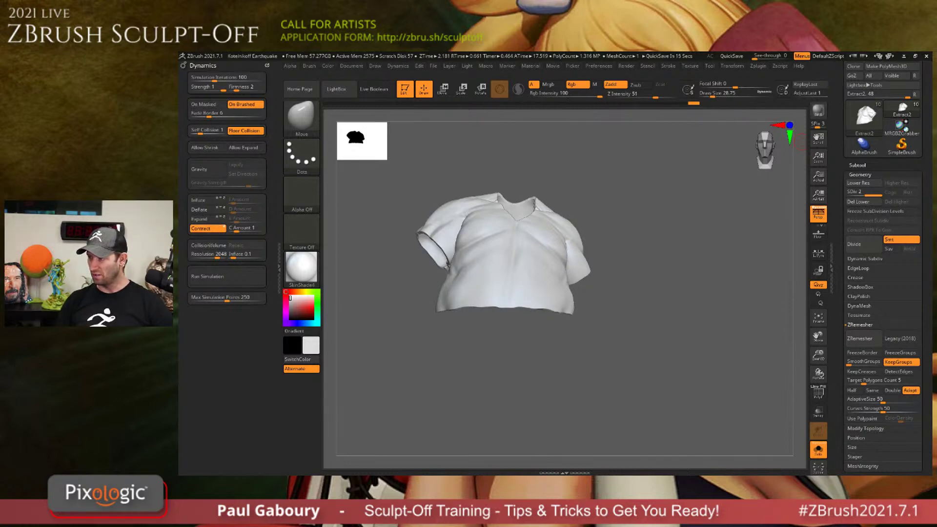
pyautogui.moveTo(675, 278); pyautogui.dragTo(648, 248)
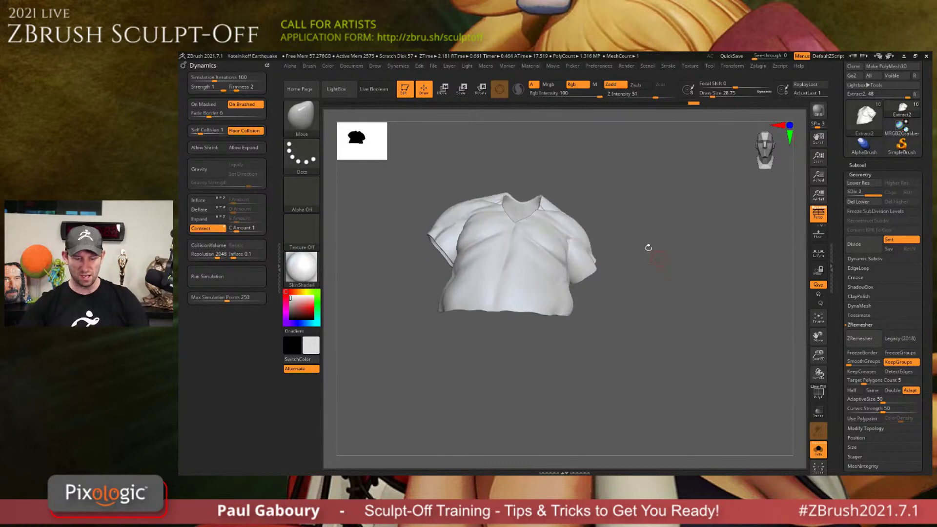
# Turn on the polyframe, lower the shirt to subdivision level 1 and insert the IMM Primitives Cylinder Inner 1 on its front.
pyautogui.press('b')
pyautogui.press('i')
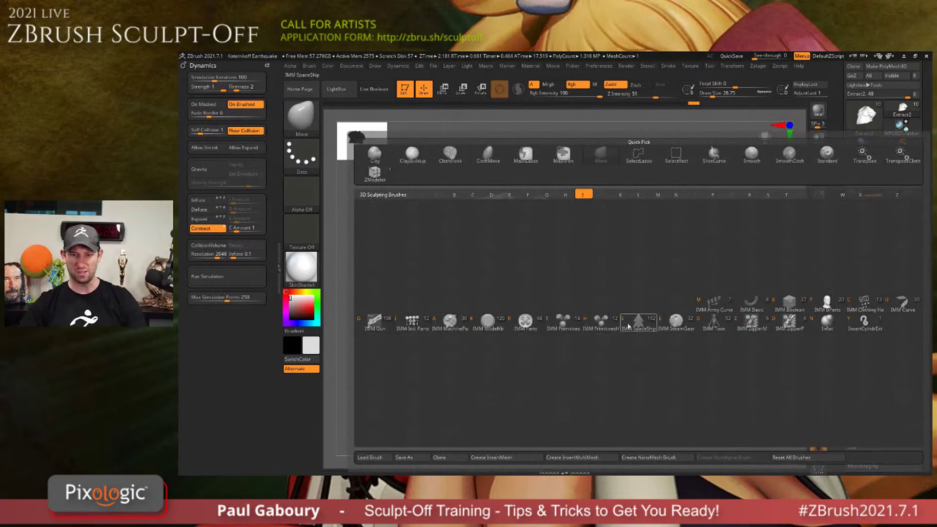
pyautogui.click(562, 322)
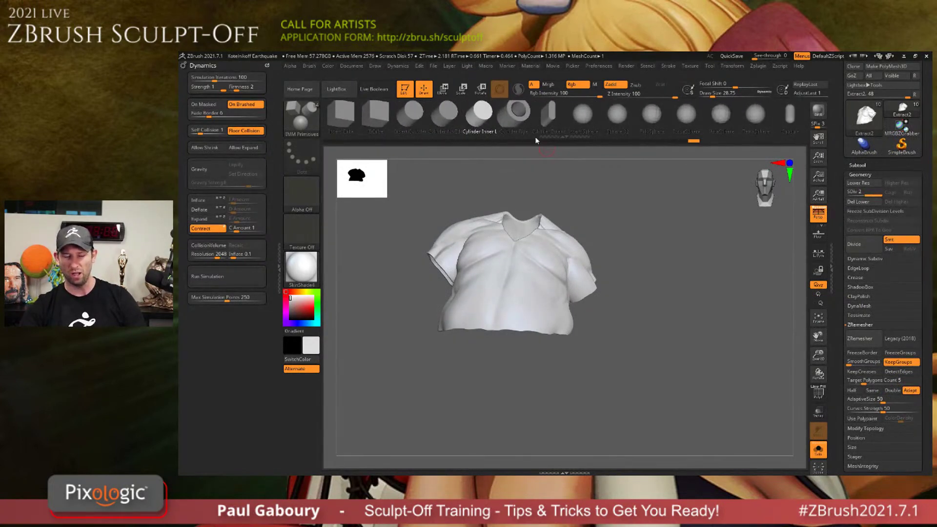
pyautogui.hotkey('shift', 'f')
pyautogui.click(560, 262)
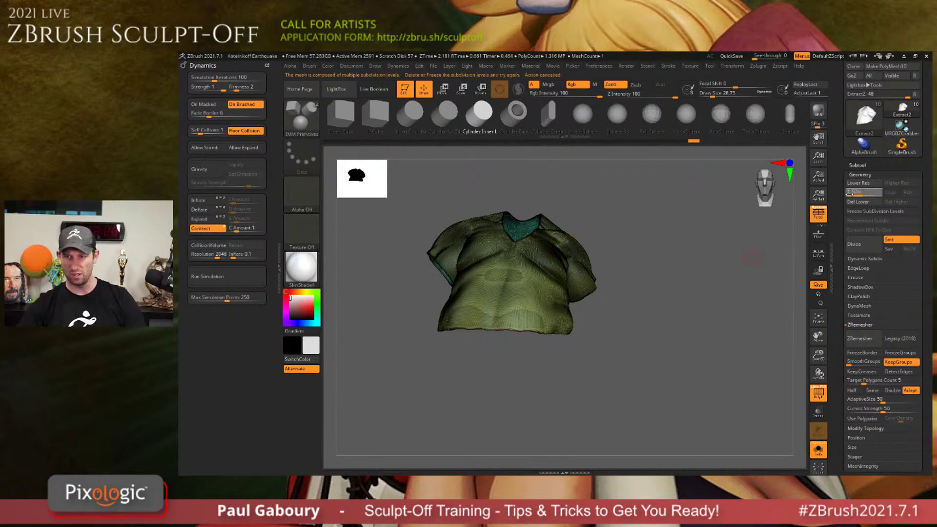
pyautogui.moveTo(851, 192); pyautogui.dragTo(847, 191)
pyautogui.moveTo(556, 265); pyautogui.dragTo(629, 328)
pyautogui.moveTo(615, 317); pyautogui.dragTo(642, 293, button='right')
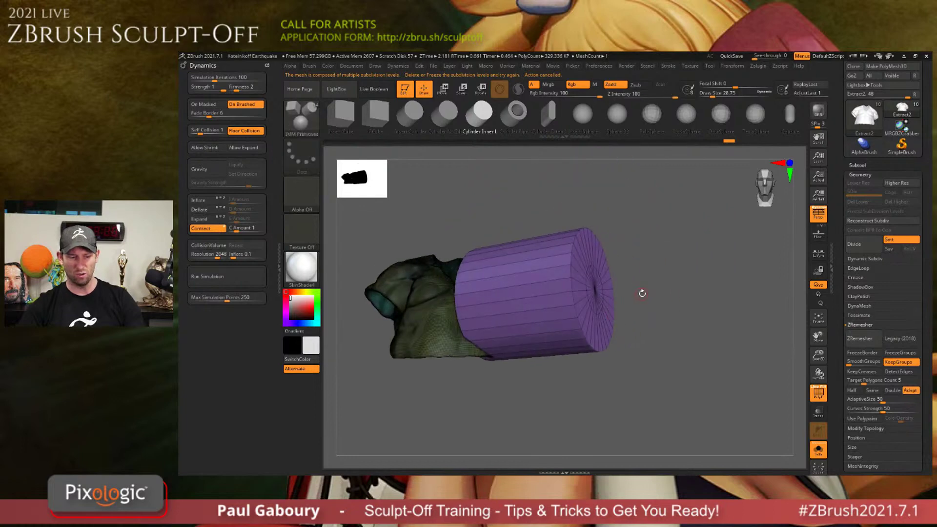
# Activate the gizmo and swap the inserted cylinder through the cube, Cylinder Pipe and PolySphere primitives.
pyautogui.press('w')
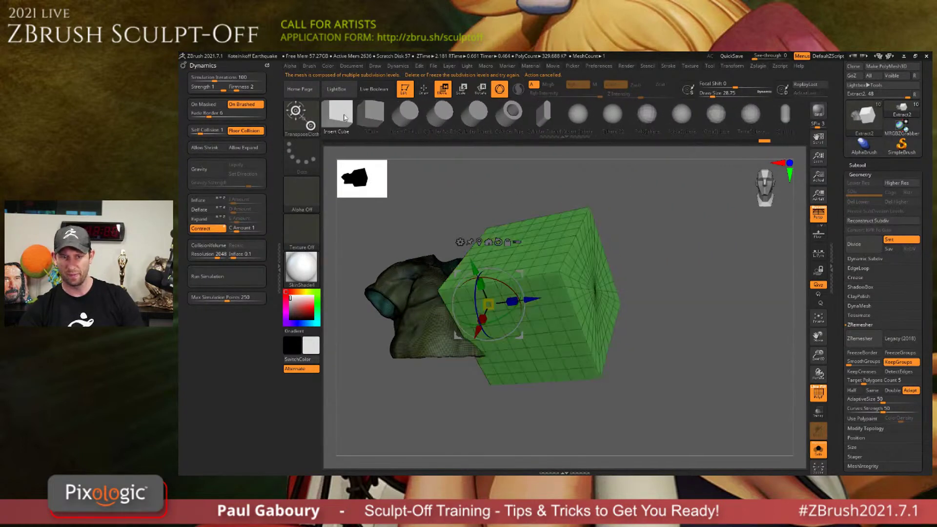
pyautogui.click(512, 112)
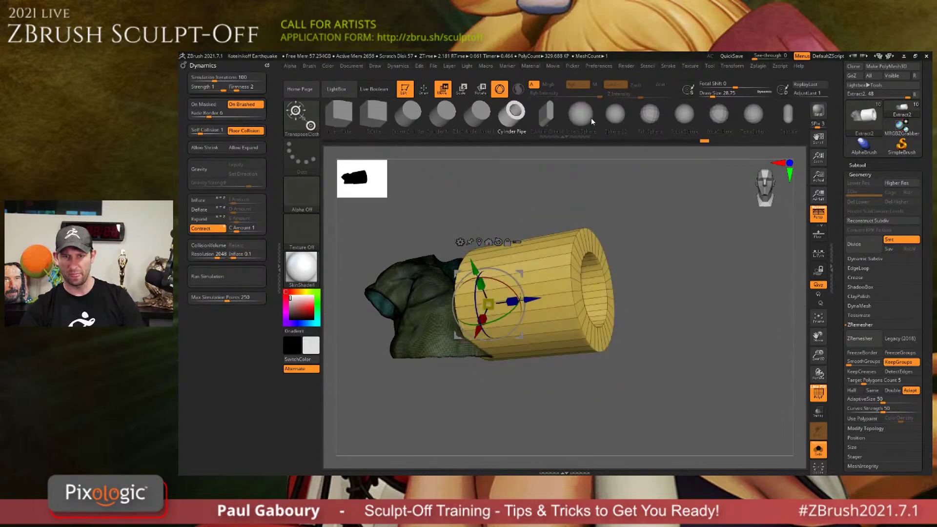
pyautogui.click(648, 116)
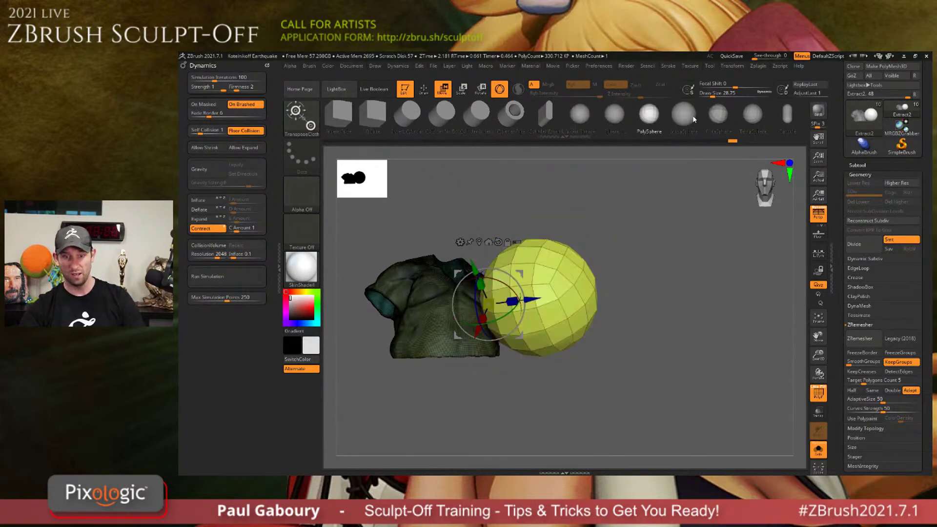
pyautogui.click(756, 117)
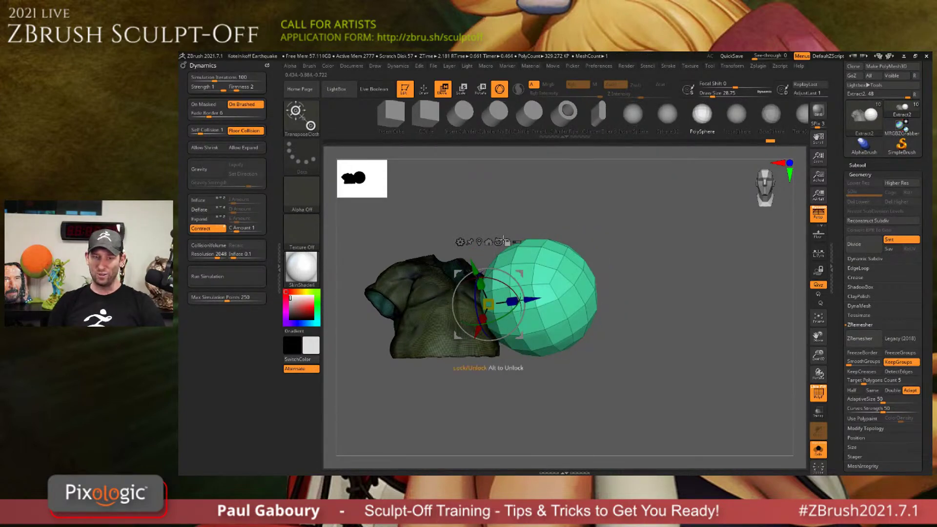
# Replace the inserted primitive with the parametric Sphere 3D and move it clear of the shirt.
pyautogui.click(460, 242)
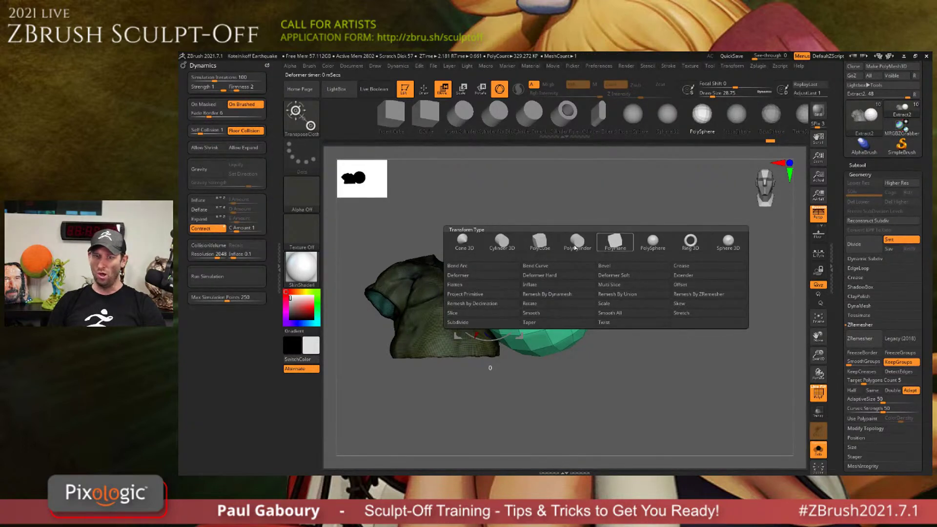
pyautogui.click(727, 243)
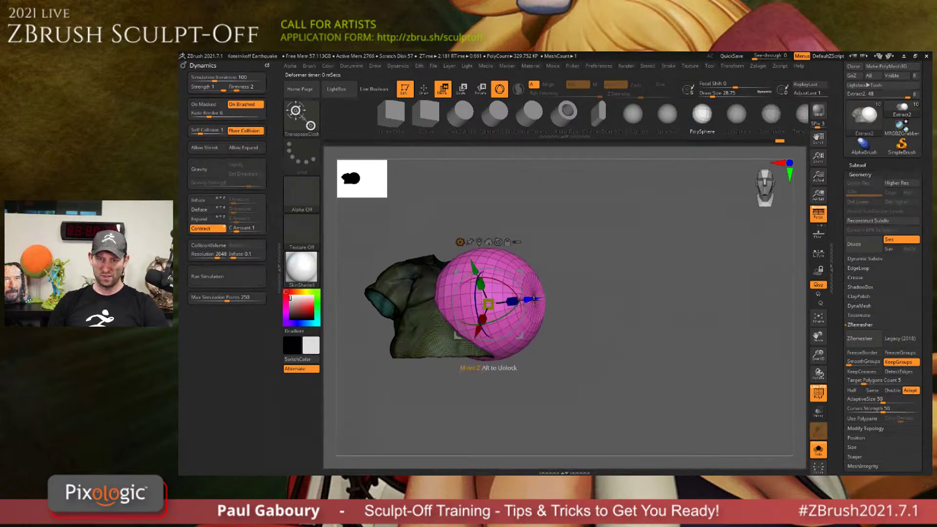
pyautogui.moveTo(533, 298); pyautogui.dragTo(643, 290)
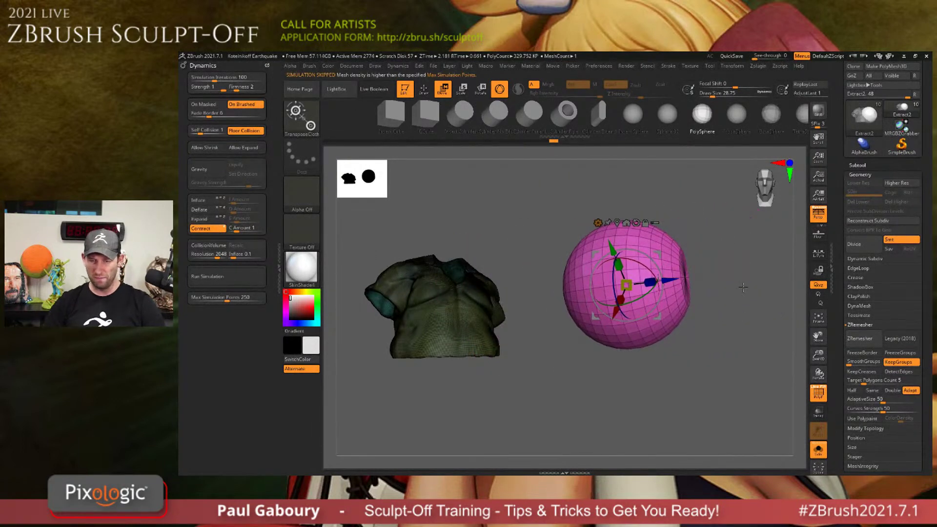
# Reshape the Sphere 3D with its parametric handles, cutting off one side and increasing its divisions.
pyautogui.moveTo(743, 303); pyautogui.dragTo(648, 276)
pyautogui.moveTo(700, 295); pyautogui.dragTo(722, 294)
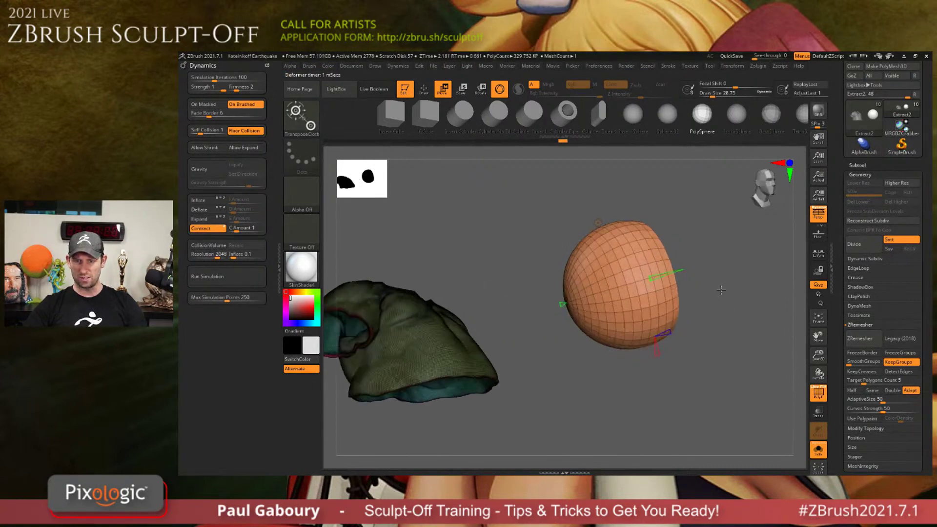
pyautogui.moveTo(561, 306); pyautogui.dragTo(601, 295)
pyautogui.moveTo(659, 325); pyautogui.dragTo(675, 342)
pyautogui.press('w')
pyautogui.moveTo(521, 263); pyautogui.dragTo(629, 227)
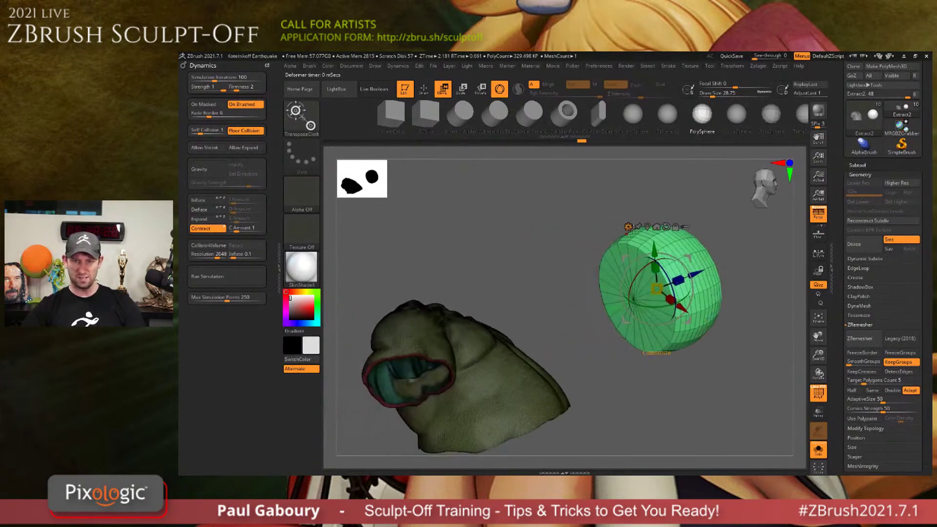
pyautogui.keyDown('alt'); pyautogui.moveTo(674, 224); pyautogui.dragTo(644, 223, button='right'); pyautogui.keyUp('alt')
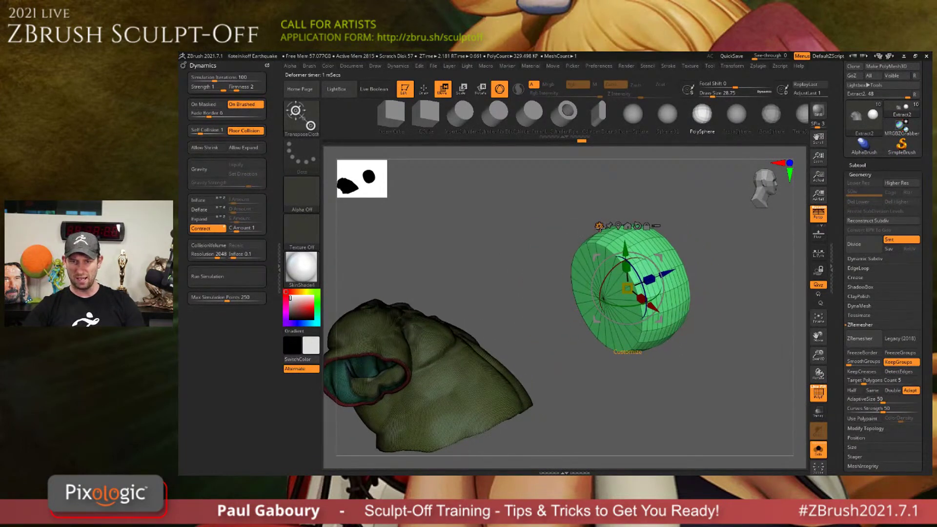
# Replace the sphere with a Cylinder 3D, hollow it into a tube and increase its divisions.
pyautogui.click(599, 228)
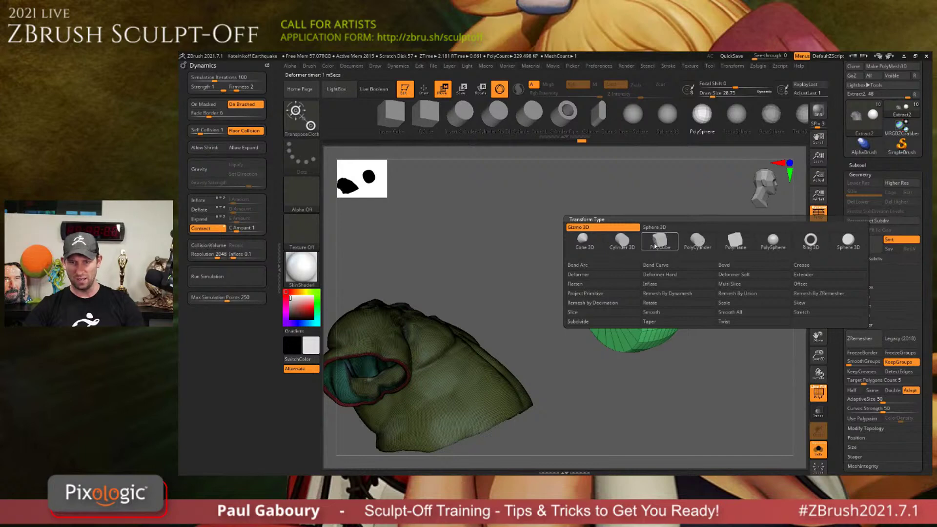
pyautogui.click(622, 243)
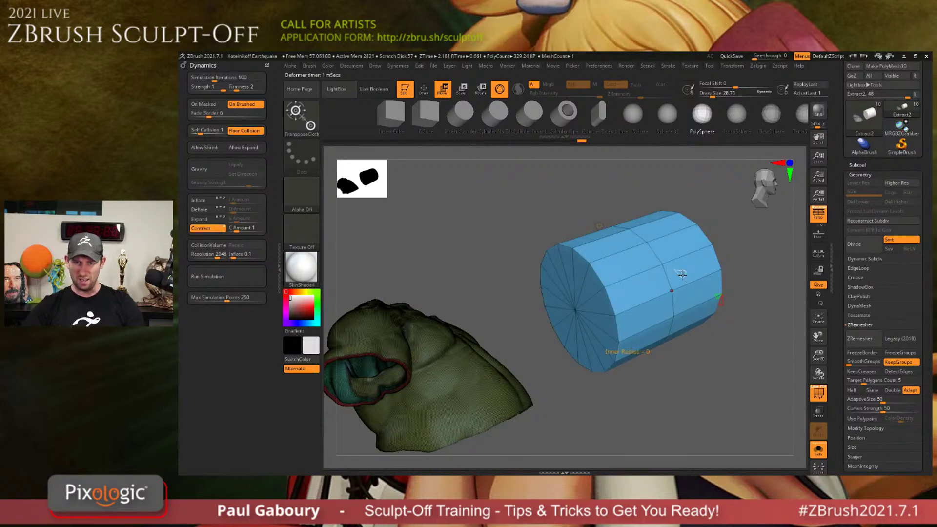
pyautogui.moveTo(682, 274); pyautogui.dragTo(720, 314)
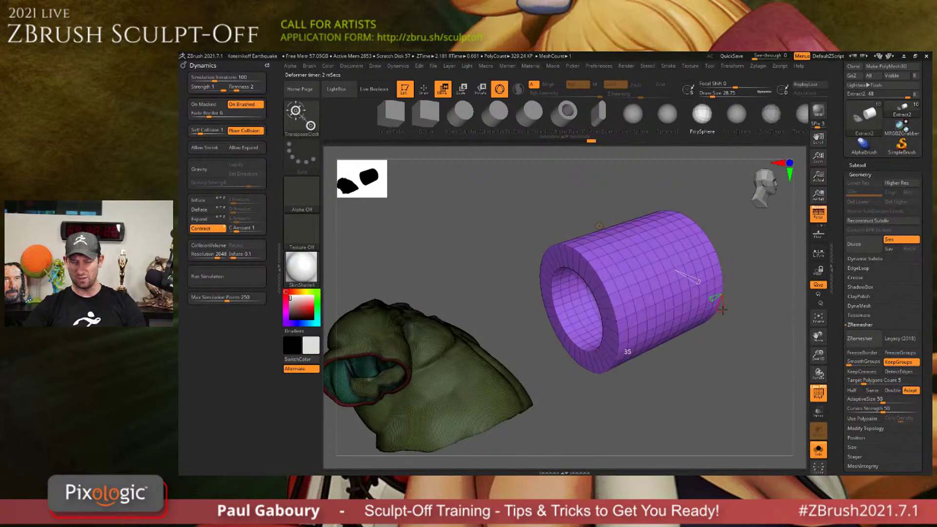
# Replace the tube with a Ring 3D and adjust its radii to make a large, thin ring.
pyautogui.click(600, 225)
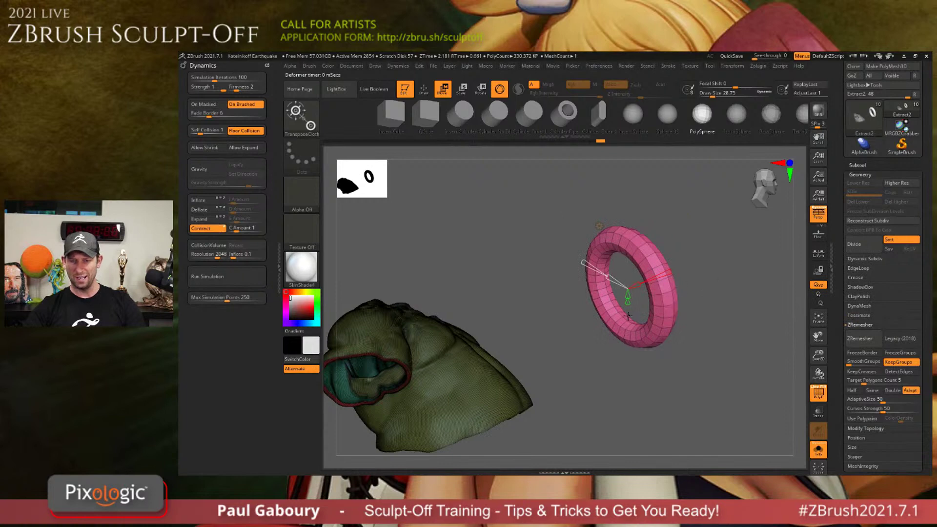
pyautogui.moveTo(628, 316); pyautogui.dragTo(711, 226)
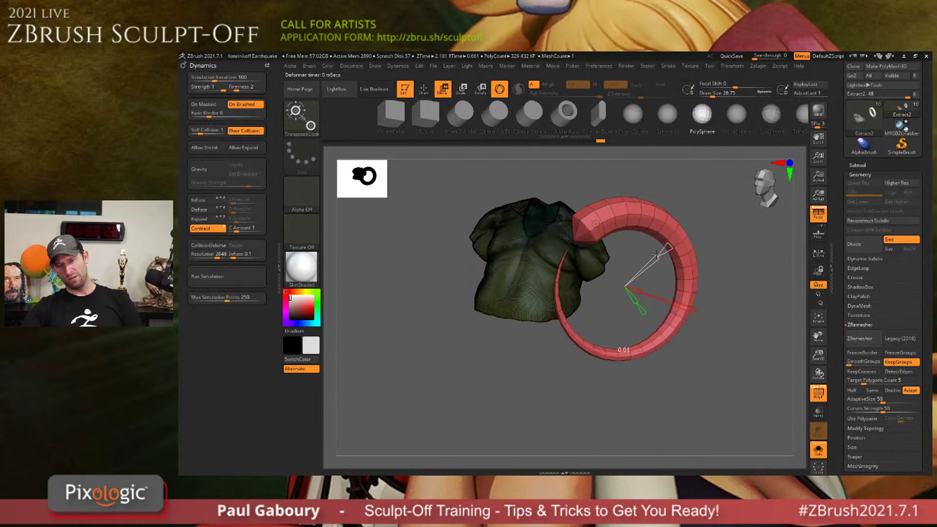
pyautogui.moveTo(701, 219)
pyautogui.mouseDown()
pyautogui.moveTo(667, 248)
pyautogui.moveTo(701, 219)
pyautogui.mouseUp()
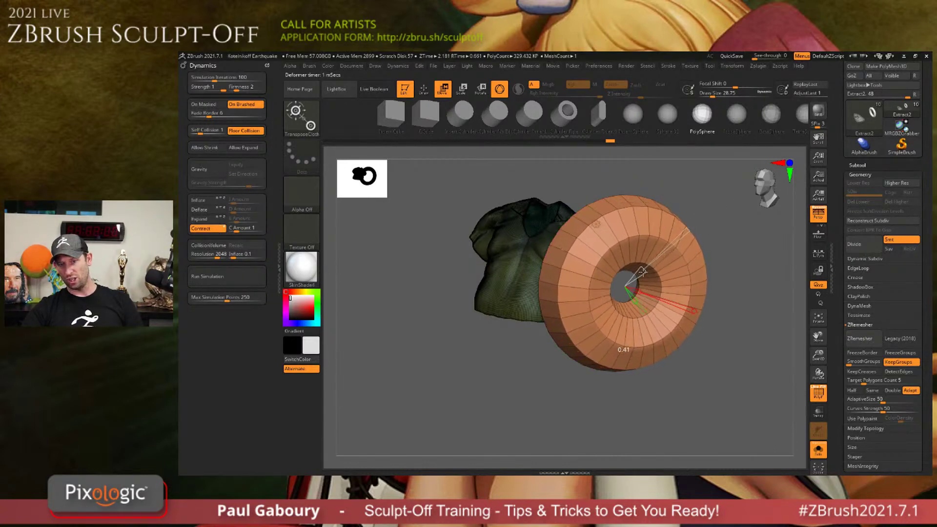
pyautogui.moveTo(658, 261); pyautogui.dragTo(667, 254)
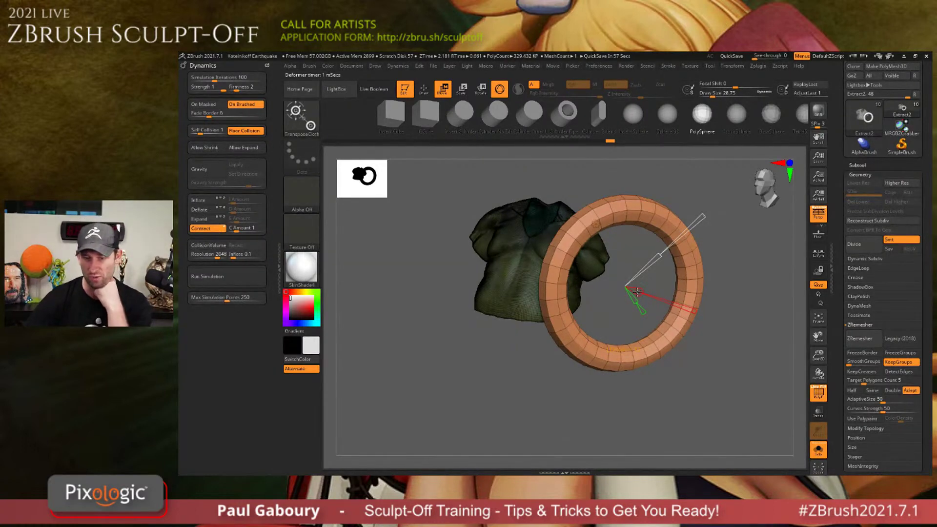
# Increase the ring's divisions and reduce the sides of its cross-section to give it a flat-sided profile.
pyautogui.moveTo(637, 291); pyautogui.dragTo(651, 306)
pyautogui.moveTo(705, 315); pyautogui.dragTo(648, 314)
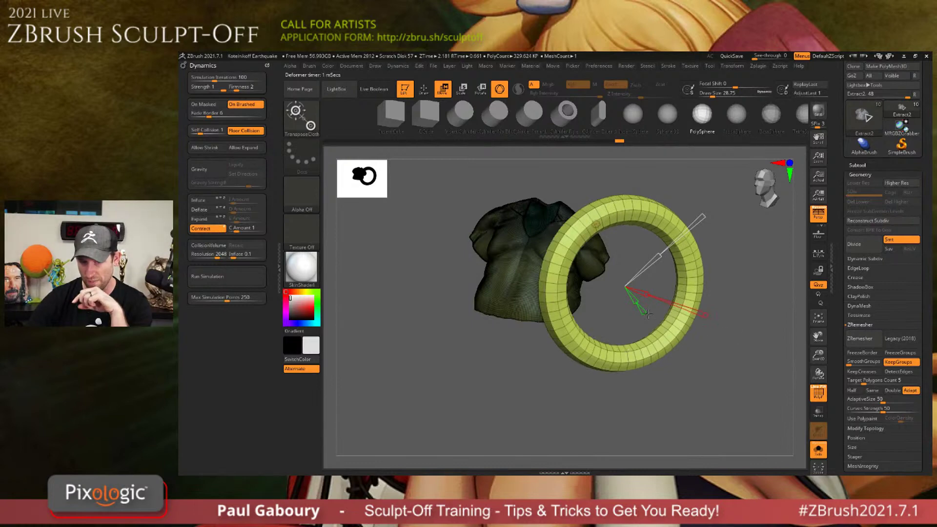
pyautogui.click(634, 302)
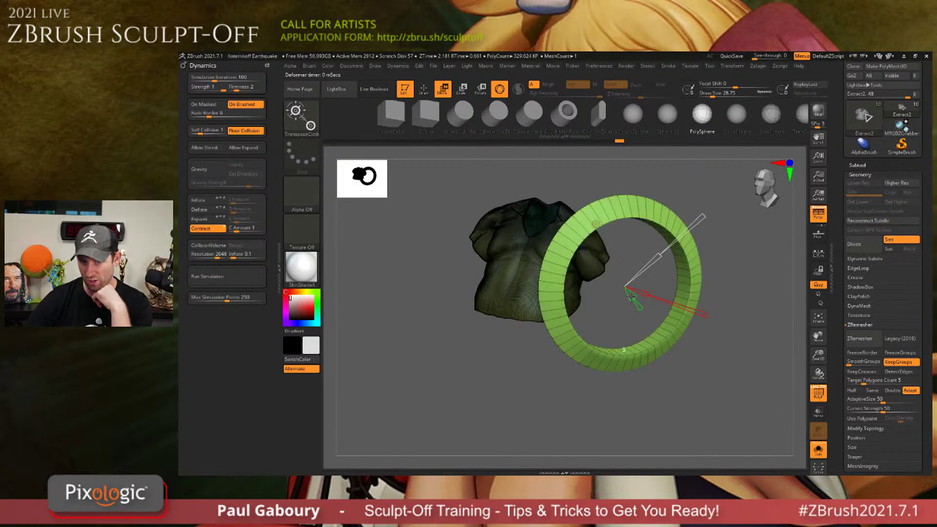
pyautogui.moveTo(633, 299); pyautogui.dragTo(675, 330)
pyautogui.moveTo(636, 301)
pyautogui.mouseDown()
pyautogui.moveTo(655, 332)
pyautogui.moveTo(652, 320)
pyautogui.mouseUp()
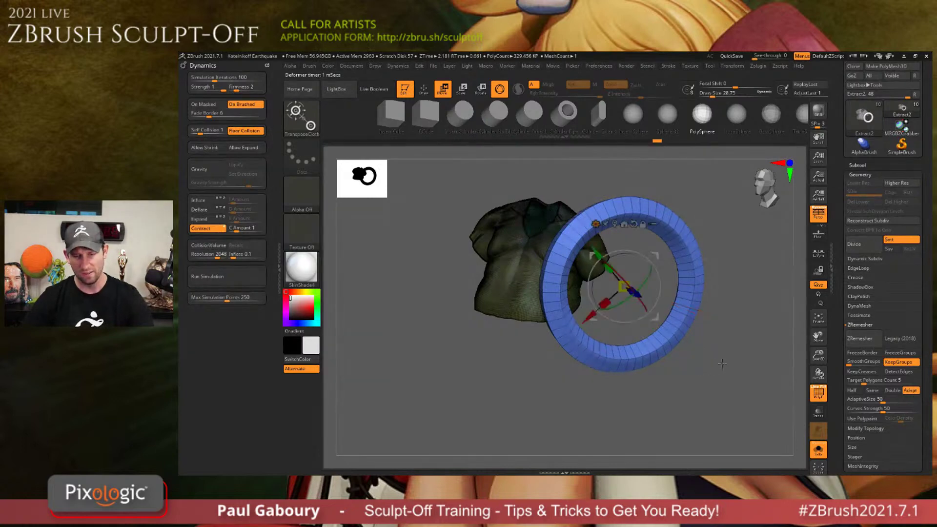
# Duplicate the ring with the gizmo by offsetting a copy along its central axis.
pyautogui.moveTo(745, 362); pyautogui.dragTo(708, 362)
pyautogui.keyDown('alt'); pyautogui.moveTo(707, 362); pyautogui.dragTo(664, 376, button='right'); pyautogui.keyUp('alt')
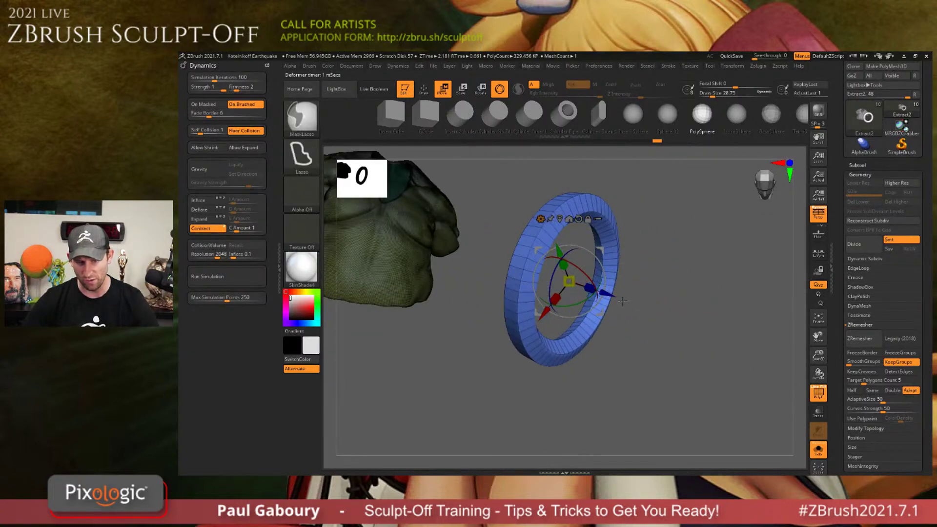
pyautogui.keyDown('ctrl'); pyautogui.moveTo(605, 293); pyautogui.dragTo(627, 299); pyautogui.keyUp('ctrl')
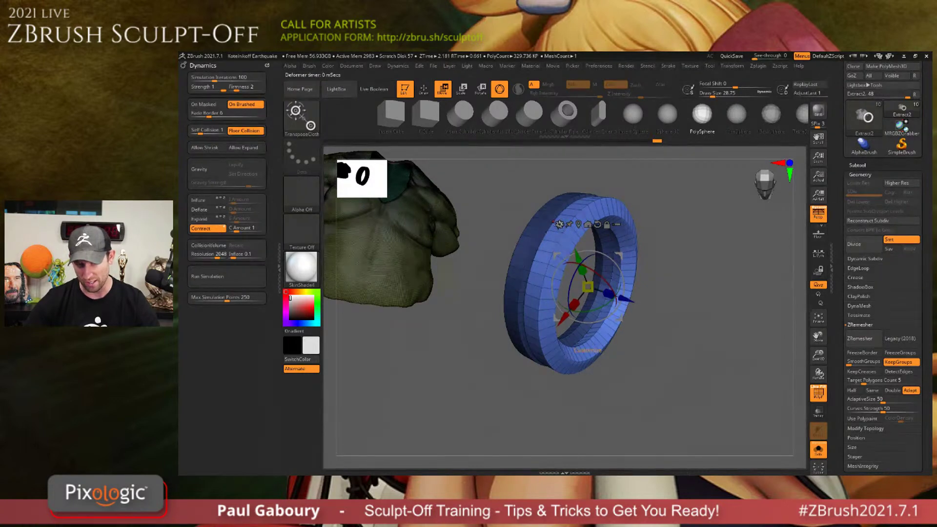
# Convert the duplicated ring into a PolySphere and position it inside the original ring.
pyautogui.click(559, 224)
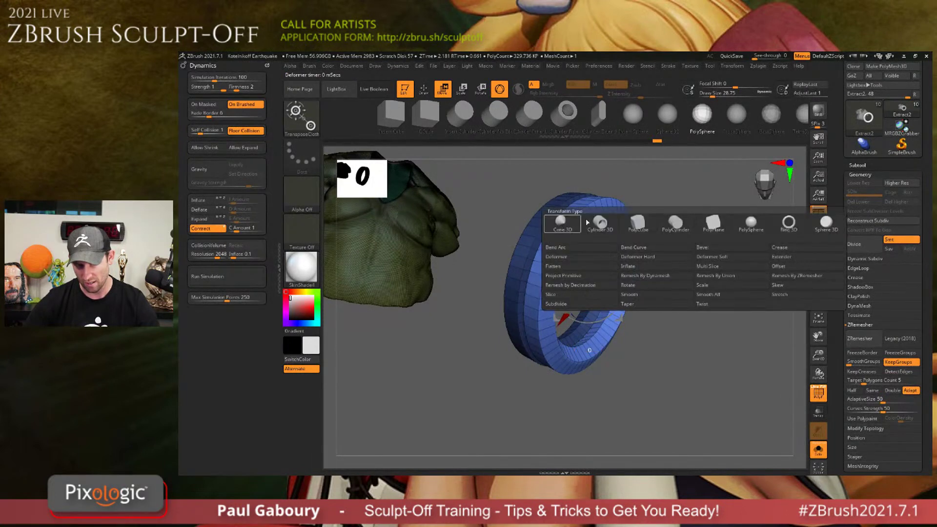
pyautogui.click(745, 224)
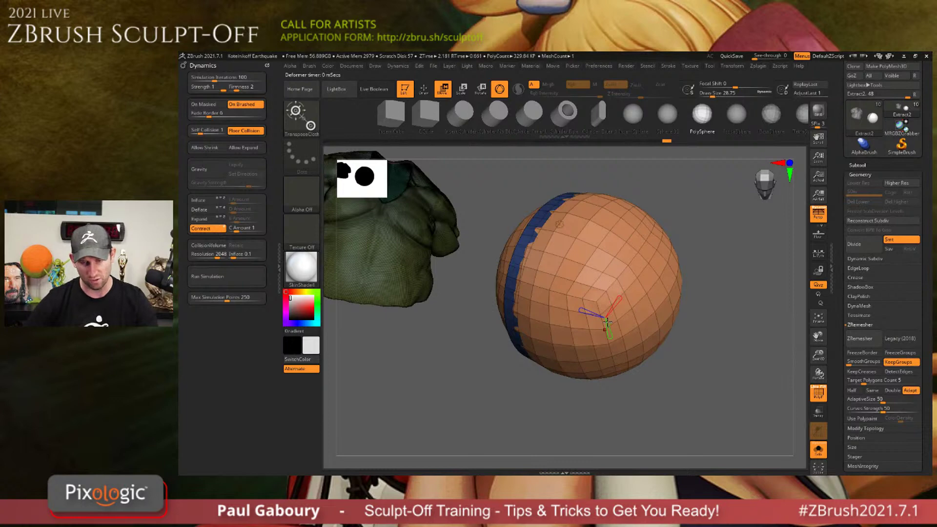
pyautogui.click(596, 301)
pyautogui.moveTo(624, 298); pyautogui.dragTo(561, 299)
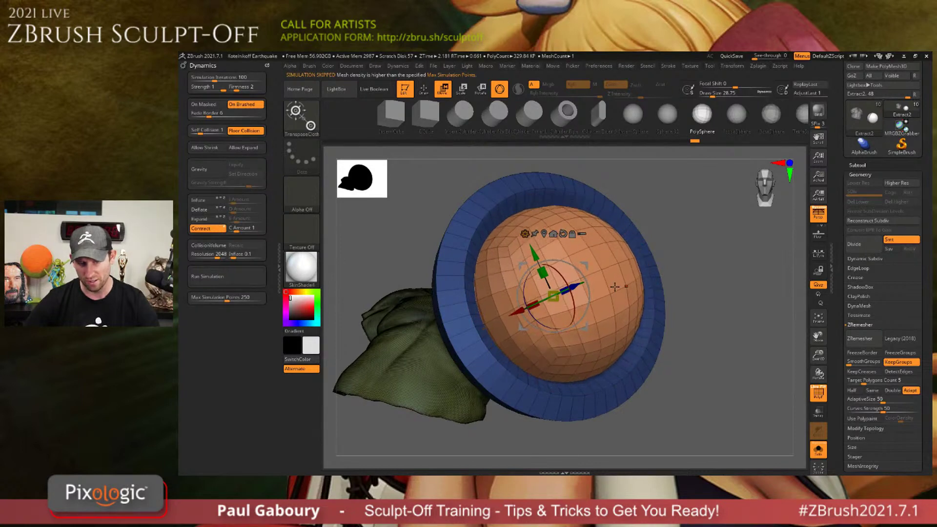
# Duplicate the sphere, convert the copy into a hollow Cylinder 3D and shorten it into a collar around the sphere.
pyautogui.moveTo(614, 288); pyautogui.dragTo(672, 220)
pyautogui.click(633, 211)
pyautogui.click(694, 214)
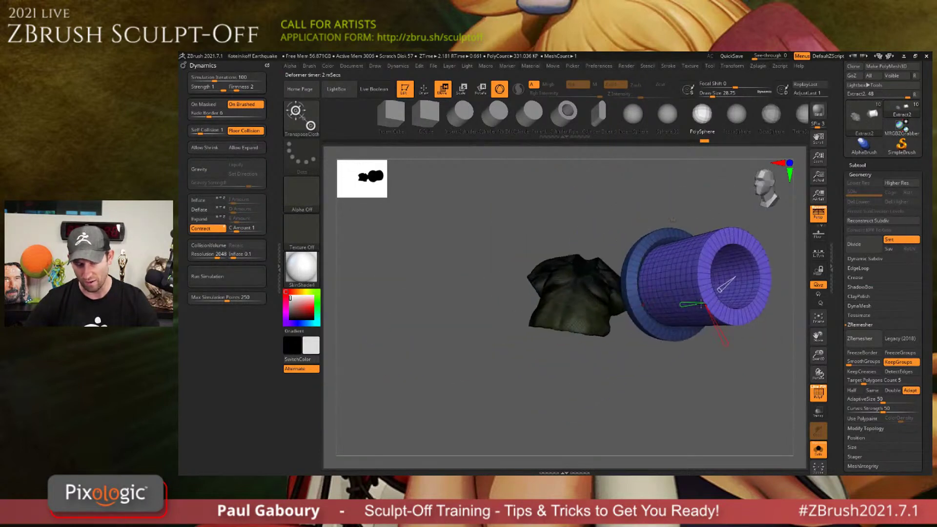
pyautogui.moveTo(658, 305); pyautogui.dragTo(685, 307, button='right')
pyautogui.moveTo(677, 303); pyautogui.dragTo(699, 303)
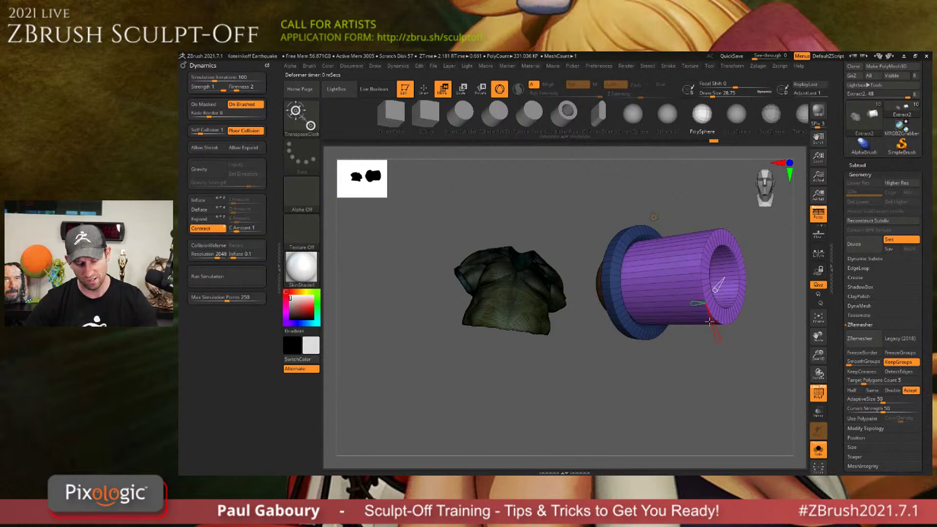
pyautogui.moveTo(701, 279)
pyautogui.mouseDown()
pyautogui.moveTo(718, 279)
pyautogui.moveTo(686, 280)
pyautogui.mouseUp()
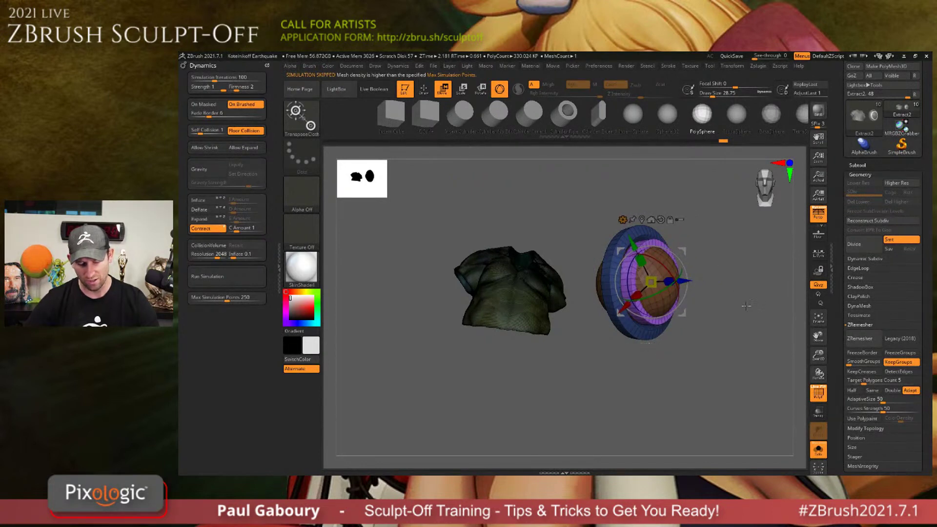
# Turn off the polyframe, return to Draw mode and subdivide the shirt together with the inserted primitives.
pyautogui.hotkey('shift', 'f')
pyautogui.moveTo(745, 305)
pyautogui.mouseDown()
pyautogui.moveTo(707, 346)
pyautogui.moveTo(724, 348)
pyautogui.moveTo(692, 325)
pyautogui.mouseUp()
pyautogui.press('q')
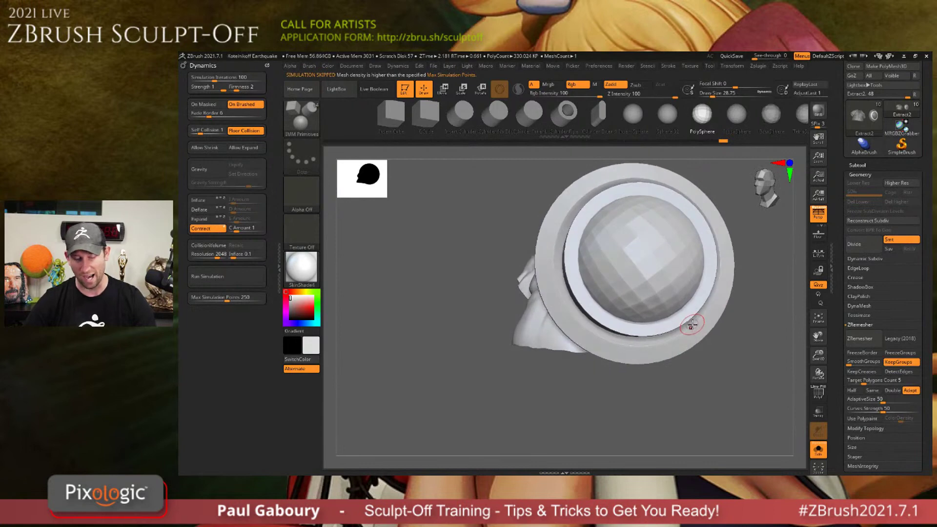
pyautogui.hotkey('ctrl', 'd')
pyautogui.moveTo(741, 298); pyautogui.dragTo(722, 313)
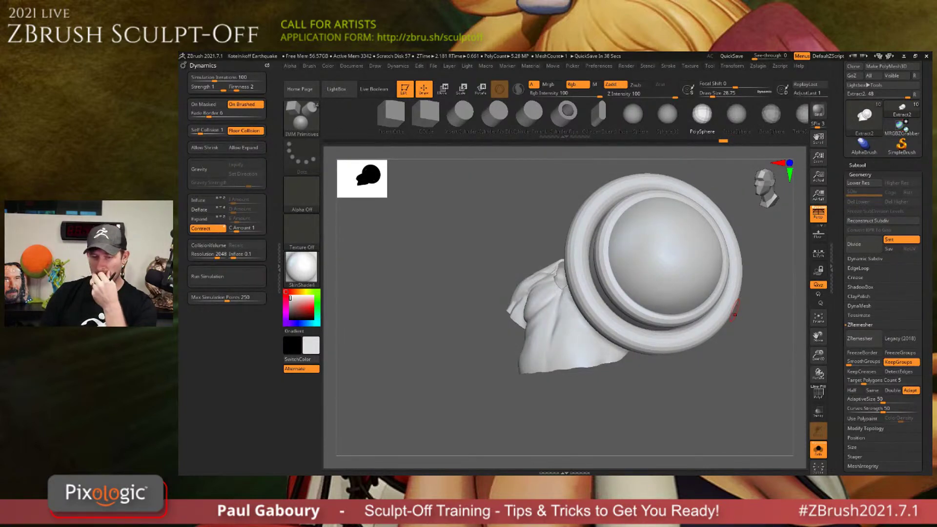
# Load the DemoSoldier tool from LightBox and show its polyframe.
pyautogui.press(',')
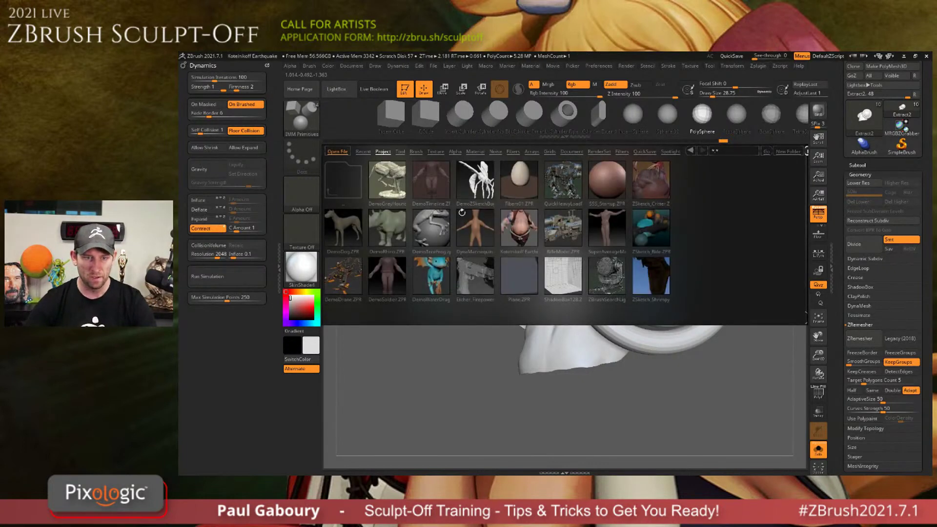
pyautogui.click(399, 151)
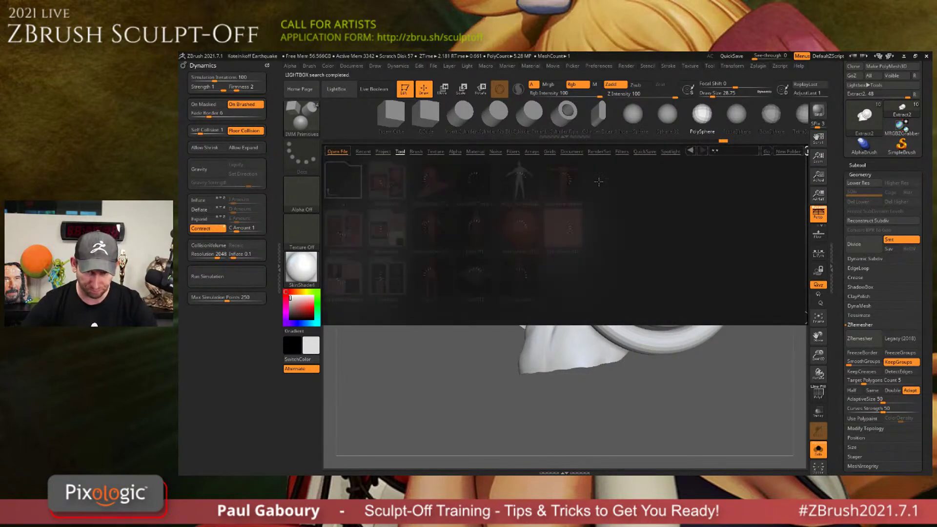
pyautogui.doubleClick(436, 237)
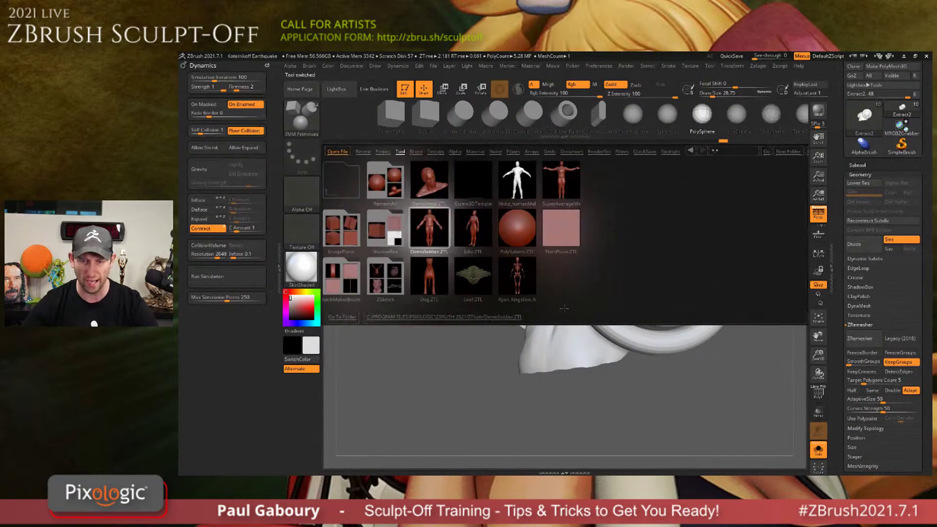
pyautogui.press(',')
pyautogui.keyDown('ctrl'); pyautogui.moveTo(751, 331); pyautogui.dragTo(606, 299, button='right'); pyautogui.keyUp('ctrl')
pyautogui.hotkey('shift', 'f')
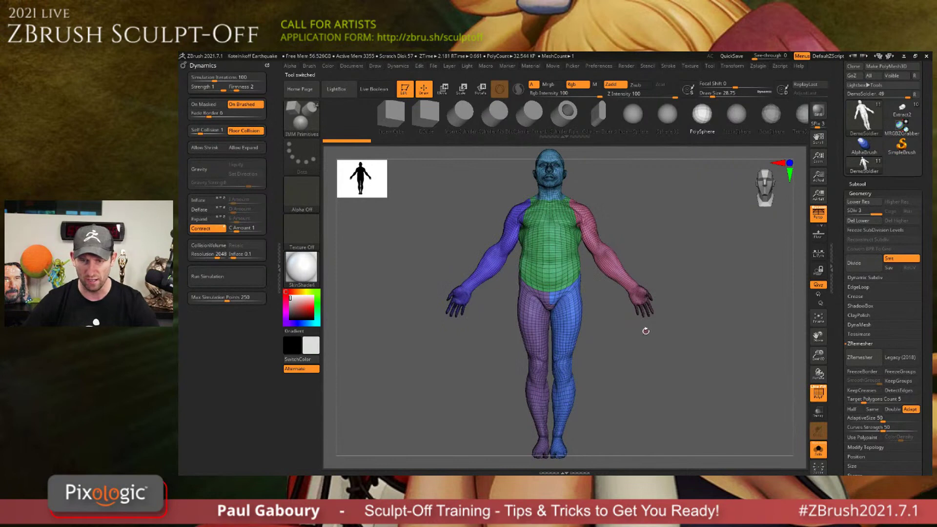
# Set the draw size to 254 and switch from the gizmo to the transpose line.
pyautogui.press('s')
pyautogui.moveTo(642, 337); pyautogui.dragTo(666, 340)
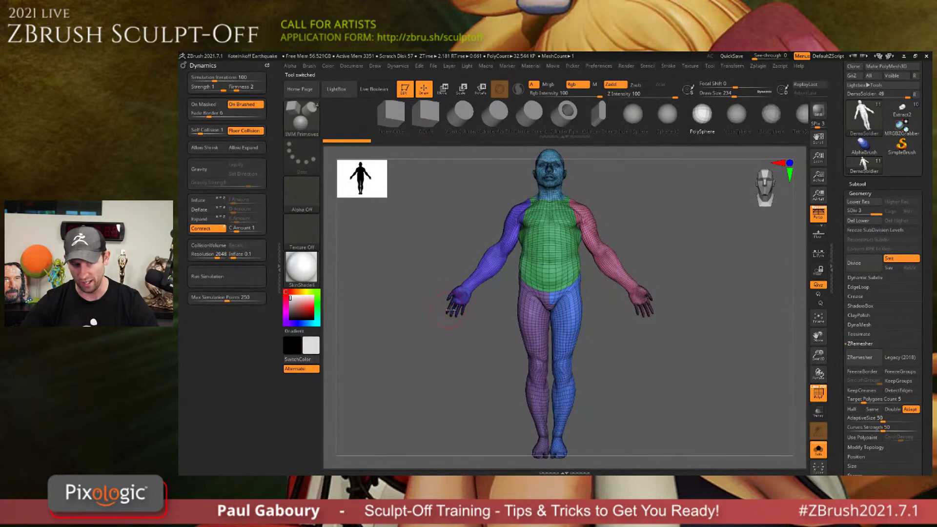
pyautogui.press('w')
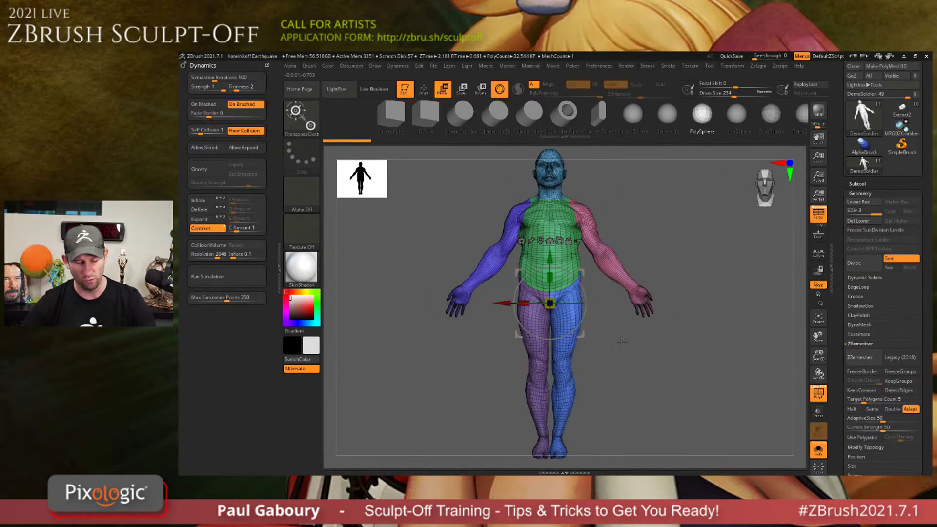
pyautogui.press('y')
# Topologically mask the body so only the outer part of the pink arm stays free, and set the transpose line to Rotate.
pyautogui.keyDown('alt'); pyautogui.moveTo(632, 234); pyautogui.dragTo(626, 287); pyautogui.keyUp('alt')
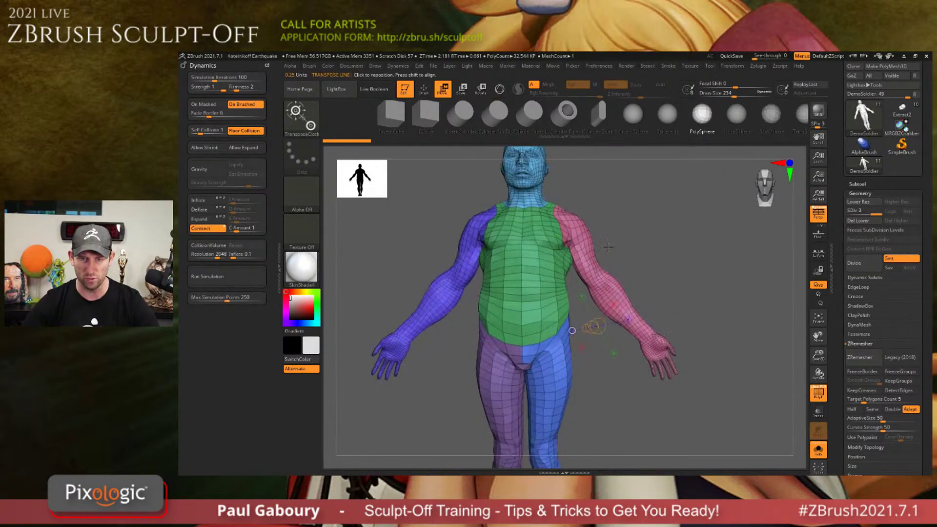
pyautogui.keyDown('ctrl'); pyautogui.moveTo(581, 240); pyautogui.dragTo(605, 281); pyautogui.keyUp('ctrl')
pyautogui.click(607, 297)
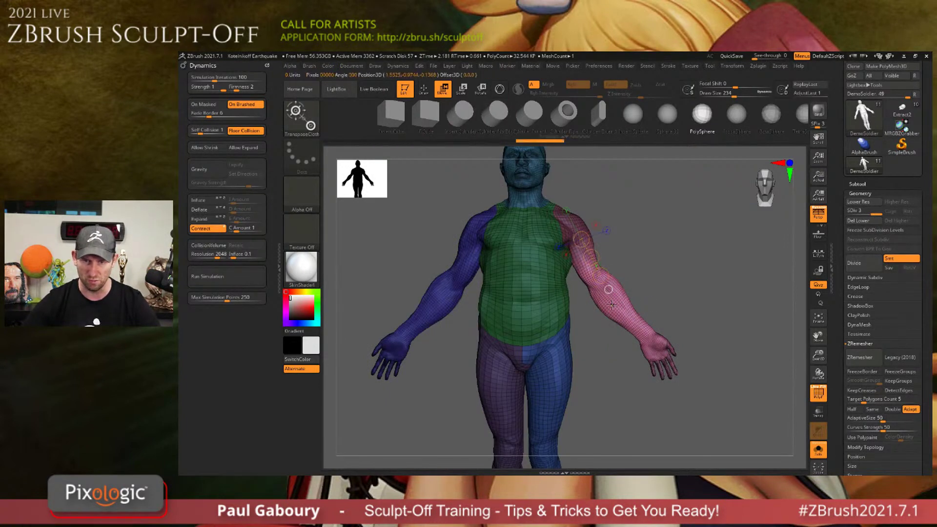
pyautogui.press('r')
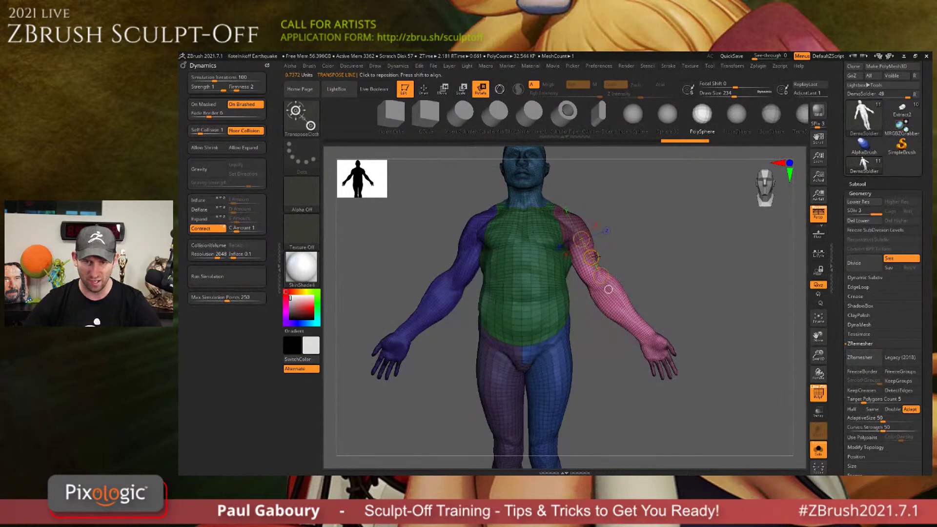
# Redraw the transpose line along the pink upper arm from the shoulder to the elbow.
pyautogui.moveTo(608, 290); pyautogui.dragTo(671, 269)
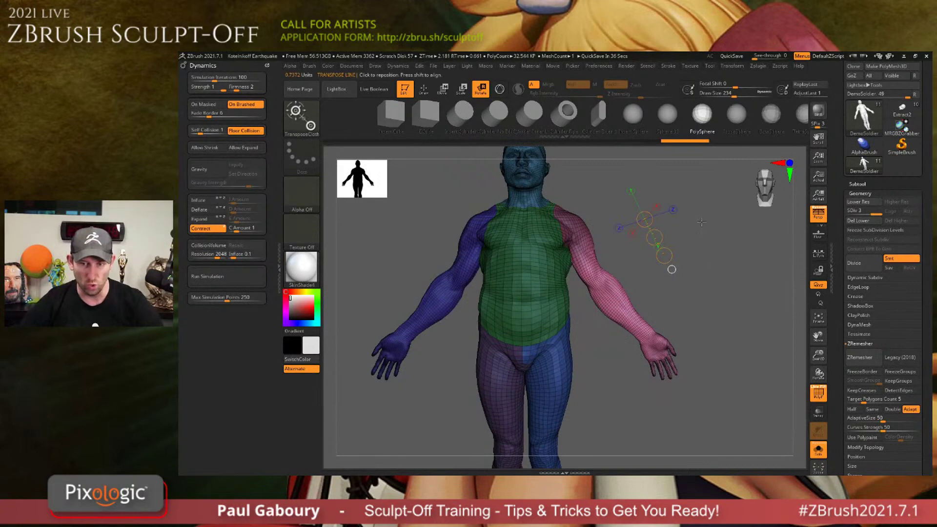
pyautogui.moveTo(677, 245); pyautogui.dragTo(600, 269)
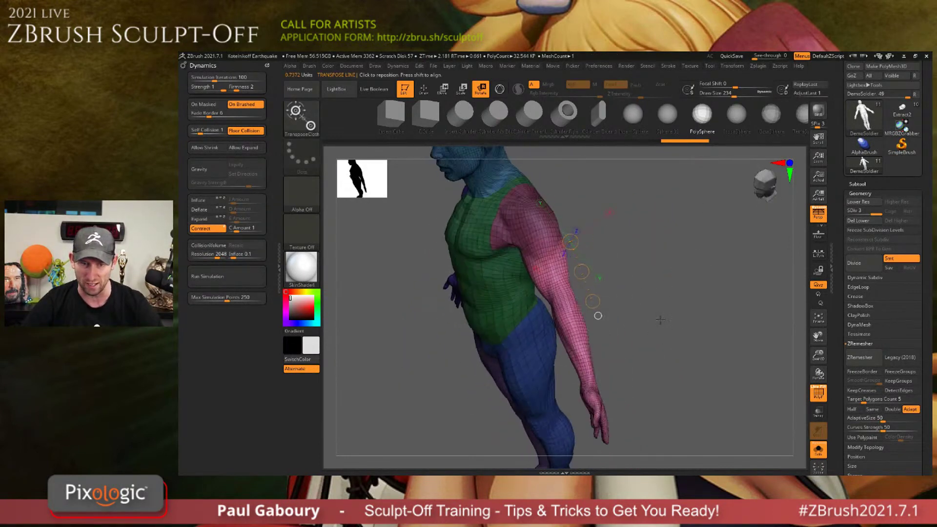
pyautogui.moveTo(533, 211)
pyautogui.mouseDown()
pyautogui.moveTo(568, 312)
pyautogui.moveTo(566, 301)
pyautogui.mouseUp()
pyautogui.moveTo(640, 297); pyautogui.dragTo(585, 293)
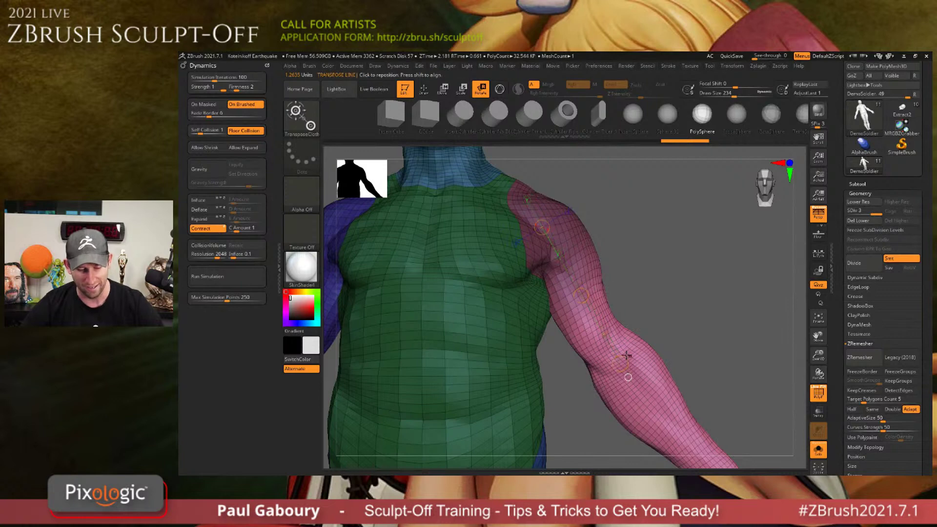
# Rotate the unmasked pink arm with the transpose line until the forearm is raised slightly above horizontal.
pyautogui.moveTo(620, 363); pyautogui.dragTo(630, 353)
pyautogui.hotkey('ctrl', 'z')
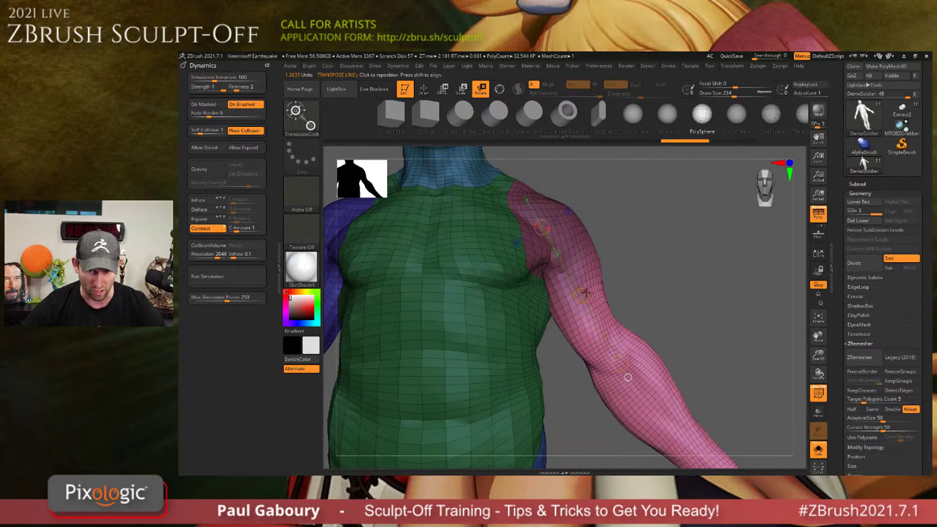
pyautogui.moveTo(585, 293); pyautogui.dragTo(628, 367)
pyautogui.moveTo(630, 365)
pyautogui.keyDown('ctrl'); pyautogui.mouseDown(button='right')
pyautogui.moveTo(710, 318)
pyautogui.moveTo(696, 268)
pyautogui.mouseUp(button='right'); pyautogui.keyUp('ctrl')
pyautogui.moveTo(620, 347)
pyautogui.mouseDown()
pyautogui.moveTo(663, 317)
pyautogui.moveTo(663, 211)
pyautogui.moveTo(659, 293)
pyautogui.moveTo(568, 347)
pyautogui.moveTo(663, 280)
pyautogui.moveTo(670, 251)
pyautogui.mouseUp()
# Return to Draw mode, frame the posed figure and clear the mask.
pyautogui.press('q')
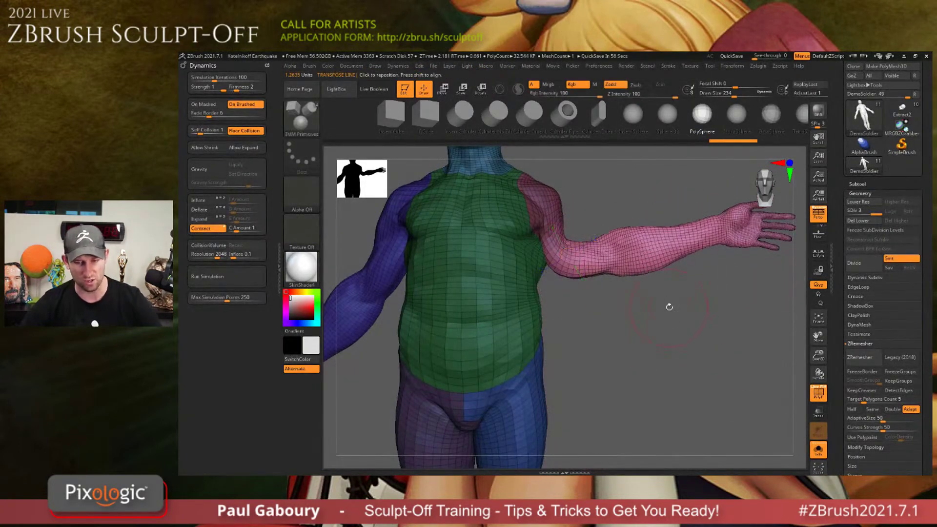
pyautogui.press('f')
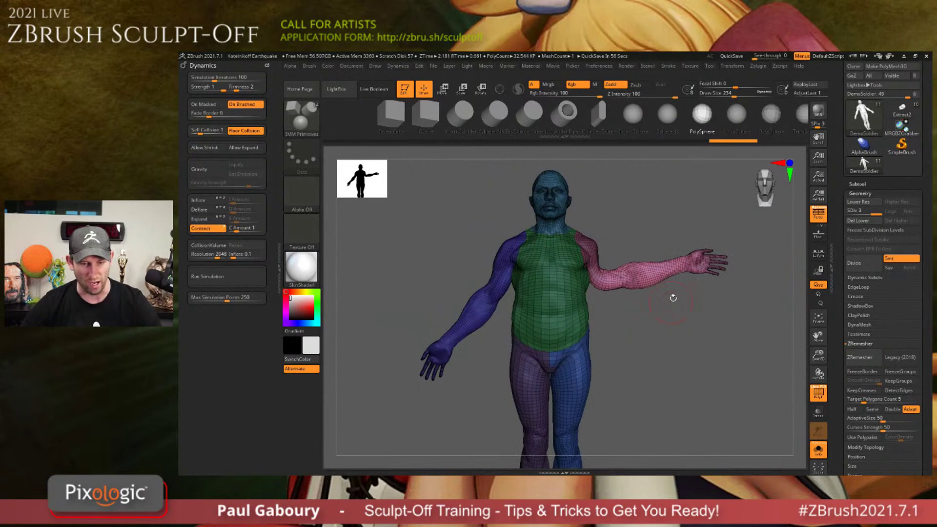
pyautogui.keyDown('ctrl'); pyautogui.click(405, 264); pyautogui.keyUp('ctrl')
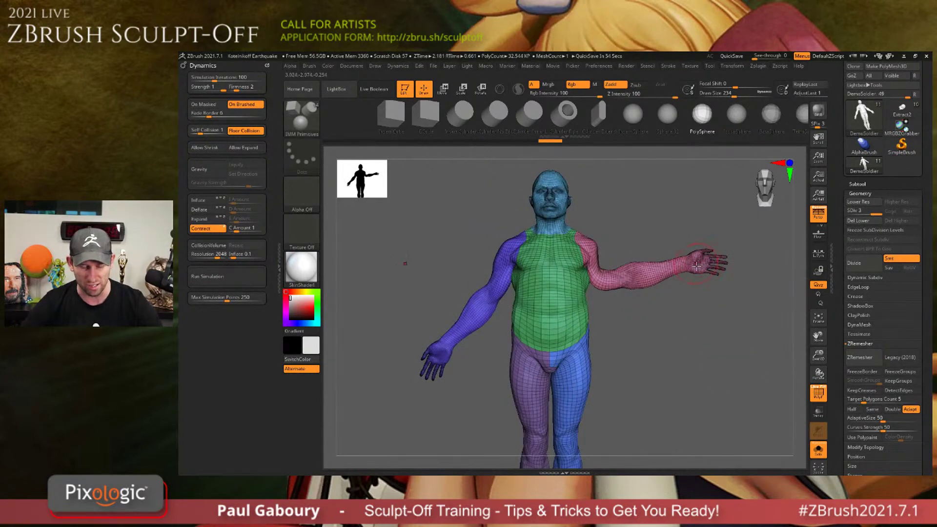
# Reduce the draw size to about 116 and choose the ClayBuildup brush.
pyautogui.press('s')
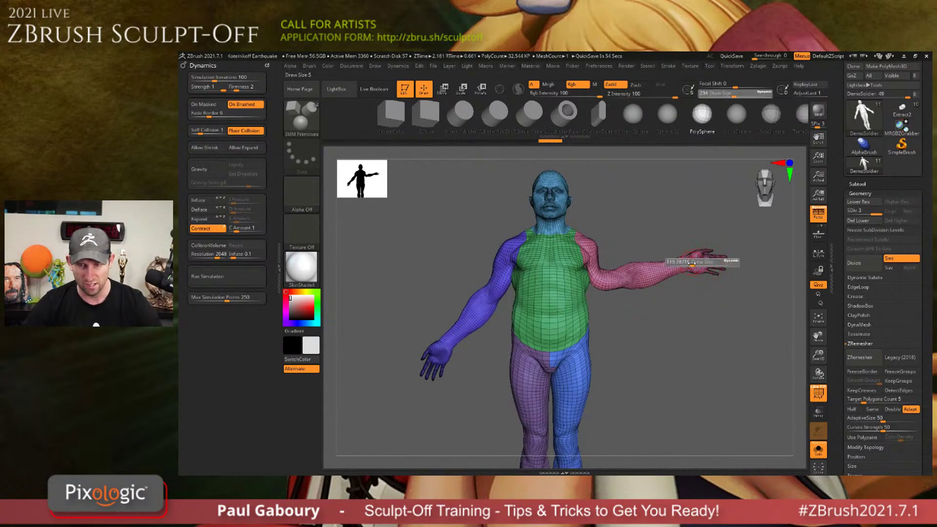
pyautogui.press('b')
pyautogui.press('c')
pyautogui.press('b')
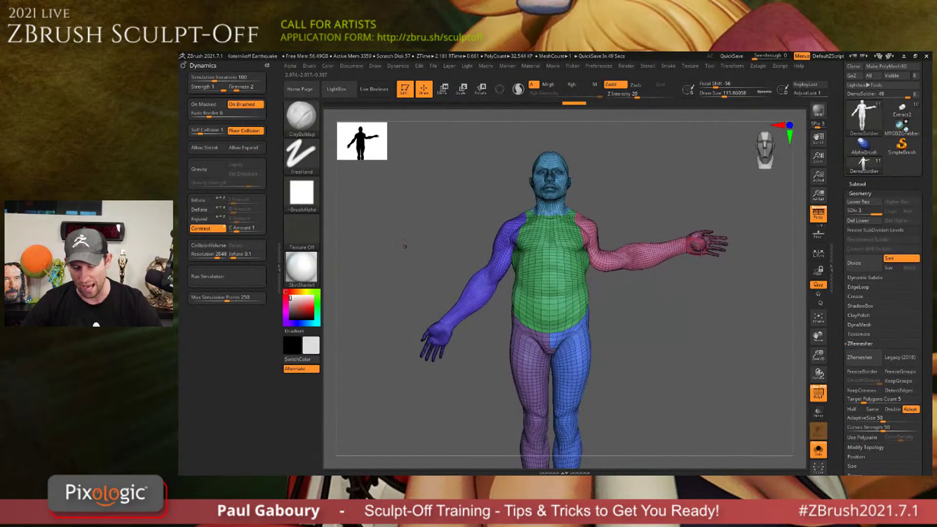
# Change the masking brush from MaskLasso to MaskPen.
pyautogui.press('ctrl')
pyautogui.press('ctrl')
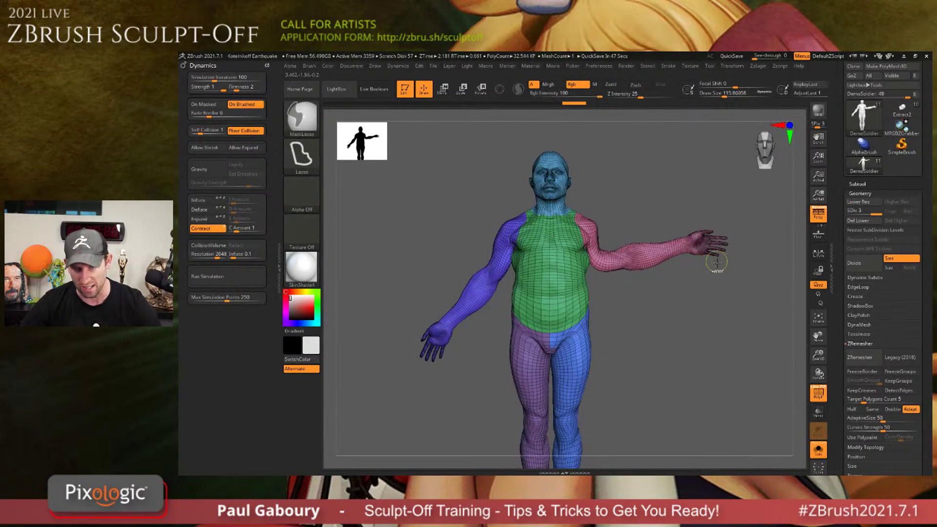
pyautogui.keyDown('ctrl'); pyautogui.click(301, 117); pyautogui.keyUp('ctrl')
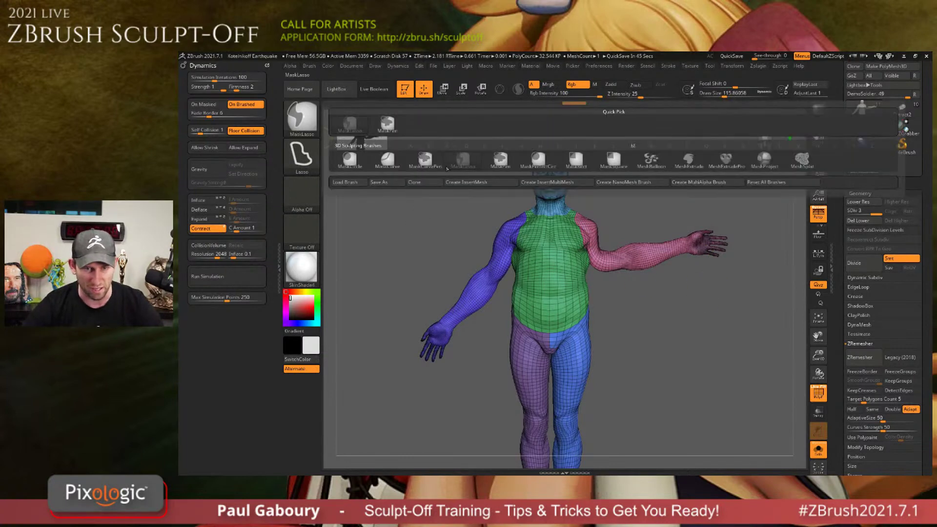
pyautogui.keyDown('ctrl'); pyautogui.click(500, 159); pyautogui.keyUp('ctrl')
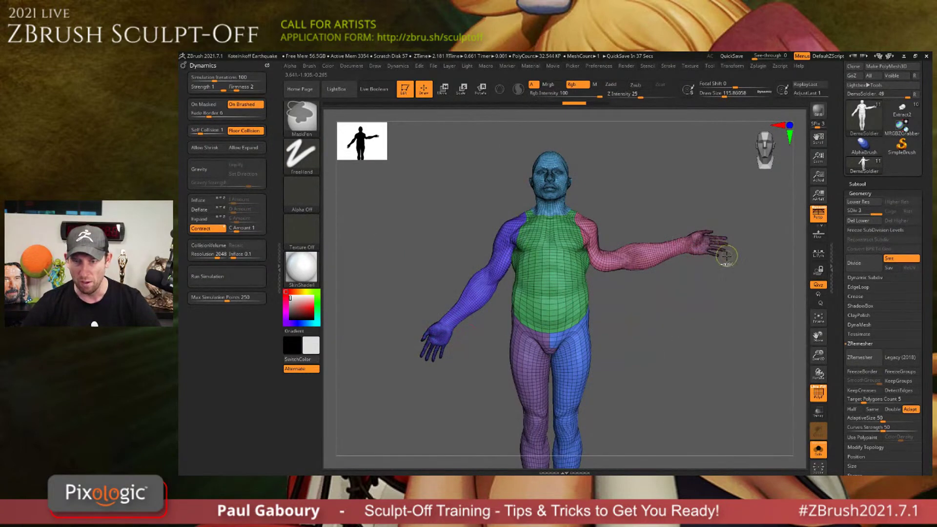
pyautogui.keyDown('ctrl'); pyautogui.click(675, 295); pyautogui.keyUp('ctrl')
pyautogui.keyDown('ctrl'); pyautogui.moveTo(676, 295); pyautogui.dragTo(673, 295); pyautogui.keyUp('ctrl')
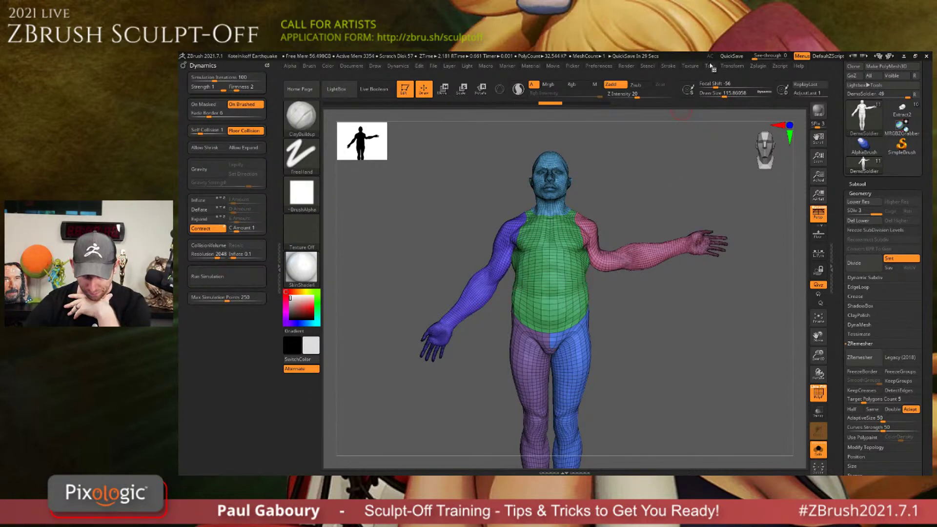
# Turn on Posable Symmetry for the posed figure and paint a mask over both hands.
pyautogui.click(731, 66)
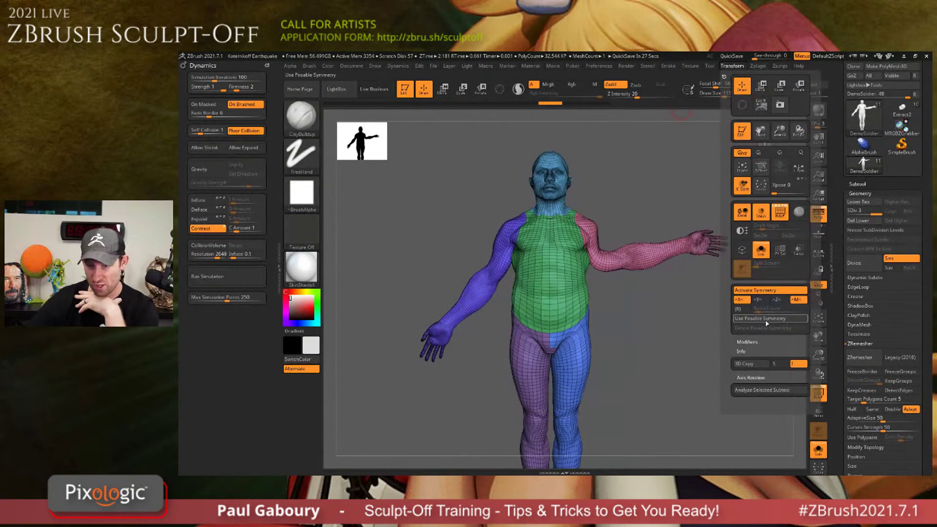
pyautogui.click(778, 320)
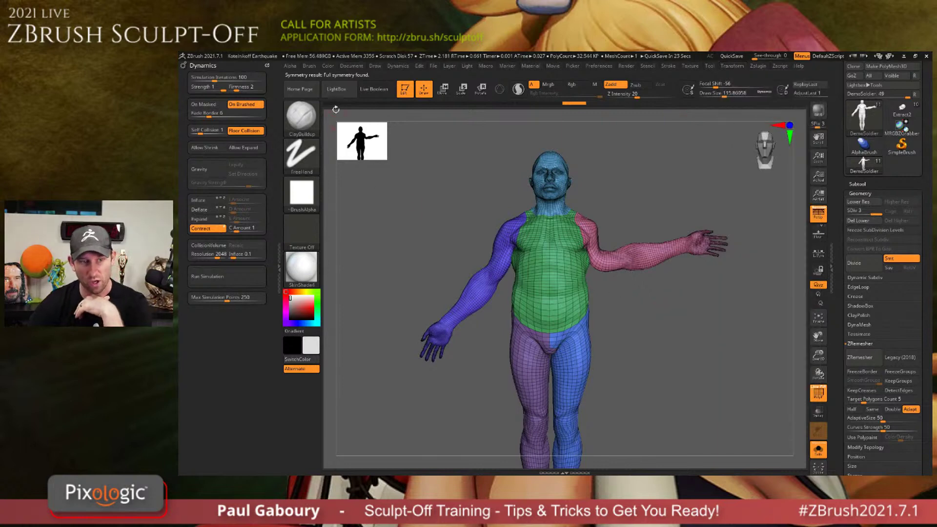
pyautogui.press('shift')
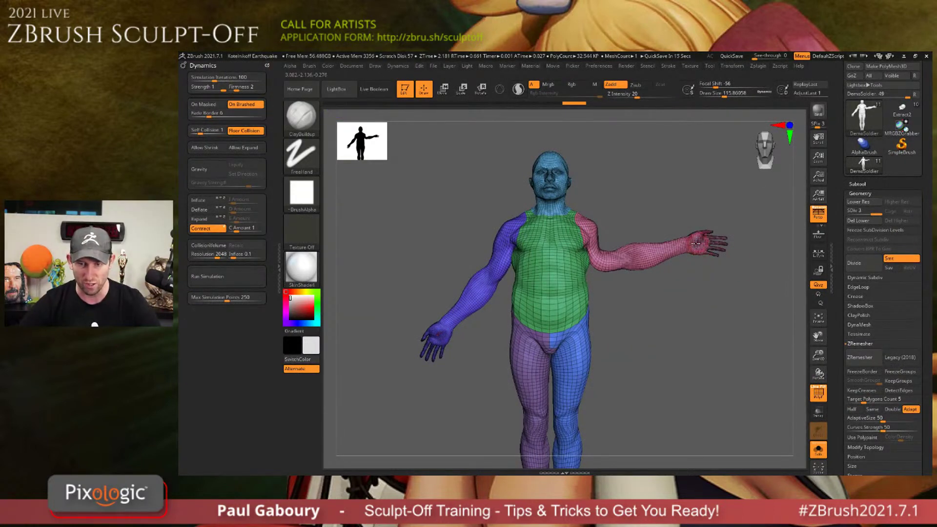
pyautogui.moveTo(699, 242)
pyautogui.keyDown('ctrl'); pyautogui.mouseDown()
pyautogui.moveTo(715, 238)
pyautogui.moveTo(710, 248)
pyautogui.moveTo(689, 242)
pyautogui.mouseUp(); pyautogui.keyUp('ctrl')
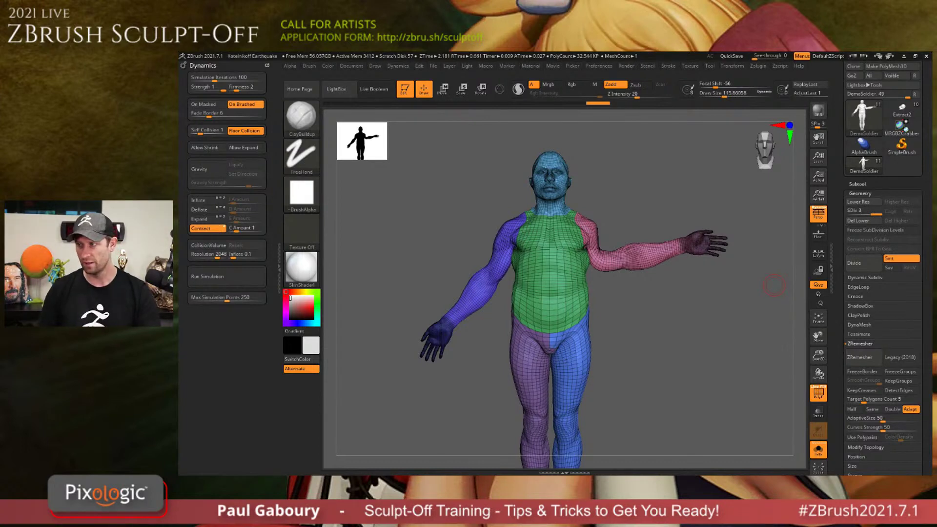
# Switch to the browser and look over the 2021 ZBrush Live Sculpt-Off announcement on ZBrushCentral.
pyautogui.hotkey('alt', 'Tab')
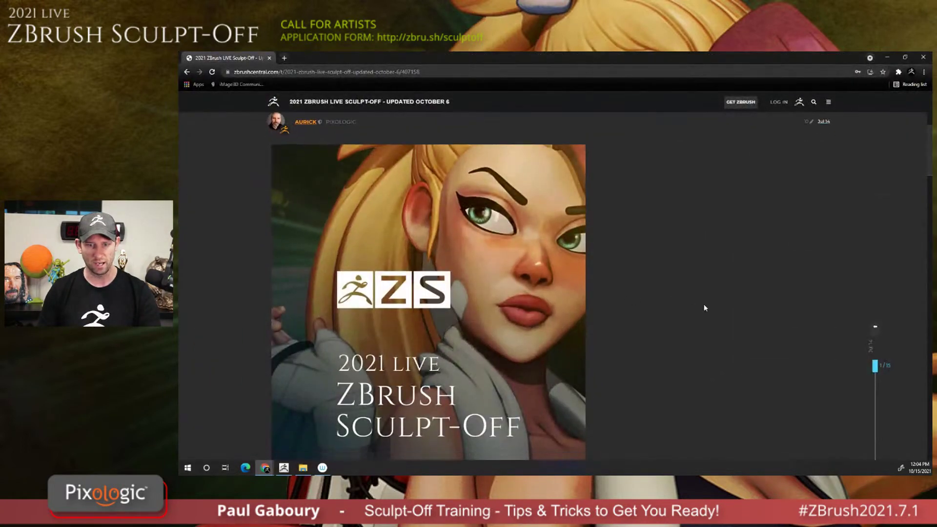
pyautogui.scroll(-10, 704, 307)
pyautogui.scroll(15, 697, 314)
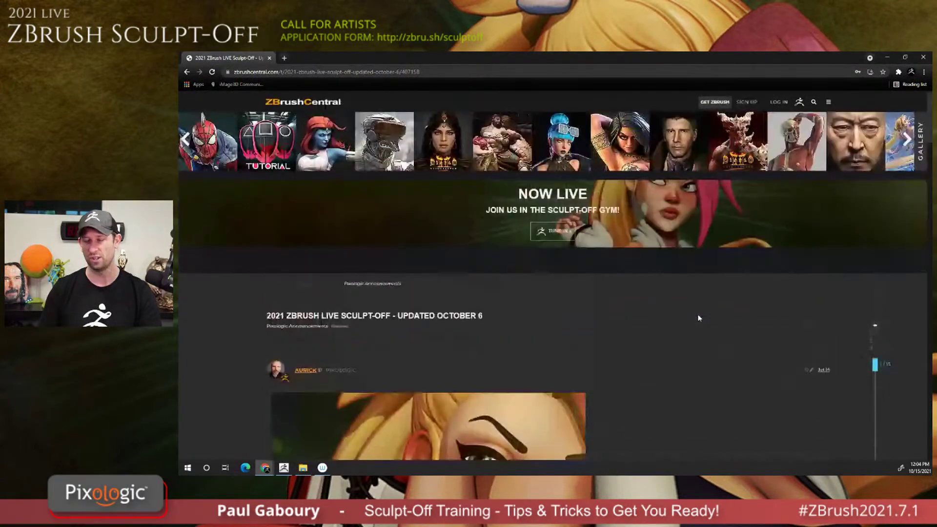
pyautogui.scroll(-5, 369, 355)
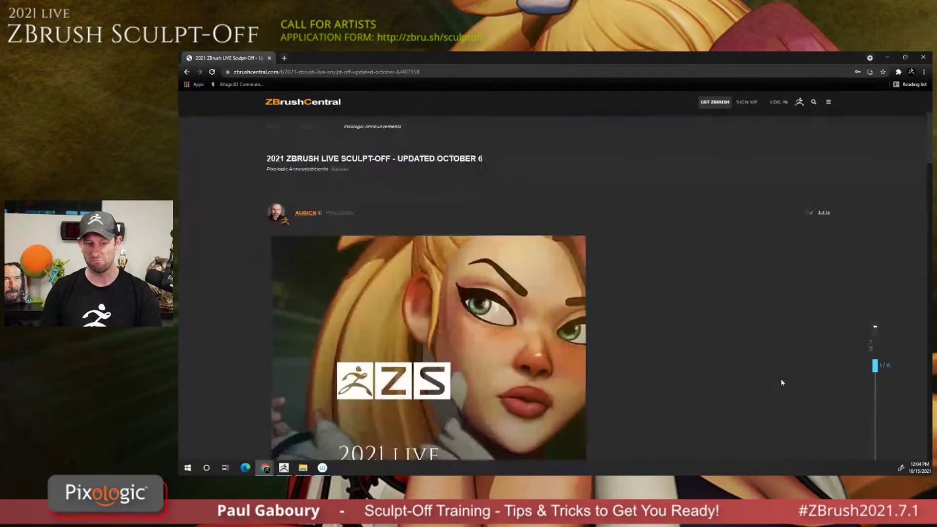
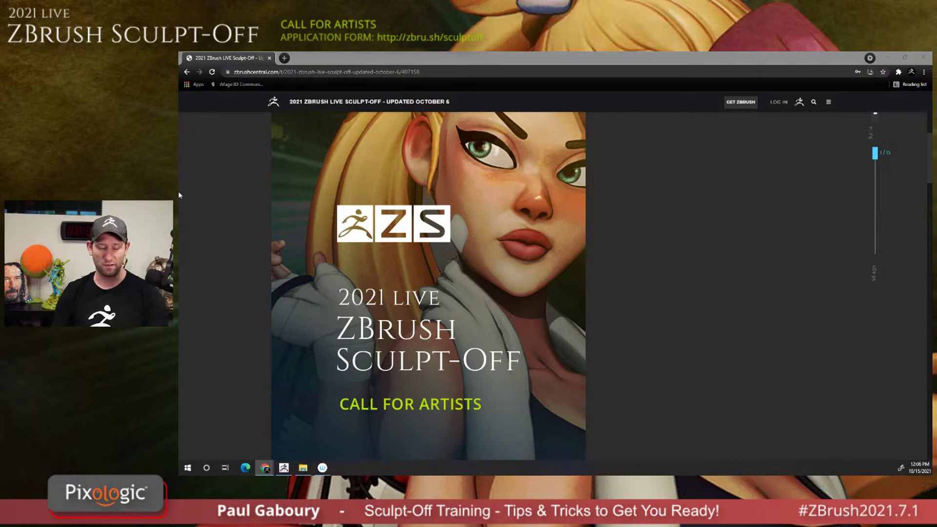
# Switch back to ZBrush and examine the tablet sensitivity settings in the preferences.
pyautogui.hotkey('alt', 'Tab')
pyautogui.click(706, 209)
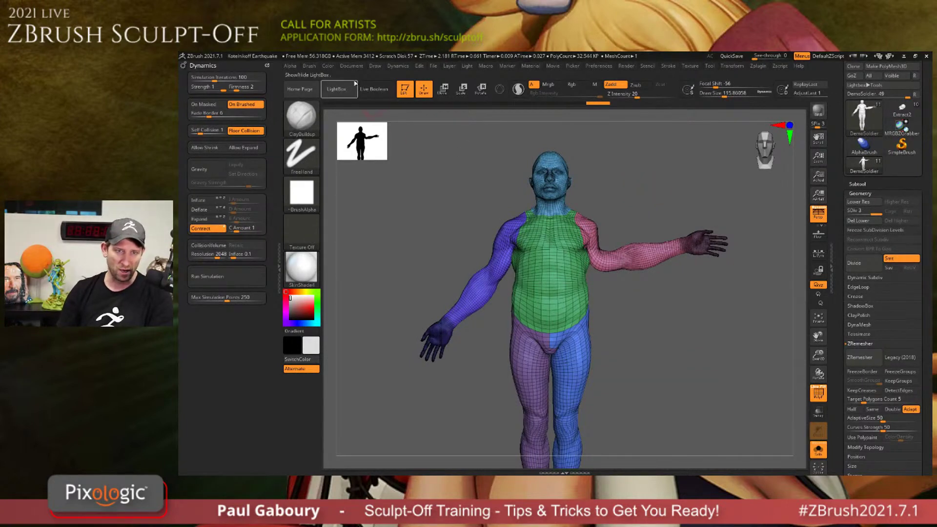
pyautogui.click(599, 66)
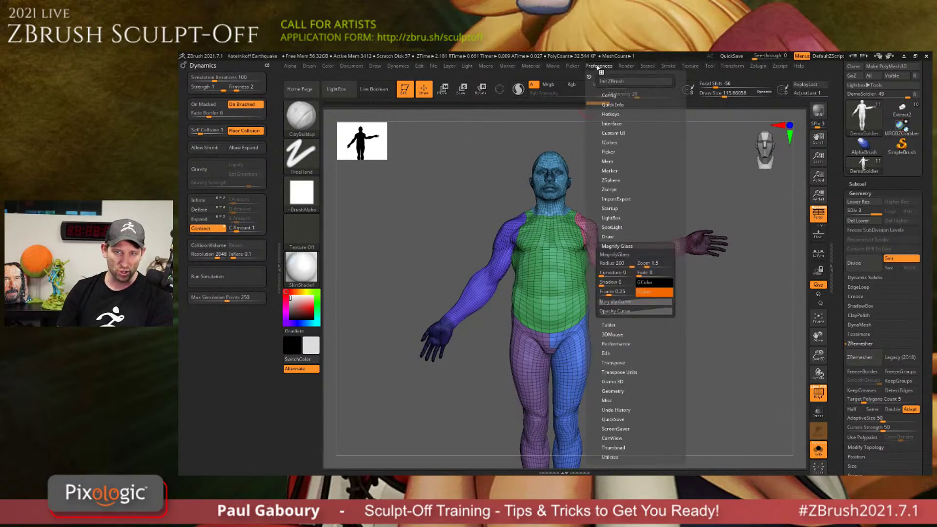
pyautogui.click(637, 245)
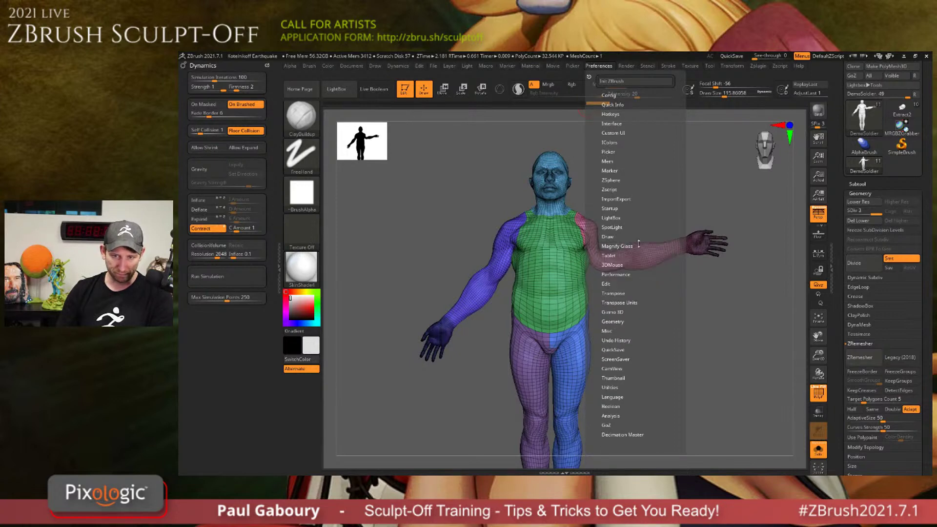
pyautogui.click(634, 255)
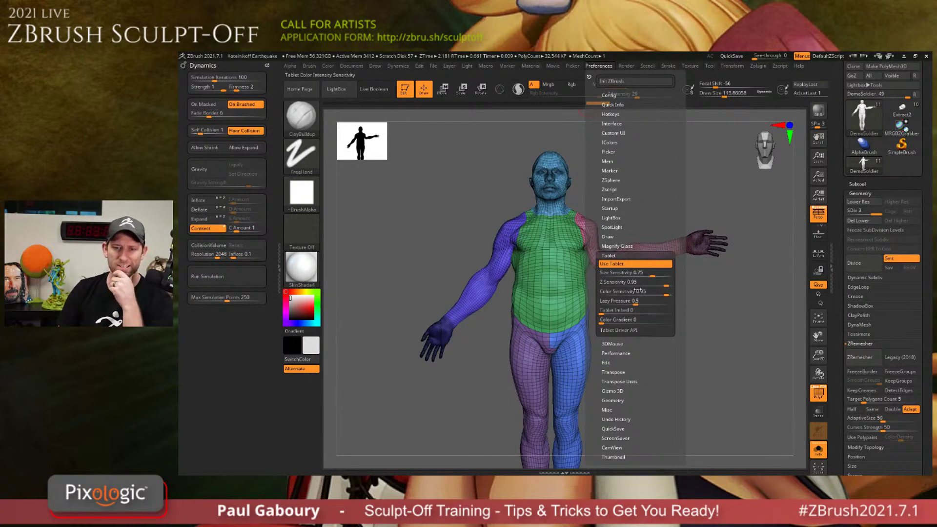
pyautogui.click(634, 301)
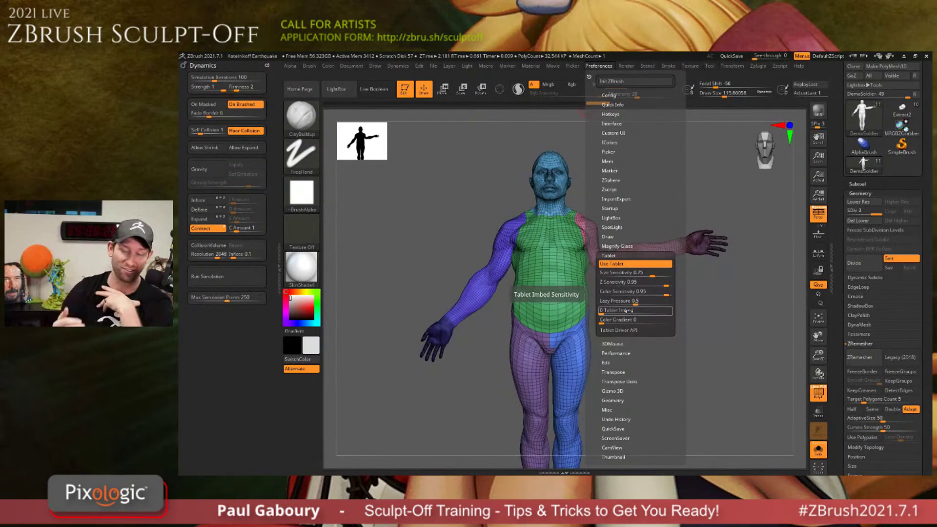
pyautogui.click(613, 255)
pyautogui.click(613, 255)
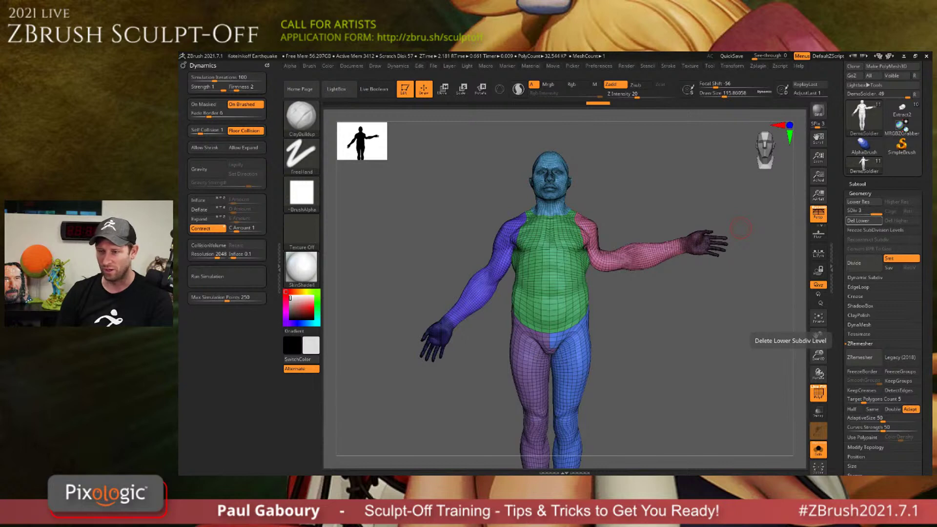
# Find the Wacom Professional Service in the Windows Services list, check its stop and restart options, and return to ZBrush.
pyautogui.moveTo(392, 82); pyautogui.dragTo(497, 161)
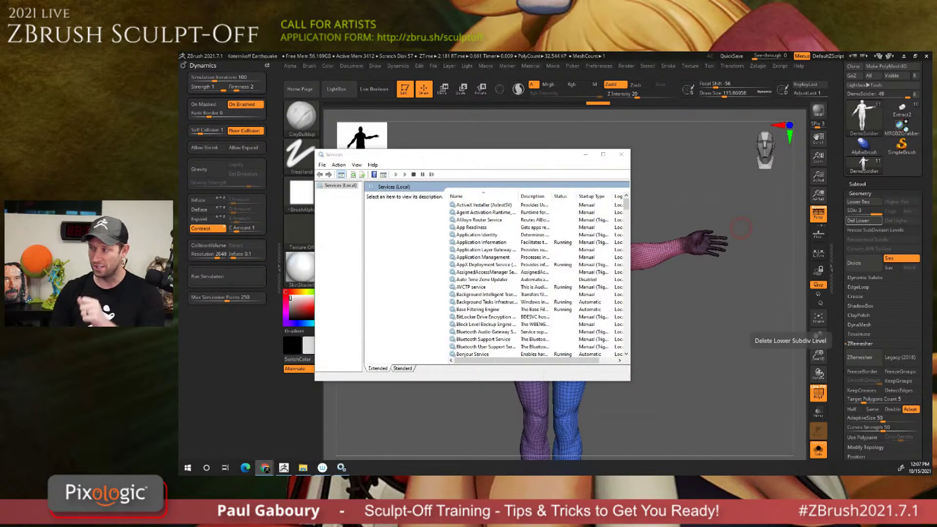
pyautogui.scroll(-20, 494, 268)
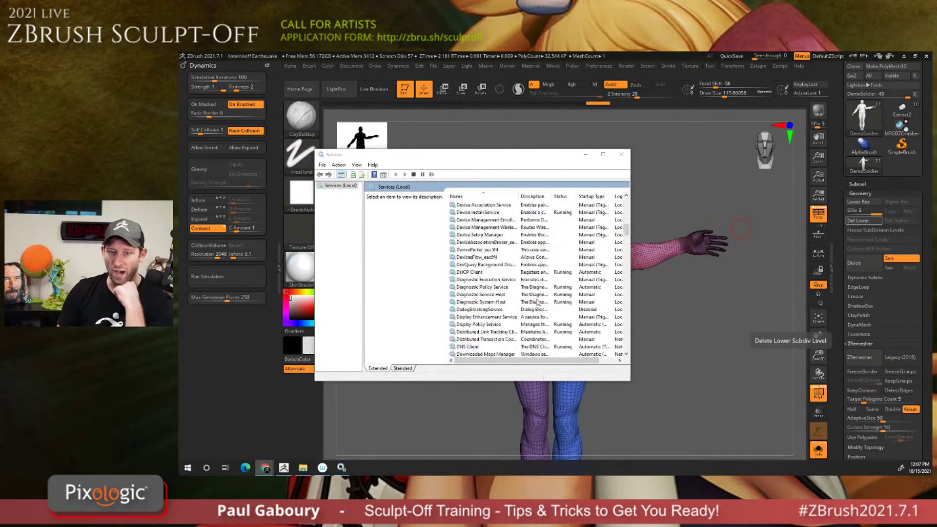
pyautogui.moveTo(624, 272); pyautogui.dragTo(632, 390)
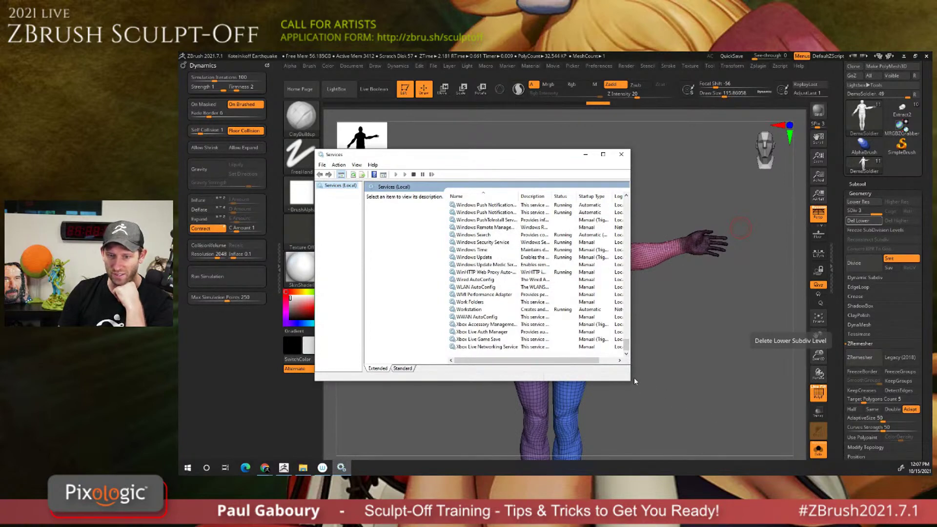
pyautogui.moveTo(634, 381); pyautogui.dragTo(696, 413)
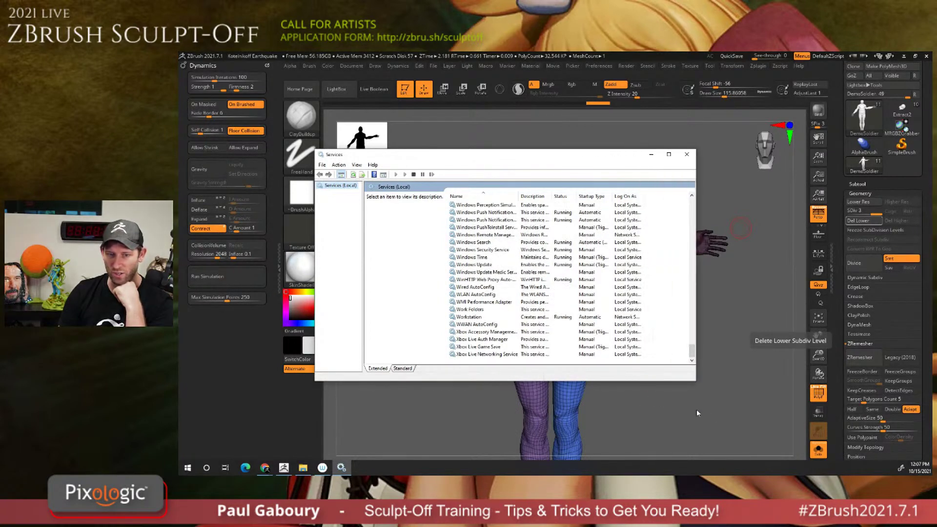
pyautogui.scroll(7, 653, 295)
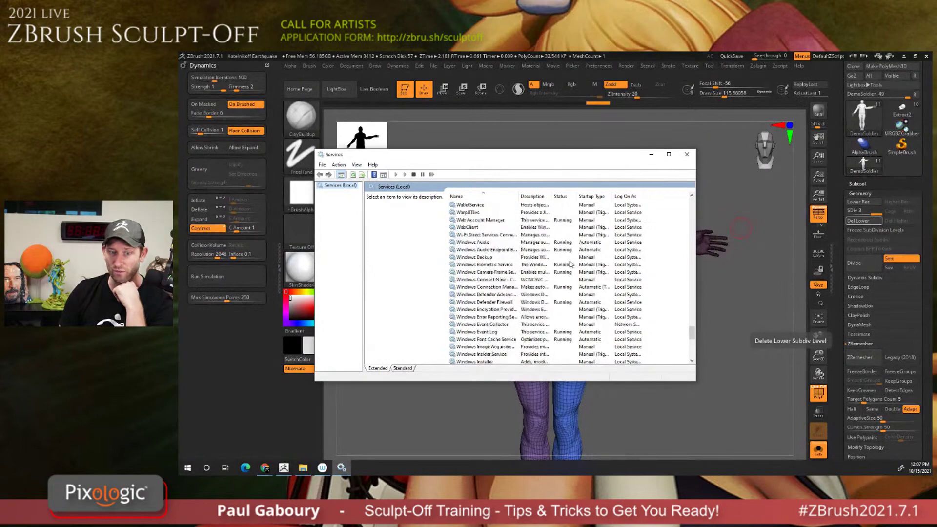
pyautogui.scroll(1, 570, 264)
pyautogui.scroll(1, 569, 264)
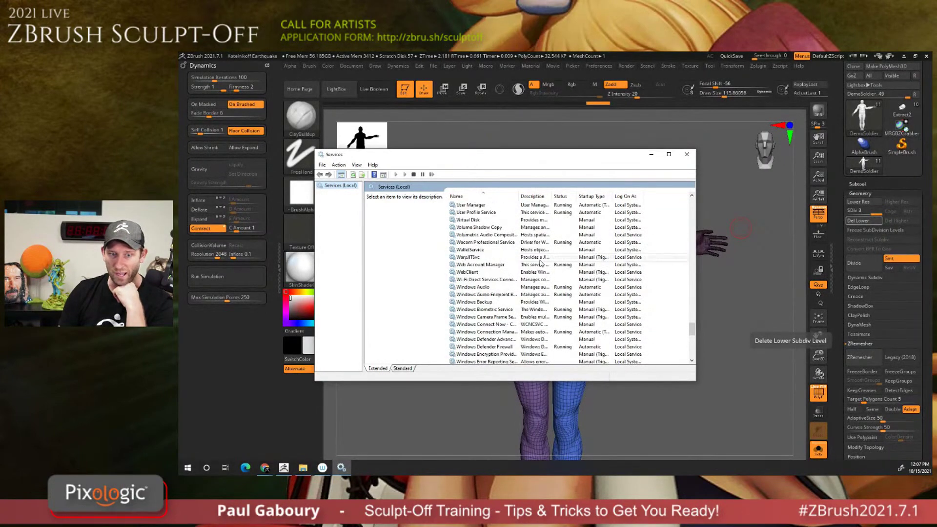
pyautogui.click(495, 242)
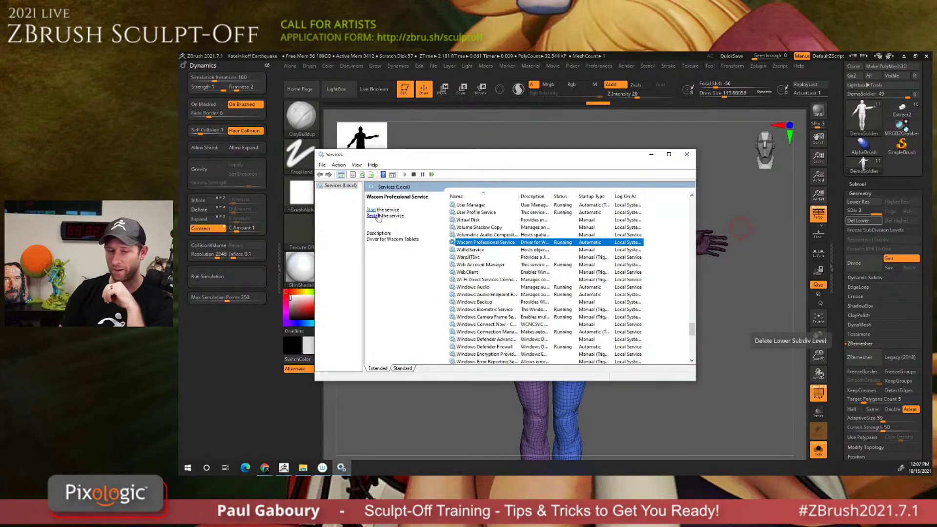
pyautogui.click(687, 154)
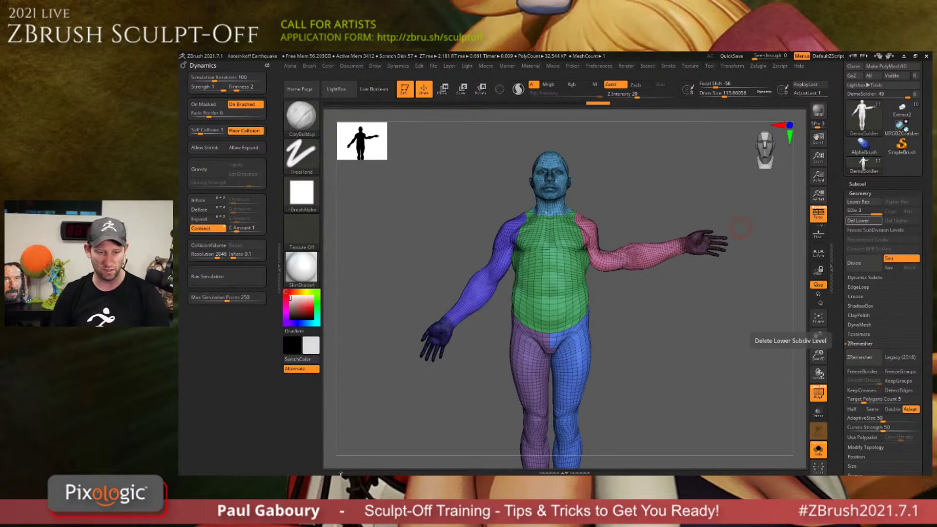
pyautogui.press('super')
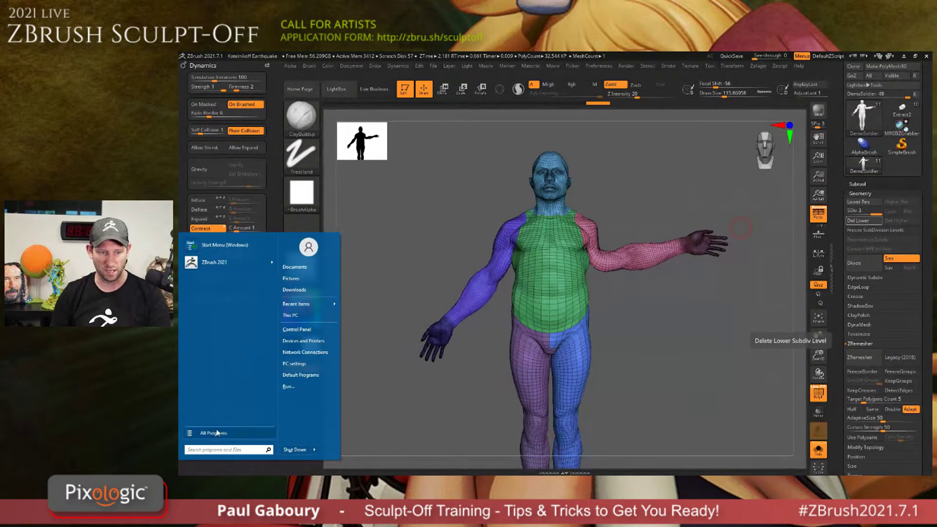
pyautogui.press('Escape')
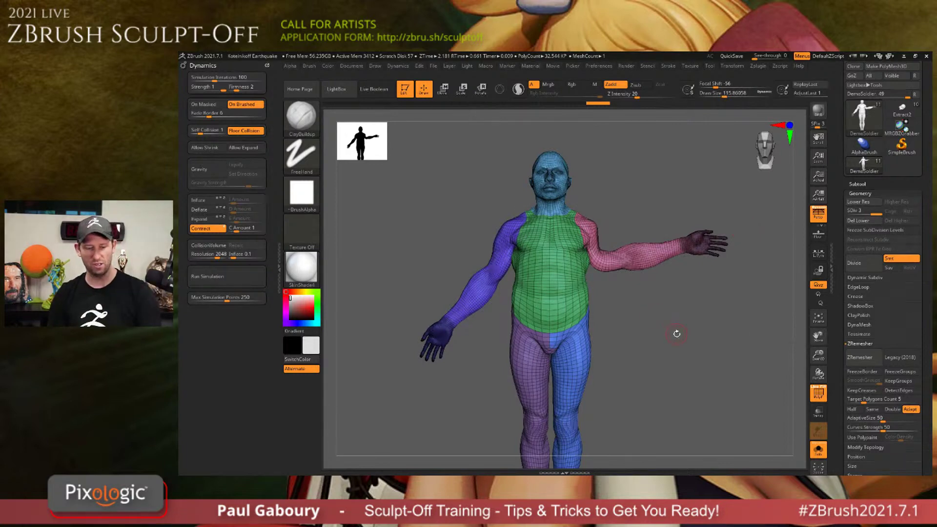
# Select the IMM Primitives insert brush and switch to the Gizmo for moving the figure.
pyautogui.press('b')
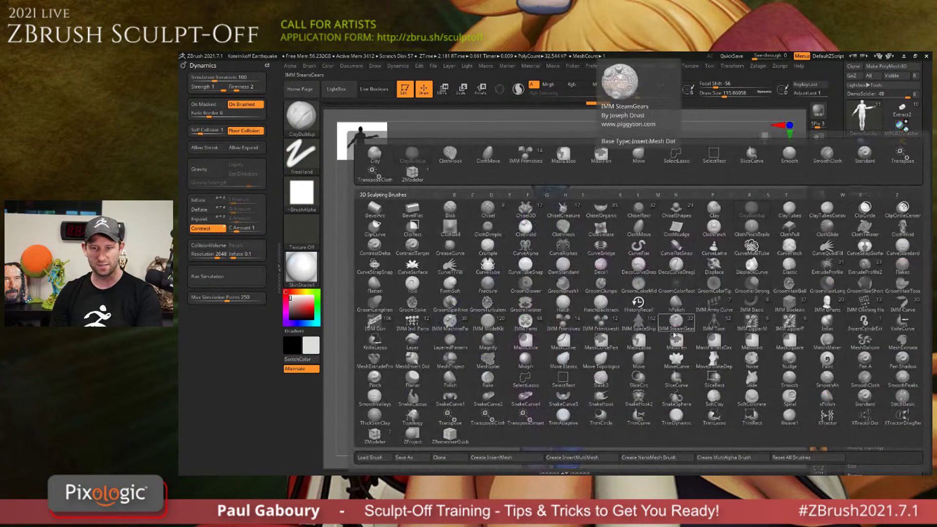
pyautogui.press('i')
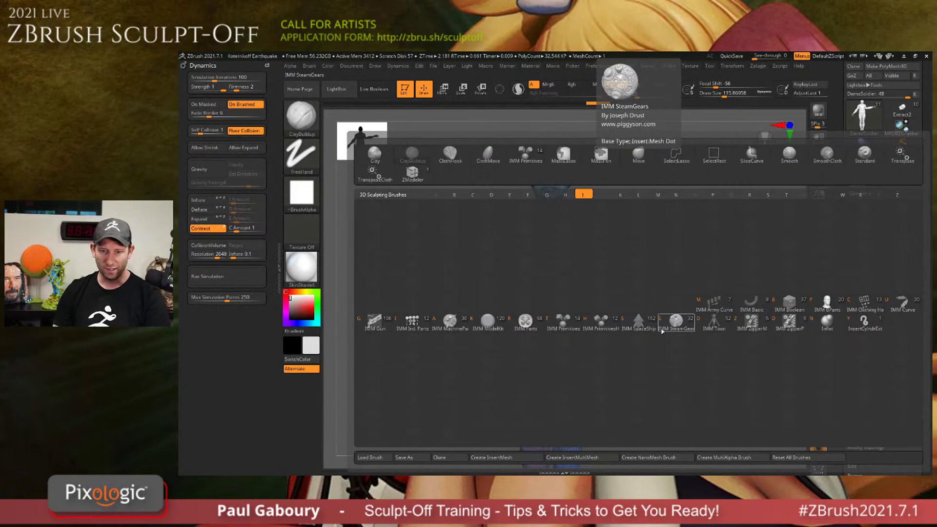
pyautogui.click(601, 324)
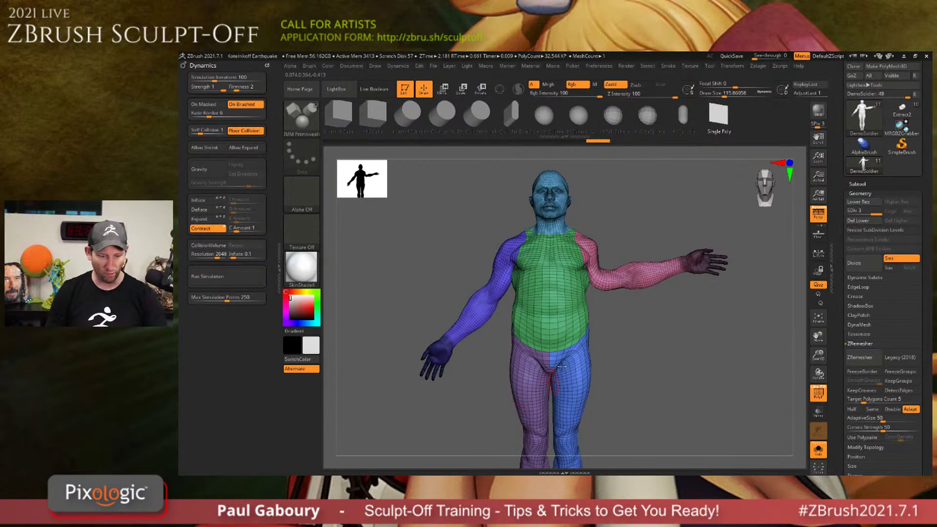
pyautogui.press('w')
pyautogui.press('y')
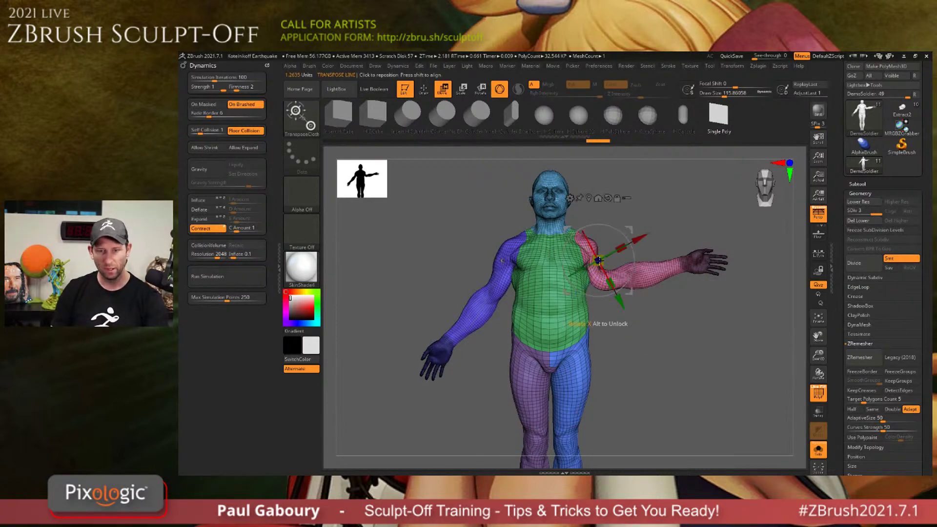
pyautogui.click(571, 195)
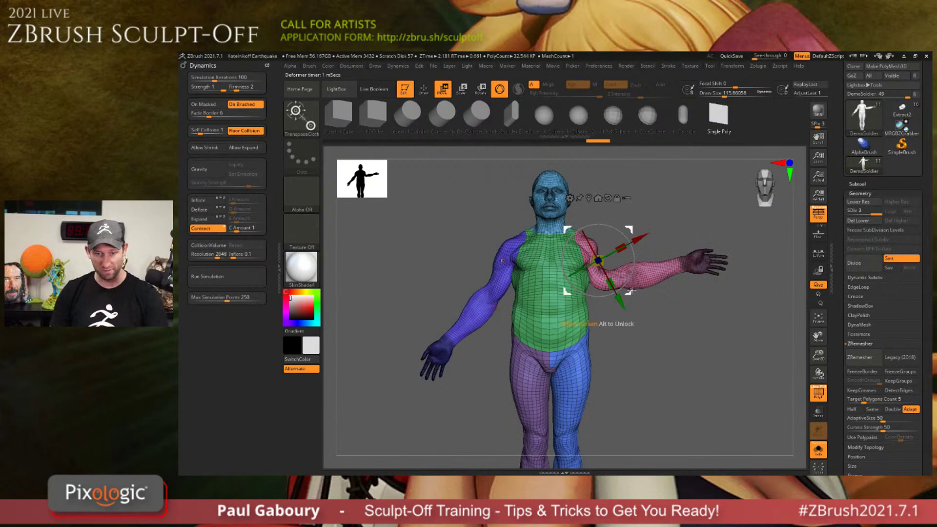
pyautogui.keyDown('alt'); pyautogui.moveTo(665, 226); pyautogui.dragTo(664, 267); pyautogui.keyUp('alt')
pyautogui.hotkey('ctrl', 'shift', 'z')
pyautogui.hotkey('ctrl', 'shift', 'z')
pyautogui.hotkey('ctrl', 'shift', 'z')
pyautogui.hotkey('ctrl', 'shift', 'z')
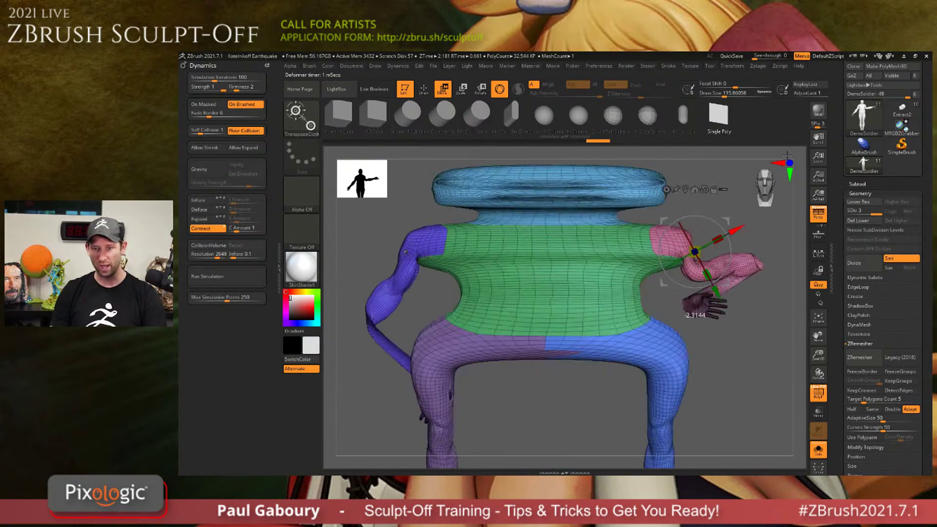
pyautogui.hotkey('ctrl', 'z')
pyautogui.hotkey('ctrl', 'z')
pyautogui.hotkey('ctrl', 'z')
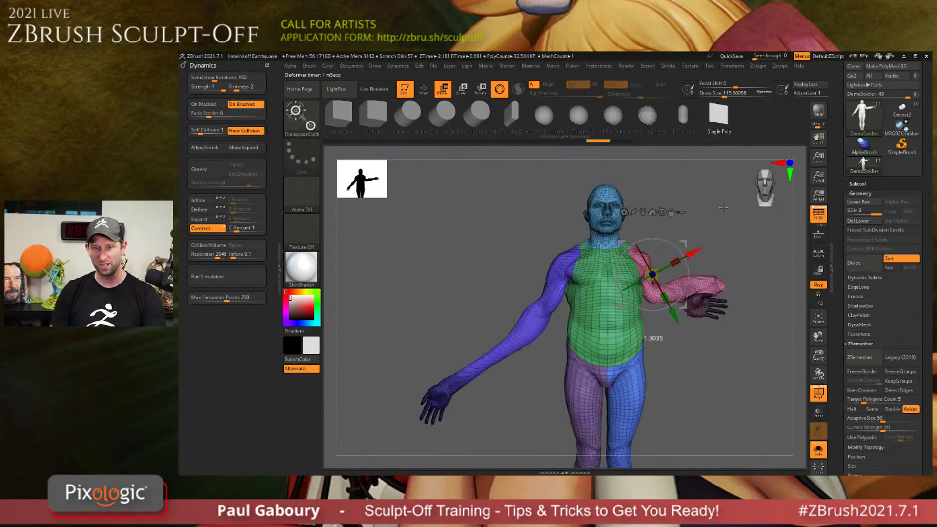
pyautogui.hotkey('ctrl', 'shift', 'z')
pyautogui.hotkey('ctrl', 'shift', 'z')
pyautogui.hotkey('ctrl', 'shift', 'z')
# Reposition the Gizmo in the empty space beside the figure's head without moving the figure.
pyautogui.keyDown('alt'); pyautogui.moveTo(657, 272); pyautogui.dragTo(829, 180); pyautogui.keyUp('alt')
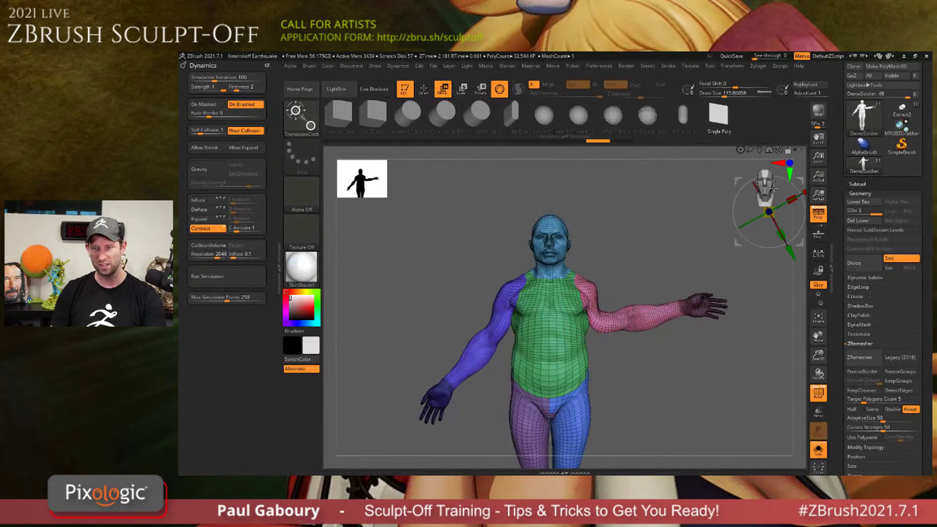
pyautogui.keyDown('alt'); pyautogui.moveTo(752, 243); pyautogui.dragTo(660, 286); pyautogui.keyUp('alt')
pyautogui.moveTo(678, 253)
pyautogui.mouseDown()
pyautogui.moveTo(681, 227)
pyautogui.moveTo(690, 271)
pyautogui.moveTo(691, 219)
pyautogui.moveTo(680, 222)
pyautogui.mouseUp()
pyautogui.hotkey('ctrl', 'z')
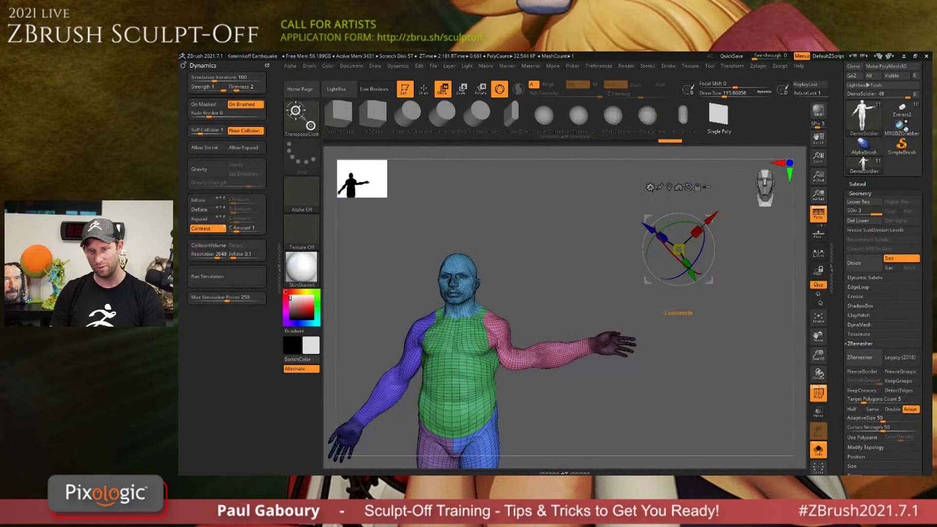
# Try to insert a Cylinder 3D primitive through the Gizmo, and delete the figure's lower subdivision levels.
pyautogui.click(651, 187)
pyautogui.click(662, 190)
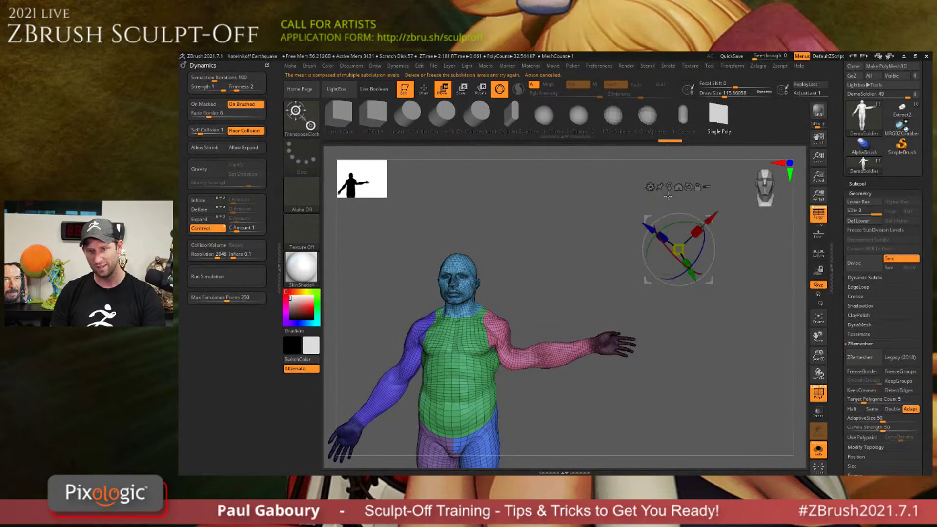
pyautogui.click(868, 220)
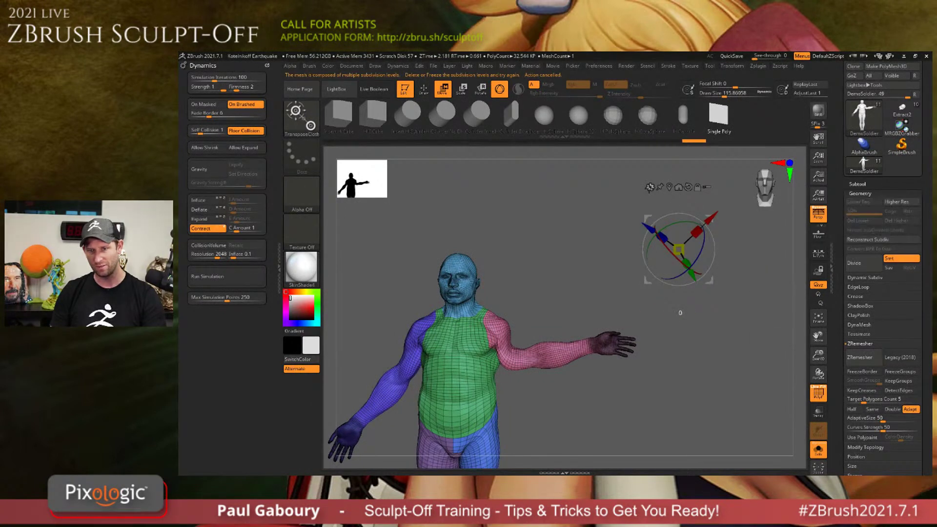
# Replace the unmasked figure with a Cylinder 3D primitive and undo the replacement.
pyautogui.click(650, 187)
pyautogui.click(662, 190)
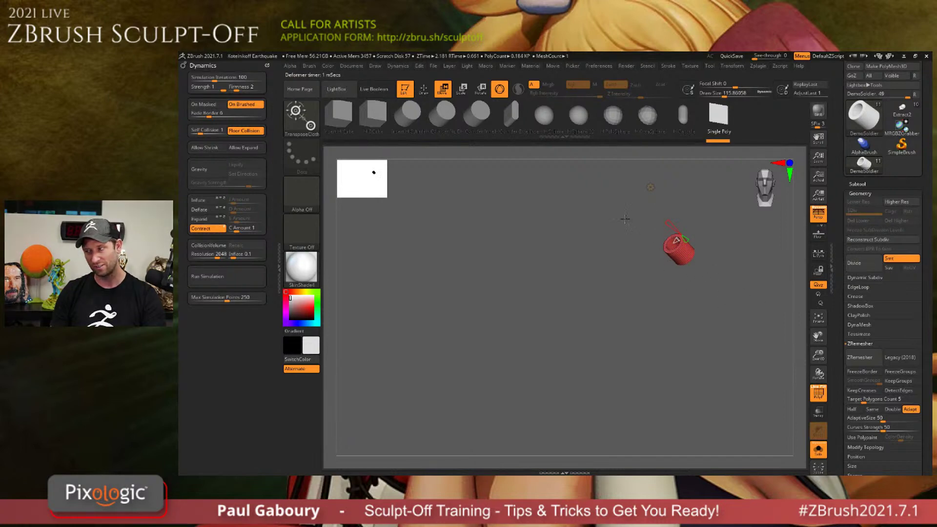
pyautogui.hotkey('ctrl', 'z')
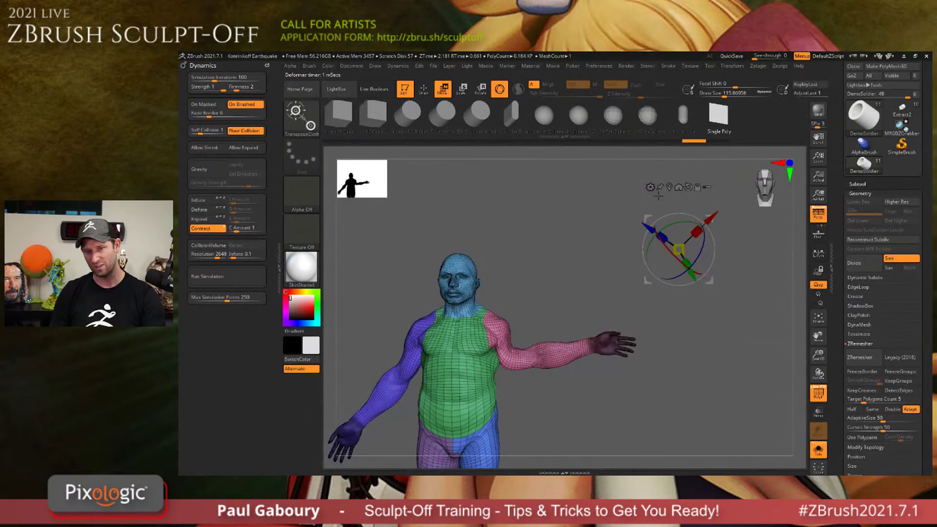
# Replace the unmasked figure with a PolyPlane, adjust the plane's divisions, and undo these changes.
pyautogui.click(650, 187)
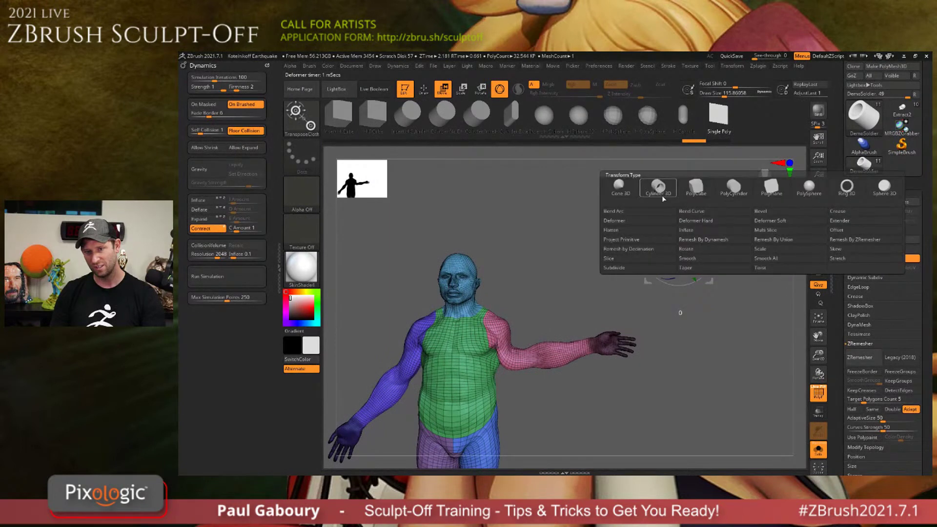
pyautogui.click(761, 190)
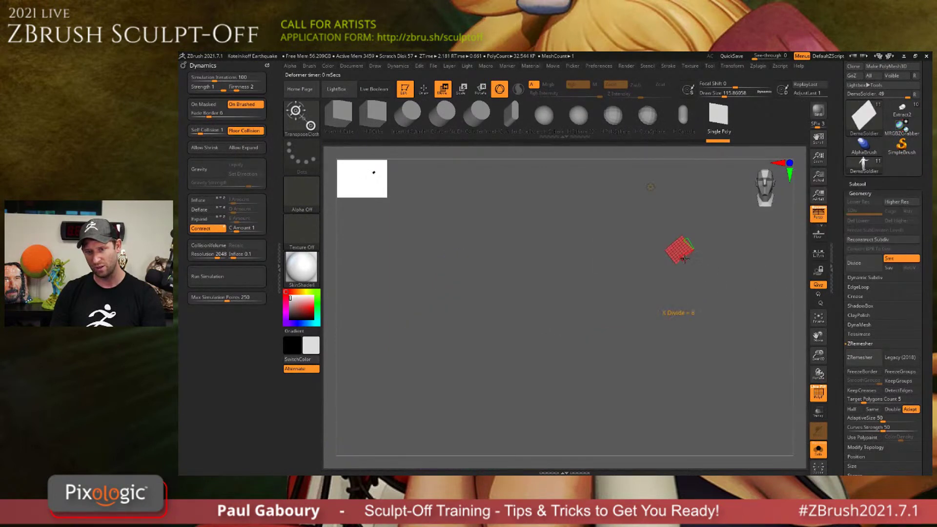
pyautogui.moveTo(684, 259); pyautogui.dragTo(706, 266)
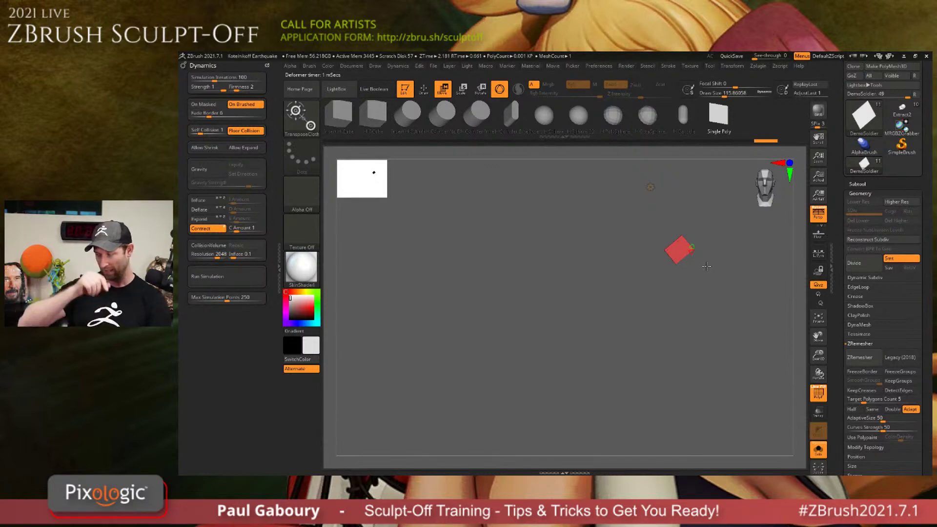
pyautogui.press('ctrl')
pyautogui.hotkey('ctrl', 'z')
pyautogui.hotkey('ctrl', 'z')
pyautogui.hotkey('ctrl', 'z')
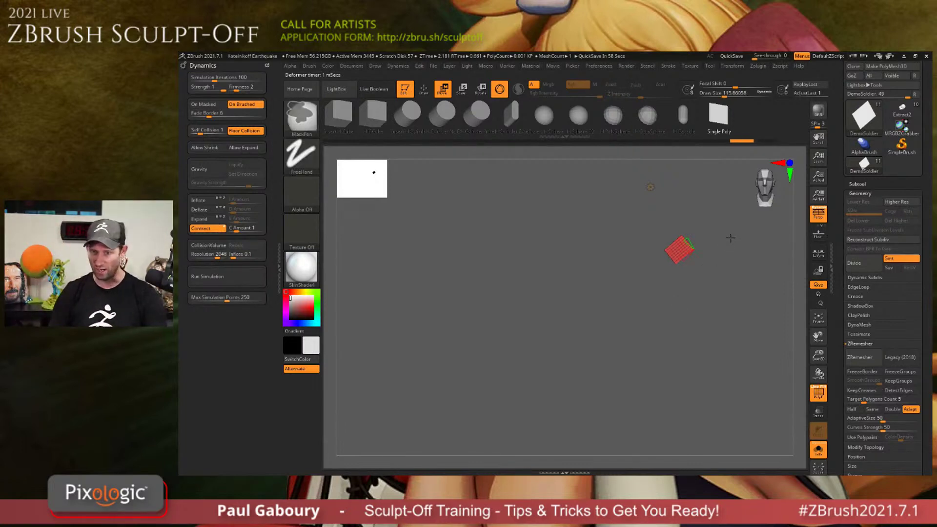
# Mask the entire figure and insert a Cylinder 3D primitive at the Gizmo's position beside the head.
pyautogui.keyDown('alt'); pyautogui.moveTo(698, 326); pyautogui.dragTo(718, 284); pyautogui.keyUp('alt')
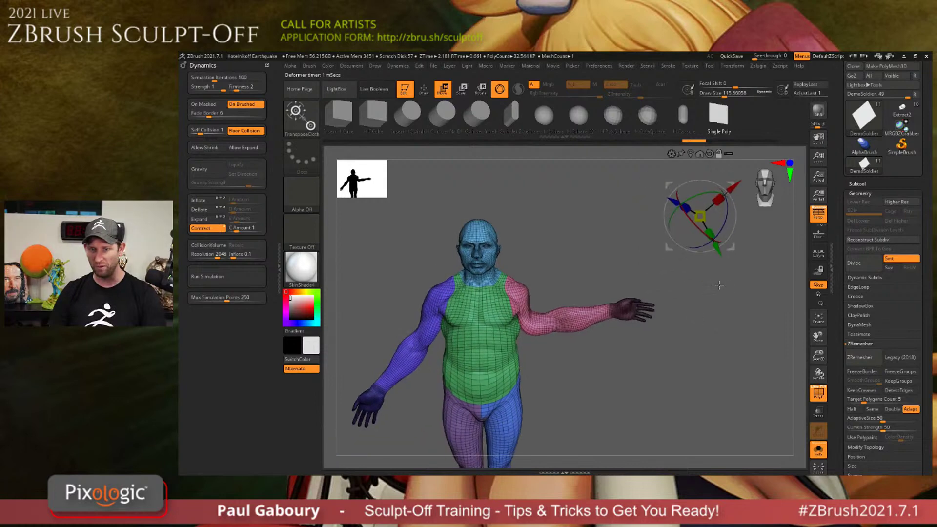
pyautogui.keyDown('ctrl'); pyautogui.click(722, 319); pyautogui.keyUp('ctrl')
pyautogui.moveTo(721, 319)
pyautogui.keyDown('alt'); pyautogui.mouseDown()
pyautogui.moveTo(710, 354)
pyautogui.moveTo(716, 382)
pyautogui.moveTo(717, 360)
pyautogui.moveTo(690, 341)
pyautogui.moveTo(686, 276)
pyautogui.mouseUp(); pyautogui.keyUp('alt')
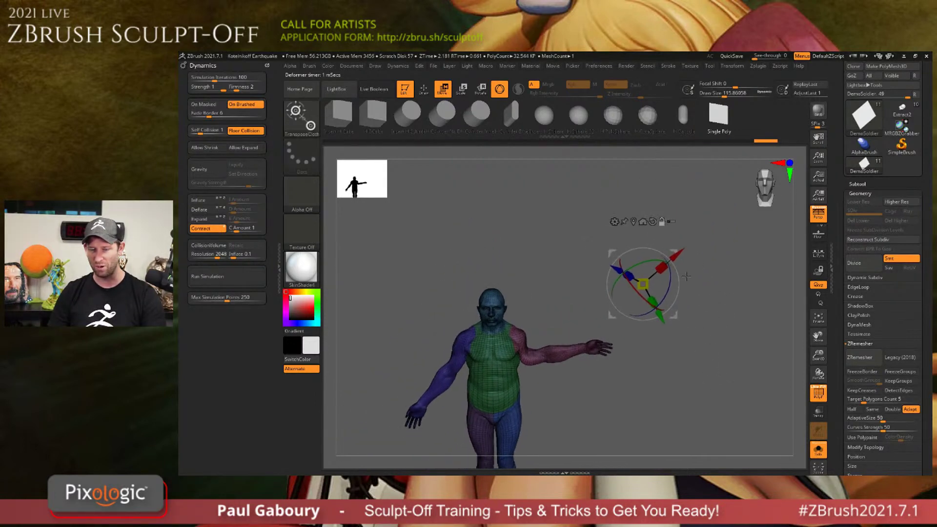
pyautogui.click(614, 221)
pyautogui.click(656, 227)
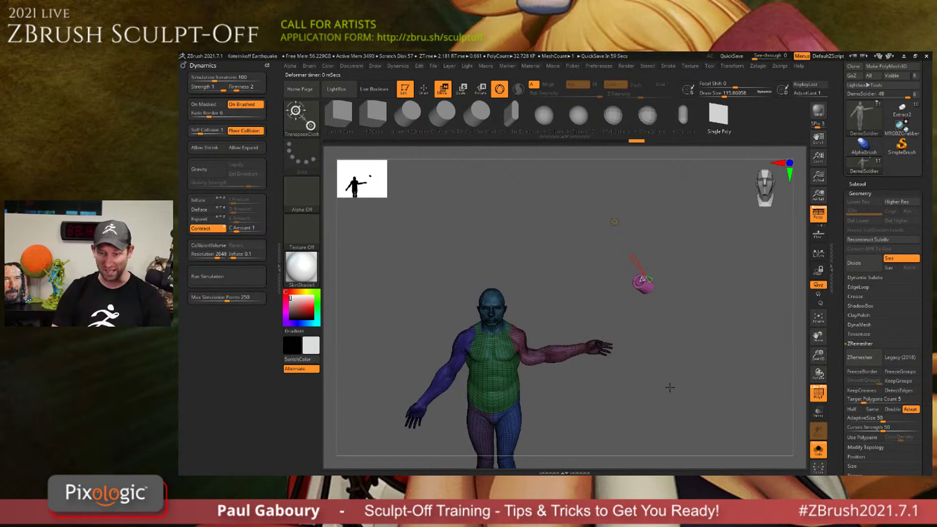
pyautogui.keyDown('alt'); pyautogui.moveTo(616, 408); pyautogui.dragTo(630, 342); pyautogui.keyUp('alt')
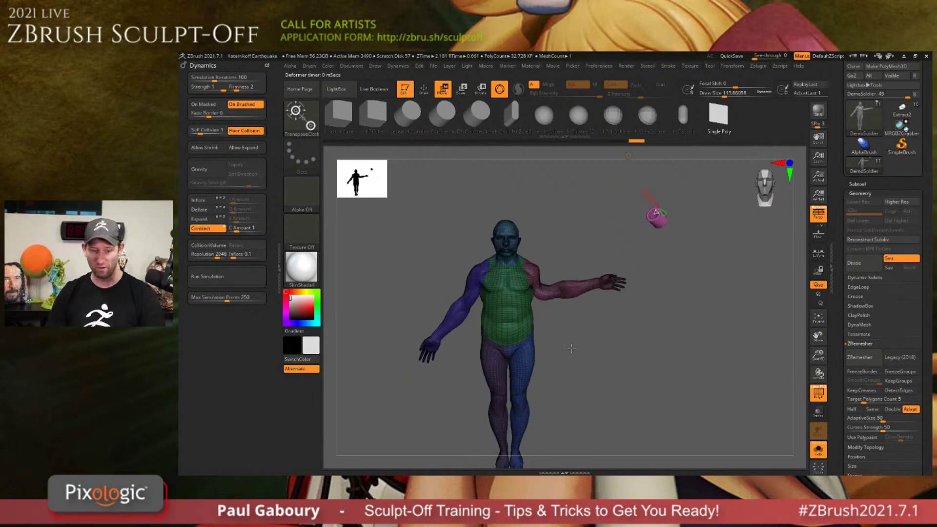
pyautogui.keyDown('ctrl'); pyautogui.moveTo(587, 349); pyautogui.dragTo(702, 356, button='right'); pyautogui.keyUp('ctrl')
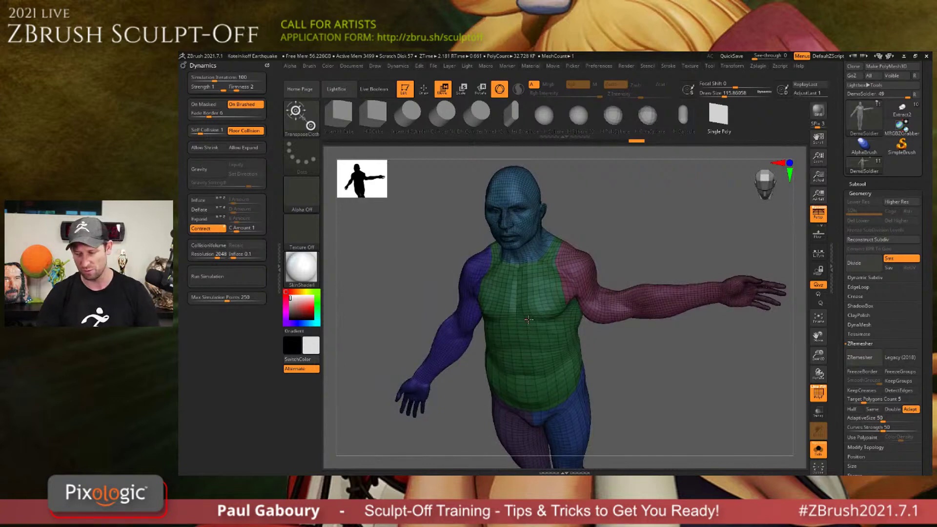
# Place the Gizmo on top of the figure's left shoulder and reorient its axes.
pyautogui.moveTo(590, 254); pyautogui.dragTo(571, 271, button='right')
pyautogui.press('super')
pyautogui.press('super')
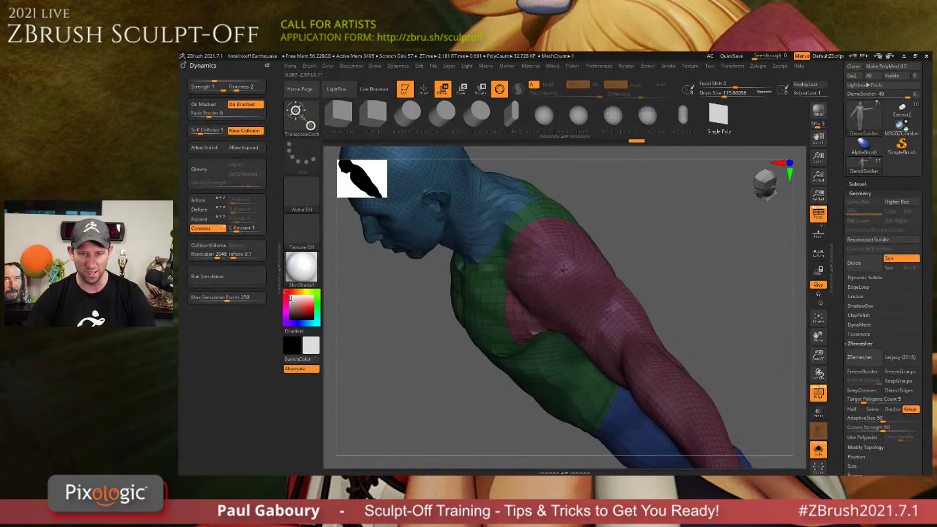
pyautogui.keyDown('alt'); pyautogui.click(559, 267); pyautogui.keyUp('alt')
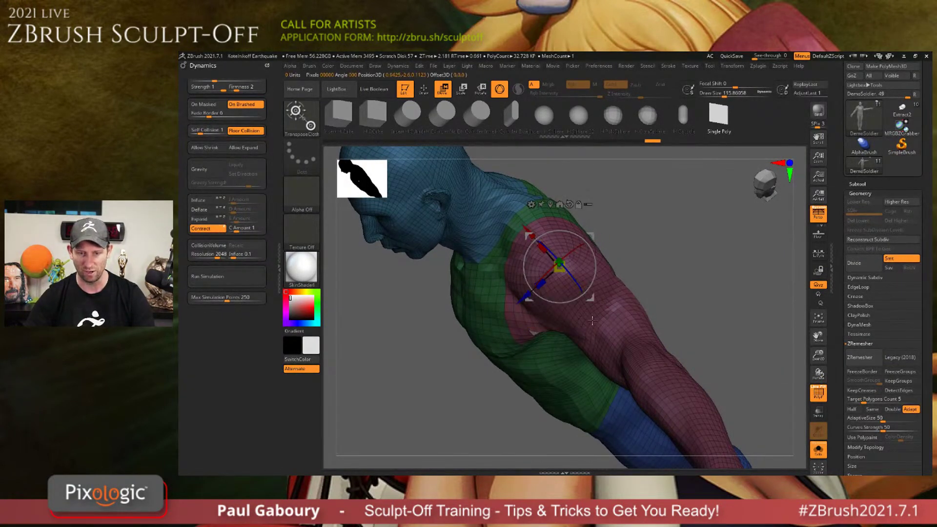
pyautogui.moveTo(593, 320); pyautogui.dragTo(526, 289, button='right')
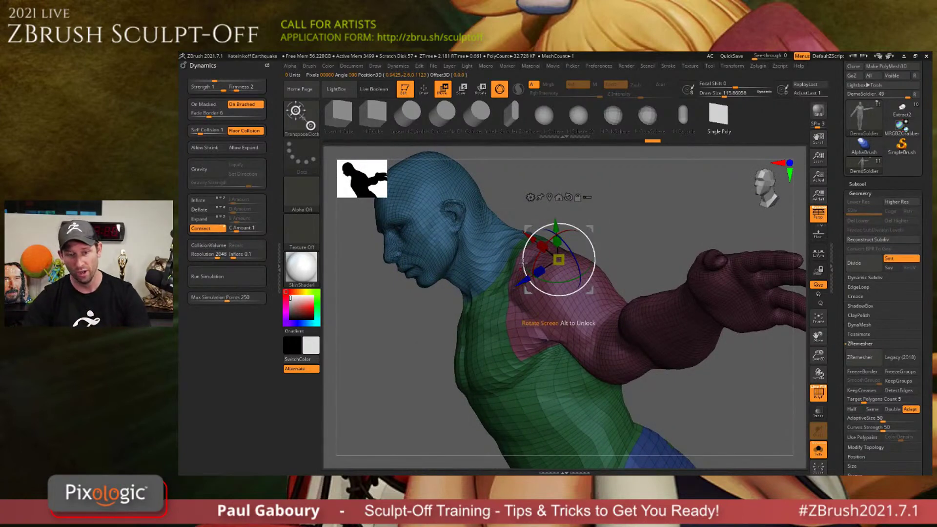
pyautogui.keyDown('alt'); pyautogui.moveTo(535, 261); pyautogui.dragTo(597, 220); pyautogui.keyUp('alt')
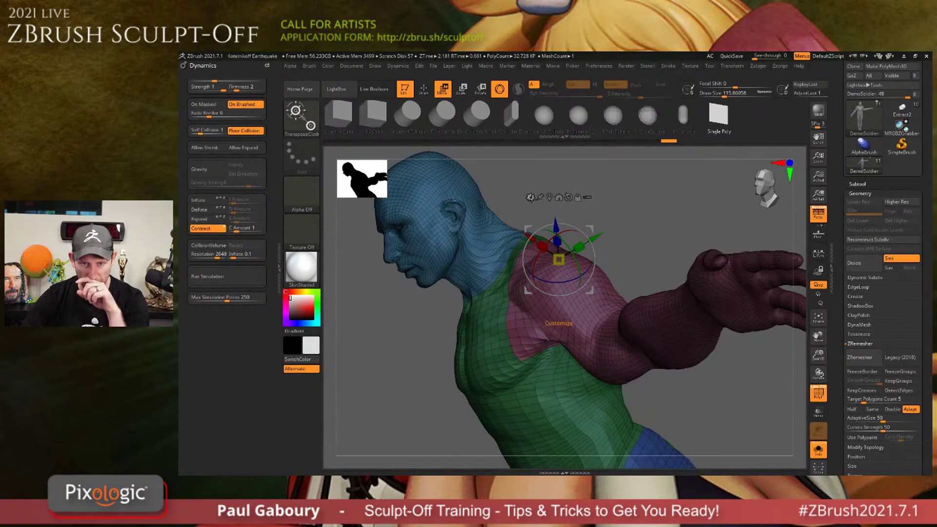
# Insert a PolyPlane at the Gizmo on the left shoulder and adjust its divisions in both directions.
pyautogui.click(530, 197)
pyautogui.click(682, 199)
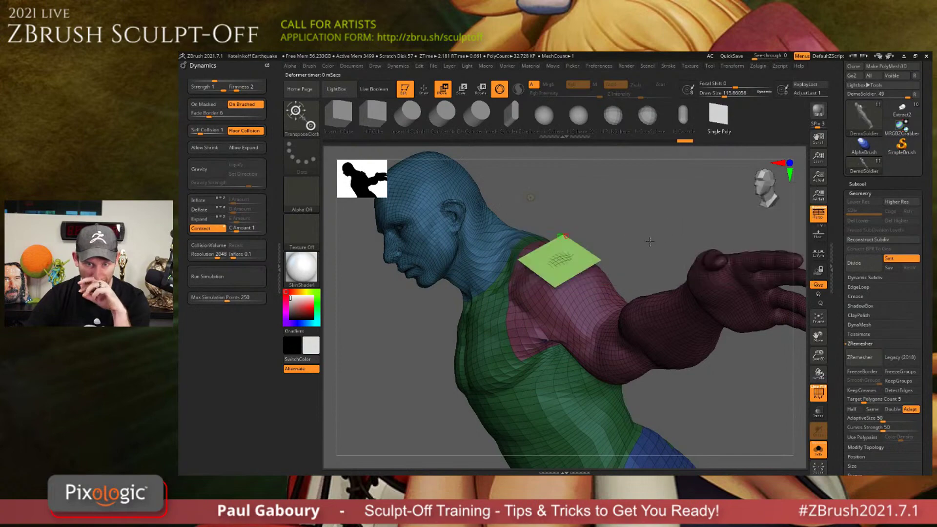
pyautogui.moveTo(634, 258); pyautogui.dragTo(605, 263)
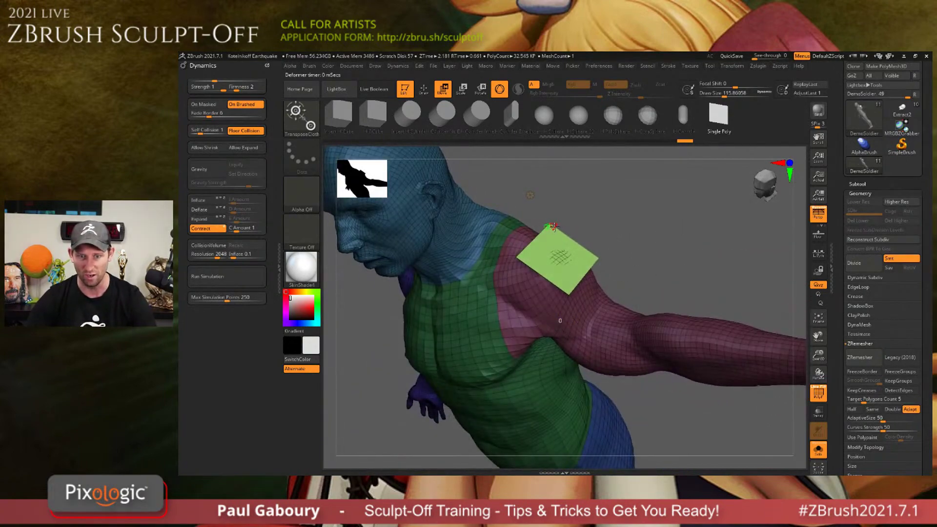
pyautogui.moveTo(562, 229); pyautogui.dragTo(540, 233)
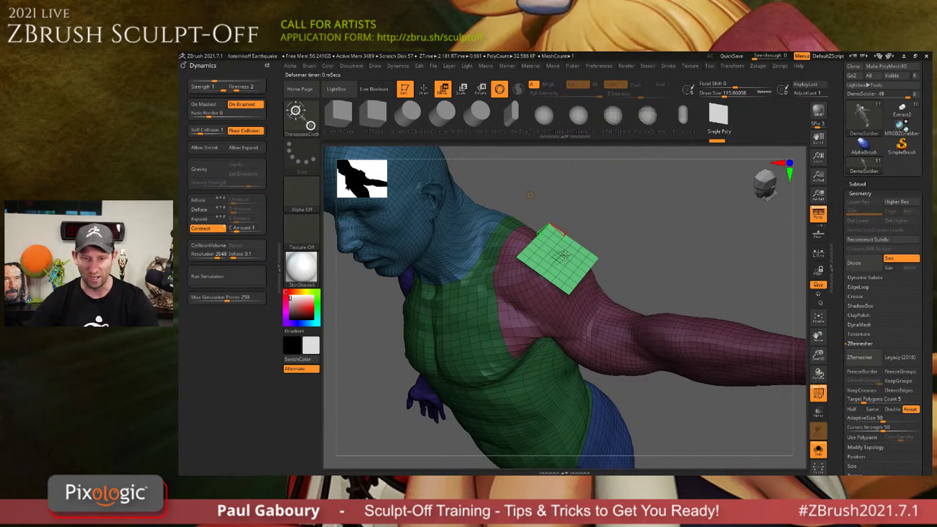
pyautogui.moveTo(538, 233); pyautogui.dragTo(570, 236)
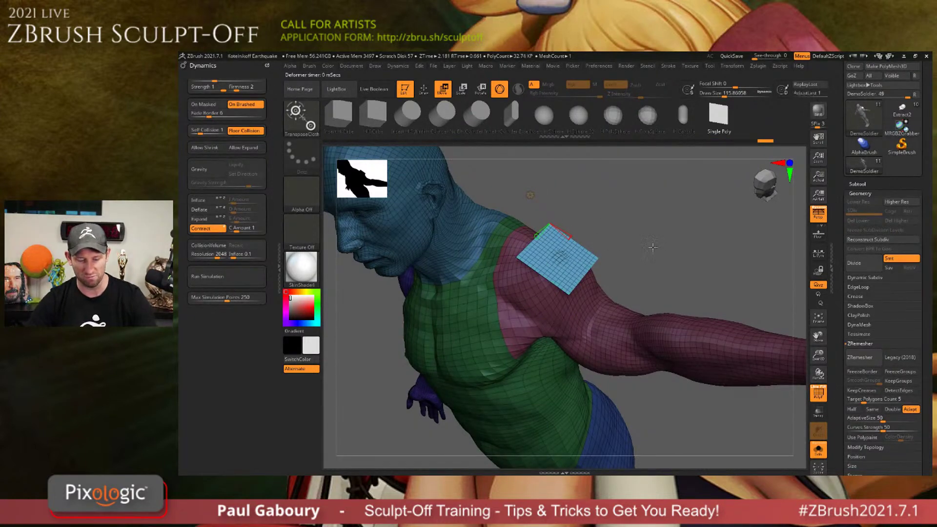
# Choose the ClothMove brush and set its draw size to about 192.
pyautogui.press('b')
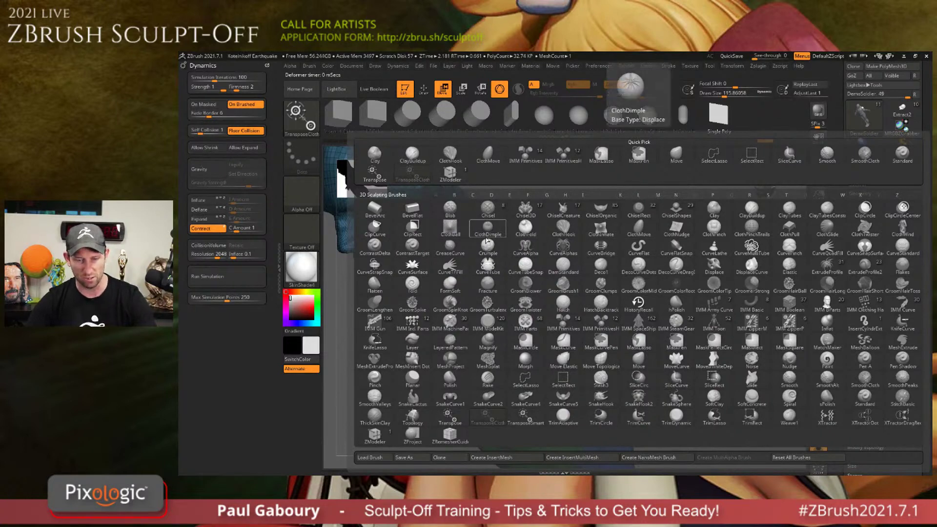
pyautogui.press('c')
pyautogui.press('v')
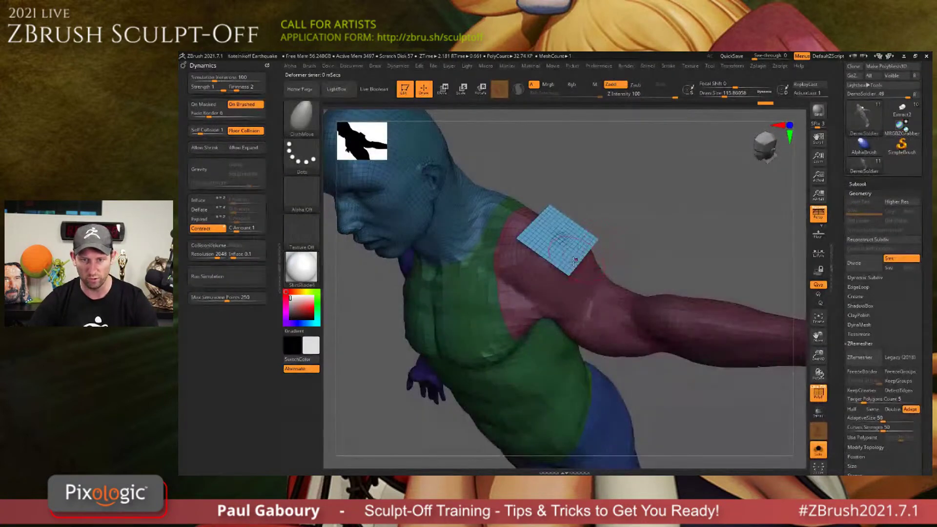
pyautogui.press('s')
pyautogui.moveTo(646, 247); pyautogui.dragTo(597, 244)
pyautogui.moveTo(546, 261)
pyautogui.mouseDown()
pyautogui.moveTo(553, 270)
pyautogui.moveTo(560, 260)
pyautogui.mouseUp()
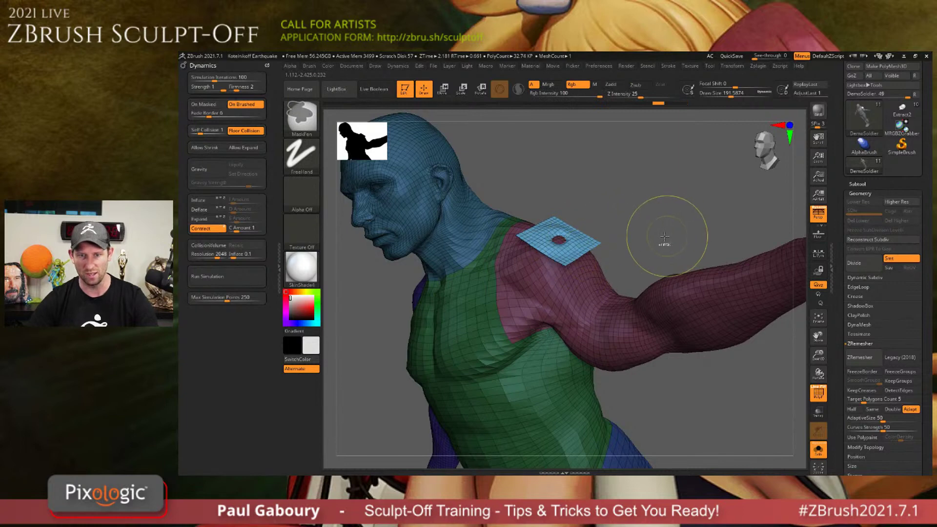
# Clear the mask, isolate the shoulder plane and split the hidden body into its own subtool.
pyautogui.keyDown('ctrl'); pyautogui.moveTo(652, 236); pyautogui.dragTo(629, 237); pyautogui.keyUp('ctrl')
pyautogui.keyDown('ctrl'); pyautogui.keyDown('shift'); pyautogui.click(597, 242); pyautogui.keyUp('shift'); pyautogui.keyUp('ctrl')
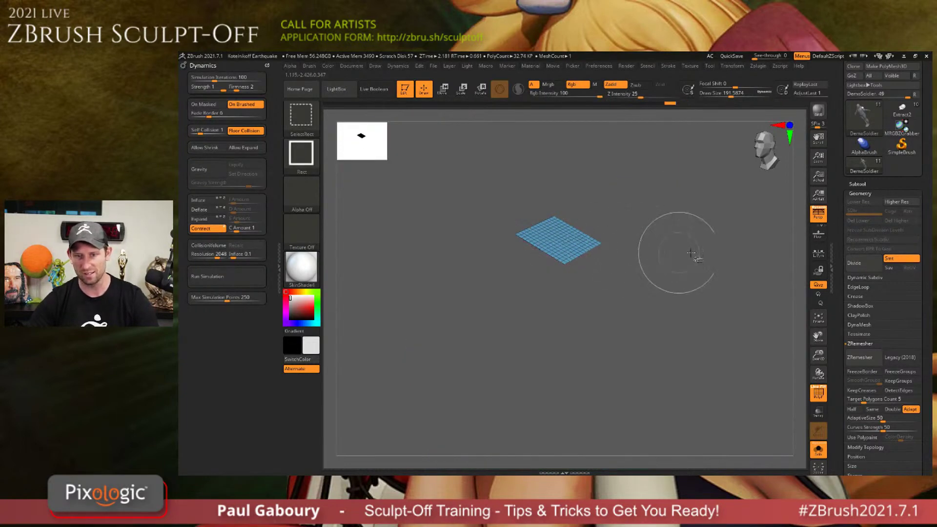
pyautogui.click(857, 184)
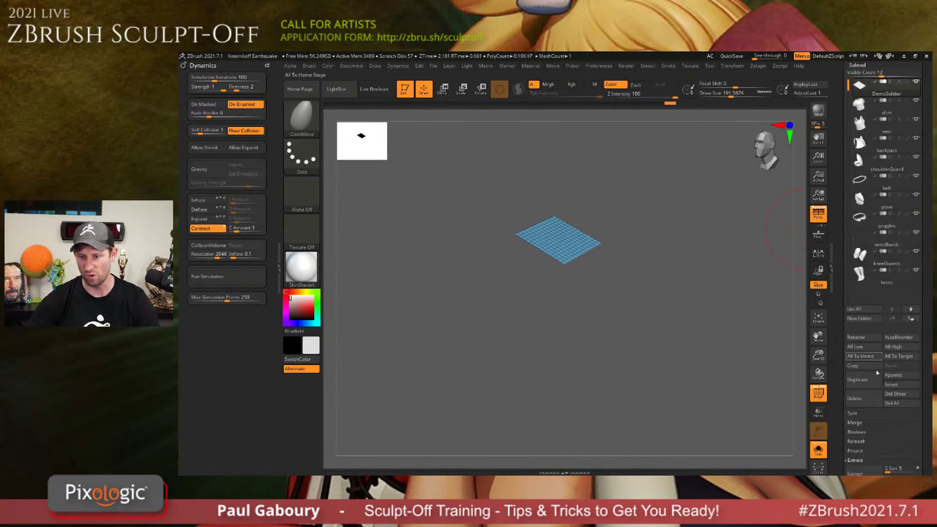
pyautogui.click(851, 413)
pyautogui.click(861, 422)
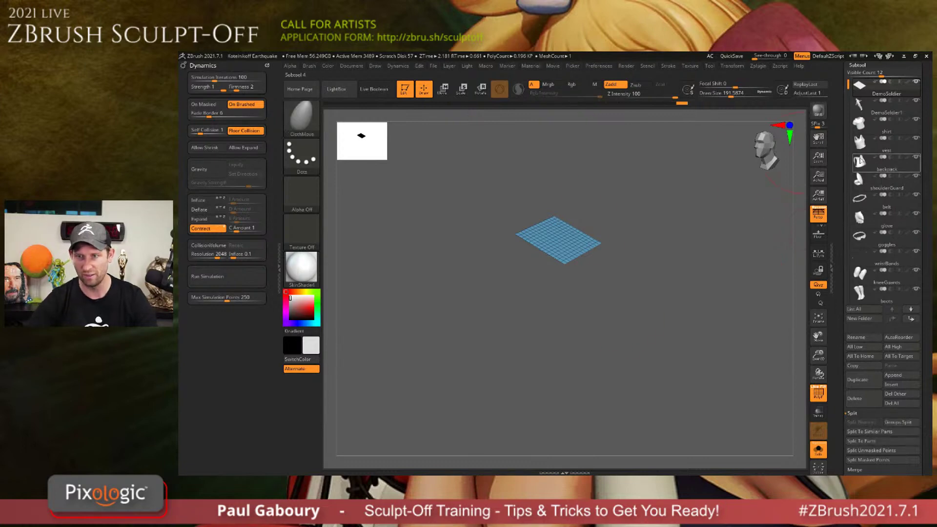
# Leave solo mode and hide all clothing and gear subtools, keeping only the plane and DemoSoldier1 body shown.
pyautogui.click(818, 449)
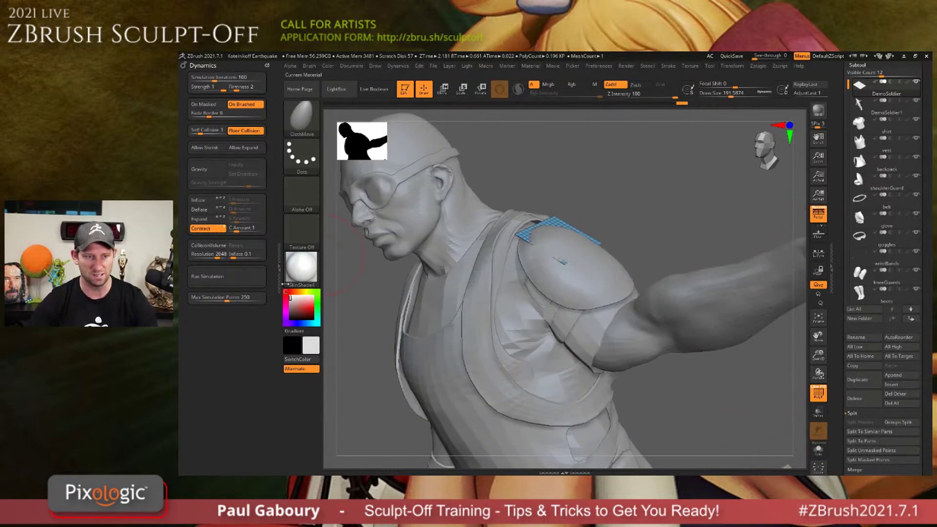
pyautogui.click(912, 108)
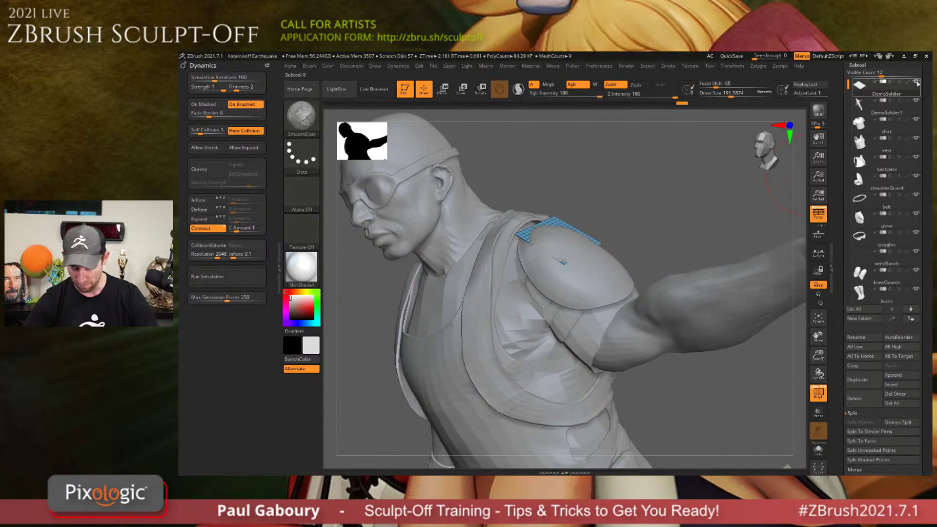
pyautogui.click(915, 81)
pyautogui.click(916, 101)
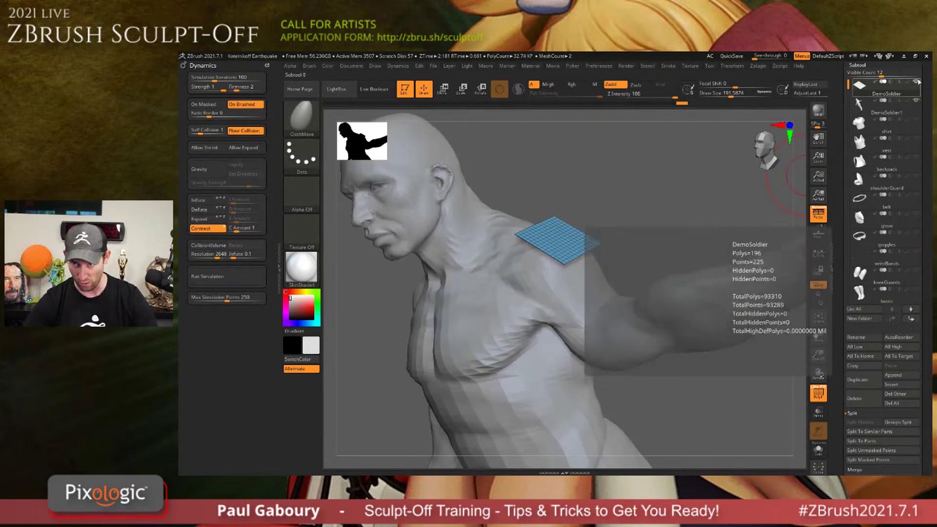
# Turn on the collision volume and pull the plane over the shoulder with ClothMove.
pyautogui.click(243, 254)
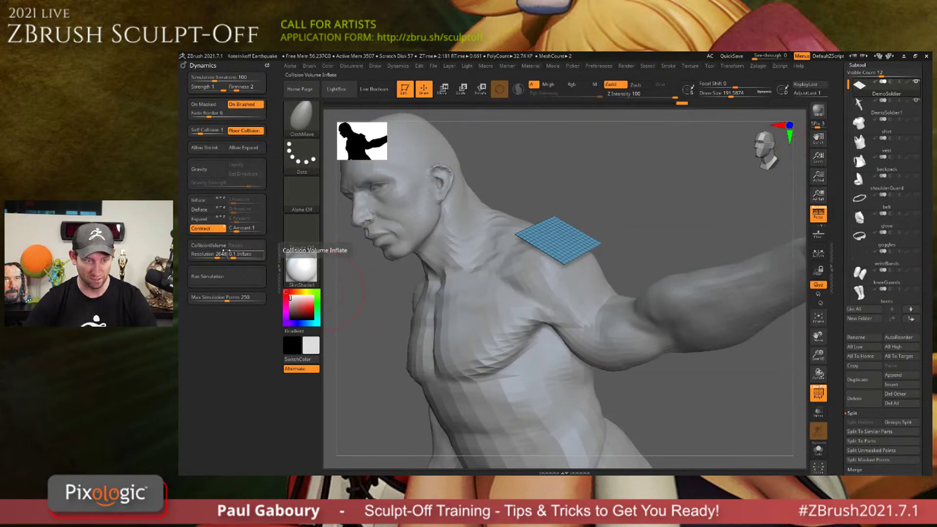
pyautogui.click(209, 245)
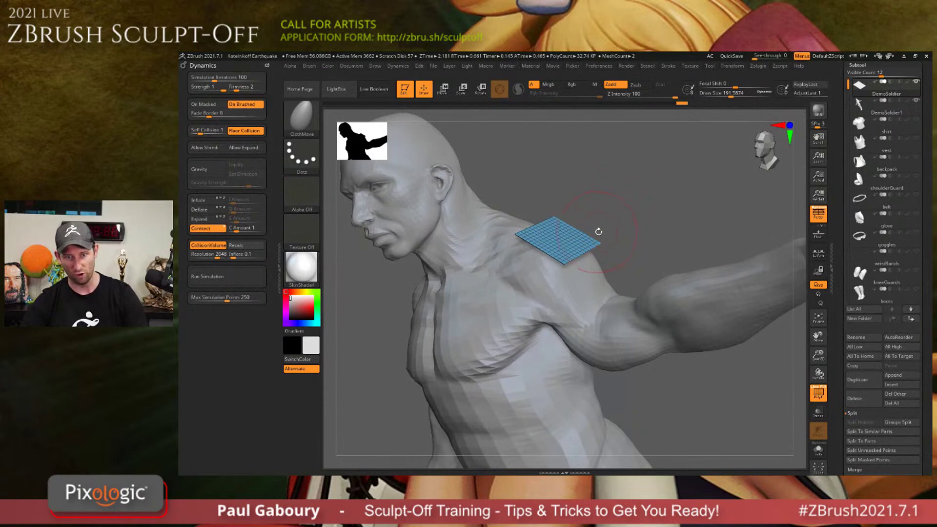
pyautogui.moveTo(598, 231); pyautogui.dragTo(556, 234)
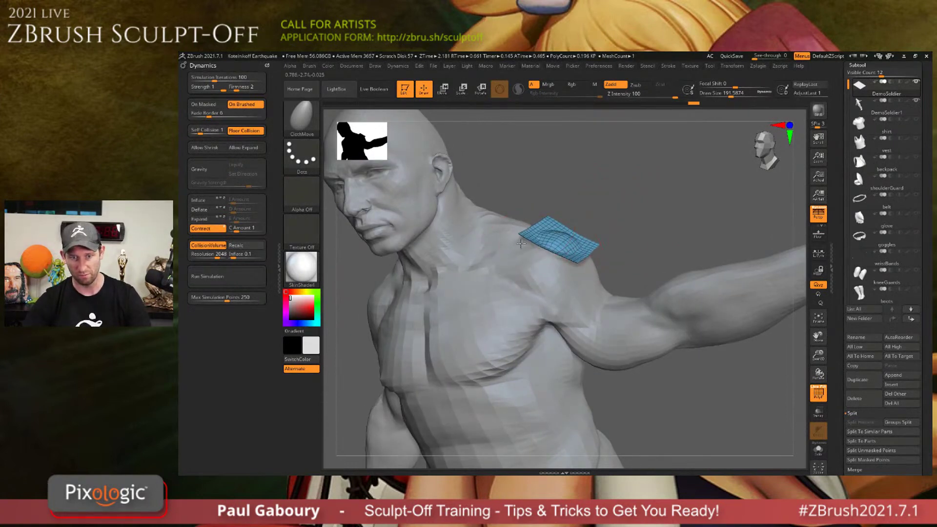
pyautogui.moveTo(521, 242); pyautogui.dragTo(593, 215)
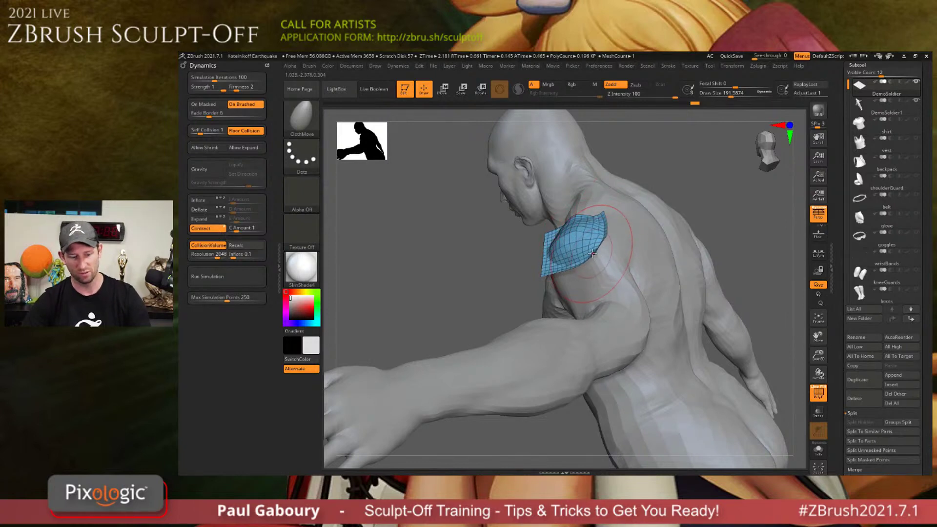
# Turn on dynamic subdivision for the plane, hide its wireframe and keep draping its edges around the shoulder.
pyautogui.press('d')
pyautogui.moveTo(592, 254); pyautogui.dragTo(658, 261, button='right')
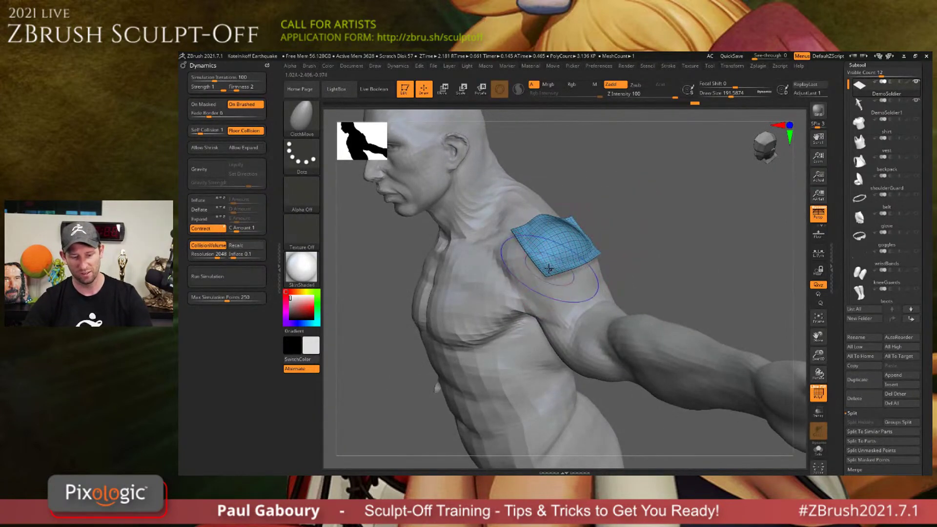
pyautogui.hotkey('shift', 'f')
pyautogui.moveTo(549, 269); pyautogui.dragTo(510, 234, button='right')
pyautogui.moveTo(541, 265); pyautogui.dragTo(537, 274)
pyautogui.moveTo(537, 273)
pyautogui.mouseDown(button='right')
pyautogui.moveTo(548, 265)
pyautogui.moveTo(485, 267)
pyautogui.moveTo(550, 274)
pyautogui.mouseUp(button='right')
pyautogui.moveTo(540, 273); pyautogui.dragTo(548, 267)
pyautogui.moveTo(548, 267); pyautogui.dragTo(587, 239, button='right')
pyautogui.rightClick(586, 239)
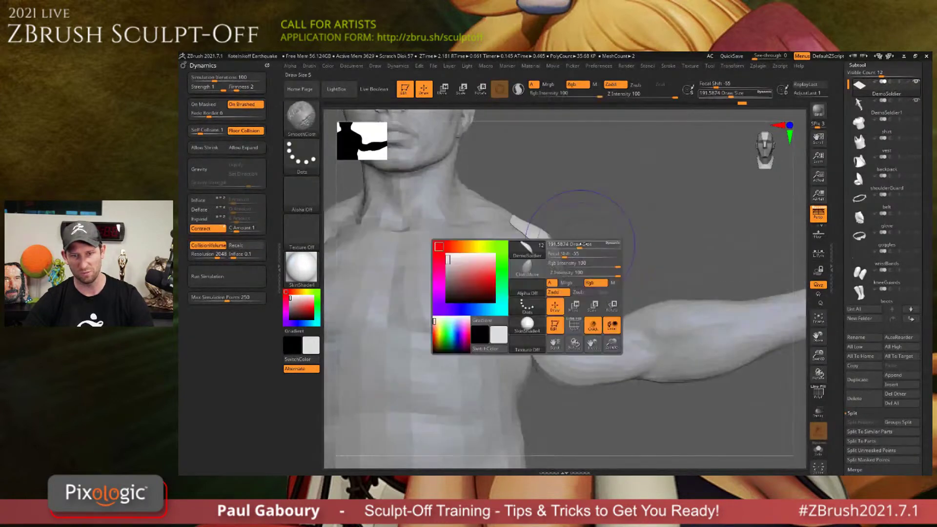
# Turn on gravity, turn off Contract and run the cloth simulation on the shoulder patch.
pyautogui.click(199, 170)
pyautogui.click(208, 228)
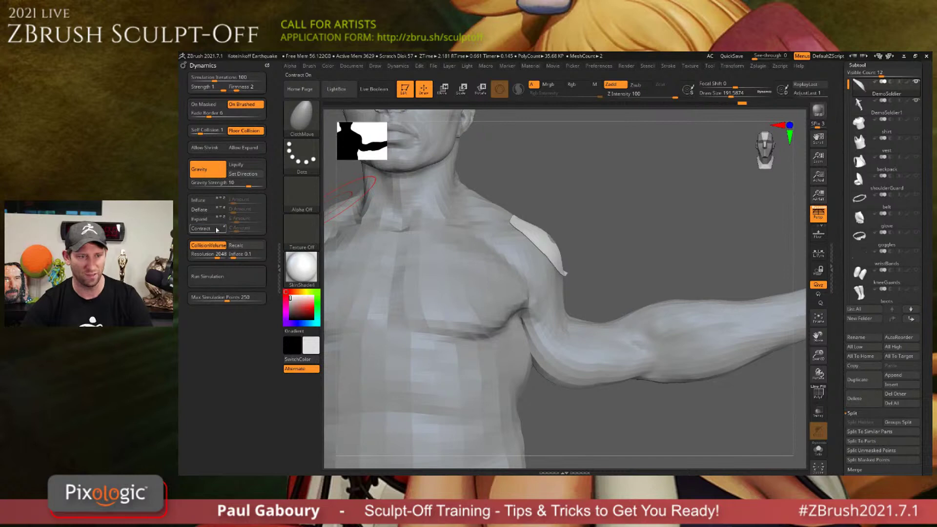
pyautogui.click(240, 277)
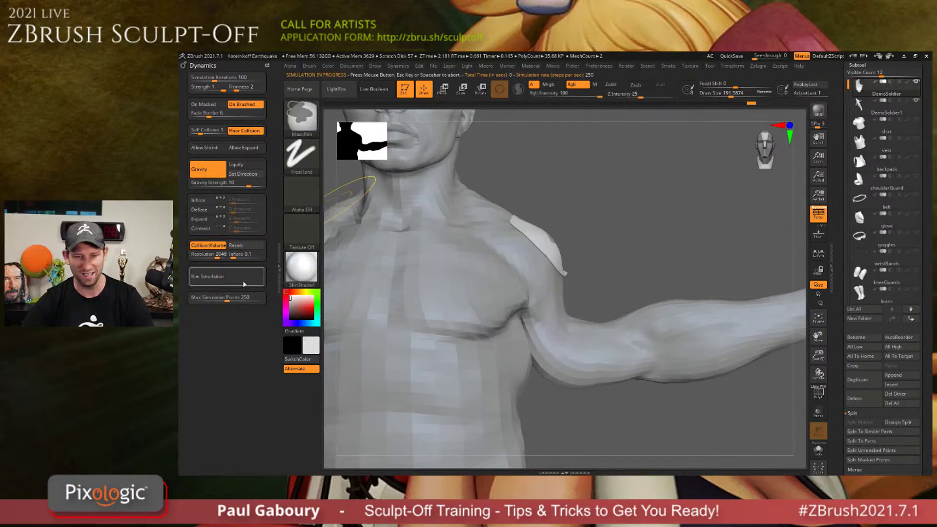
# Set the gravity strength to 1 and run the cloth simulation again.
pyautogui.moveTo(248, 185); pyautogui.dragTo(252, 185)
pyautogui.write('1')
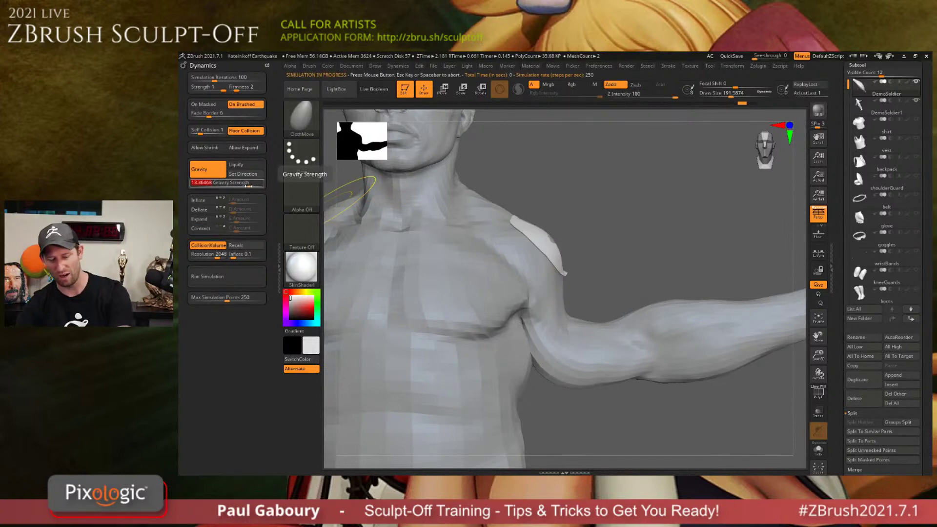
pyautogui.press('Return')
pyautogui.click(239, 282)
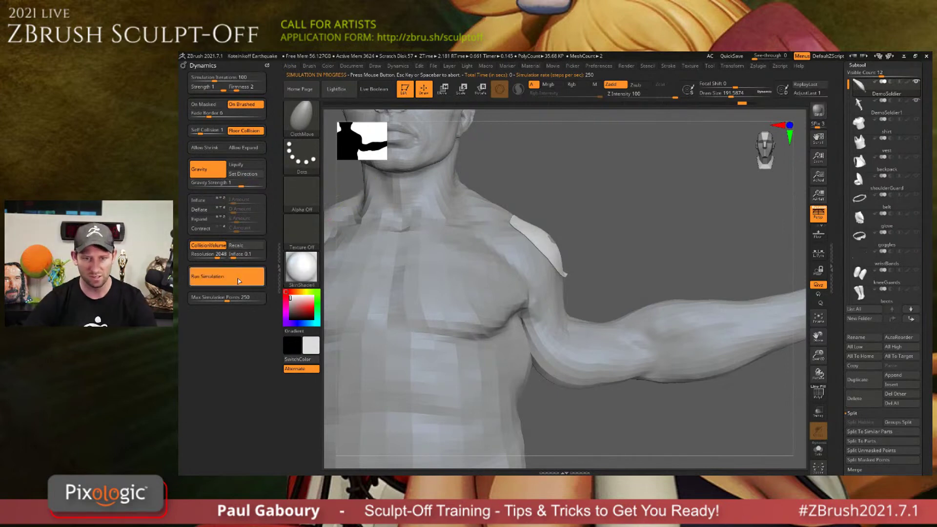
# Shift the cloth patch closer onto the shoulder with the TransposeCloth brush and return to drawing mode.
pyautogui.moveTo(629, 230)
pyautogui.mouseDown()
pyautogui.moveTo(576, 245)
pyautogui.moveTo(603, 235)
pyautogui.mouseUp()
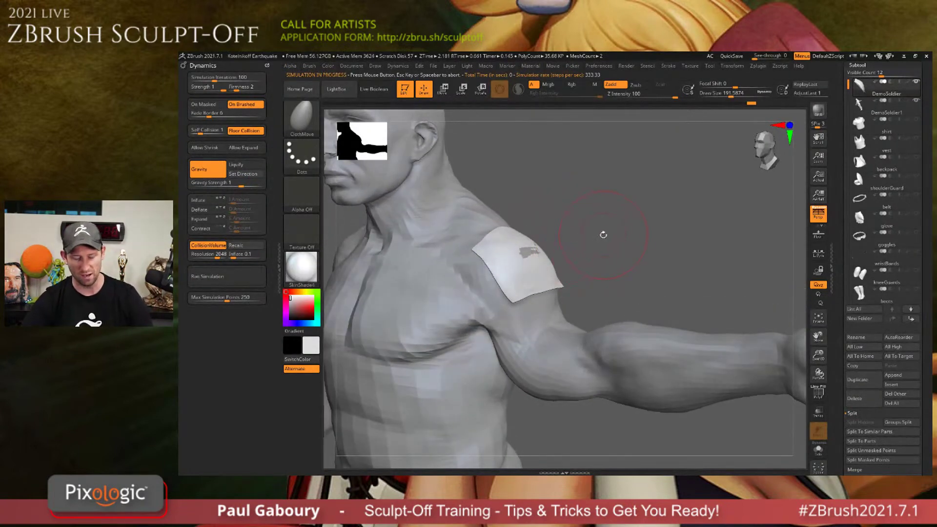
pyautogui.press('b')
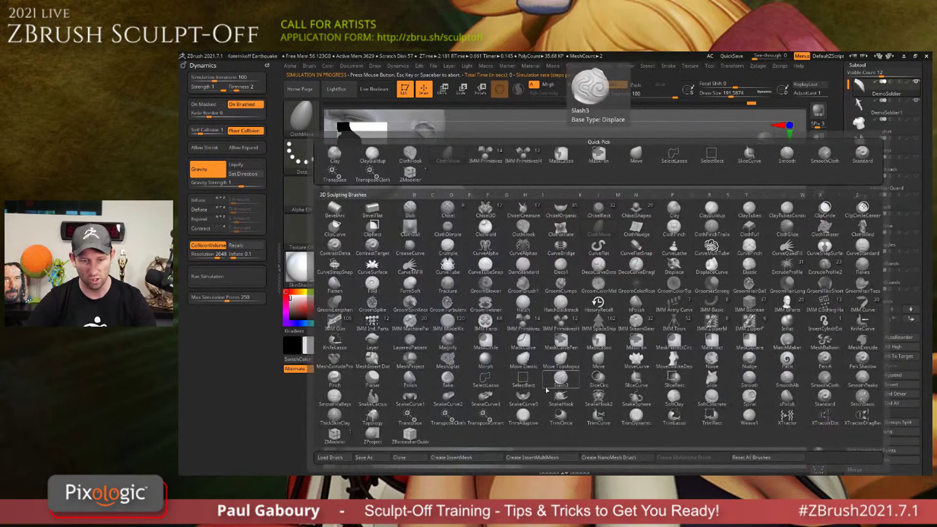
pyautogui.press('g')
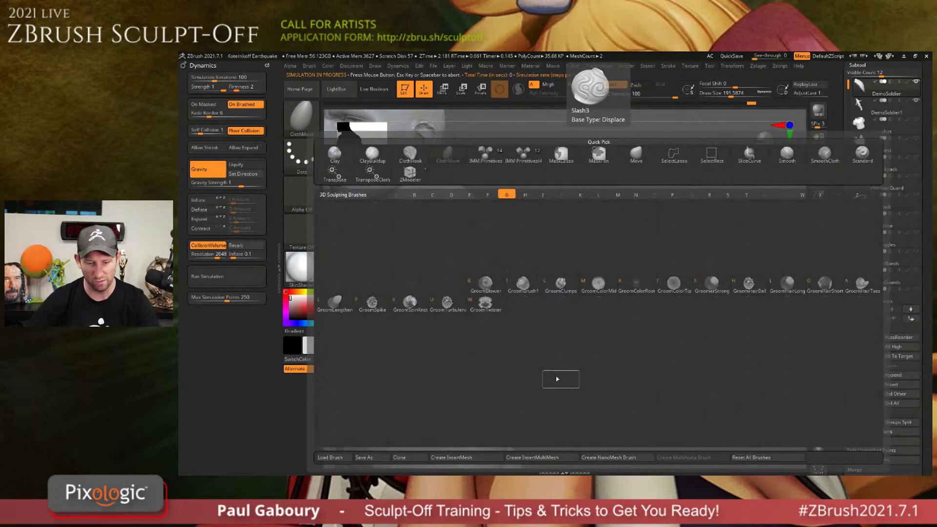
pyautogui.press('t')
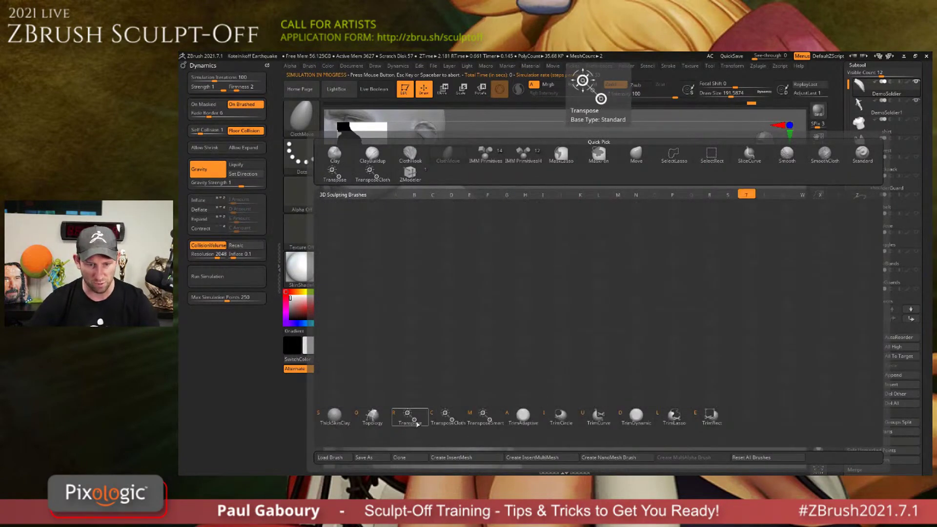
pyautogui.click(444, 419)
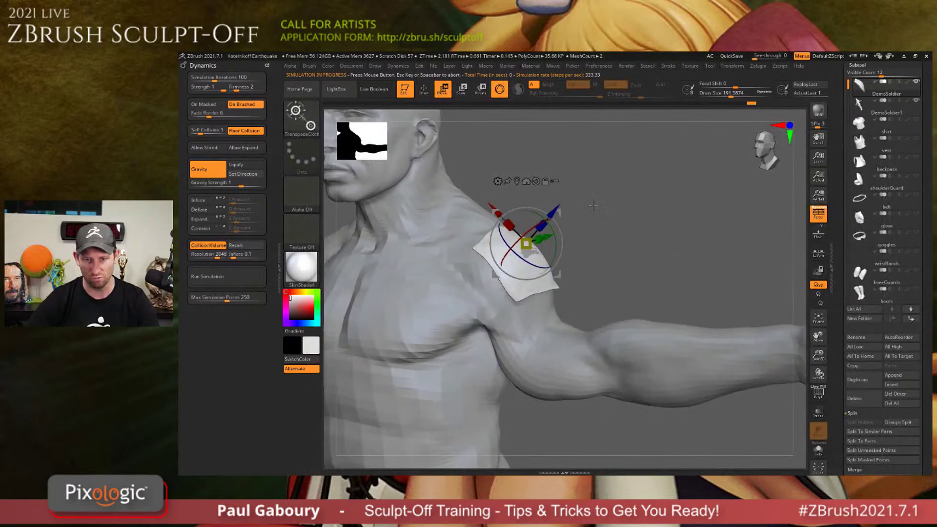
pyautogui.moveTo(617, 200); pyautogui.dragTo(552, 213)
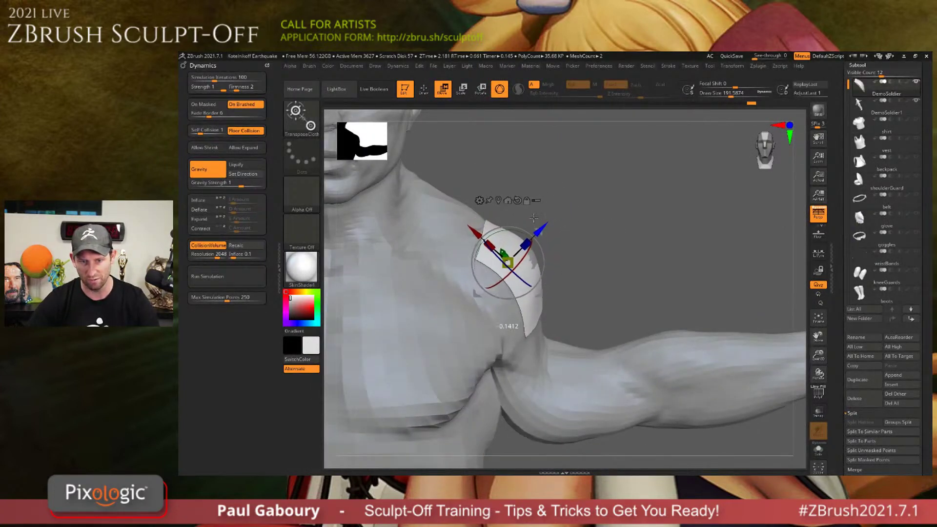
pyautogui.moveTo(628, 231)
pyautogui.mouseDown()
pyautogui.moveTo(611, 247)
pyautogui.moveTo(616, 235)
pyautogui.mouseUp()
pyautogui.press('q')
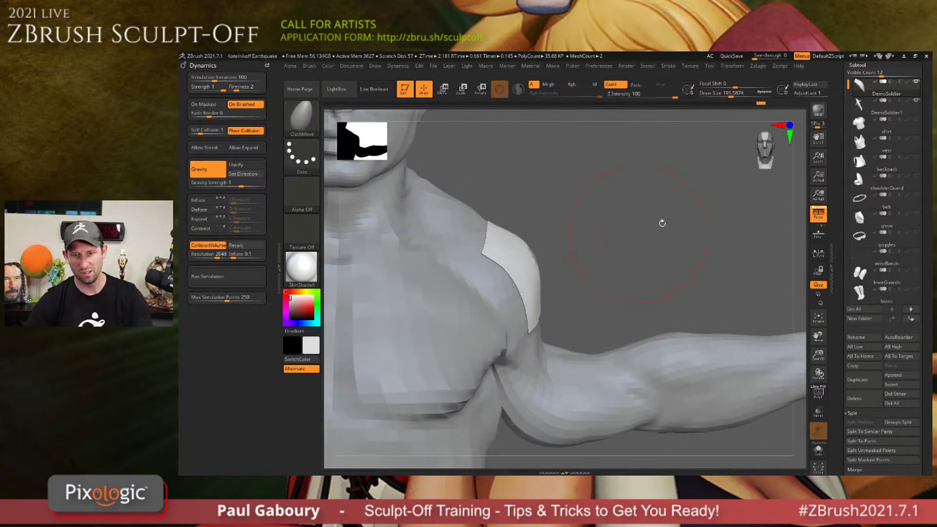
# Give the shoulder patch a dynamic thickness of about 0.011 with offset 100 and Post SubDiv off, and apply it as geometry.
pyautogui.scroll(-5, 908, 305)
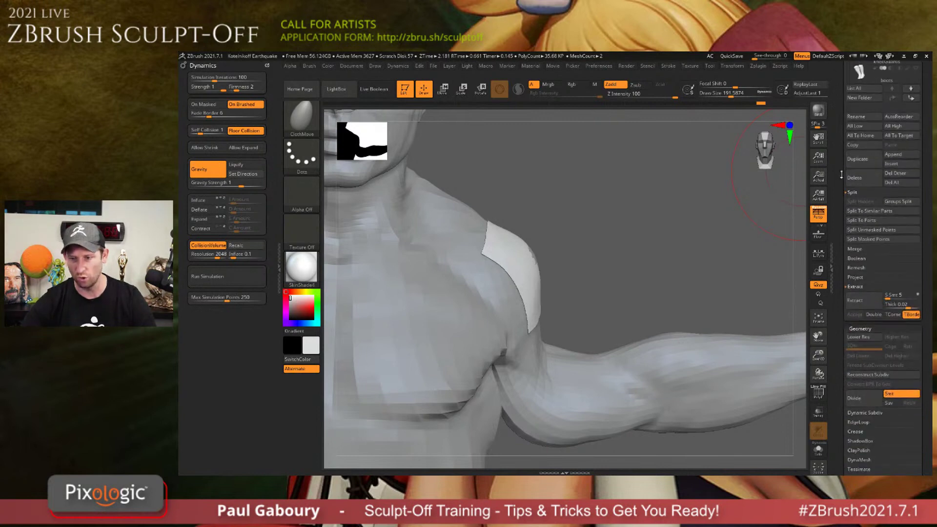
pyautogui.scroll(-3, 908, 304)
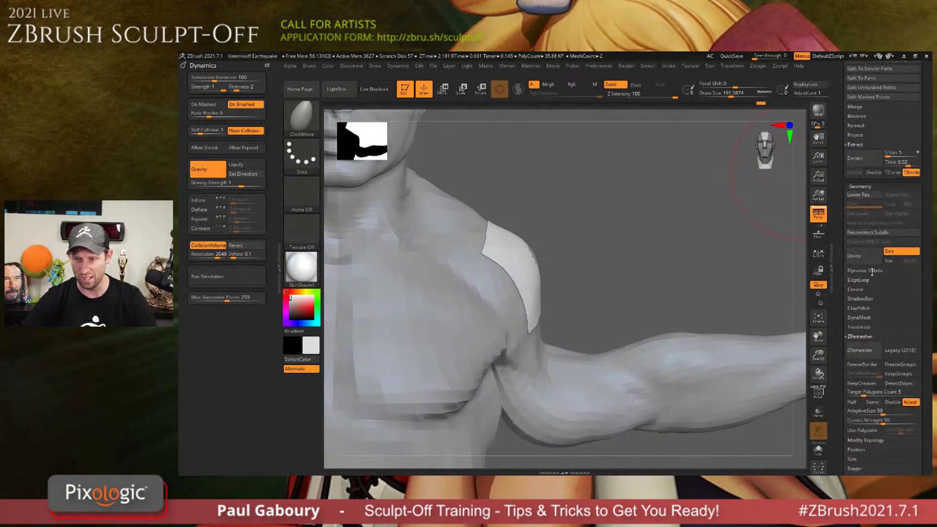
pyautogui.click(872, 272)
pyautogui.click(854, 316)
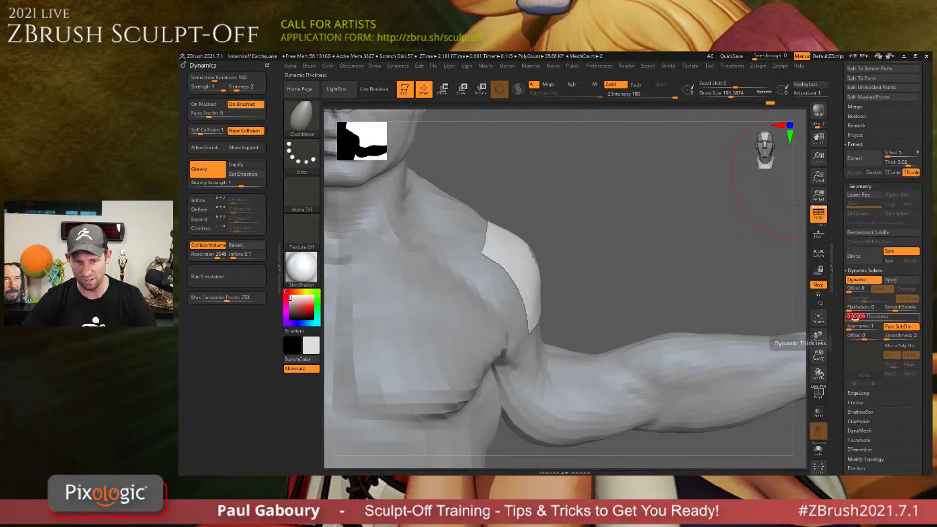
pyautogui.moveTo(854, 318)
pyautogui.mouseDown()
pyautogui.moveTo(878, 317)
pyautogui.moveTo(866, 317)
pyautogui.mouseUp()
pyautogui.click(873, 333)
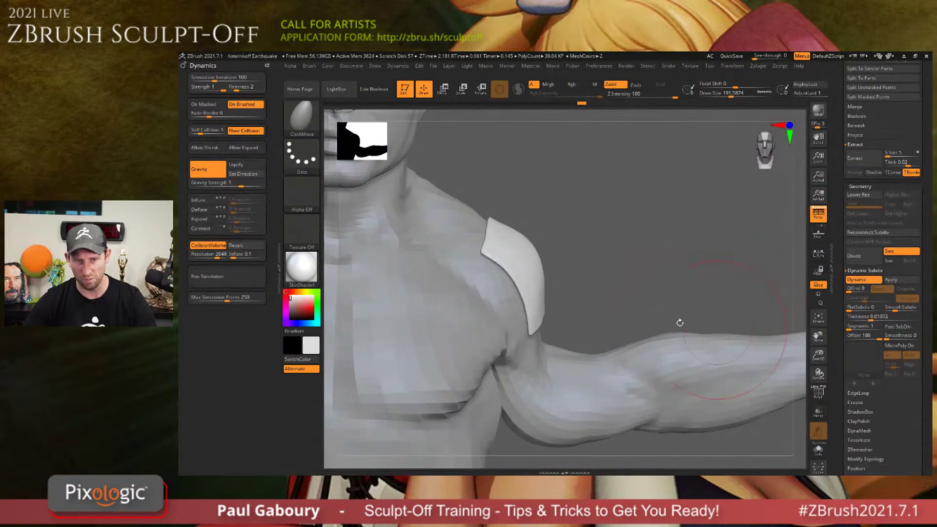
pyautogui.moveTo(680, 322)
pyautogui.mouseDown()
pyautogui.moveTo(649, 318)
pyautogui.moveTo(693, 320)
pyautogui.moveTo(670, 314)
pyautogui.mouseUp()
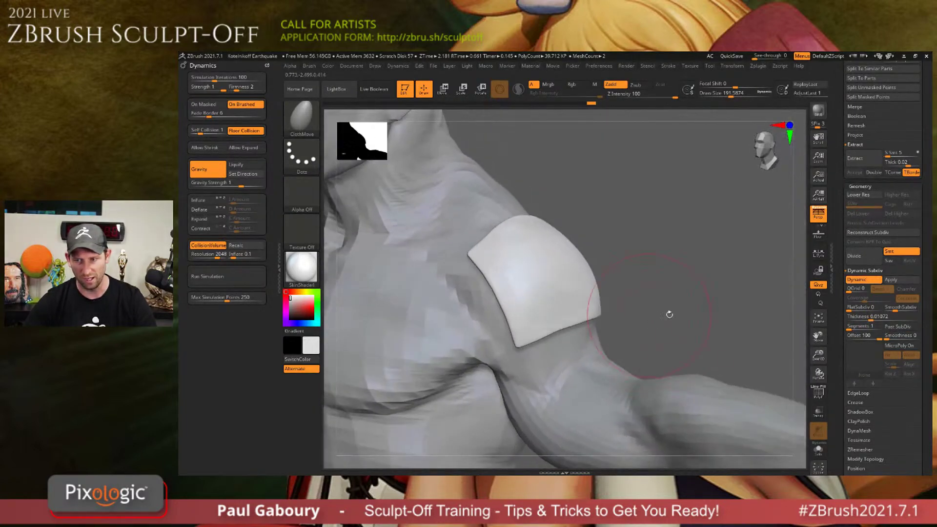
pyautogui.click(892, 279)
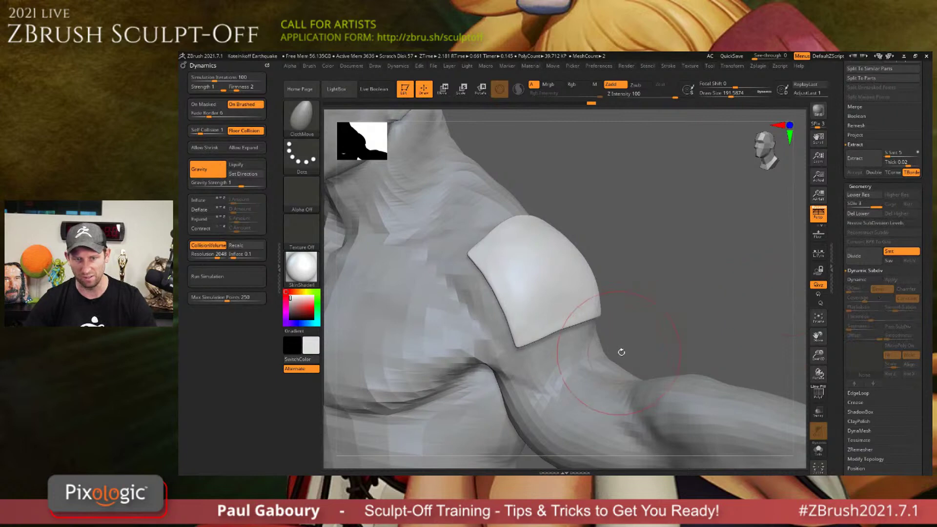
# Set the ClothMove draw size to 44 for close-up work on the shoulder pad.
pyautogui.keyDown('ctrl'); pyautogui.moveTo(621, 352); pyautogui.dragTo(656, 308, button='right'); pyautogui.keyUp('ctrl')
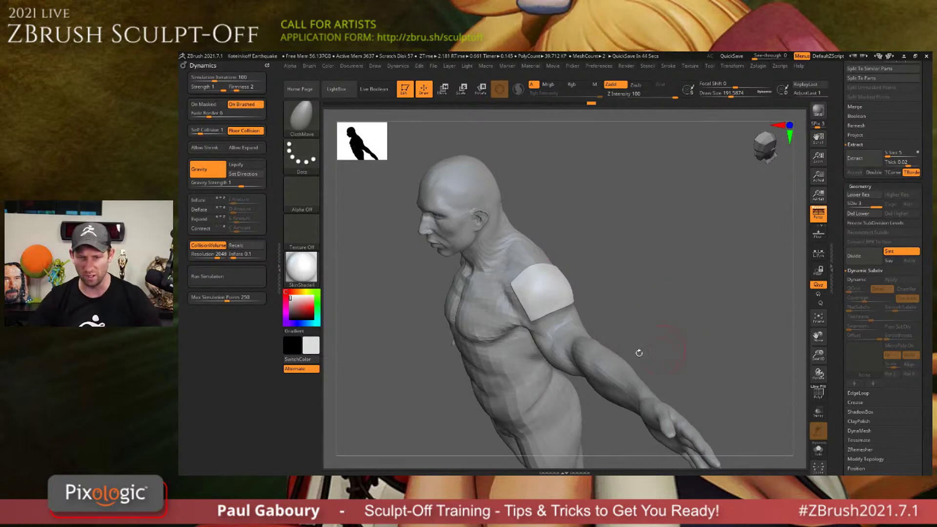
pyautogui.keyDown('ctrl'); pyautogui.moveTo(518, 324); pyautogui.dragTo(590, 385, button='right'); pyautogui.keyUp('ctrl')
pyautogui.keyDown('alt'); pyautogui.moveTo(422, 347); pyautogui.dragTo(558, 322, button='right'); pyautogui.keyUp('alt')
pyautogui.press('s')
pyautogui.moveTo(550, 320); pyautogui.dragTo(531, 317)
pyautogui.moveTo(535, 303)
pyautogui.keyDown('ctrl'); pyautogui.mouseDown(button='right')
pyautogui.moveTo(538, 339)
pyautogui.moveTo(554, 363)
pyautogui.moveTo(613, 334)
pyautogui.moveTo(495, 351)
pyautogui.moveTo(548, 368)
pyautogui.moveTo(561, 309)
pyautogui.moveTo(598, 328)
pyautogui.mouseUp(button='right'); pyautogui.keyUp('ctrl')
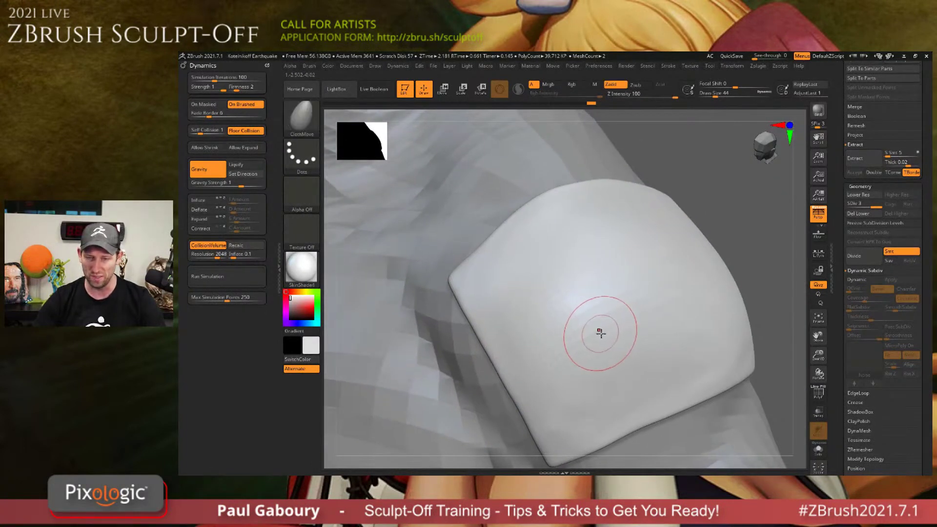
pyautogui.press('f')
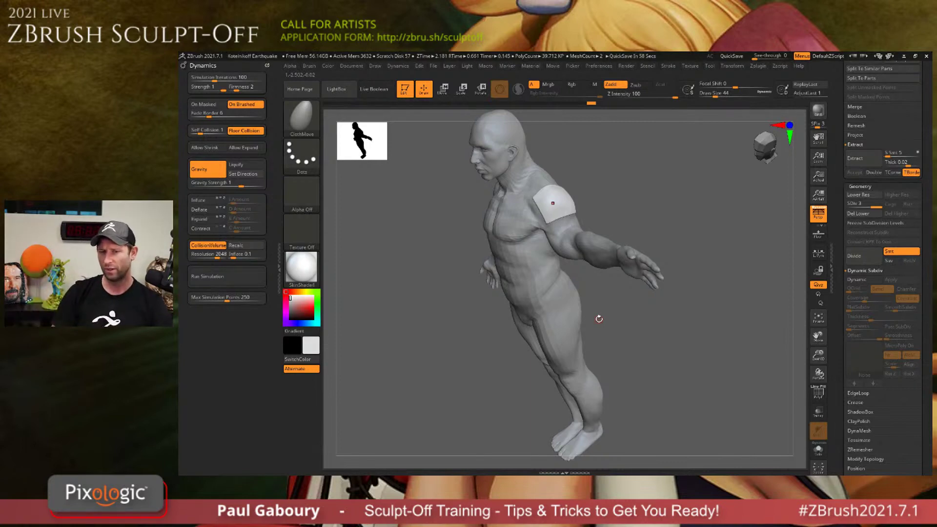
# Examine the finished shoulder pad's surface and edges up close and against the whole figure.
pyautogui.press('f')
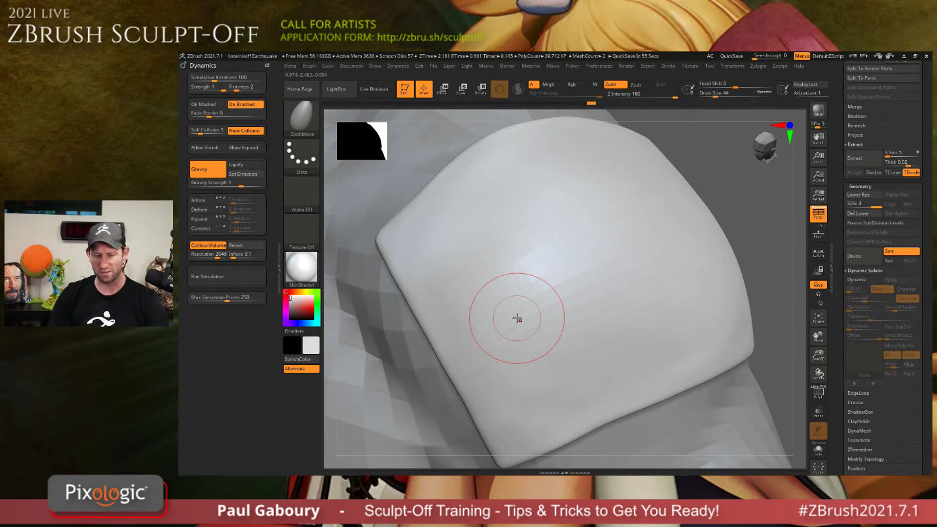
pyautogui.press('f')
pyautogui.press('f')
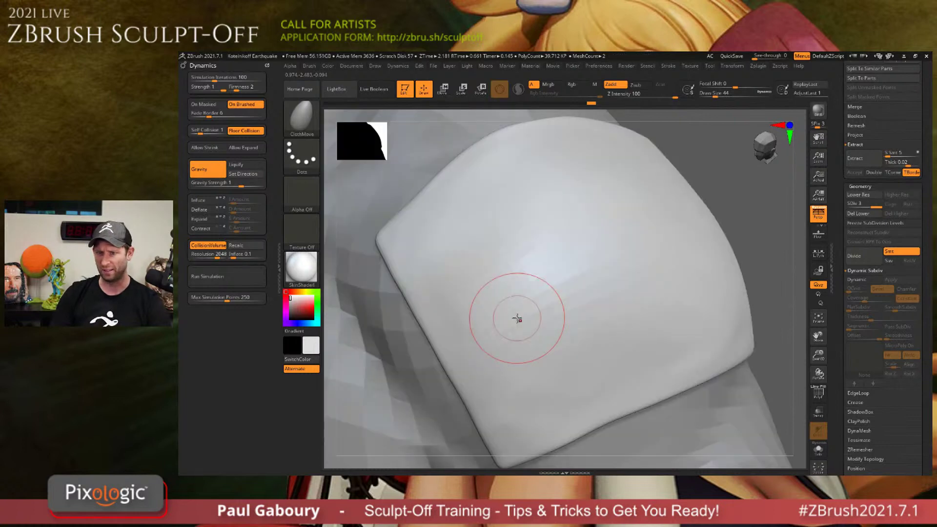
pyautogui.press('f')
pyautogui.press('f')
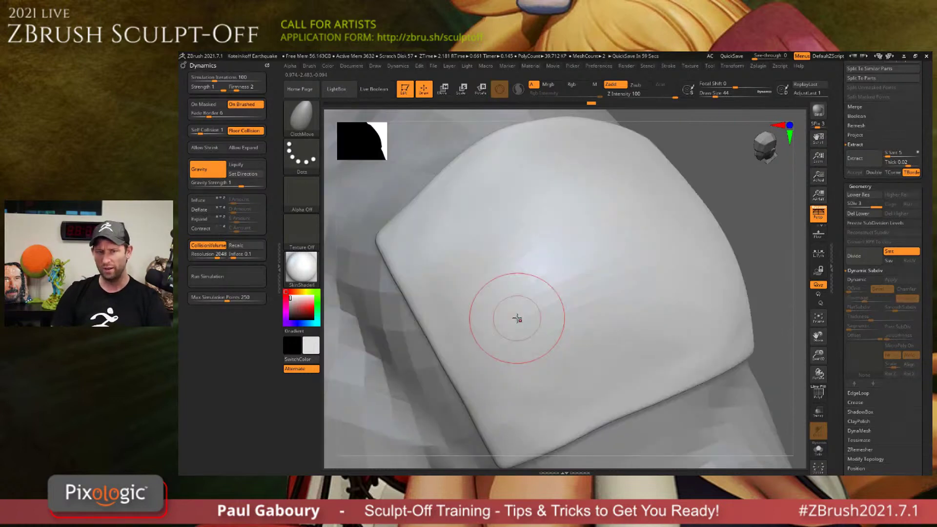
pyautogui.press('f')
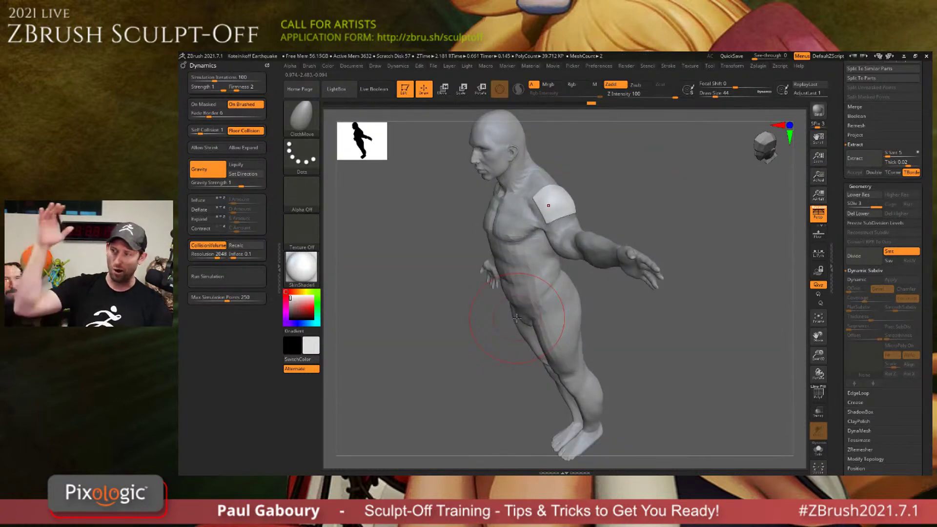
pyautogui.press('f')
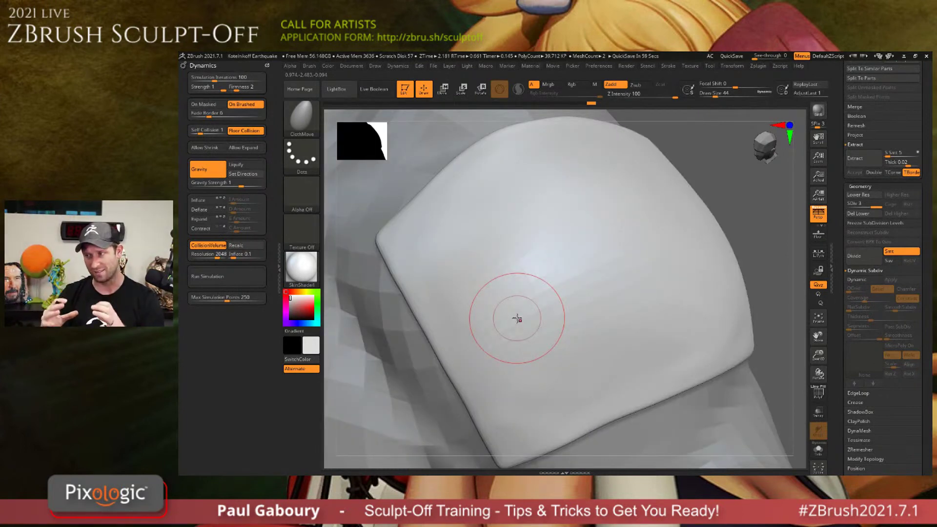
pyautogui.press('f')
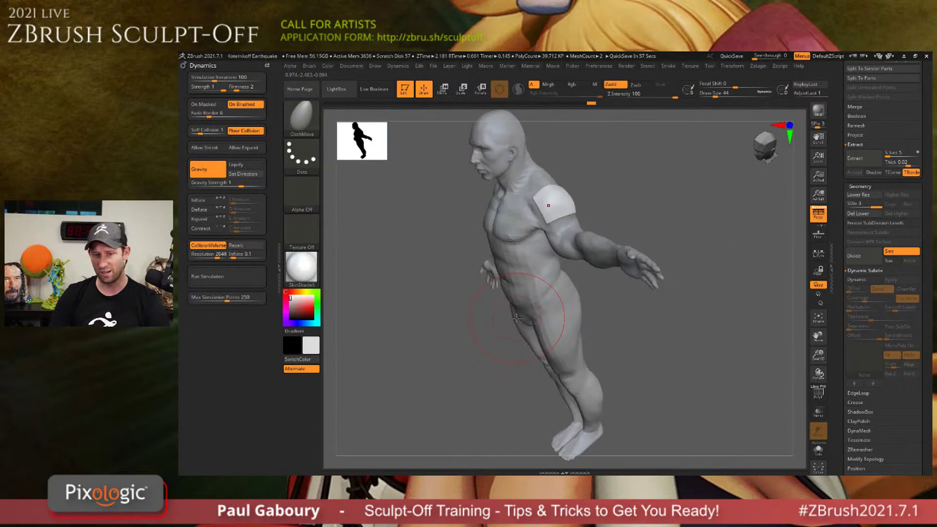
pyautogui.press('f')
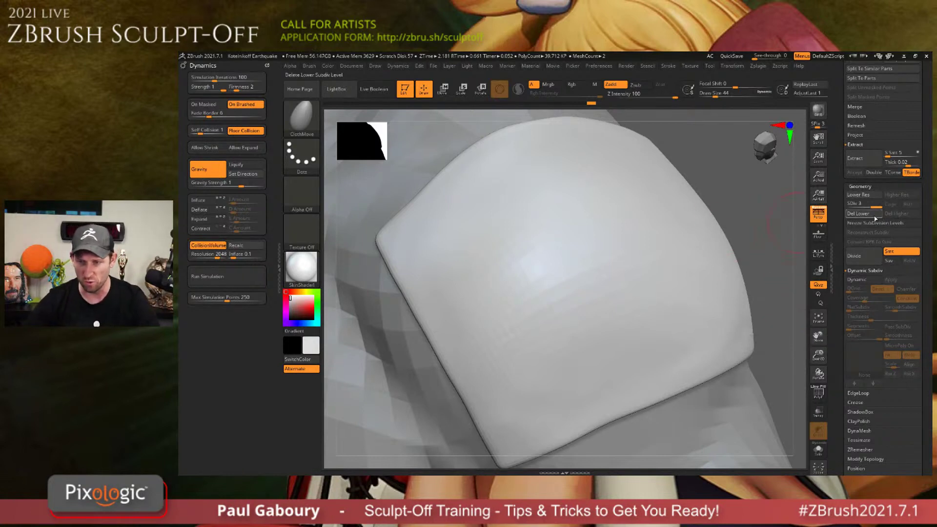
# Switch the active tool to the Plane3D primitive, face it front-on and display its polygon wireframe.
pyautogui.scroll(10, 842, 296)
pyautogui.scroll(5, 842, 296)
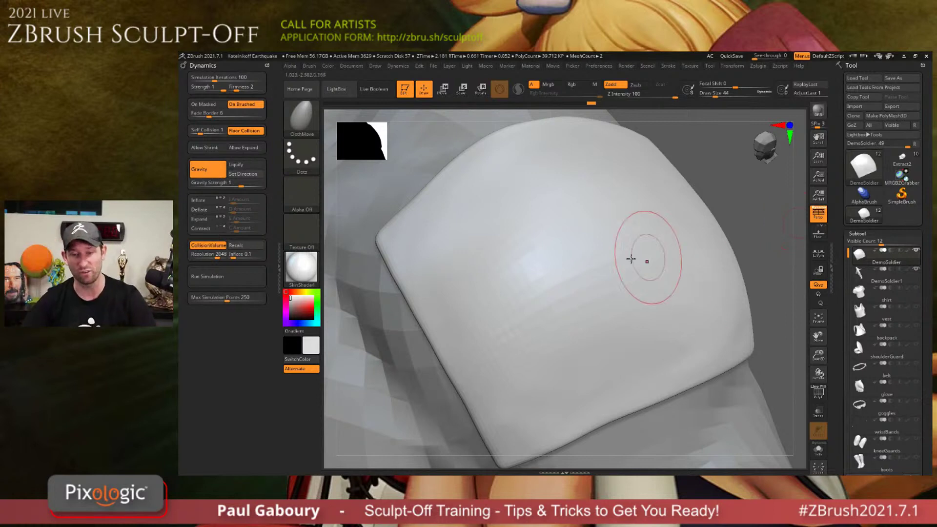
pyautogui.keyDown('ctrl'); pyautogui.moveTo(642, 312); pyautogui.dragTo(460, 370, button='right'); pyautogui.keyUp('ctrl')
pyautogui.keyDown('alt'); pyautogui.moveTo(627, 334); pyautogui.dragTo(585, 271, button='right'); pyautogui.keyUp('alt')
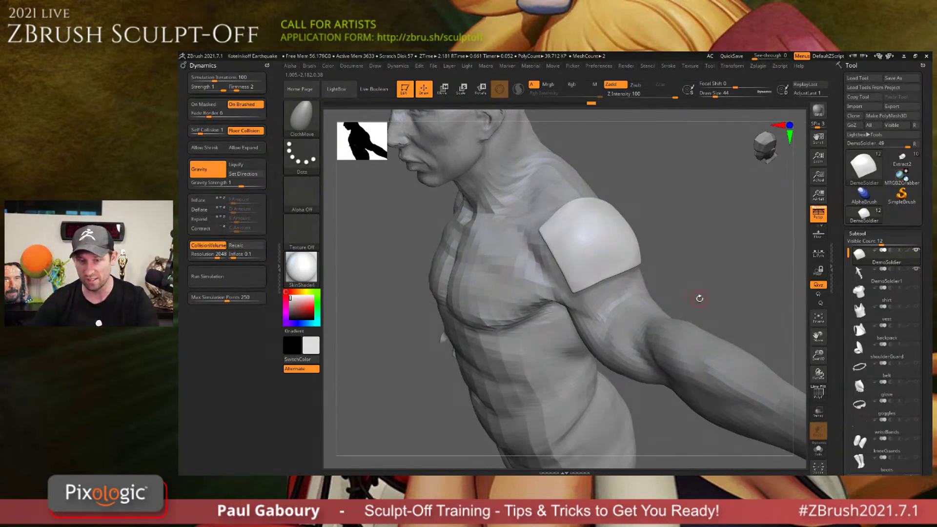
pyautogui.click(853, 168)
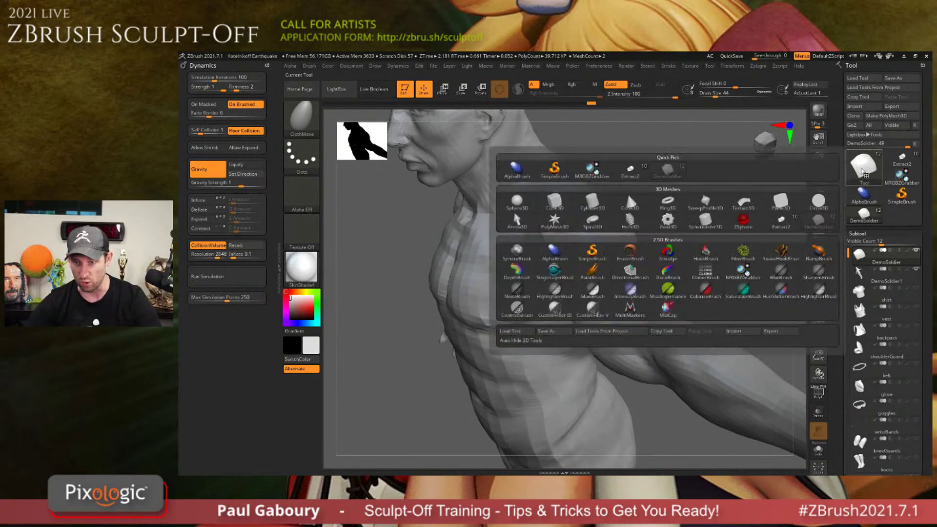
pyautogui.click(781, 216)
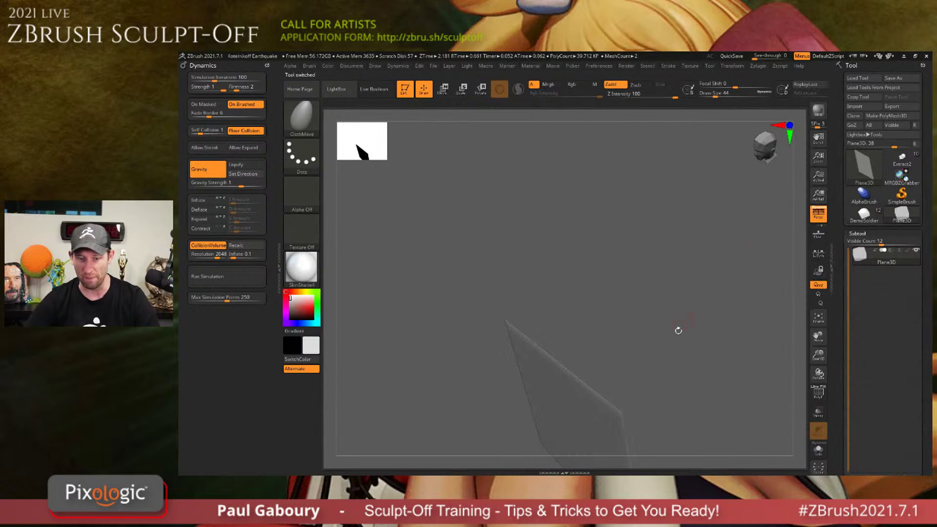
pyautogui.moveTo(675, 329); pyautogui.dragTo(601, 318)
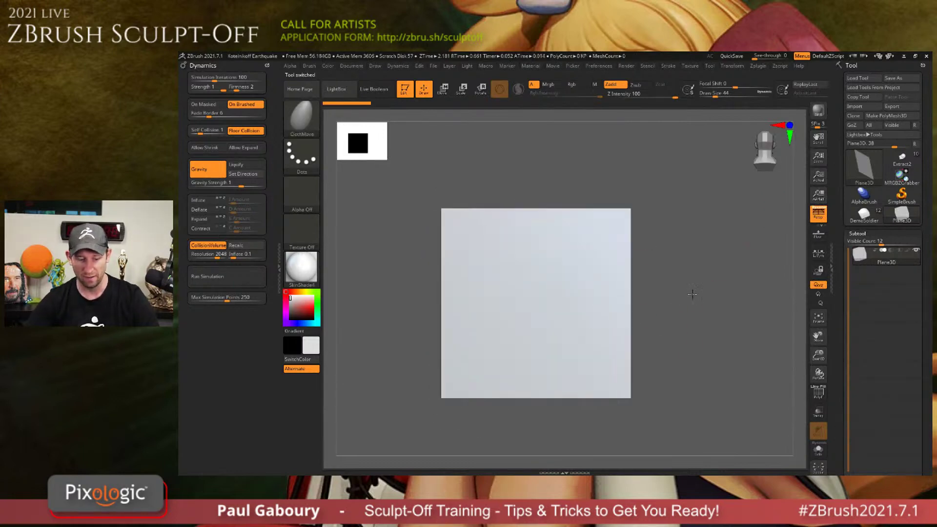
pyautogui.hotkey('shift', 'f')
# Check the polygon and point counts of the Plane3D primitive and open its Initialize settings.
pyautogui.click(857, 234)
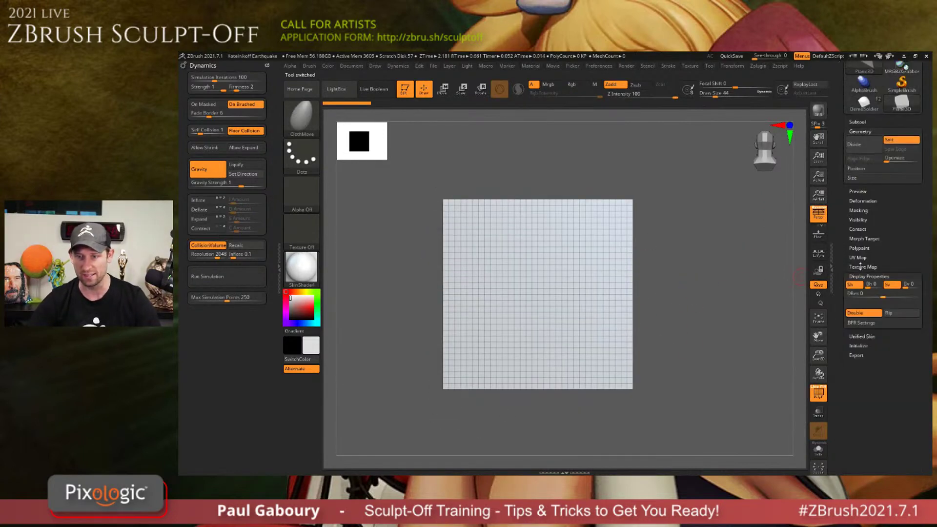
pyautogui.click(860, 243)
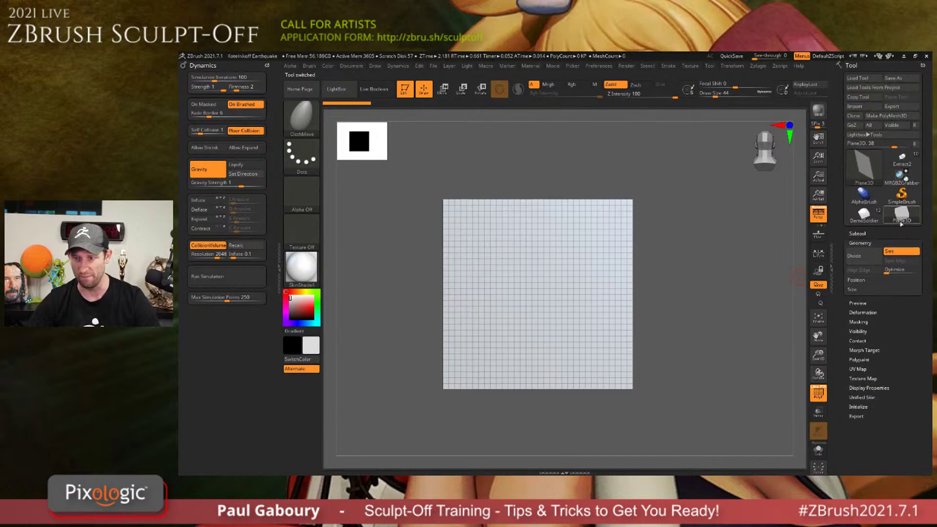
pyautogui.moveTo(908, 215)
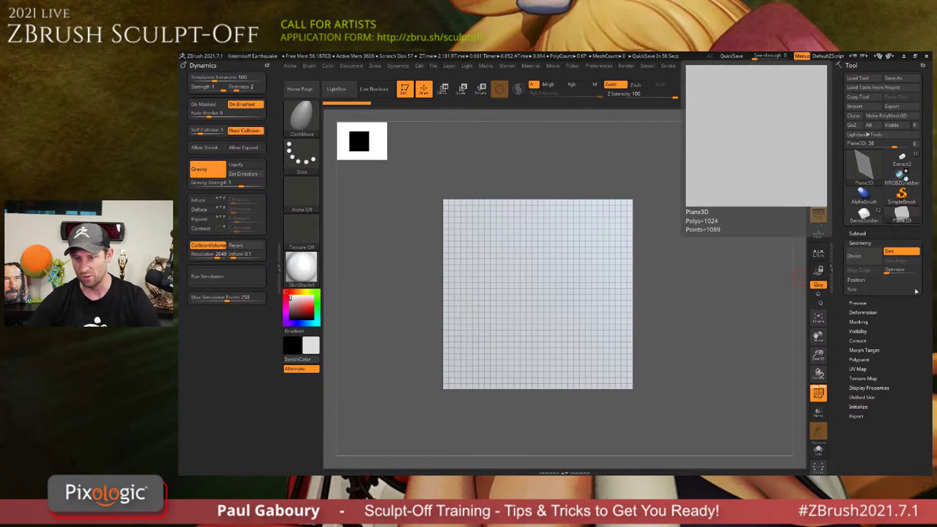
pyautogui.click(861, 243)
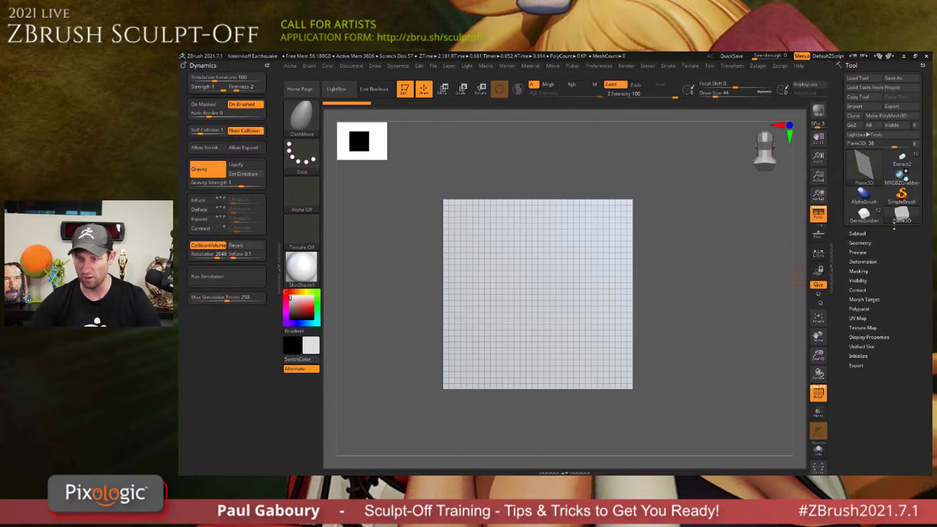
pyautogui.click(857, 356)
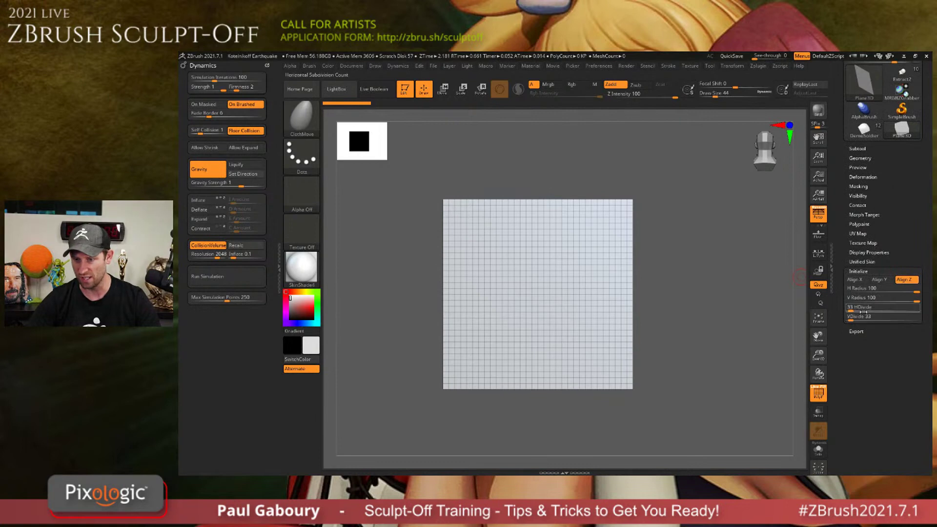
# Initialize the plane with both HDivide and VDivide set to 8.
pyautogui.click(876, 307)
pyautogui.write('8')
pyautogui.press('Return')
pyautogui.click(870, 336)
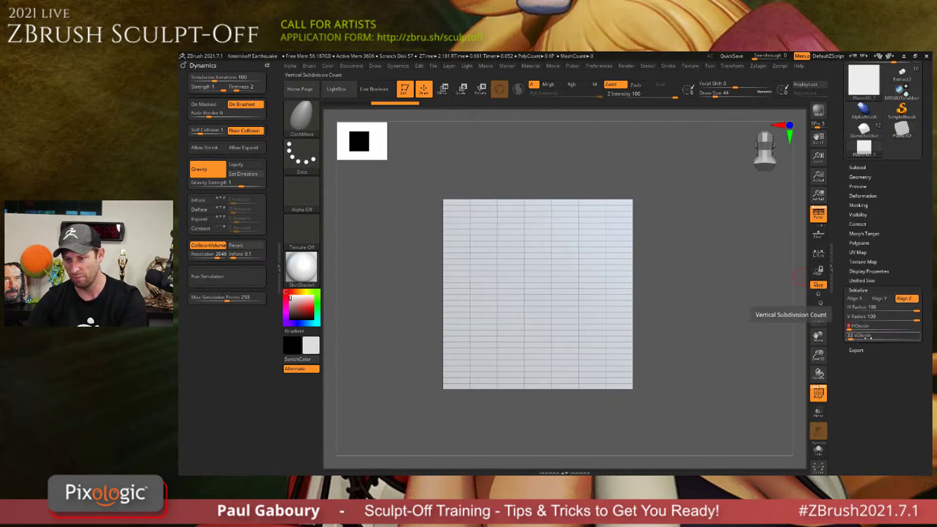
pyautogui.write('8')
pyautogui.press('Return')
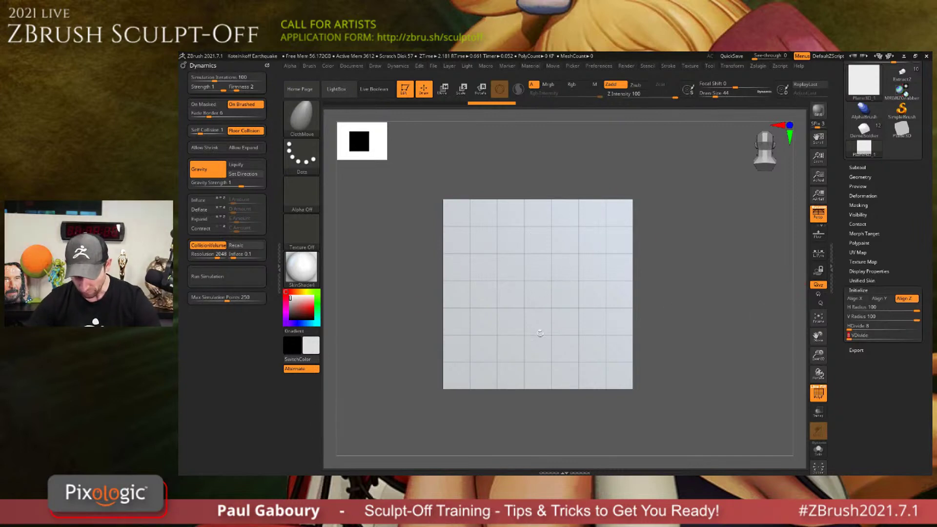
# Reduce the plane's HDivide and VDivide to 4 each and check its polygon count.
pyautogui.moveTo(862, 157)
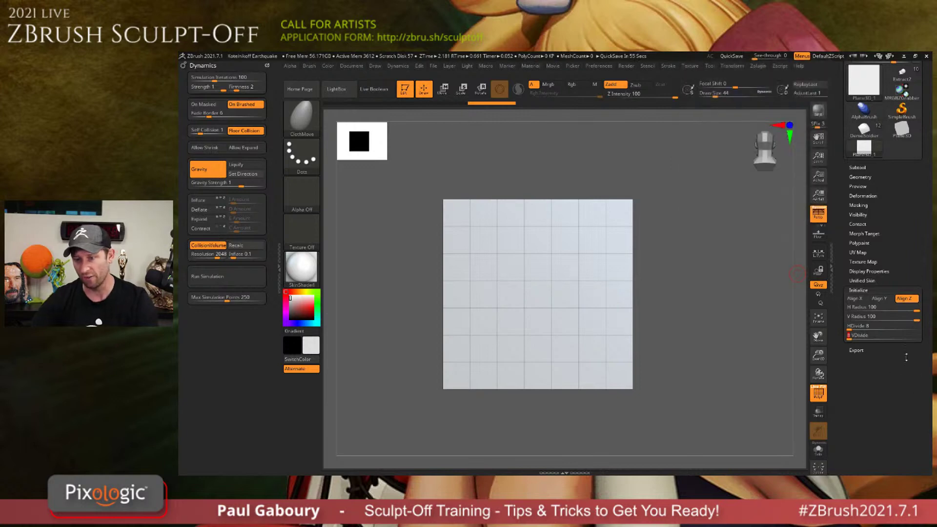
pyautogui.click(873, 327)
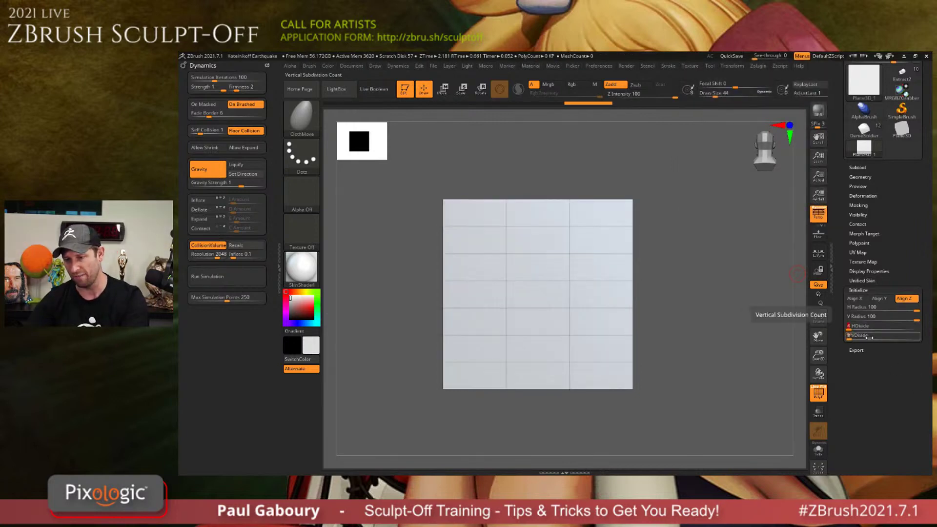
pyautogui.click(874, 335)
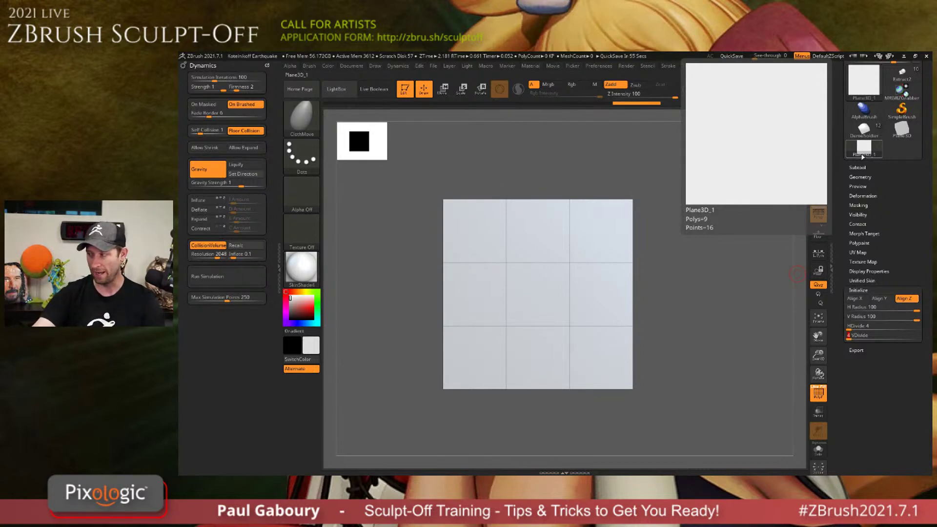
# Switch the active tool to the Ring3D primitive, tilt it into view and set its SDivide to 6.
pyautogui.scroll(2, 863, 156)
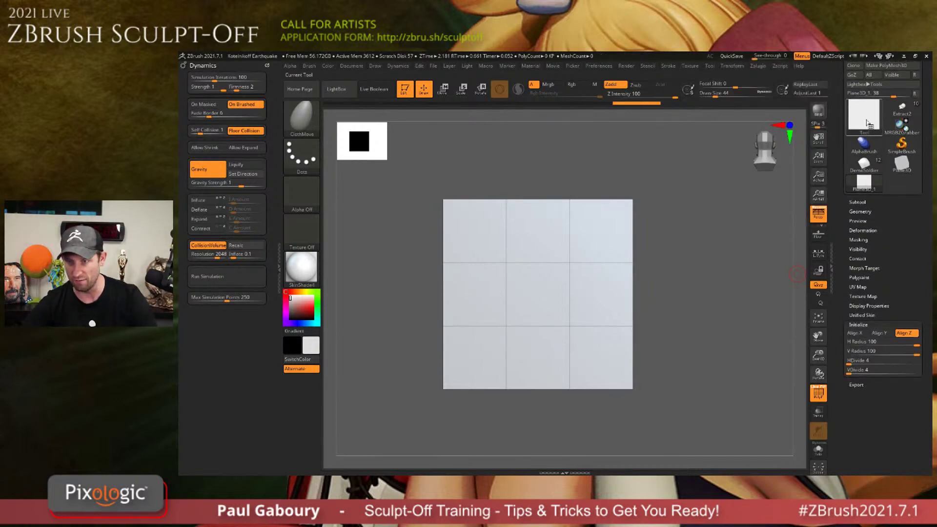
pyautogui.click(863, 115)
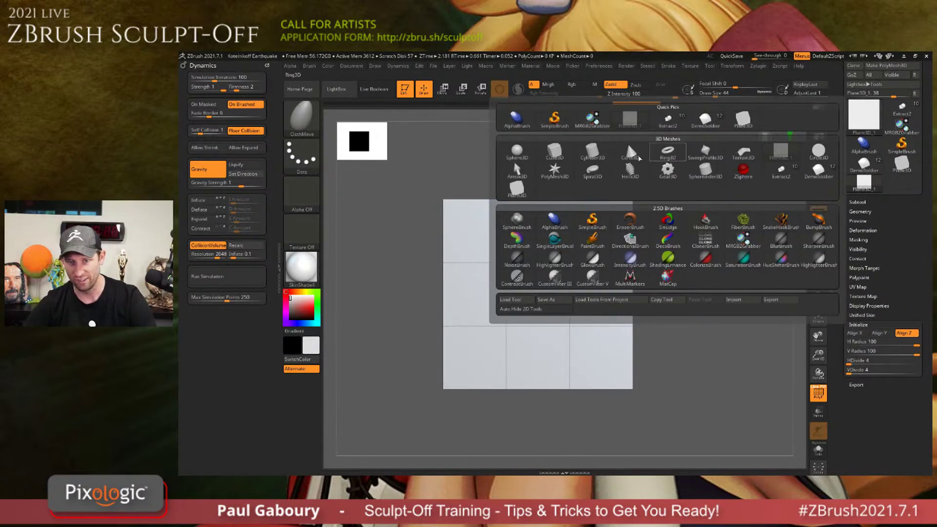
pyautogui.click(667, 152)
pyautogui.moveTo(711, 328); pyautogui.dragTo(705, 374)
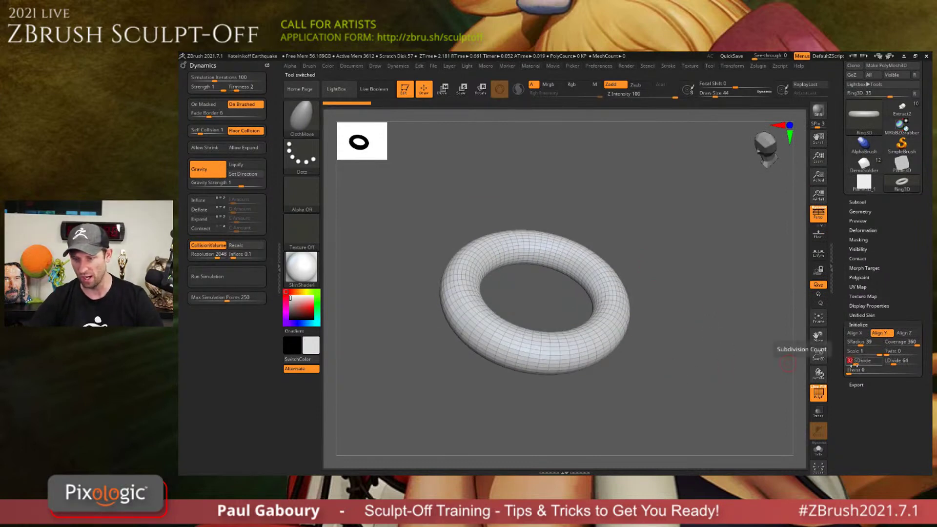
pyautogui.click(857, 364)
pyautogui.write('6')
pyautogui.press('Return')
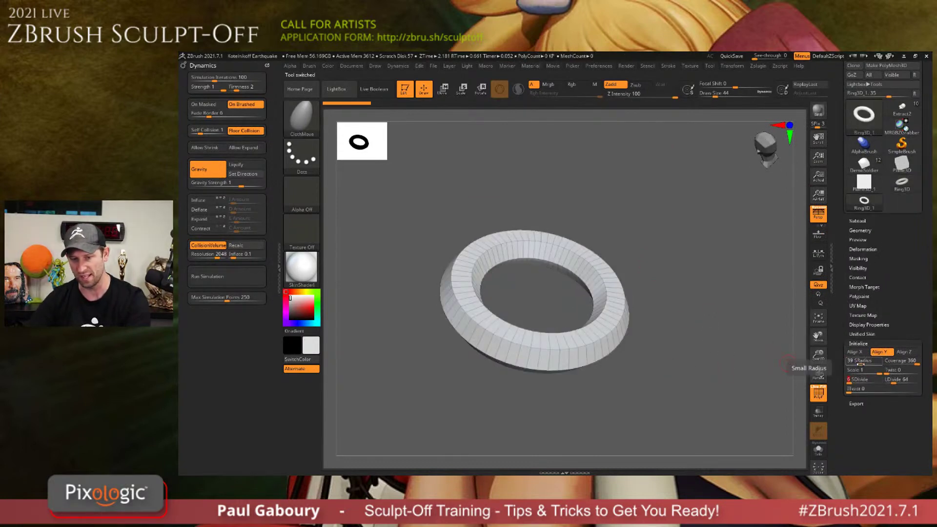
# Set the ring's LDivide to 6 and view its outline straight on.
pyautogui.click(897, 380)
pyautogui.write('6')
pyautogui.press('Return')
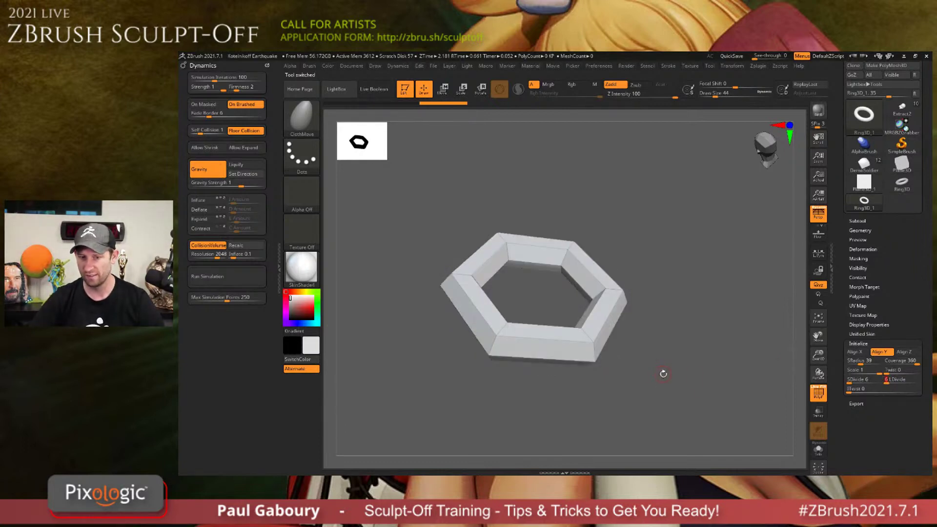
pyautogui.keyDown('shift'); pyautogui.moveTo(668, 345); pyautogui.dragTo(660, 372); pyautogui.keyUp('shift')
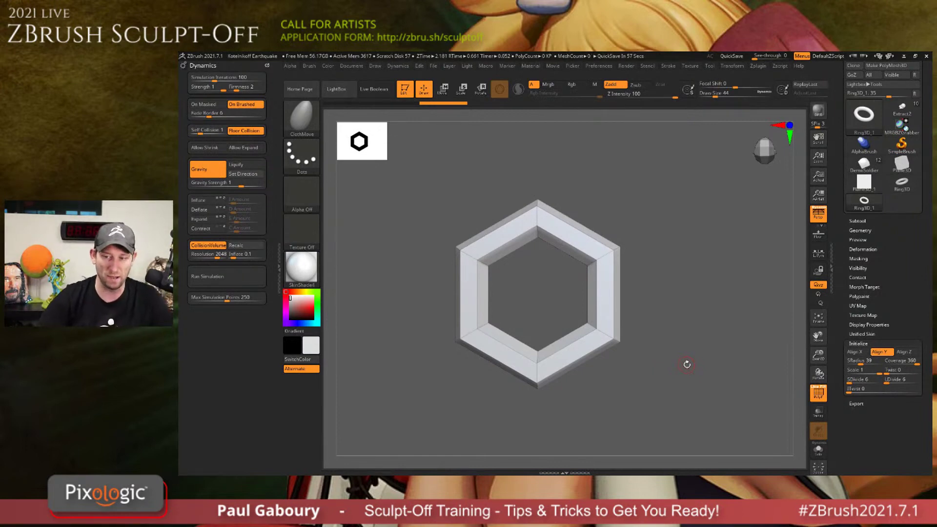
# Set the ring's LDivide to 8 and convert the primitive to a PolyMesh3D.
pyautogui.click(892, 383)
pyautogui.write('8')
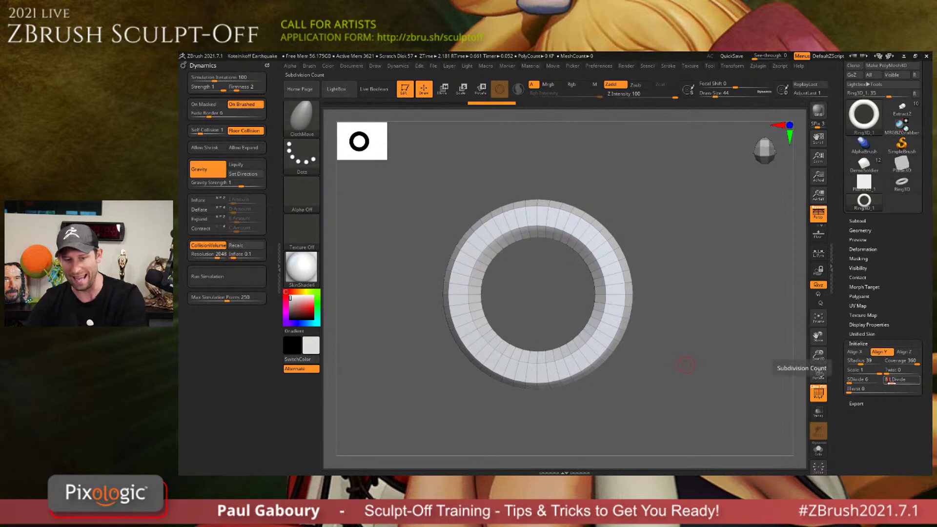
pyautogui.press('Return')
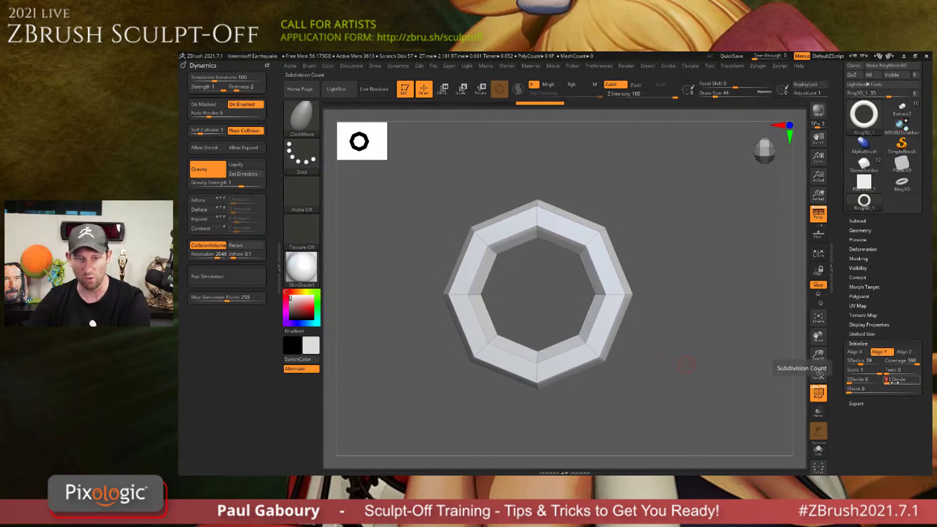
pyautogui.scroll(2, 883, 118)
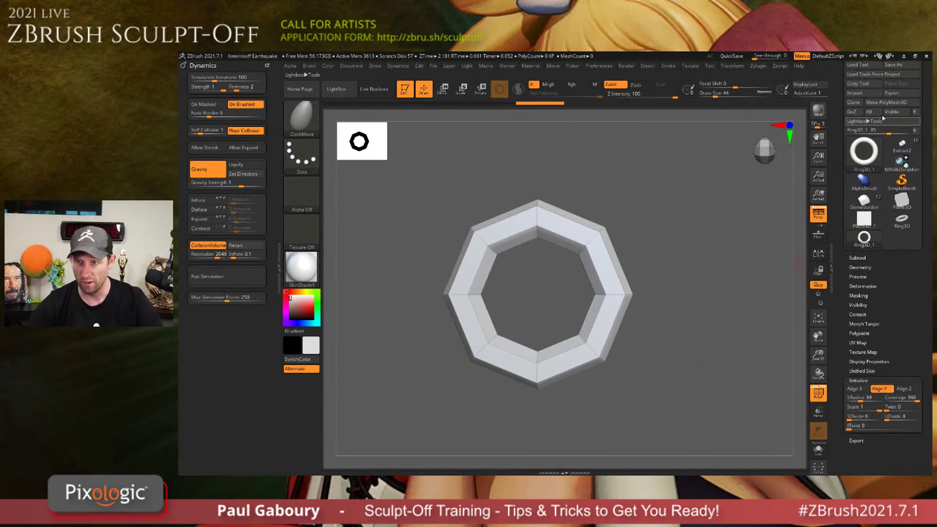
pyautogui.click(886, 102)
# Replace TransposeCloth with the regular Transpose brush, undoing the cloth rotation, and rotate the octagonal ring in the screen plane until its sides sit level.
pyautogui.press('w')
pyautogui.moveTo(579, 315); pyautogui.dragTo(574, 304)
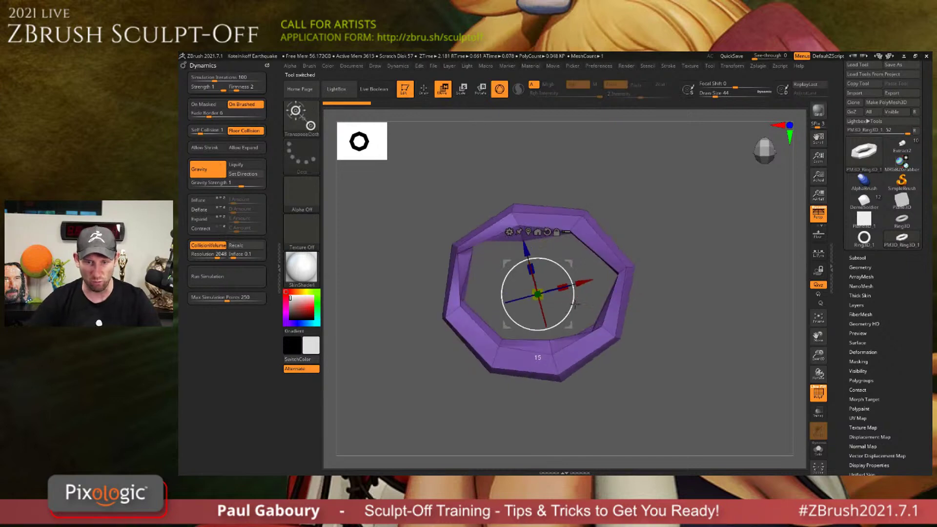
pyautogui.hotkey('ctrl', 'z')
pyautogui.press('b')
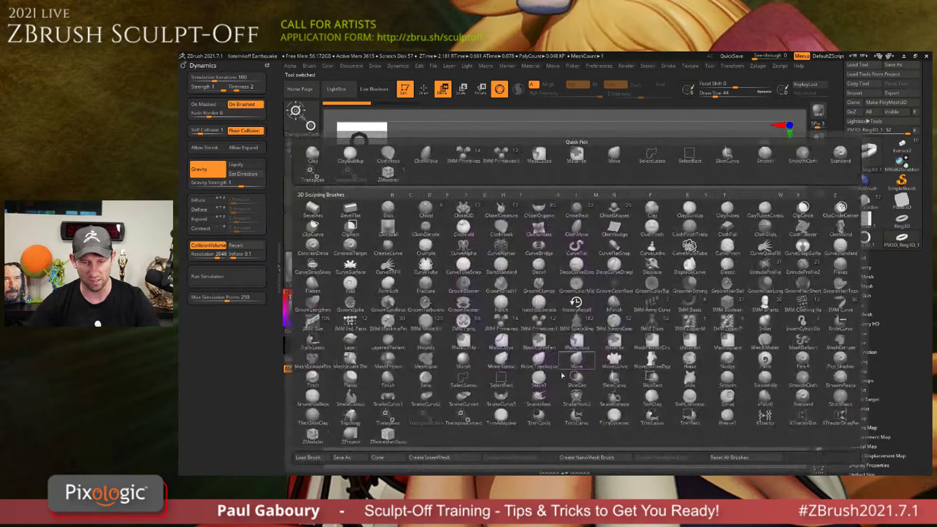
pyautogui.click(388, 417)
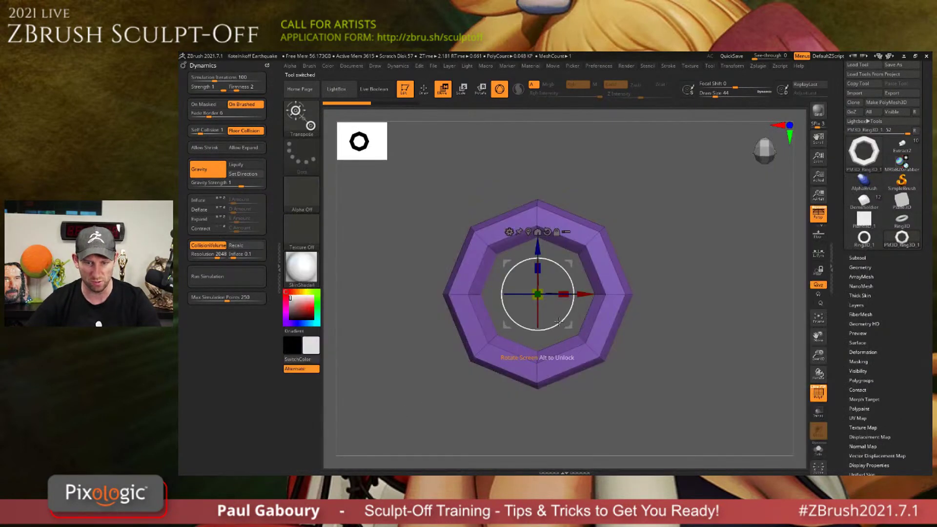
pyautogui.moveTo(558, 321); pyautogui.dragTo(572, 313)
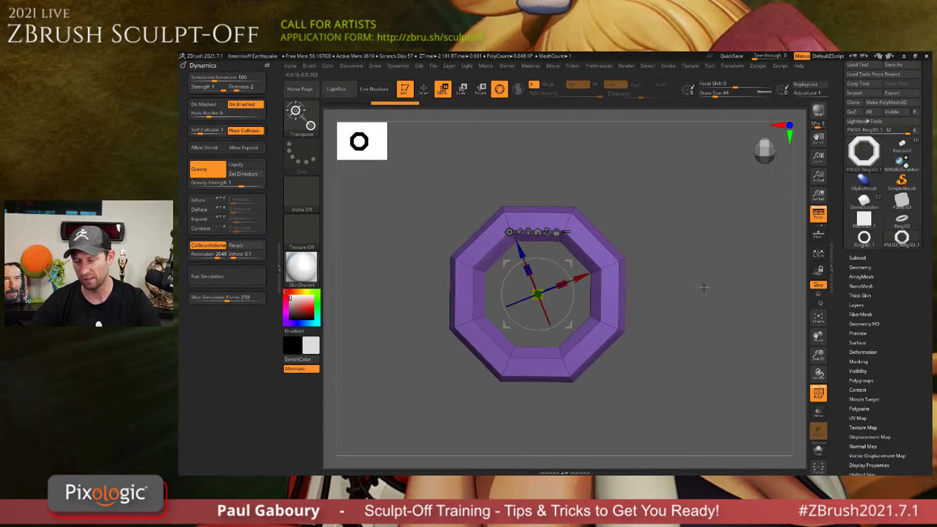
pyautogui.press('q')
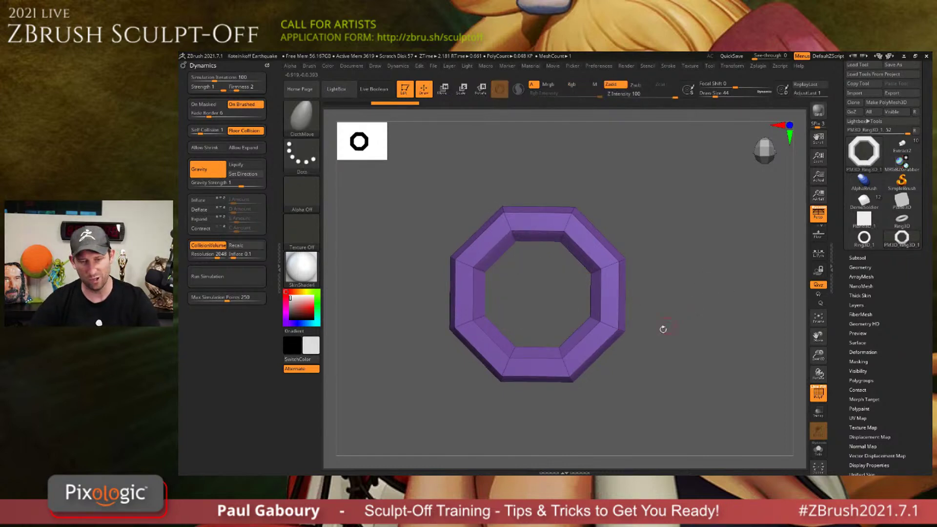
pyautogui.moveTo(673, 315)
pyautogui.keyDown('ctrl'); pyautogui.mouseDown(button='right')
pyautogui.moveTo(630, 337)
pyautogui.moveTo(659, 318)
pyautogui.mouseUp(button='right'); pyautogui.keyUp('ctrl')
pyautogui.moveTo(659, 318); pyautogui.dragTo(656, 300, button='right')
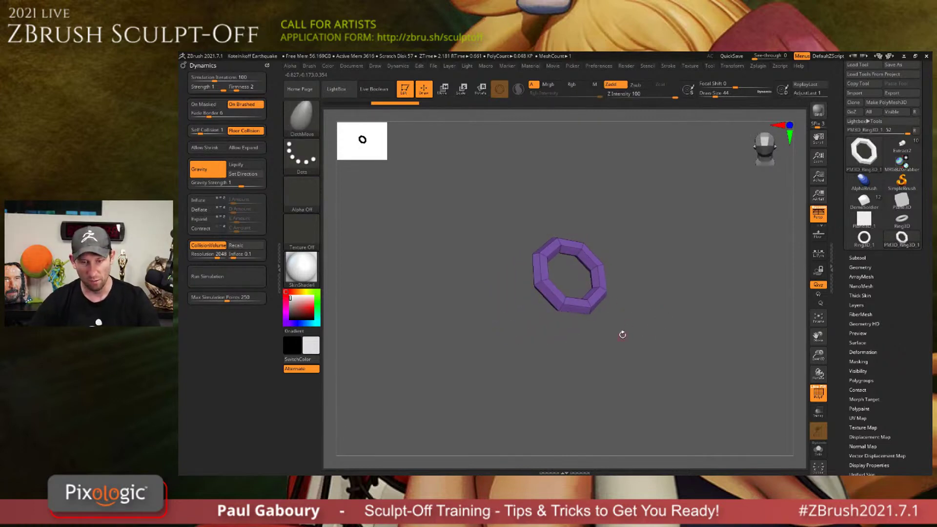
pyautogui.press('w')
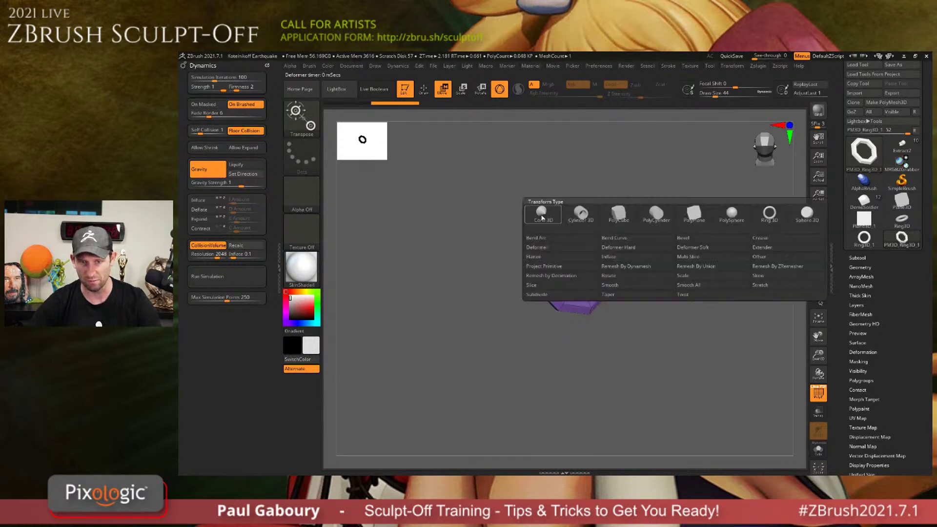
pyautogui.click(542, 213)
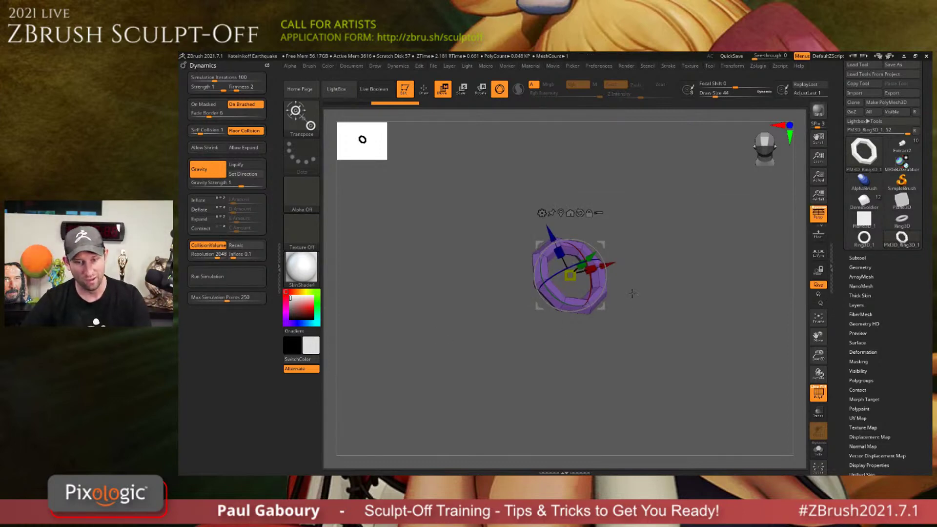
pyautogui.press('q')
pyautogui.keyDown('shift'); pyautogui.moveTo(674, 259); pyautogui.dragTo(654, 283); pyautogui.keyUp('shift')
# Expand the ZRemesher options within the ring's Geometry settings.
pyautogui.click(859, 267)
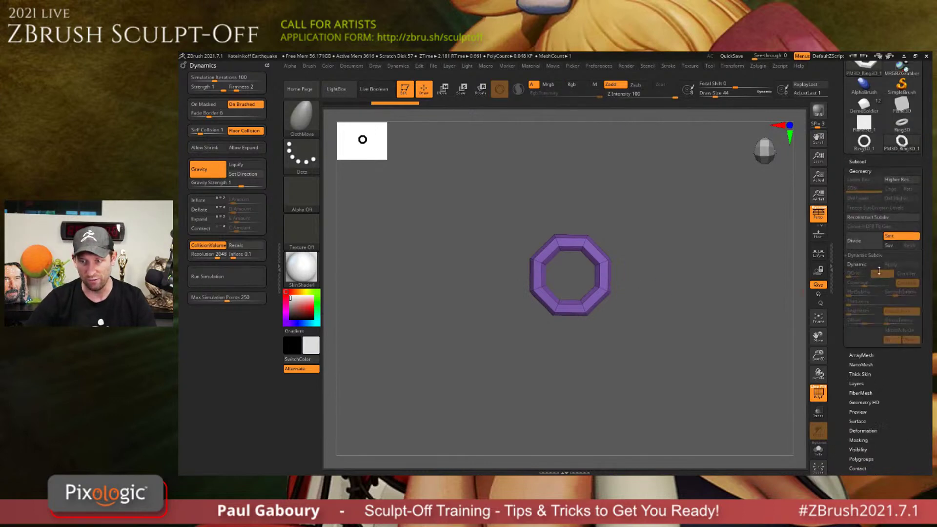
pyautogui.click(866, 240)
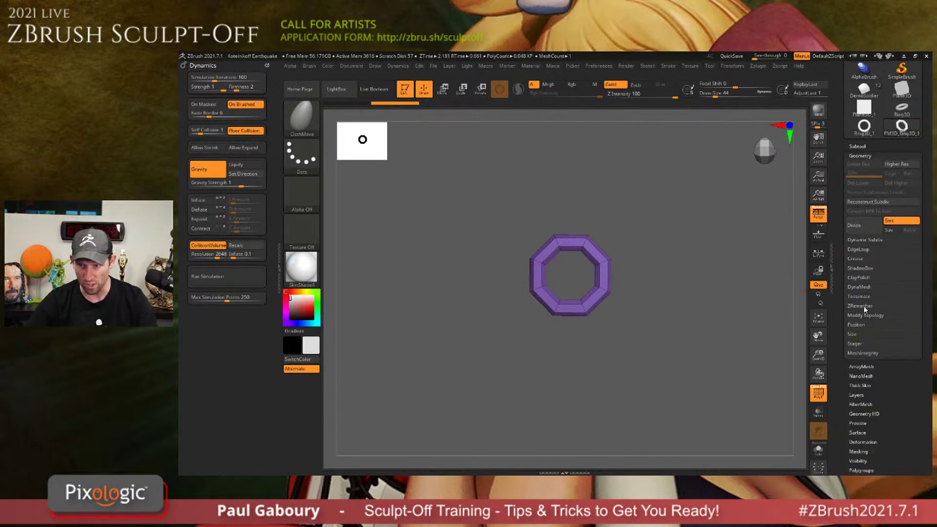
pyautogui.click(863, 306)
pyautogui.moveTo(920, 322); pyautogui.dragTo(919, 274)
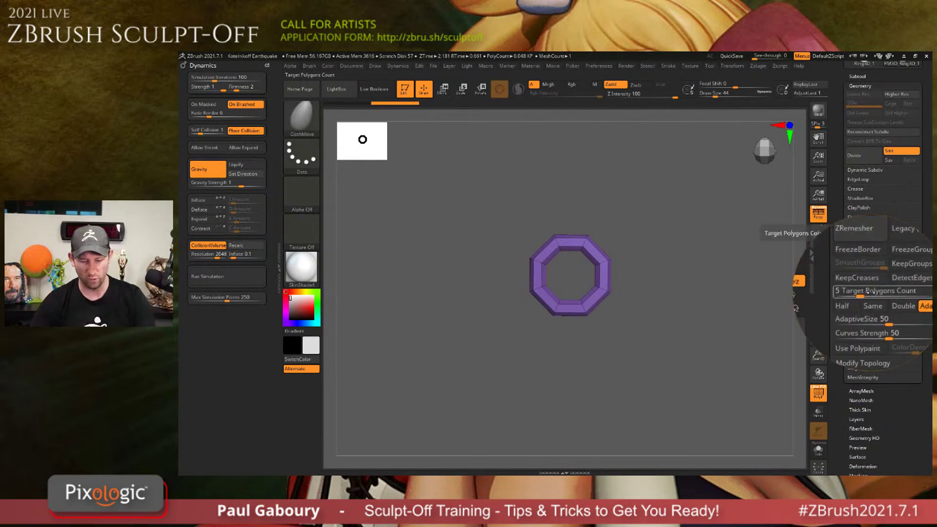
# Load the DemoHead.ZTL sample tool and view the head and shoulders from the front.
pyautogui.press(',')
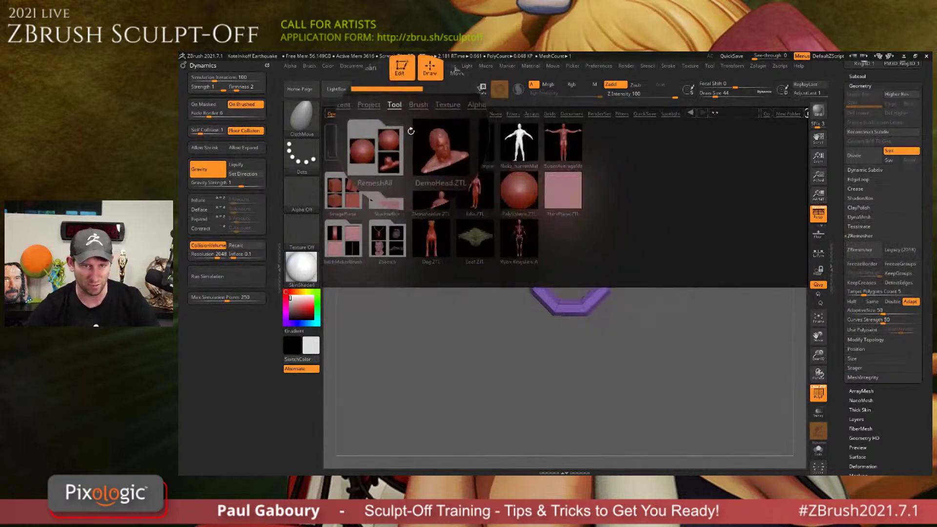
pyautogui.doubleClick(431, 142)
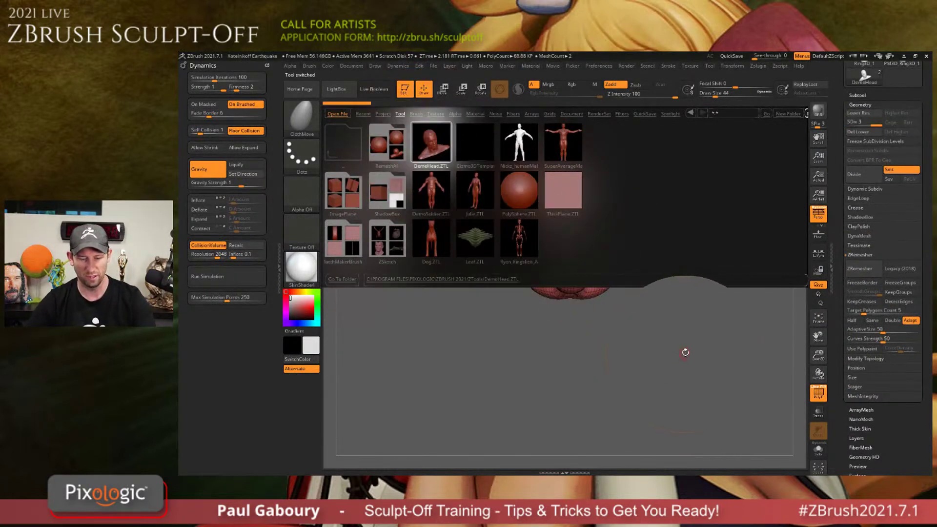
pyautogui.moveTo(677, 356); pyautogui.dragTo(659, 295)
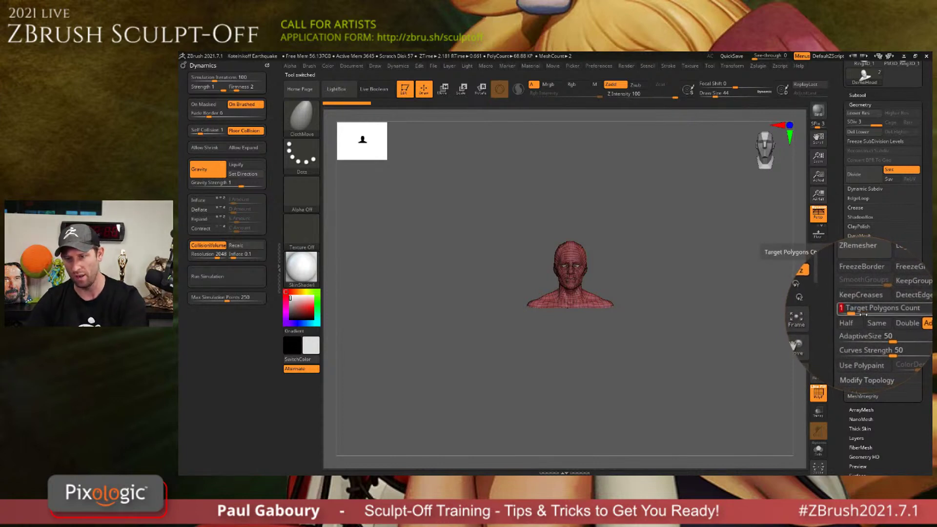
# Try ZRemeshing the demo head with a Target Polygons Count of 1.
pyautogui.moveTo(863, 314); pyautogui.dragTo(855, 312)
pyautogui.moveTo(673, 317); pyautogui.dragTo(595, 313, button='right')
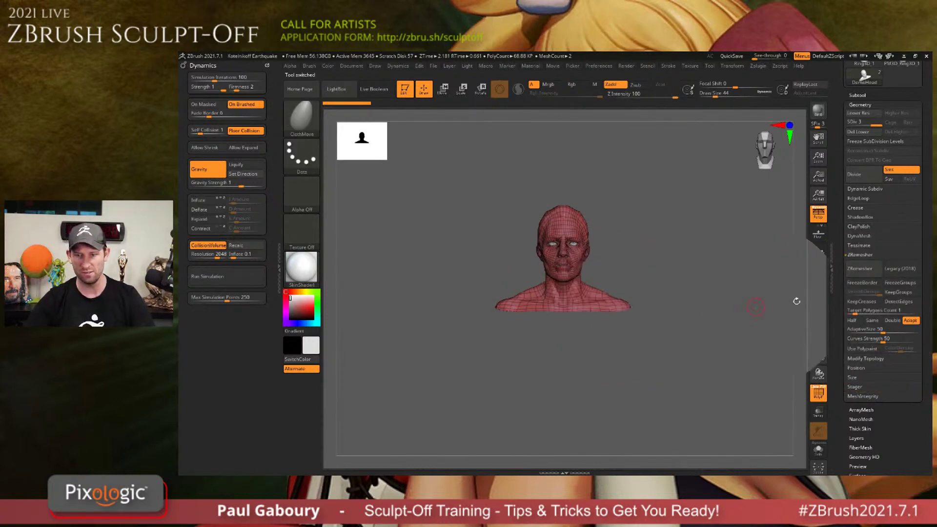
pyautogui.click(859, 268)
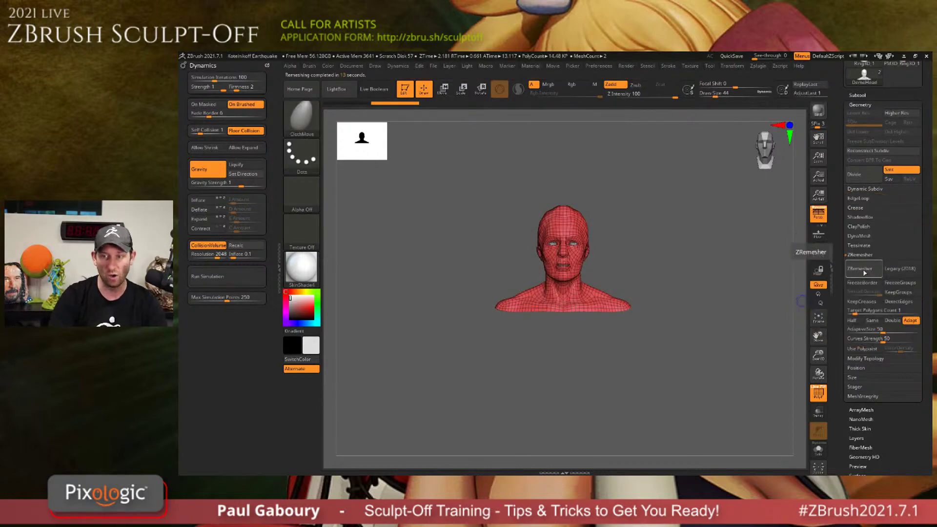
pyautogui.click(278, 265)
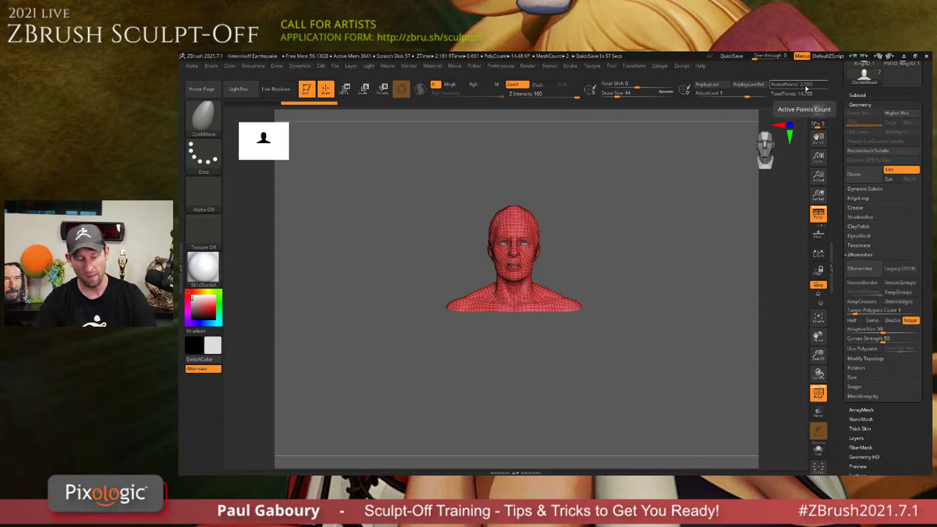
pyautogui.hotkey('ctrl', 'd')
pyautogui.hotkey('ctrl', 'd')
# Hide the head's wireframe and try to apply the Remesh By ZRemesher gizmo deformer to it.
pyautogui.moveTo(620, 322)
pyautogui.keyDown('ctrl'); pyautogui.mouseDown(button='right')
pyautogui.moveTo(622, 281)
pyautogui.moveTo(642, 337)
pyautogui.moveTo(601, 305)
pyautogui.moveTo(608, 280)
pyautogui.mouseUp(button='right'); pyautogui.keyUp('ctrl')
pyautogui.hotkey('shift', 'f')
pyautogui.press('w')
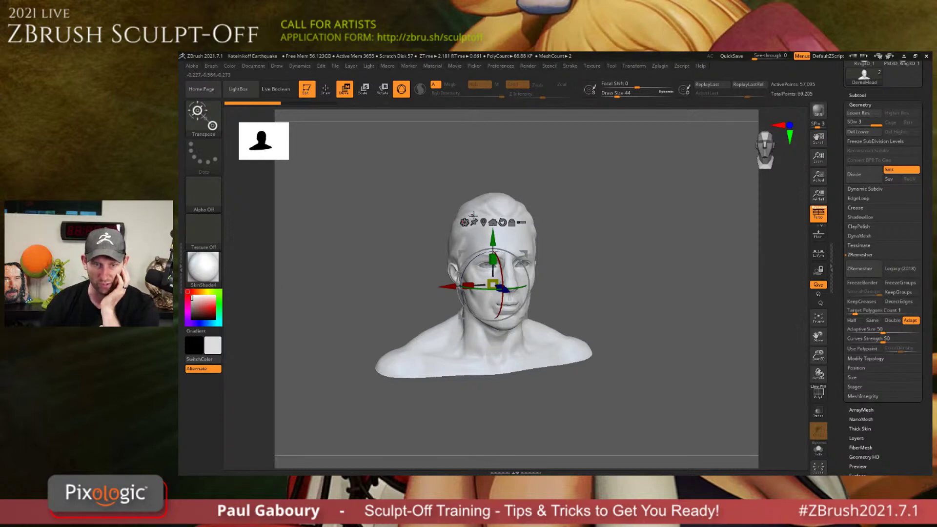
pyautogui.click(463, 222)
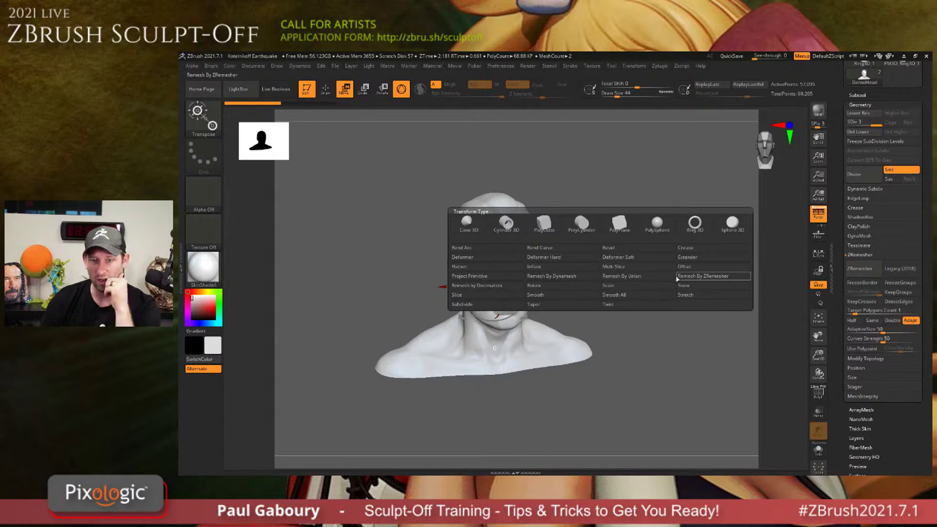
pyautogui.click(712, 278)
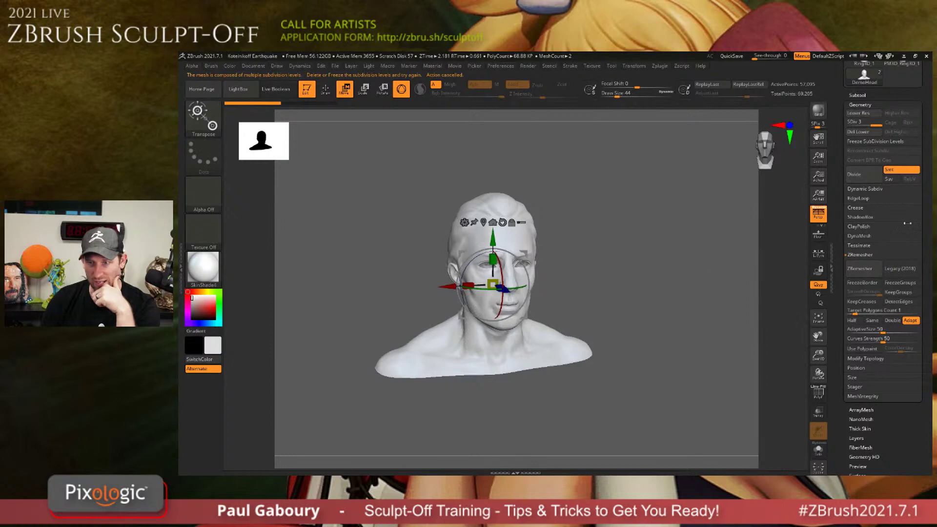
# Delete the head's lower subdivision levels and apply the Remesh By ZRemesher gizmo deformer.
pyautogui.click(865, 133)
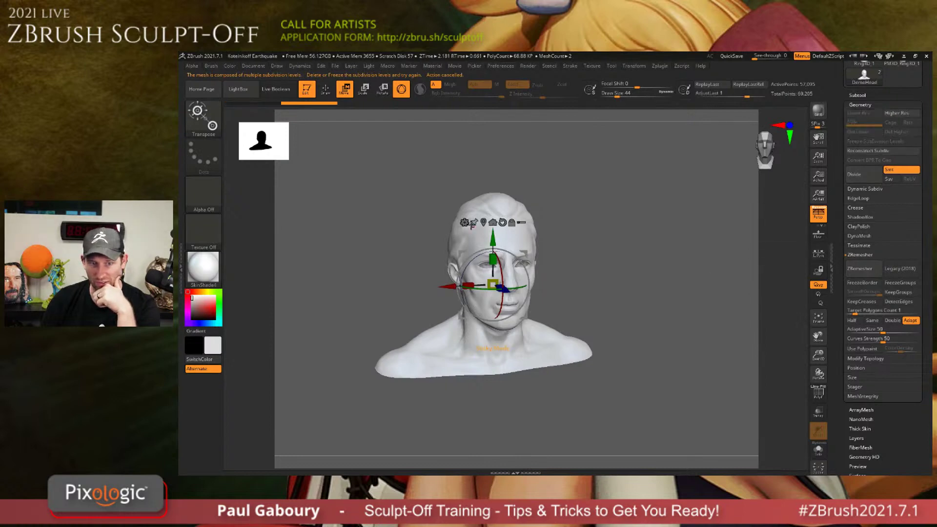
pyautogui.click(464, 222)
pyautogui.click(687, 278)
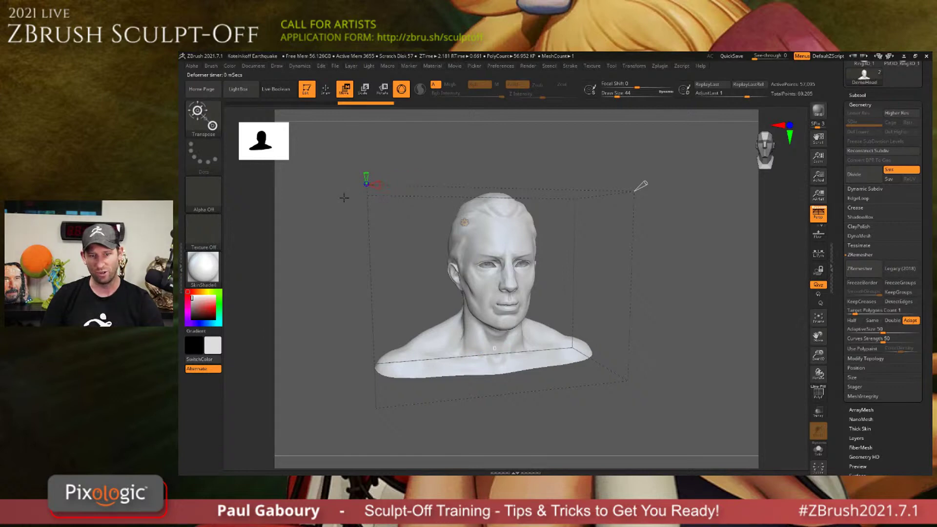
# Adjust the red and green cones of the ZRemesher deformer and change the head's display colour to dark grey.
pyautogui.moveTo(340, 193); pyautogui.dragTo(418, 190)
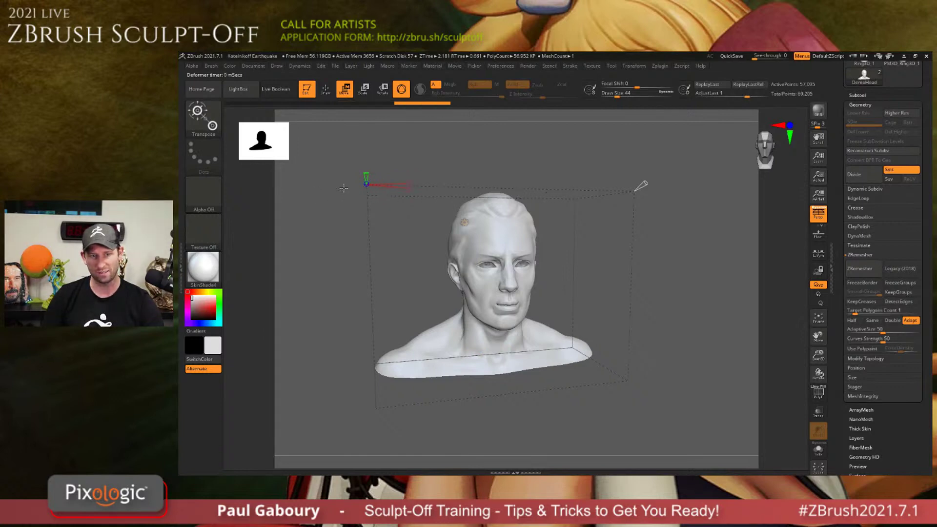
pyautogui.moveTo(365, 175)
pyautogui.mouseDown()
pyautogui.moveTo(366, 126)
pyautogui.moveTo(369, 190)
pyautogui.moveTo(362, 117)
pyautogui.moveTo(365, 200)
pyautogui.moveTo(365, 131)
pyautogui.moveTo(378, 192)
pyautogui.moveTo(377, 114)
pyautogui.mouseUp()
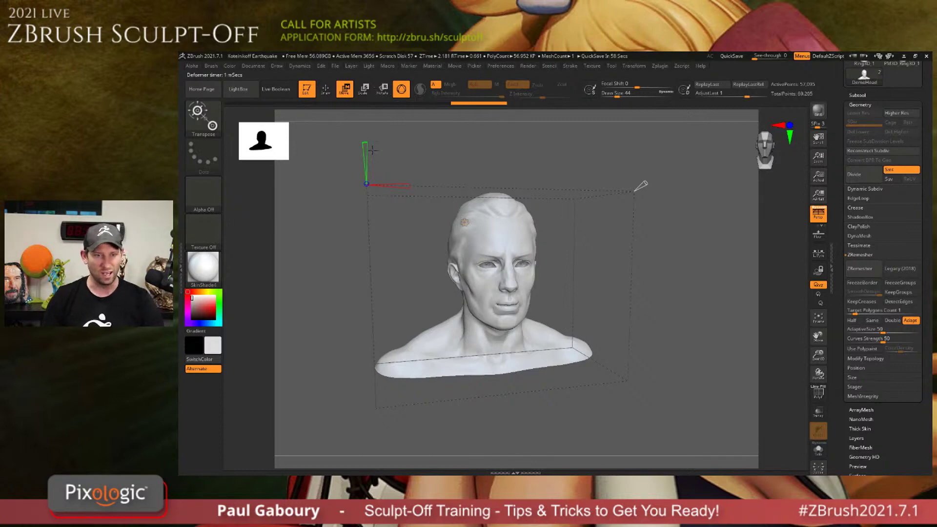
pyautogui.moveTo(701, 267); pyautogui.dragTo(679, 237)
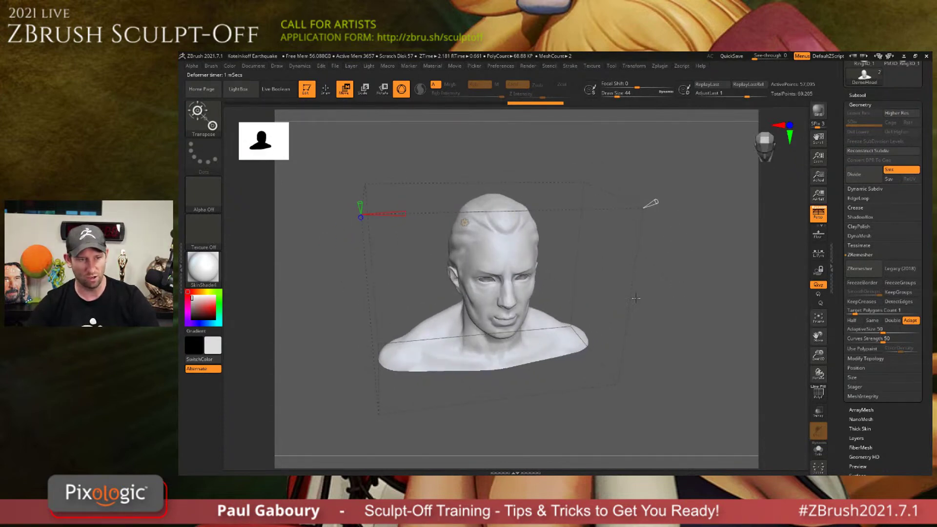
pyautogui.moveTo(200, 309); pyautogui.dragTo(196, 314)
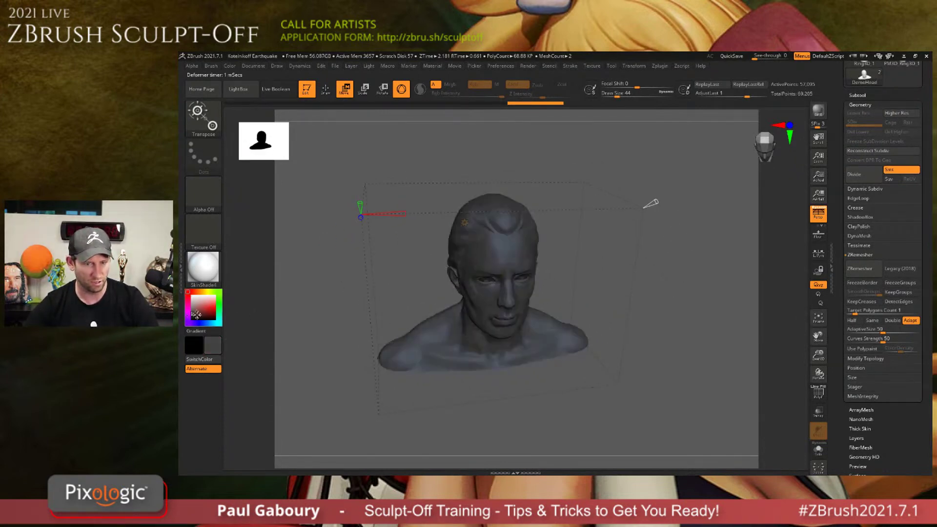
# Try remeshing the head by lengthening the deformer's white Target Polygons Count cone and check the resulting wireframe.
pyautogui.moveTo(655, 202)
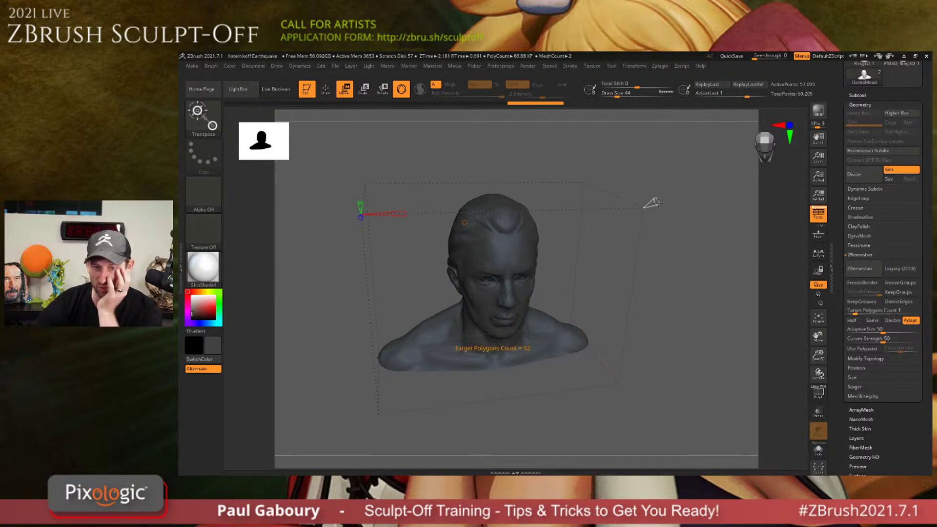
pyautogui.moveTo(655, 202); pyautogui.dragTo(706, 172)
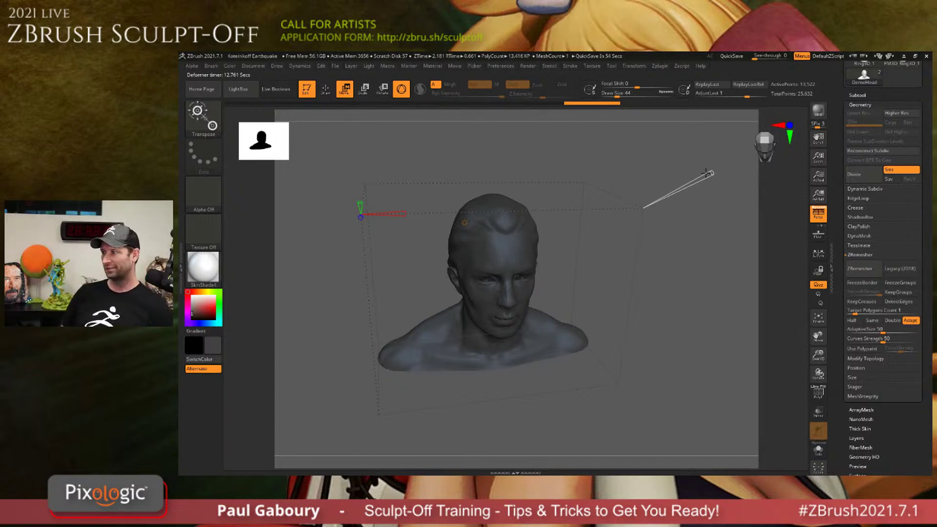
pyautogui.hotkey('shift', 'f')
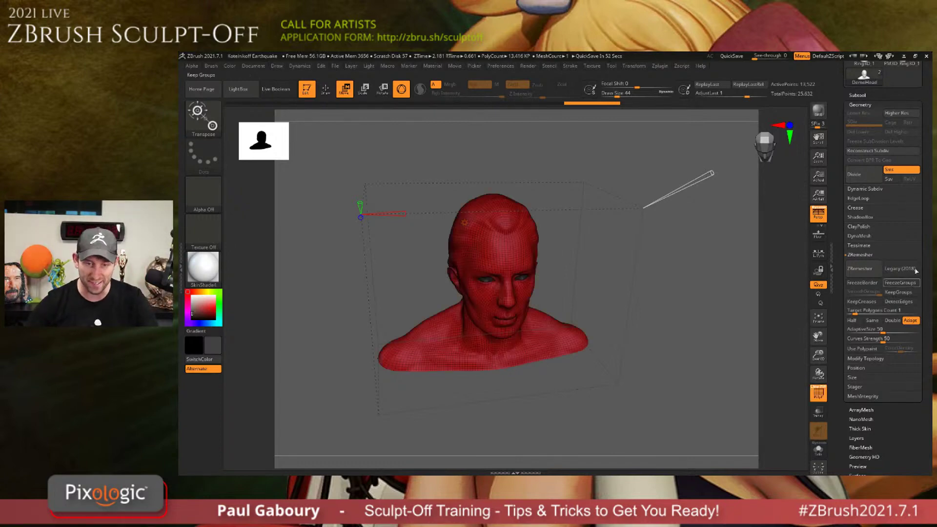
pyautogui.hotkey('shift', 'f')
pyautogui.keyDown('ctrl'); pyautogui.moveTo(631, 271); pyautogui.dragTo(628, 268); pyautogui.keyUp('ctrl')
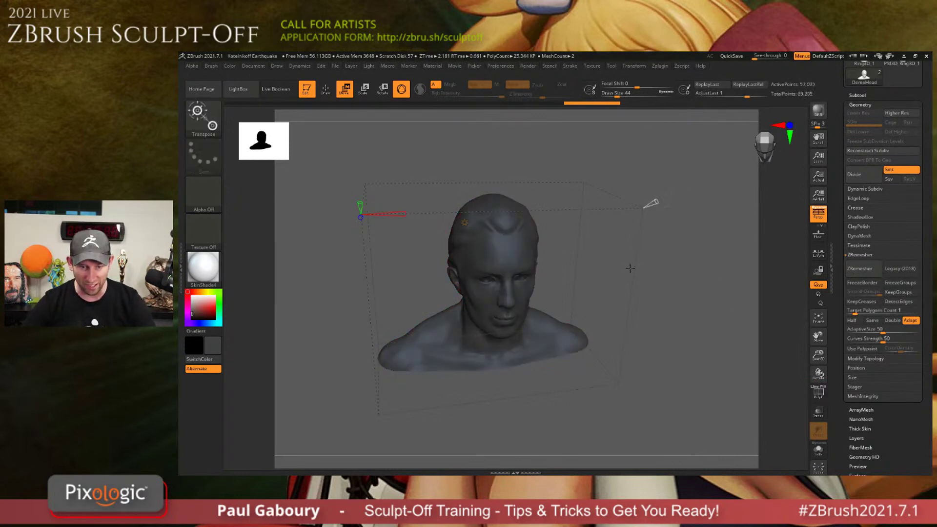
# Switch the gizmo deformer to Remesh By Dynamesh and remesh the head by lengthening its white cone.
pyautogui.click(464, 222)
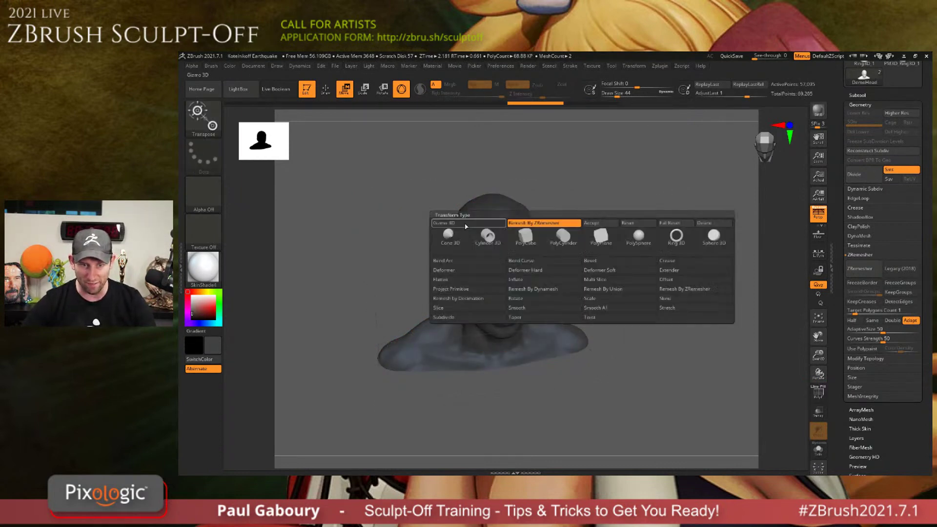
pyautogui.click(545, 290)
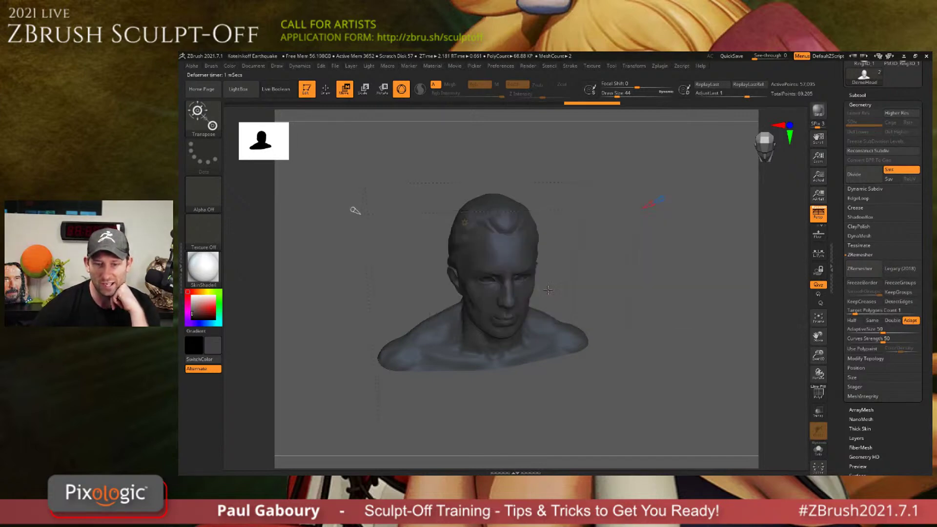
pyautogui.moveTo(351, 210); pyautogui.dragTo(307, 182)
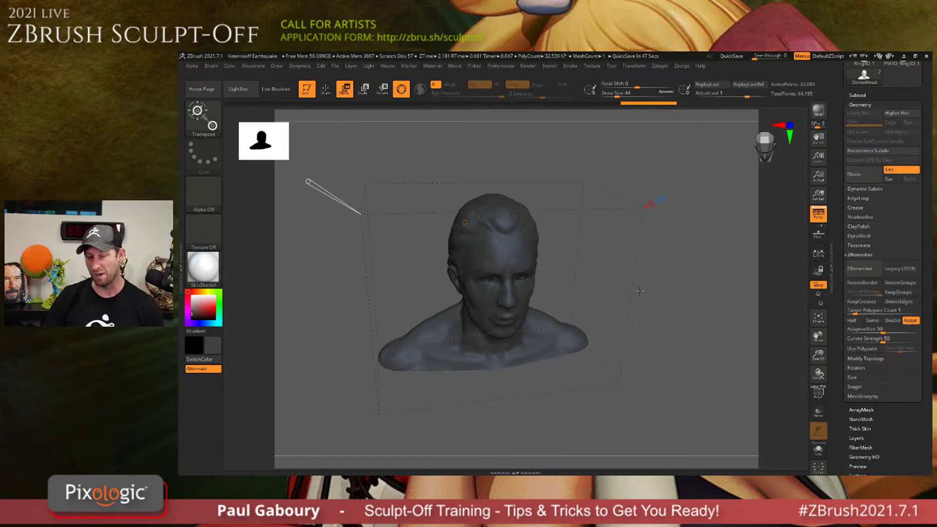
pyautogui.click(464, 222)
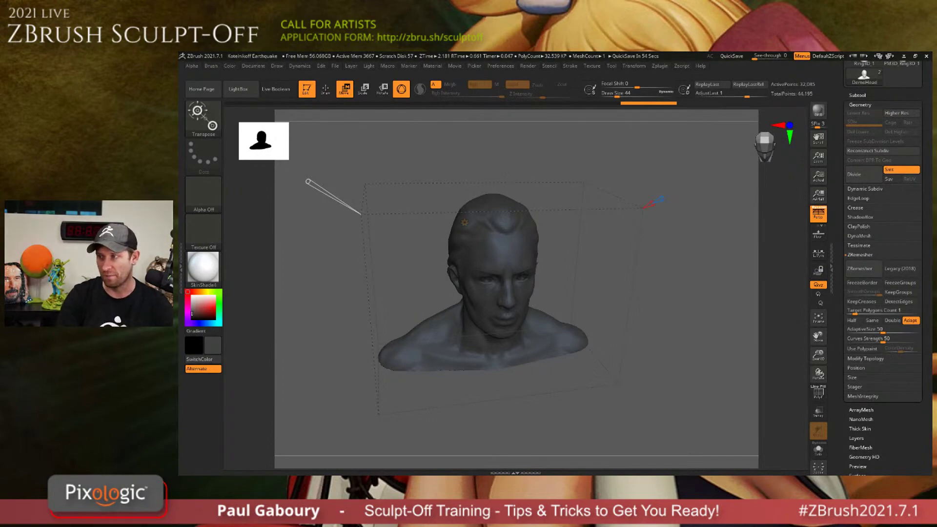
# Switch to the Chrome browser, view the ZBrush Summit Call for Artists application form and follow its ZBrushCentral link.
pyautogui.click(265, 467)
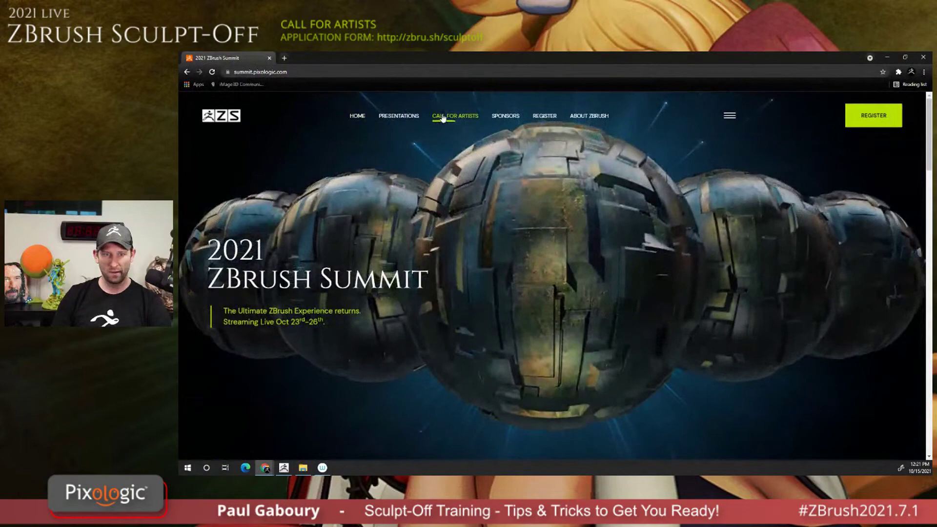
pyautogui.click(443, 117)
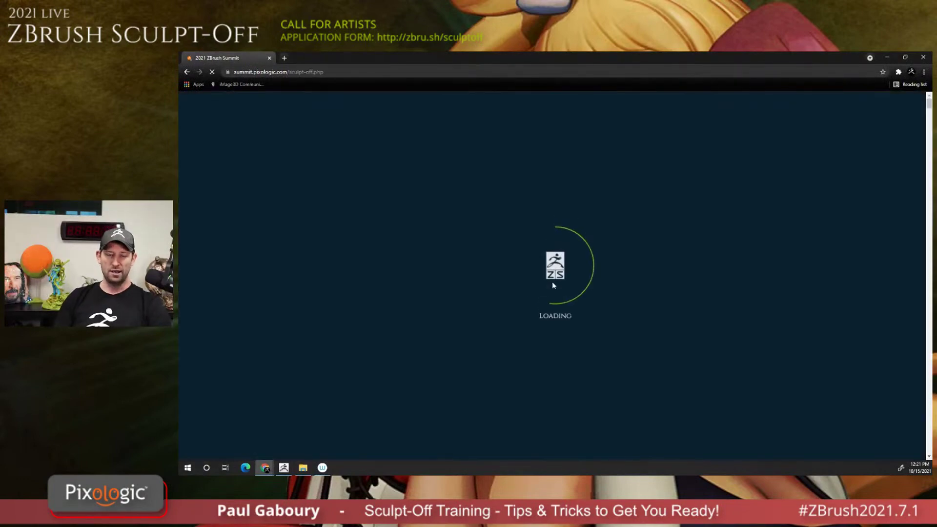
pyautogui.scroll(-6, 521, 314)
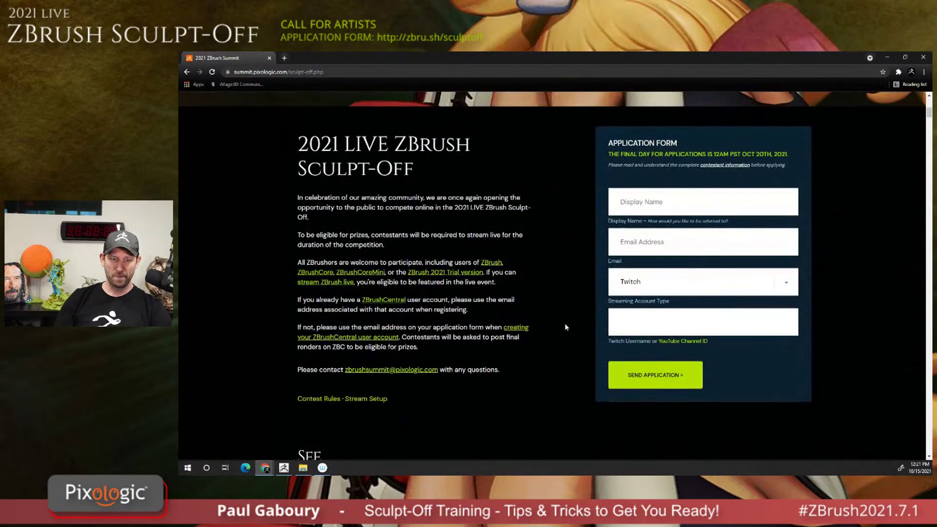
pyautogui.scroll(-1, 563, 326)
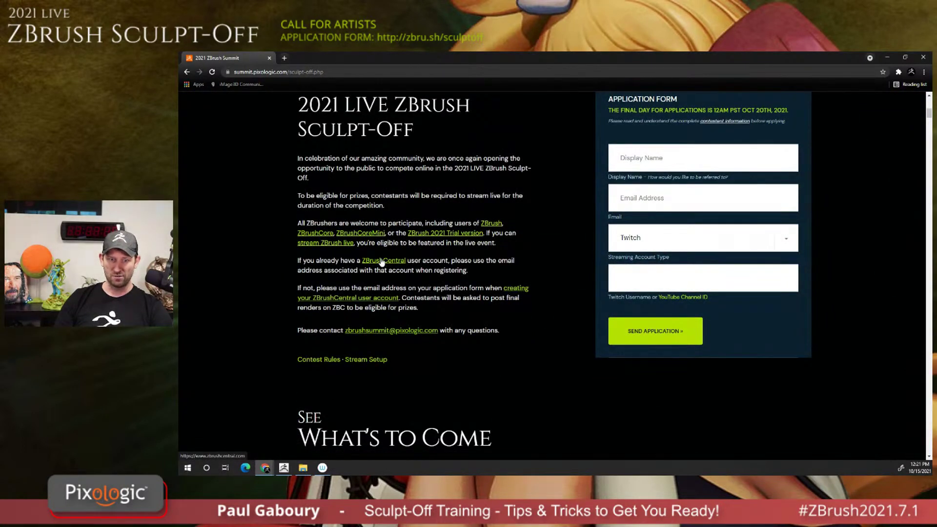
pyautogui.click(382, 262)
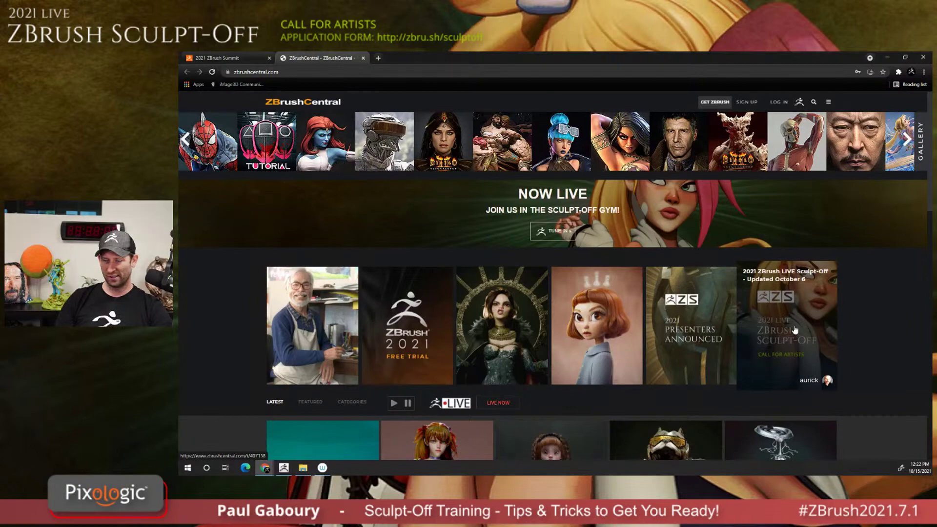
# Open the 2021 ZBrush LIVE Sculpt-Off announcement on ZBrushCentral and look through the post and its replies.
pyautogui.click(794, 330)
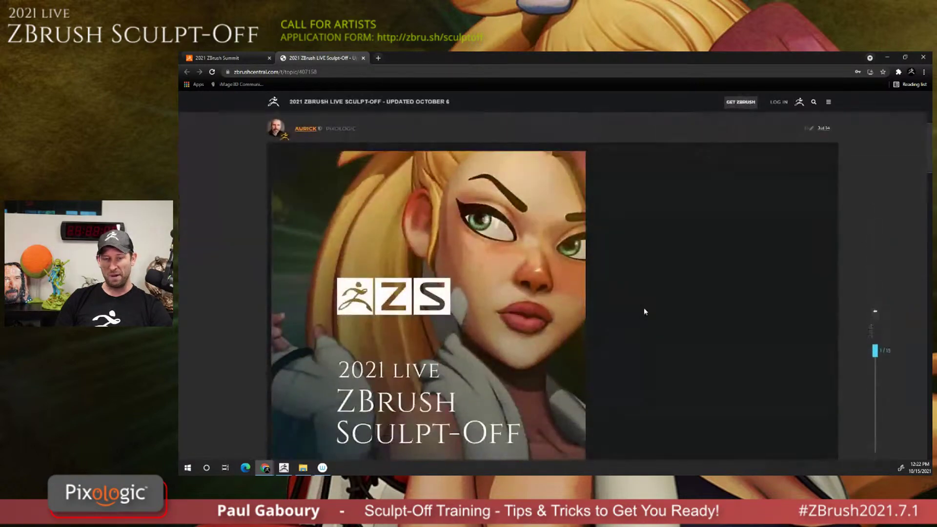
pyautogui.scroll(-15, 643, 307)
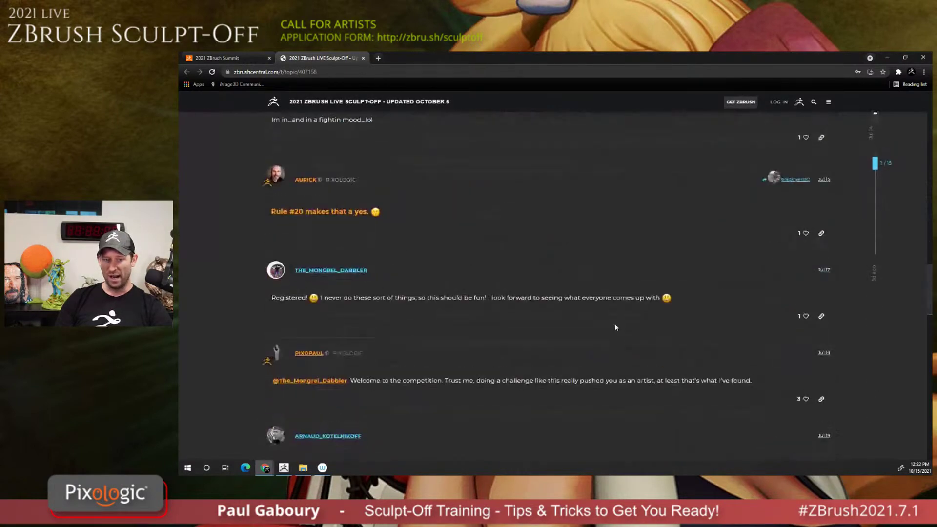
pyautogui.scroll(-15, 617, 324)
pyautogui.scroll(5, 622, 322)
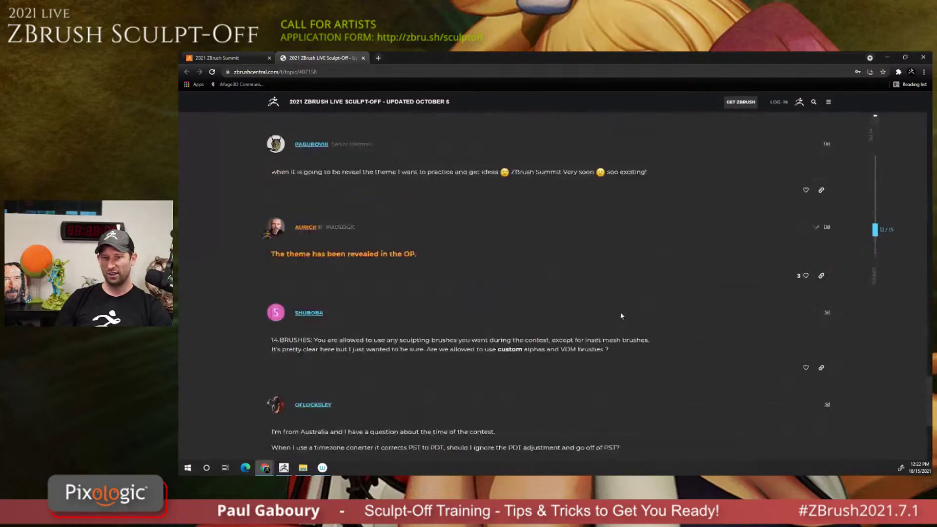
pyautogui.scroll(20, 621, 315)
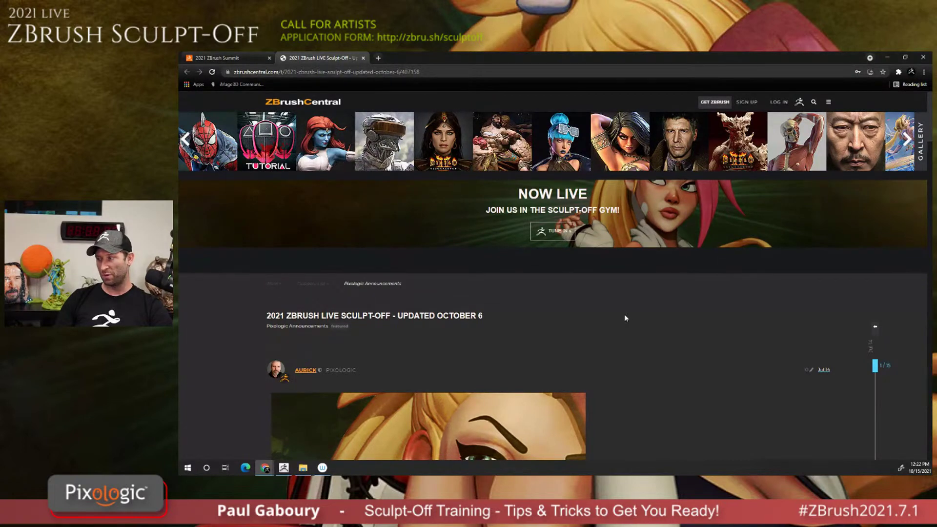
# Switch back to ZBrush, leave gizmo mode and show the Initialize options for the demo head tool.
pyautogui.hotkey('alt', 'Tab')
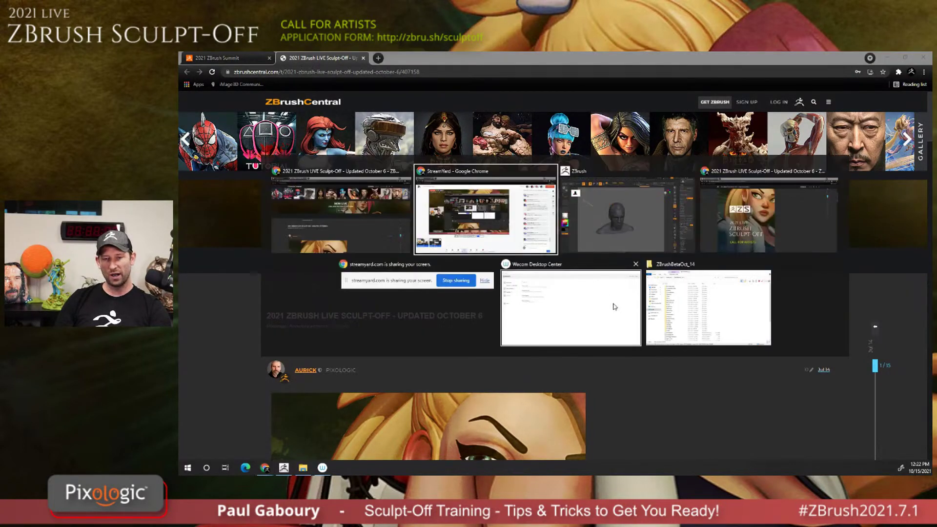
pyautogui.click(599, 192)
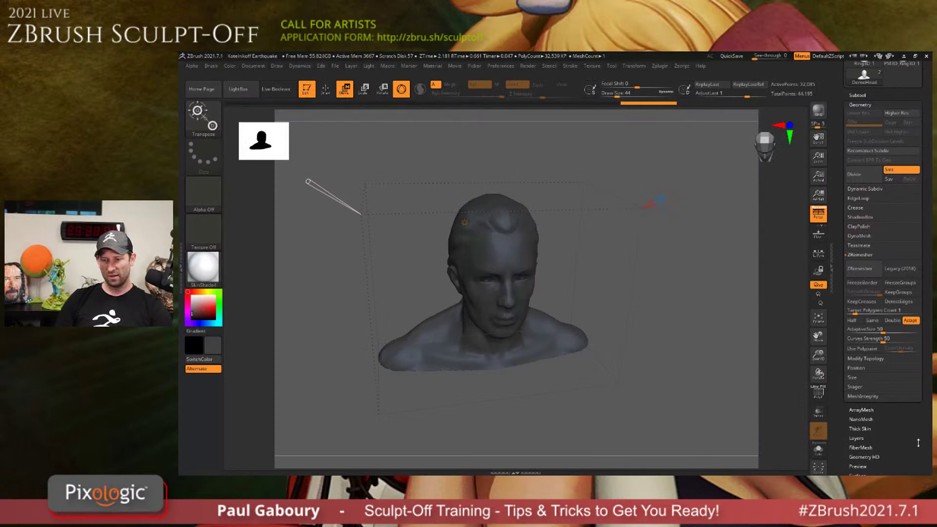
pyautogui.scroll(-3, 846, 405)
pyautogui.press('q')
pyautogui.scroll(-6, 863, 386)
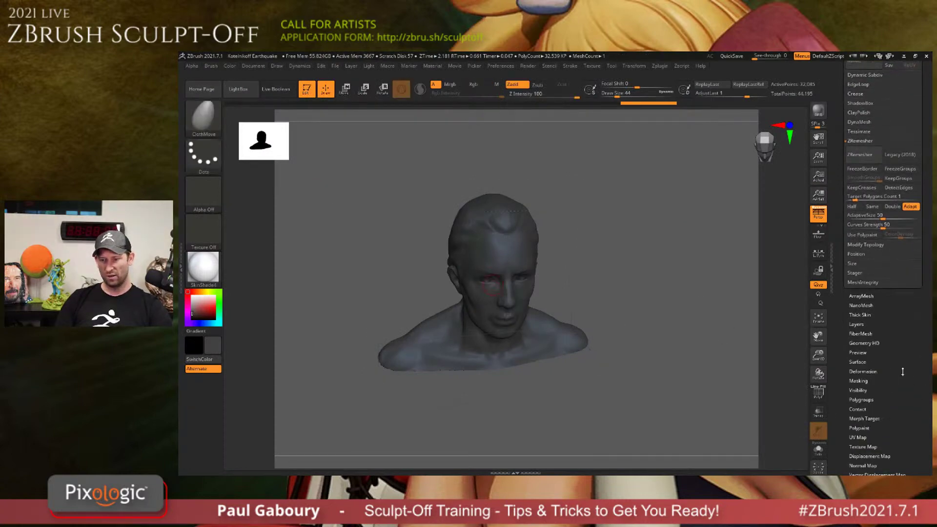
pyautogui.click(858, 349)
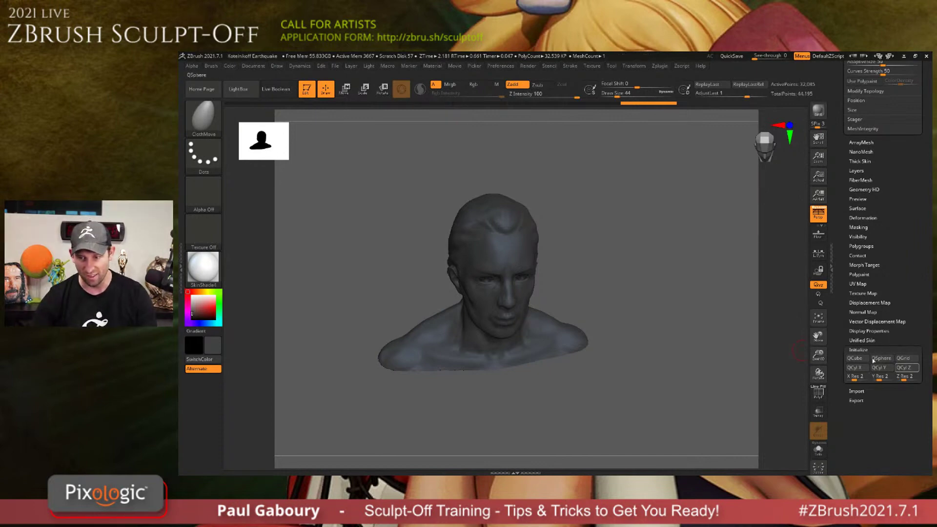
# Bring back the gizmo on the head and look at the primitives and deformers among its transform types.
pyautogui.press('w')
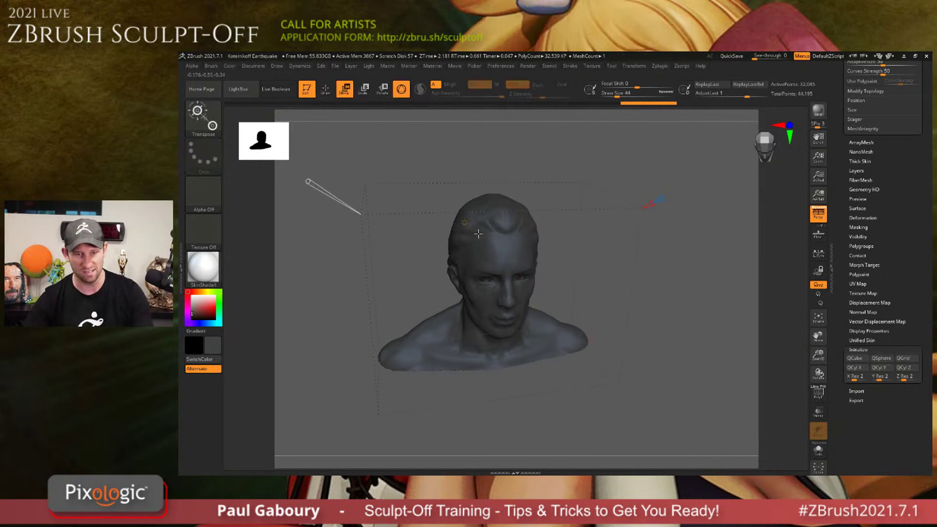
pyautogui.click(464, 223)
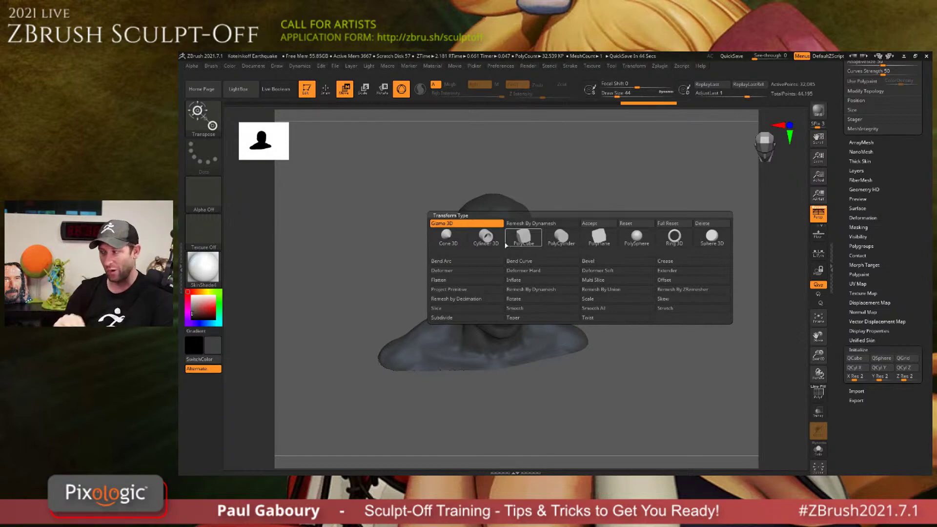
pyautogui.click(521, 244)
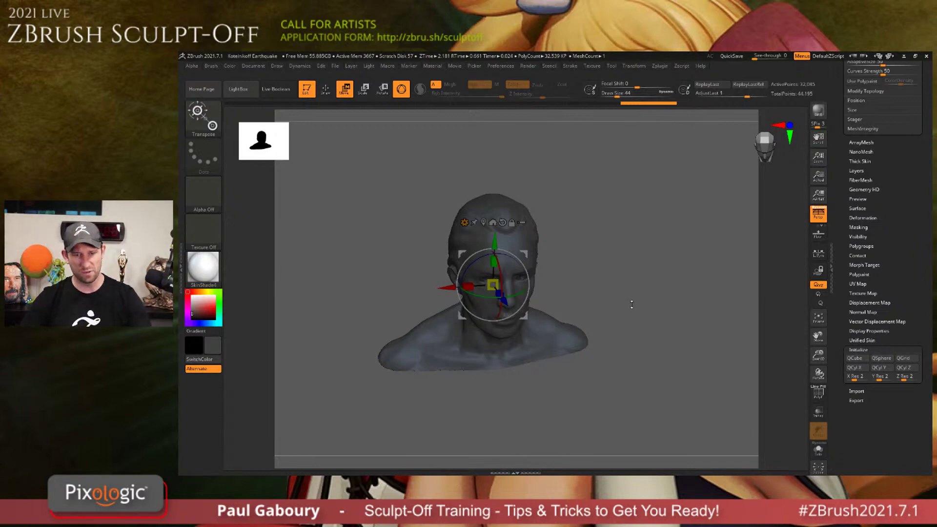
# Return to Draw mode, face the head to the front and select the IMM Primitives brush.
pyautogui.press('q')
pyautogui.moveTo(610, 309)
pyautogui.keyDown('shift'); pyautogui.mouseDown()
pyautogui.moveTo(604, 290)
pyautogui.moveTo(629, 294)
pyautogui.mouseUp(); pyautogui.keyUp('shift')
pyautogui.press('w')
pyautogui.press('q')
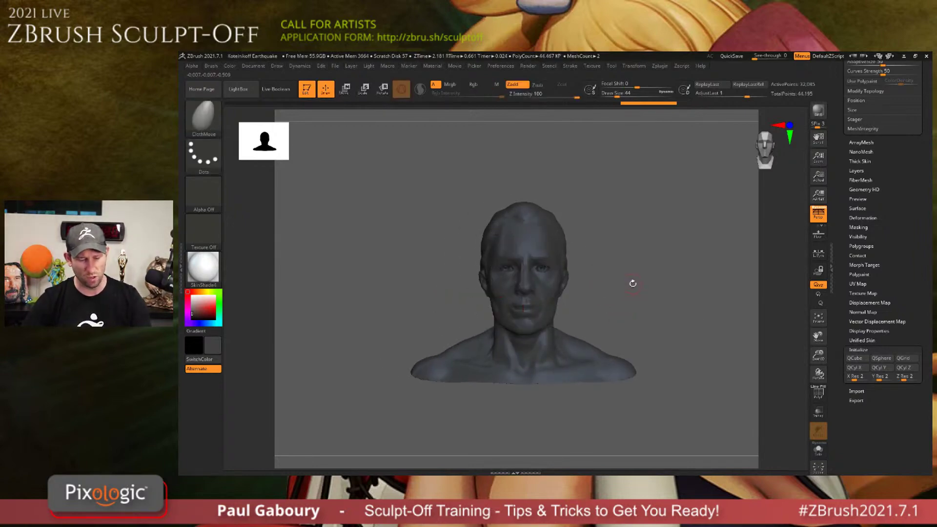
pyautogui.press('b')
pyautogui.press('i')
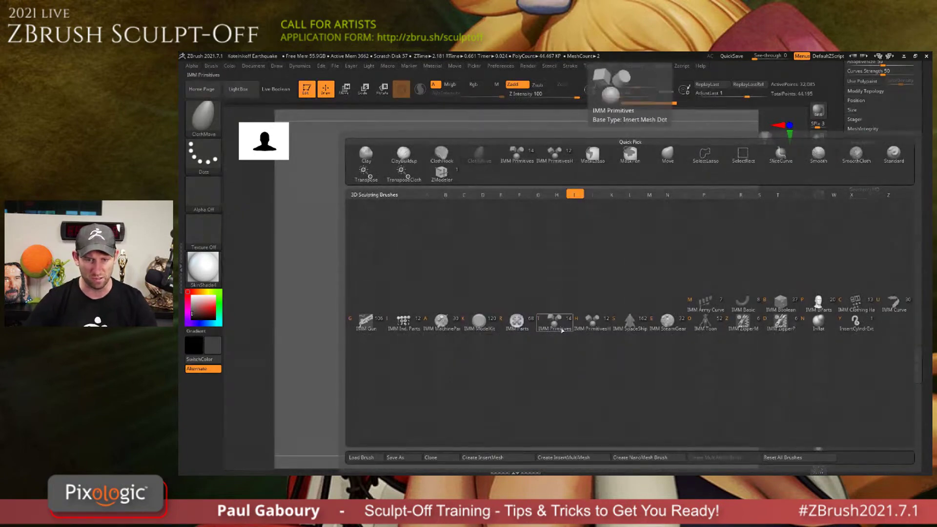
pyautogui.click(592, 321)
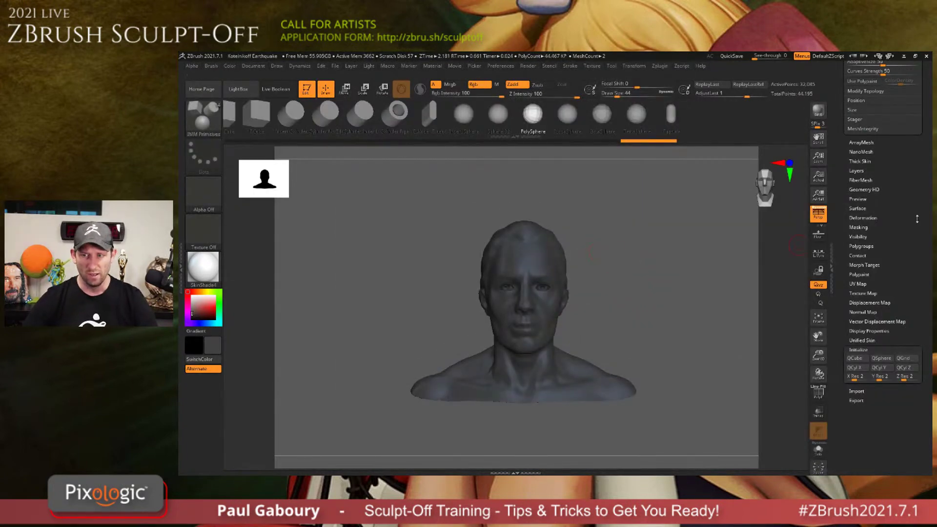
# Switch to the Arrow3D primitive, turn its tip towards the view and append it to the IMM Primitives brush.
pyautogui.scroll(10, 883, 267)
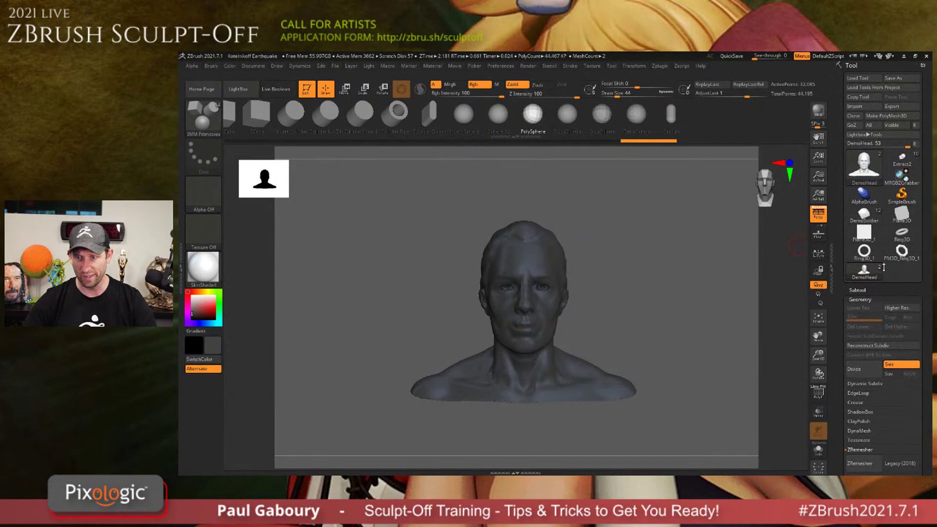
pyautogui.click(863, 167)
pyautogui.click(517, 240)
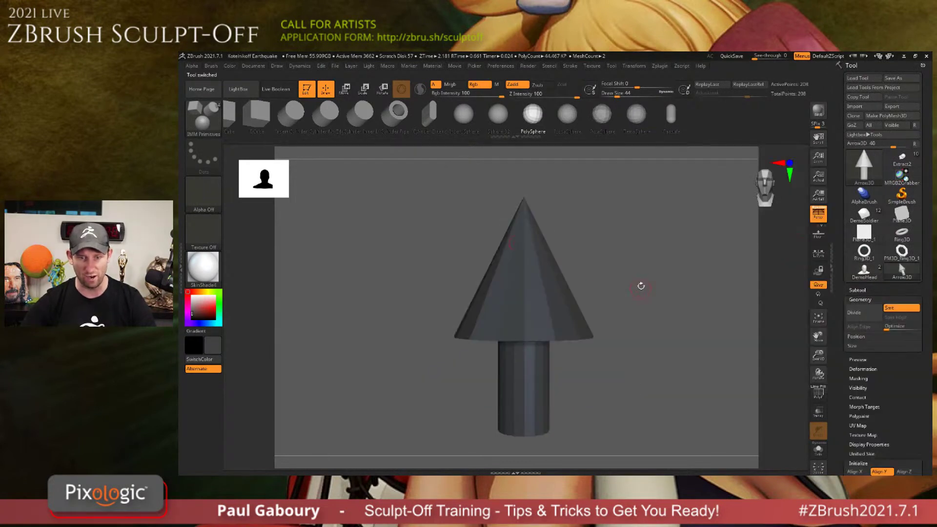
pyautogui.moveTo(612, 276)
pyautogui.mouseDown()
pyautogui.moveTo(621, 308)
pyautogui.moveTo(602, 269)
pyautogui.mouseUp()
pyautogui.press('b')
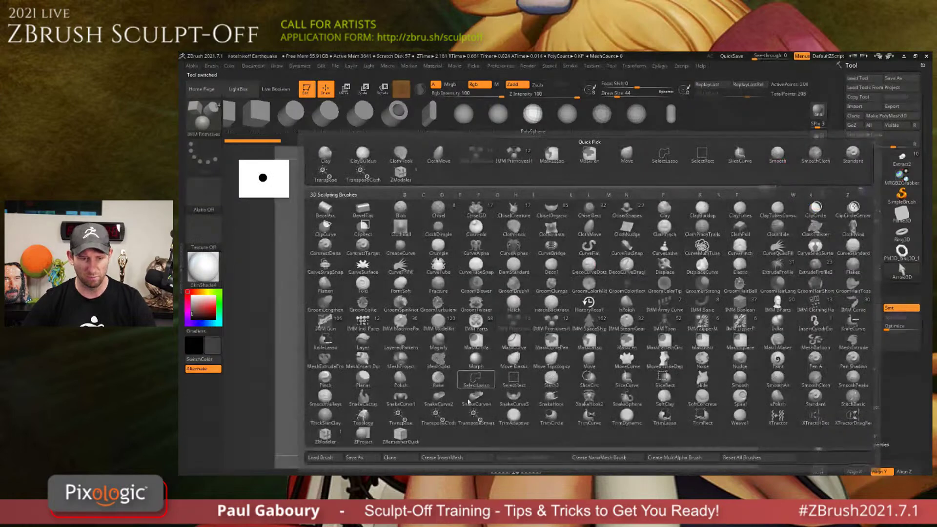
pyautogui.click(456, 457)
pyautogui.click(539, 196)
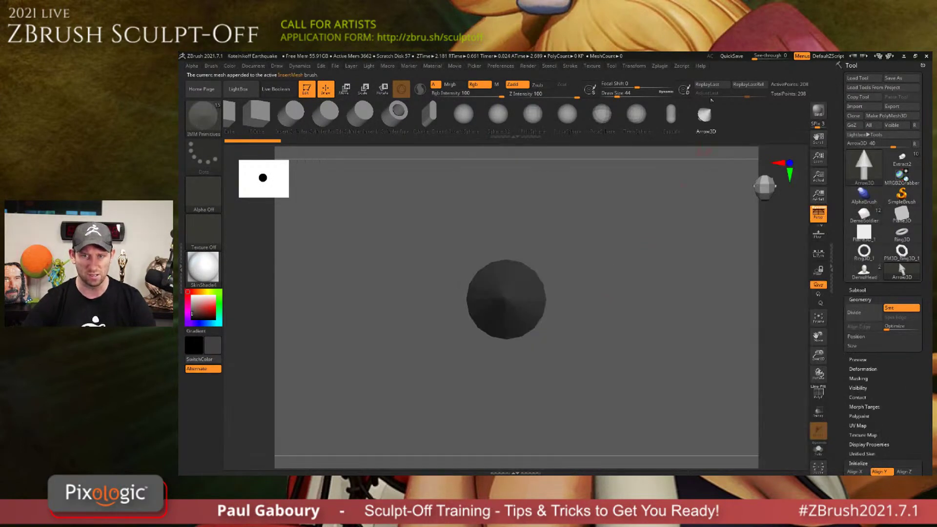
# Return to the DemoHead and insert Arrow3D meshes of different sizes on its forehead, jaw and shoulder.
pyautogui.click(863, 251)
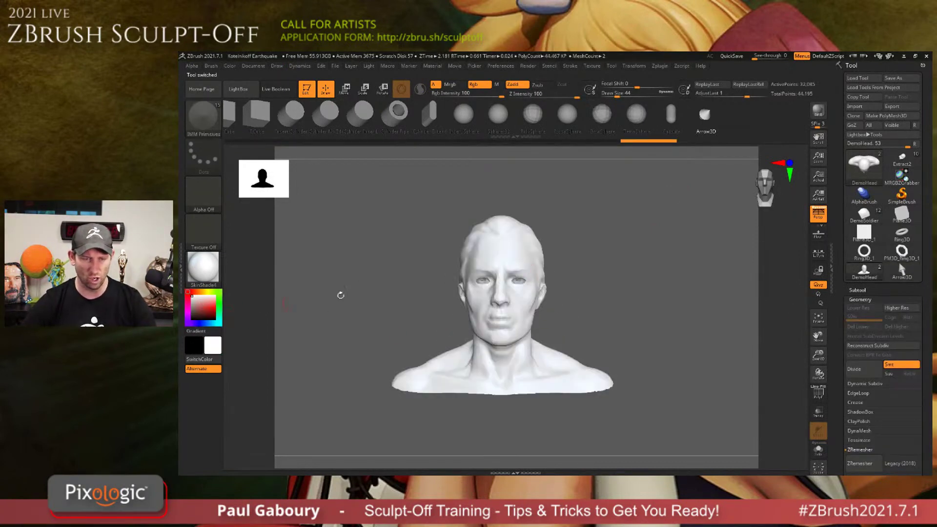
pyautogui.moveTo(519, 250); pyautogui.dragTo(544, 270)
pyautogui.moveTo(586, 272)
pyautogui.mouseDown()
pyautogui.moveTo(575, 272)
pyautogui.moveTo(584, 270)
pyautogui.mouseUp()
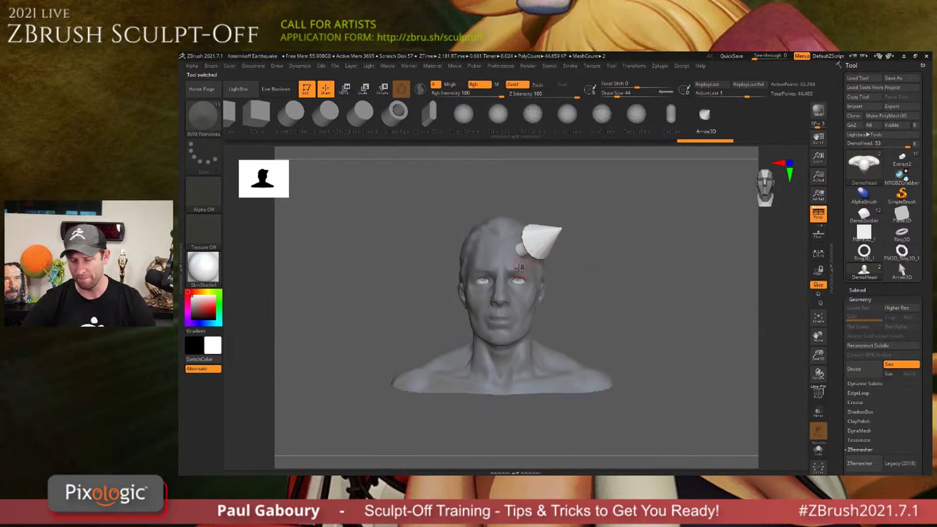
pyautogui.click(486, 334)
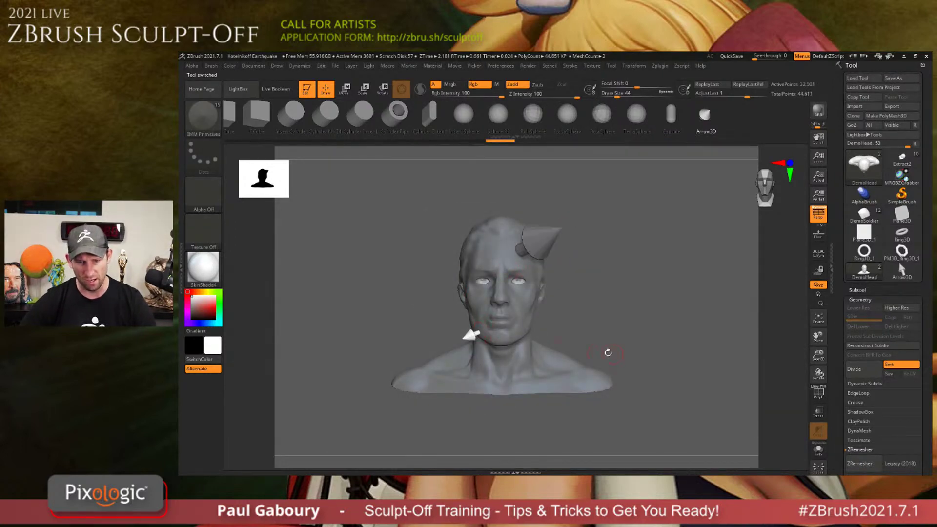
pyautogui.moveTo(619, 378); pyautogui.dragTo(634, 365)
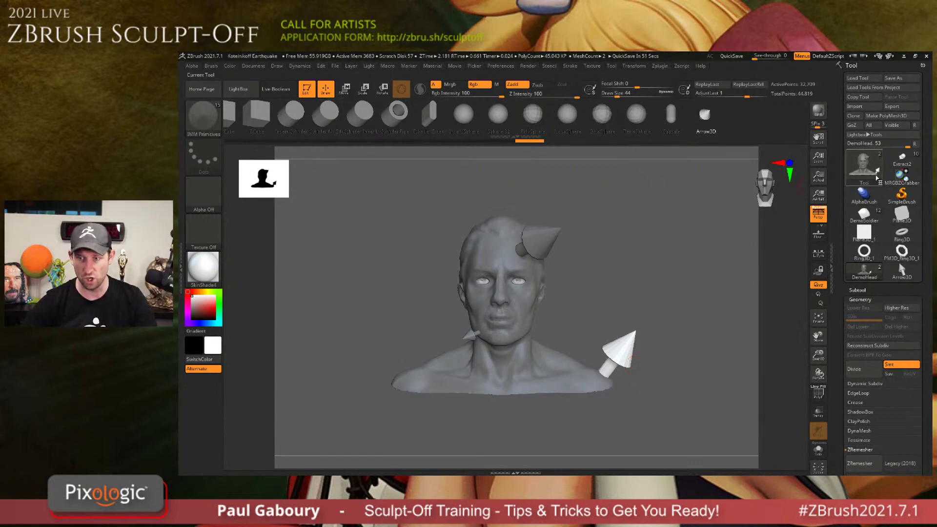
# Switch to a Cube3D primitive, convert it to a PolyMesh3D and frame it at an angle.
pyautogui.click(861, 171)
pyautogui.click(559, 220)
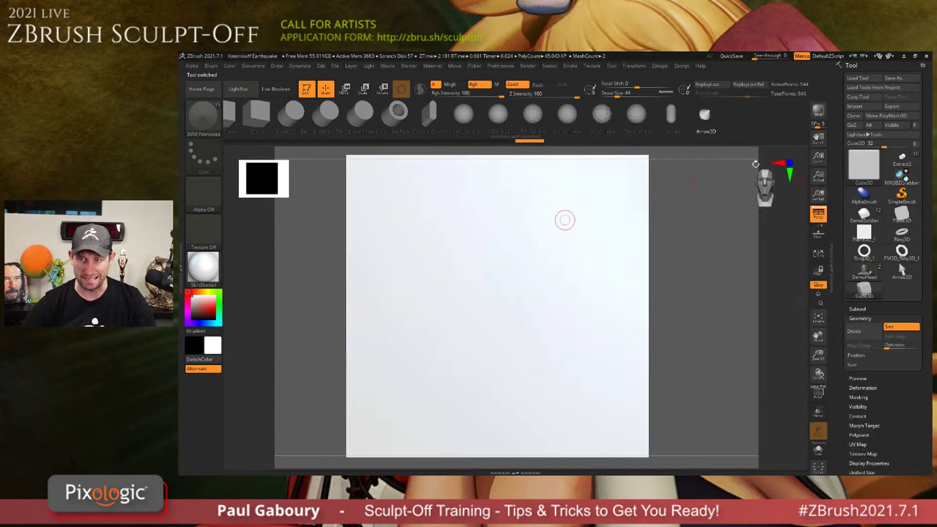
pyautogui.click(892, 115)
pyautogui.press('f')
pyautogui.moveTo(618, 272); pyautogui.dragTo(656, 282)
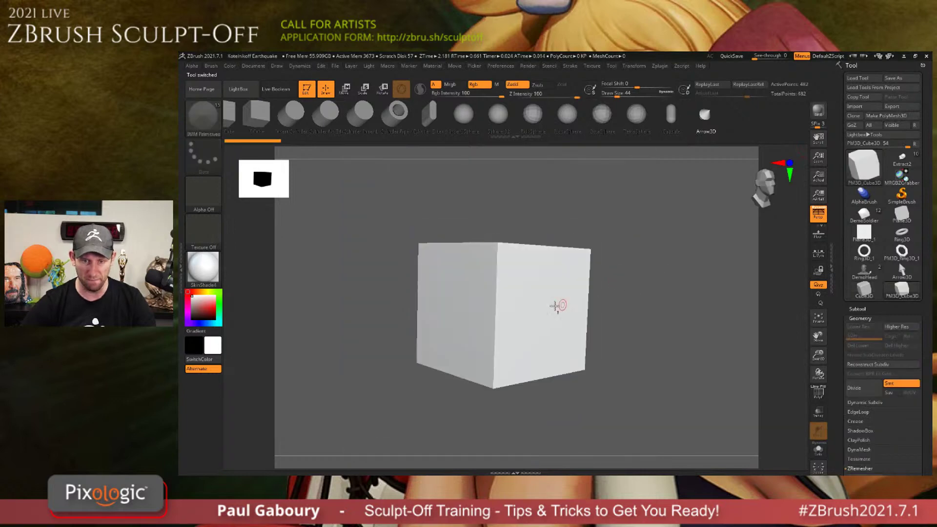
# Insert an arrow on the cube's front face, try inserting a second one and undo it.
pyautogui.moveTo(554, 307); pyautogui.dragTo(559, 312)
pyautogui.moveTo(616, 268); pyautogui.dragTo(645, 292)
pyautogui.moveTo(486, 231); pyautogui.dragTo(492, 237)
pyautogui.keyDown('shift'); pyautogui.moveTo(639, 264); pyautogui.dragTo(608, 263); pyautogui.keyUp('shift')
pyautogui.hotkey('ctrl', 'z')
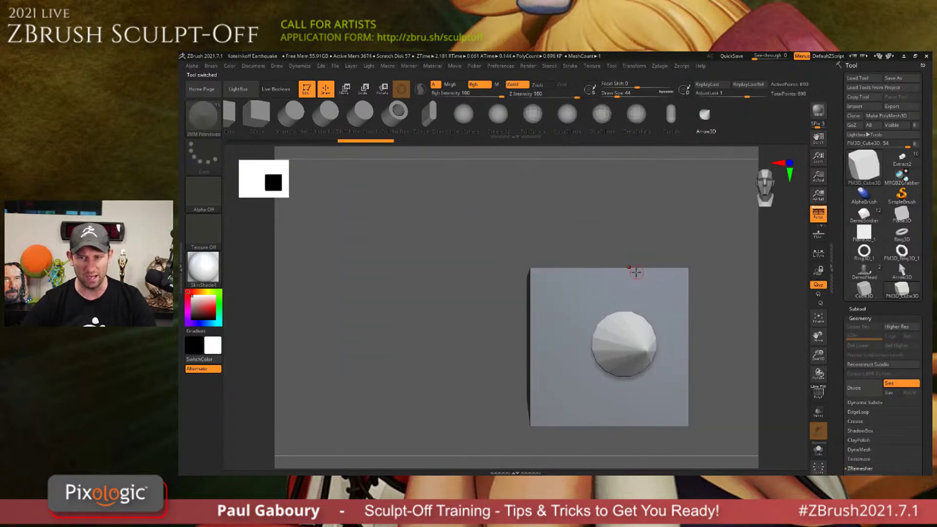
# Turn off perspective, insert arrows on the cube's top and side faces, and show the polygroup wireframe.
pyautogui.press('p')
pyautogui.keyDown('alt'); pyautogui.moveTo(683, 261); pyautogui.dragTo(604, 242); pyautogui.keyUp('alt')
pyautogui.moveTo(592, 249); pyautogui.dragTo(597, 274)
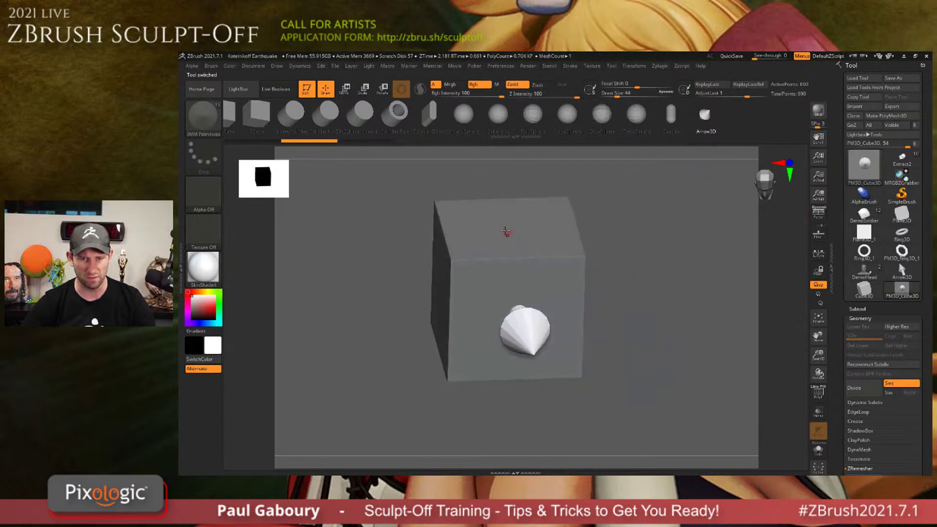
pyautogui.moveTo(505, 231); pyautogui.dragTo(520, 255)
pyautogui.keyDown('shift'); pyautogui.moveTo(602, 263); pyautogui.dragTo(530, 260); pyautogui.keyUp('shift')
pyautogui.keyDown('shift'); pyautogui.moveTo(412, 282); pyautogui.dragTo(454, 331); pyautogui.keyUp('shift')
pyautogui.moveTo(503, 329); pyautogui.dragTo(426, 335)
pyautogui.hotkey('shift', 'f')
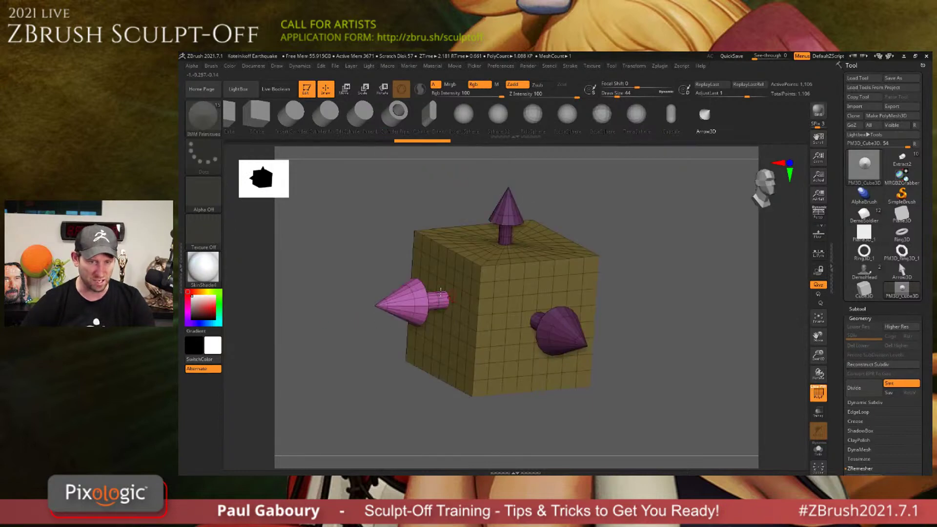
# Insert another arrow low on the cube's front face and check its direction from straight side and front views.
pyautogui.keyDown('alt'); pyautogui.moveTo(508, 318); pyautogui.dragTo(509, 261, button='right'); pyautogui.keyUp('alt')
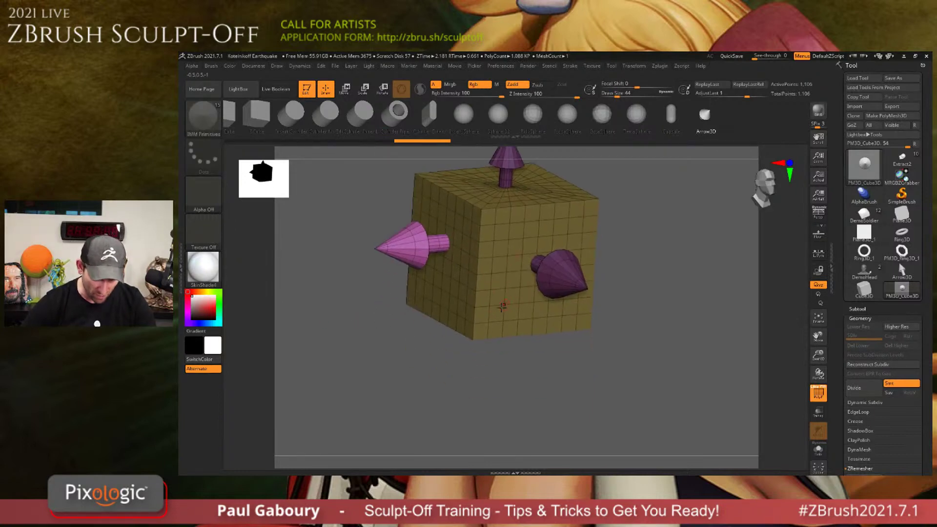
pyautogui.moveTo(501, 306); pyautogui.dragTo(546, 336)
pyautogui.keyDown('shift'); pyautogui.moveTo(619, 312); pyautogui.dragTo(656, 302); pyautogui.keyUp('shift')
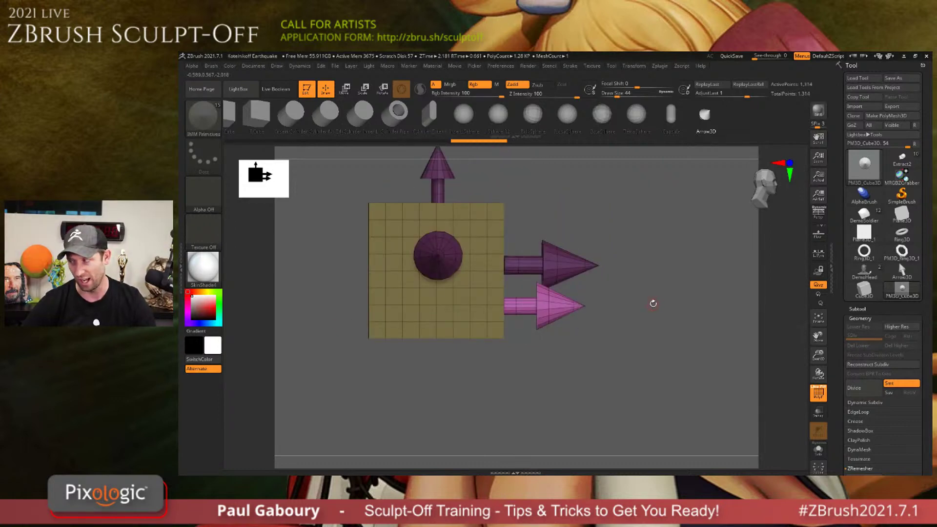
pyautogui.keyDown('shift'); pyautogui.moveTo(654, 297); pyautogui.dragTo(672, 294); pyautogui.keyUp('shift')
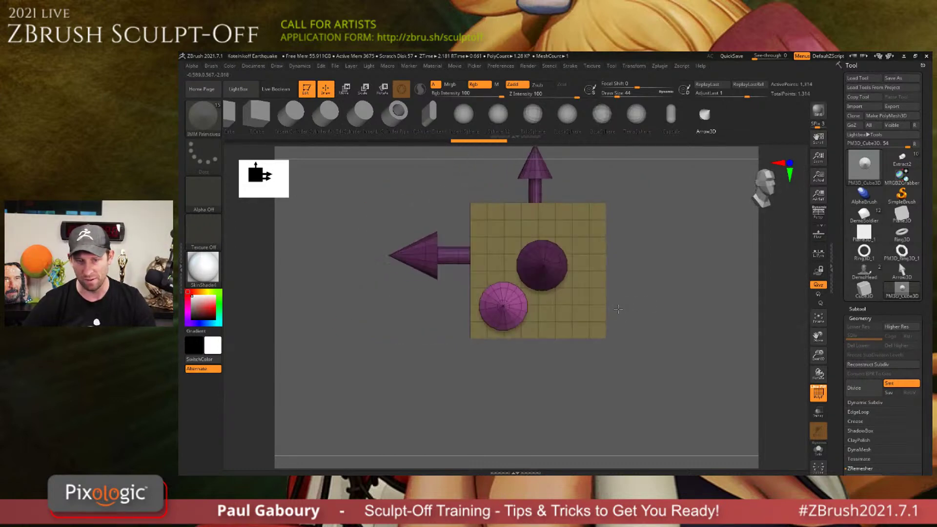
# Return to the DemoHead, insert arrows on the side of the skull and the upper forehead, and activate the Move gizmo.
pyautogui.click(868, 278)
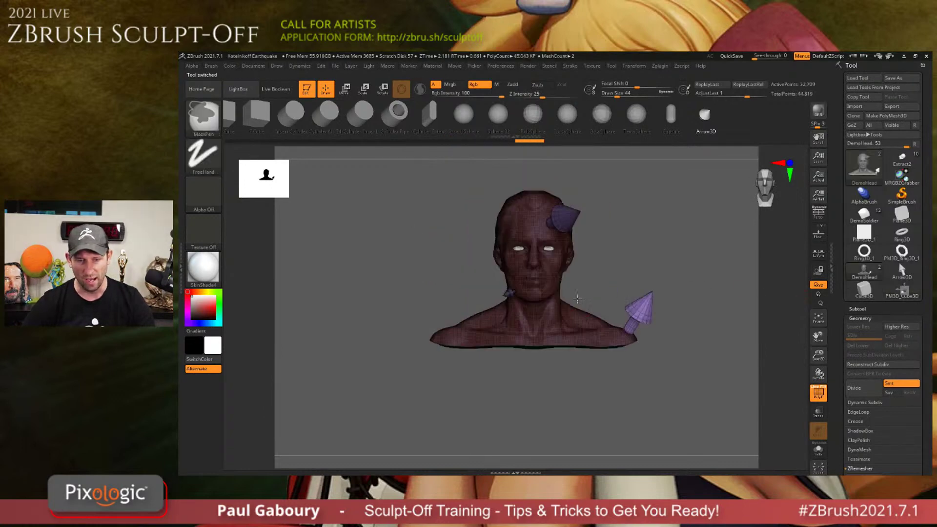
pyautogui.moveTo(576, 304); pyautogui.dragTo(499, 266)
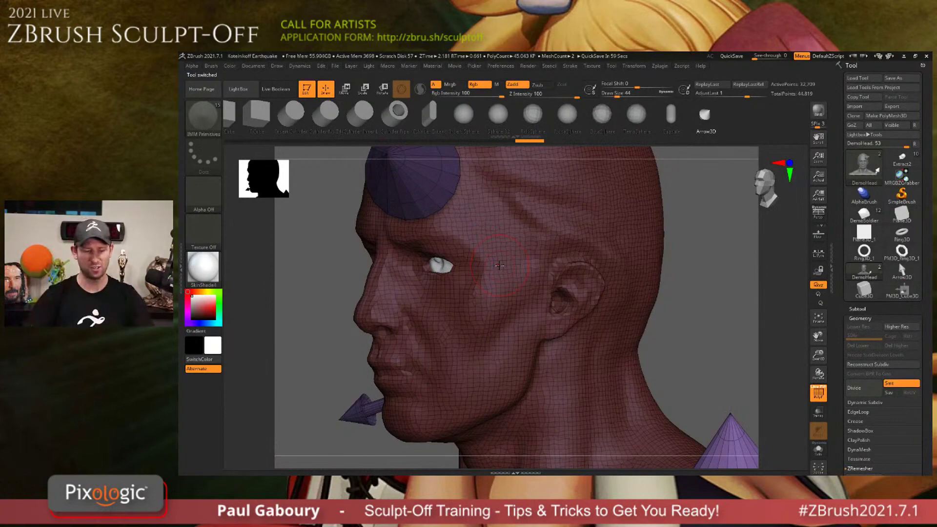
pyautogui.moveTo(498, 266); pyautogui.dragTo(566, 255, button='right')
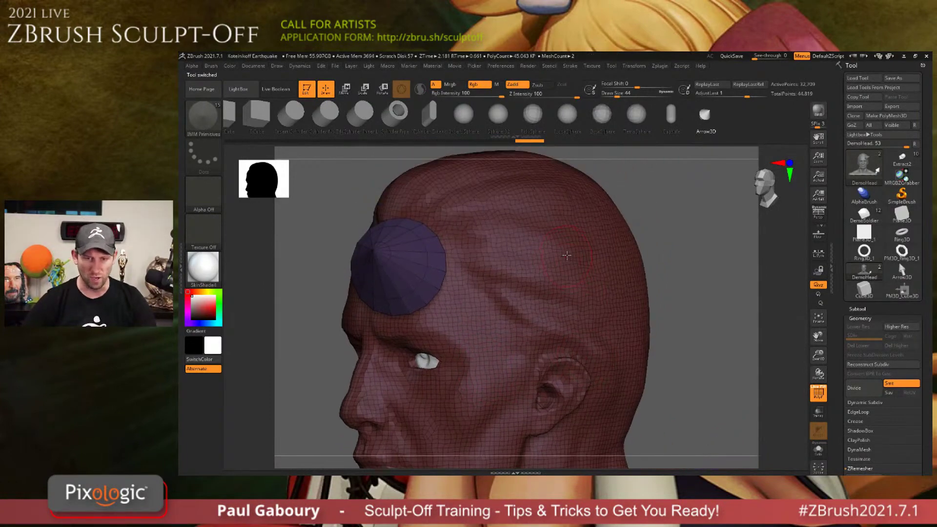
pyautogui.moveTo(580, 257); pyautogui.dragTo(622, 332)
pyautogui.moveTo(624, 333)
pyautogui.keyDown('shift'); pyautogui.mouseDown(button='right')
pyautogui.moveTo(657, 336)
pyautogui.moveTo(617, 322)
pyautogui.moveTo(579, 335)
pyautogui.mouseUp(button='right'); pyautogui.keyUp('shift')
pyautogui.moveTo(470, 266); pyautogui.dragTo(501, 304)
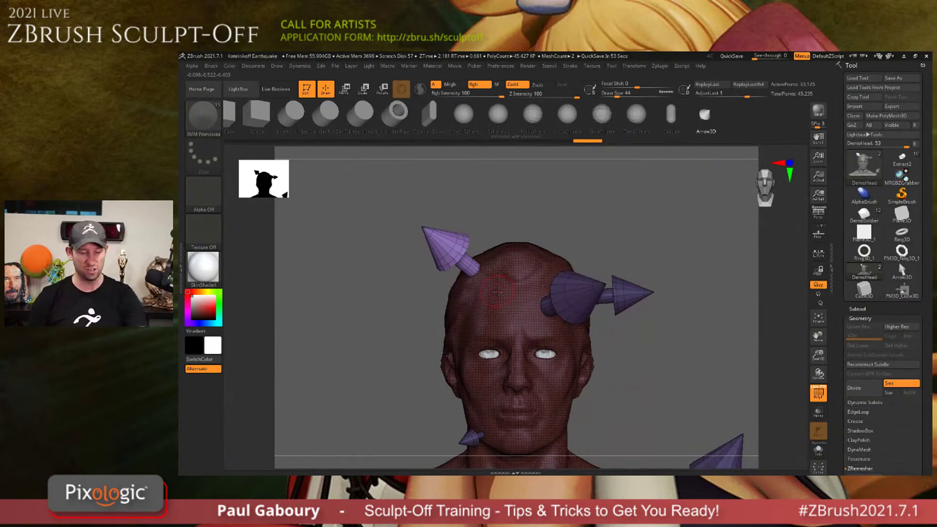
pyautogui.press('w')
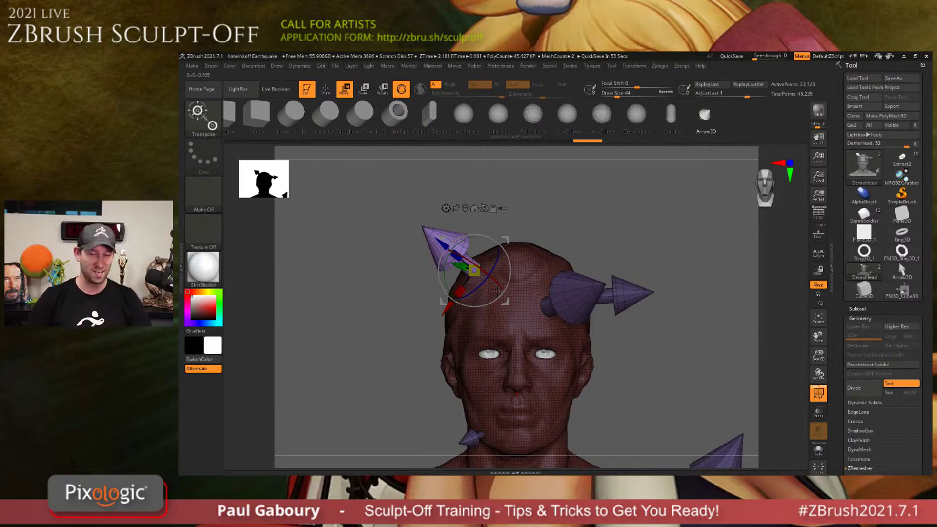
# Try stretching the arrow on the upper forehead outward, undo it, and reset the Move gizmo's orientation.
pyautogui.moveTo(445, 245); pyautogui.dragTo(407, 225)
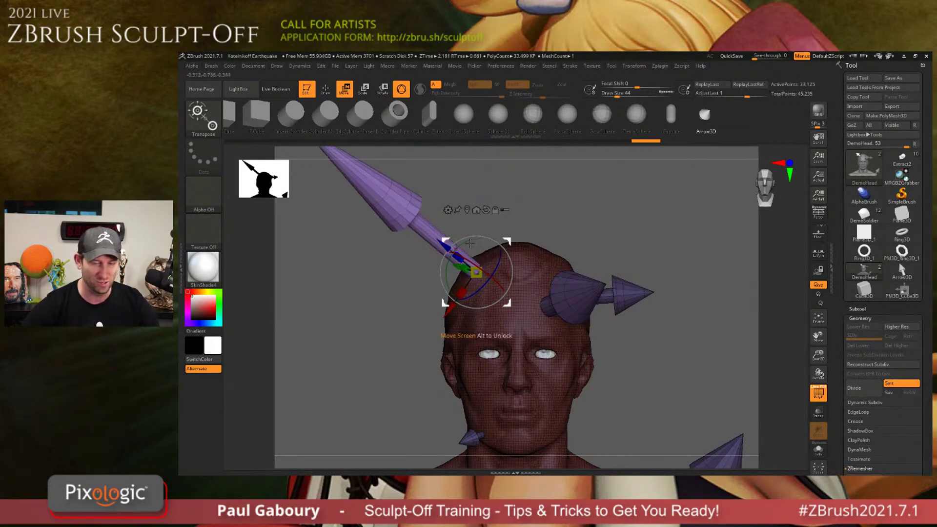
pyautogui.hotkey('ctrl', 'z')
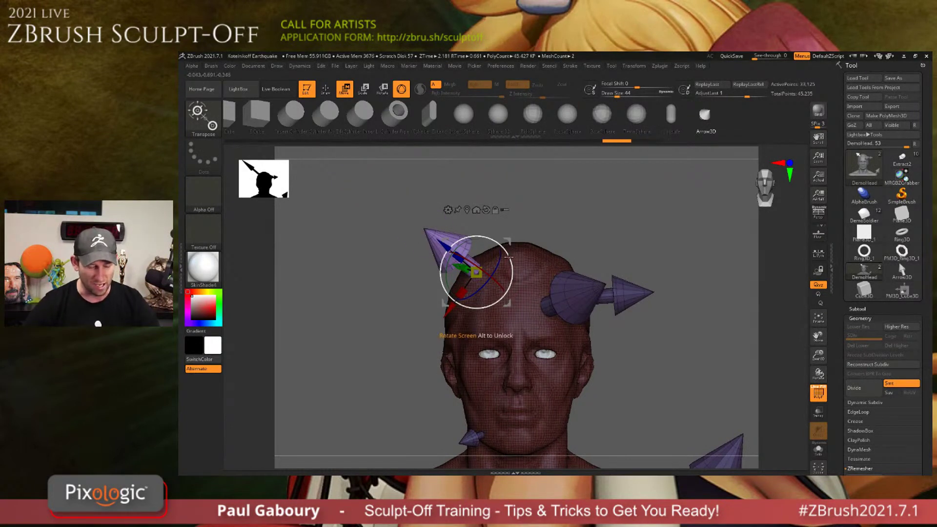
pyautogui.click(486, 209)
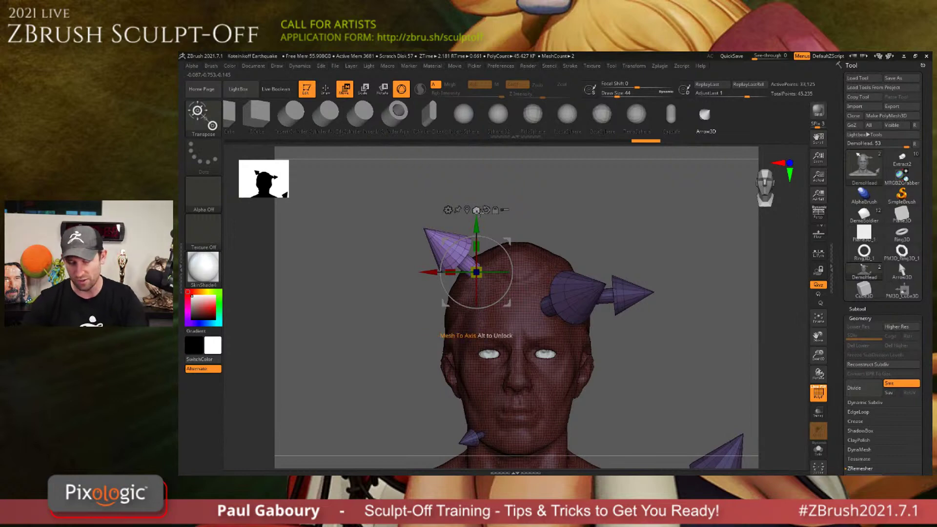
pyautogui.keyDown('ctrl'); pyautogui.click(486, 210); pyautogui.keyUp('ctrl')
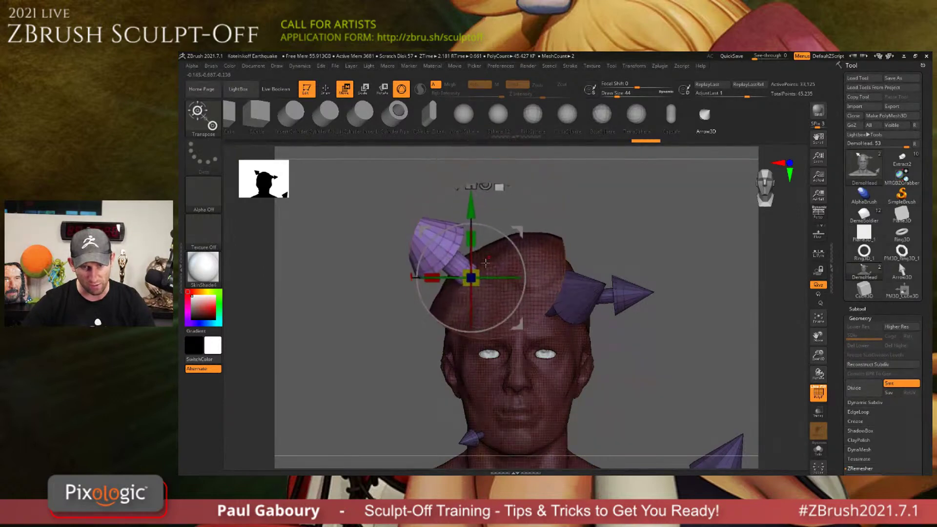
# Try transforming the forehead arrow with the realigned gizmo and undo the resulting distortion.
pyautogui.moveTo(477, 267); pyautogui.dragTo(475, 238)
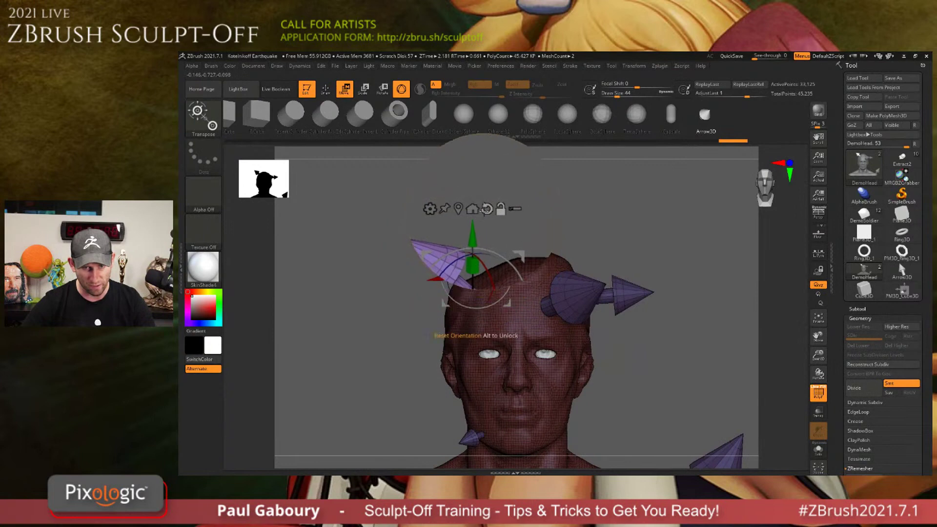
pyautogui.click(488, 209)
pyautogui.moveTo(466, 290); pyautogui.dragTo(481, 273)
pyautogui.hotkey('ctrl', 'z')
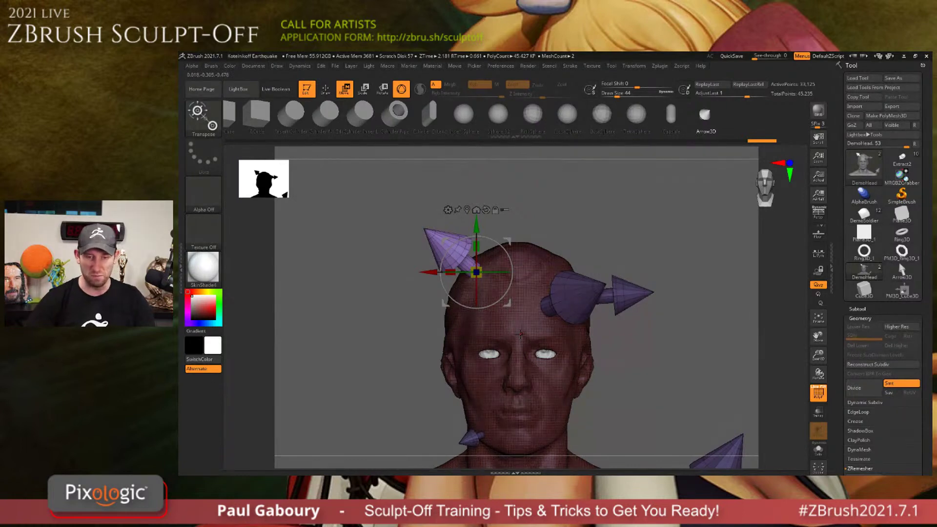
# Try inserting a horizontal arrow on the side of the forehead and a vertical one on the crown, undoing each.
pyautogui.press('q')
pyautogui.moveTo(480, 291); pyautogui.dragTo(531, 322)
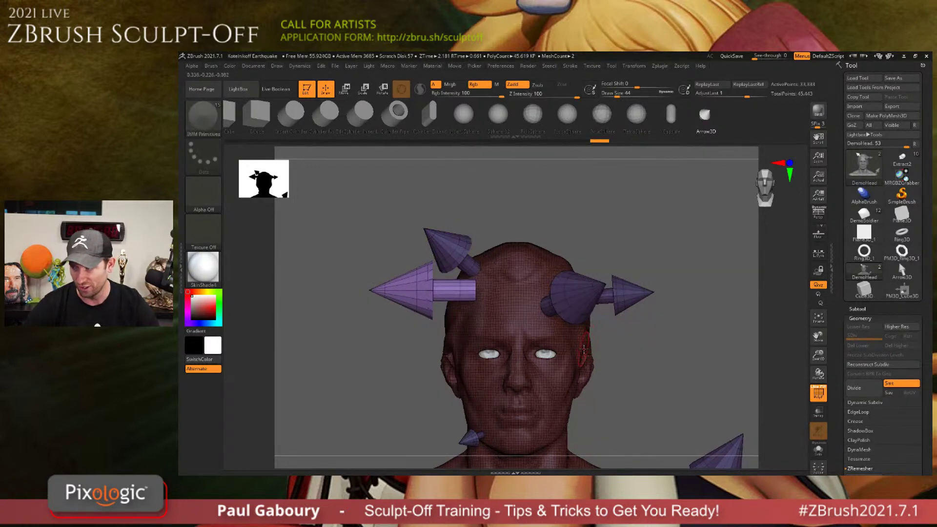
pyautogui.hotkey('ctrl', 'z')
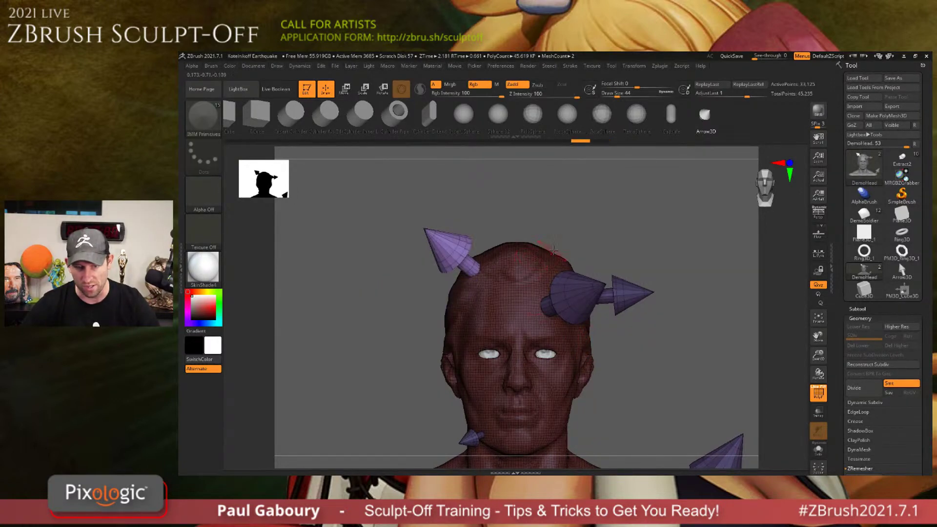
pyautogui.moveTo(545, 251); pyautogui.dragTo(579, 273)
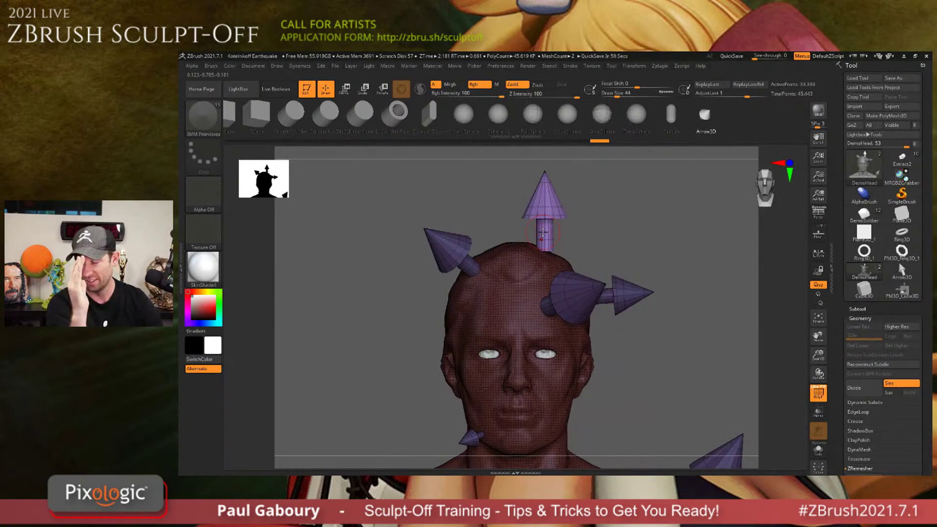
pyautogui.hotkey('ctrl', 'z')
# Try inserting a tilted arrow on the crown, show its gizmo, and undo the insertion.
pyautogui.press('w')
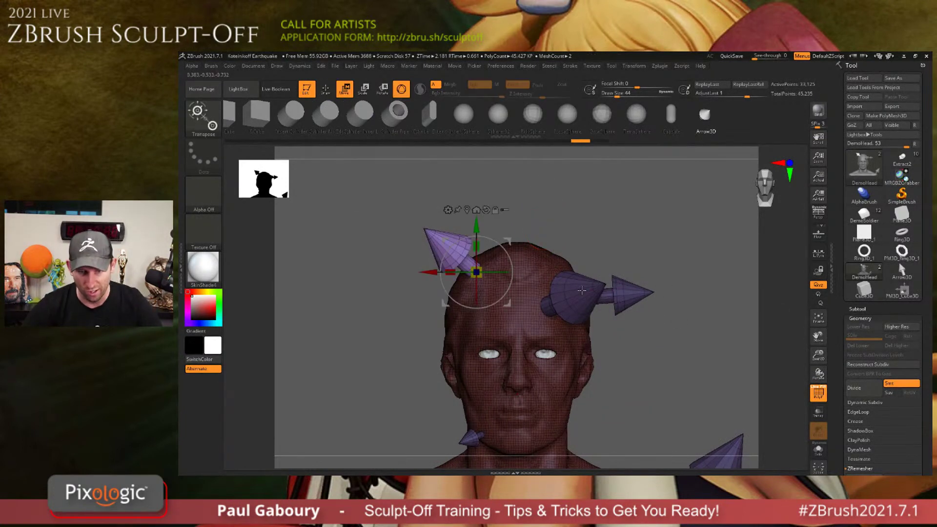
pyautogui.moveTo(509, 258); pyautogui.dragTo(523, 283)
pyautogui.press('q')
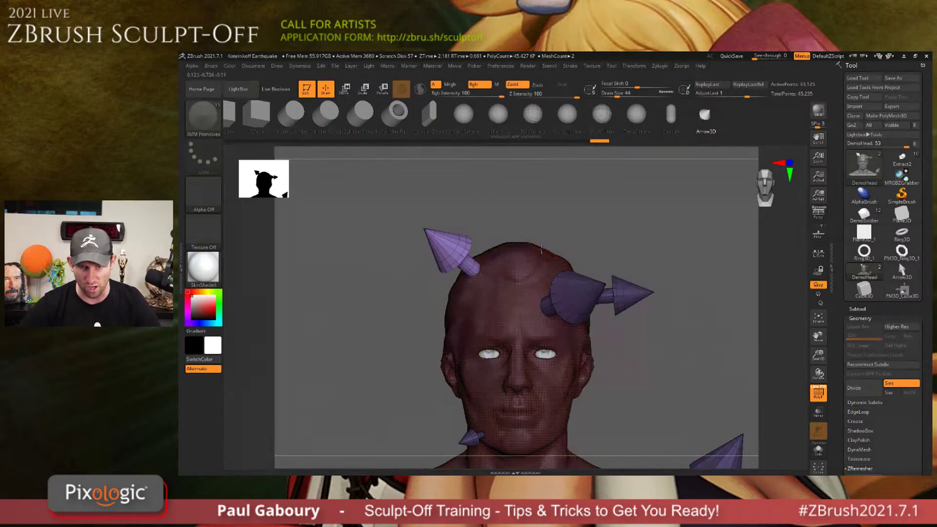
pyautogui.moveTo(542, 250)
pyautogui.mouseDown()
pyautogui.moveTo(562, 269)
pyautogui.moveTo(558, 259)
pyautogui.mouseUp()
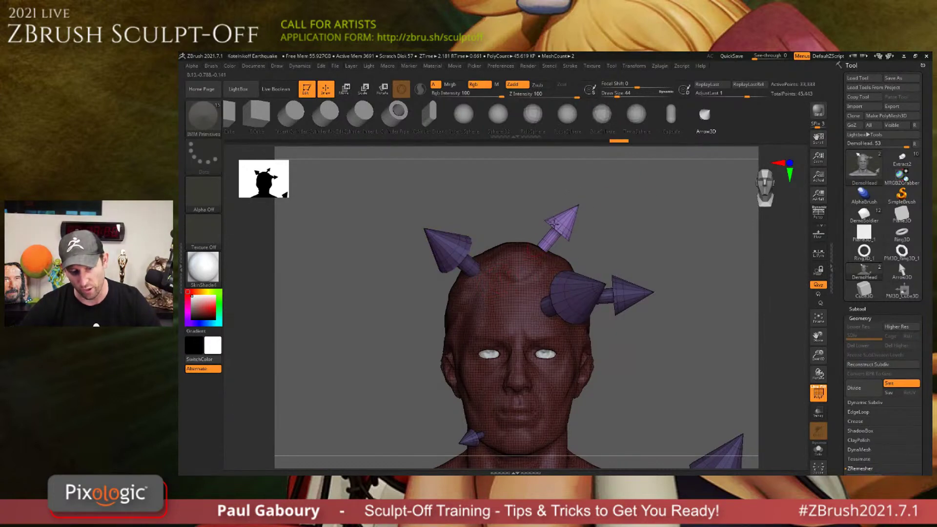
pyautogui.press('w')
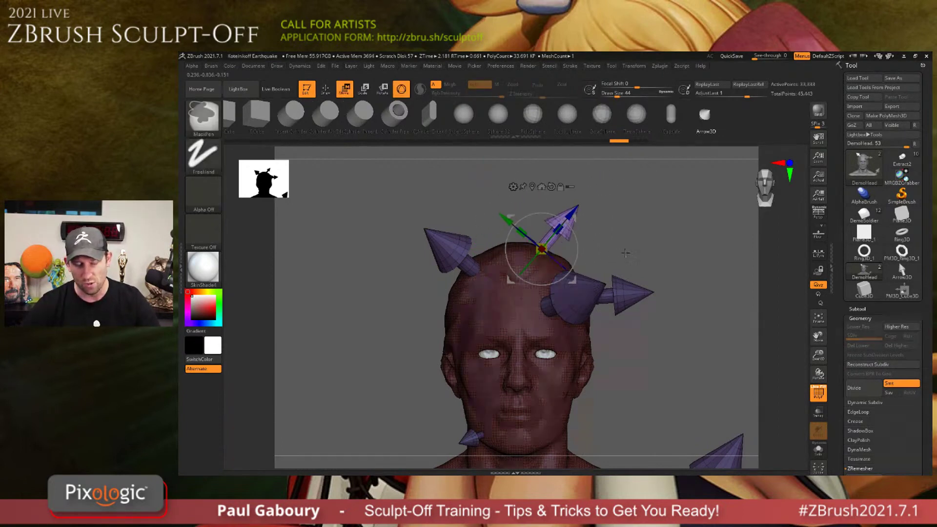
pyautogui.hotkey('ctrl', 'z')
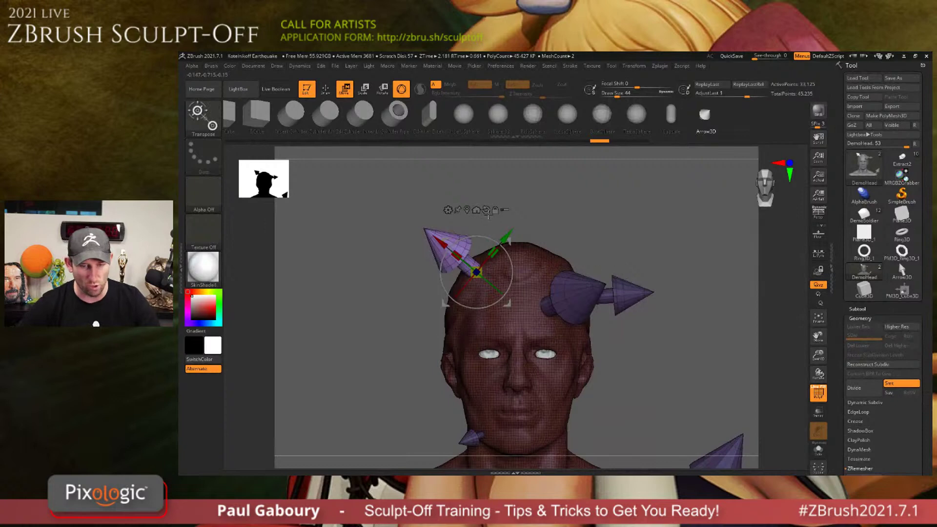
# Insert an upright arrow on the crown and rotate it with the gizmo so it tilts outward.
pyautogui.press('q')
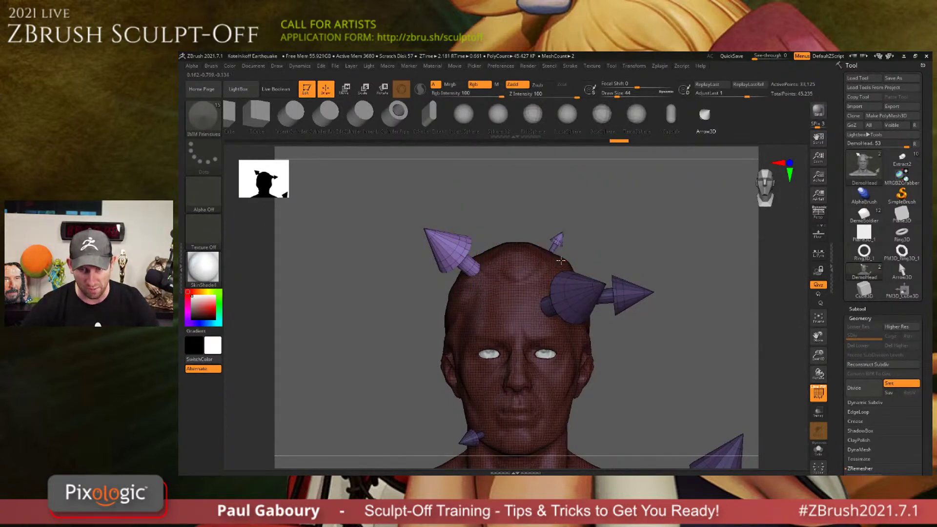
pyautogui.moveTo(554, 255); pyautogui.dragTo(629, 239)
pyautogui.press('w')
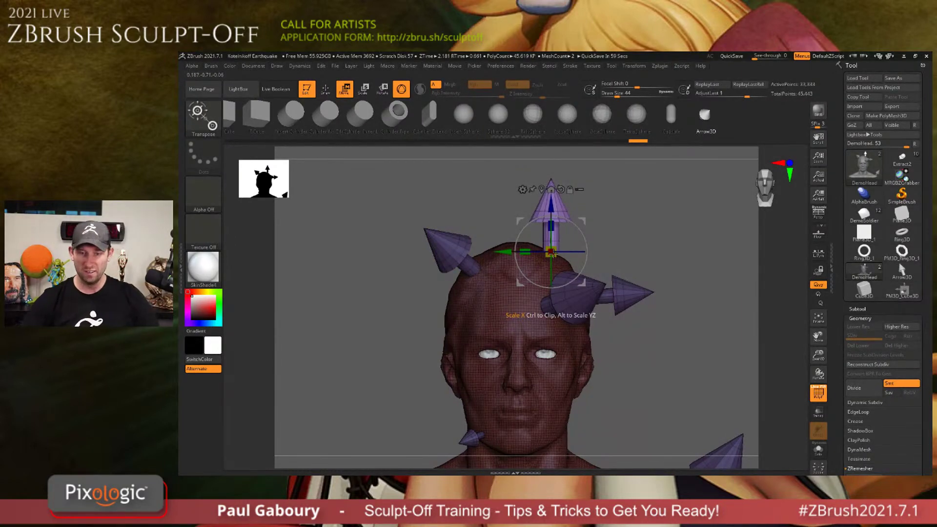
pyautogui.moveTo(581, 228); pyautogui.dragTo(584, 249)
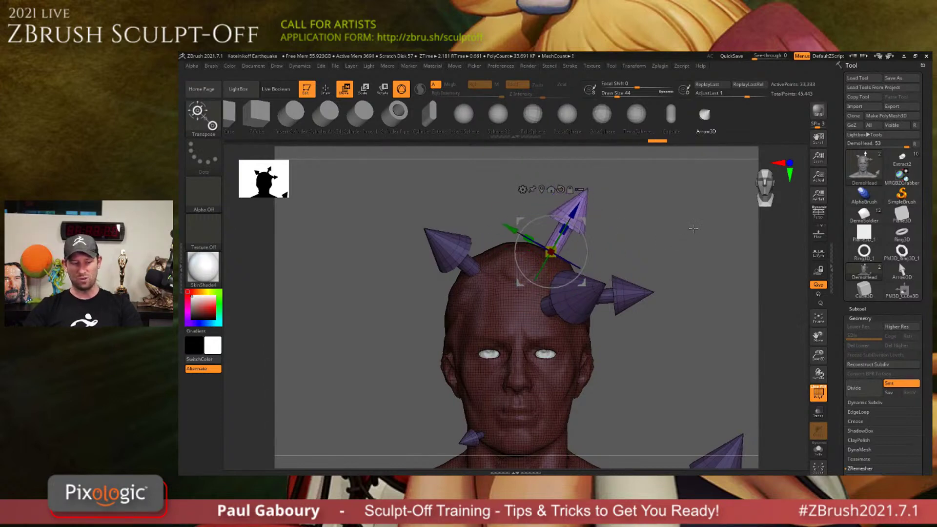
pyautogui.press('q')
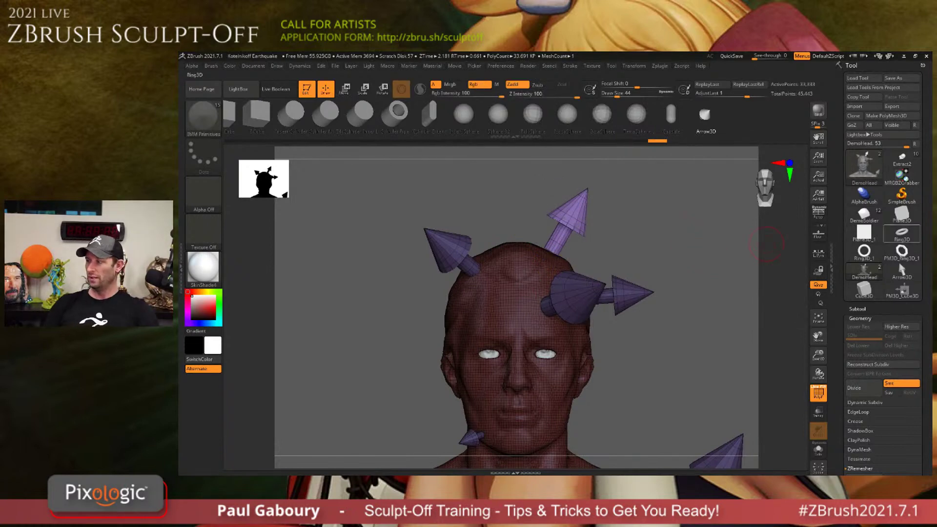
pyautogui.moveTo(902, 234)
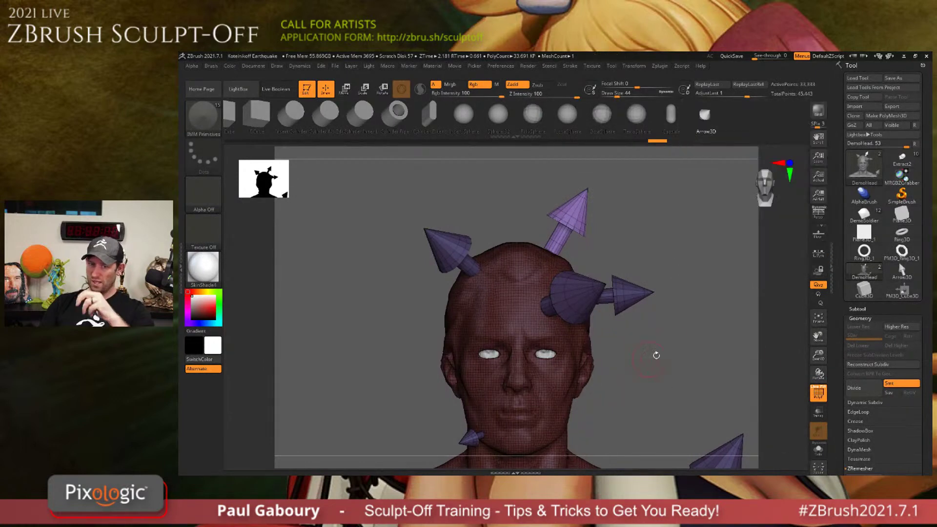
# Undo all the arrow insertions on the DemoHead and restore the plain bust.
pyautogui.hotkey('ctrl', 'z')
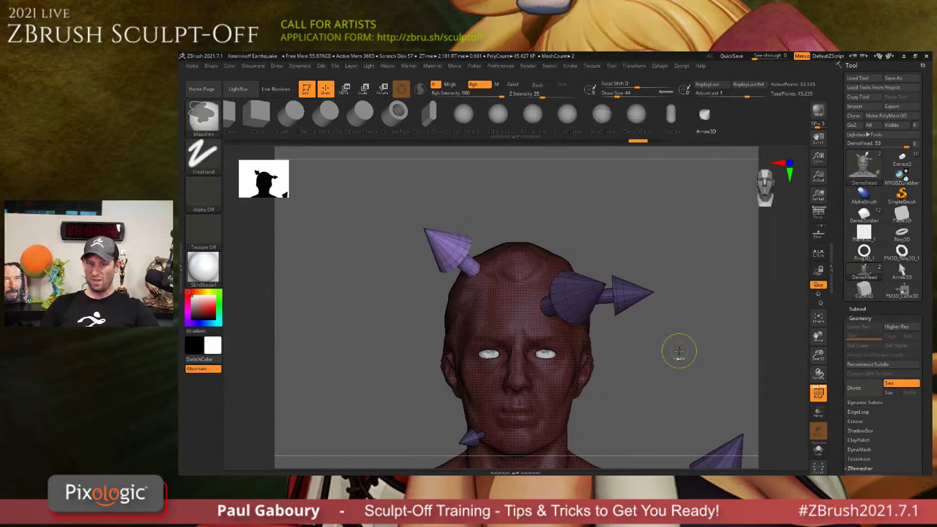
pyautogui.keyDown('alt'); pyautogui.moveTo(683, 364); pyautogui.dragTo(686, 281); pyautogui.keyUp('alt')
pyautogui.hotkey('ctrl', 'z')
pyautogui.hotkey('ctrl', 'z')
pyautogui.hotkey('ctrl', 'z')
pyautogui.hotkey('ctrl', 'z')
pyautogui.hotkey('ctrl', 'z')
pyautogui.hotkey('ctrl', 'z')
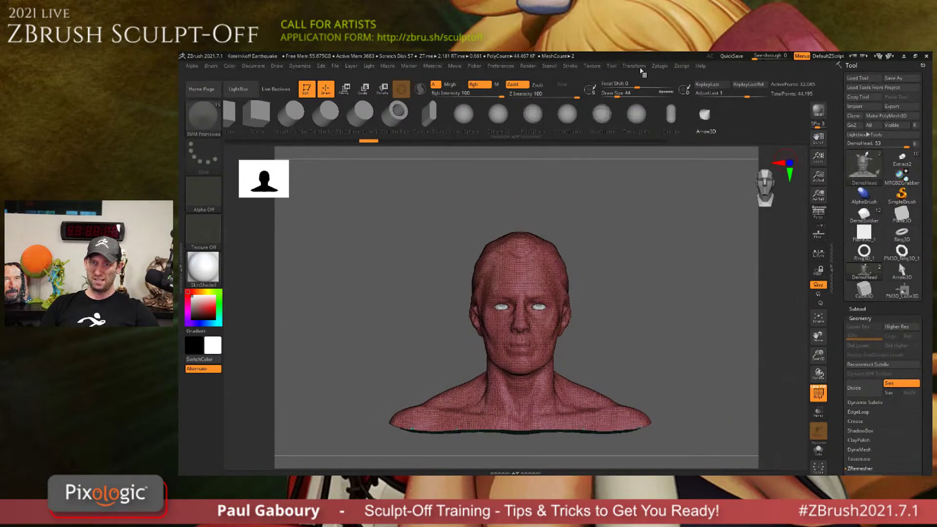
# Dock the Zplugin palette in the tray and expand the Decimation Master options.
pyautogui.click(629, 68)
pyautogui.click(679, 67)
pyautogui.click(659, 66)
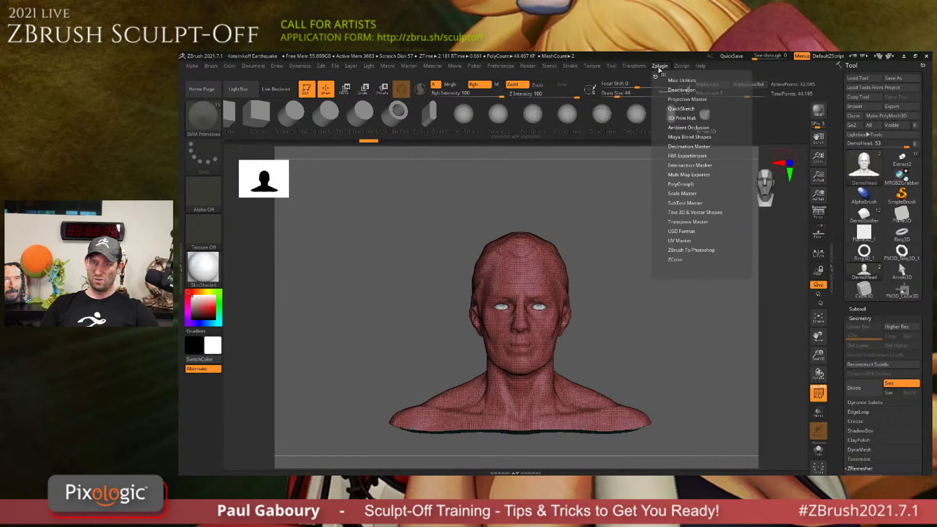
pyautogui.moveTo(780, 171); pyautogui.dragTo(870, 191)
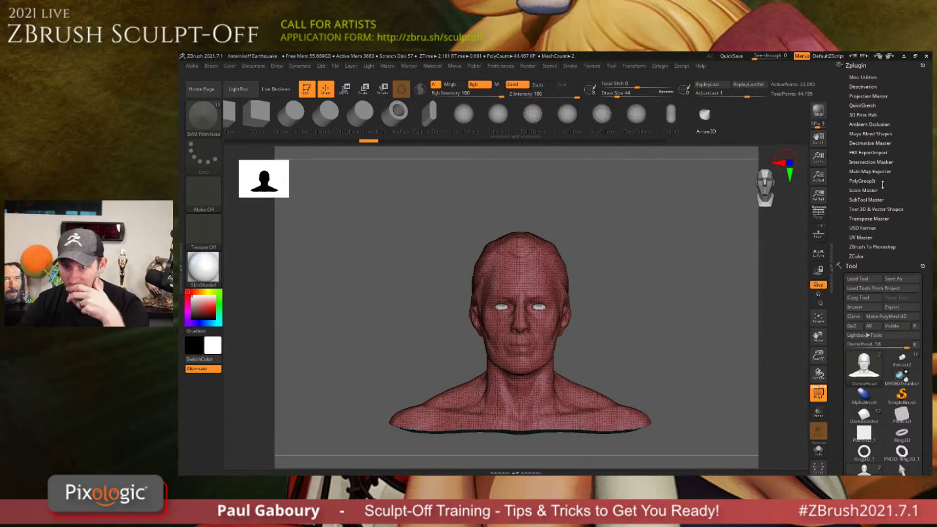
pyautogui.click(870, 143)
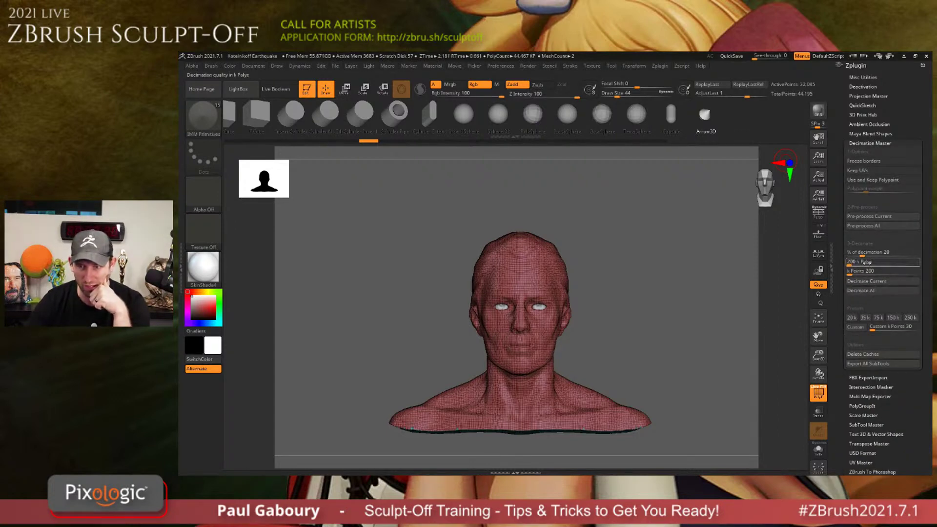
# Set the decimation target to 20 k polys.
pyautogui.click(860, 262)
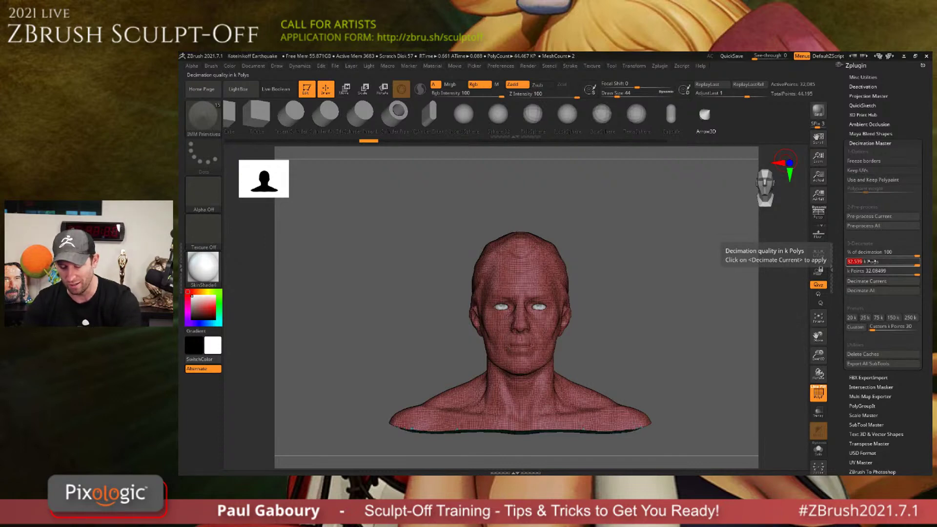
pyautogui.write('20')
pyautogui.press('Return')
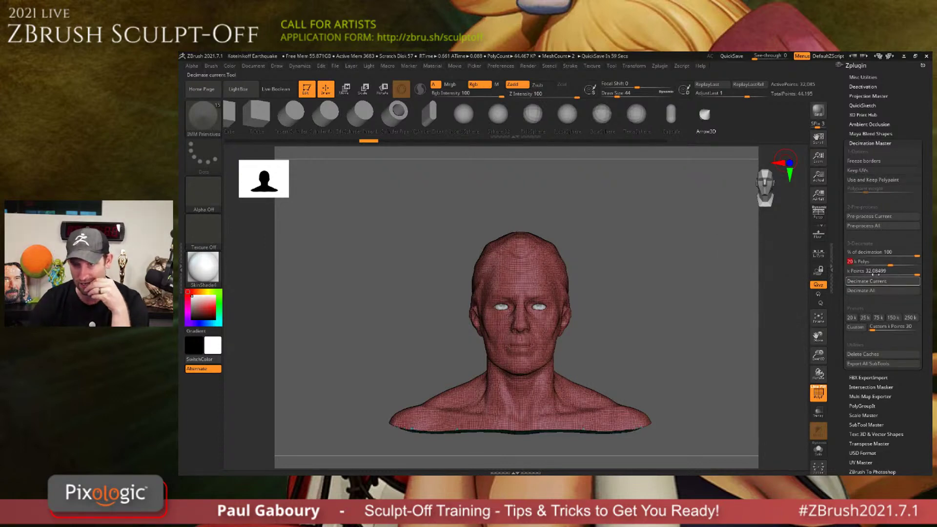
# Set the decimation target to 0.5 k points and pre-process the current head mesh.
pyautogui.click(878, 271)
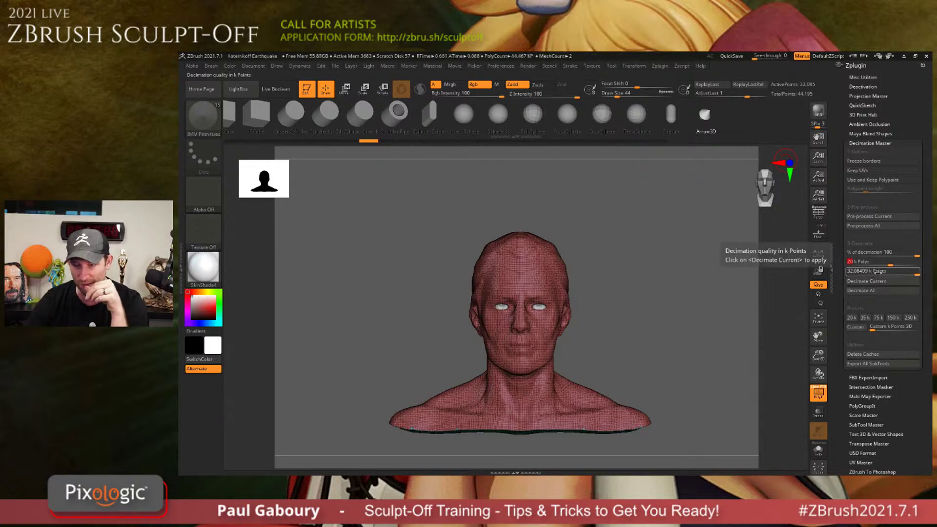
pyautogui.write('14.7517')
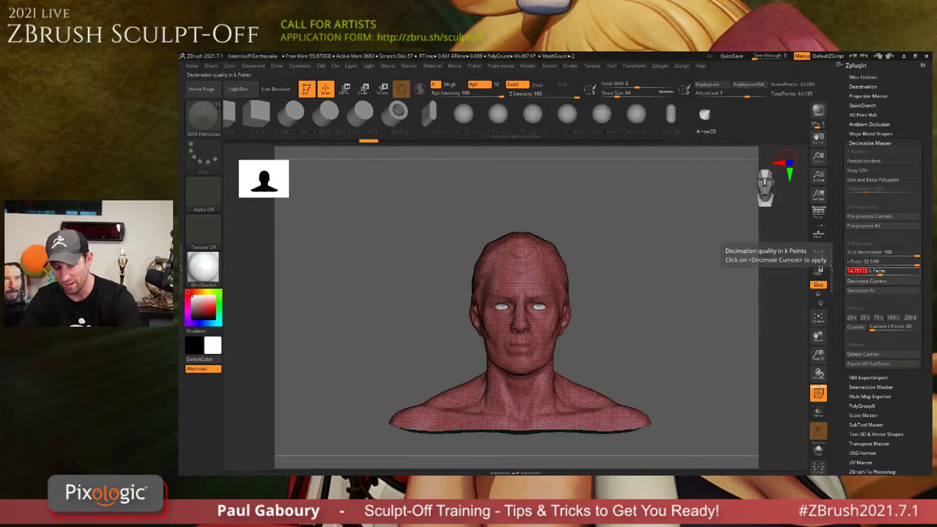
pyautogui.press('Return')
pyautogui.write('0')
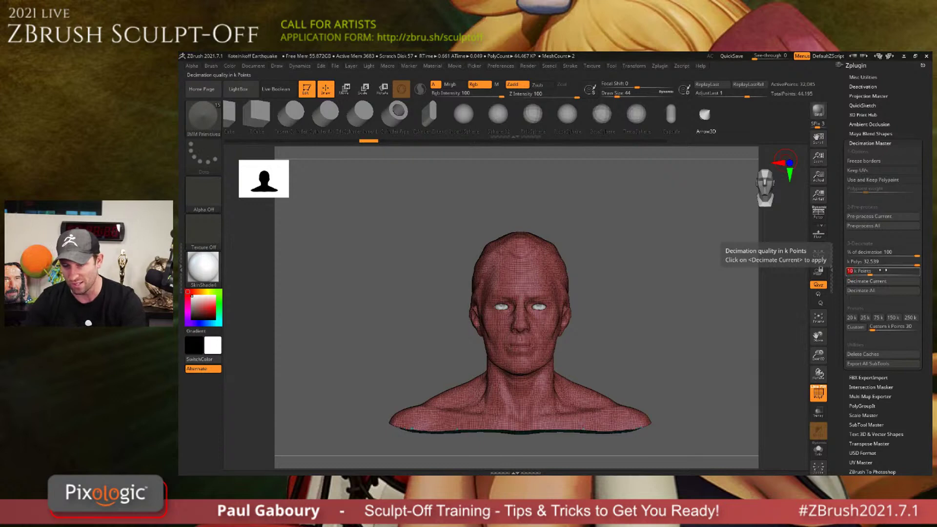
pyautogui.write('1')
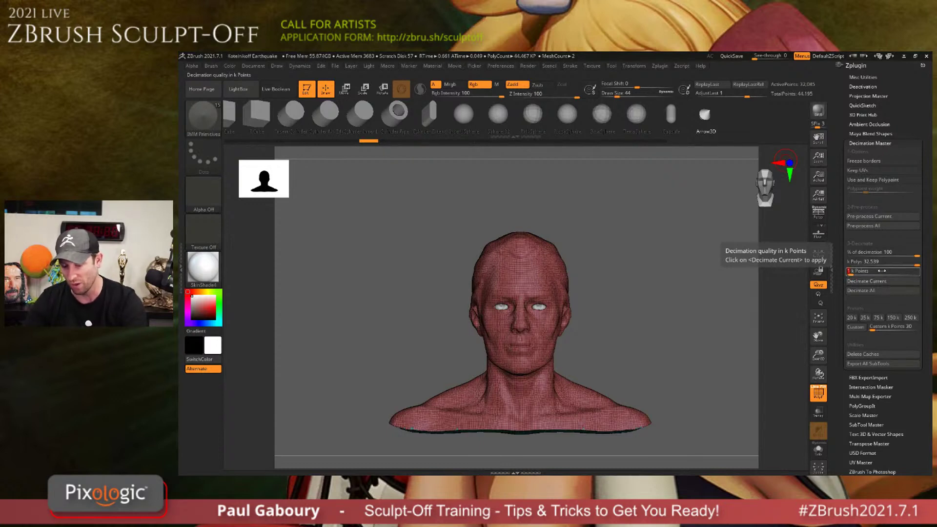
pyautogui.press('BackSpace')
pyautogui.write('0.5')
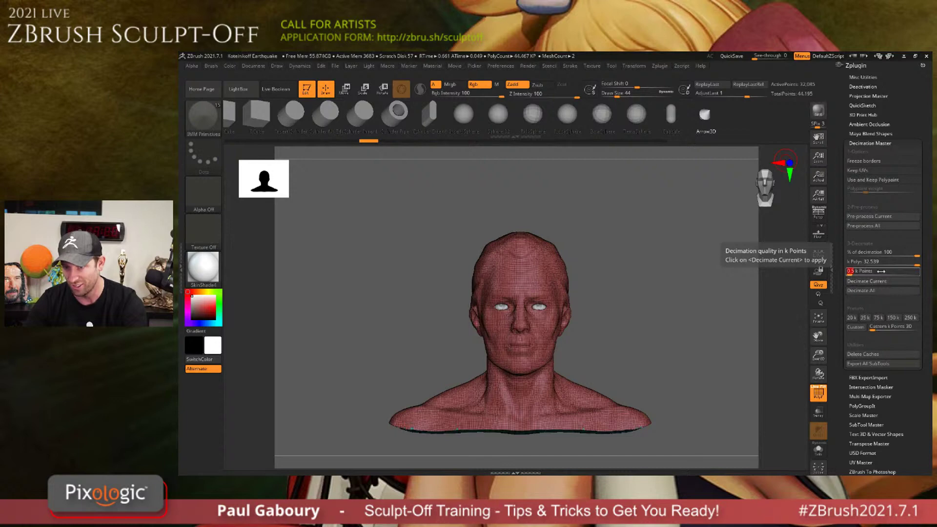
pyautogui.click(869, 216)
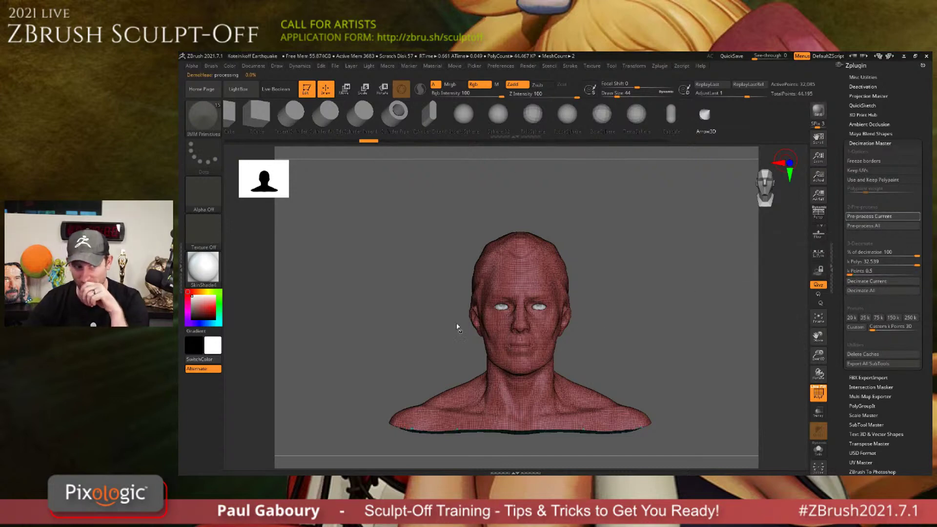
pyautogui.click(880, 281)
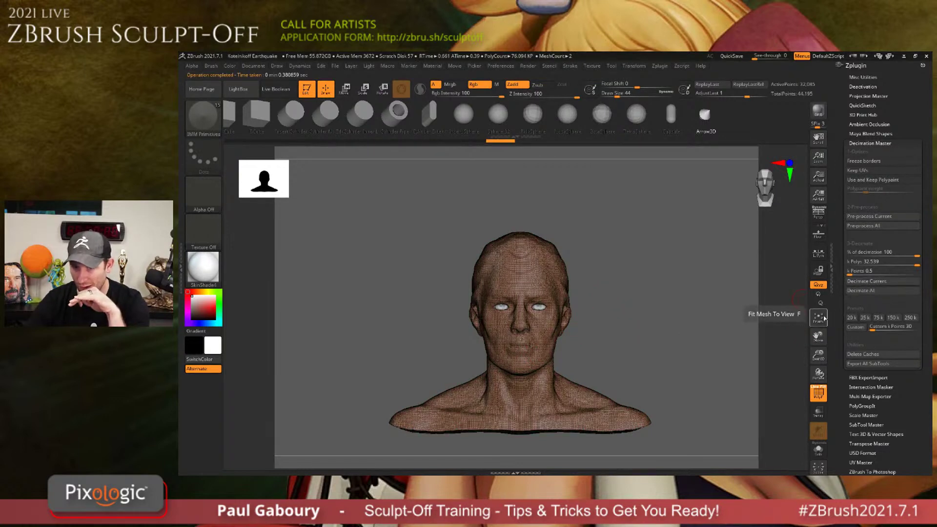
# Decimate the head to 10 k polys, and decimate it again to 1 k points.
pyautogui.click(876, 262)
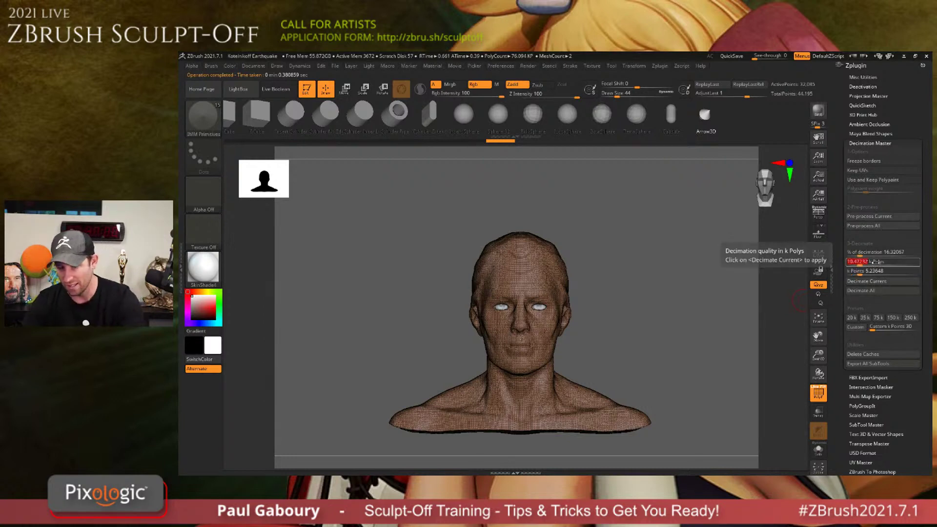
pyautogui.write('10')
pyautogui.press('Return')
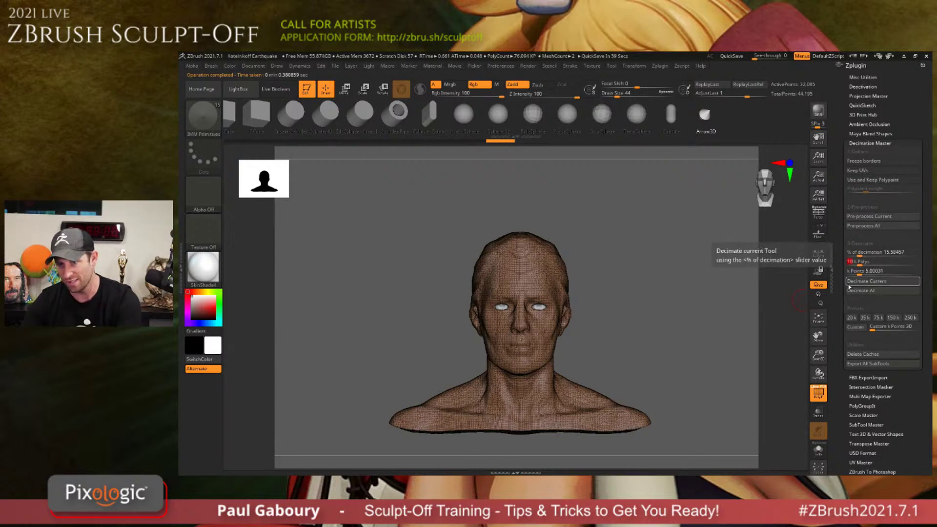
pyautogui.click(882, 280)
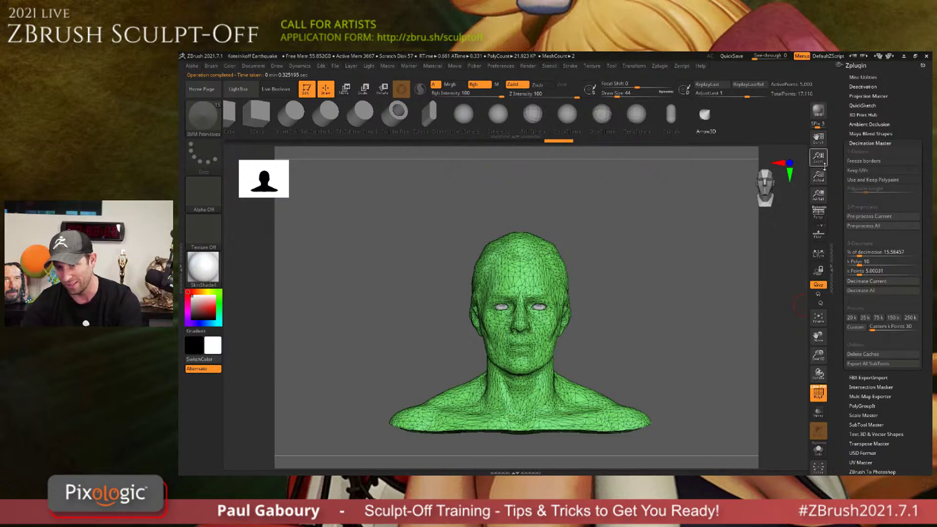
pyautogui.click(866, 274)
pyautogui.write('1')
pyautogui.press('Return')
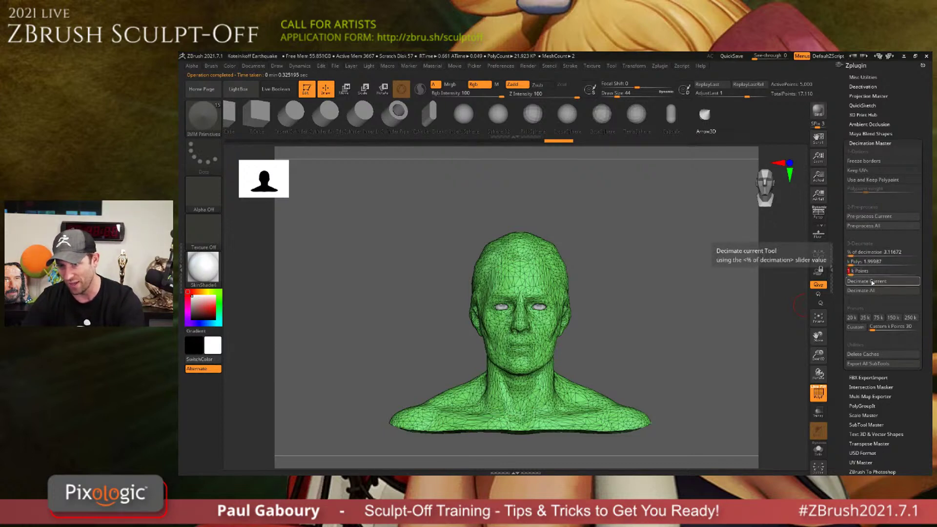
pyautogui.click(870, 281)
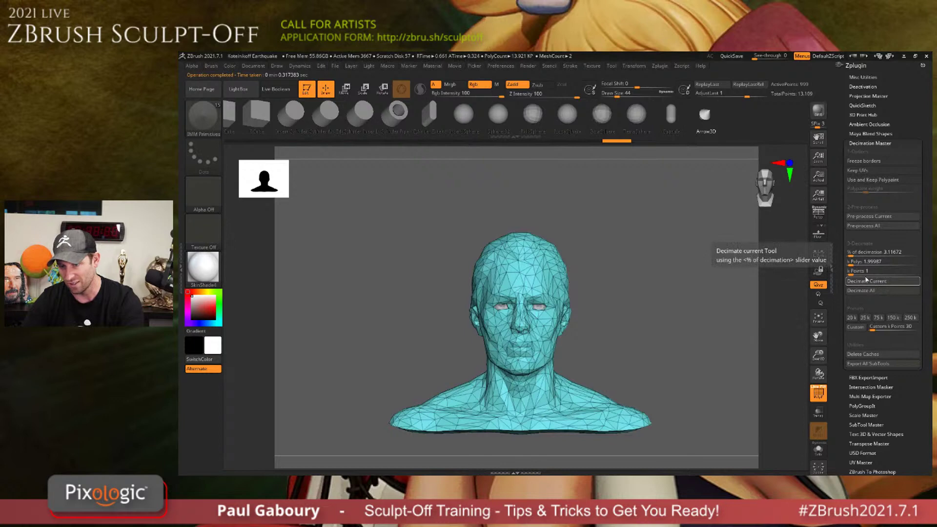
# Decimate the head further to 0.5 k points, and once more to 0.1 k points.
pyautogui.click(857, 271)
pyautogui.write('0.5')
pyautogui.press('Return')
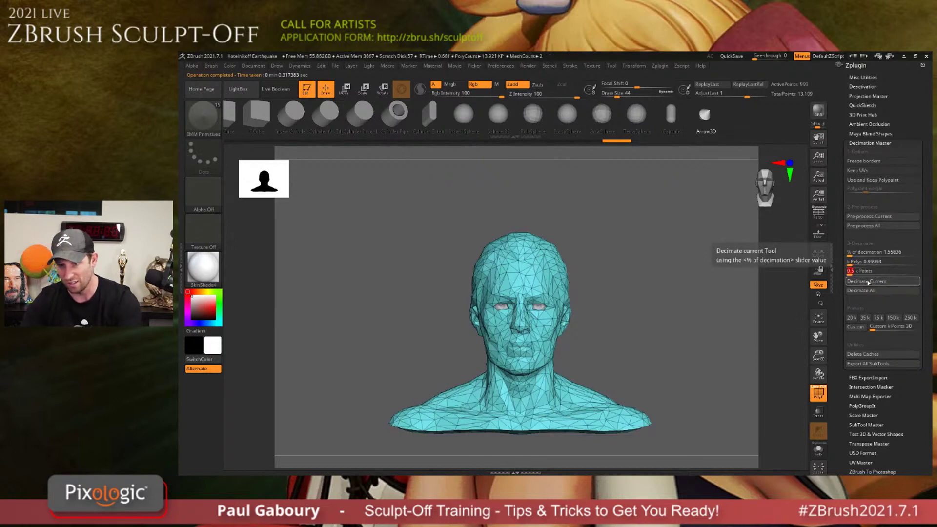
pyautogui.click(867, 282)
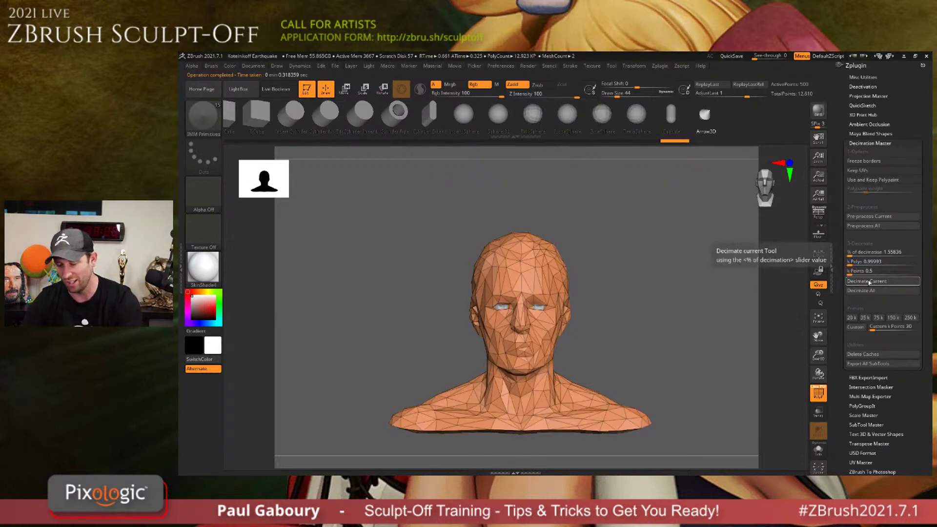
pyautogui.click(859, 271)
pyautogui.write('0.1')
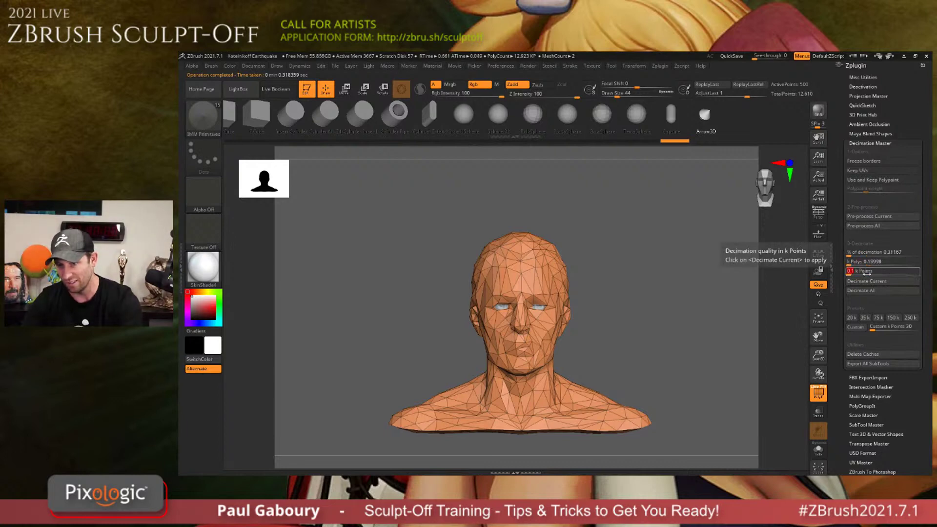
pyautogui.press('Return')
pyautogui.click(869, 282)
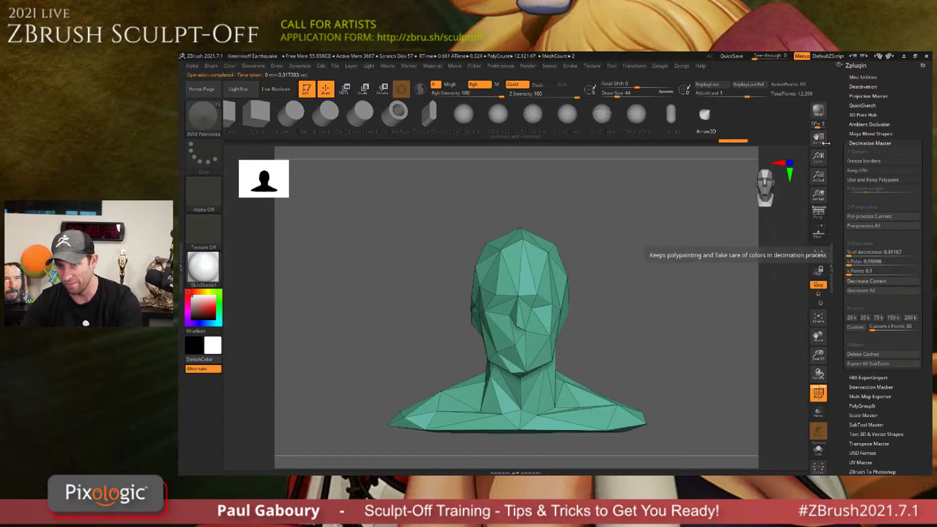
pyautogui.moveTo(592, 318)
pyautogui.mouseDown()
pyautogui.moveTo(627, 318)
pyautogui.moveTo(610, 322)
pyautogui.mouseUp()
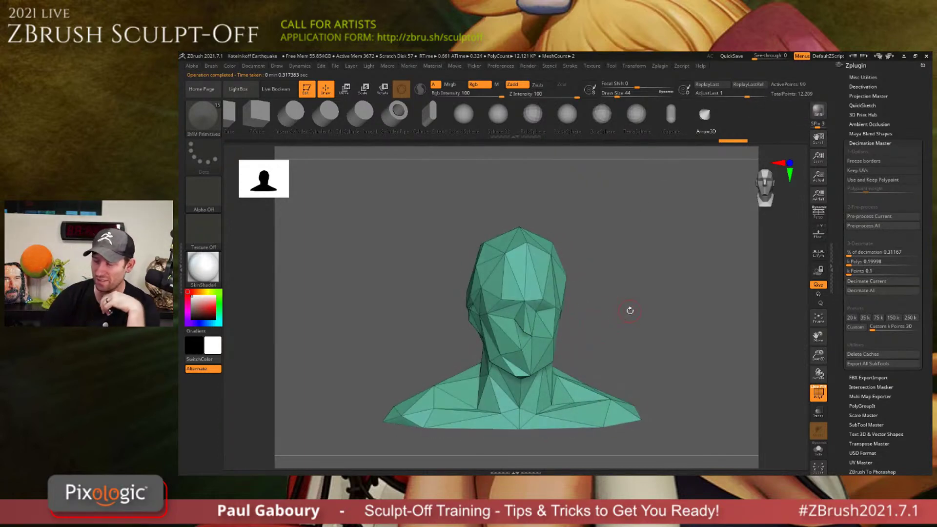
# Undo all the decimations back to the original dense head and turn off its polyframe display.
pyautogui.hotkey('ctrl', 'z')
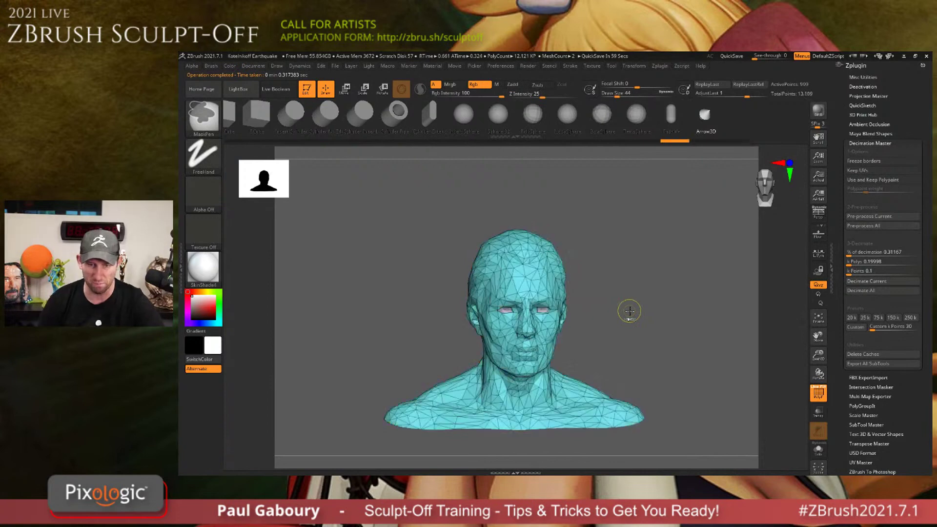
pyautogui.hotkey('ctrl', 'z')
pyautogui.hotkey('ctrl', 'z')
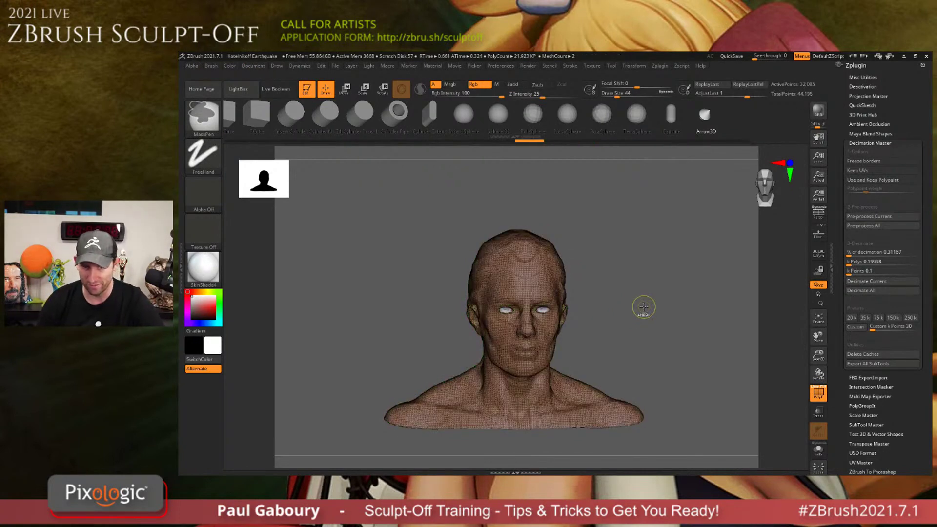
pyautogui.hotkey('ctrl', 'z')
pyautogui.hotkey('shift', 'f')
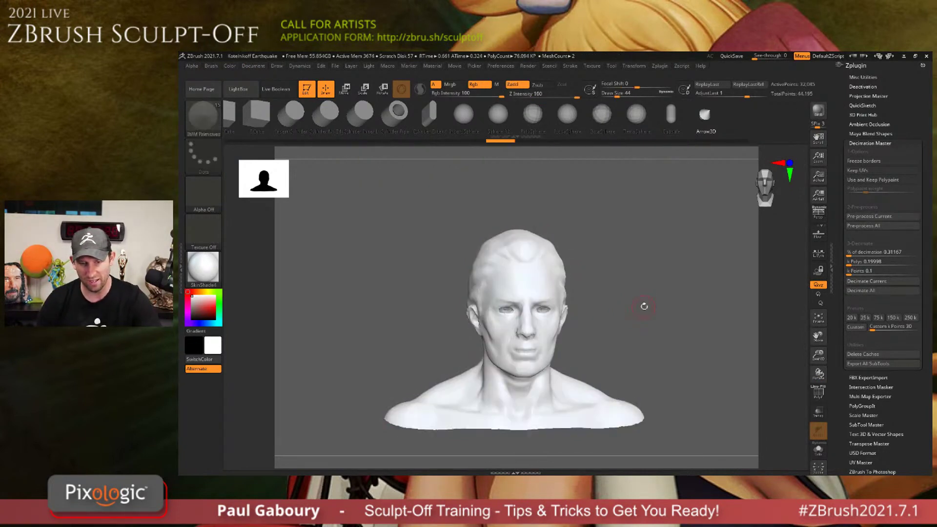
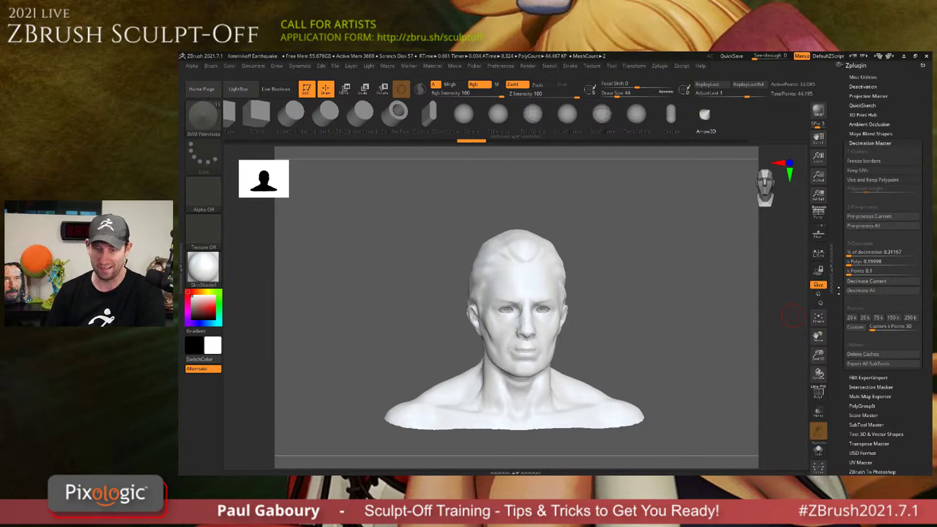
# Insert a cylinder primitive on the side of the head and switch to the move gizmo.
pyautogui.press('w')
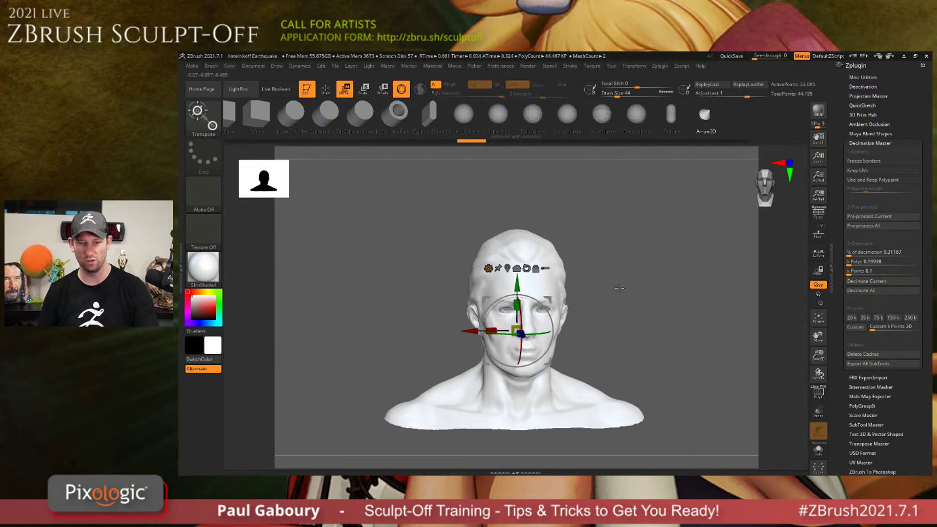
pyautogui.press('q')
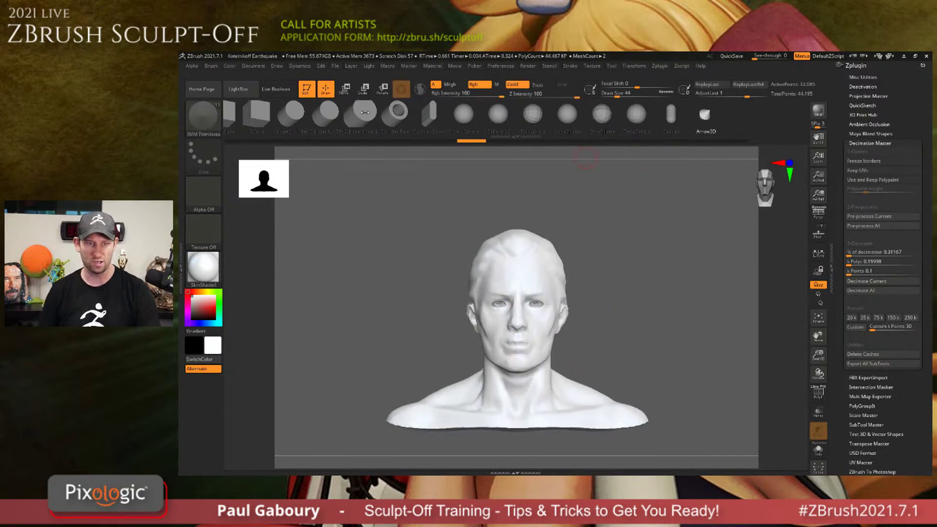
pyautogui.click(365, 113)
pyautogui.moveTo(550, 267); pyautogui.dragTo(730, 243)
pyautogui.press('w')
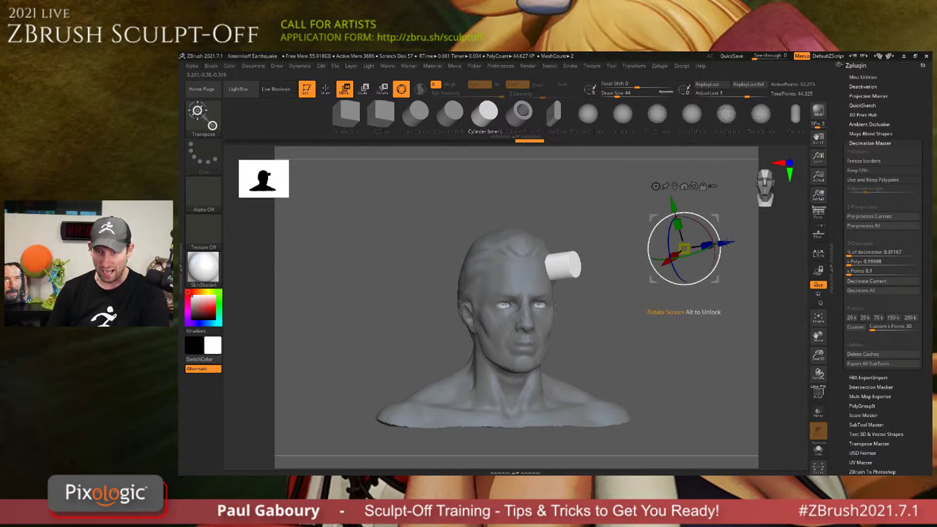
# Try another insert primitive in place of the cylinder and switch back to Cylinder Inner L.
pyautogui.click(491, 118)
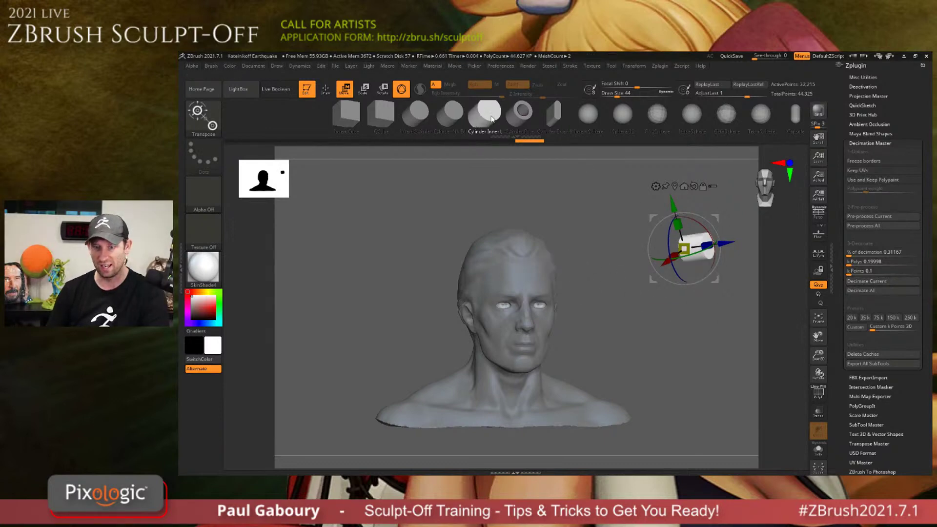
pyautogui.click(554, 112)
pyautogui.click(483, 116)
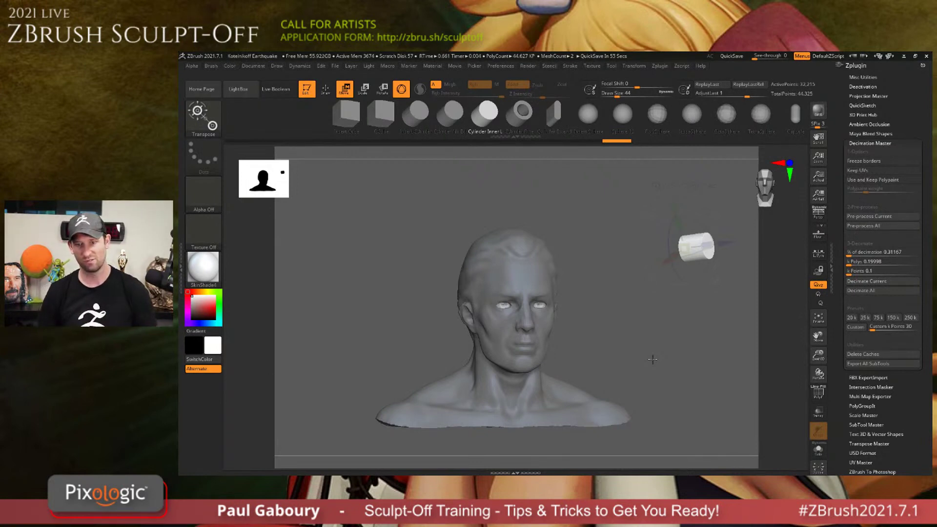
# Try repositioning the gizmo from the inserted cylinder onto the head, and undo it.
pyautogui.keyDown('alt'); pyautogui.click(688, 248); pyautogui.keyUp('alt')
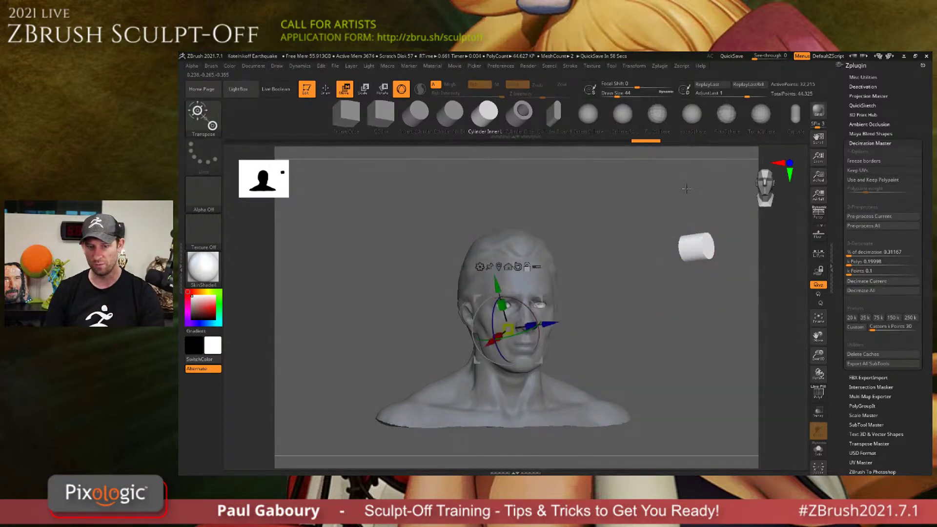
pyautogui.press('ctrl')
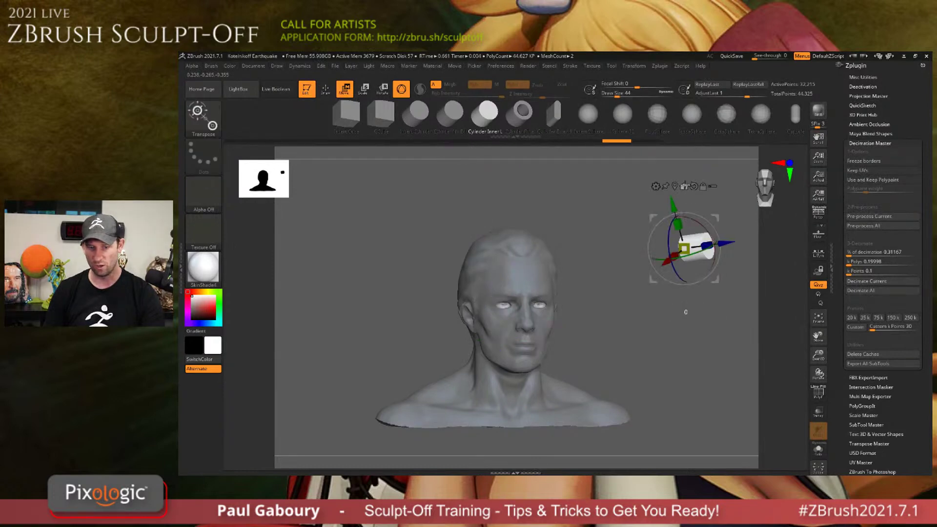
pyautogui.hotkey('ctrl', 'z')
pyautogui.hotkey('ctrl', 'shift', 'z')
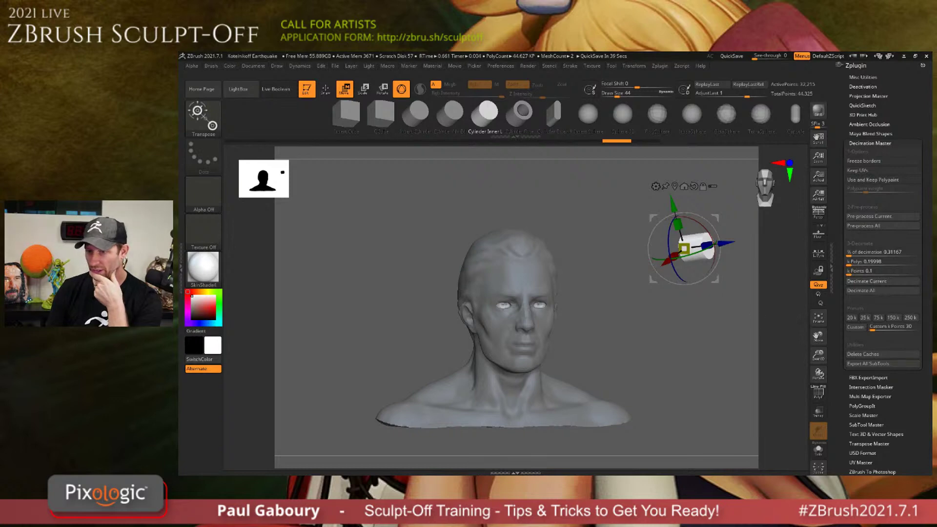
# Collapse the Decimation Master options, switch the active tool to a new ZSphere and enable ZSketch mode.
pyautogui.click(878, 143)
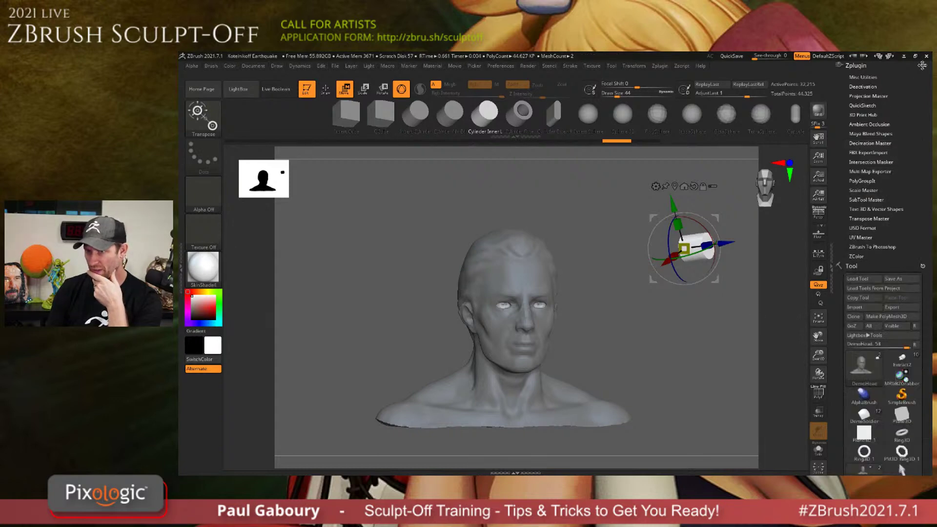
pyautogui.moveTo(900, 467); pyautogui.dragTo(897, 267)
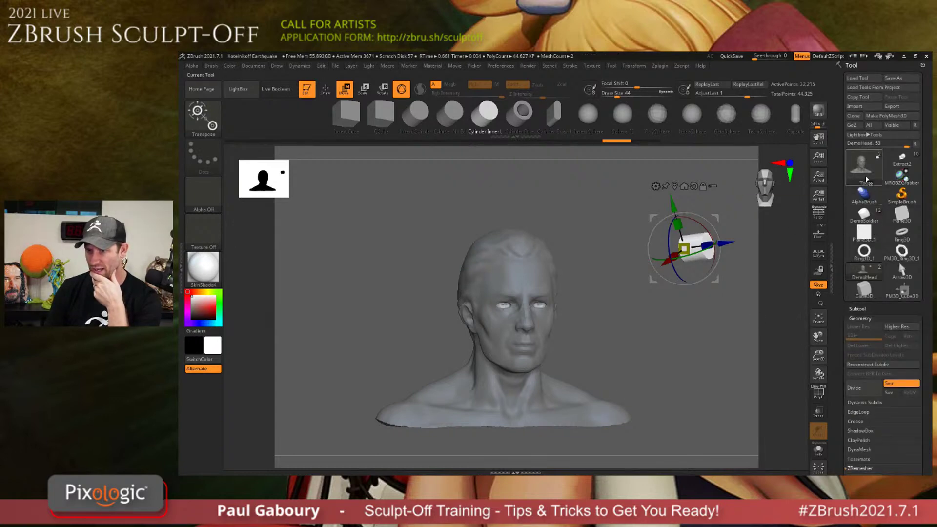
pyautogui.click(867, 168)
pyautogui.click(627, 239)
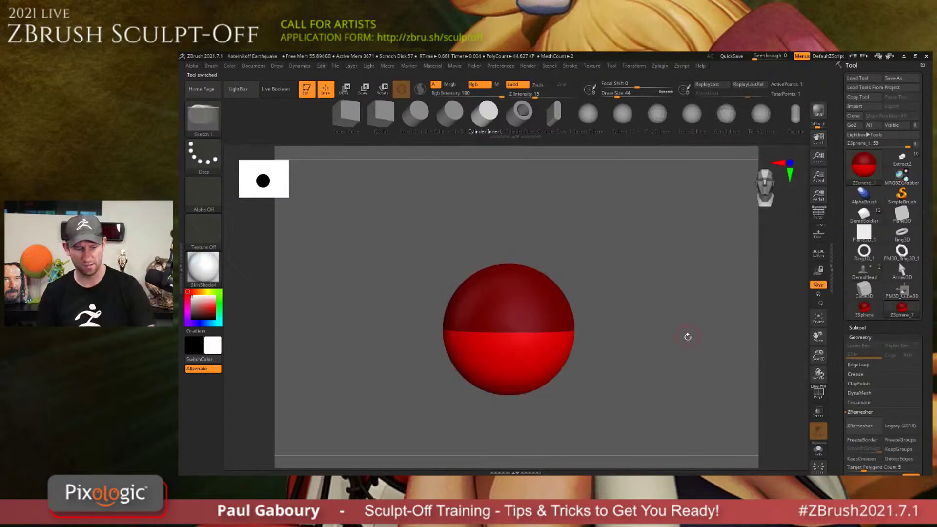
pyautogui.hotkey('shift', 'a')
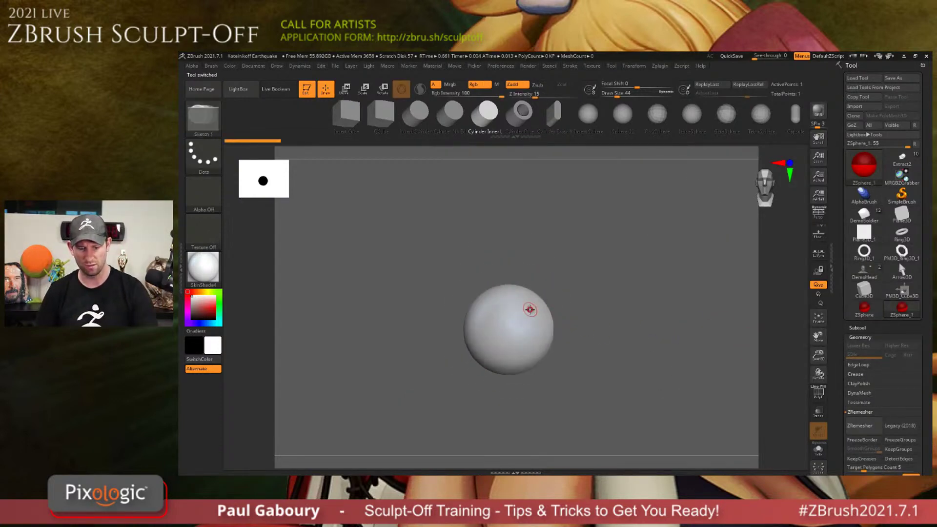
# Sketch a curved limb out of the ZSphere, smoothing it and layering a broader stroke over its base.
pyautogui.moveTo(530, 310); pyautogui.dragTo(627, 218)
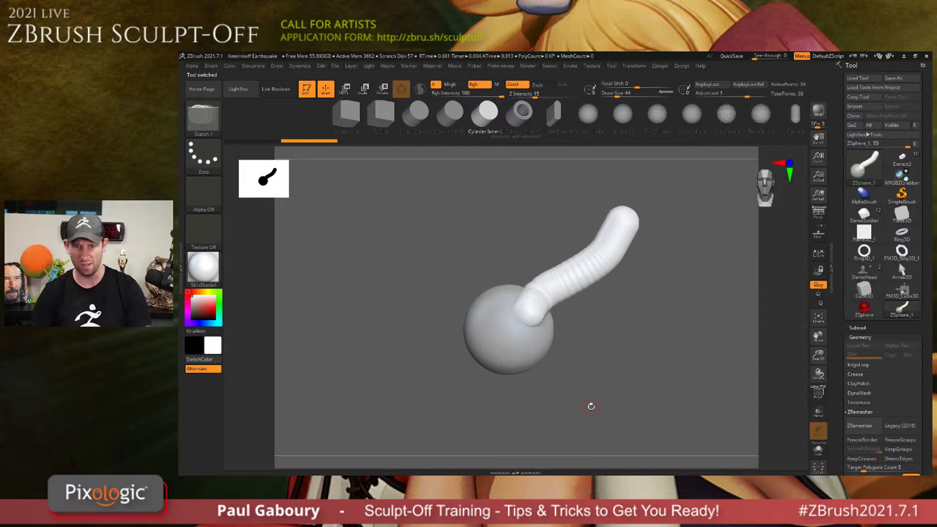
pyautogui.moveTo(529, 301)
pyautogui.keyDown('shift'); pyautogui.mouseDown()
pyautogui.moveTo(587, 269)
pyautogui.moveTo(621, 230)
pyautogui.mouseUp(); pyautogui.keyUp('shift')
pyautogui.press('s')
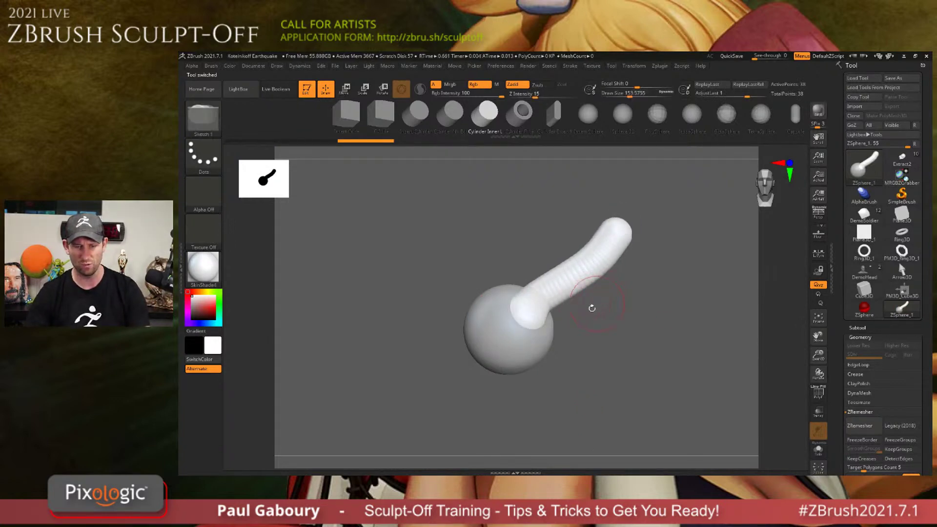
pyautogui.moveTo(591, 308)
pyautogui.mouseDown()
pyautogui.moveTo(547, 329)
pyautogui.moveTo(579, 256)
pyautogui.moveTo(550, 328)
pyautogui.moveTo(560, 317)
pyautogui.moveTo(556, 324)
pyautogui.moveTo(572, 257)
pyautogui.moveTo(536, 355)
pyautogui.mouseUp()
pyautogui.press('s')
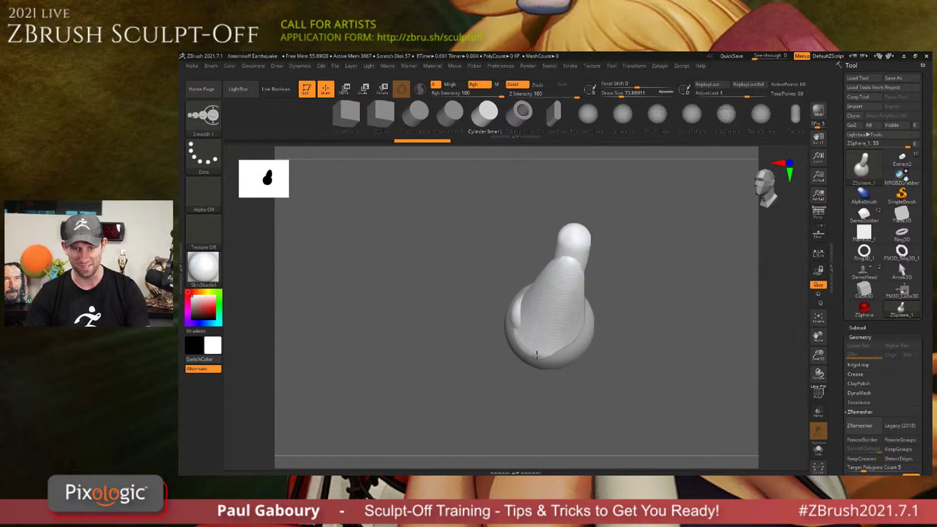
# Layer further overlapping ZSketch strokes along the limb between the sphere and the tip, with a draw size of about 65.
pyautogui.moveTo(536, 354); pyautogui.dragTo(541, 314, button='right')
pyautogui.press('s')
pyautogui.moveTo(528, 296)
pyautogui.mouseDown()
pyautogui.moveTo(592, 265)
pyautogui.moveTo(528, 303)
pyautogui.moveTo(519, 264)
pyautogui.moveTo(574, 279)
pyautogui.moveTo(543, 298)
pyautogui.mouseUp()
pyautogui.press('s')
pyautogui.moveTo(520, 336)
pyautogui.mouseDown()
pyautogui.moveTo(581, 298)
pyautogui.moveTo(625, 253)
pyautogui.moveTo(619, 282)
pyautogui.moveTo(524, 337)
pyautogui.moveTo(630, 262)
pyautogui.moveTo(607, 293)
pyautogui.moveTo(571, 312)
pyautogui.moveTo(612, 272)
pyautogui.mouseUp()
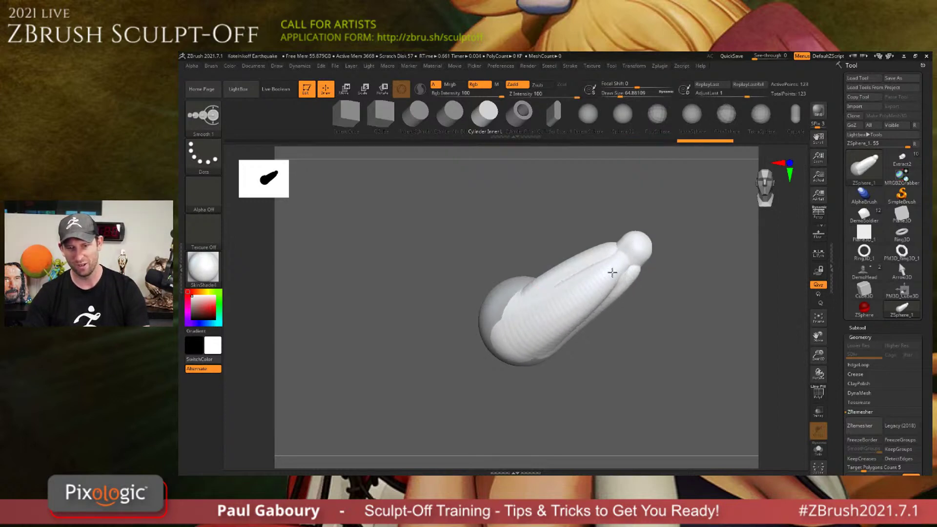
pyautogui.moveTo(634, 275); pyautogui.dragTo(613, 280, button='right')
pyautogui.moveTo(623, 252)
pyautogui.mouseDown()
pyautogui.moveTo(571, 348)
pyautogui.moveTo(629, 256)
pyautogui.moveTo(595, 271)
pyautogui.moveTo(567, 370)
pyautogui.mouseUp()
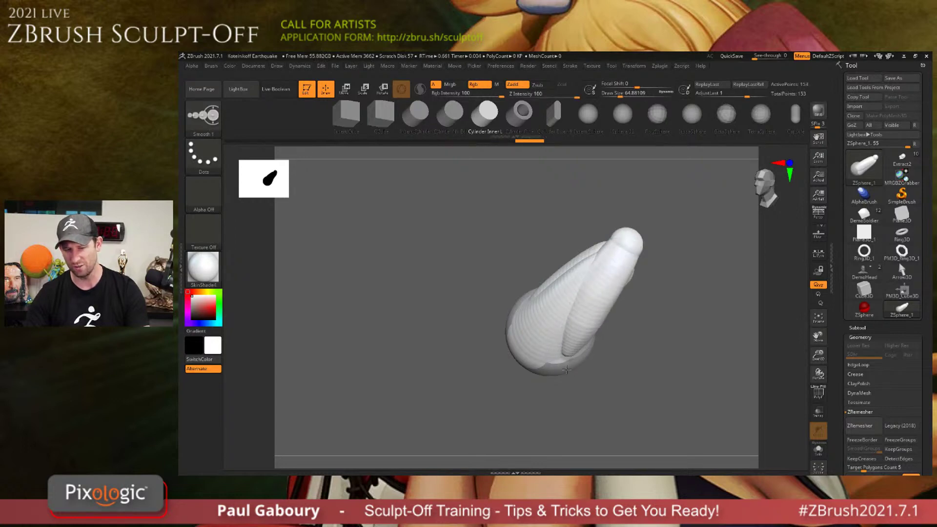
pyautogui.moveTo(592, 324); pyautogui.dragTo(655, 331, button='right')
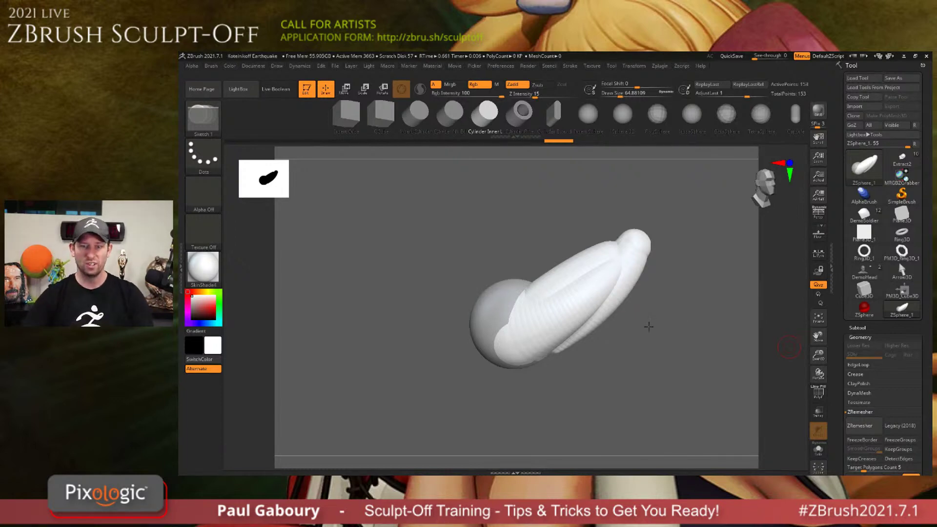
# Toggle the ZSketch's skin preview on and back off, and turn on the floor grid.
pyautogui.moveTo(660, 285)
pyautogui.mouseDown()
pyautogui.moveTo(643, 301)
pyautogui.moveTo(655, 309)
pyautogui.moveTo(646, 302)
pyautogui.mouseUp()
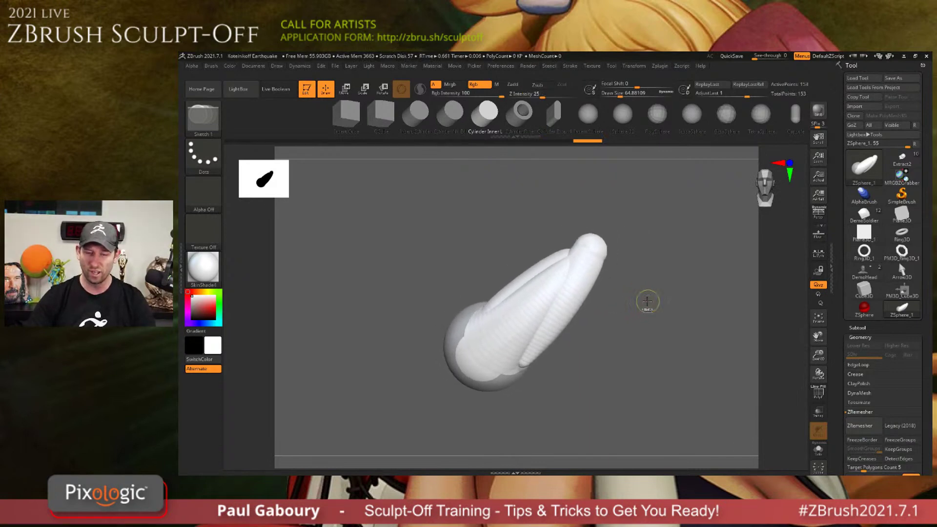
pyautogui.press('a')
pyautogui.press('a')
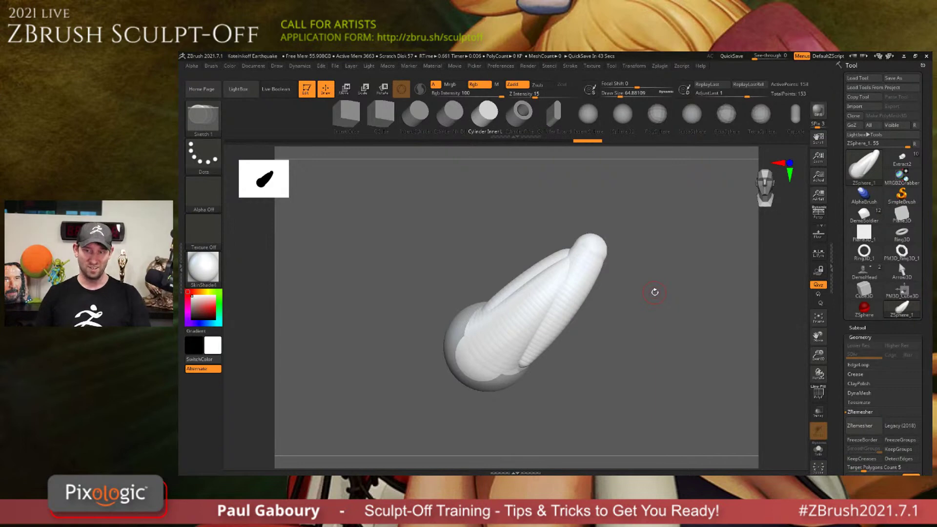
pyautogui.hotkey('shift', 'p')
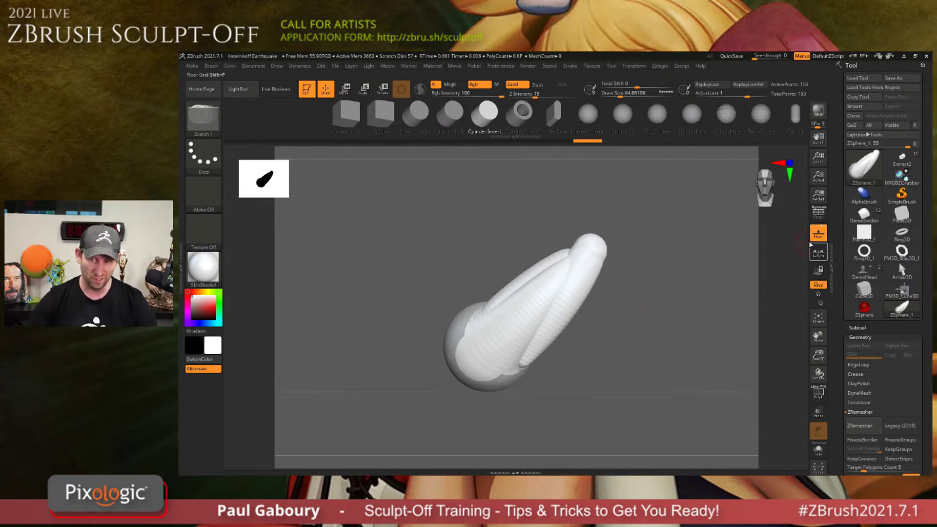
# Load the concentric-ring Texture 10 as the first front-back reference map on the floor grid and face it from the front.
pyautogui.keyDown('alt'); pyautogui.moveTo(671, 305); pyautogui.dragTo(618, 334); pyautogui.keyUp('alt')
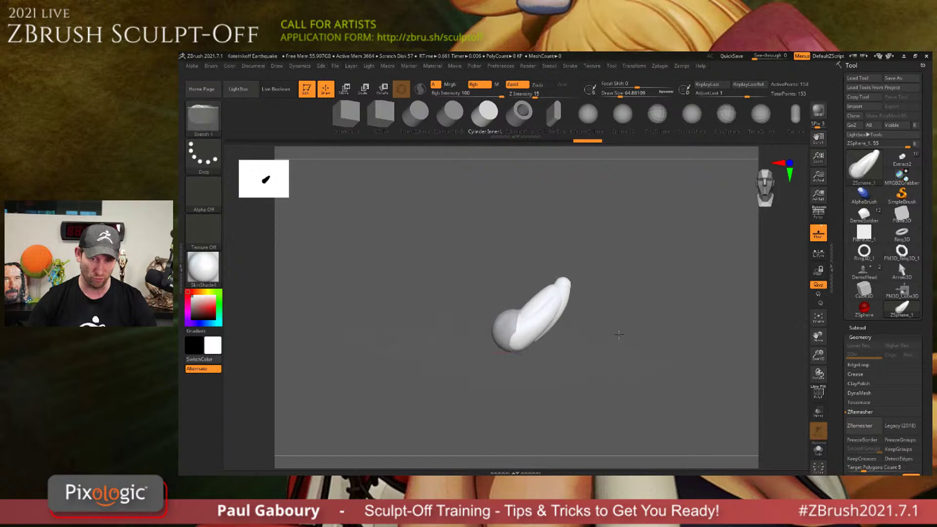
pyautogui.click(278, 67)
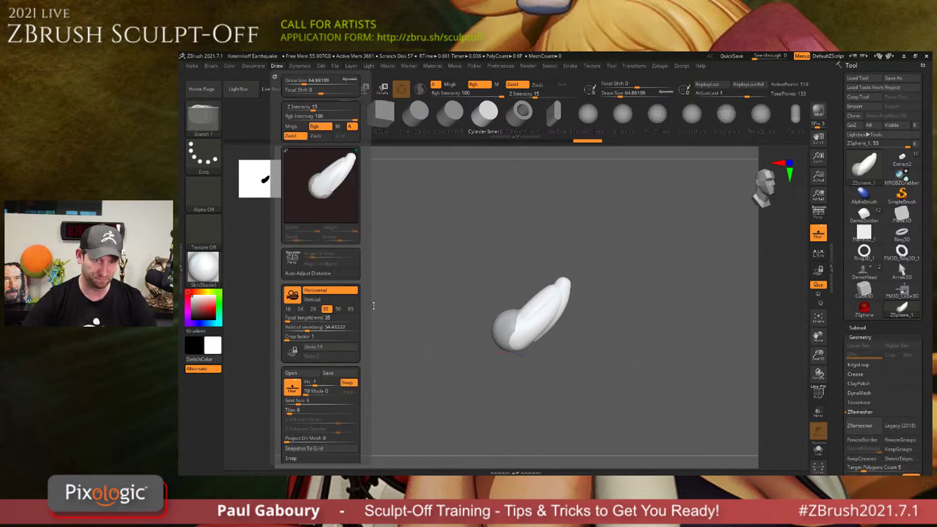
pyautogui.scroll(-5, 311, 270)
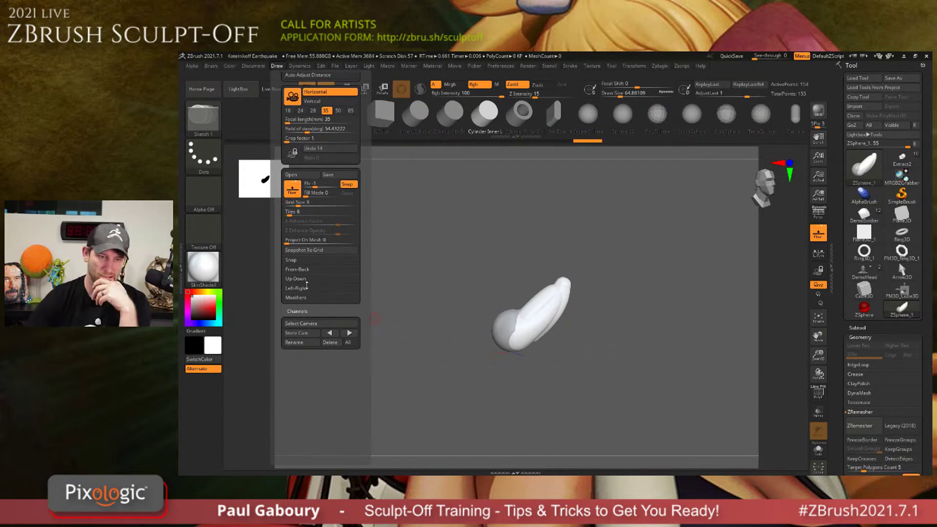
pyautogui.click(299, 269)
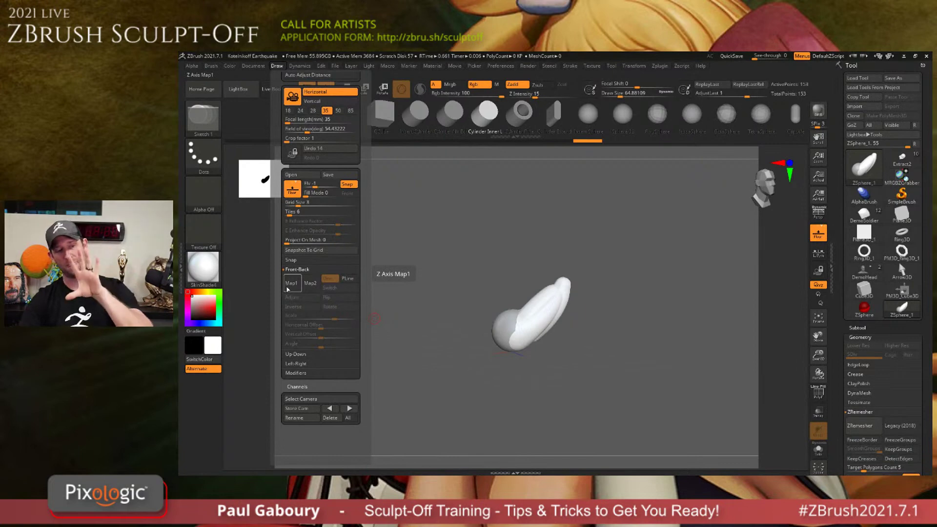
pyautogui.click(291, 289)
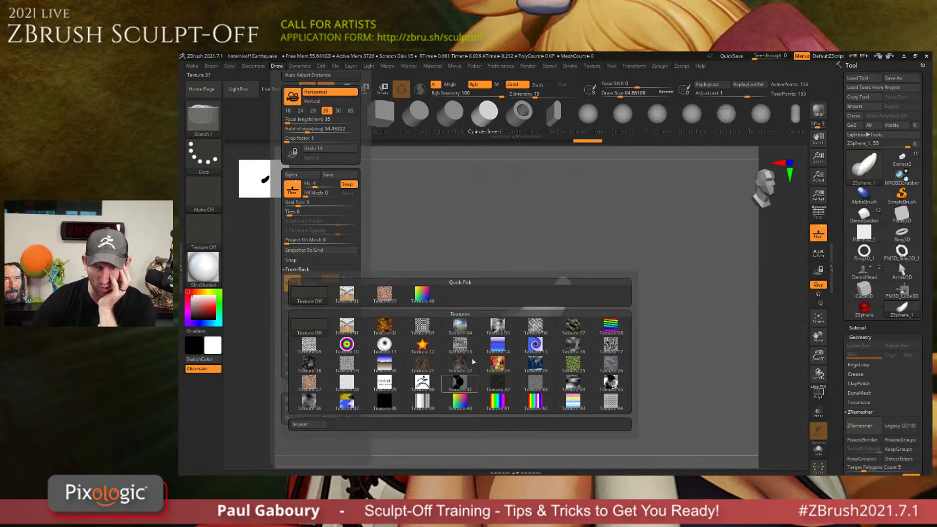
pyautogui.moveTo(444, 371)
pyautogui.click(346, 345)
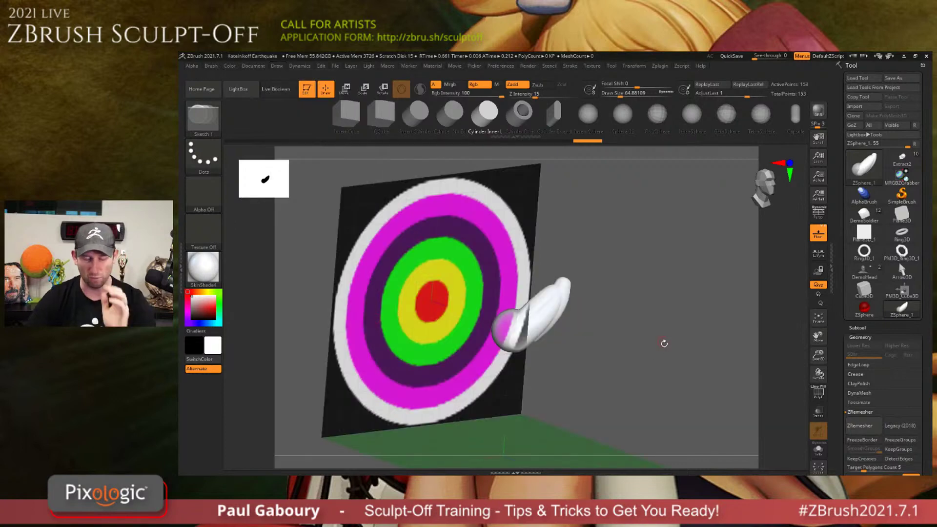
pyautogui.moveTo(662, 326)
pyautogui.mouseDown()
pyautogui.moveTo(644, 324)
pyautogui.moveTo(668, 332)
pyautogui.moveTo(617, 336)
pyautogui.mouseUp()
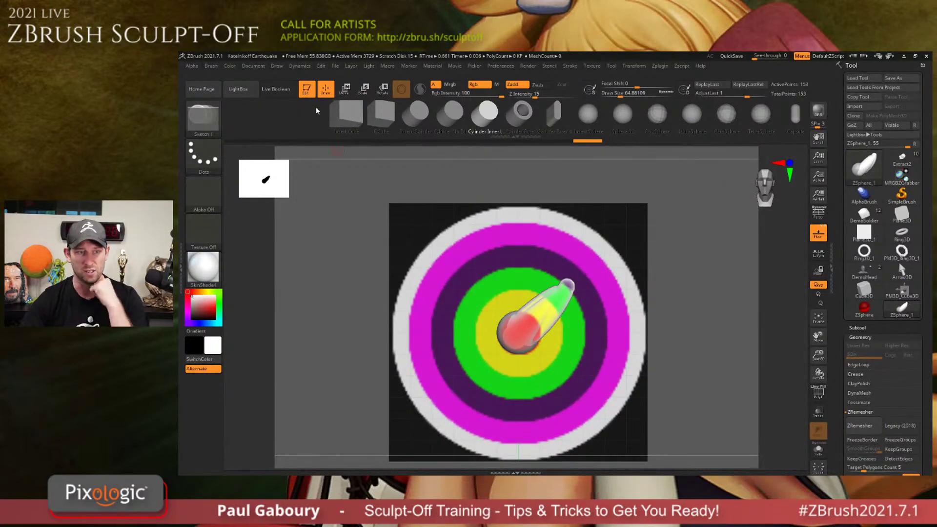
# Try the floor grid's fill modes 1, 2 and 3 on the ring reference image.
pyautogui.click(276, 66)
pyautogui.scroll(-2, 376, 242)
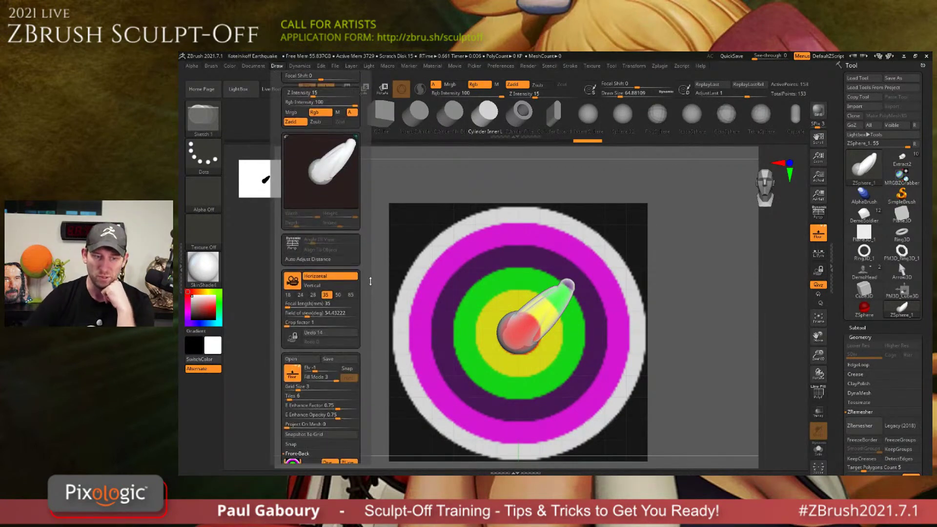
pyautogui.scroll(-1, 376, 242)
pyautogui.click(323, 235)
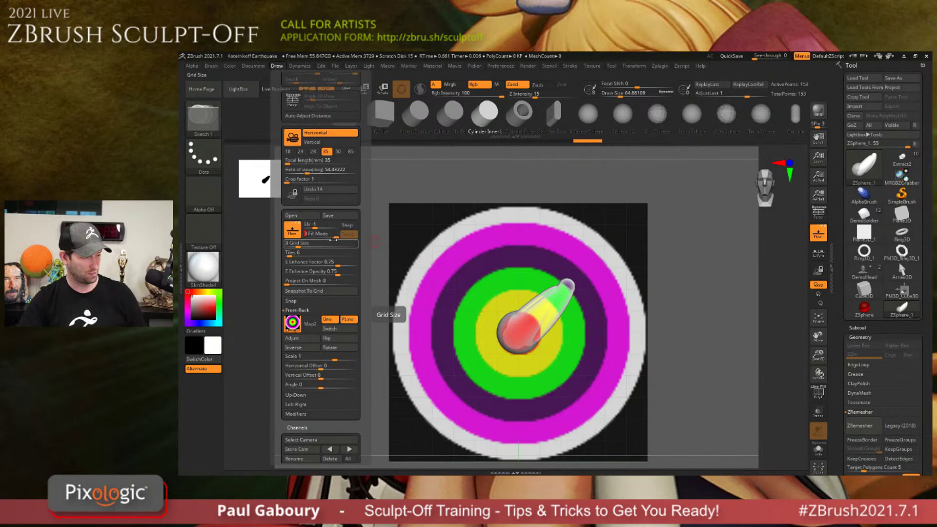
pyautogui.click(325, 236)
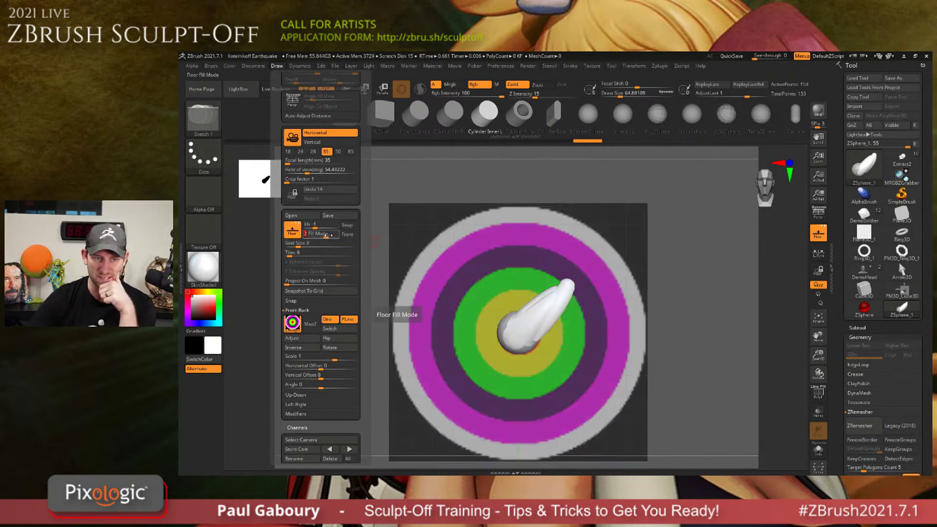
pyautogui.click(326, 236)
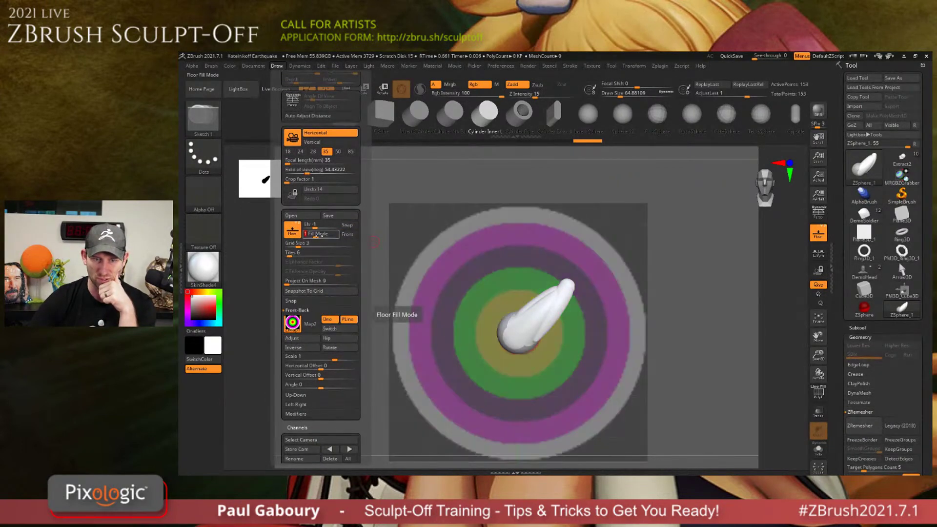
pyautogui.click(334, 236)
pyautogui.click(326, 236)
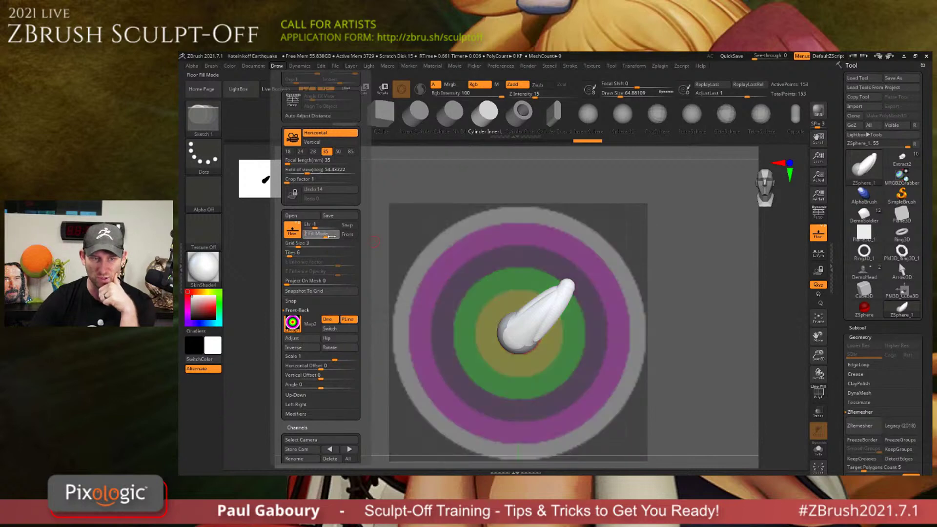
pyautogui.click(336, 236)
pyautogui.moveTo(334, 237); pyautogui.dragTo(311, 236)
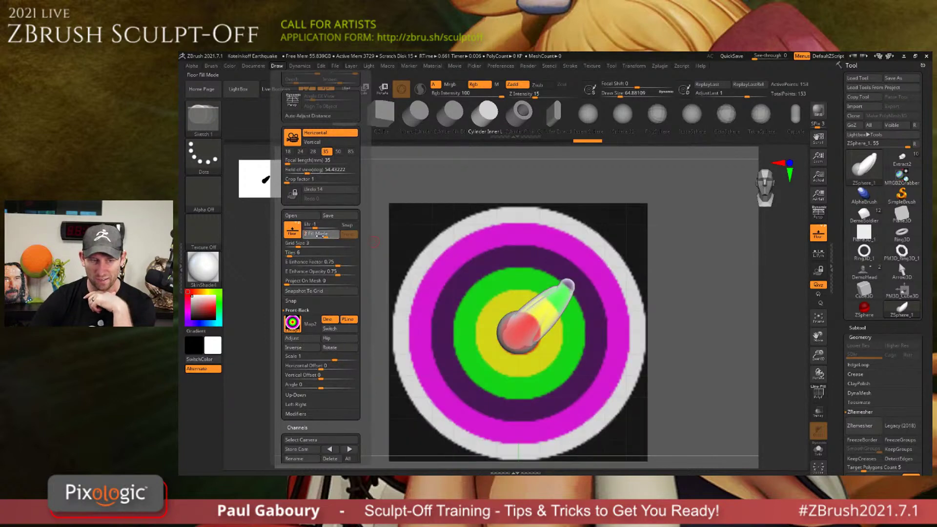
# Preview the ring reference in front of the mesh at fill modes 1 and 2, turn that off and restore fill mode 3.
pyautogui.click(347, 235)
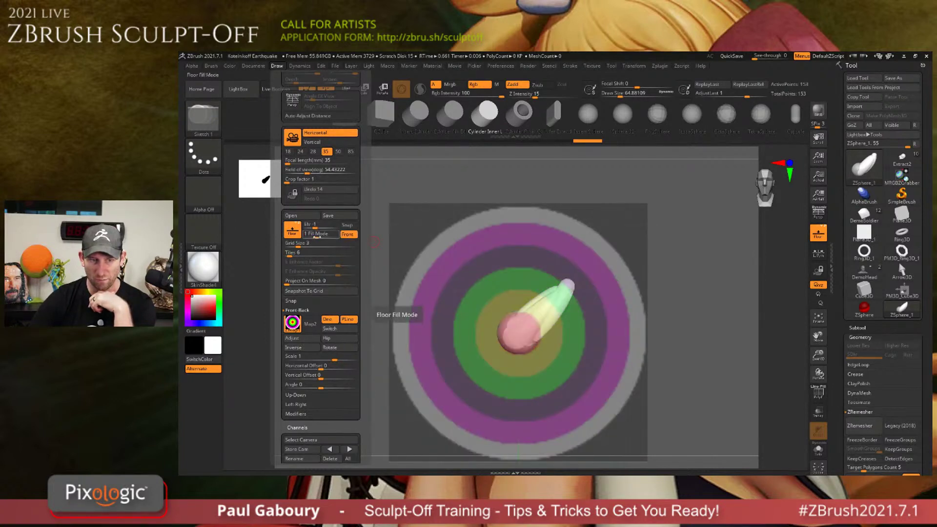
pyautogui.click(333, 236)
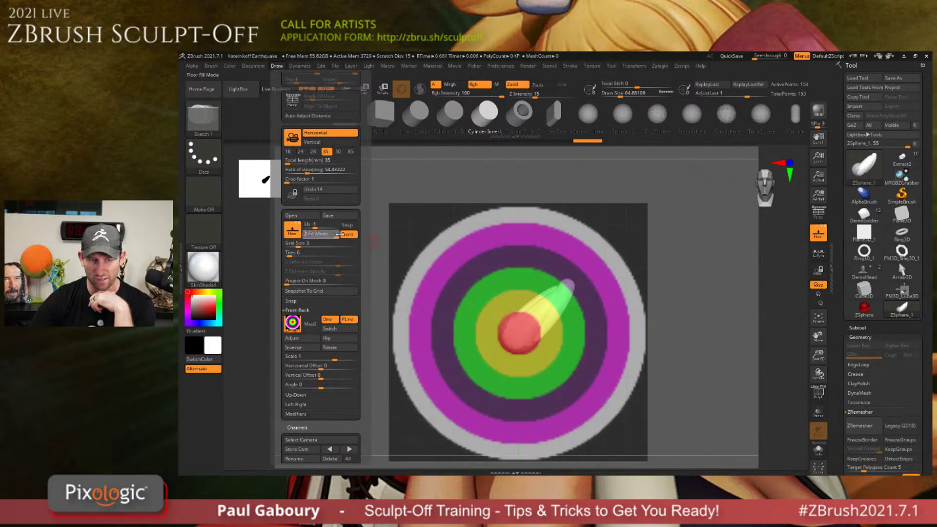
pyautogui.click(336, 237)
pyautogui.moveTo(336, 236); pyautogui.dragTo(318, 236)
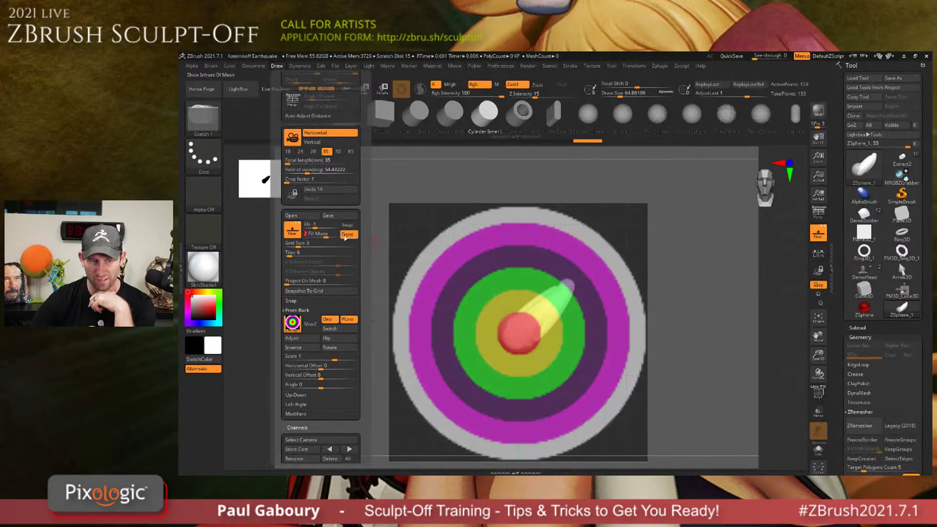
pyautogui.click(347, 234)
pyautogui.click(336, 237)
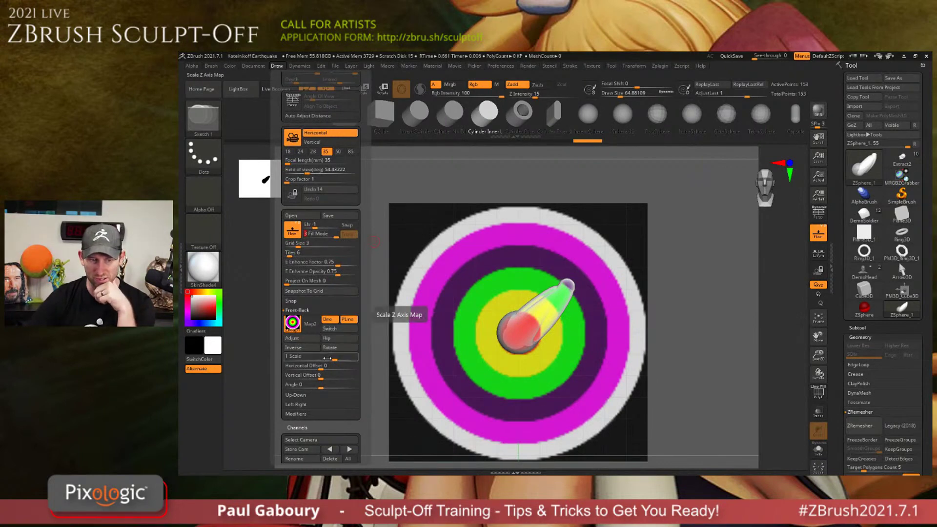
# Replace the front-back reference with the runner logo, Texture 30, setting scale to about 0.894, horizontal offset -0.003 and angle -0.763.
pyautogui.click(293, 322)
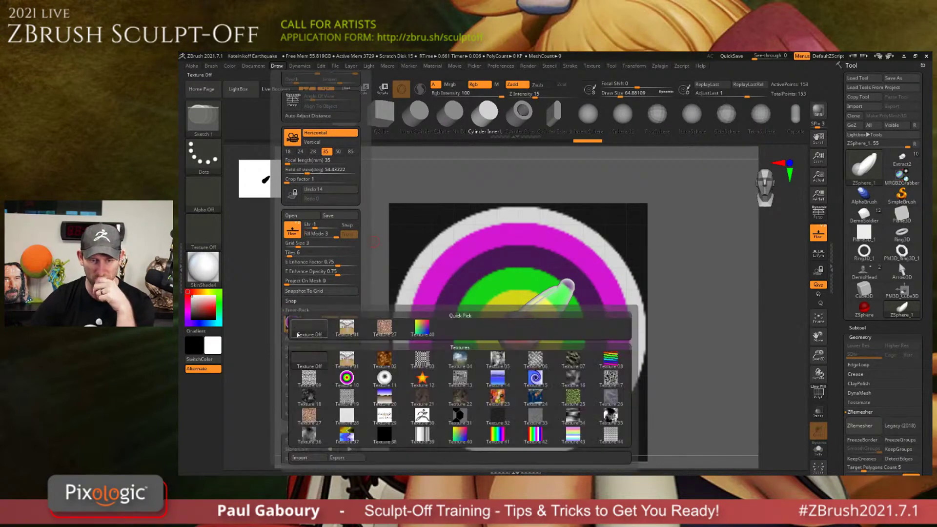
pyautogui.click(421, 414)
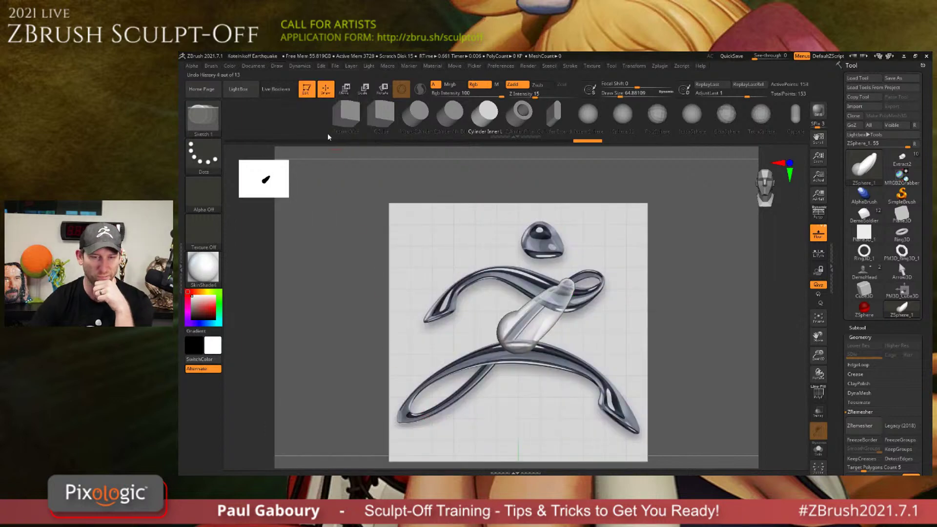
pyautogui.click(275, 66)
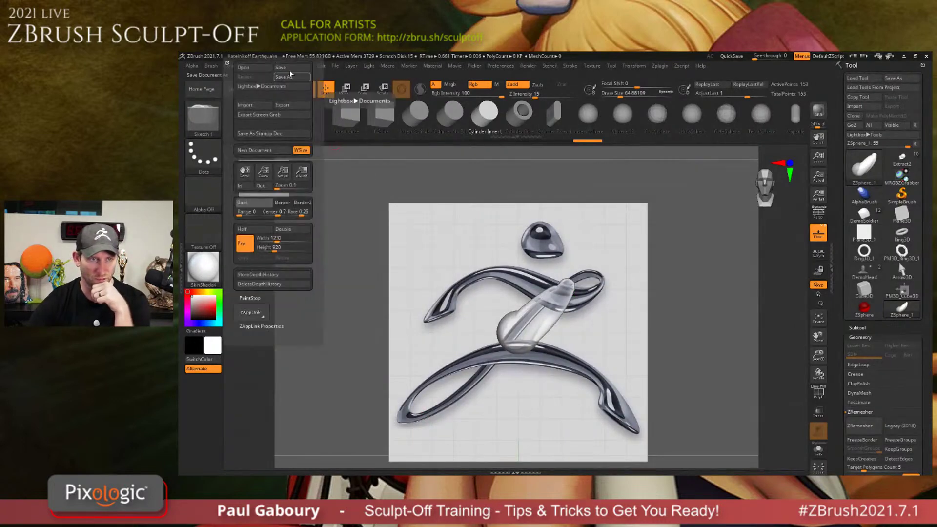
pyautogui.click(278, 67)
pyautogui.click(280, 67)
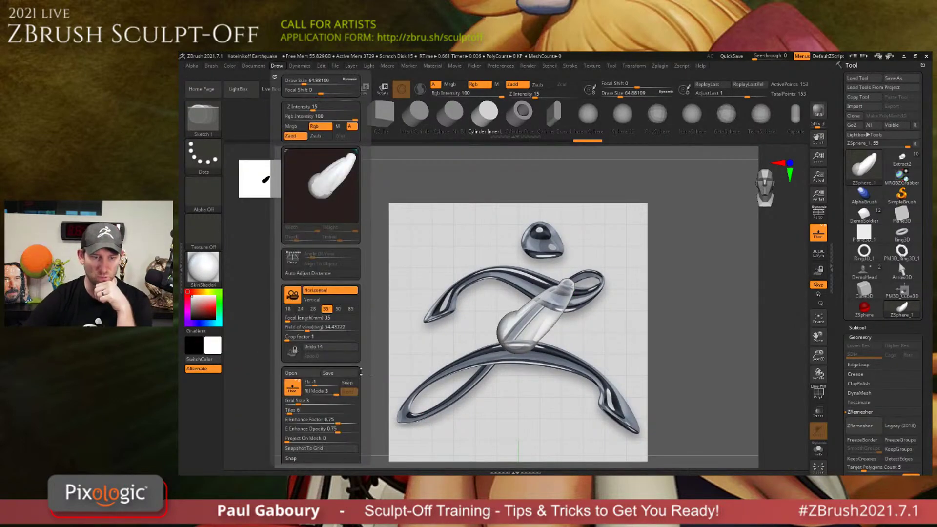
pyautogui.scroll(-5, 356, 295)
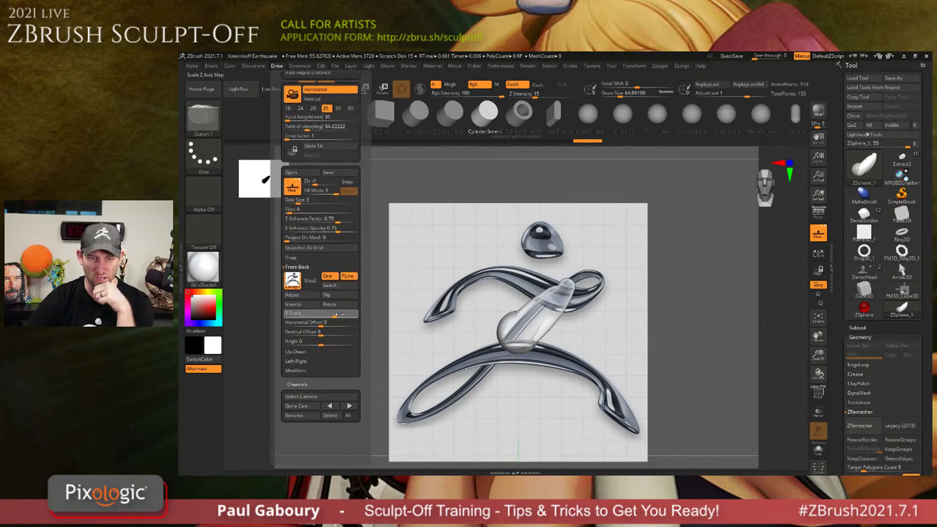
pyautogui.moveTo(334, 313)
pyautogui.mouseDown()
pyautogui.moveTo(317, 323)
pyautogui.moveTo(333, 341)
pyautogui.moveTo(320, 341)
pyautogui.mouseUp()
# Try flipping, rotating in quarter turns and inverting the runner reference image, restoring its orientation and colours.
pyautogui.click(336, 299)
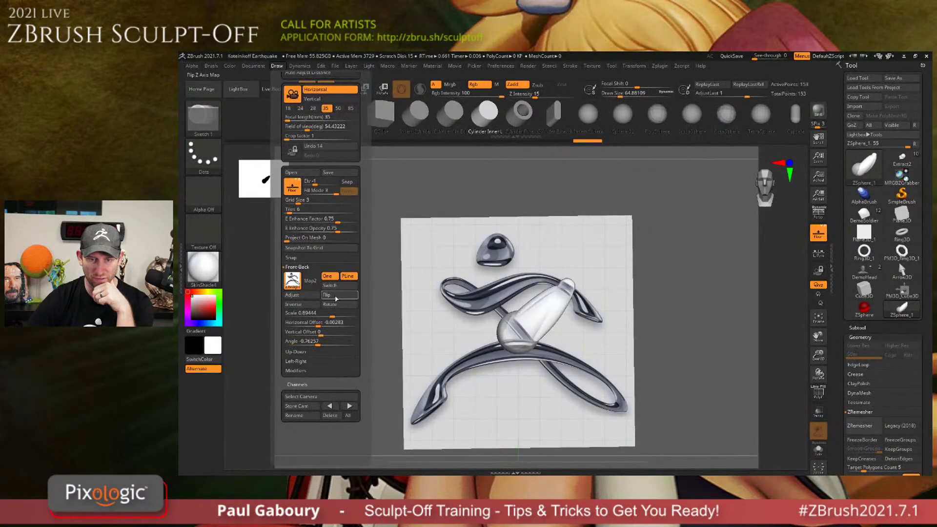
pyautogui.click(336, 299)
pyautogui.click(337, 304)
pyautogui.click(337, 304)
pyautogui.click(336, 304)
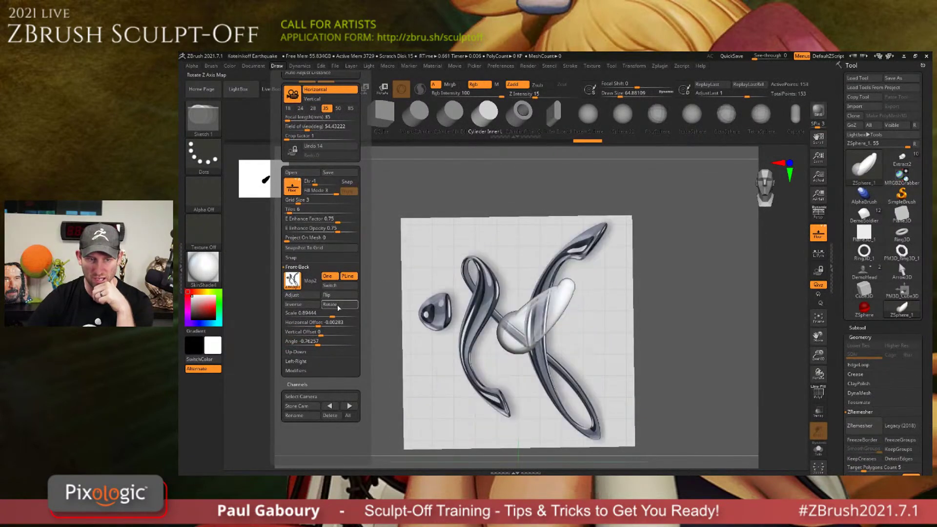
pyautogui.click(337, 304)
pyautogui.click(309, 305)
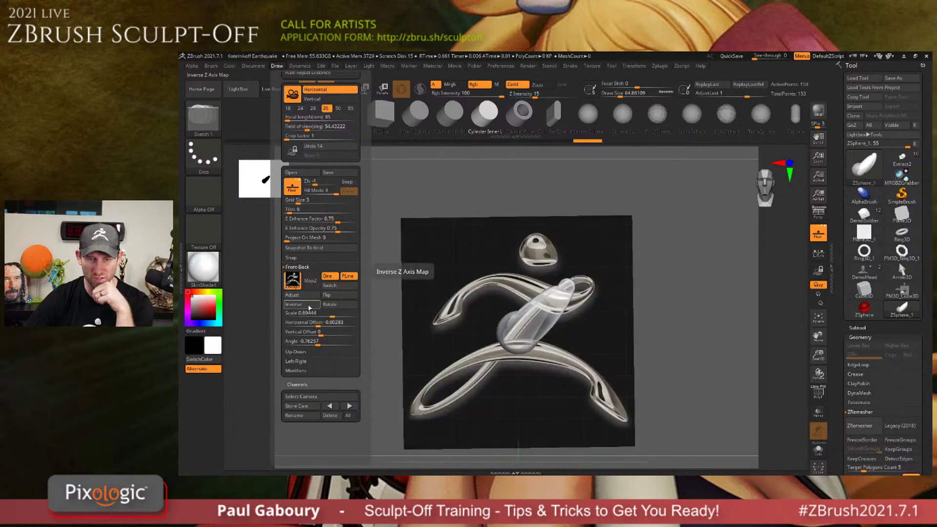
pyautogui.click(309, 306)
# Crop the runner reference image to the looped arm and part of the leg, and apply the adjustment.
pyautogui.click(292, 295)
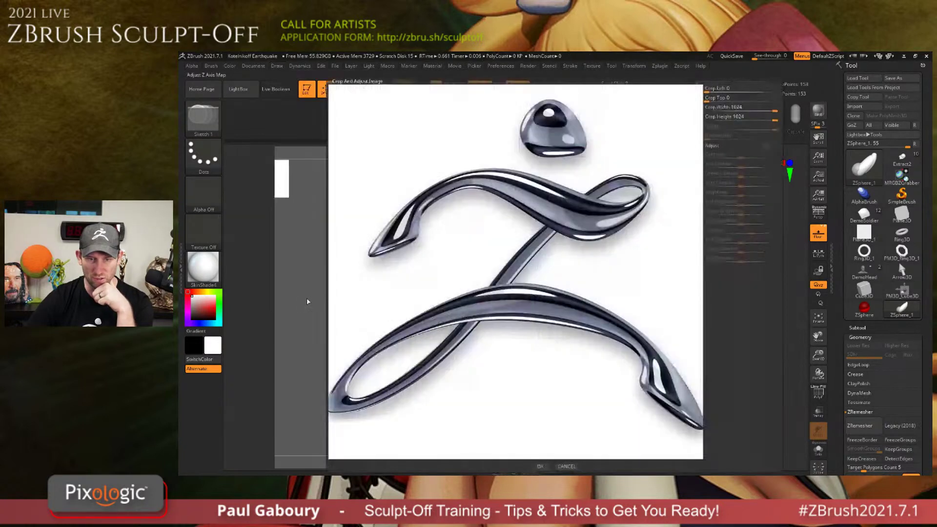
pyautogui.moveTo(468, 268); pyautogui.dragTo(480, 283)
pyautogui.moveTo(358, 151); pyautogui.dragTo(542, 235)
pyautogui.moveTo(515, 400); pyautogui.dragTo(509, 333)
pyautogui.click(546, 467)
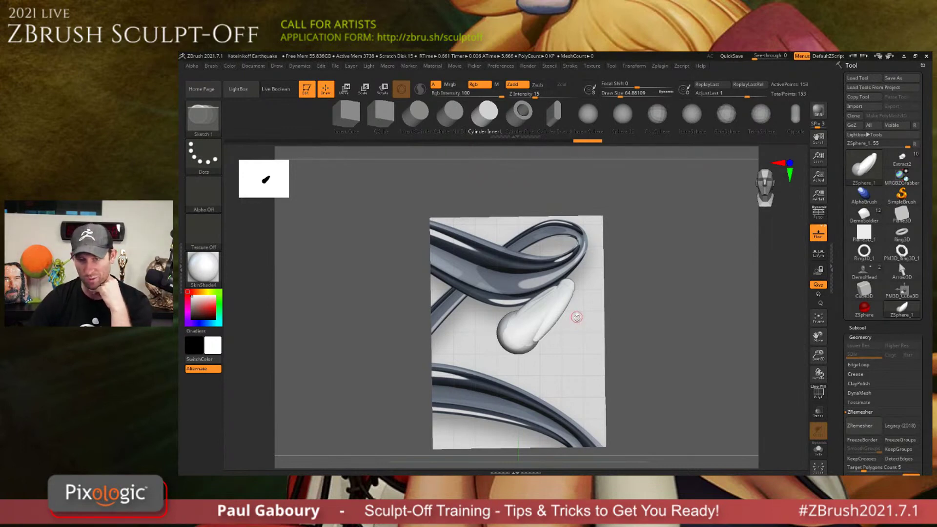
pyautogui.moveTo(583, 288)
pyautogui.mouseDown()
pyautogui.moveTo(586, 301)
pyautogui.moveTo(595, 296)
pyautogui.moveTo(518, 290)
pyautogui.mouseUp()
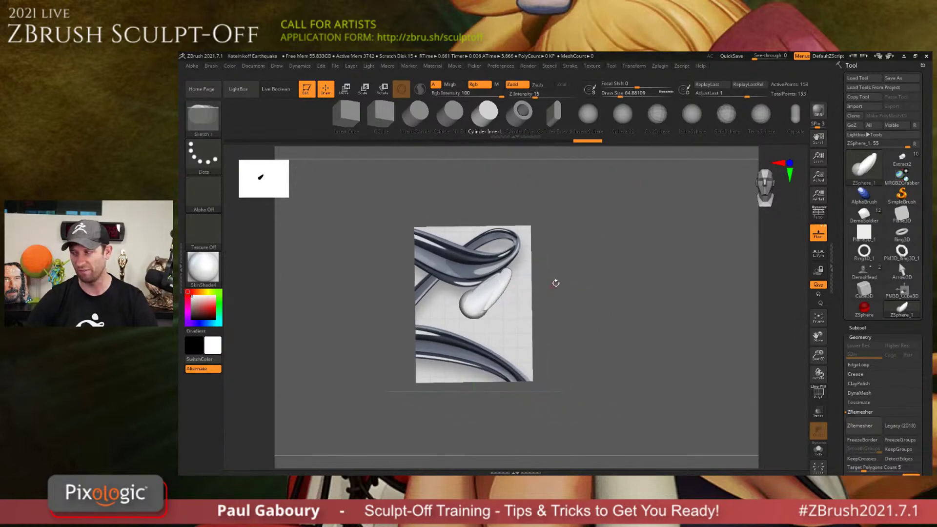
# Look into the Lightbox texture library and close it.
pyautogui.moveTo(901, 195)
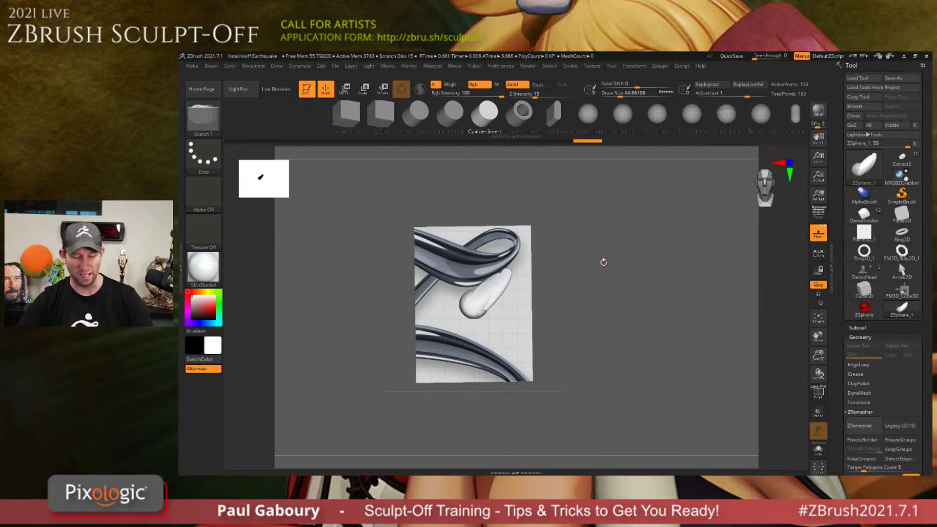
pyautogui.press(',')
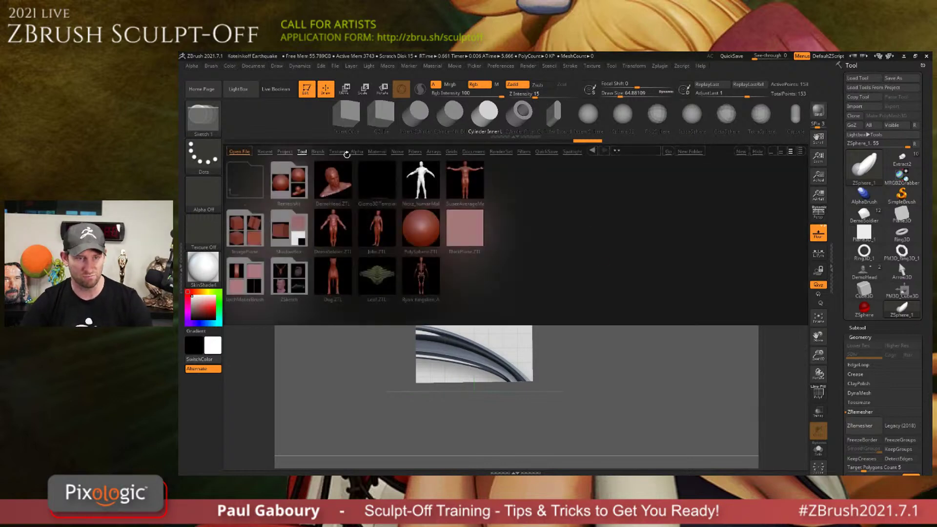
pyautogui.click(343, 153)
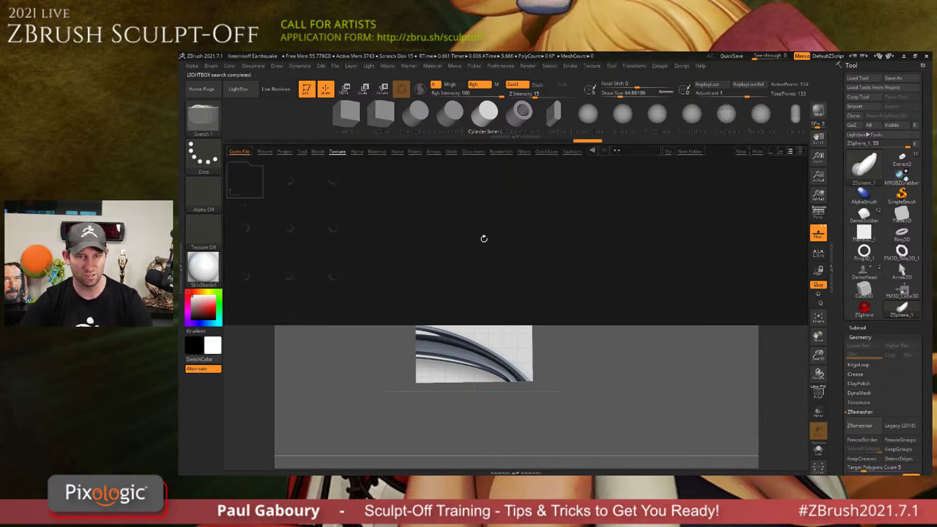
pyautogui.press(',')
# Add the wood-chip Texture 27 to Spotlight, shrink it and place it clear of the reference plane, and hide the Spotlight dial.
pyautogui.click(592, 66)
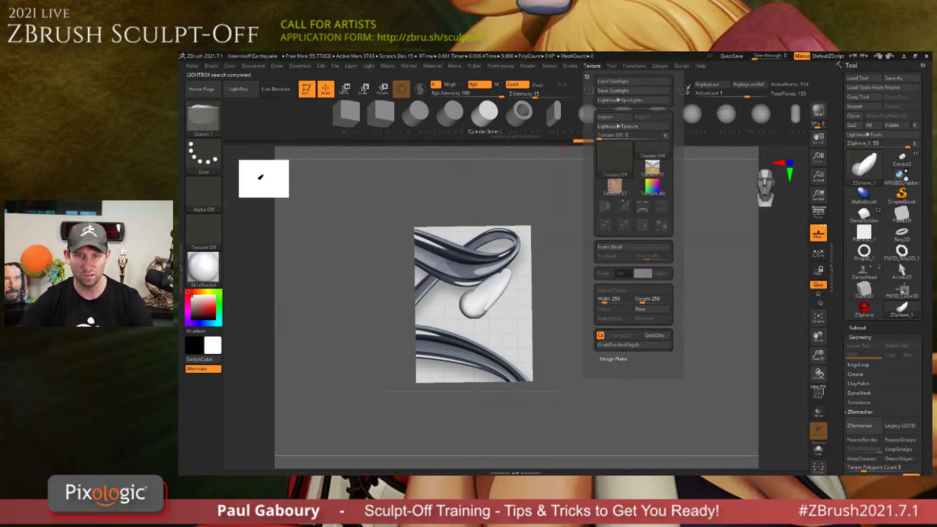
pyautogui.click(614, 185)
pyautogui.click(642, 206)
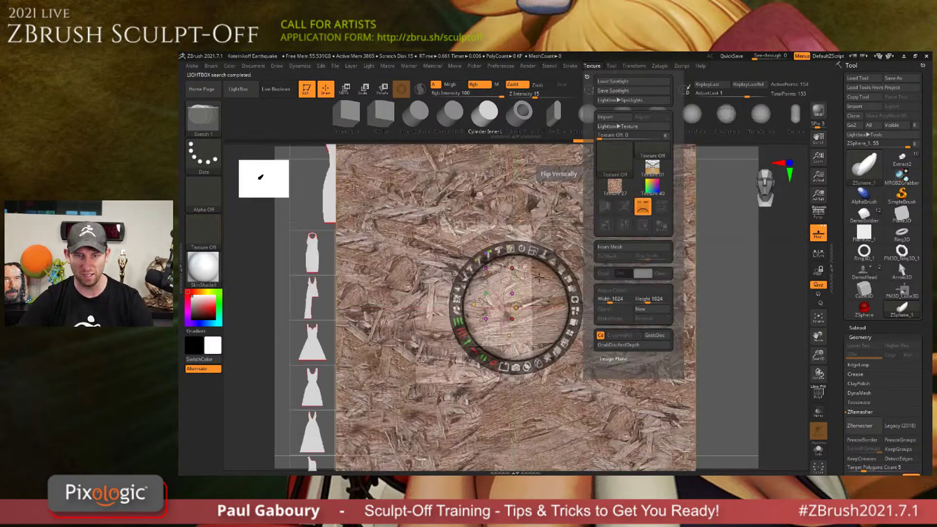
pyautogui.moveTo(539, 277); pyautogui.dragTo(709, 208)
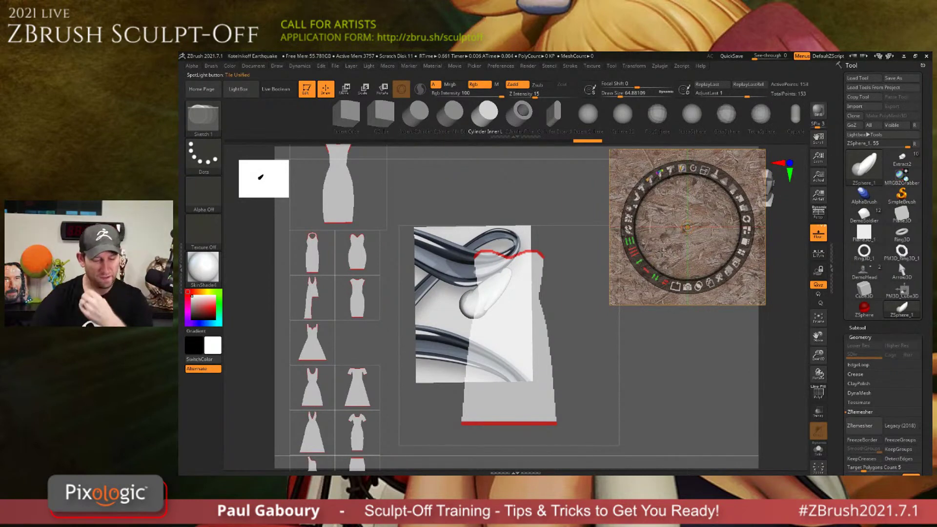
pyautogui.press('z')
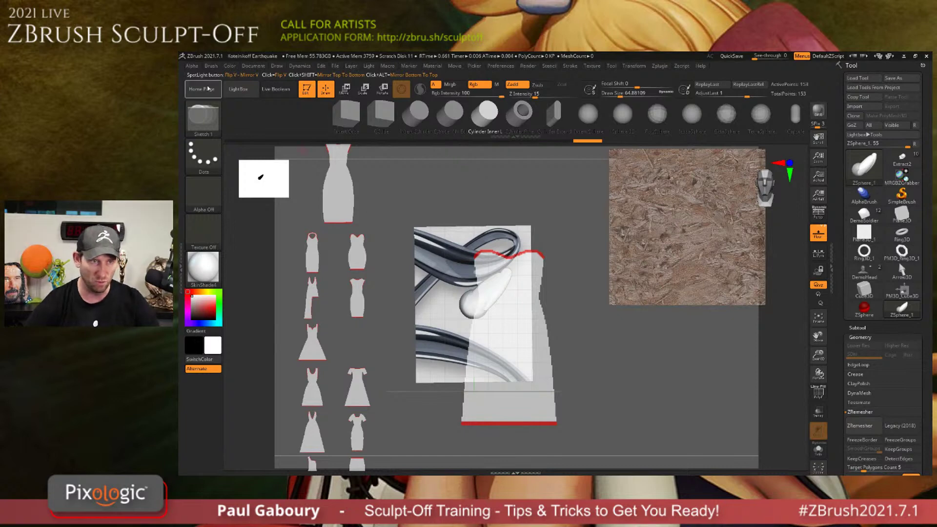
# Look up Spotlight Projection in the Sketch brush's sample settings and try the Bulge brush.
pyautogui.click(211, 65)
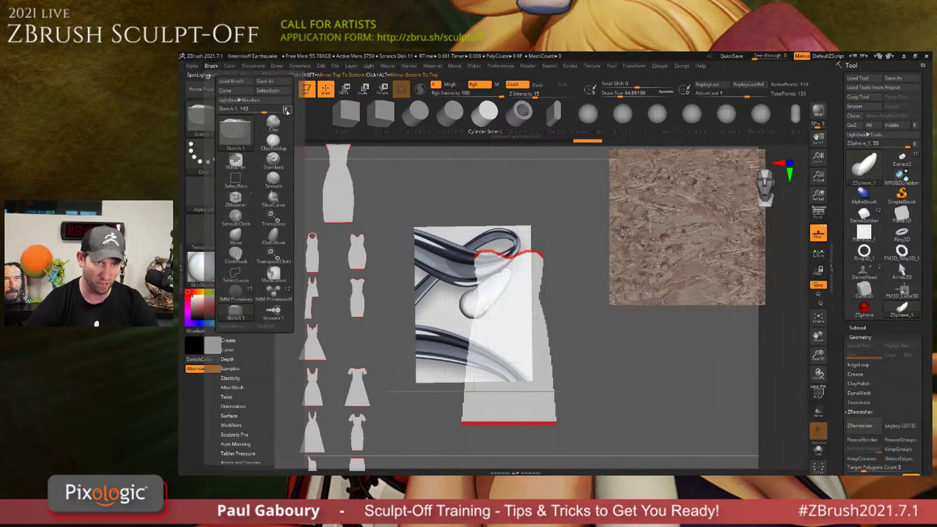
pyautogui.click(286, 110)
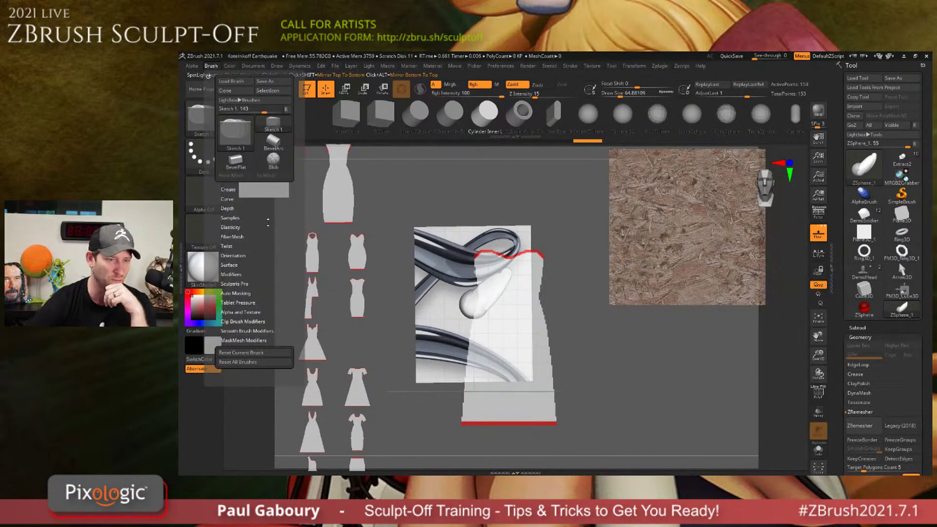
pyautogui.click(232, 218)
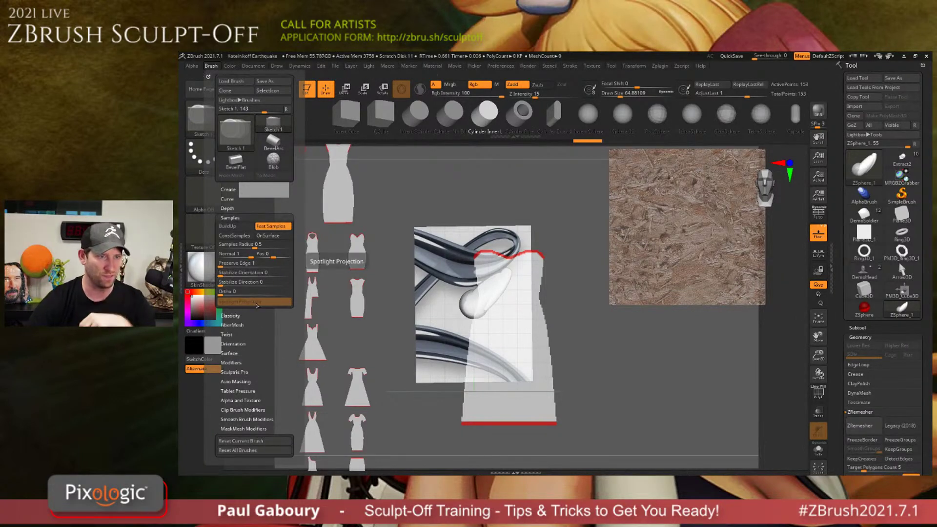
pyautogui.press('b')
pyautogui.press('u')
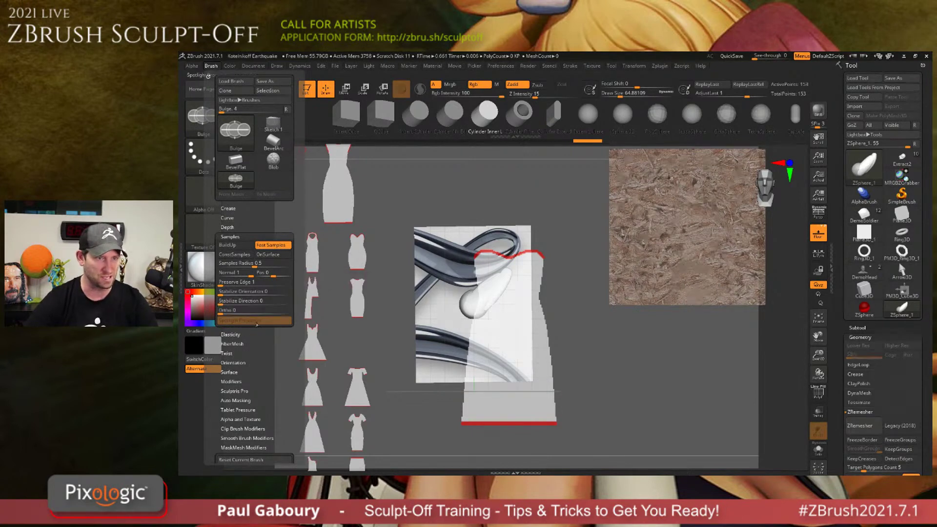
pyautogui.press('b')
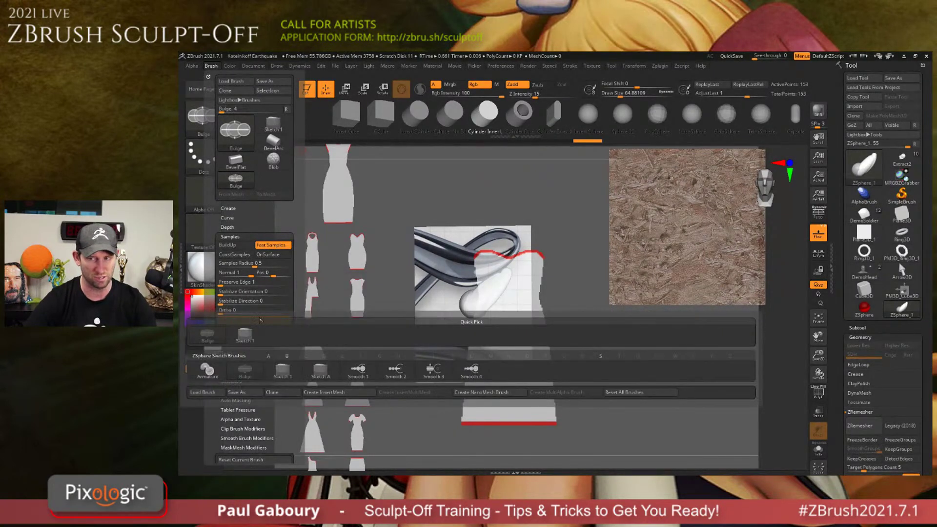
# Switch to the DemoHead tool with the ClayBuildup brush, and check its Spotlight Projection option.
pyautogui.click(865, 275)
pyautogui.press('b')
pyautogui.press('c')
pyautogui.press('b')
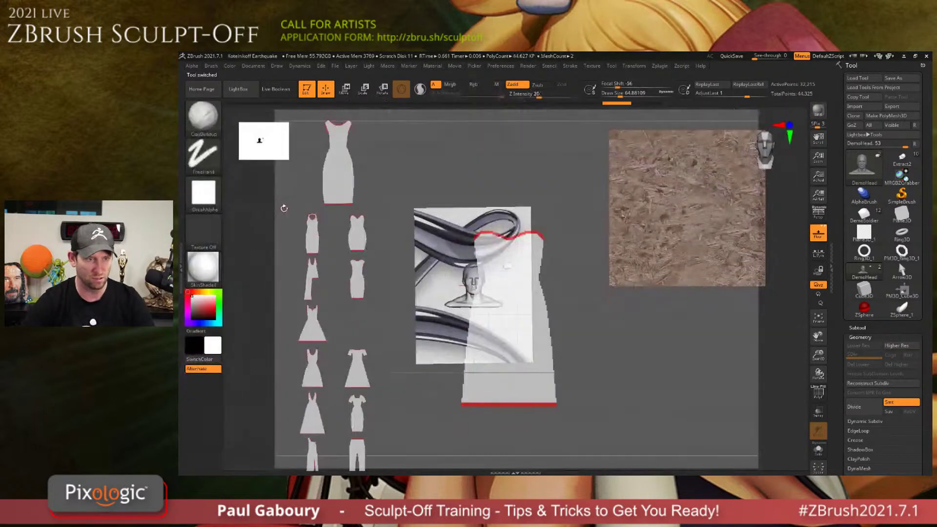
pyautogui.click(211, 66)
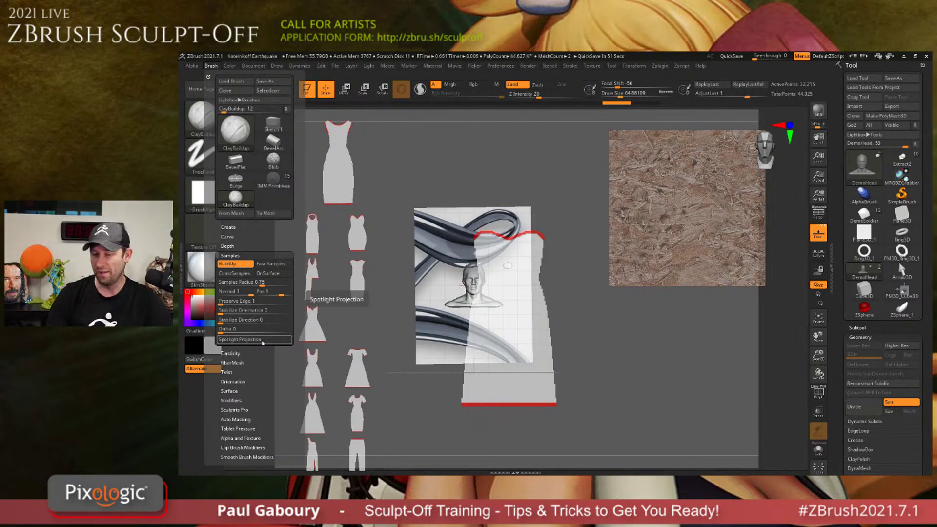
# Turn Spotlight off and open the Image Plane's Reference Views settings.
pyautogui.hotkey('shift', 'z')
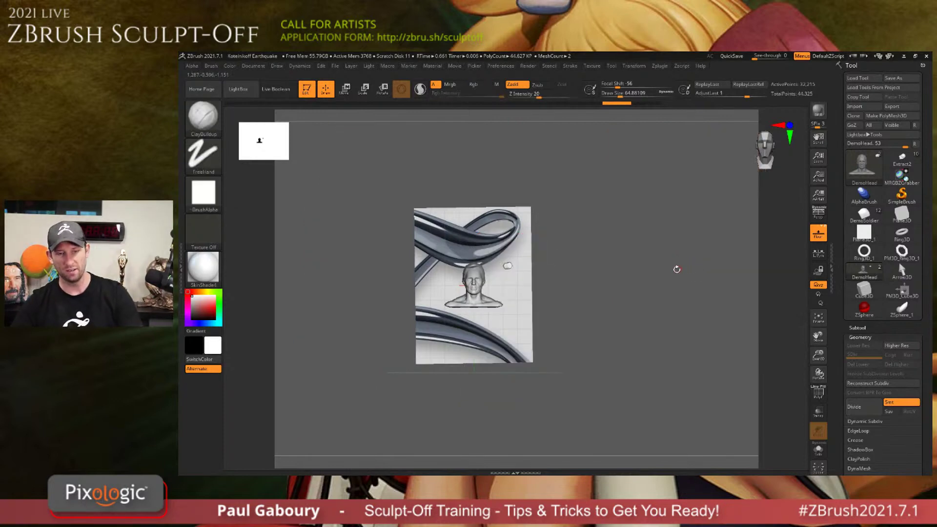
pyautogui.click(591, 67)
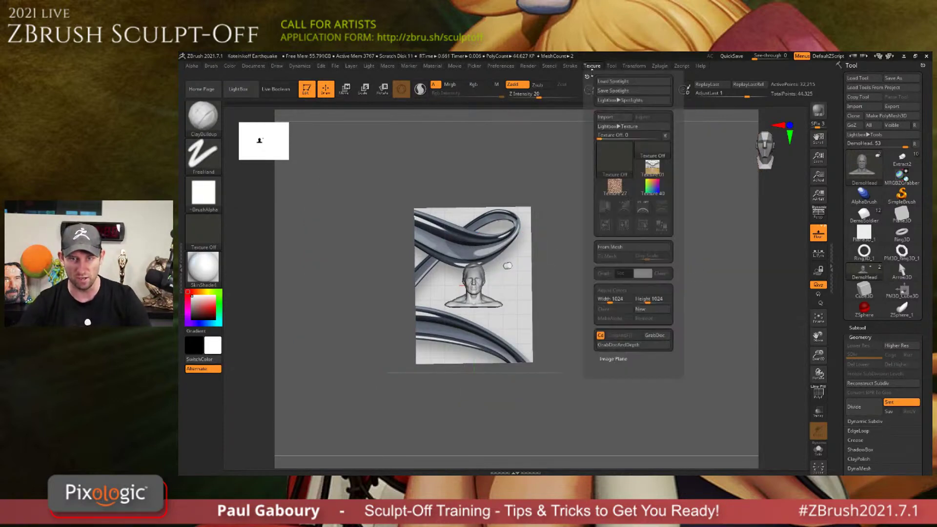
pyautogui.click(617, 359)
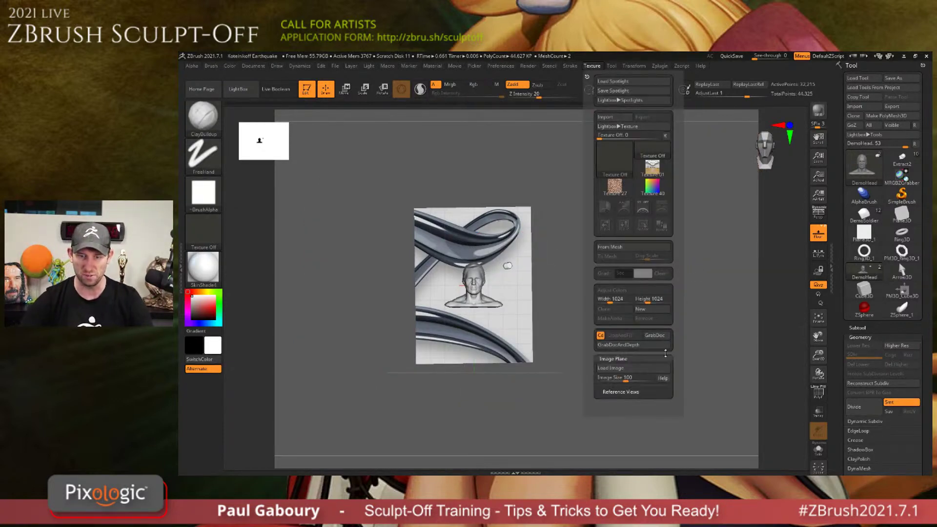
pyautogui.scroll(-3, 675, 344)
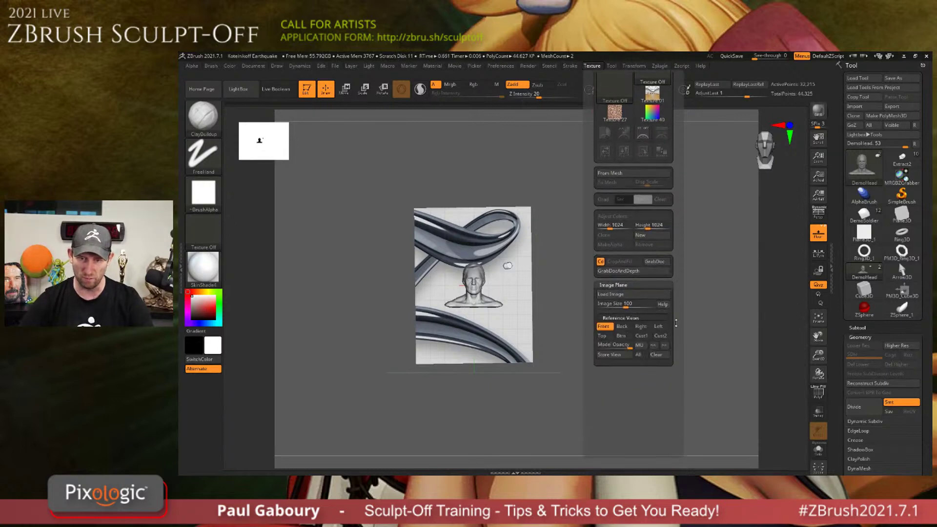
pyautogui.click(631, 318)
# Cycle the DemoHead through the Back, Right, Left, Bottom and Top reference views, ending on Front.
pyautogui.click(622, 264)
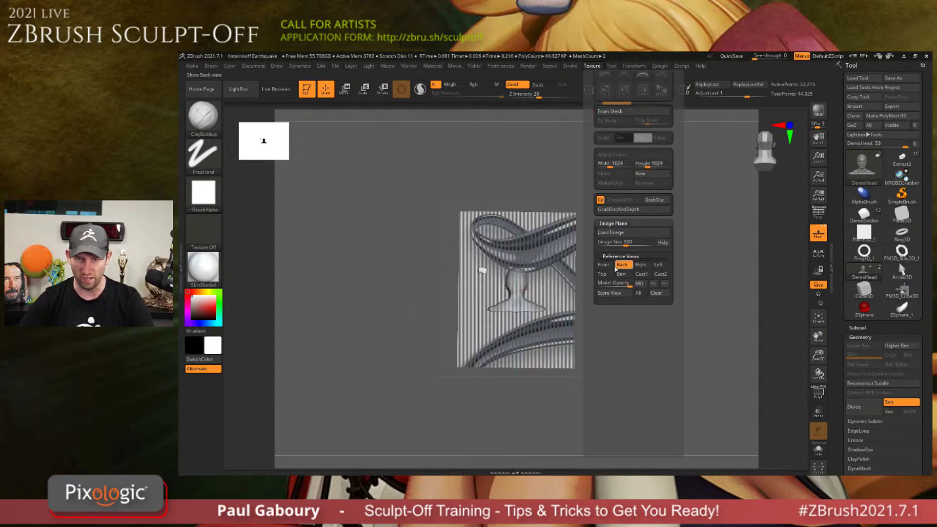
pyautogui.click(641, 265)
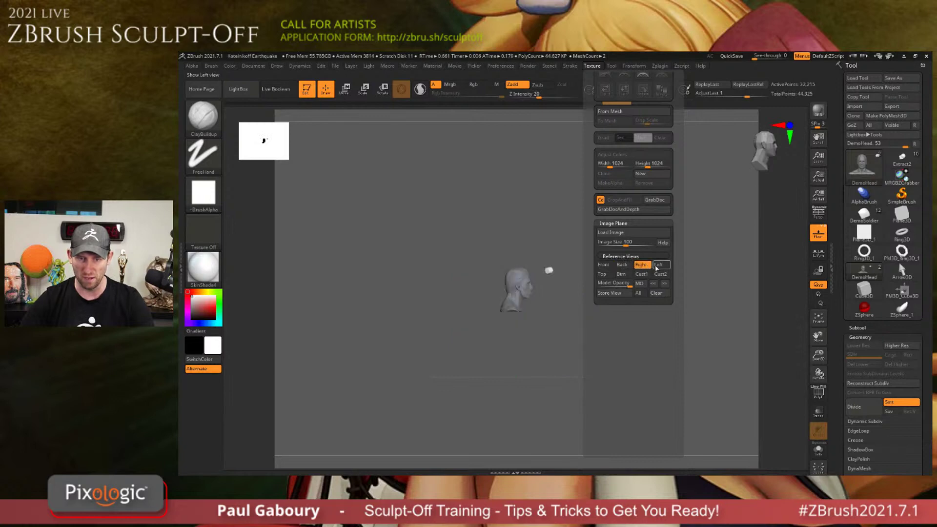
pyautogui.click(658, 265)
pyautogui.click(621, 274)
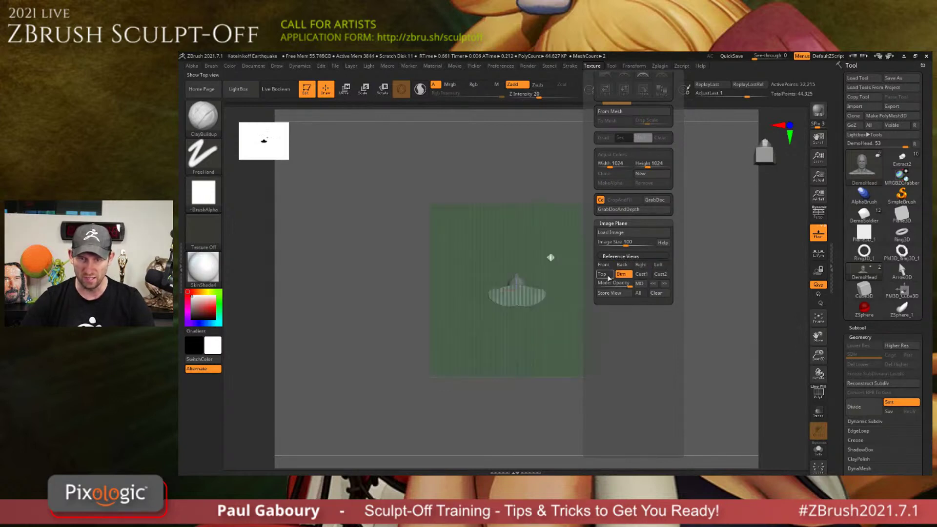
pyautogui.click(603, 274)
pyautogui.click(622, 265)
pyautogui.click(603, 266)
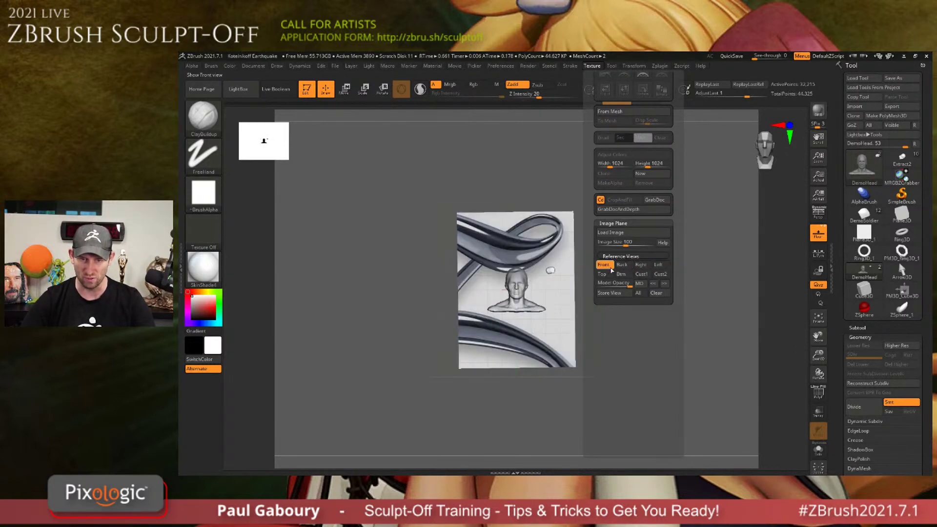
# Hide the floor grid and enlarge the DemoHead in the front view.
pyautogui.click(823, 238)
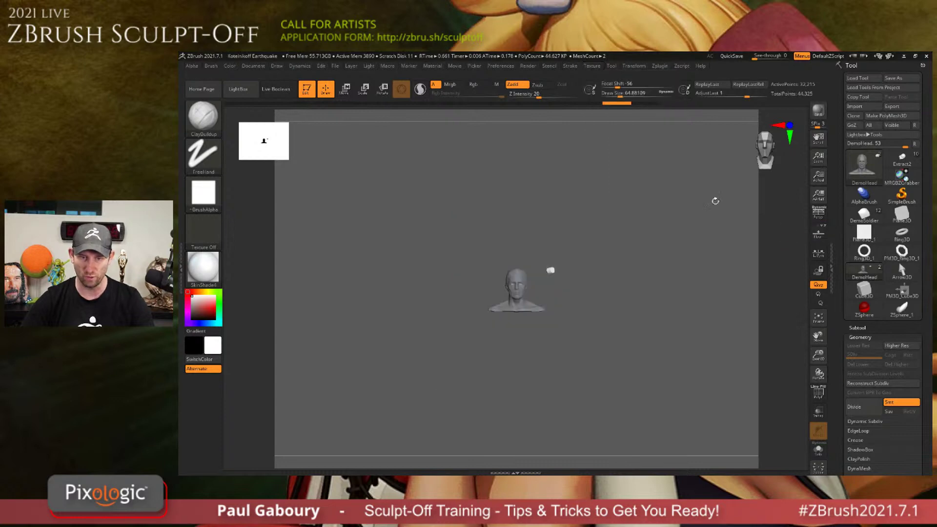
pyautogui.moveTo(496, 302)
pyautogui.keyDown('ctrl'); pyautogui.mouseDown(button='right')
pyautogui.moveTo(540, 328)
pyautogui.moveTo(495, 322)
pyautogui.moveTo(525, 309)
pyautogui.mouseUp(button='right'); pyautogui.keyUp('ctrl')
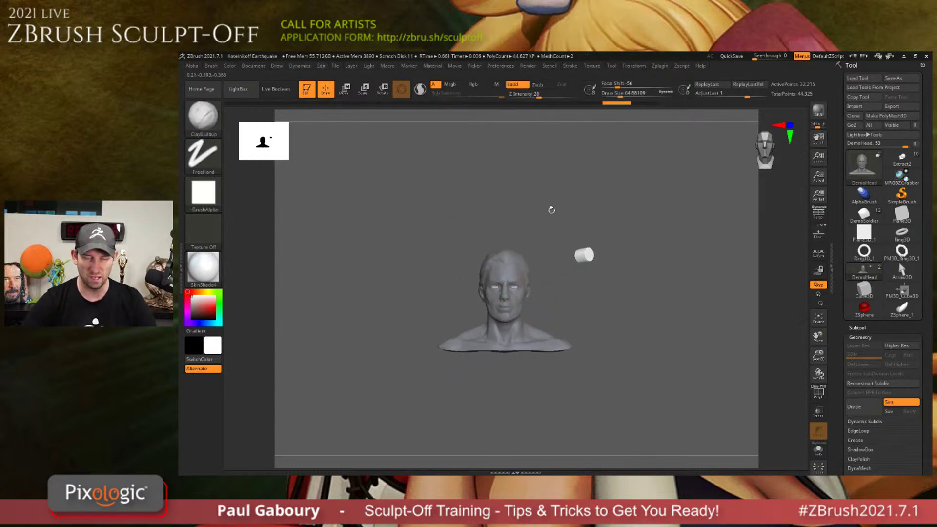
pyautogui.click(632, 66)
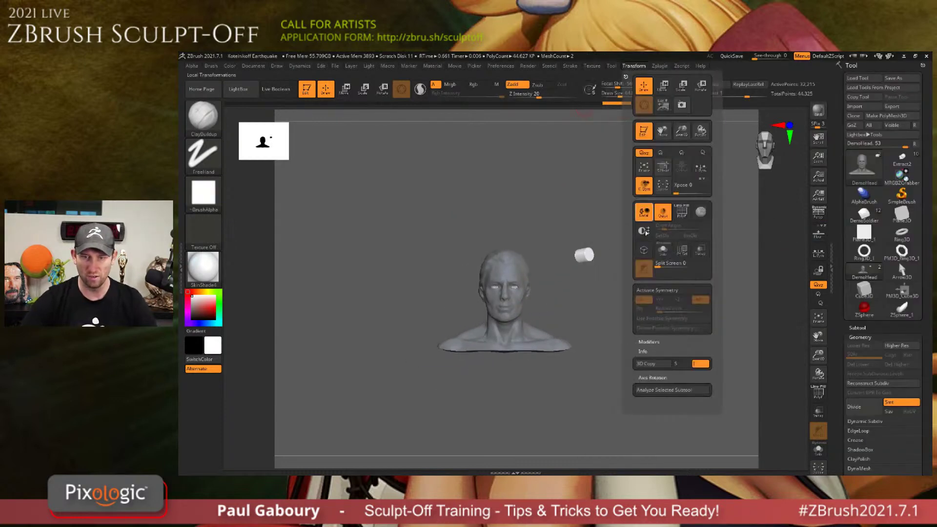
# Load the black ZBrushCoreMini 2021 title image as the Front reference image and shift the DemoHead upward over it.
pyautogui.click(592, 66)
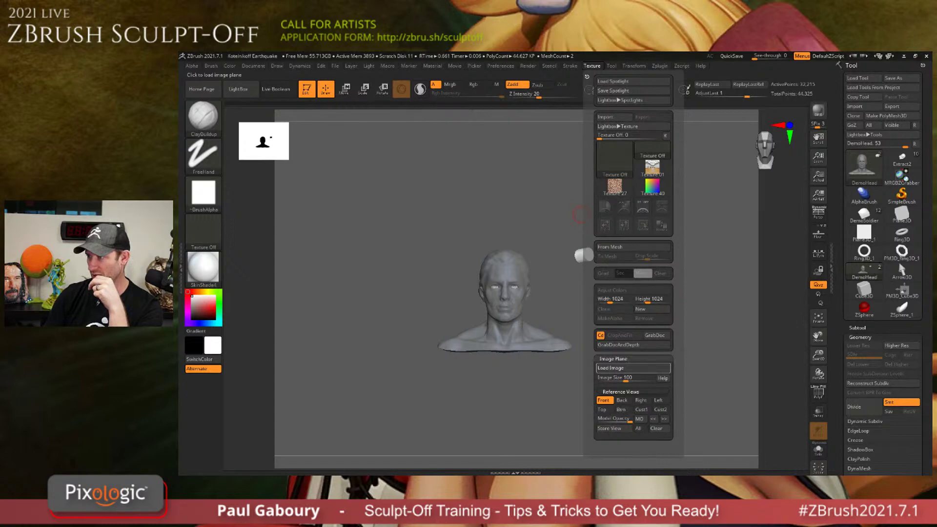
pyautogui.click(610, 368)
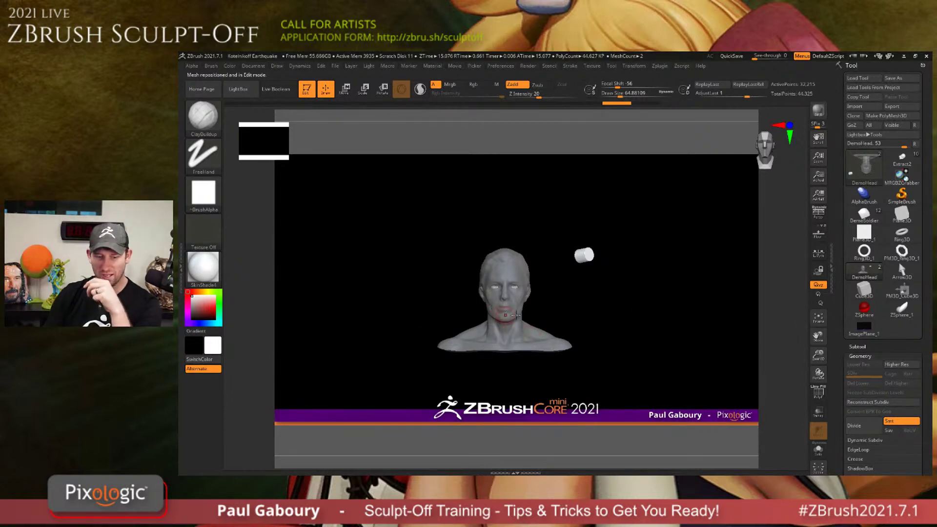
pyautogui.keyDown('alt'); pyautogui.moveTo(530, 317); pyautogui.dragTo(627, 133); pyautogui.keyUp('alt')
# Lower the model opacity for the reference view and reposition the DemoHead slightly lower over the title image.
pyautogui.click(592, 66)
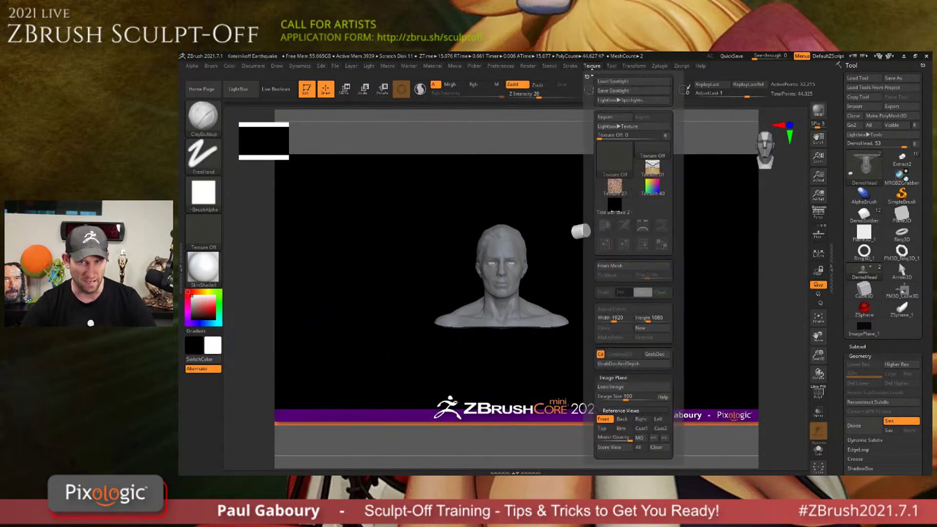
pyautogui.scroll(-4, 634, 351)
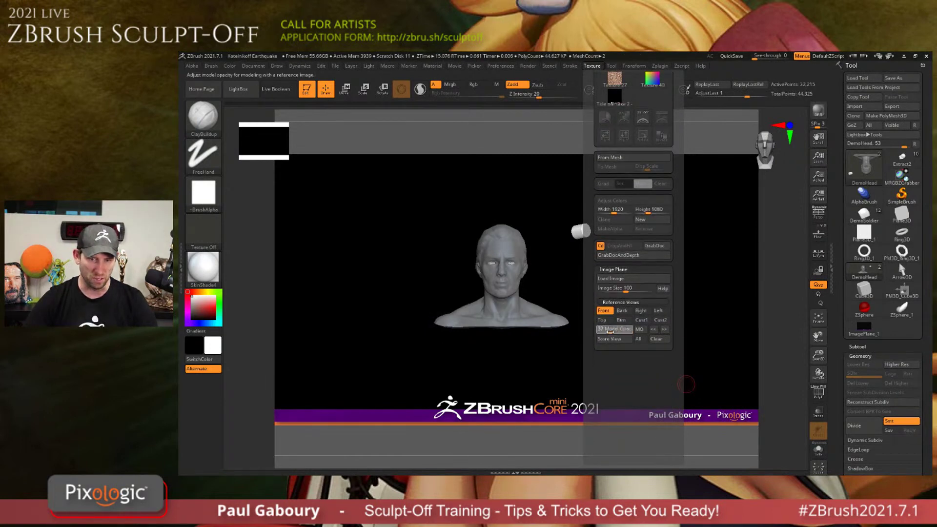
pyautogui.moveTo(617, 331); pyautogui.dragTo(607, 331)
pyautogui.keyDown('alt'); pyautogui.moveTo(499, 274); pyautogui.dragTo(505, 302); pyautogui.keyUp('alt')
# Store the DemoHead's current placement as the Front reference view.
pyautogui.click(592, 66)
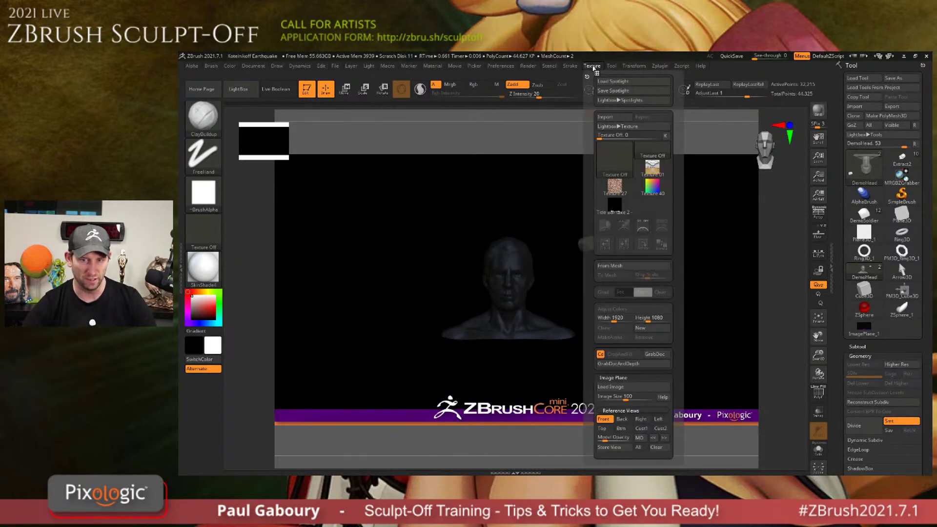
pyautogui.scroll(-5, 634, 390)
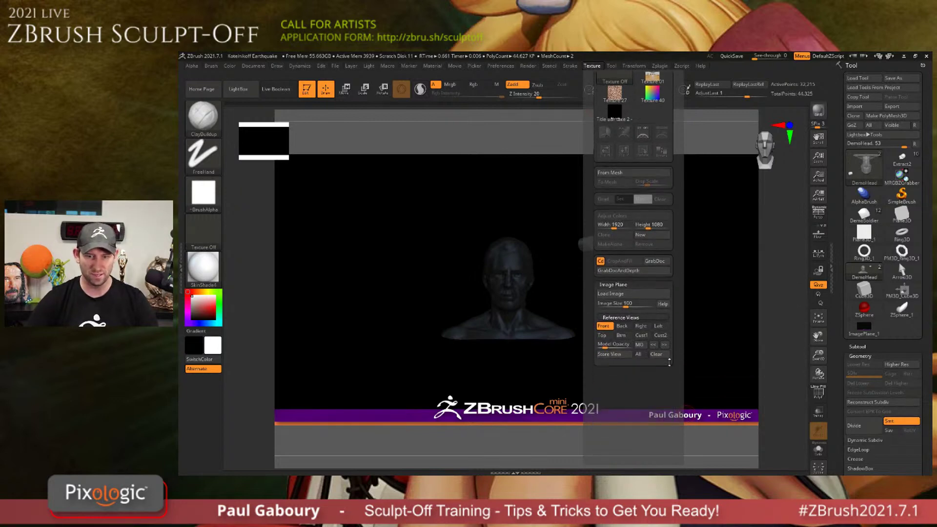
pyautogui.click(614, 350)
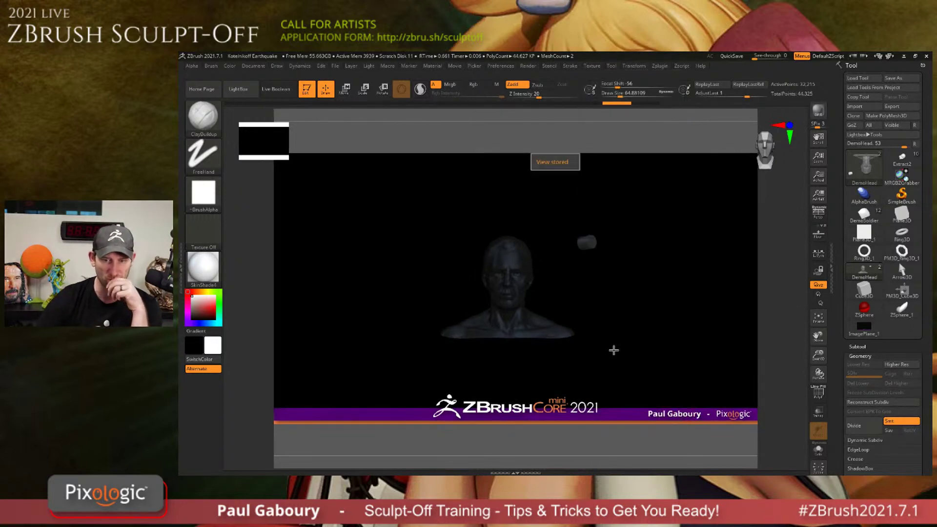
# Show the Left reference view, enlarge the head and move it off-centre, and store that placement.
pyautogui.click(591, 66)
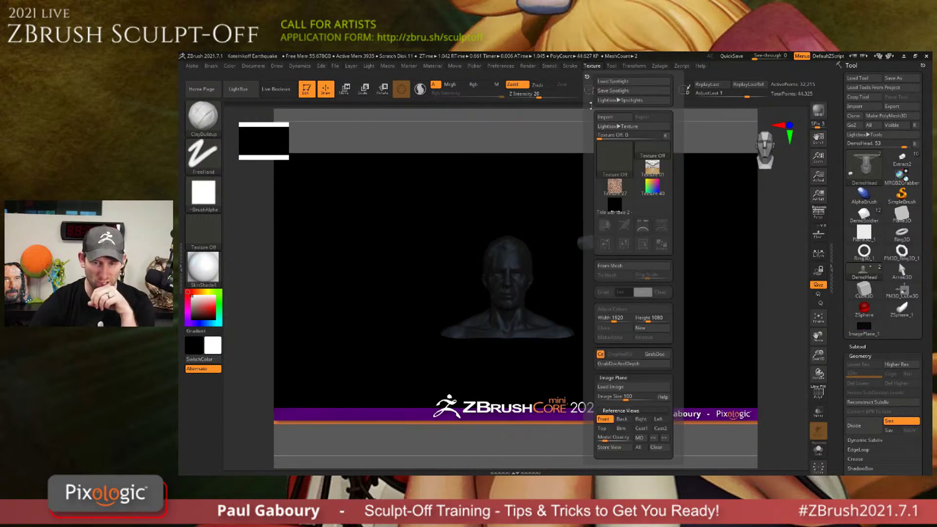
pyautogui.click(658, 421)
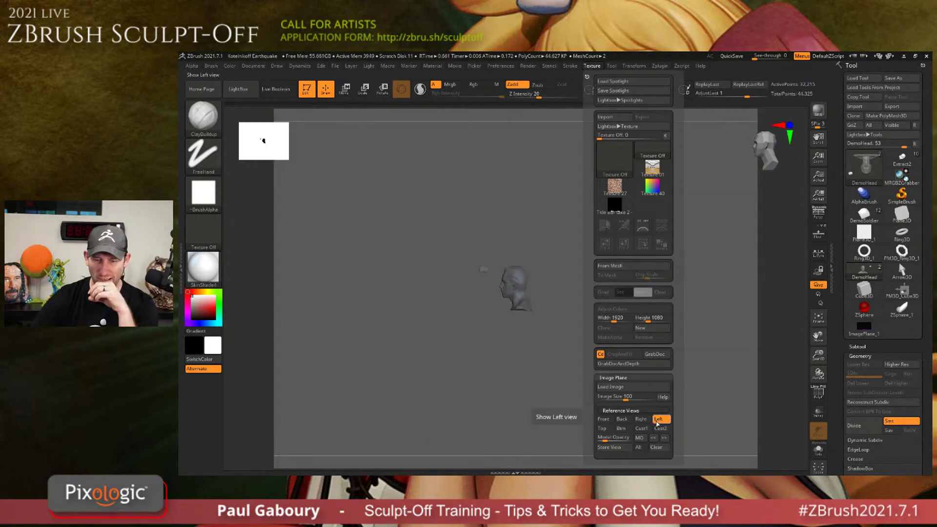
pyautogui.keyDown('alt'); pyautogui.moveTo(476, 287); pyautogui.dragTo(695, 186); pyautogui.keyUp('alt')
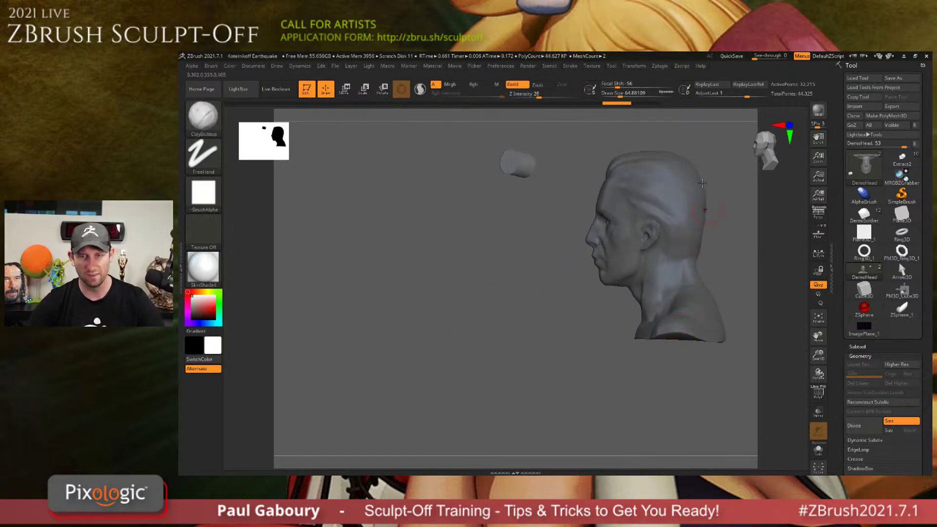
pyautogui.click(591, 66)
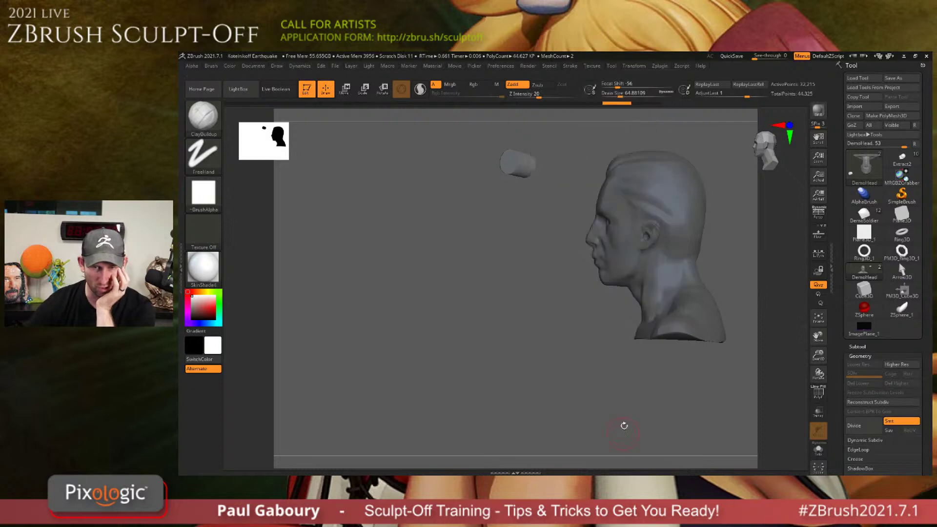
# Recall the stored Front reference view and return to the stored Left view to compare the head placements.
pyautogui.click(592, 66)
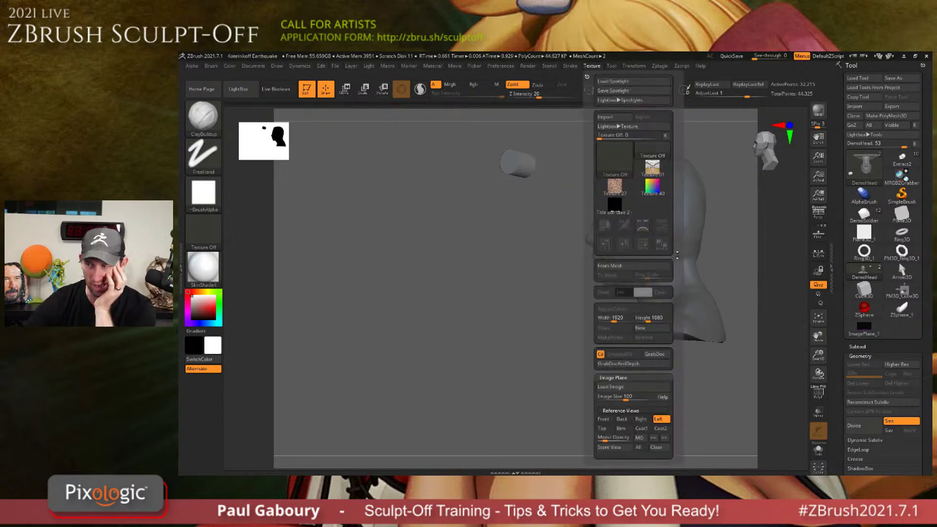
pyautogui.scroll(-3, 677, 255)
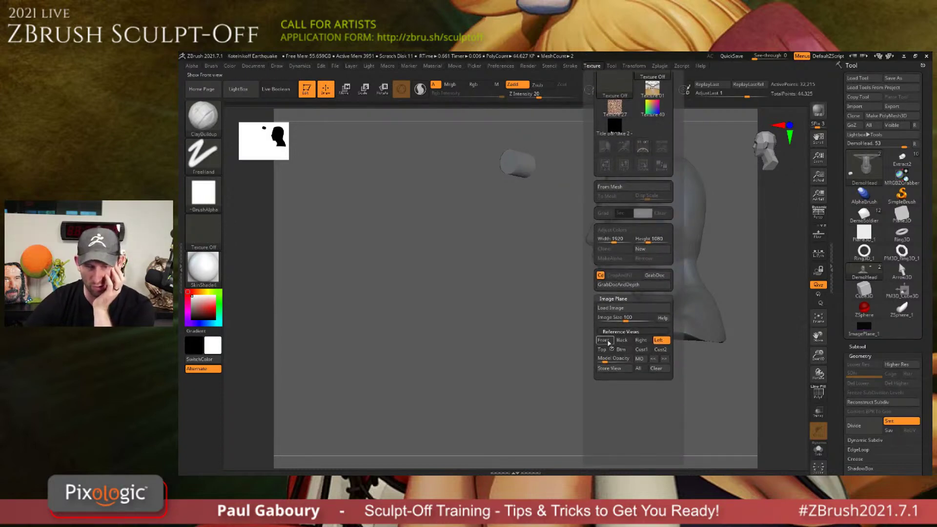
pyautogui.click(608, 343)
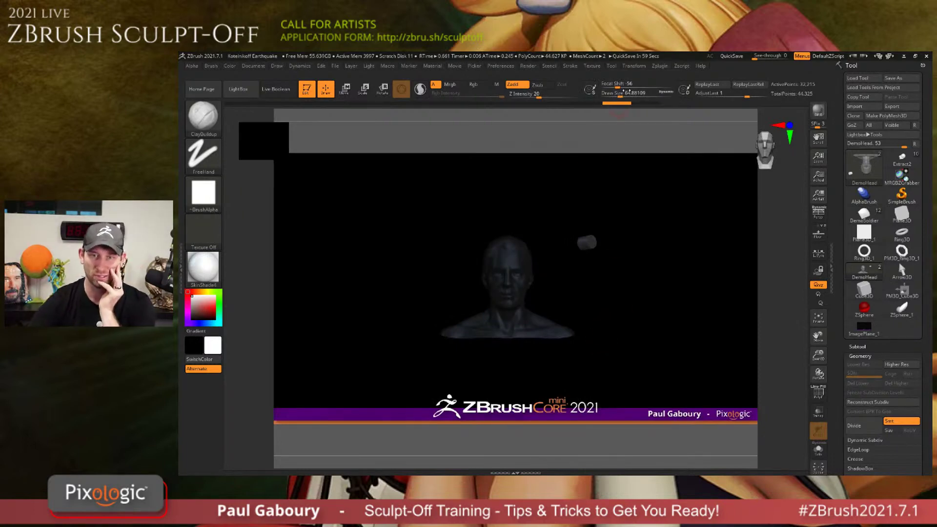
pyautogui.click(594, 67)
pyautogui.scroll(-5, 678, 289)
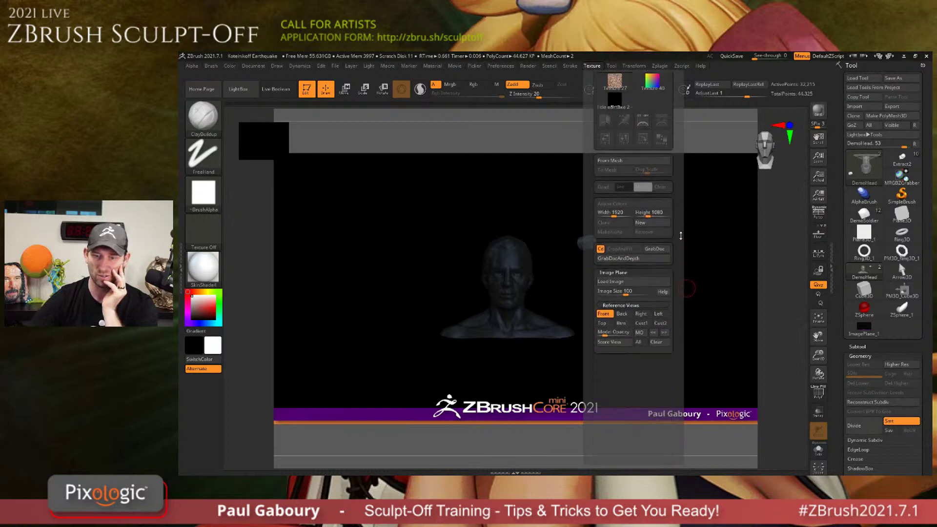
pyautogui.click(660, 236)
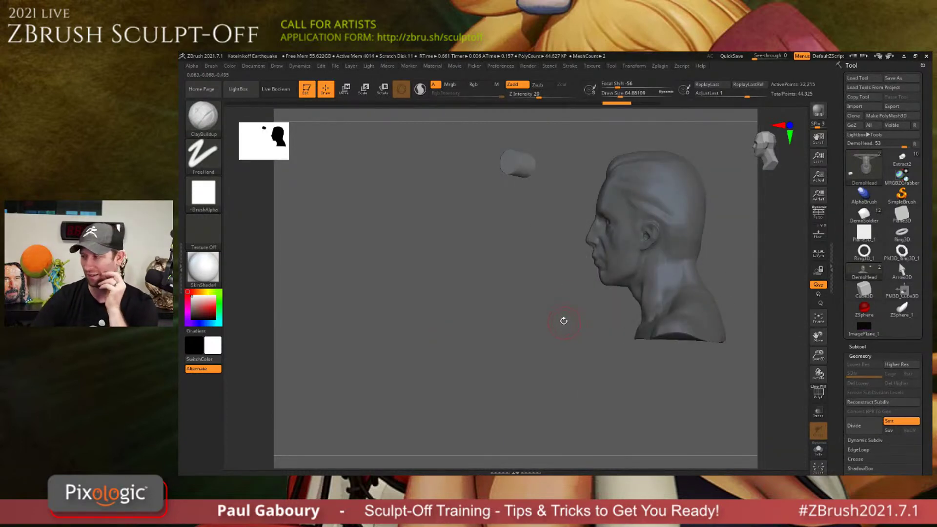
pyautogui.moveTo(902, 308)
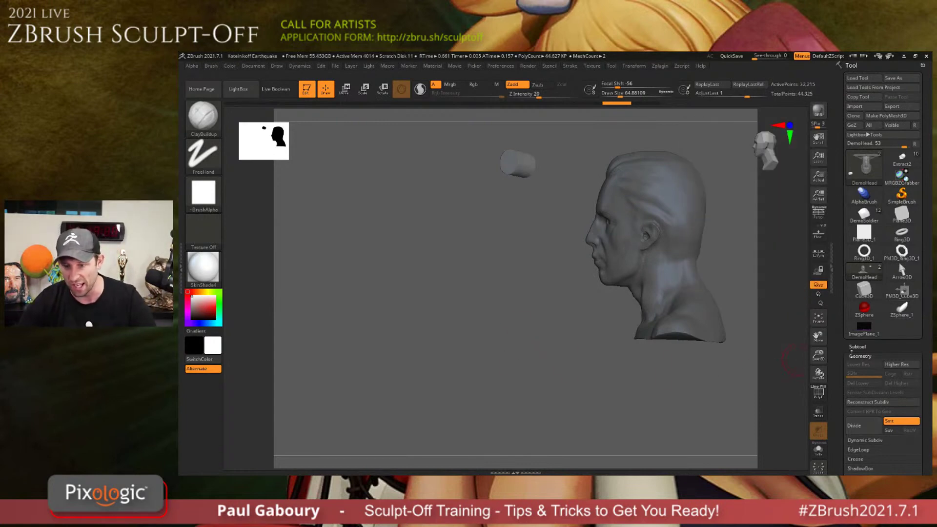
# Insert a PM3D_Cube3D subtool beneath DemoHead and move it up and sideways so it overlaps one side of the head.
pyautogui.click(857, 347)
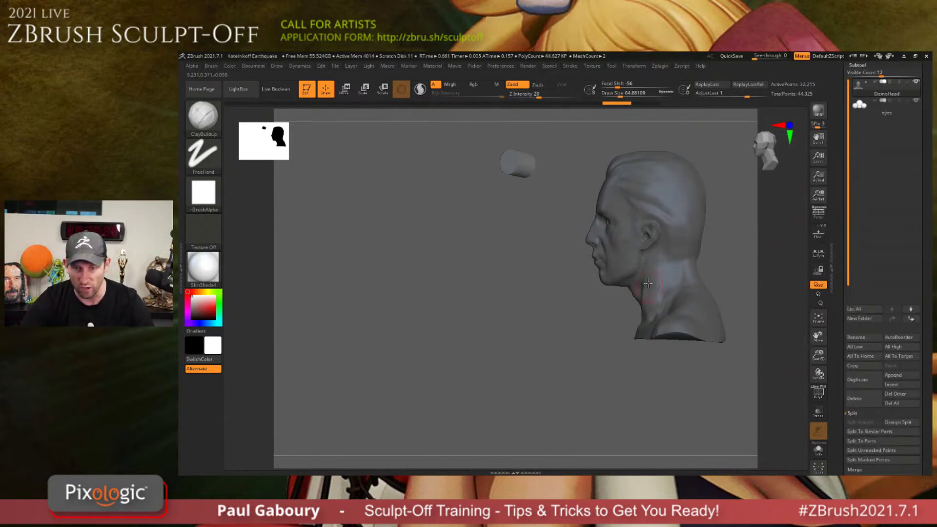
pyautogui.moveTo(561, 280); pyautogui.dragTo(539, 316)
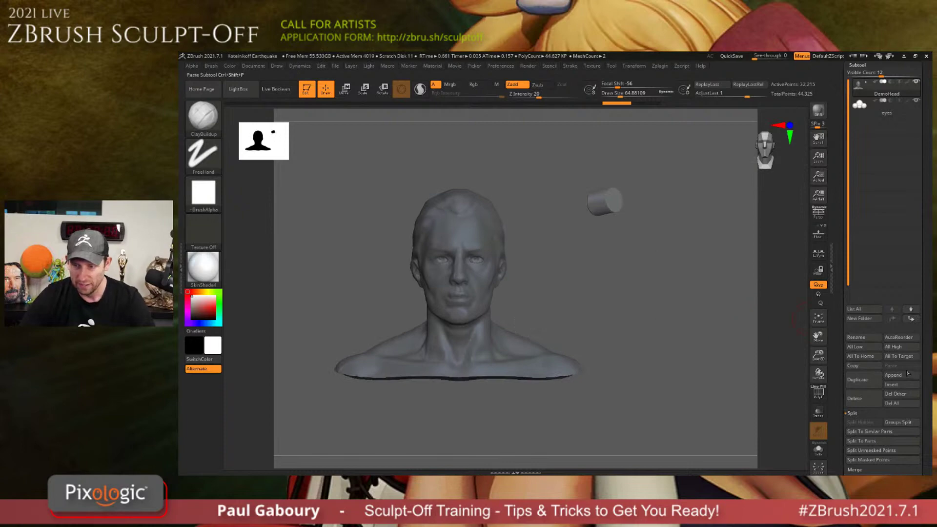
pyautogui.click(891, 384)
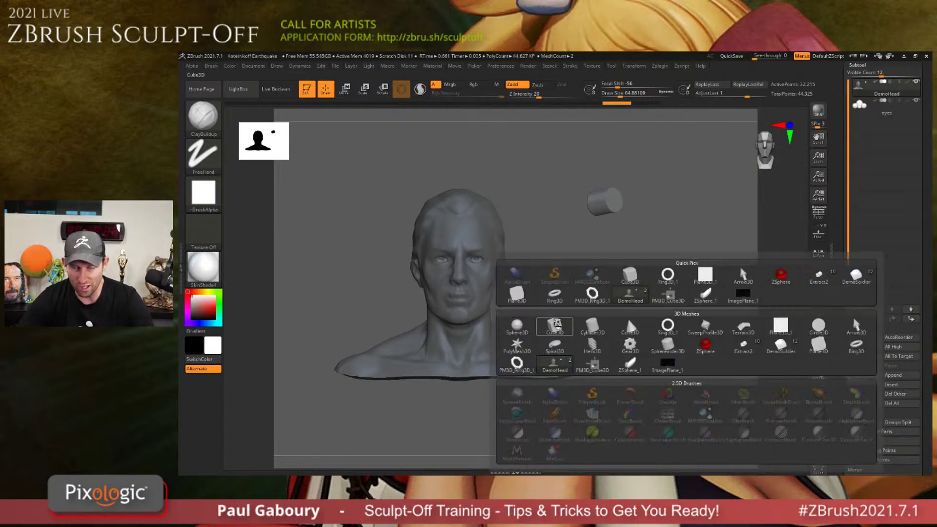
pyautogui.click(593, 365)
pyautogui.press('w')
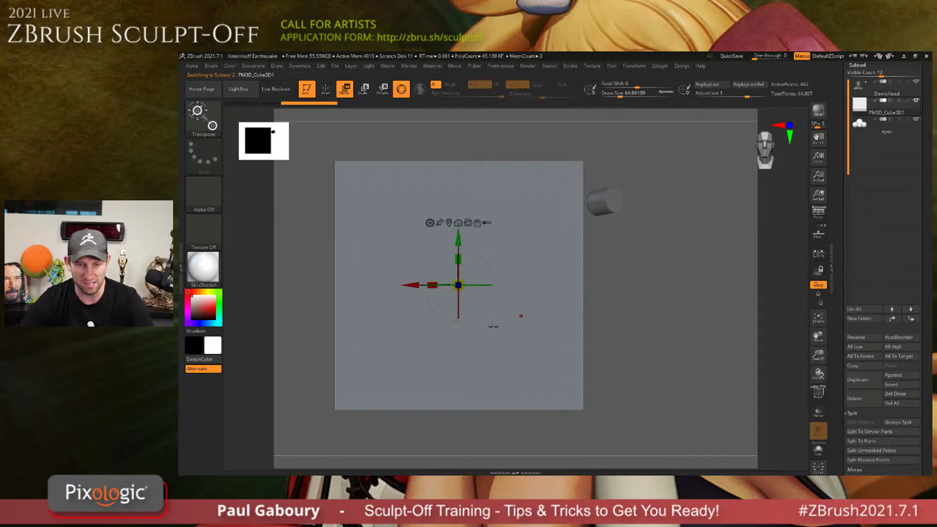
pyautogui.moveTo(455, 286); pyautogui.dragTo(588, 215)
pyautogui.keyDown('ctrl'); pyautogui.moveTo(678, 270); pyautogui.dragTo(641, 302, button='right'); pyautogui.keyUp('ctrl')
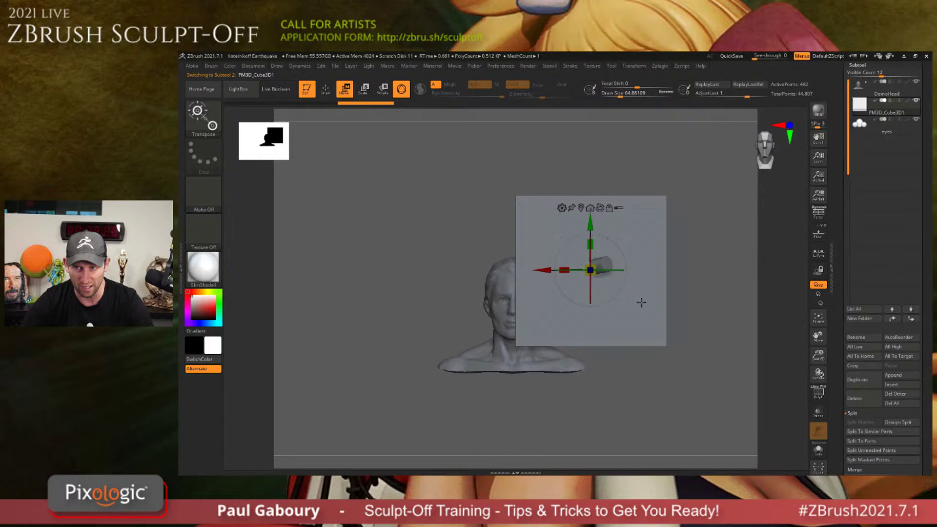
pyautogui.moveTo(641, 302); pyautogui.dragTo(654, 296)
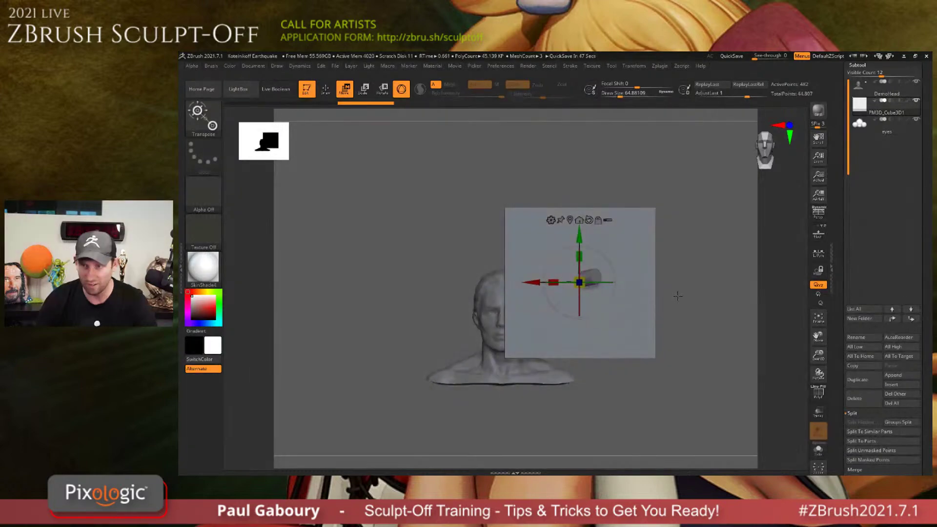
pyautogui.keyDown('shift'); pyautogui.moveTo(729, 253); pyautogui.dragTo(736, 251); pyautogui.keyUp('shift')
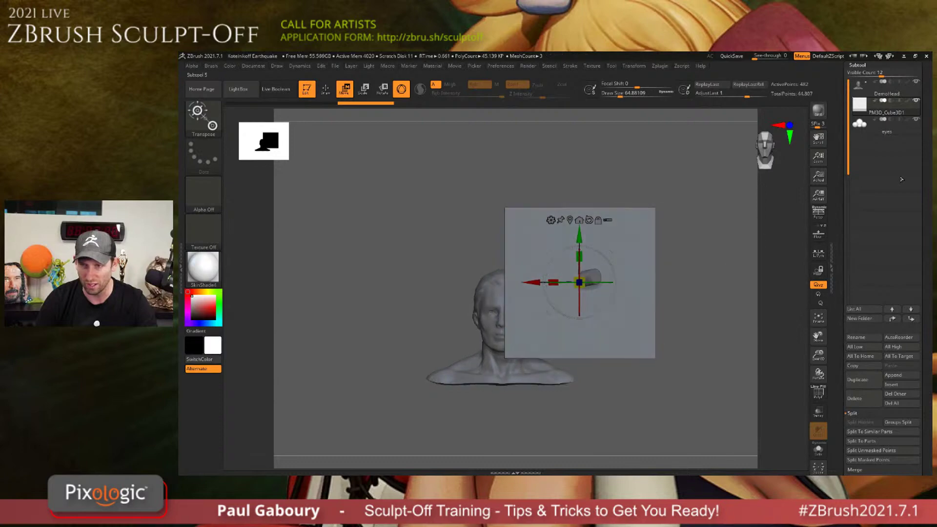
# Set the cube subtool to subtract, turn on Live Boolean, and make DemoHead the active subtool.
pyautogui.moveTo(925, 137); pyautogui.dragTo(924, 251)
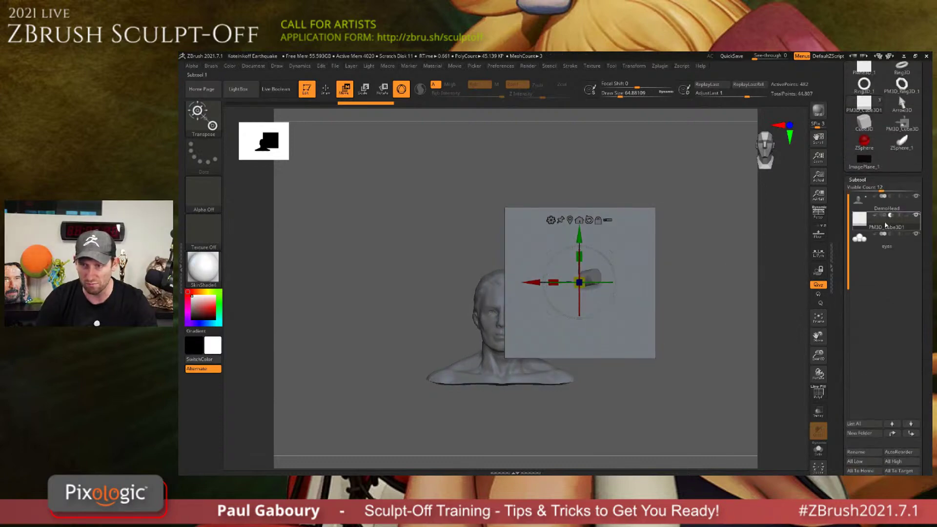
pyautogui.click(276, 89)
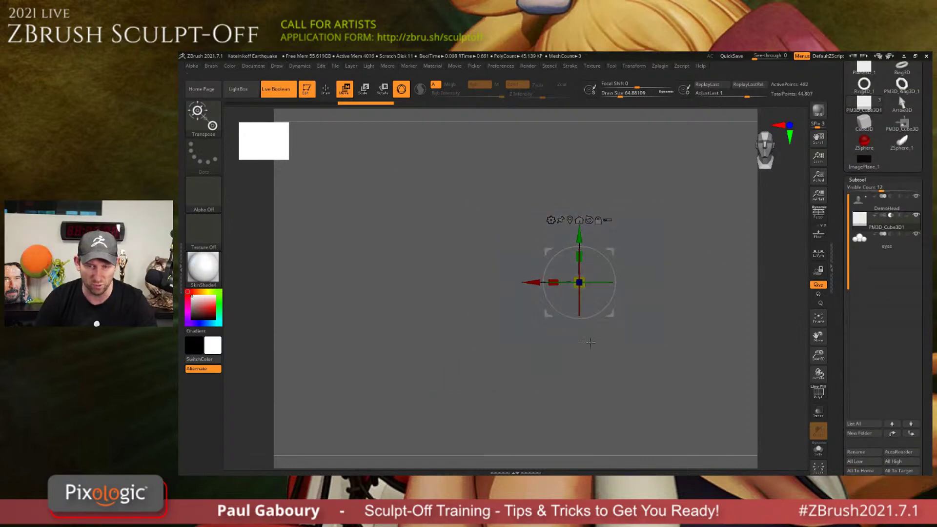
pyautogui.keyDown('alt'); pyautogui.moveTo(589, 376); pyautogui.dragTo(581, 323); pyautogui.keyUp('alt')
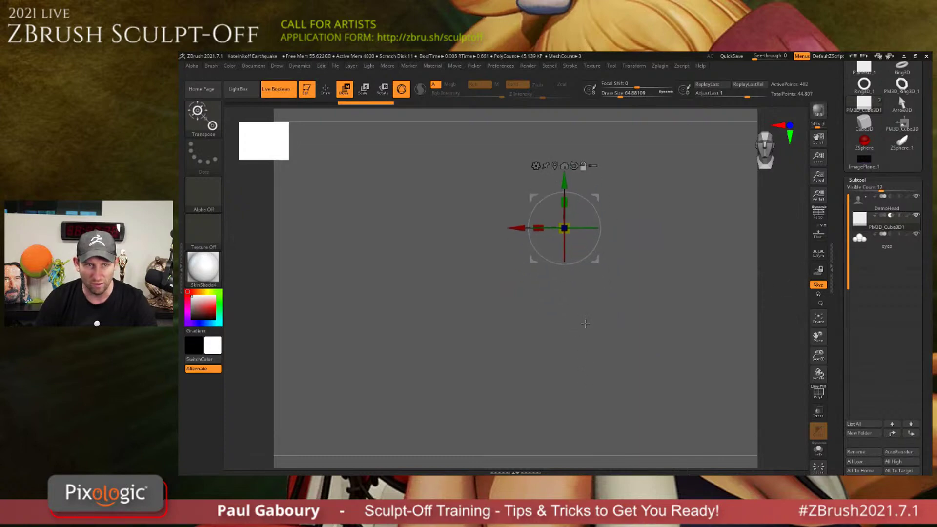
pyautogui.click(325, 89)
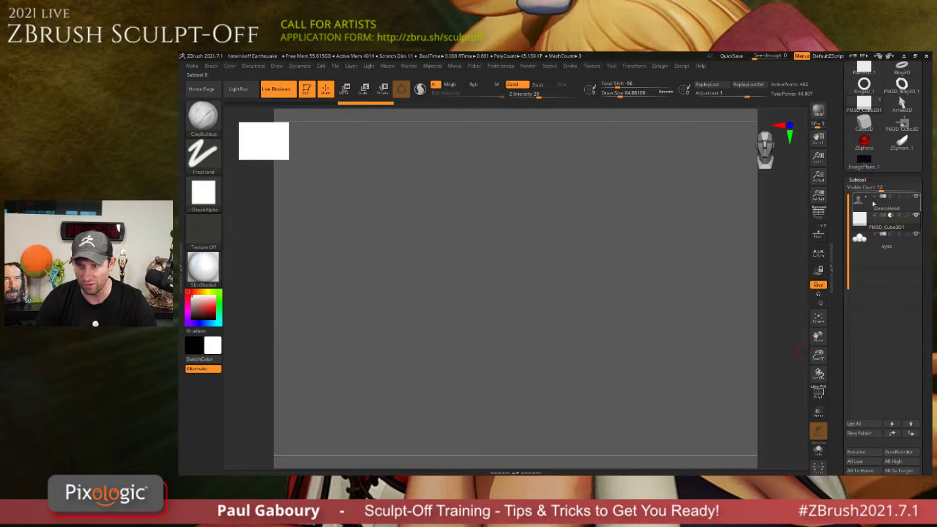
pyautogui.click(855, 213)
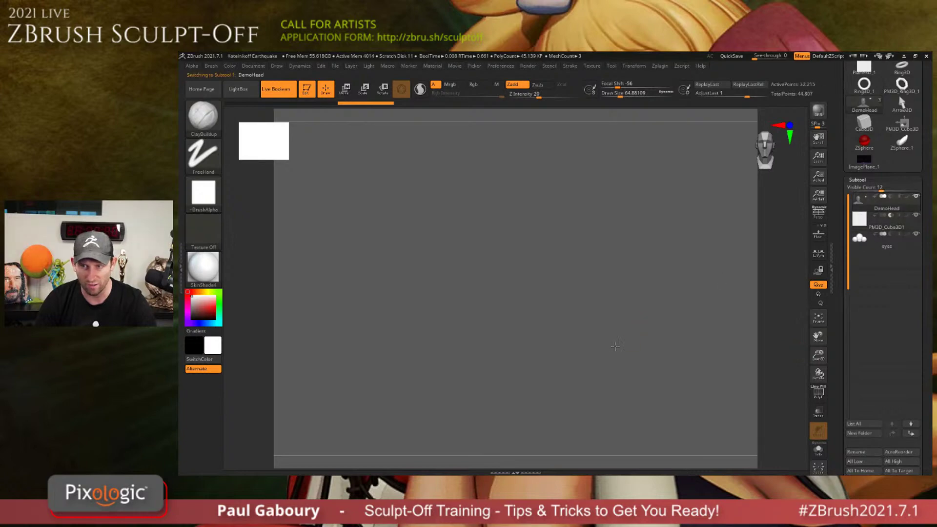
pyautogui.moveTo(614, 346); pyautogui.dragTo(629, 336)
# Load the DemoAnimeHead project from LightBox and raise the reference views' model opacity.
pyautogui.moveTo(925, 270); pyautogui.dragTo(925, 438)
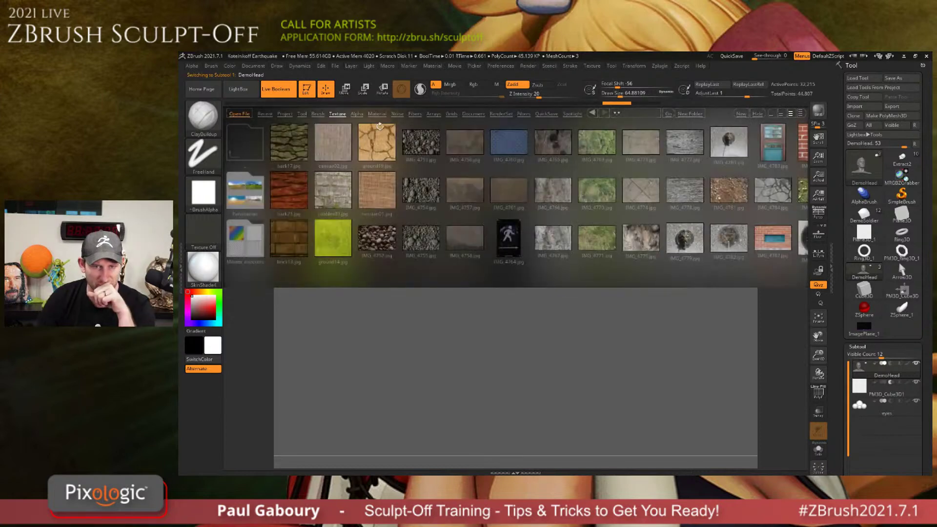
pyautogui.click(287, 114)
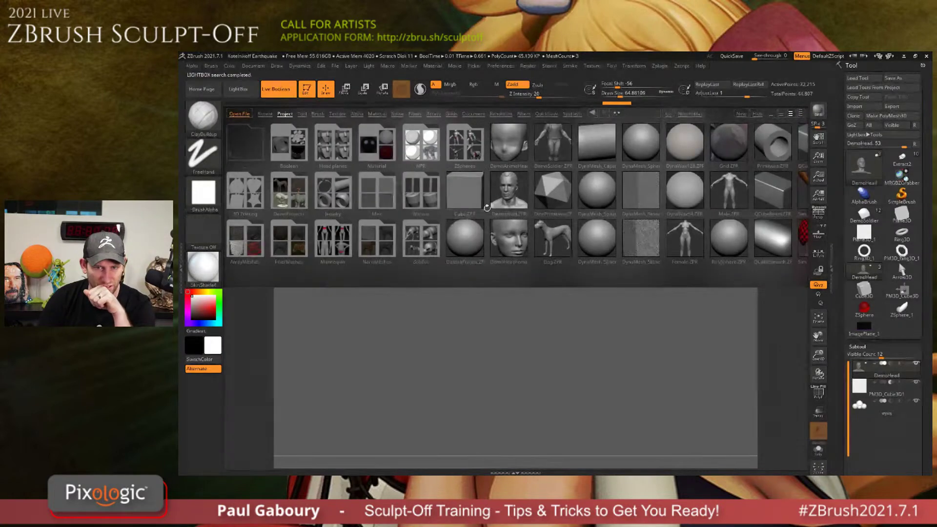
pyautogui.doubleClick(507, 144)
pyautogui.click(582, 295)
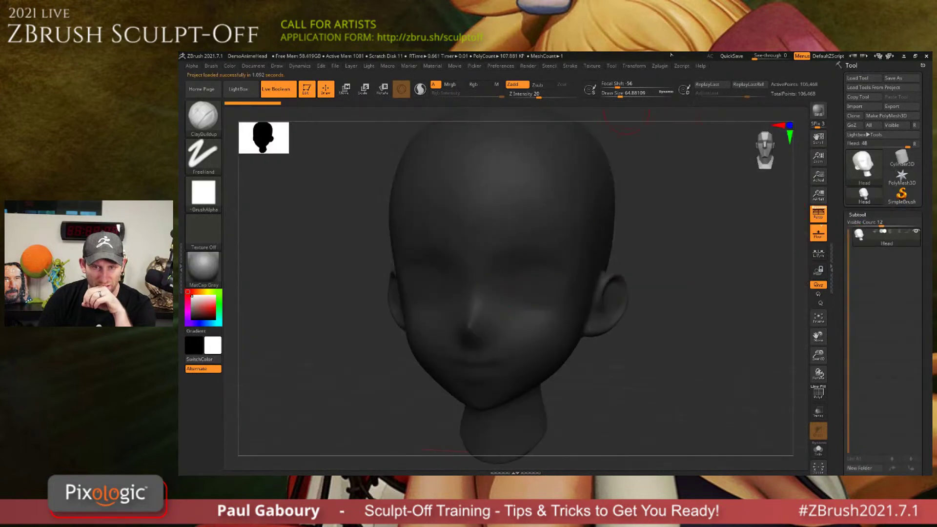
pyautogui.click(593, 66)
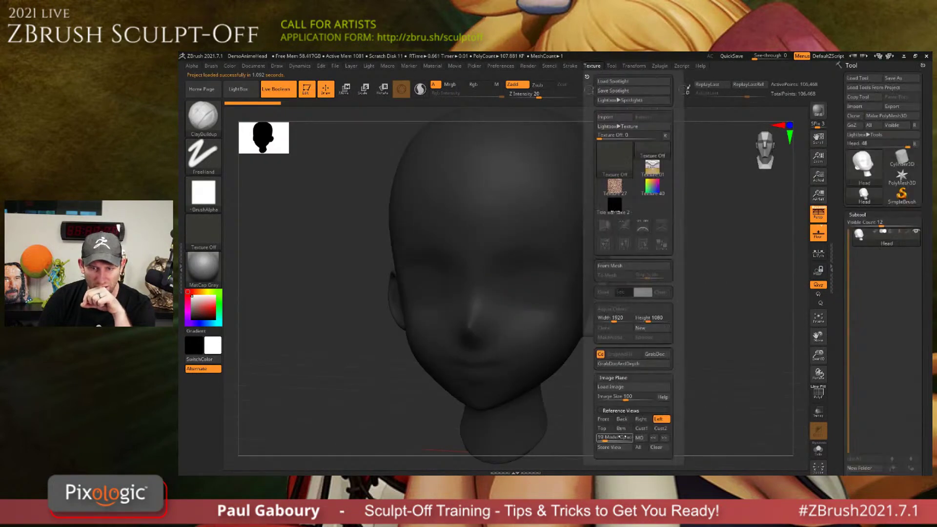
pyautogui.moveTo(622, 437); pyautogui.dragTo(635, 438)
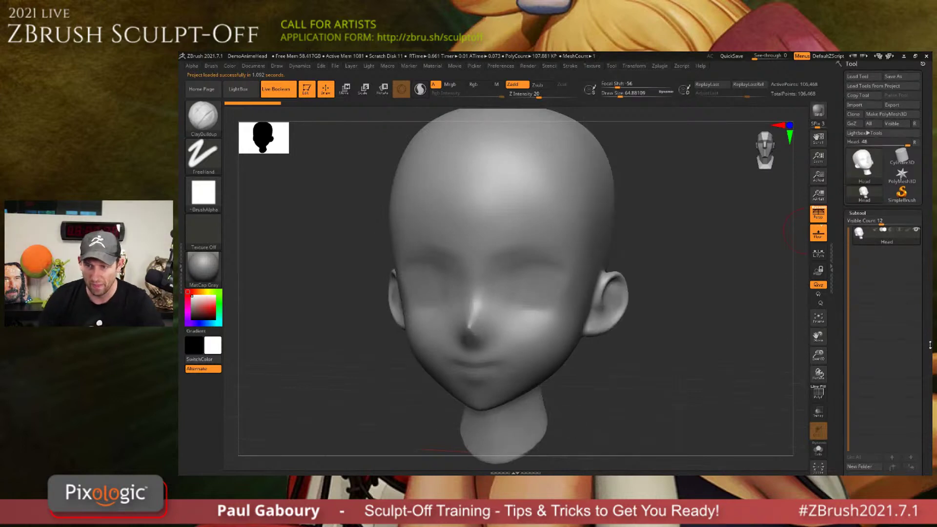
# Add a Cube3D subtool to the anime head and set it to subtract.
pyautogui.moveTo(930, 345); pyautogui.dragTo(929, 380)
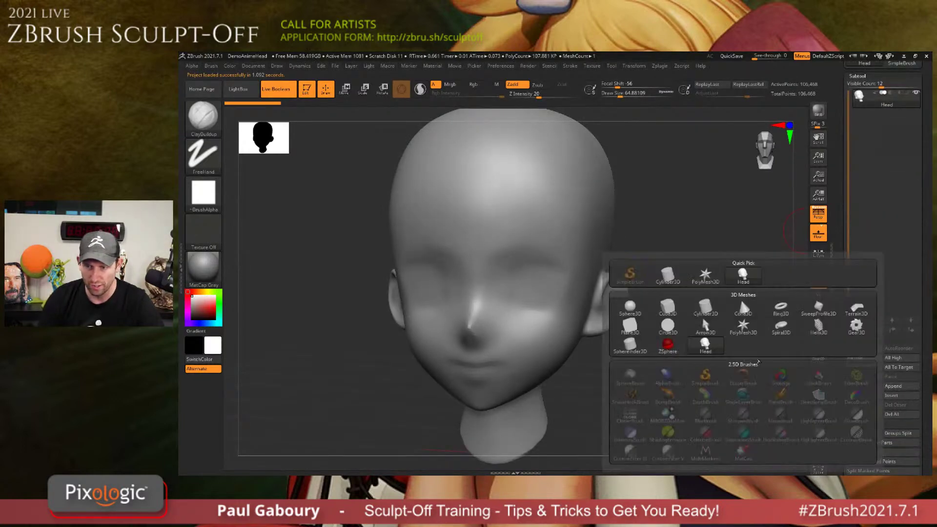
pyautogui.click(667, 307)
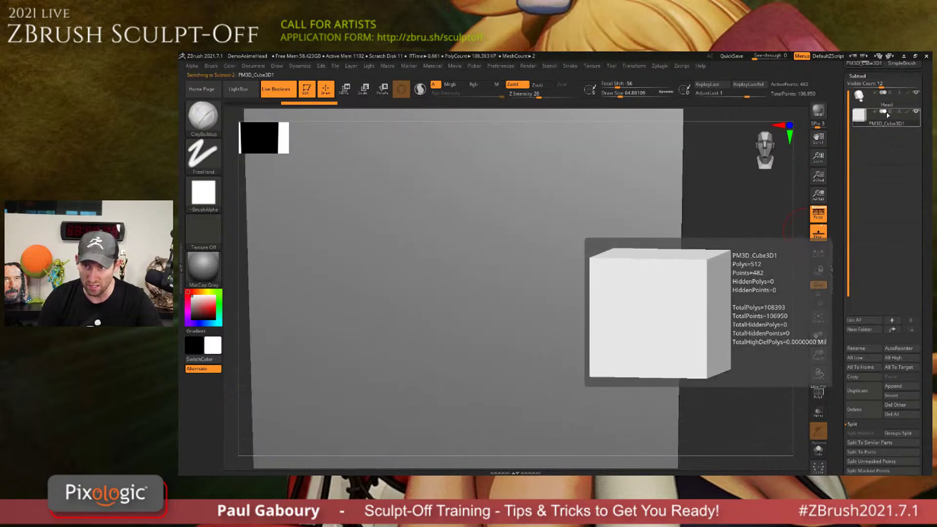
pyautogui.click(872, 119)
# Move the subtracting cube sideways so it slices off one side of the anime head.
pyautogui.press('s')
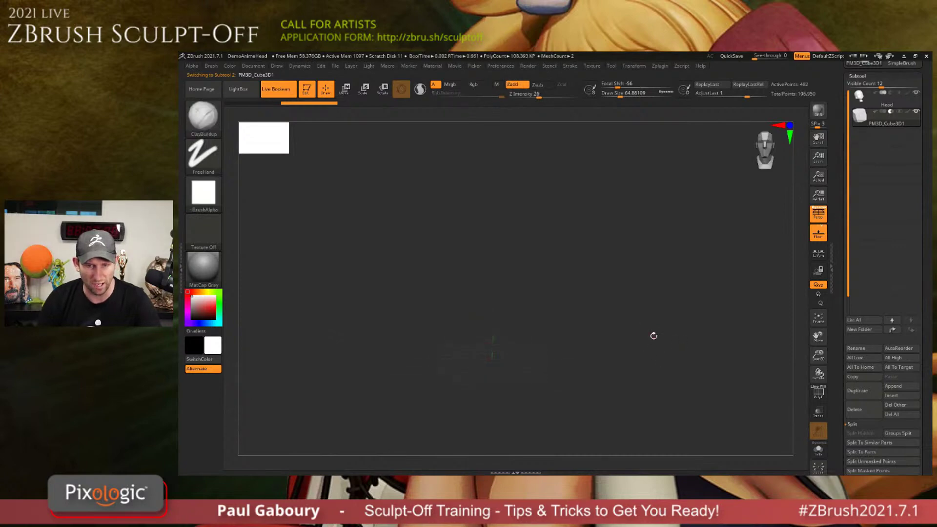
pyautogui.press('w')
pyautogui.moveTo(492, 345); pyautogui.dragTo(471, 342)
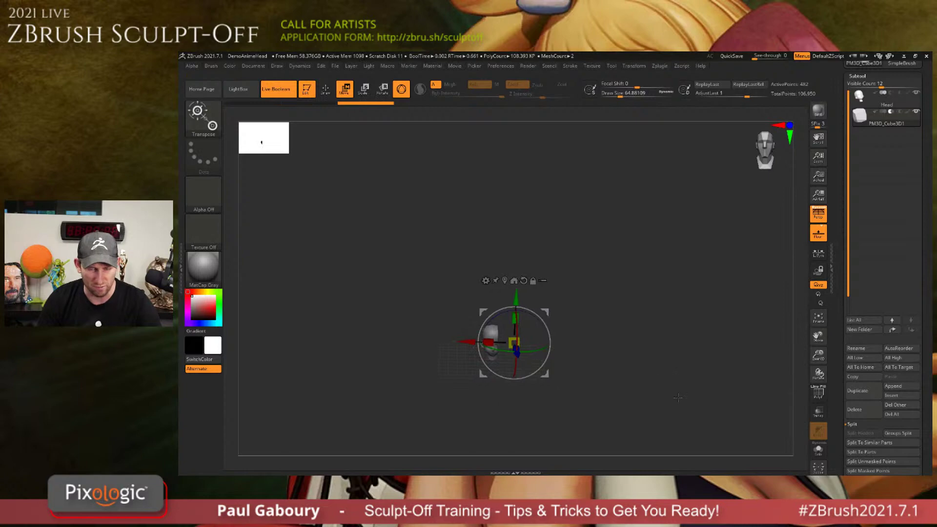
pyautogui.press('q')
pyautogui.press('f')
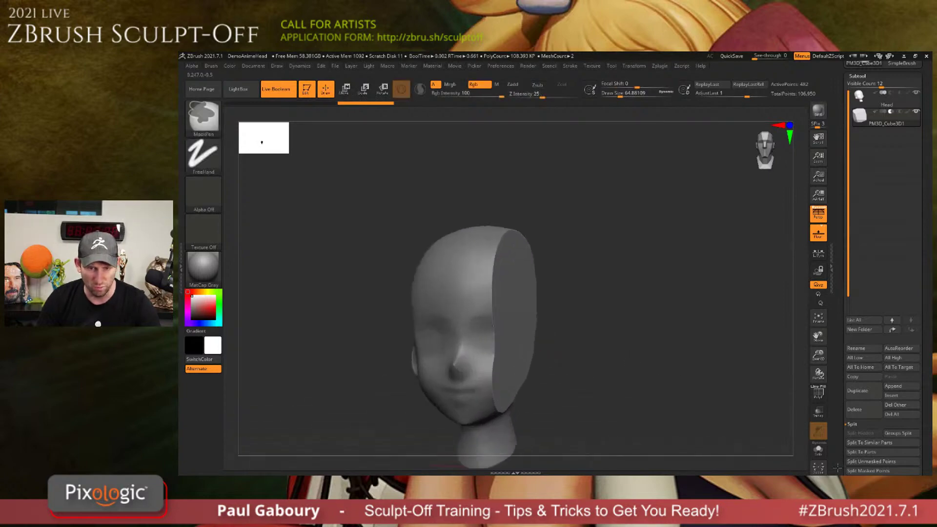
# Choose the ClayBuildup brush and switch between the head and cube subtools directly on the cut model.
pyautogui.press('b')
pyautogui.press('c')
pyautogui.press('b')
pyautogui.moveTo(634, 332); pyautogui.dragTo(566, 329)
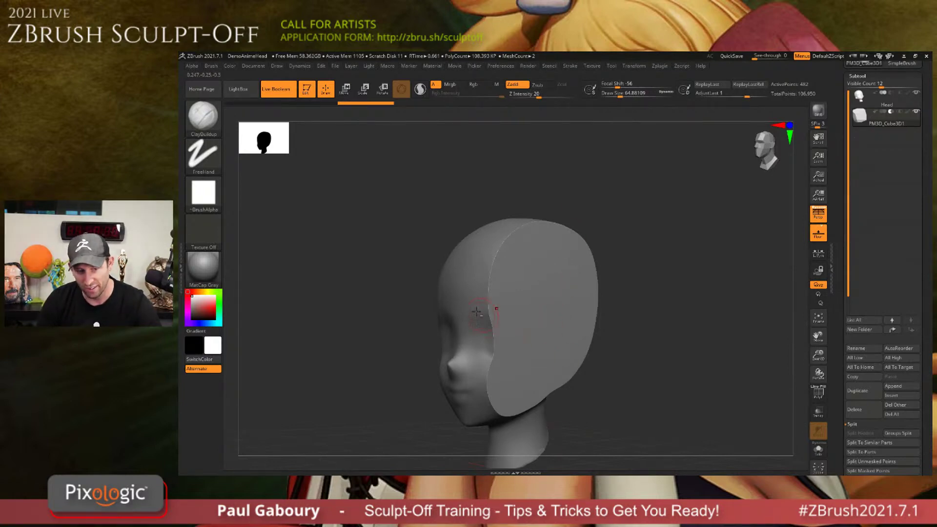
pyautogui.keyDown('alt'); pyautogui.click(458, 294); pyautogui.keyUp('alt')
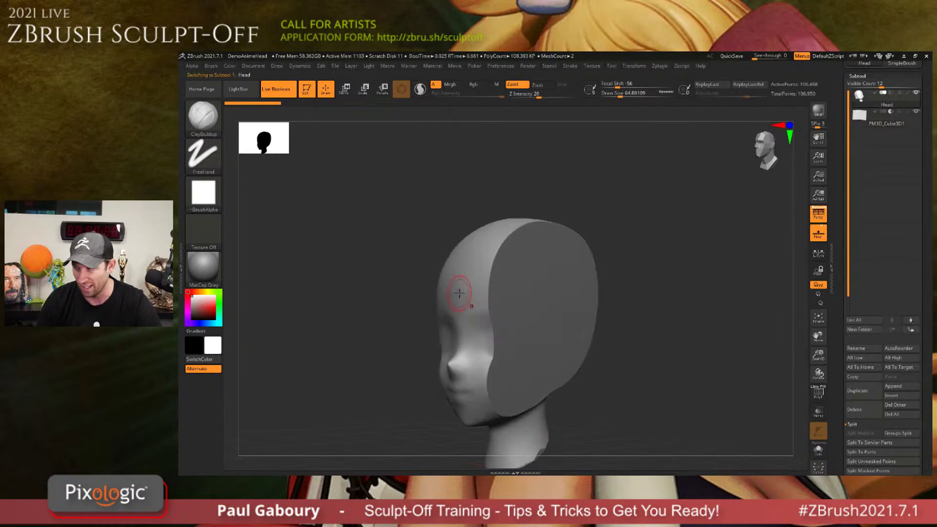
pyautogui.keyDown('alt'); pyautogui.click(543, 306); pyautogui.keyUp('alt')
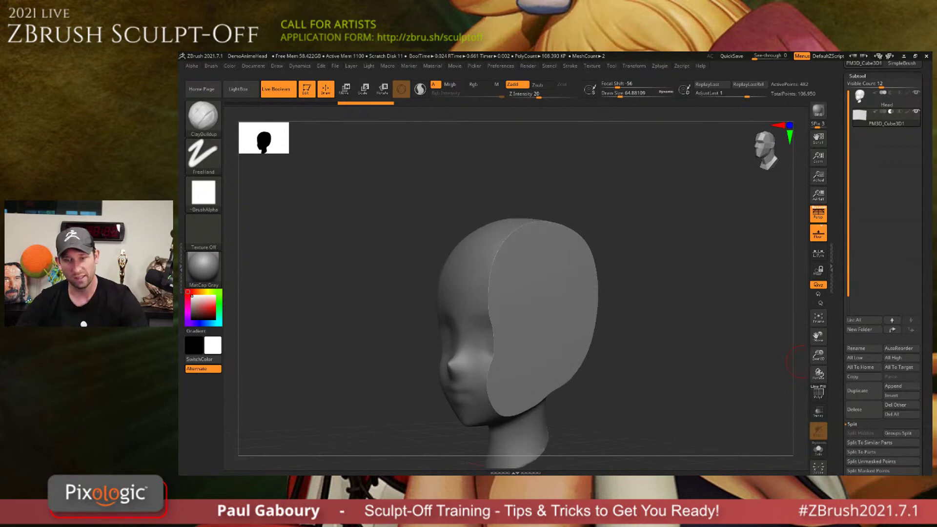
pyautogui.moveTo(651, 228); pyautogui.dragTo(697, 242)
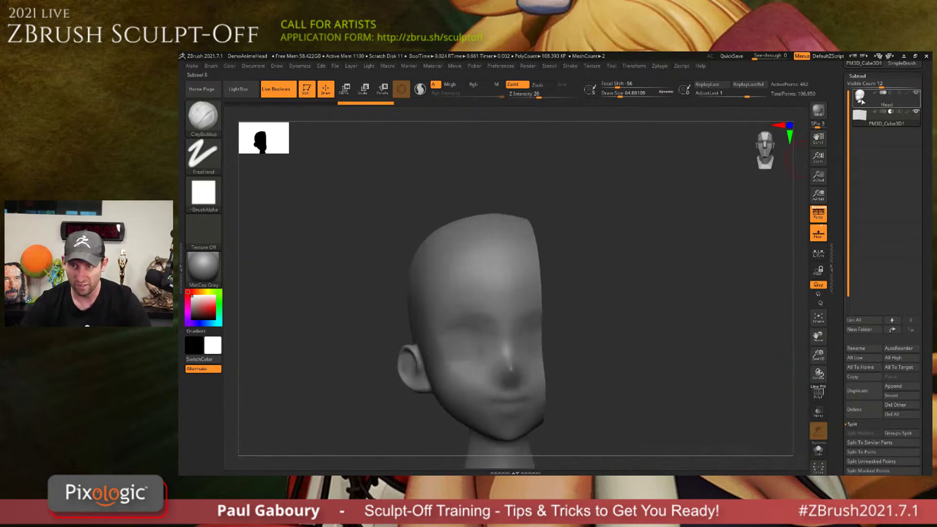
# Make the Head subtool active and subdivide its mesh twice.
pyautogui.click(862, 100)
pyautogui.press('f')
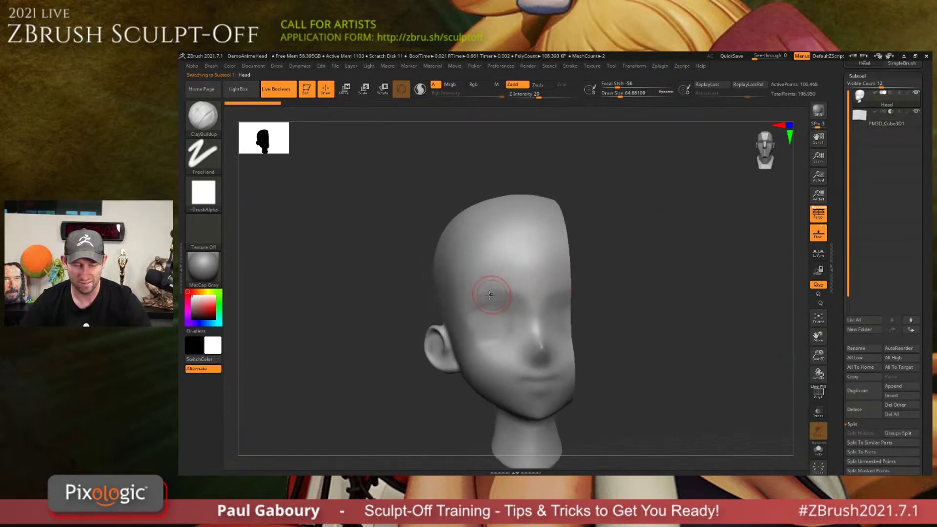
pyautogui.moveTo(490, 295); pyautogui.dragTo(529, 282, button='right')
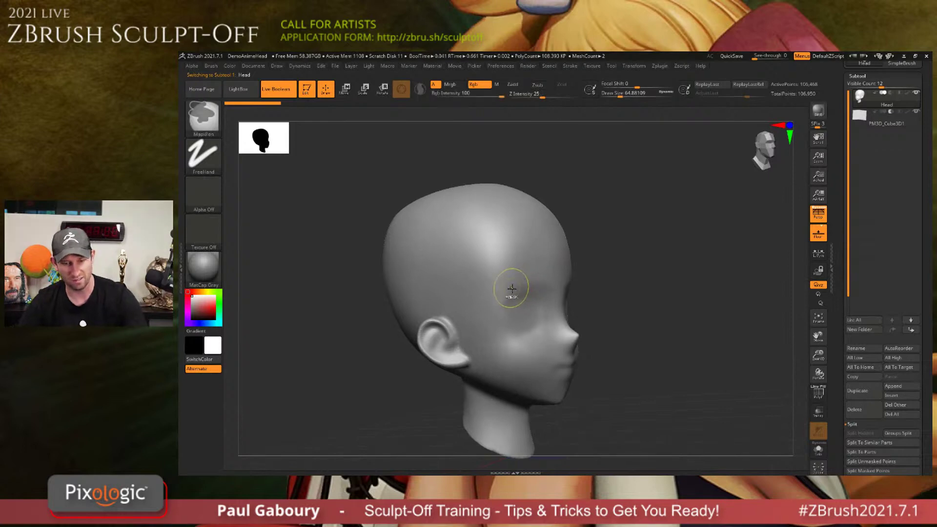
pyautogui.hotkey('ctrl', 'd')
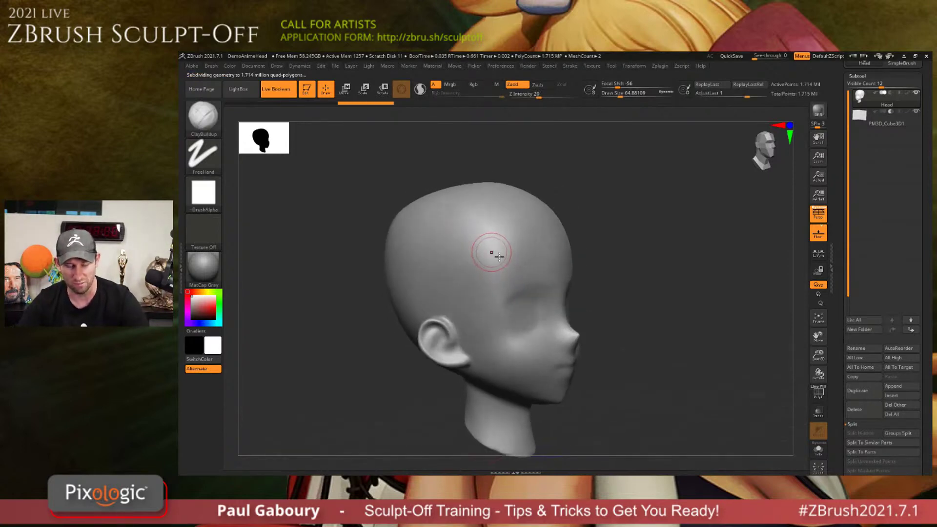
# Spray surface texture onto the side of the head with the Standard brush, Spray stroke and Alpha 07.
pyautogui.keyDown('alt'); pyautogui.moveTo(492, 252); pyautogui.dragTo(499, 260, button='right'); pyautogui.keyUp('alt')
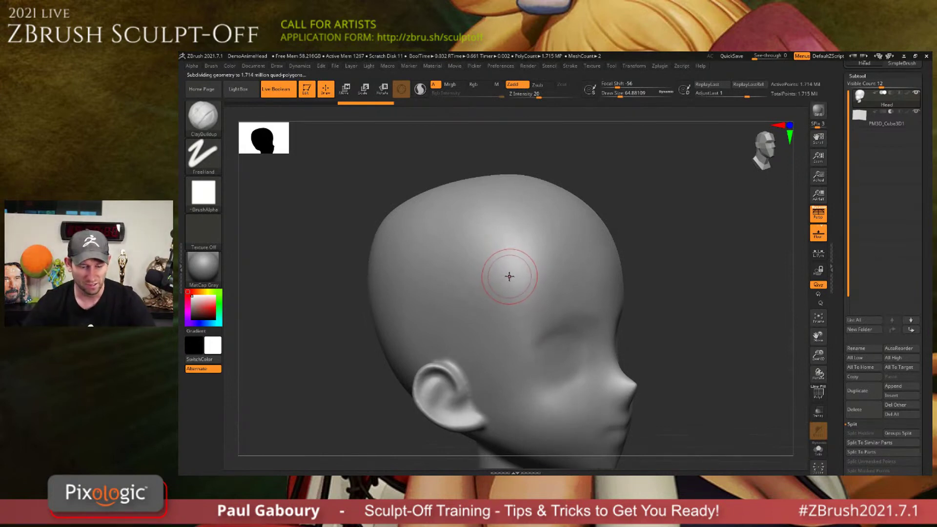
pyautogui.press('b')
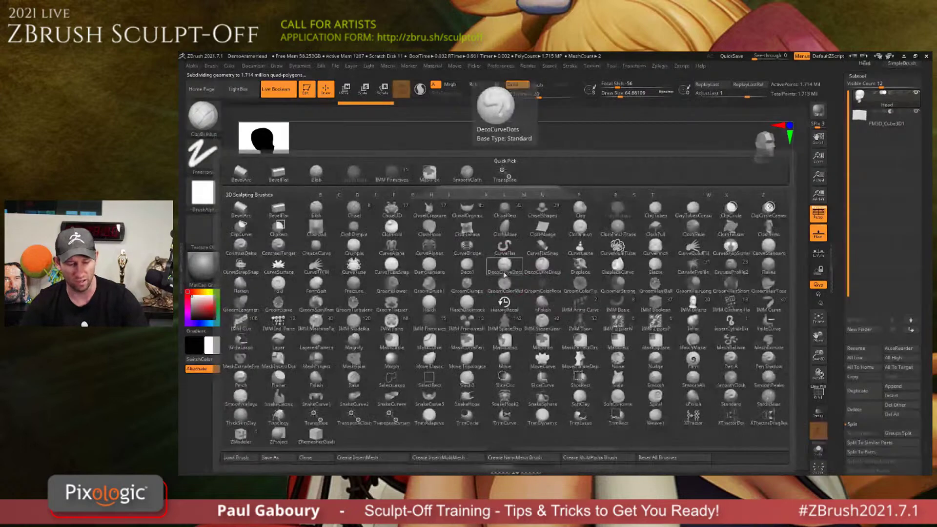
pyautogui.press('s')
pyautogui.press('t')
pyautogui.click(213, 159)
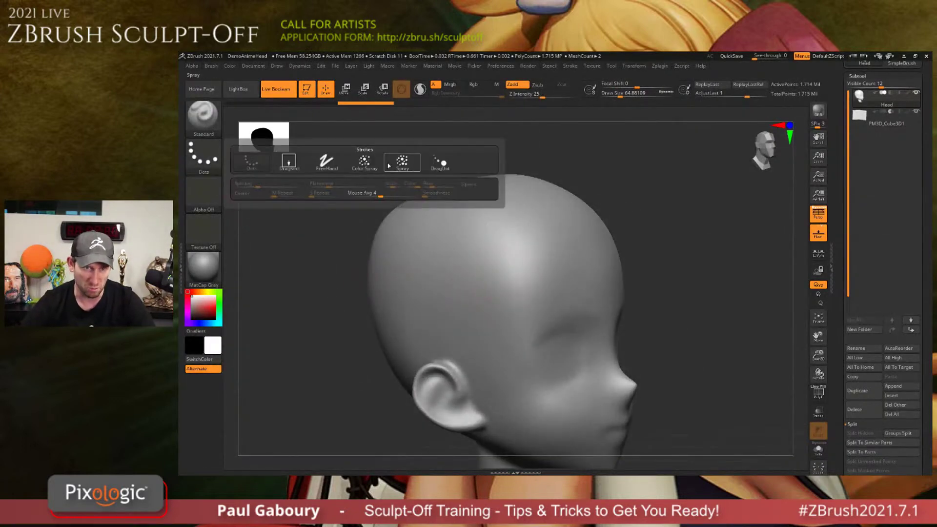
pyautogui.click(402, 162)
pyautogui.click(203, 194)
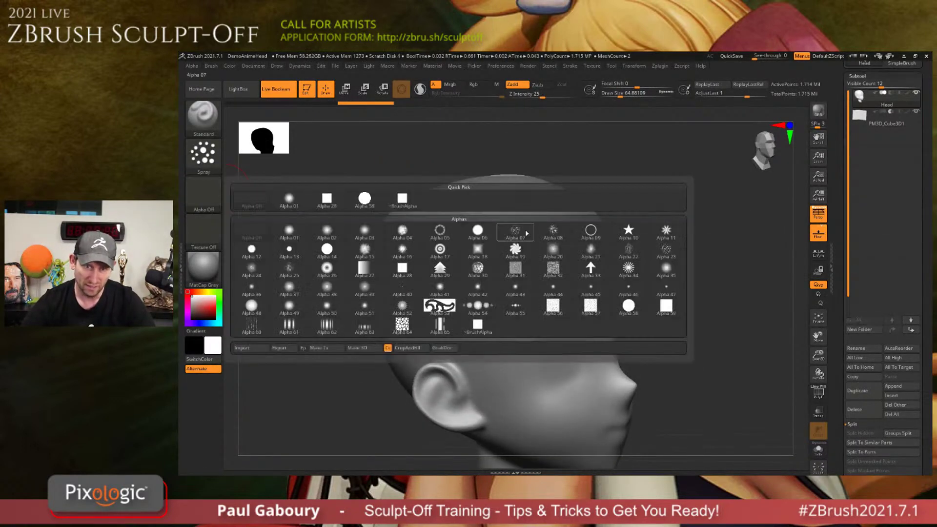
pyautogui.click(536, 244)
pyautogui.moveTo(480, 280)
pyautogui.mouseDown()
pyautogui.moveTo(439, 229)
pyautogui.moveTo(468, 293)
pyautogui.moveTo(478, 220)
pyautogui.moveTo(503, 273)
pyautogui.mouseUp()
# Intensify the sprayed texture on the side of the head with the ContrastDelta brush.
pyautogui.press('b')
pyautogui.press('c')
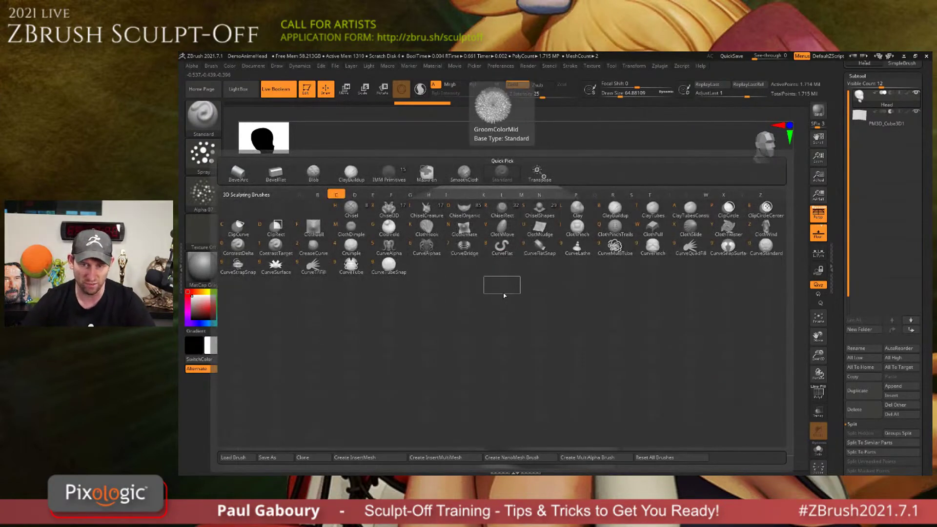
pyautogui.click(237, 246)
pyautogui.moveTo(507, 276)
pyautogui.mouseDown()
pyautogui.moveTo(525, 264)
pyautogui.moveTo(487, 288)
pyautogui.moveTo(533, 288)
pyautogui.moveTo(471, 271)
pyautogui.moveTo(487, 244)
pyautogui.mouseUp()
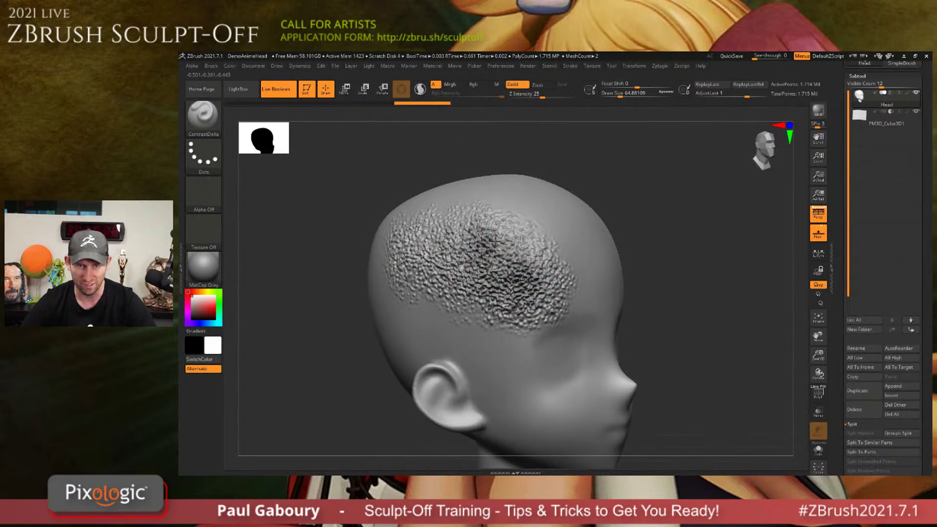
# Try Sculptris Pro on the multi-level head mesh, stroking the ContrastDelta brush over the sprayed texture.
pyautogui.click(420, 89)
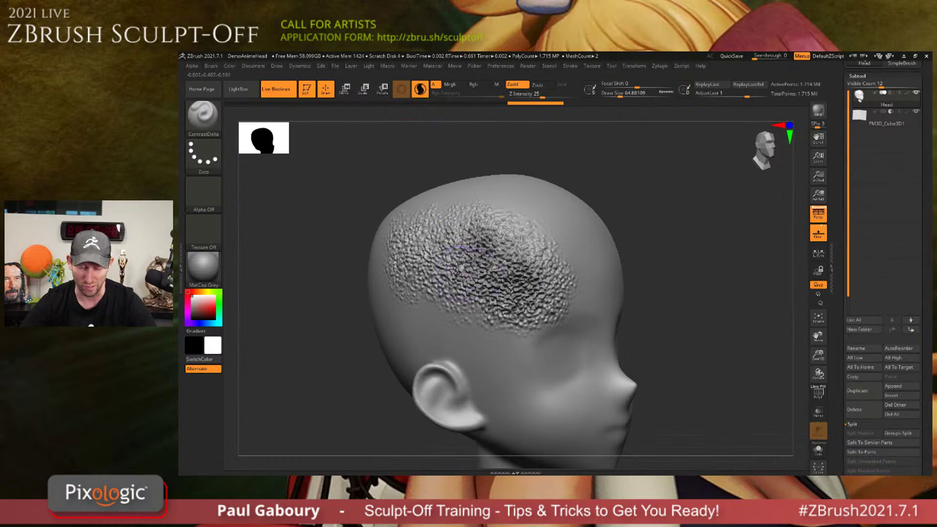
pyautogui.moveTo(451, 262)
pyautogui.mouseDown()
pyautogui.moveTo(421, 257)
pyautogui.moveTo(507, 225)
pyautogui.moveTo(545, 258)
pyautogui.moveTo(512, 243)
pyautogui.moveTo(524, 231)
pyautogui.moveTo(554, 298)
pyautogui.moveTo(424, 293)
pyautogui.moveTo(395, 282)
pyautogui.mouseUp()
pyautogui.moveTo(336, 285); pyautogui.dragTo(470, 297, button='right')
pyautogui.keyDown('ctrl'); pyautogui.moveTo(461, 304); pyautogui.dragTo(445, 269, button='right'); pyautogui.keyUp('ctrl')
pyautogui.moveTo(431, 234)
pyautogui.mouseDown()
pyautogui.moveTo(456, 228)
pyautogui.moveTo(453, 237)
pyautogui.mouseUp()
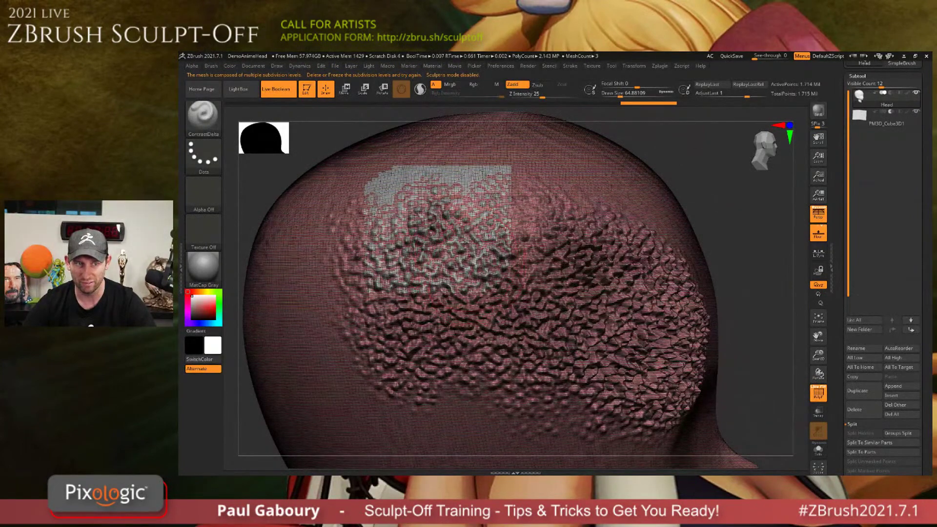
# Turn off Live Boolean, deepen the sprayed texture further with the ContrastDelta brush, and frame the head without its wireframe.
pyautogui.click(286, 93)
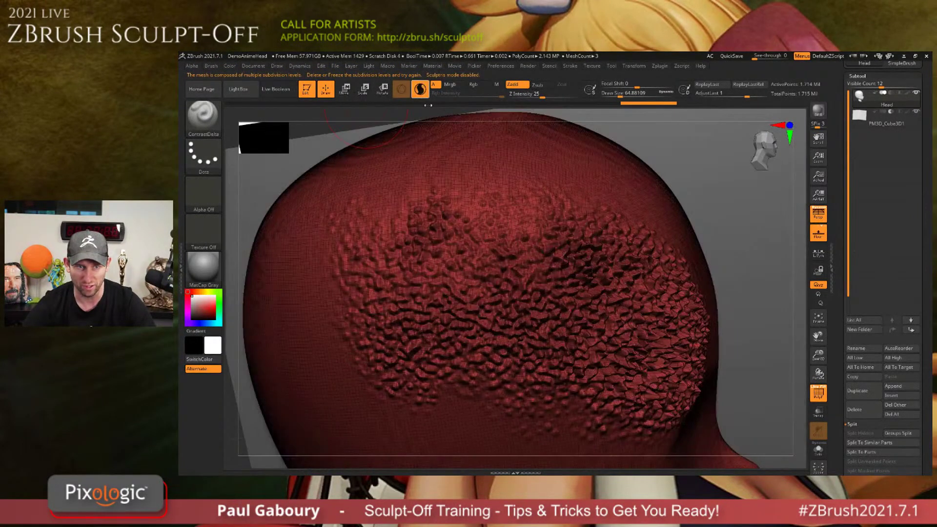
pyautogui.moveTo(515, 248); pyautogui.dragTo(410, 249)
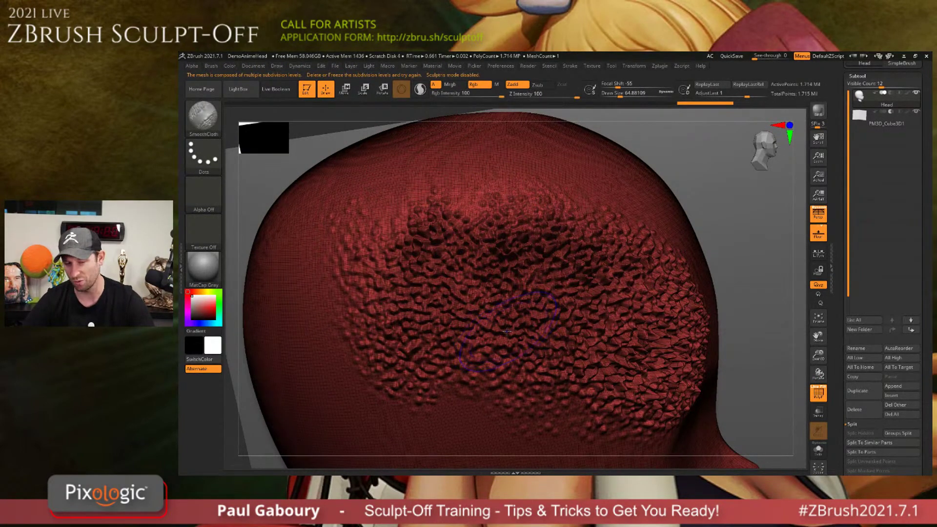
pyautogui.hotkey('shift', 'f')
pyautogui.press('ctrl')
pyautogui.press('f')
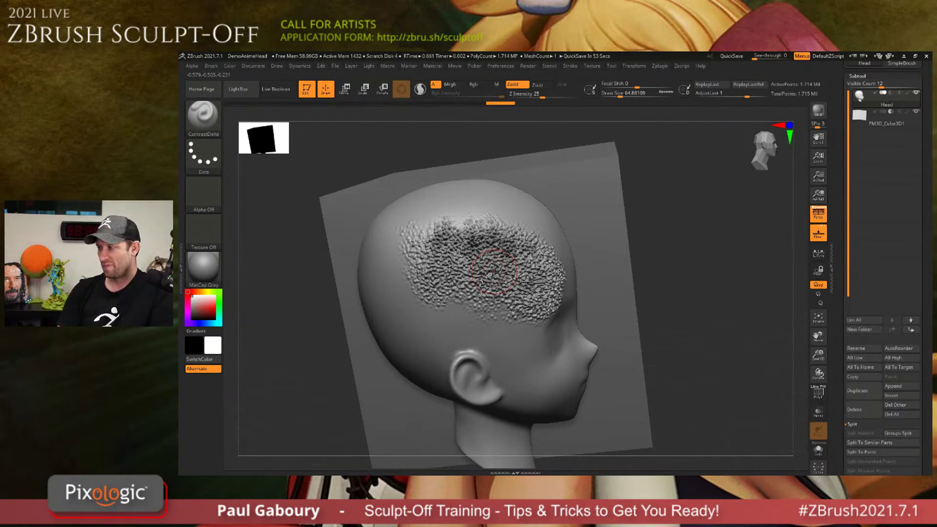
# Show the head's polyframe and delete its lower subdivision levels.
pyautogui.press('shift')
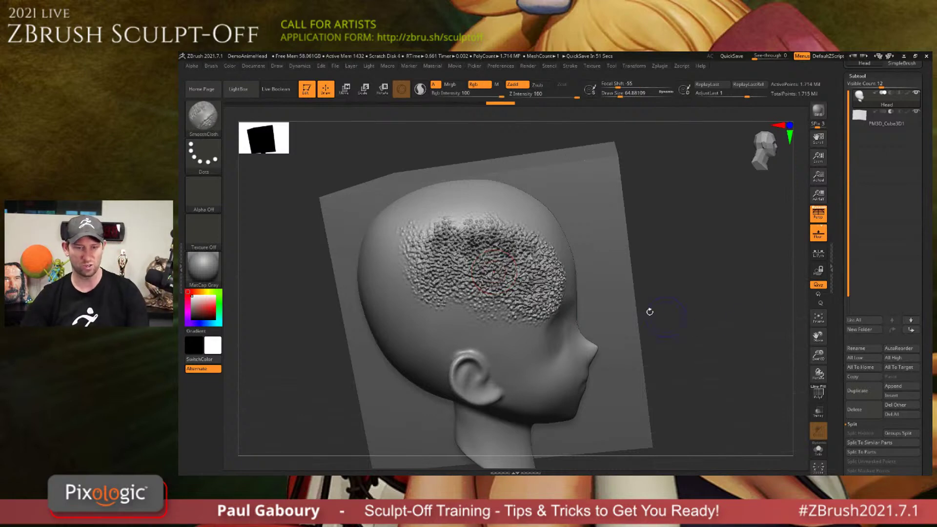
pyautogui.hotkey('shift', 'f')
pyautogui.moveTo(481, 261)
pyautogui.keyDown('ctrl'); pyautogui.mouseDown(button='right')
pyautogui.moveTo(501, 268)
pyautogui.moveTo(497, 287)
pyautogui.mouseUp(button='right'); pyautogui.keyUp('ctrl')
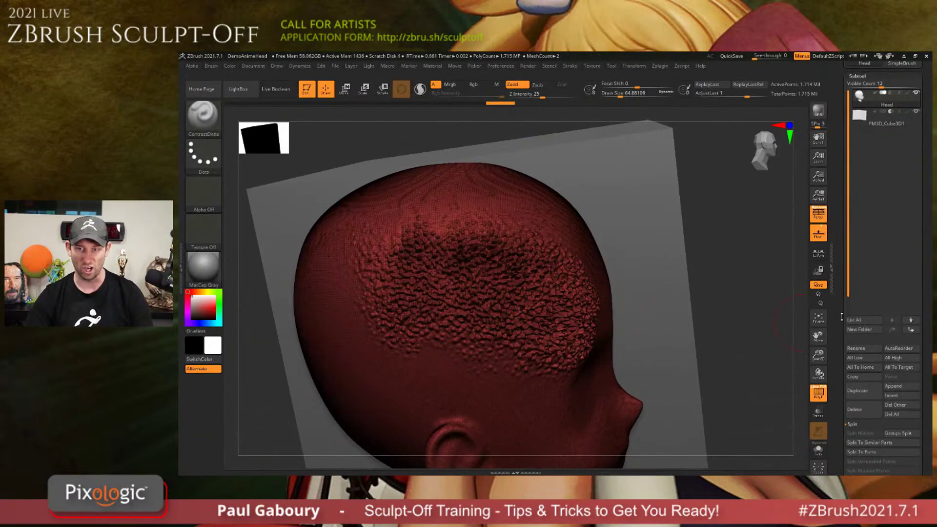
pyautogui.click(857, 75)
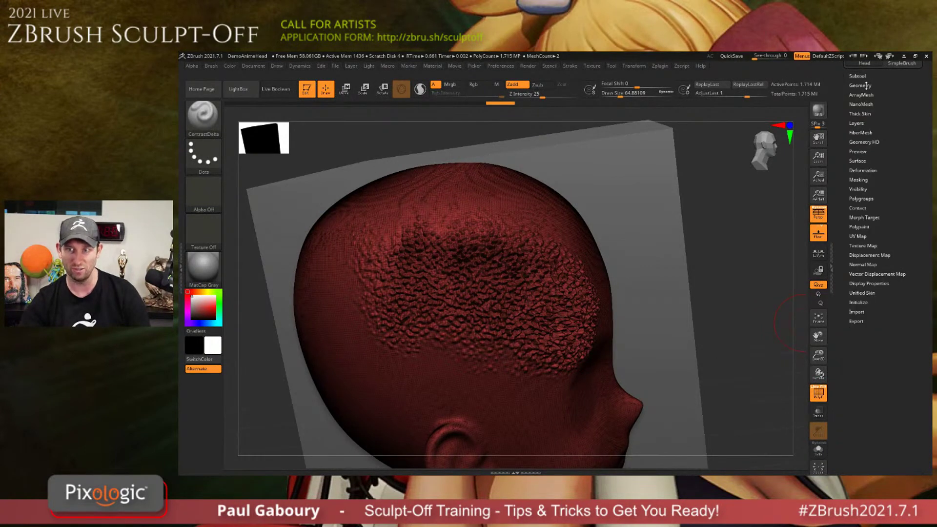
pyautogui.click(861, 85)
pyautogui.moveTo(865, 108); pyautogui.dragTo(848, 105)
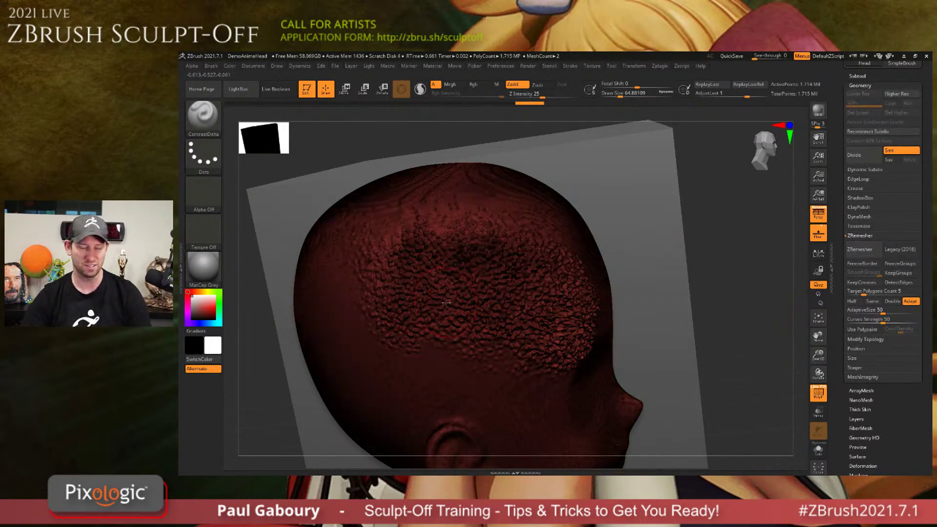
# Smooth a round patch of the texture on the side of the head with SmoothCloth and Sculptris Pro active.
pyautogui.press('shift')
pyautogui.press('shift')
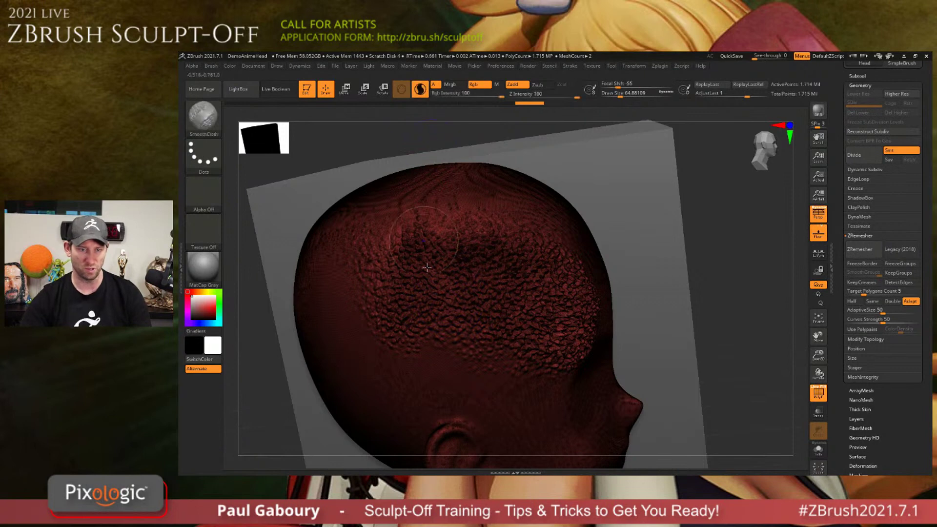
pyautogui.moveTo(431, 320)
pyautogui.keyDown('shift'); pyautogui.mouseDown()
pyautogui.moveTo(414, 312)
pyautogui.moveTo(439, 317)
pyautogui.moveTo(429, 293)
pyautogui.mouseUp(); pyautogui.keyUp('shift')
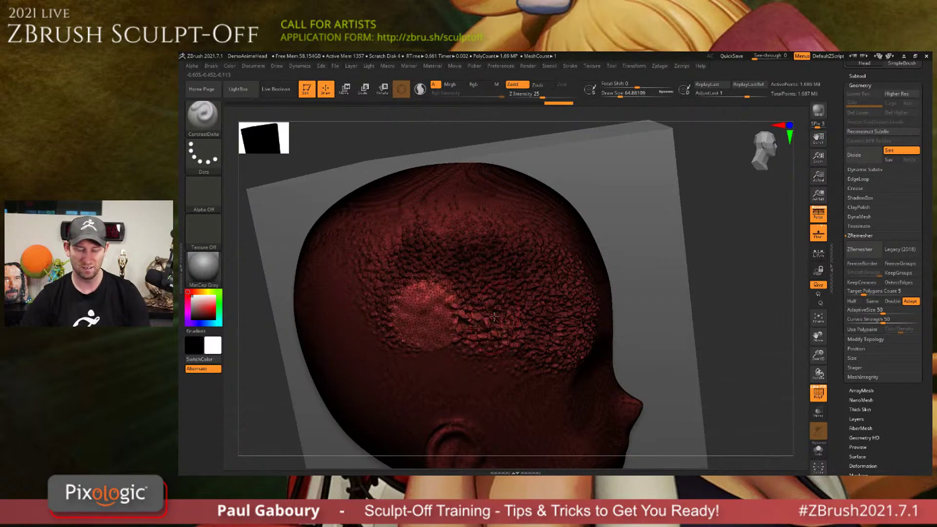
pyautogui.press('ctrl')
pyautogui.scroll(5, 500, 340)
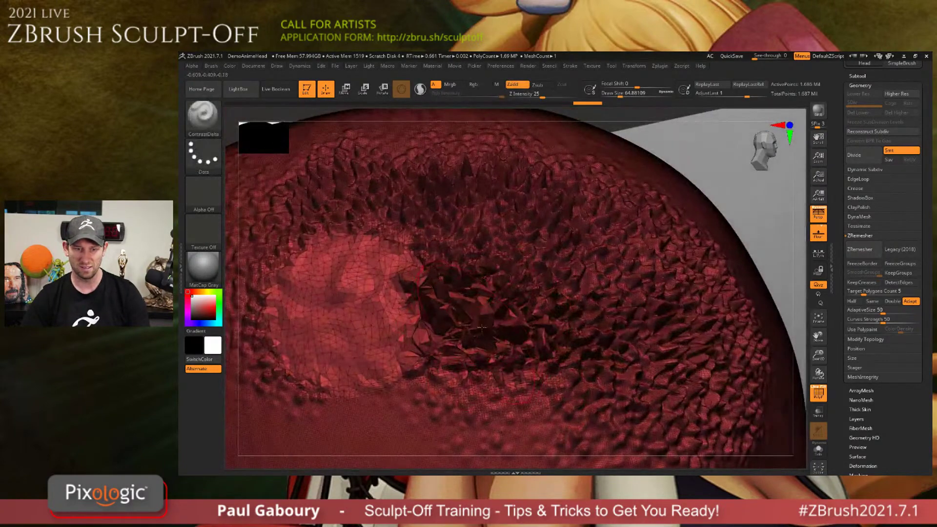
# Undo the last brush strokes made beside the smoothed patch.
pyautogui.hotkey('ctrl', 'z')
pyautogui.hotkey('ctrl', 'z')
pyautogui.hotkey('ctrl', 'z')
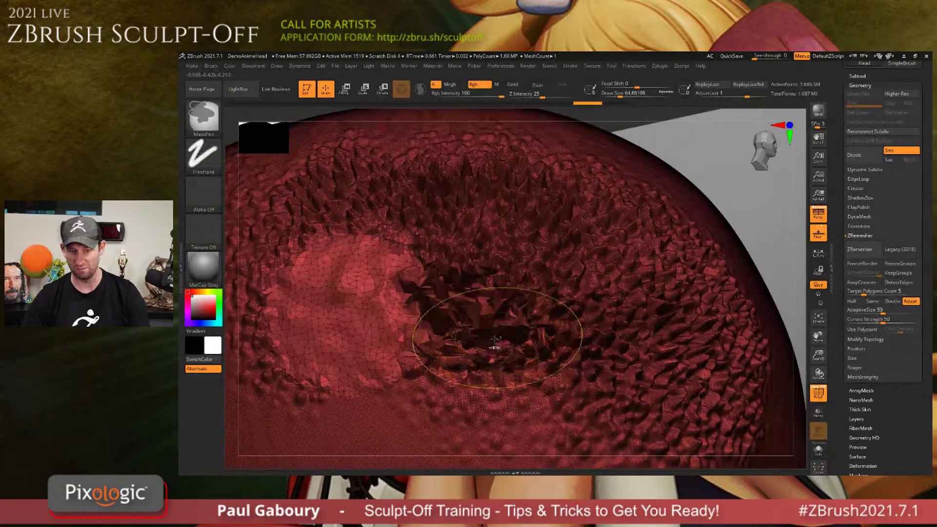
# Smooth the texture beside the first patch and brush along its spiky edge to compare the mesh density.
pyautogui.moveTo(476, 323)
pyautogui.mouseDown()
pyautogui.moveTo(493, 336)
pyautogui.moveTo(469, 341)
pyautogui.moveTo(351, 293)
pyautogui.moveTo(370, 295)
pyautogui.moveTo(429, 266)
pyautogui.moveTo(531, 334)
pyautogui.moveTo(555, 370)
pyautogui.mouseUp()
pyautogui.moveTo(558, 340); pyautogui.dragTo(529, 341, button='right')
pyautogui.moveTo(521, 331)
pyautogui.keyDown('shift'); pyautogui.mouseDown()
pyautogui.moveTo(515, 307)
pyautogui.moveTo(451, 271)
pyautogui.moveTo(556, 366)
pyautogui.moveTo(583, 248)
pyautogui.mouseUp(); pyautogui.keyUp('shift')
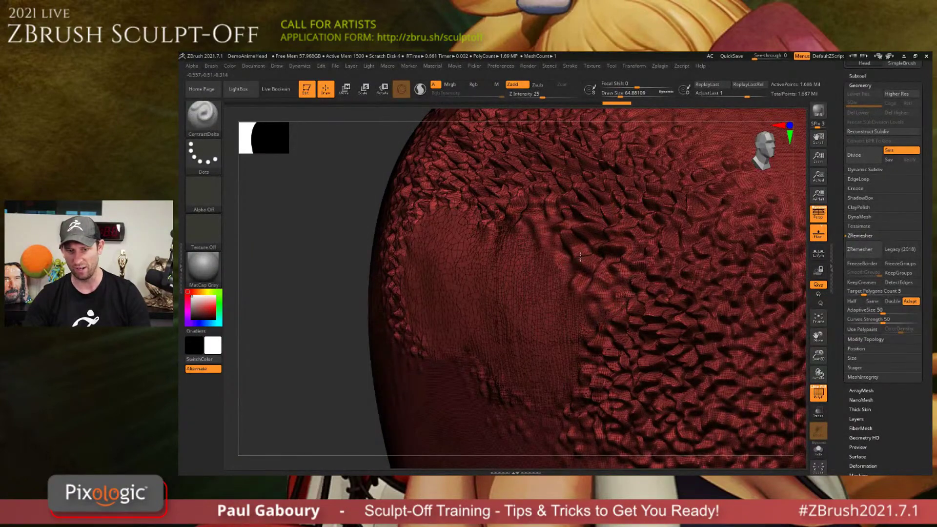
pyautogui.press('ctrl')
pyautogui.moveTo(601, 235); pyautogui.dragTo(487, 225, button='right')
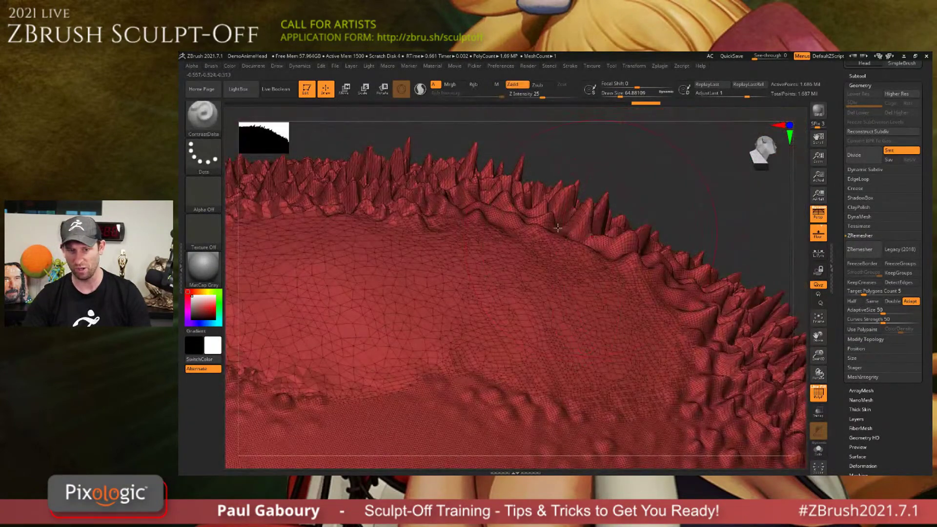
pyautogui.moveTo(457, 218)
pyautogui.mouseDown()
pyautogui.moveTo(419, 205)
pyautogui.moveTo(555, 332)
pyautogui.moveTo(515, 336)
pyautogui.moveTo(609, 323)
pyautogui.moveTo(678, 329)
pyautogui.moveTo(629, 266)
pyautogui.mouseUp()
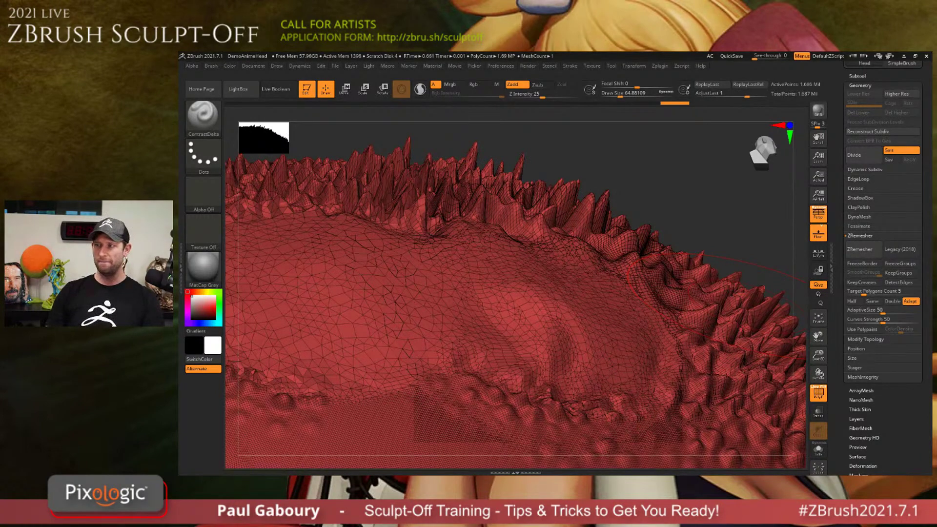
# Switch to the browser and review the Sculpt-Off eligibility text and application form on the ZBrush Summit site's Call for Artists page.
pyautogui.hotkey('alt', 'Tab')
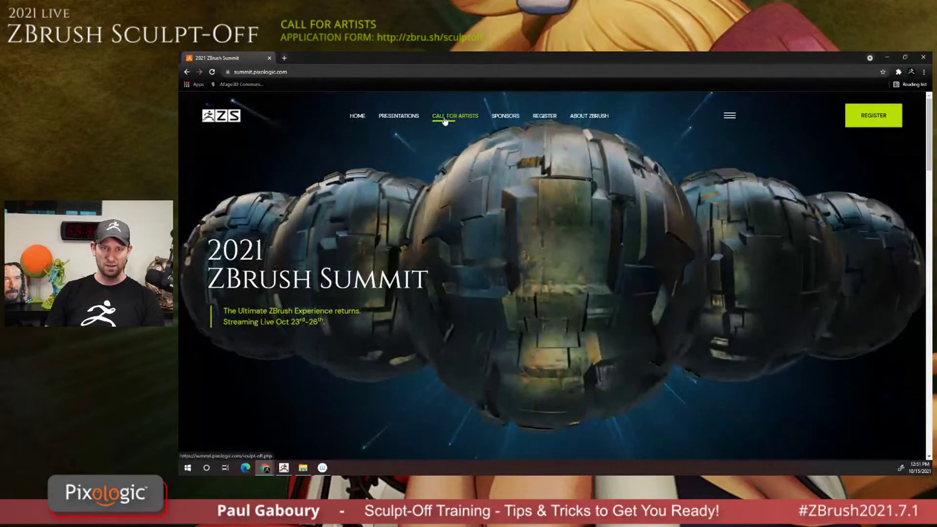
pyautogui.click(455, 116)
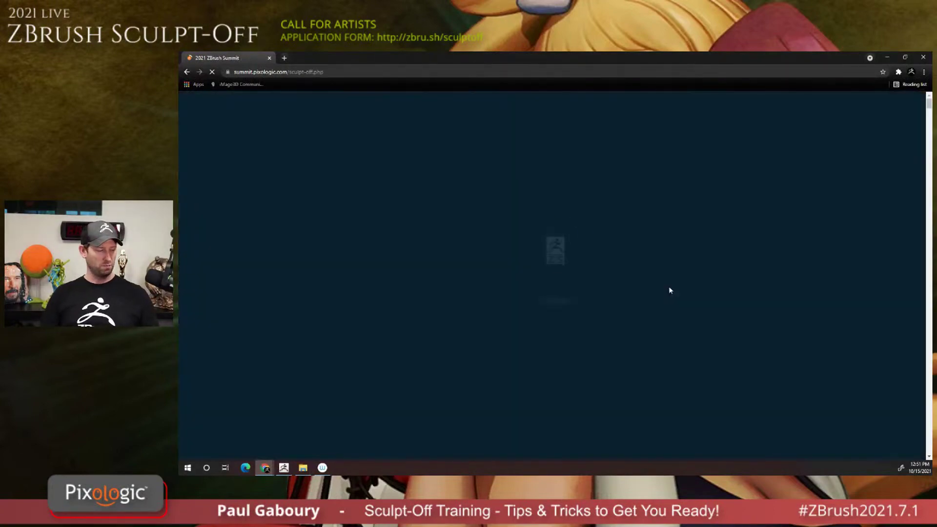
pyautogui.scroll(-5, 536, 320)
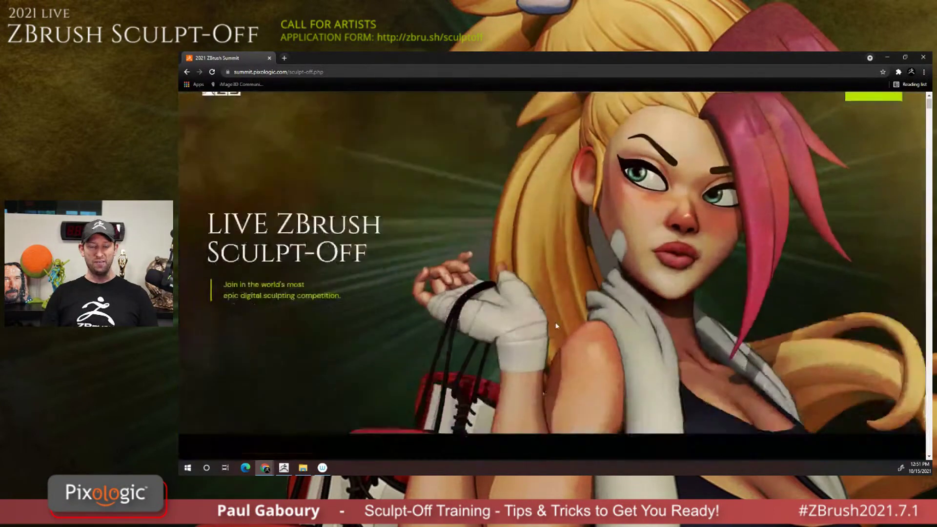
pyautogui.scroll(-7, 538, 316)
pyautogui.scroll(3, 548, 317)
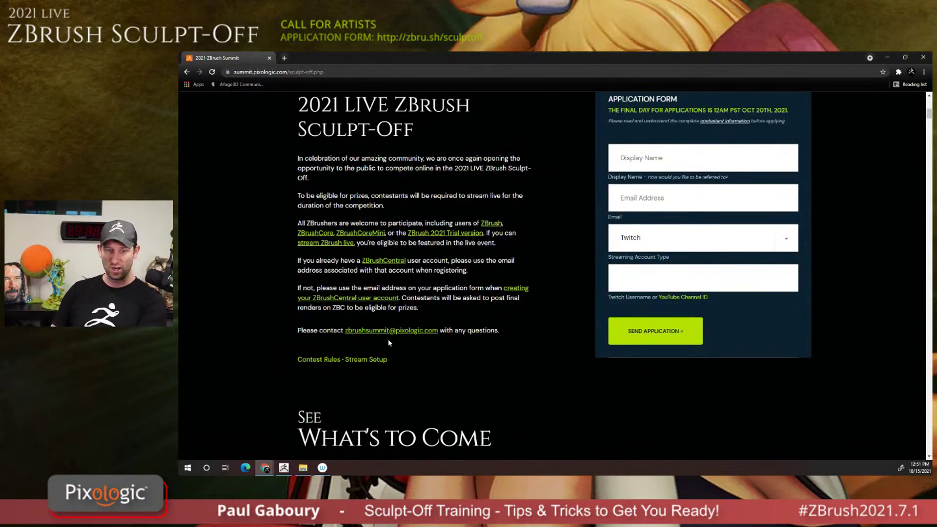
pyautogui.scroll(-2, 405, 336)
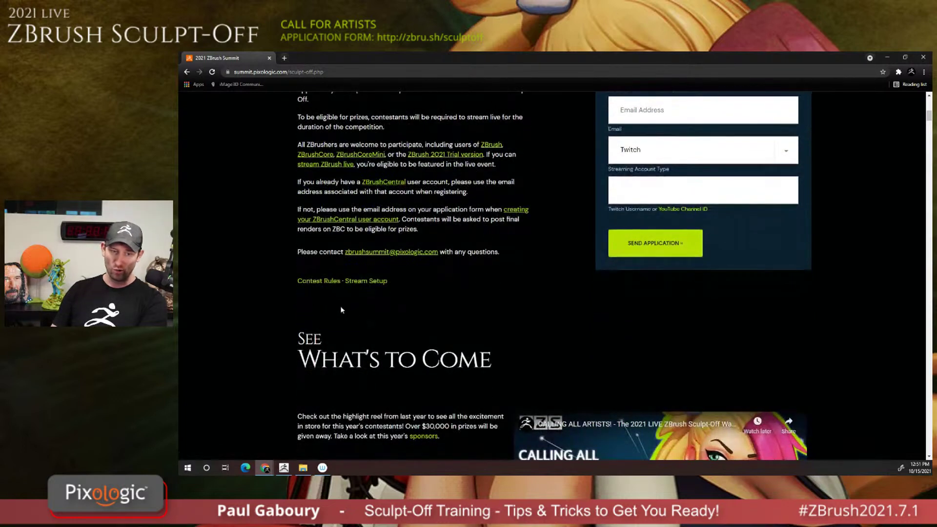
# Open the Contest Rules page and review its schedule, hardware and rules sections.
pyautogui.click(317, 281)
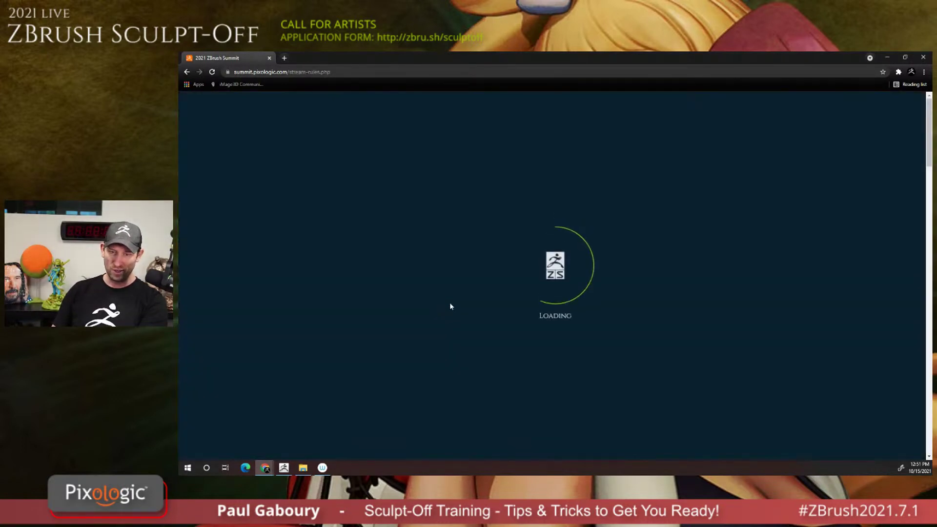
pyautogui.scroll(-8, 634, 295)
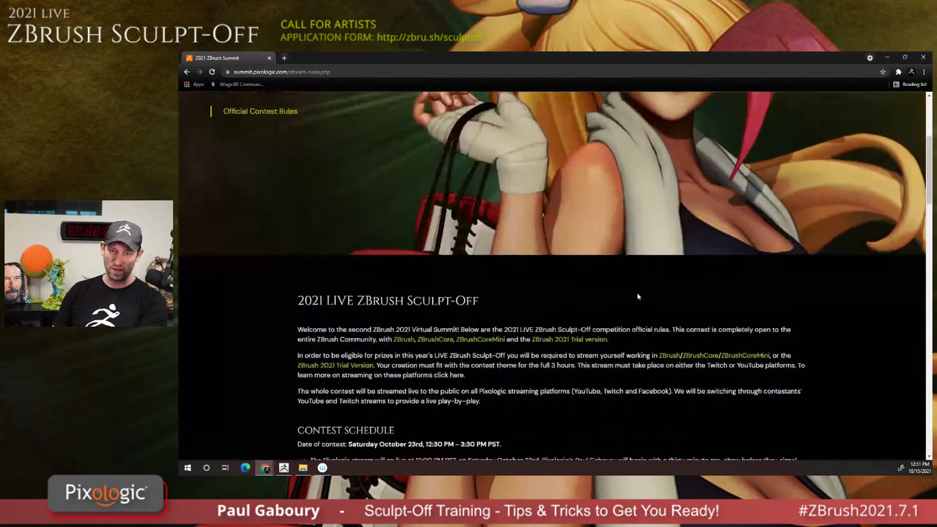
pyautogui.scroll(-3, 626, 294)
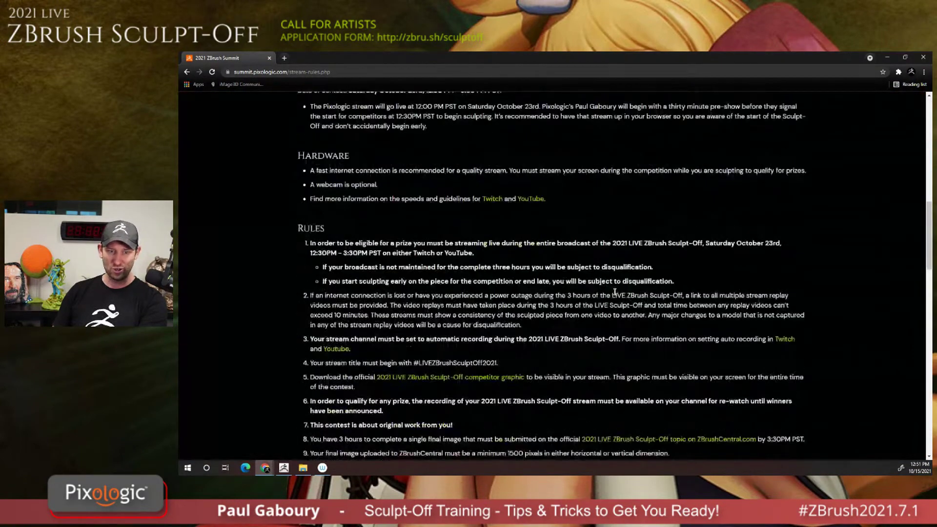
pyautogui.scroll(5, 614, 294)
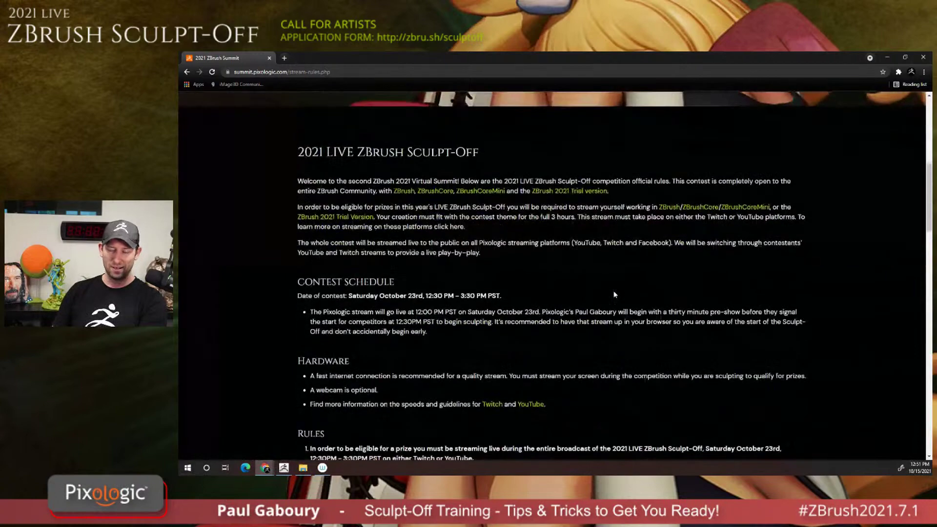
# Return to the Sculpt-Off page and examine the prize sponsors, the participant reward and the contest theme.
pyautogui.click(186, 72)
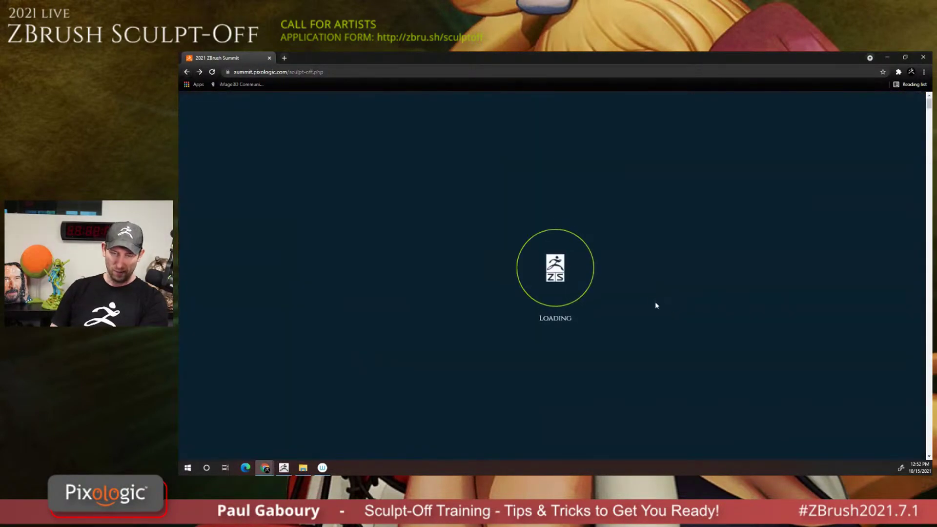
pyautogui.scroll(-2, 487, 296)
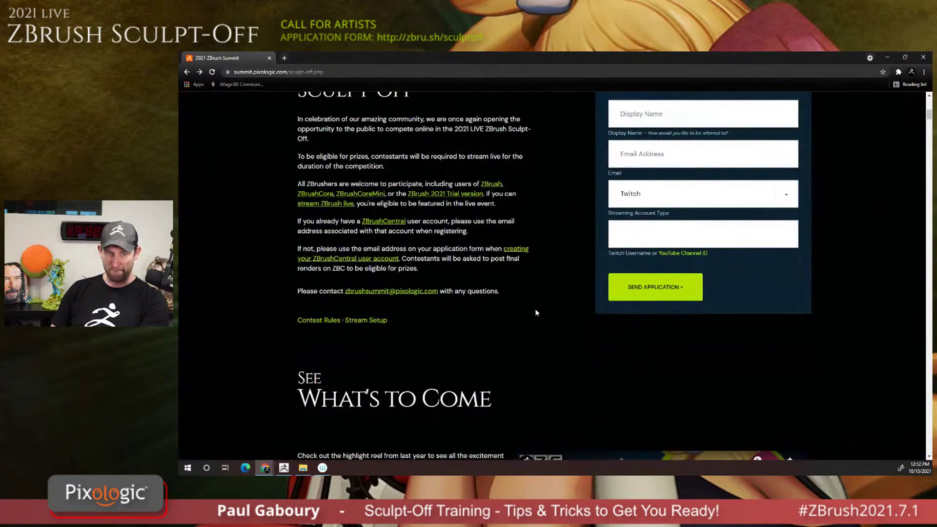
pyautogui.scroll(-10, 535, 306)
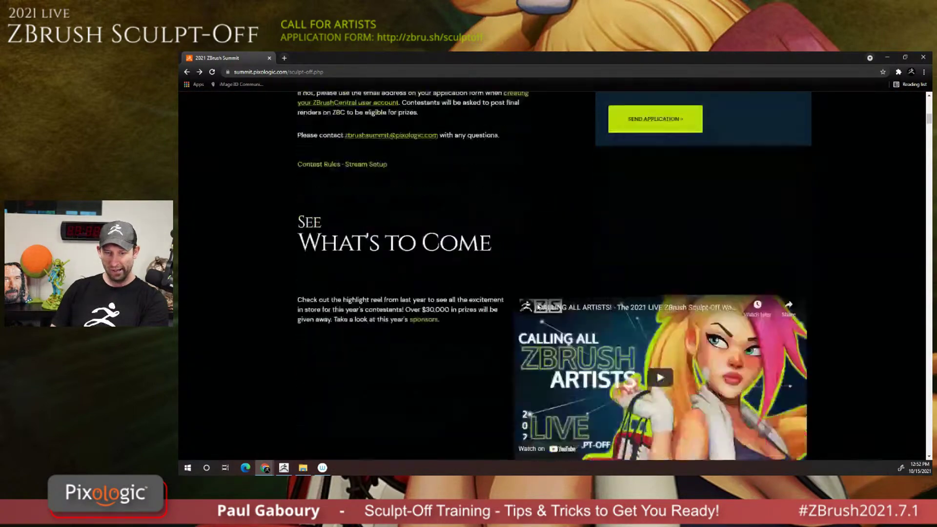
pyautogui.scroll(-2, 582, 310)
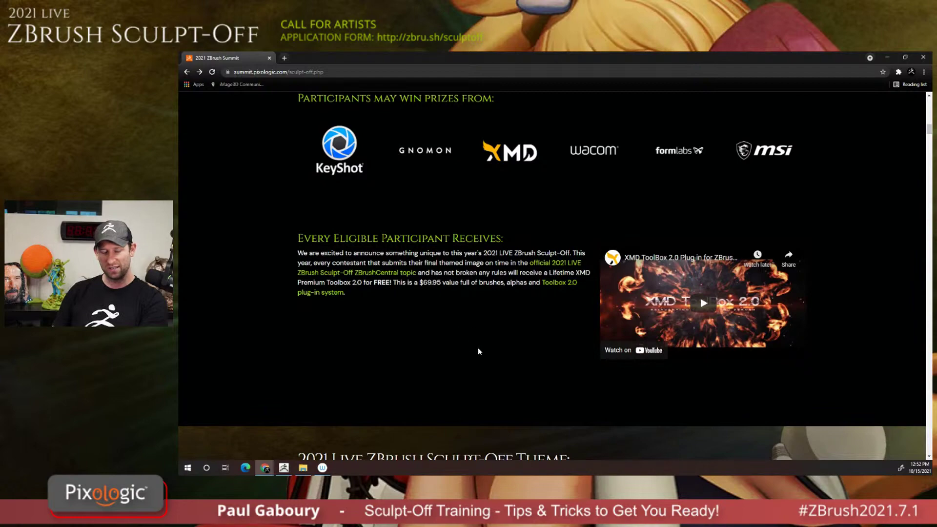
pyautogui.scroll(-2, 481, 348)
pyautogui.scroll(-3, 496, 351)
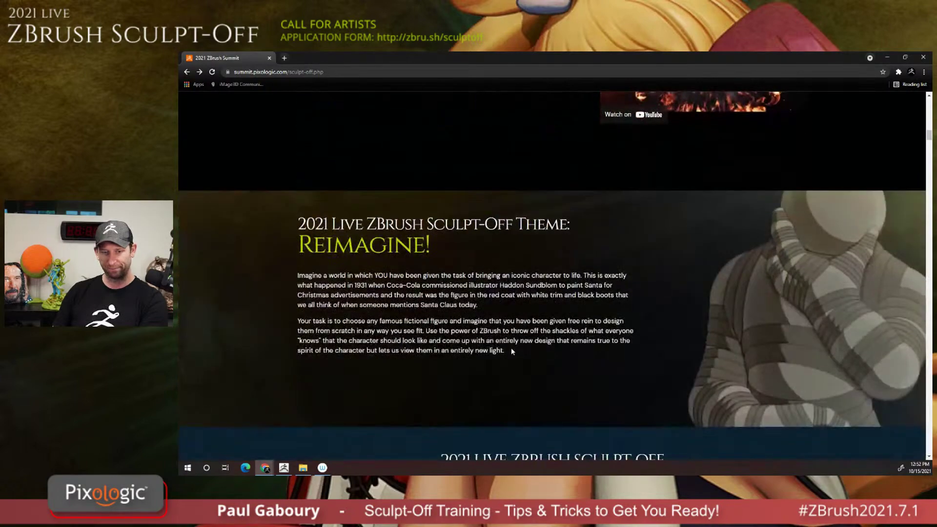
pyautogui.scroll(-1, 511, 350)
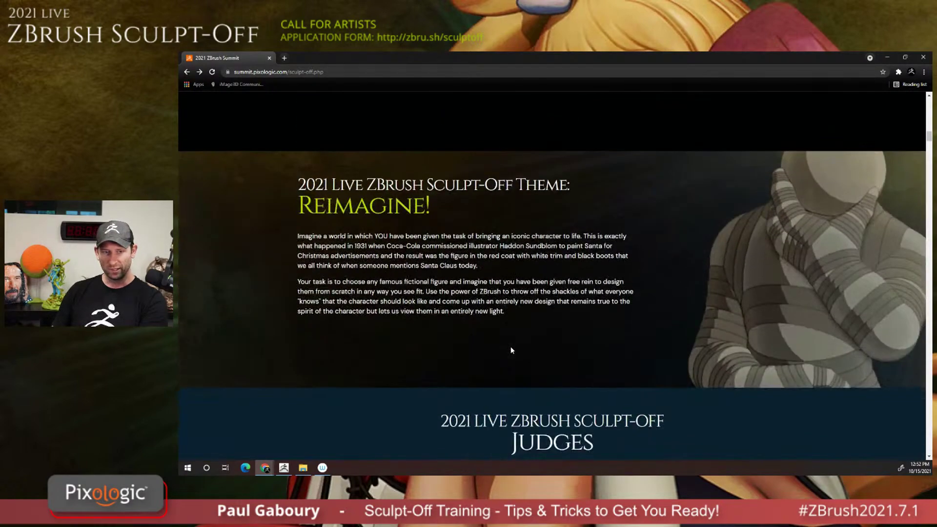
pyautogui.scroll(5, 511, 349)
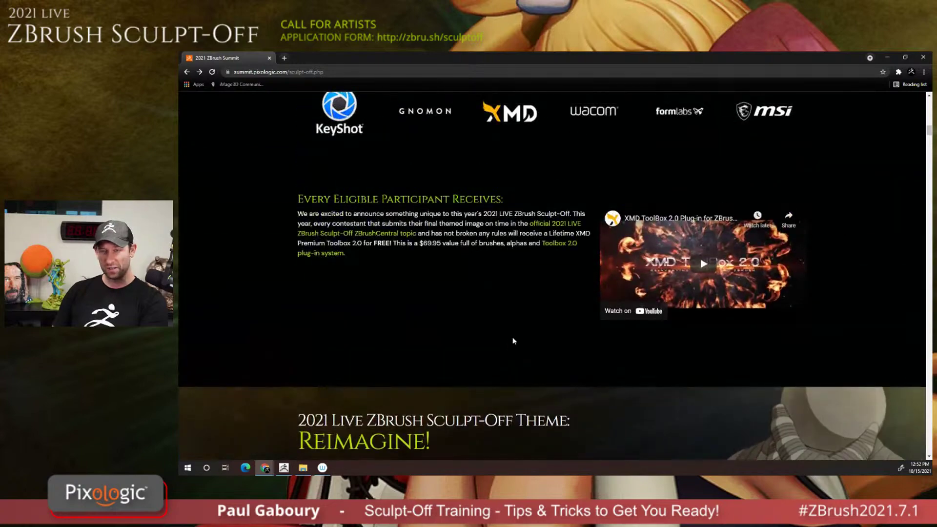